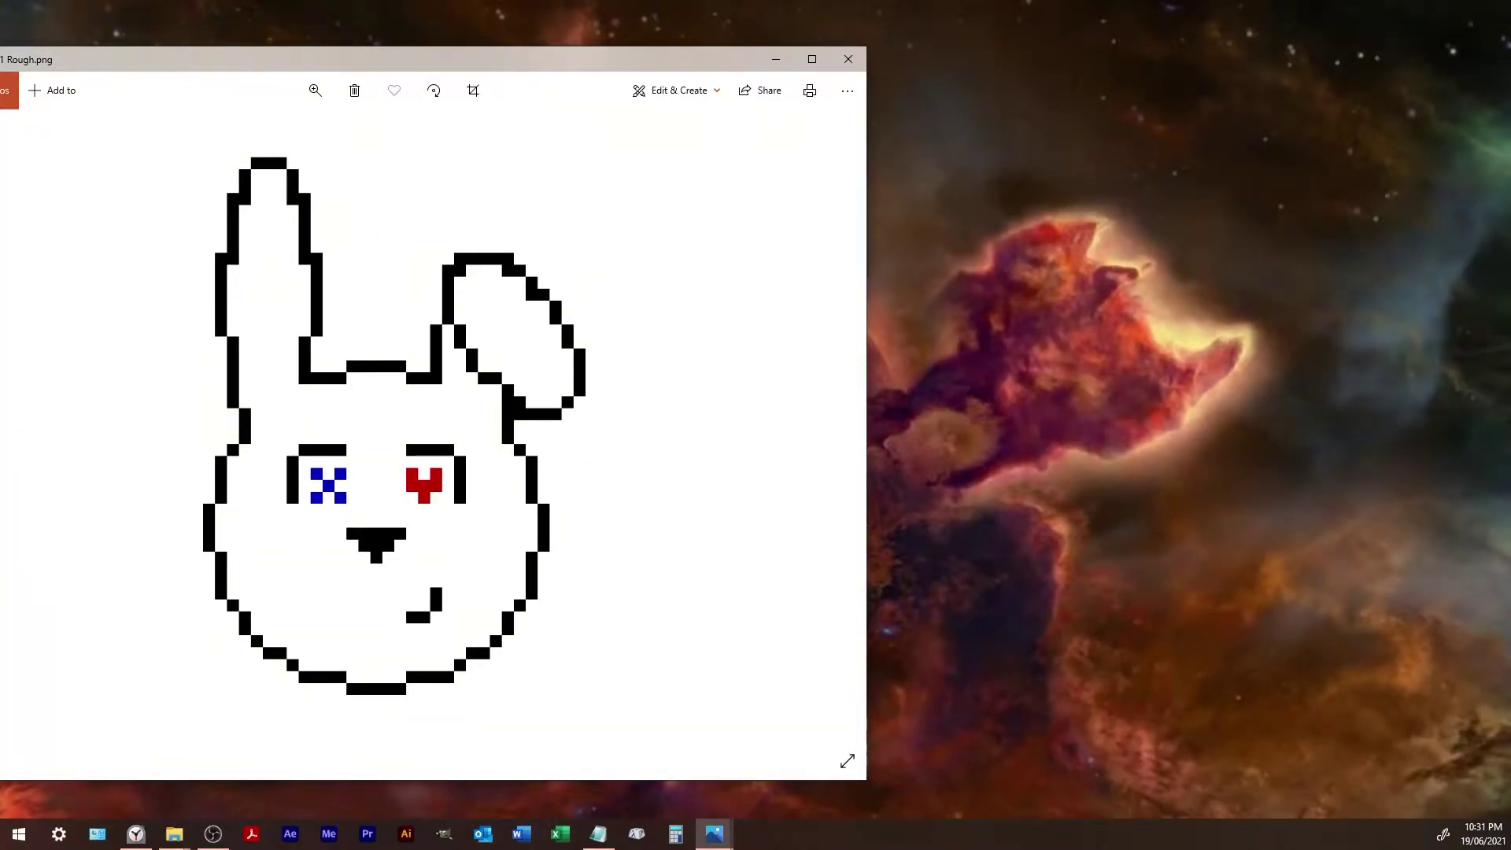
# - View the smooth rabbit image beside the rough pixel version, and close both image windows
pyautogui.moveTo(1510, 71); pyautogui.dragTo(1245, 65)
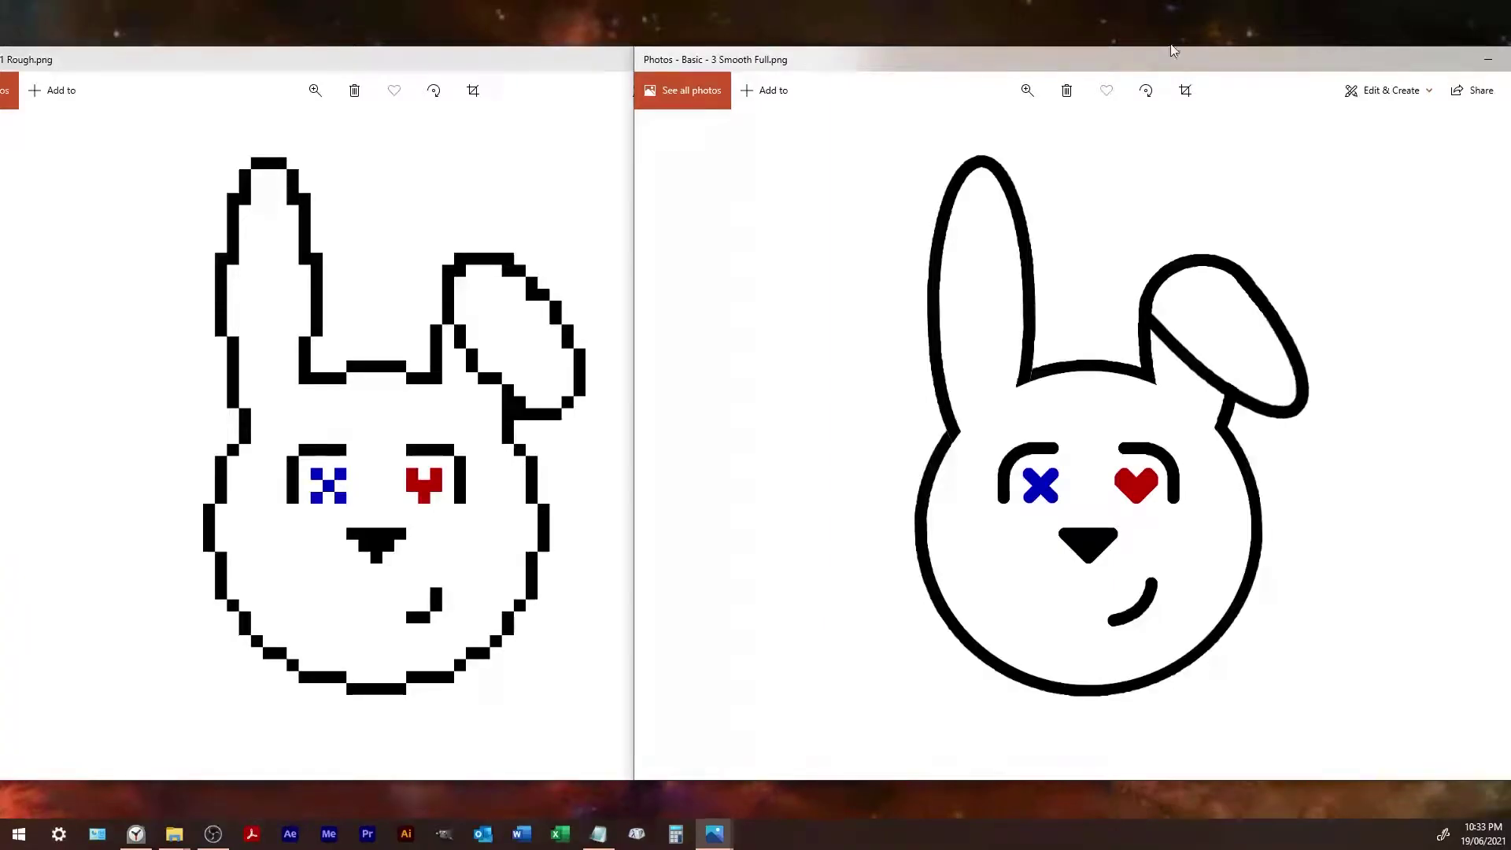
pyautogui.moveTo(1218, 53); pyautogui.dragTo(1004, 70)
pyautogui.click(1346, 75)
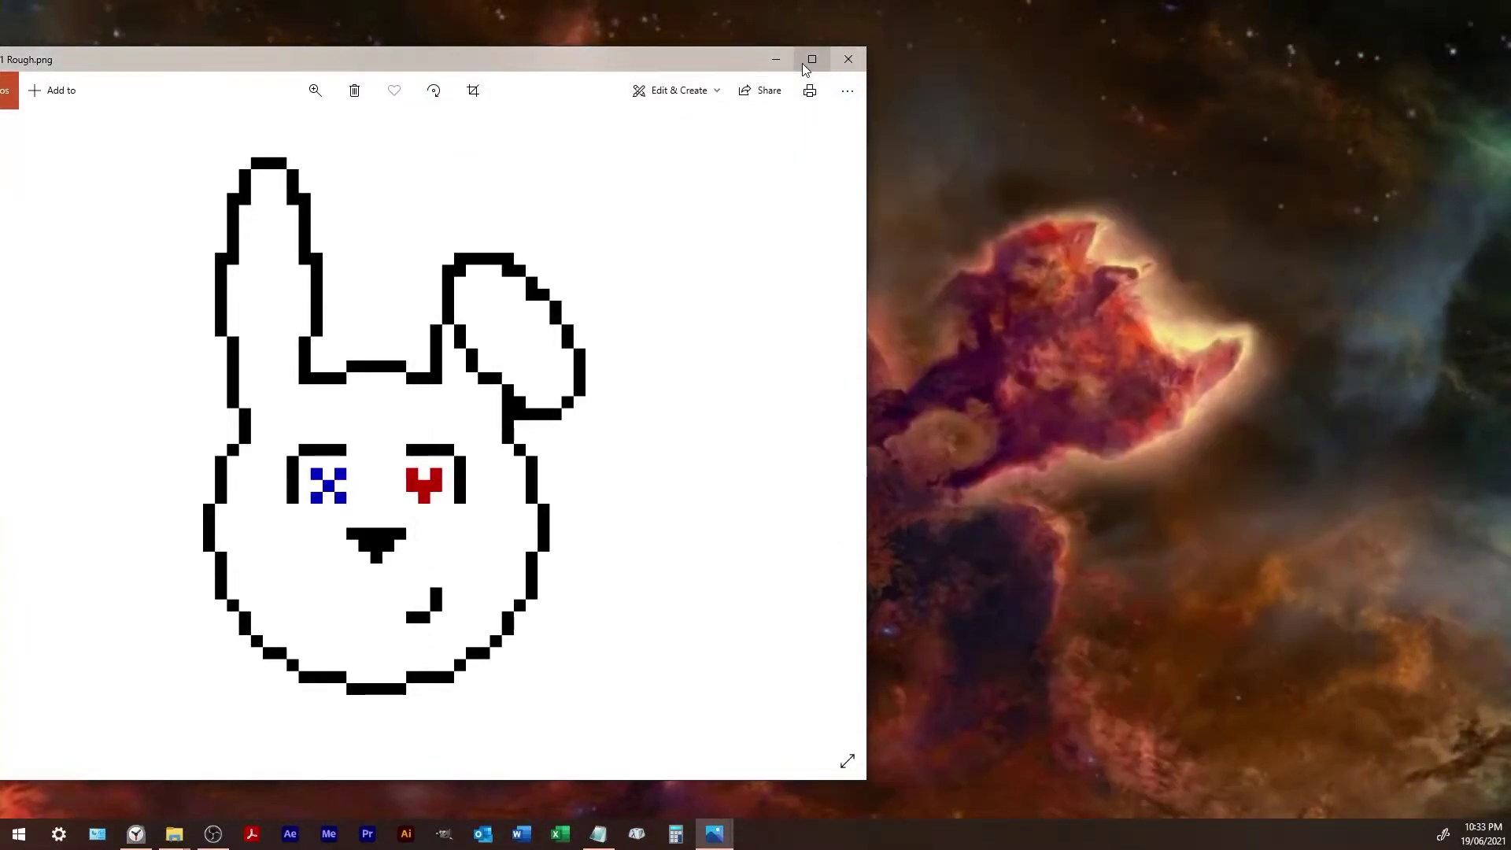
pyautogui.click(850, 59)
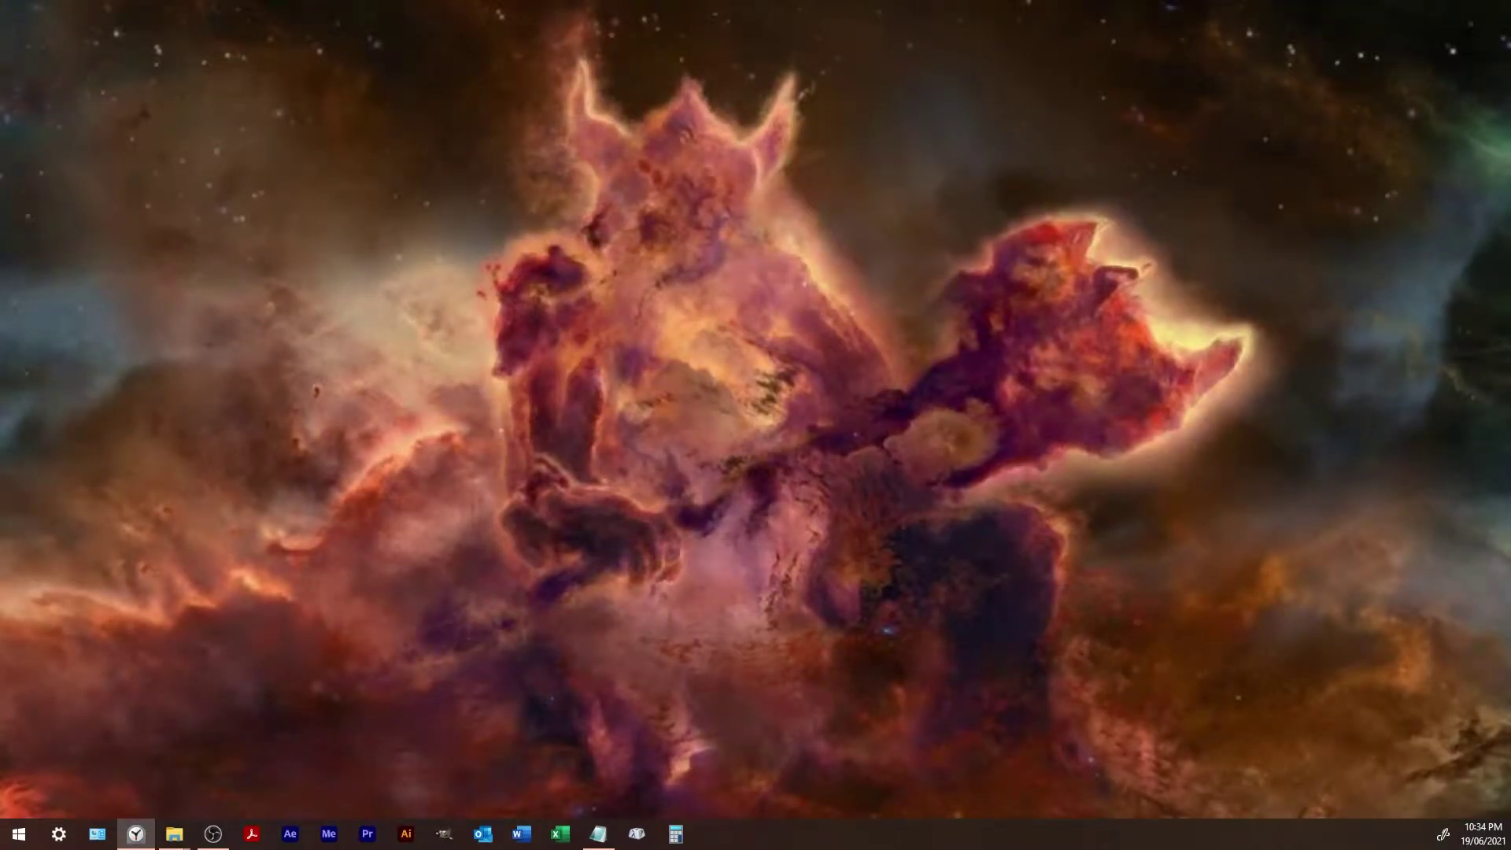
# - Open GIMP and create a new blank image 1000 px wide and 1000 px high
pyautogui.click(443, 833)
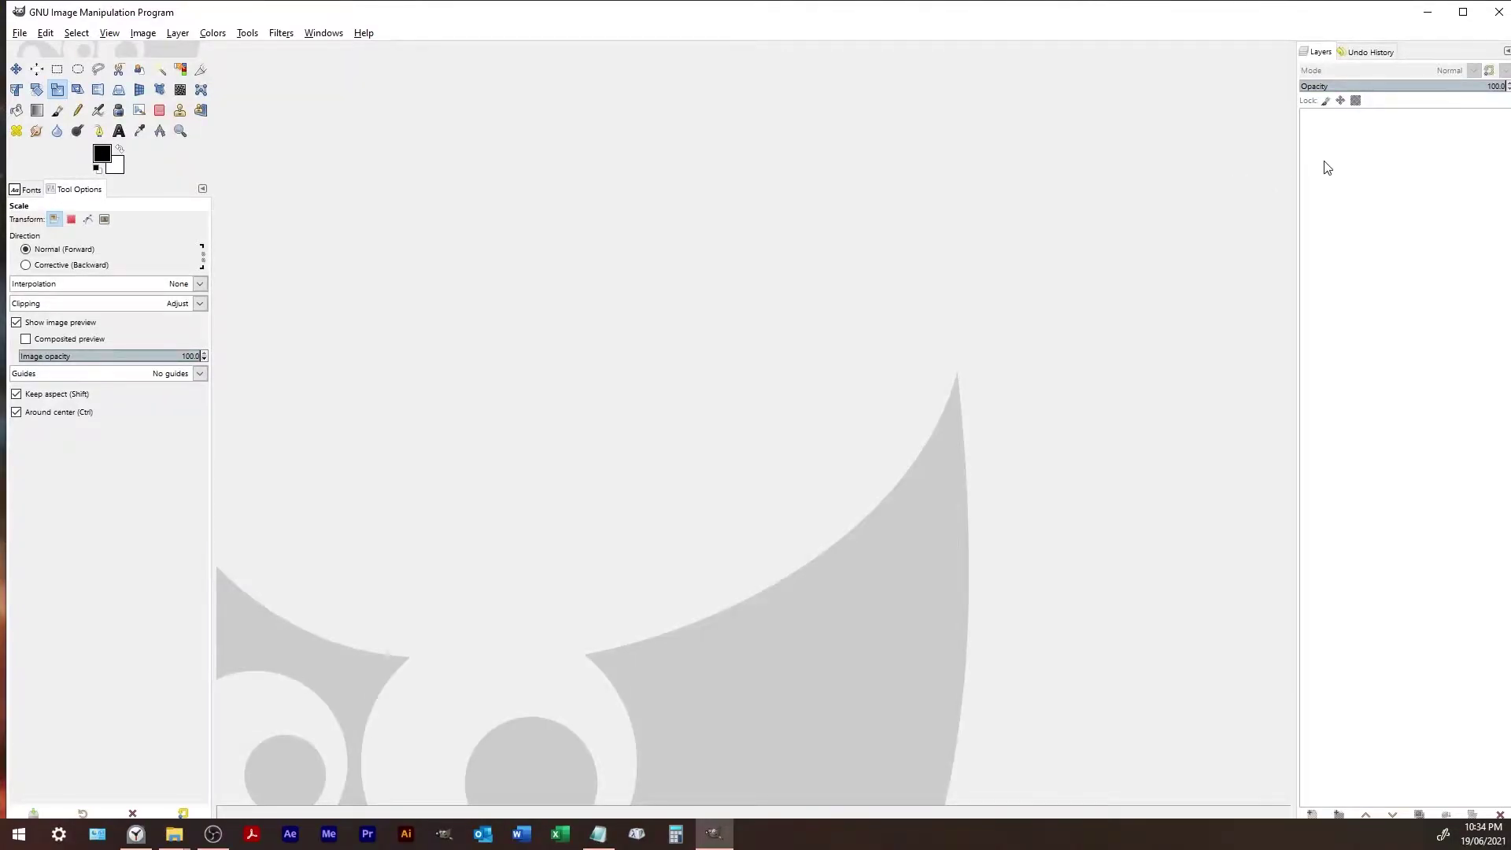
pyautogui.click(19, 33)
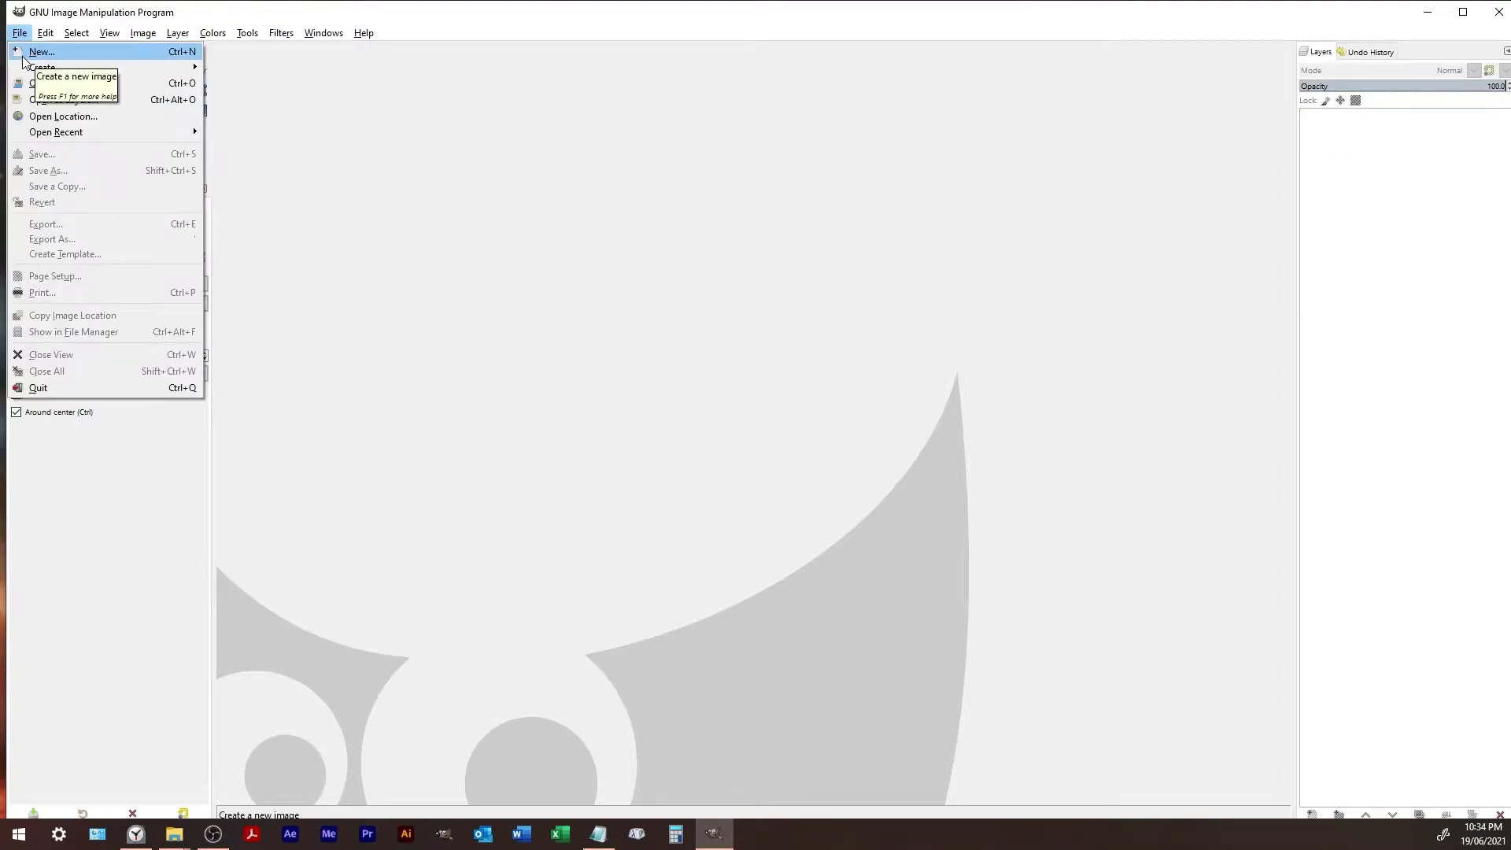
pyautogui.click(23, 54)
pyautogui.moveTo(522, 213); pyautogui.dragTo(547, 214)
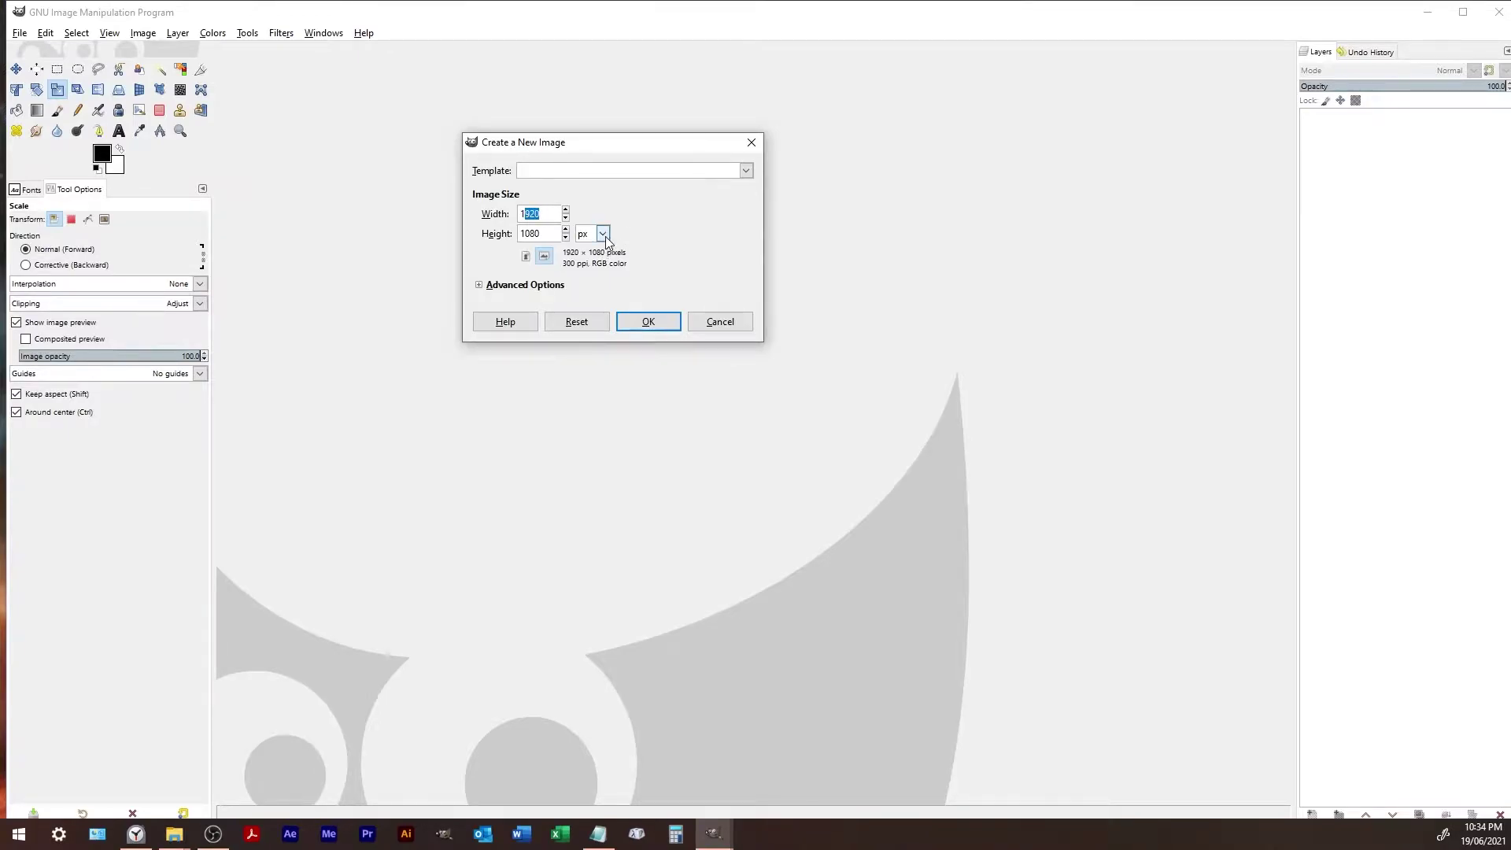
pyautogui.click(603, 233)
pyautogui.click(600, 253)
pyautogui.moveTo(516, 214); pyautogui.dragTo(549, 230)
pyautogui.write('100')
pyautogui.click(521, 235)
pyautogui.write('0')
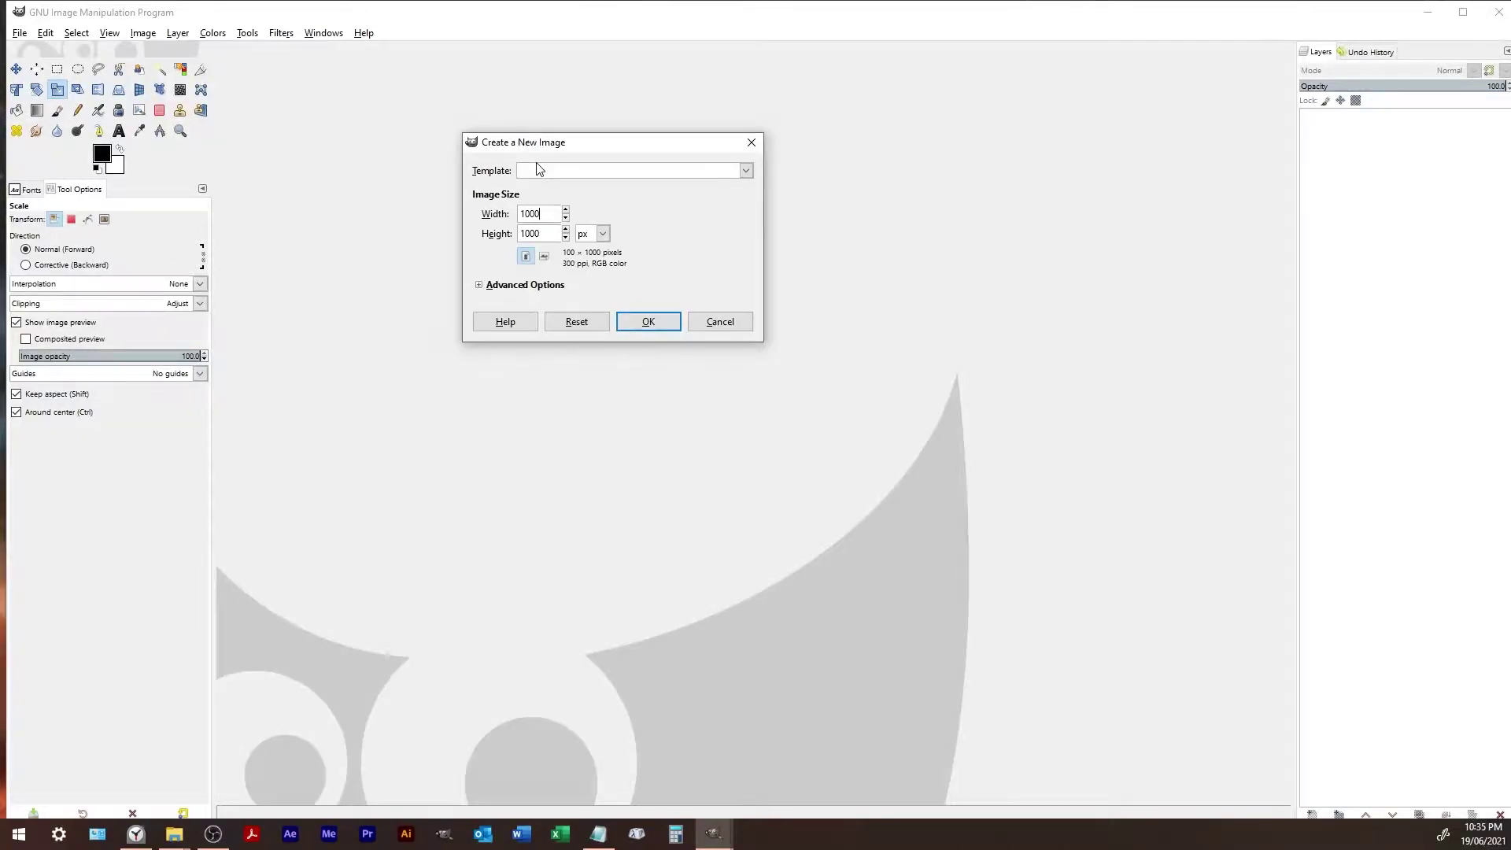
pyautogui.click(643, 322)
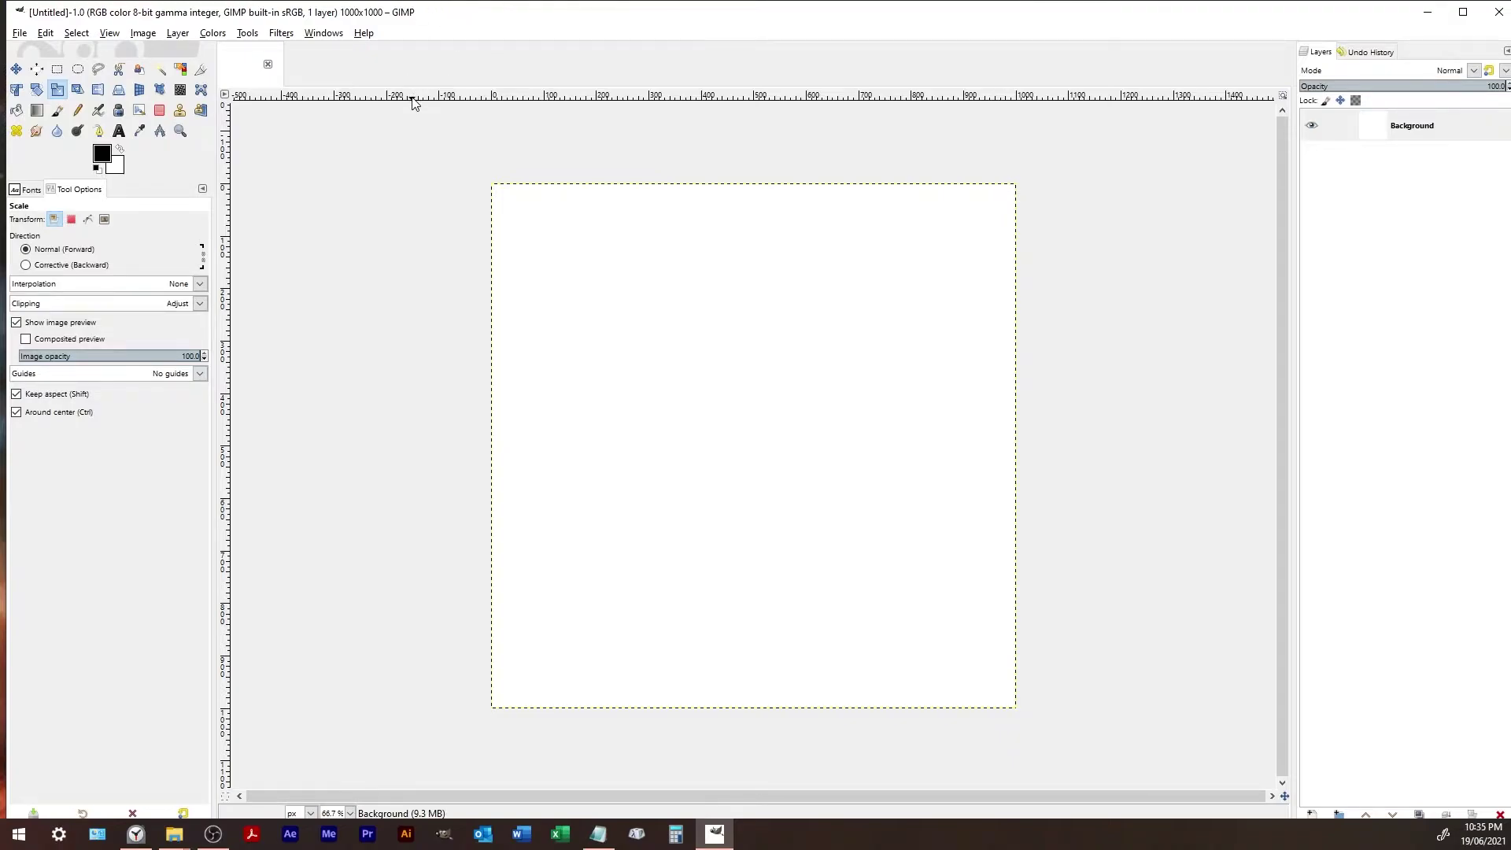
# - Place a vertical guide at about 100 px on the canvas and show the image grid
pyautogui.moveTo(227, 165); pyautogui.dragTo(545, 189)
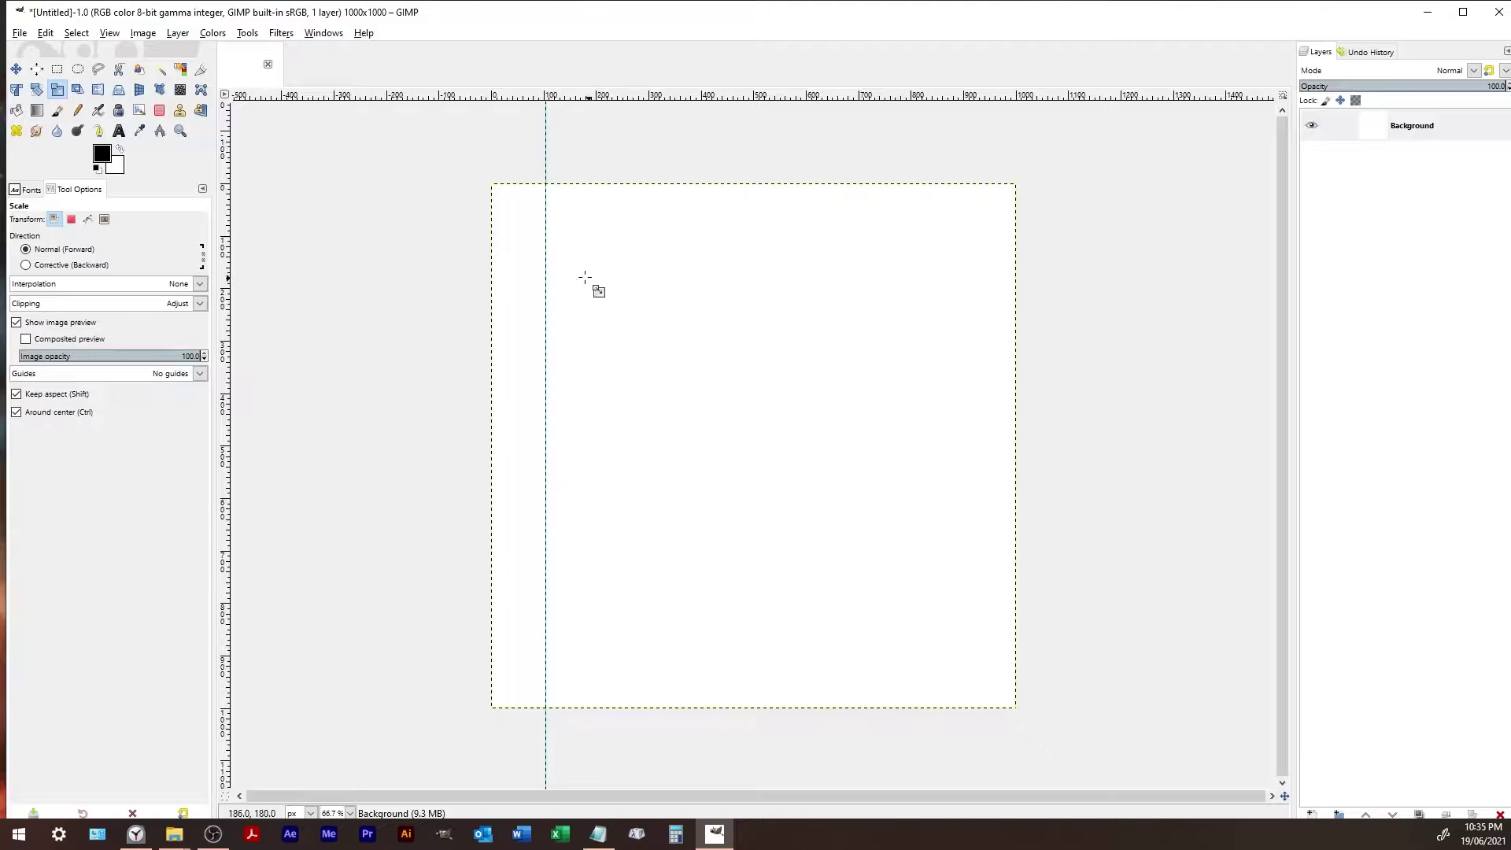
pyautogui.click(110, 33)
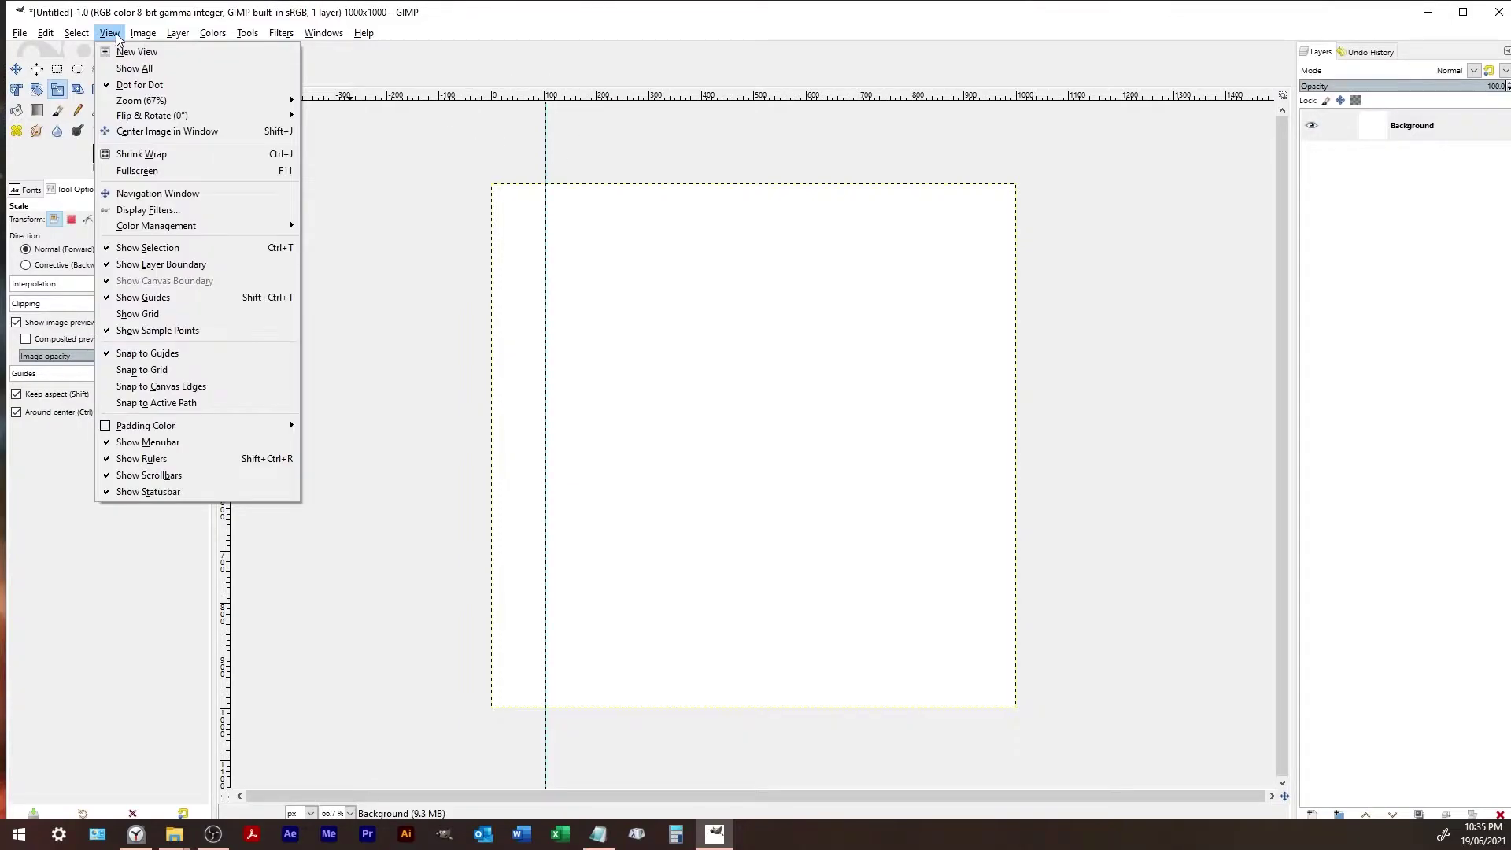
pyautogui.click(140, 313)
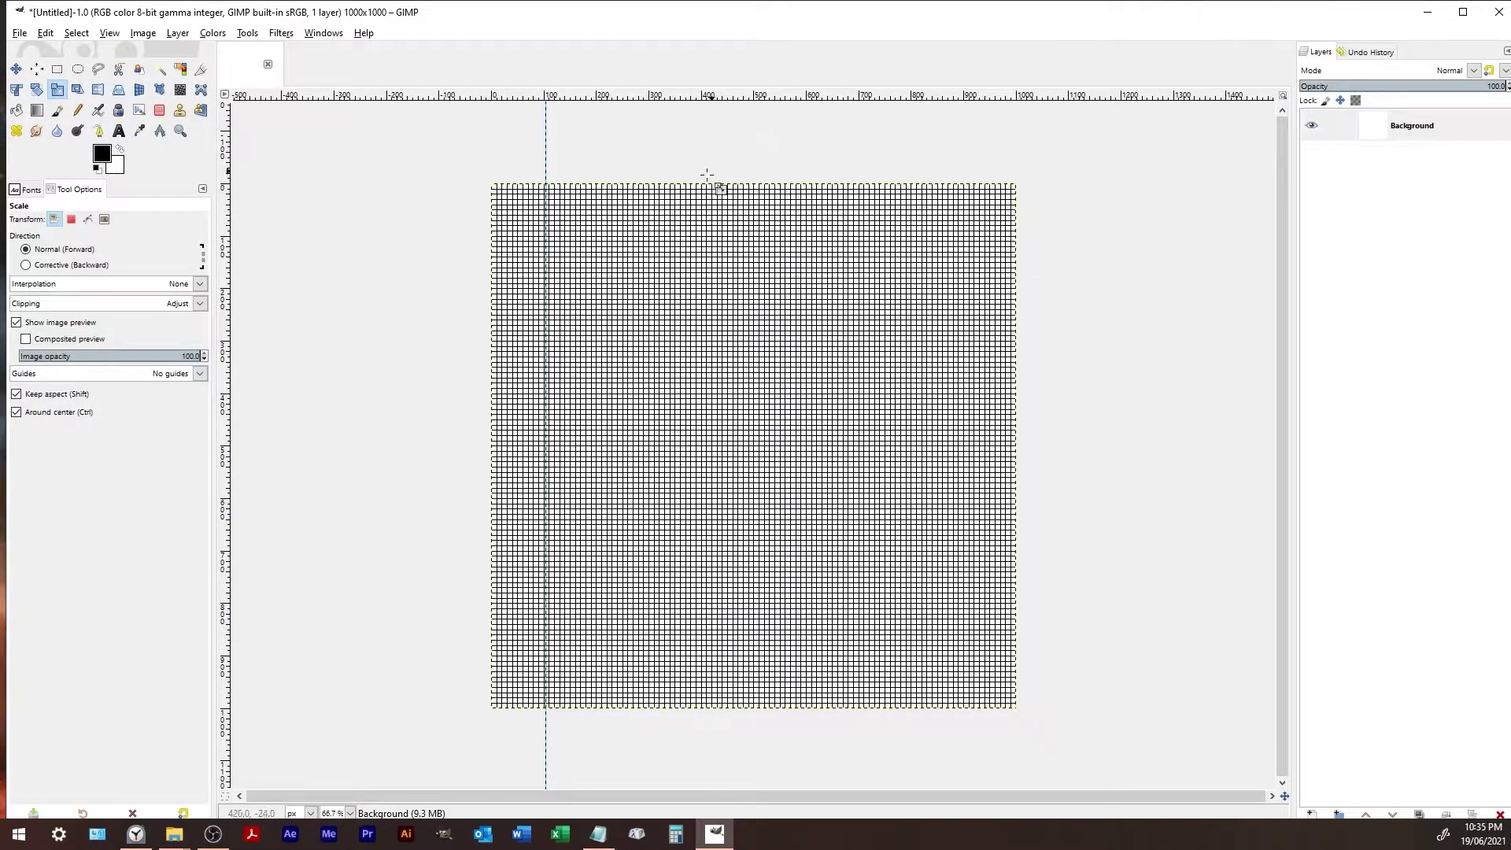
# - Configure the image grid with 20 px horizontal and vertical spacing, using mm as the secondary spacing unit
pyautogui.click(107, 33)
pyautogui.moveTo(145, 37)
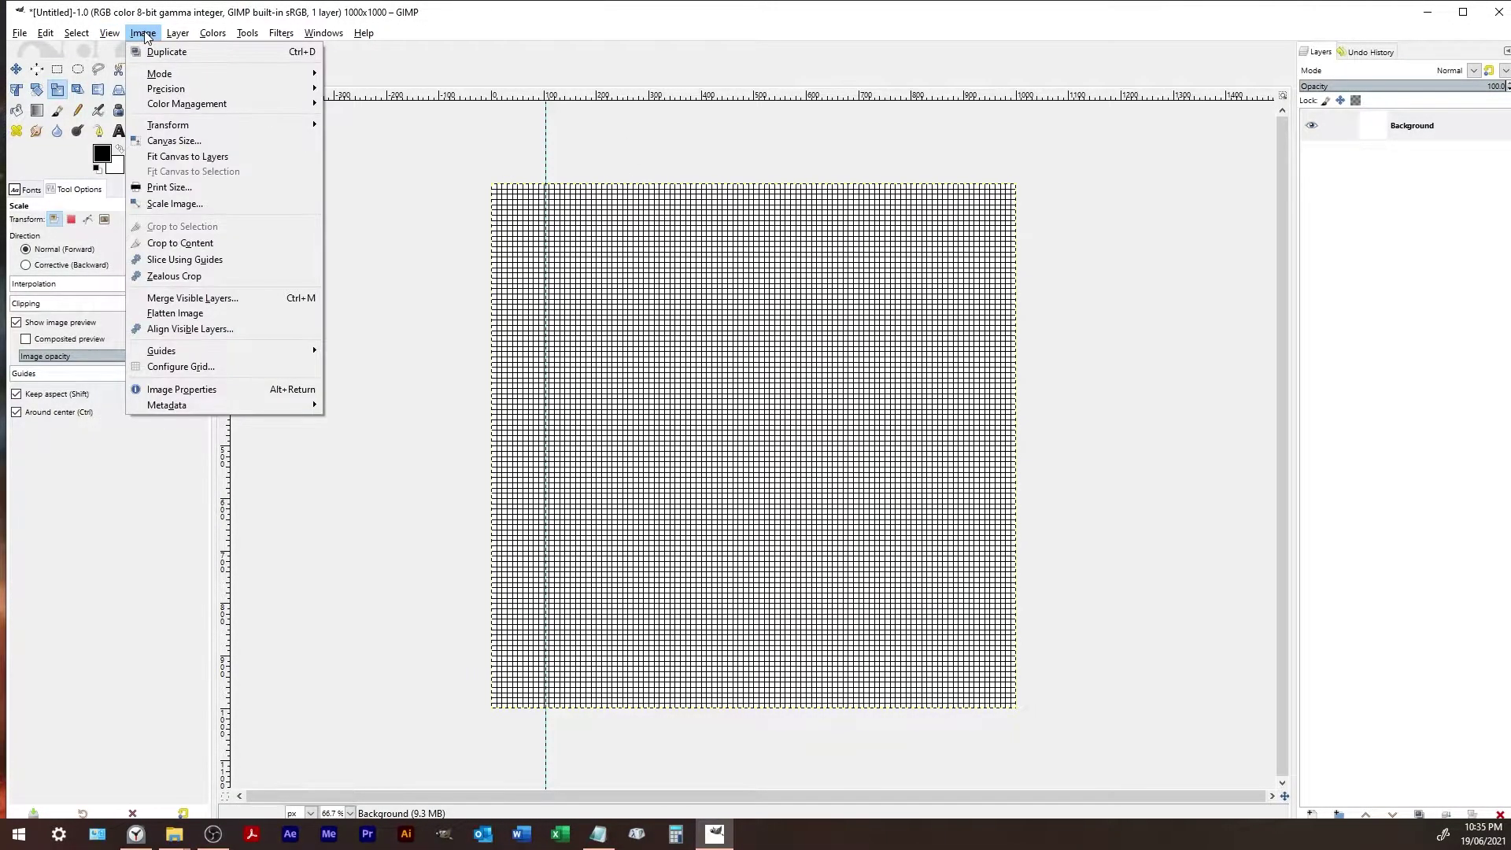
pyautogui.click(157, 367)
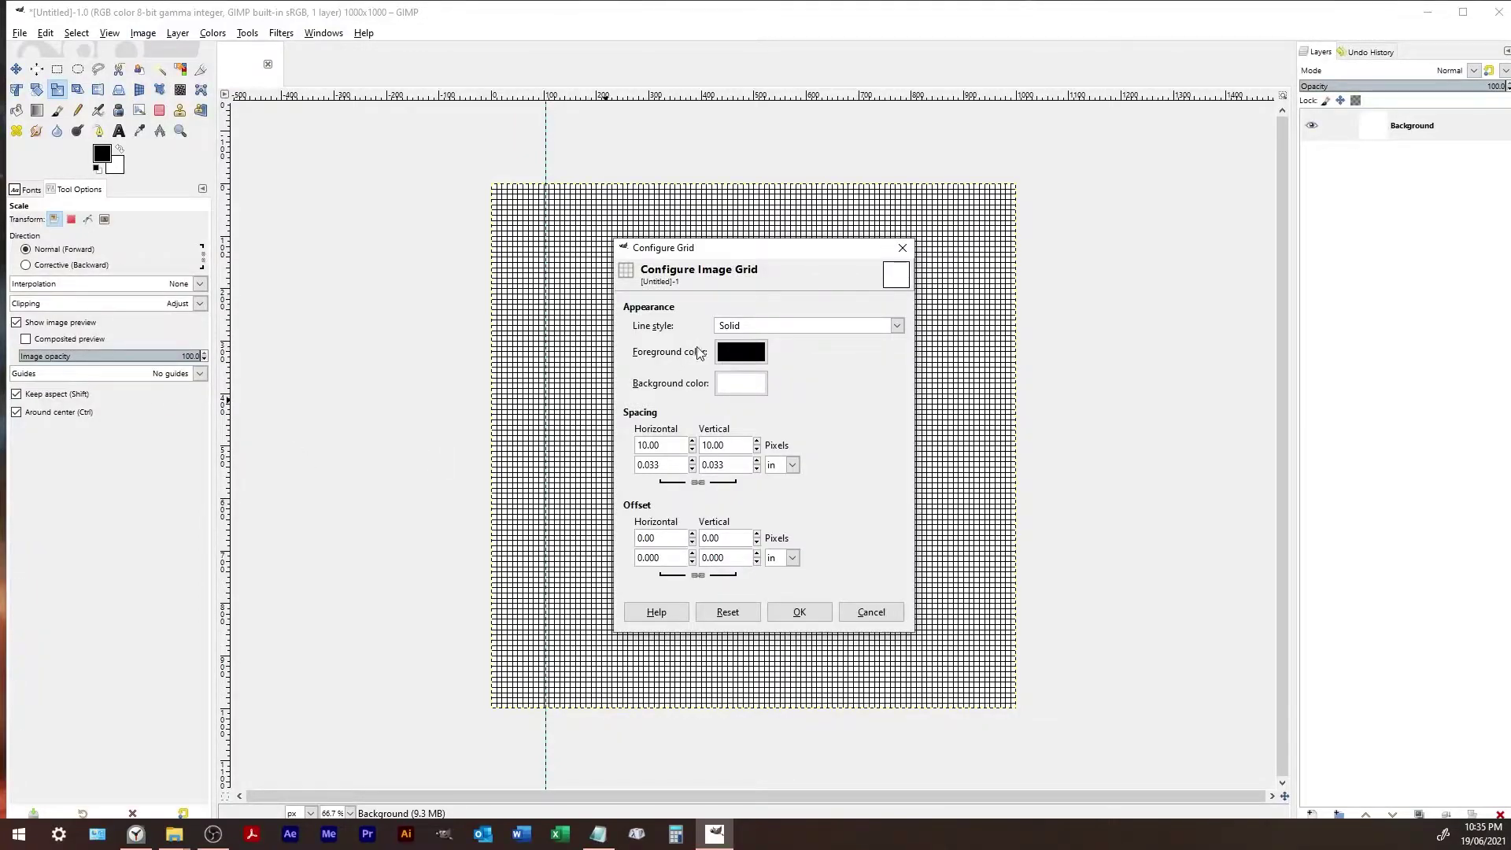
pyautogui.moveTo(670, 445); pyautogui.dragTo(629, 452)
pyautogui.click(641, 445)
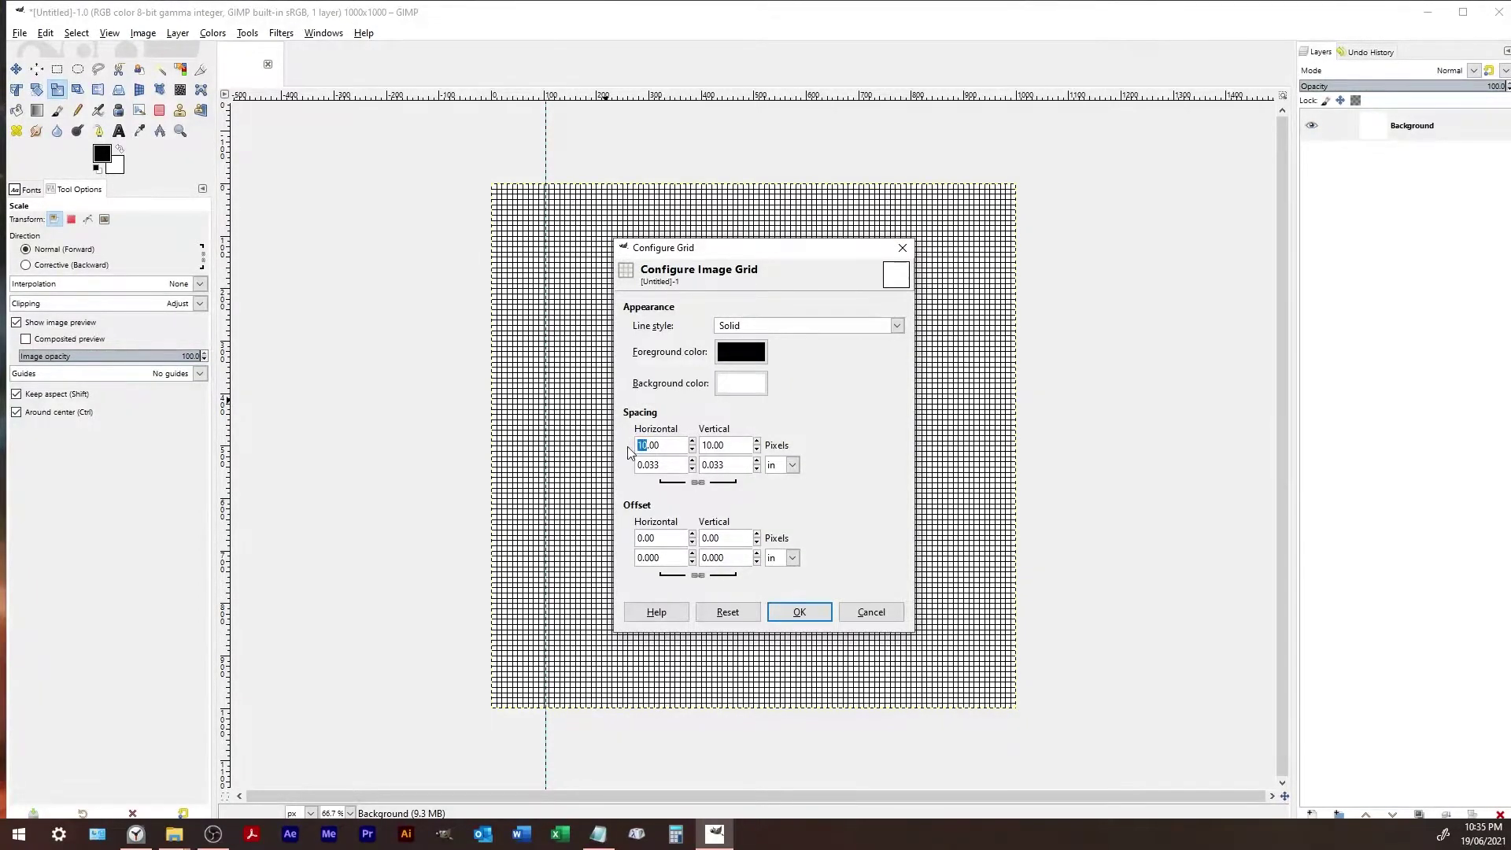
pyautogui.write('20')
pyautogui.click(714, 445)
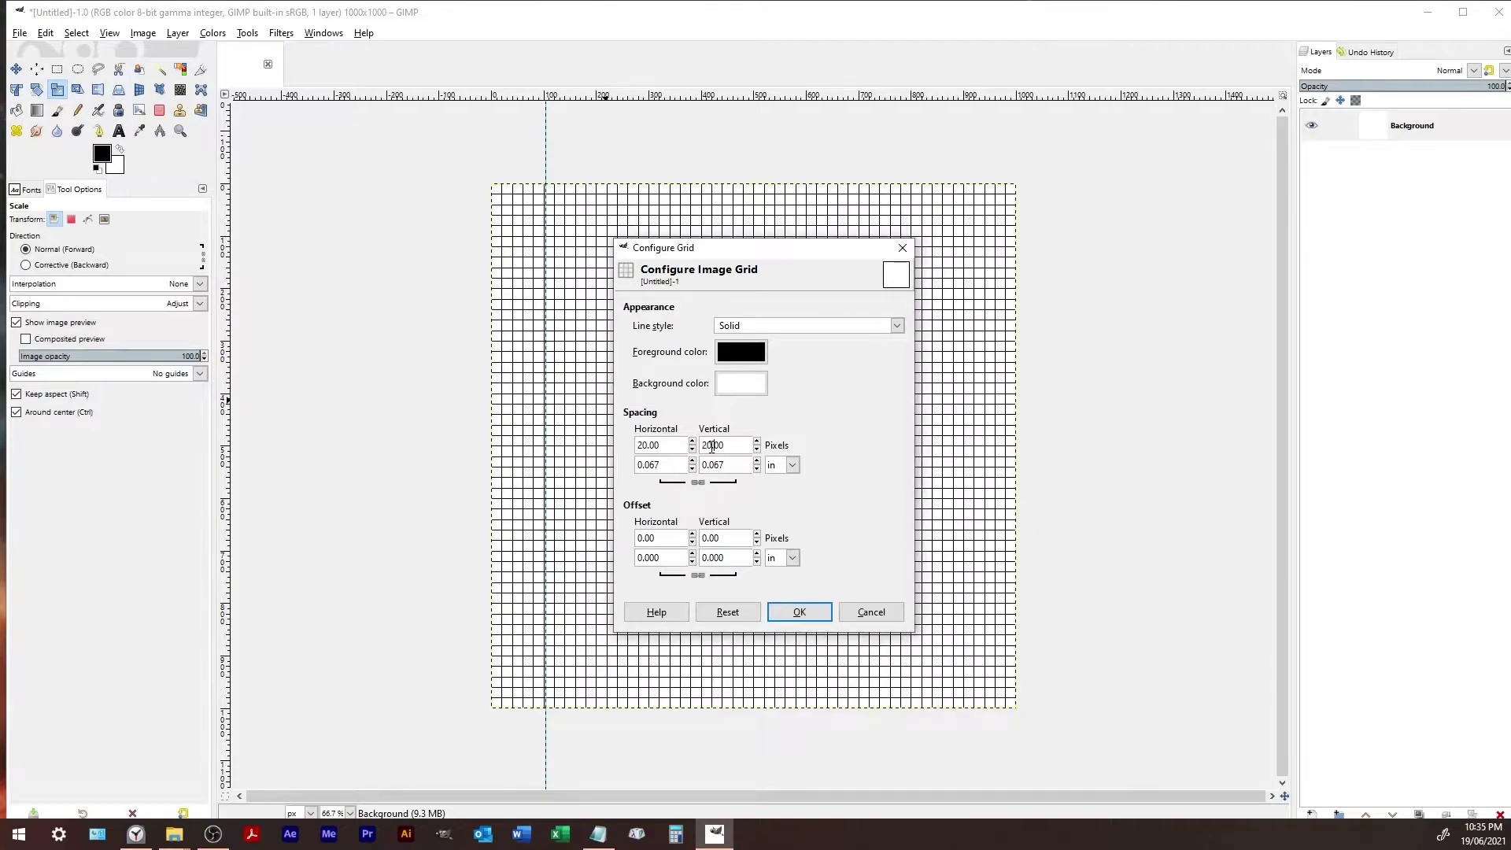
pyautogui.click(793, 465)
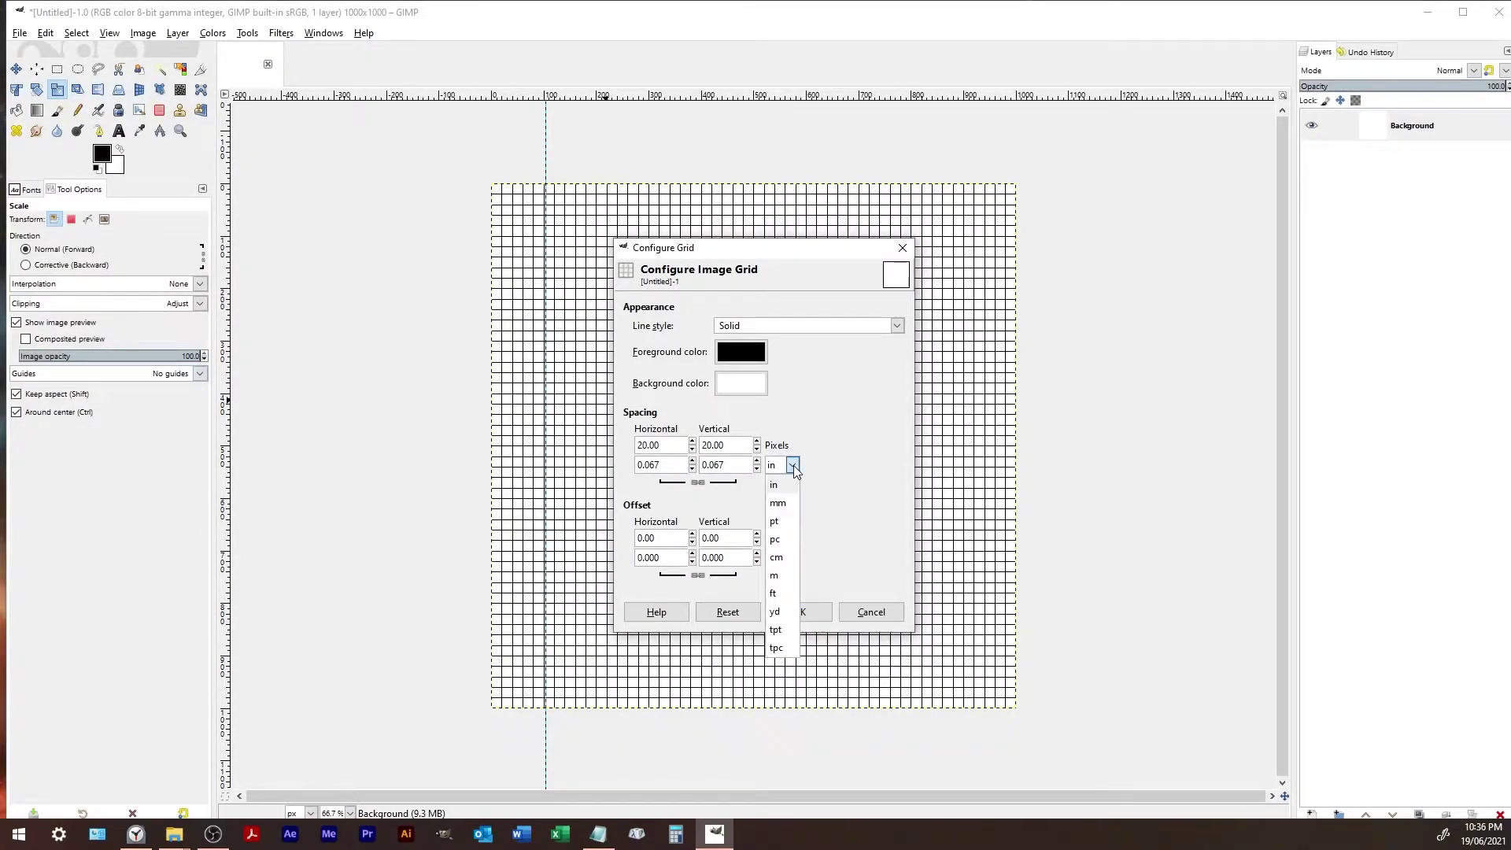
pyautogui.click(777, 503)
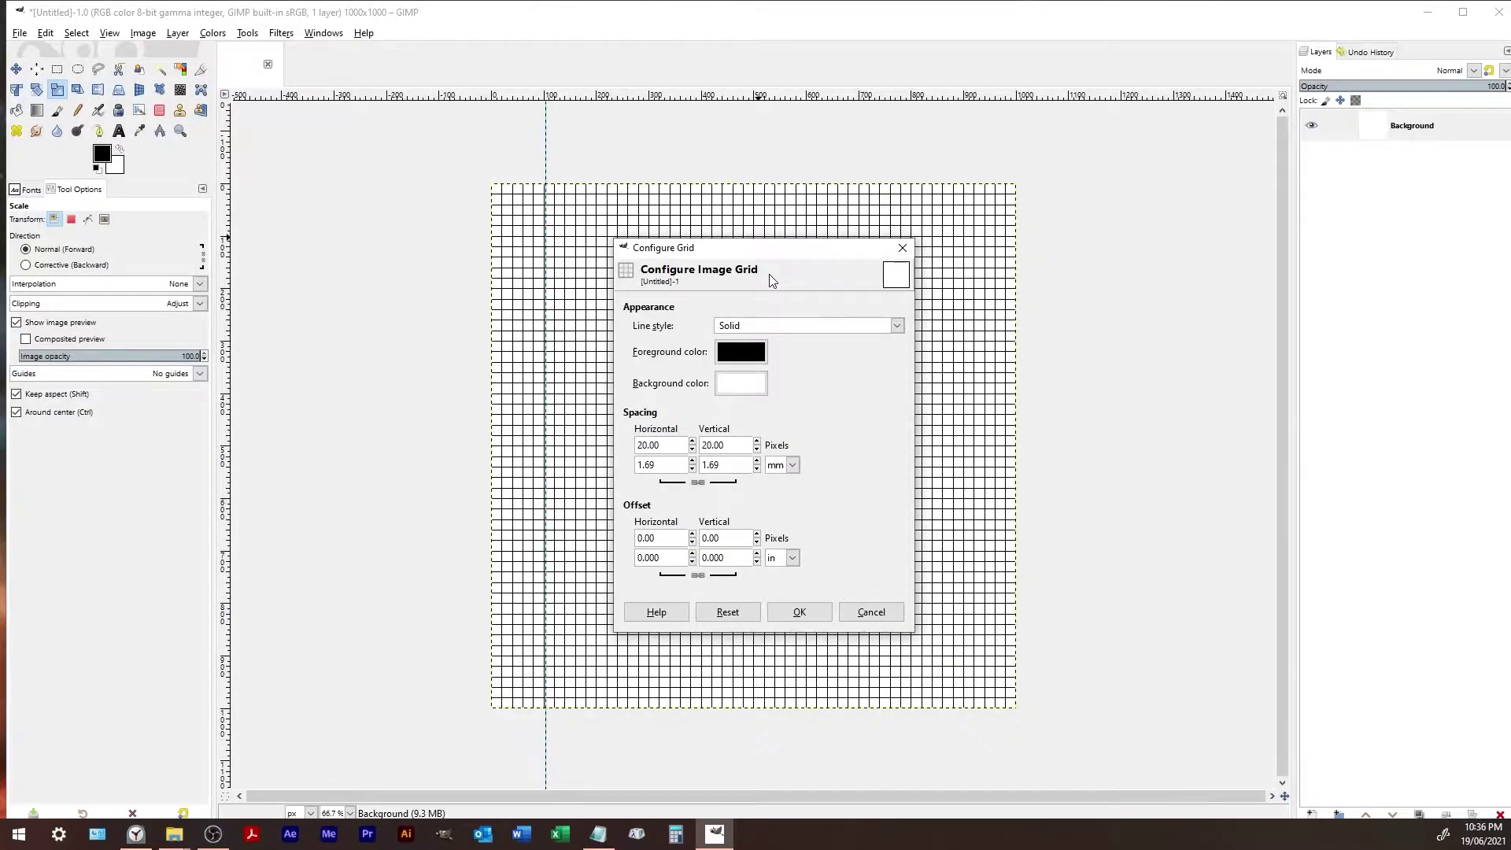
# - Set the grid's foreground color to white, keeping the Solid line style, and apply the grid settings
pyautogui.click(744, 326)
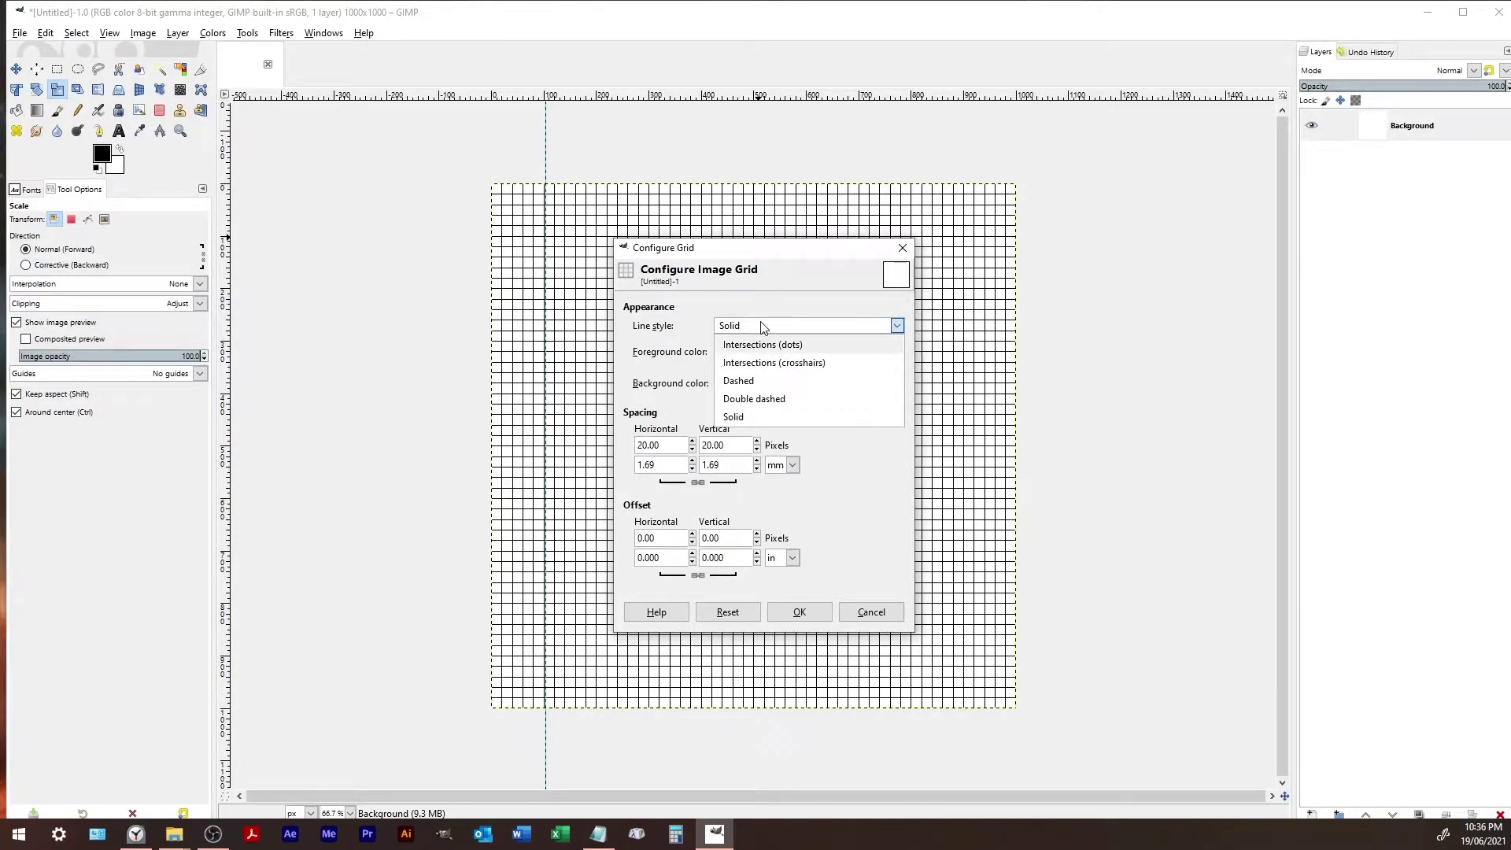
pyautogui.click(763, 290)
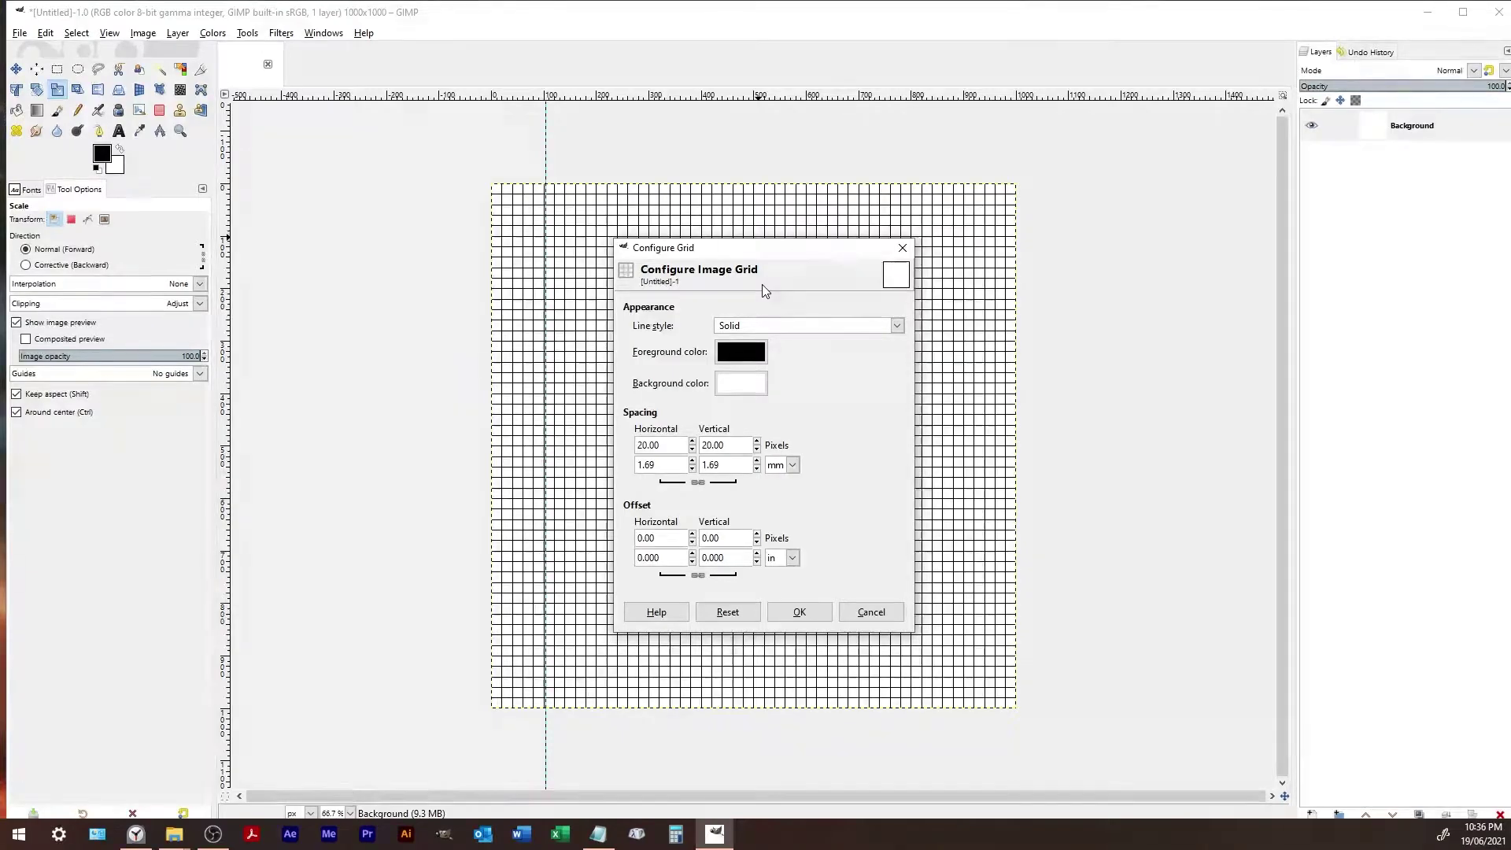
pyautogui.click(744, 352)
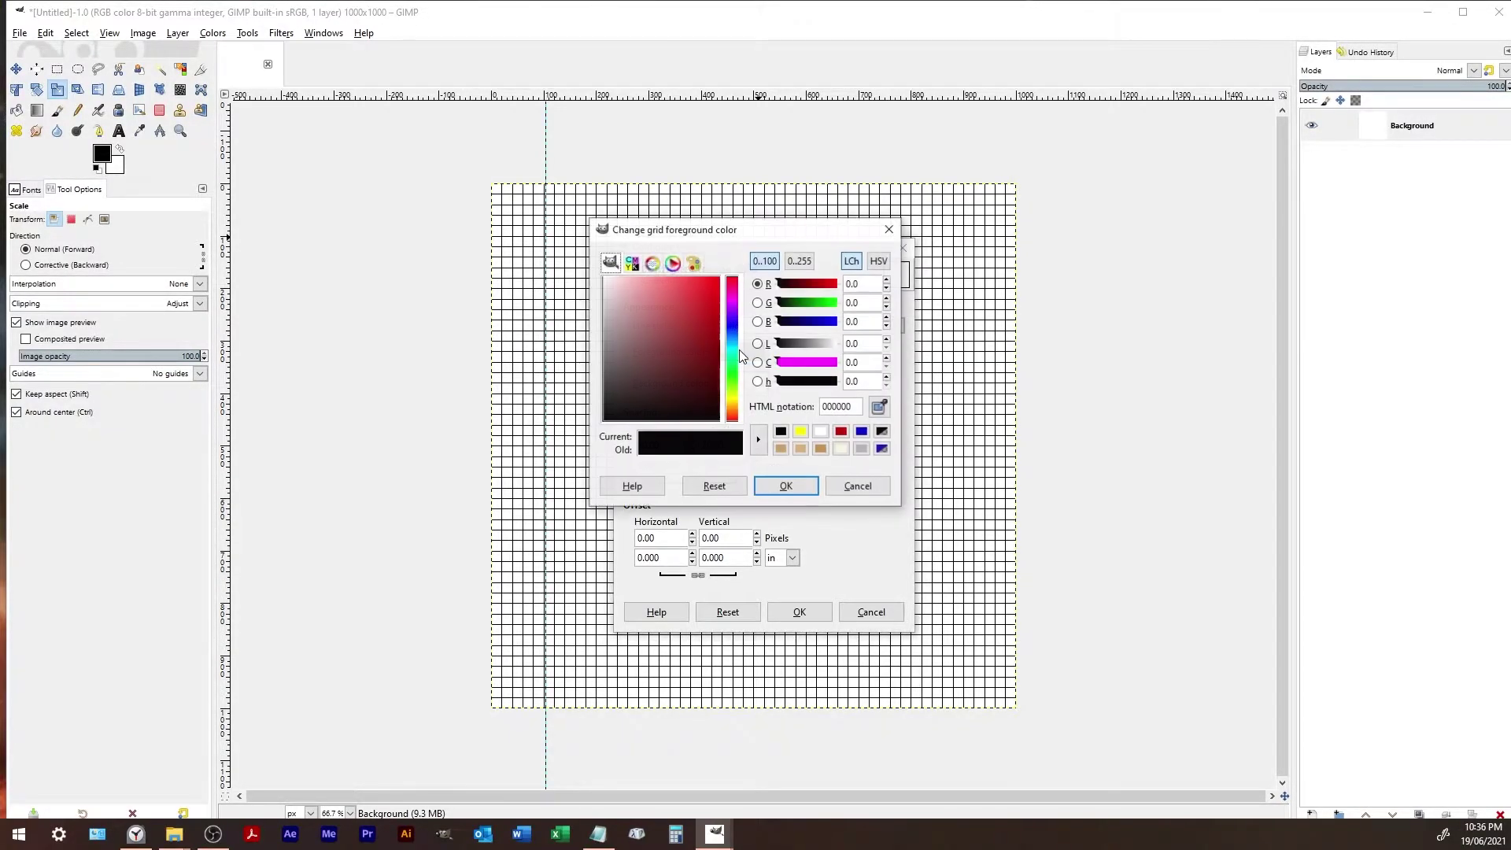
pyautogui.click(821, 432)
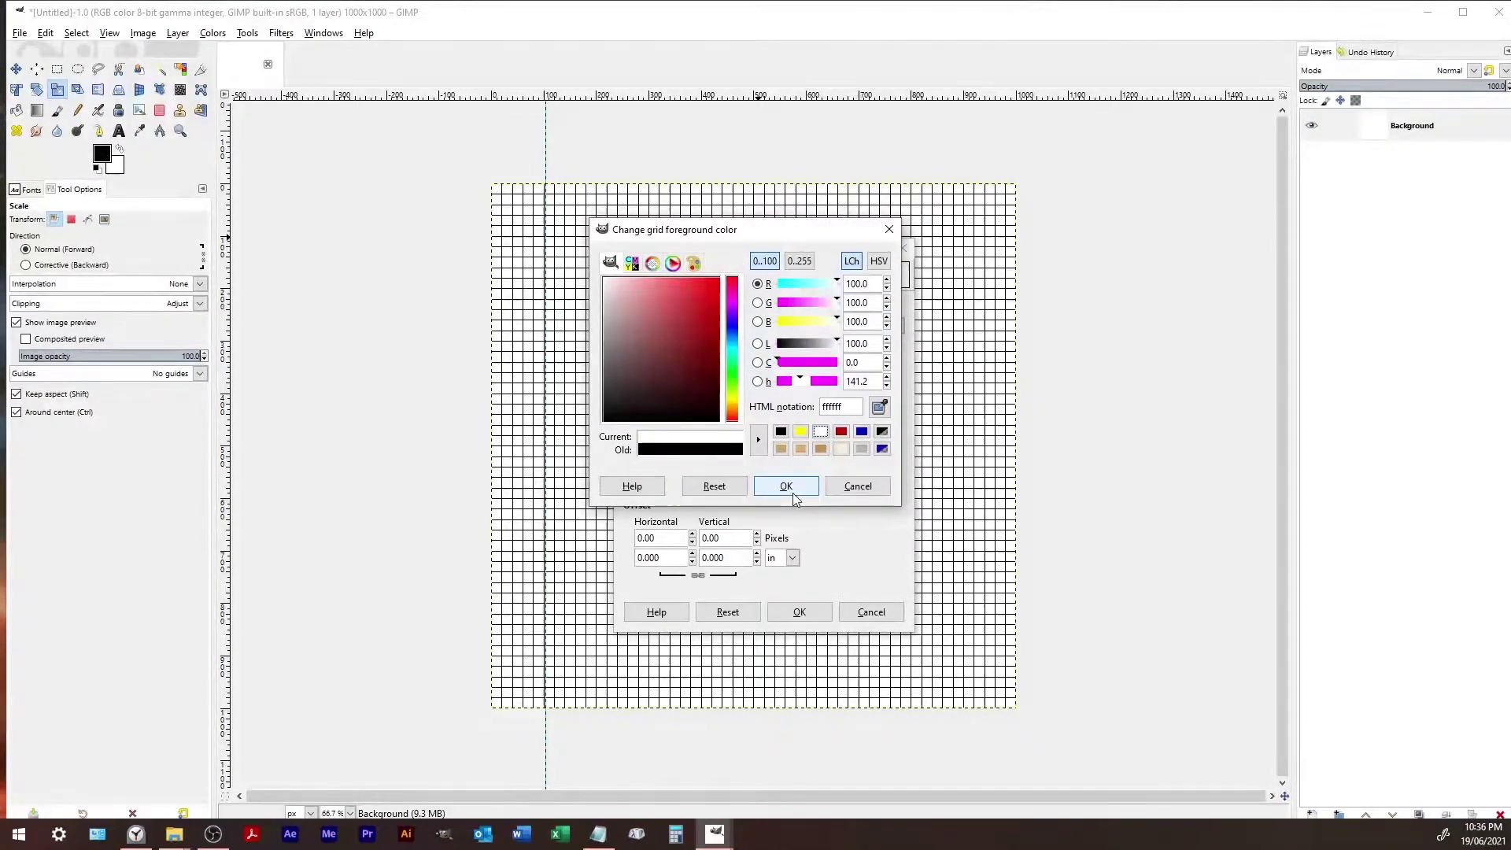
pyautogui.click(782, 434)
pyautogui.click(821, 432)
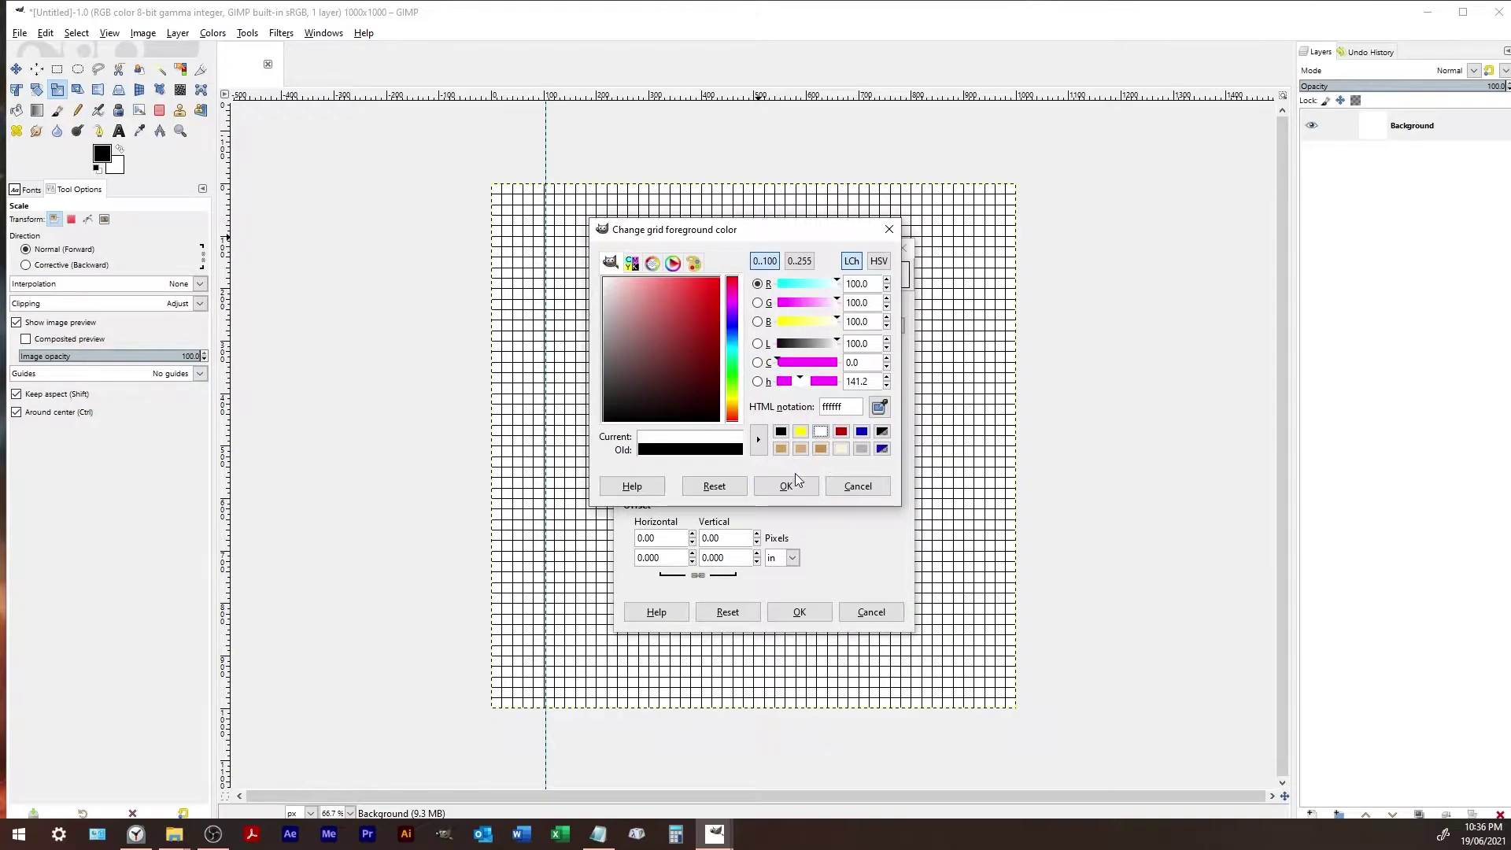
pyautogui.click(785, 485)
pyautogui.click(741, 383)
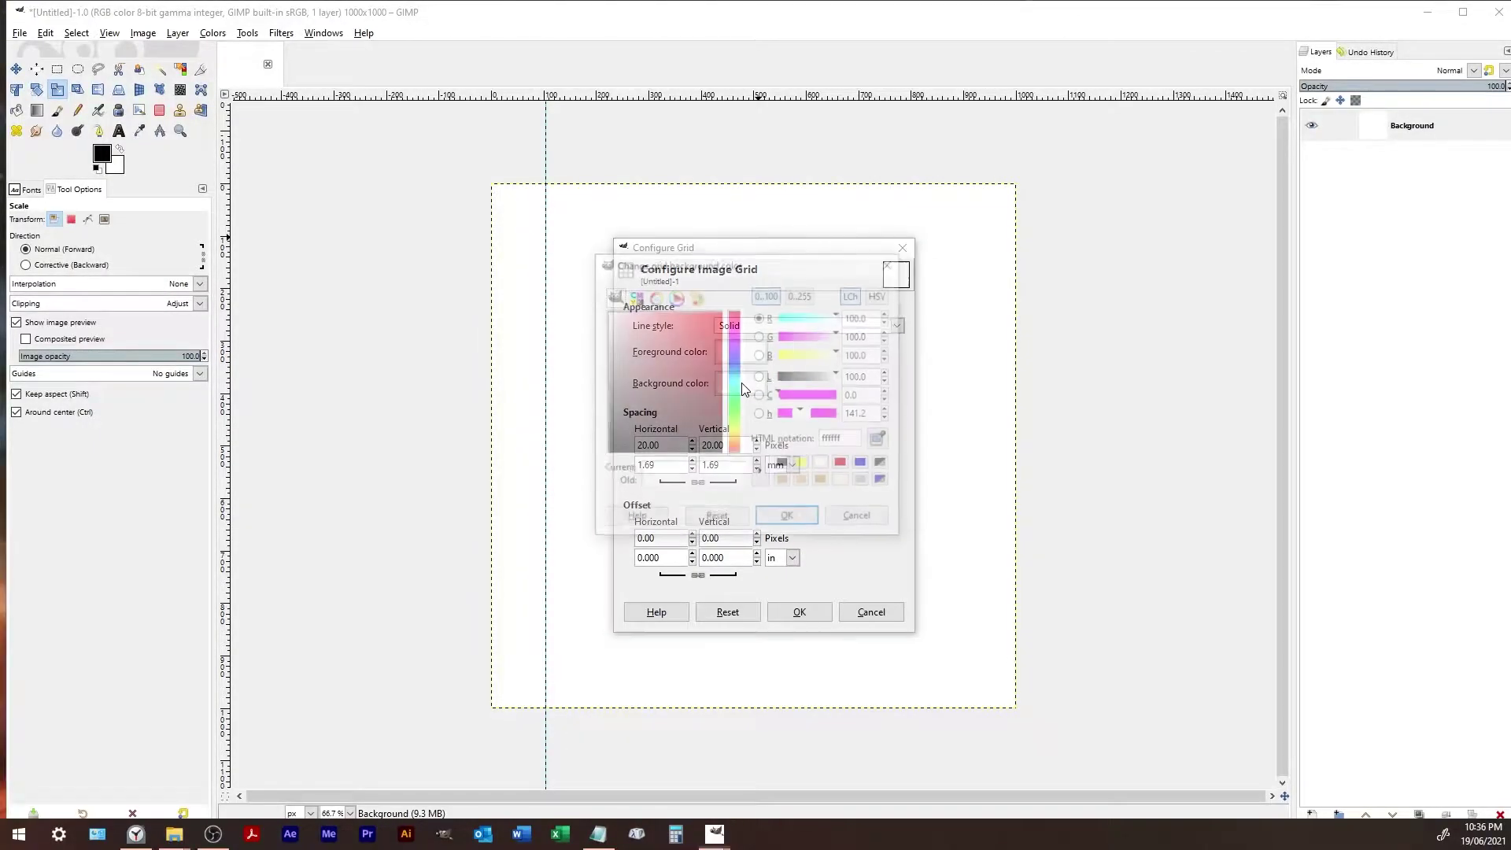
pyautogui.click(862, 519)
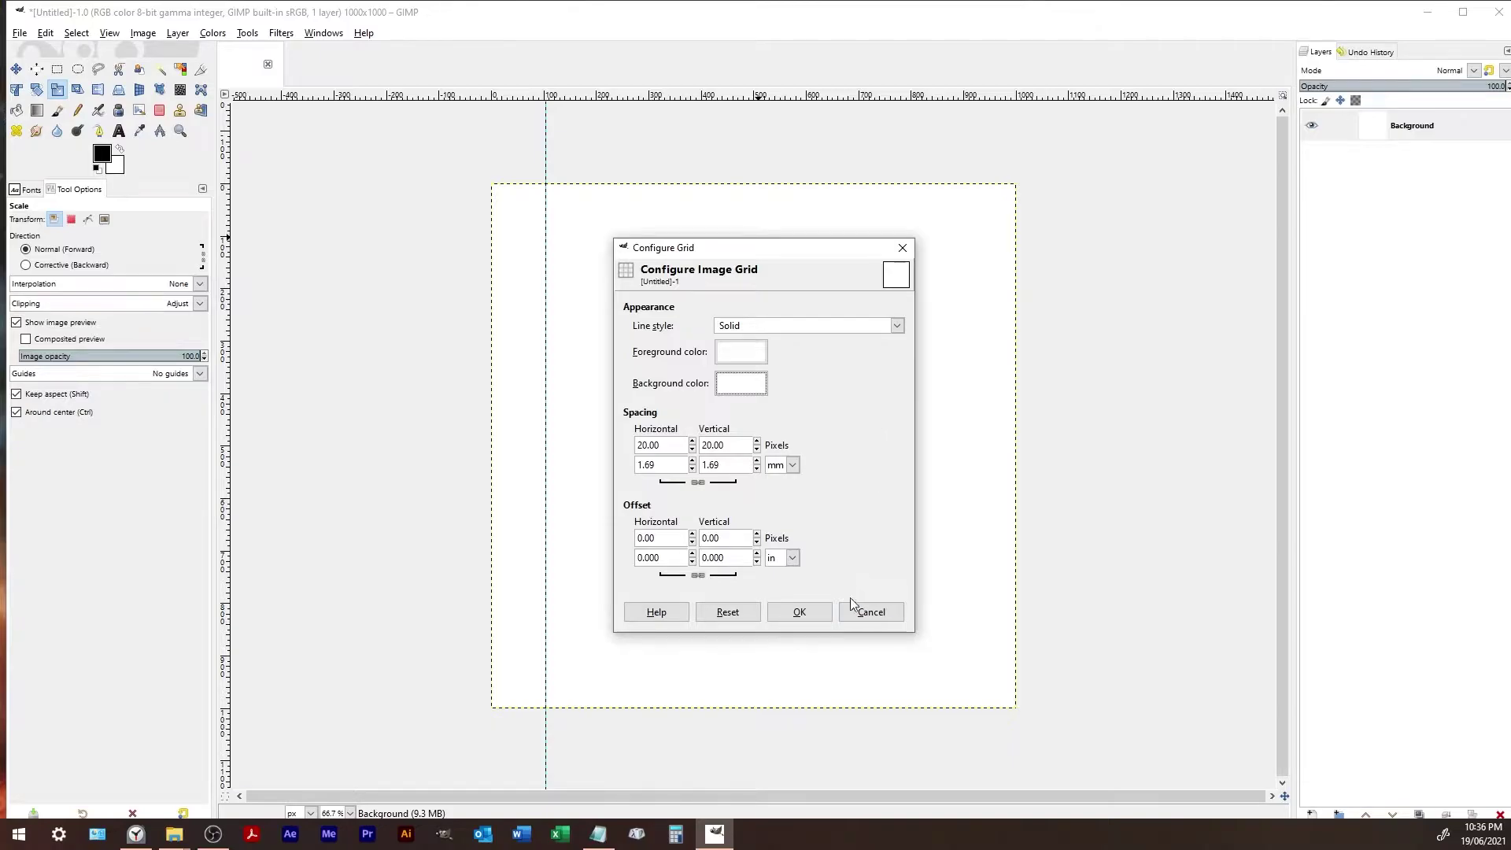
pyautogui.click(800, 612)
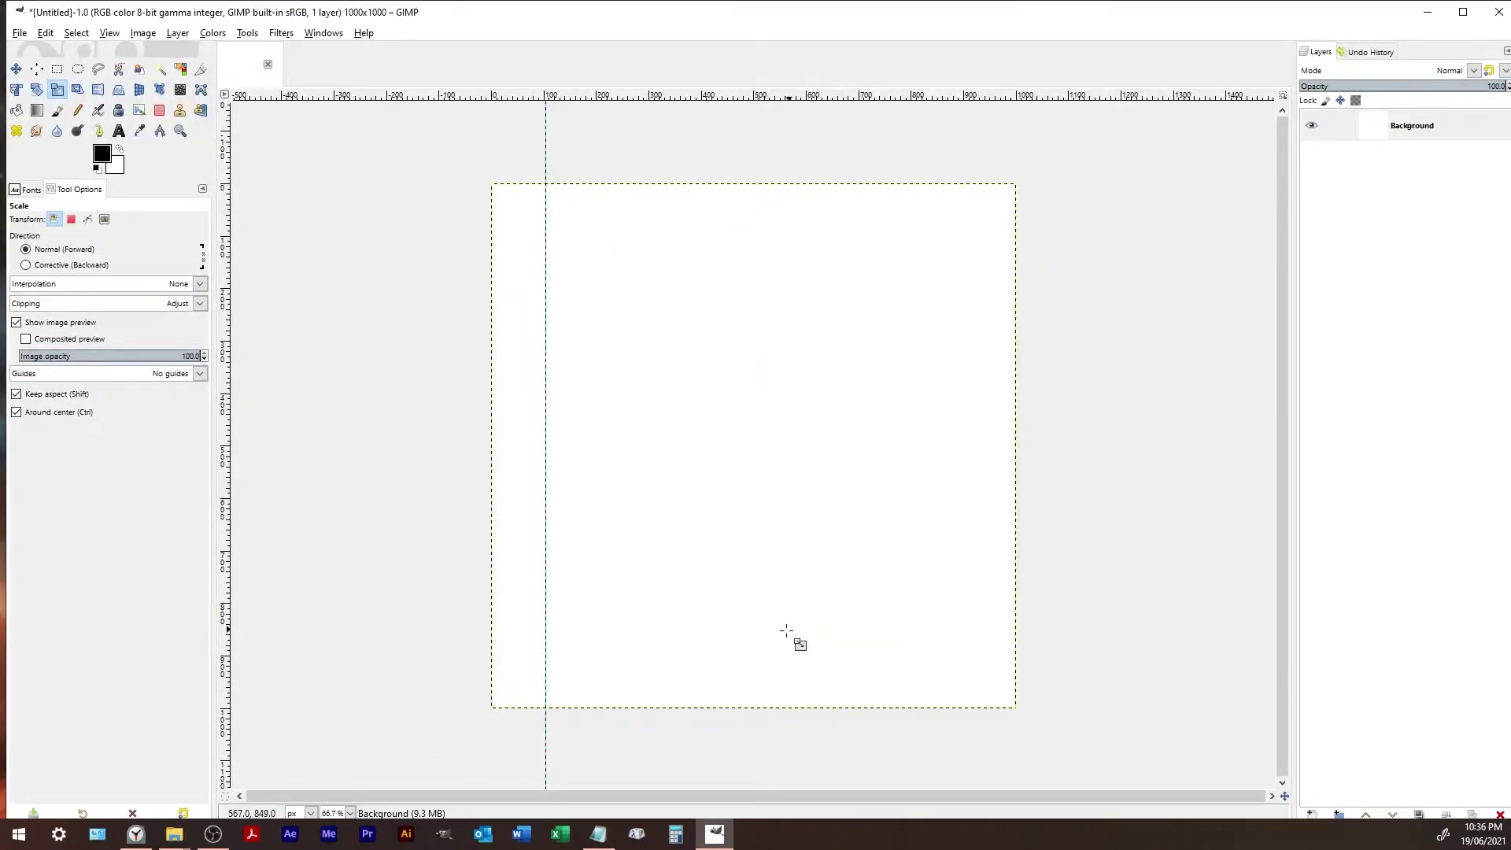
pyautogui.click(110, 33)
pyautogui.click(110, 33)
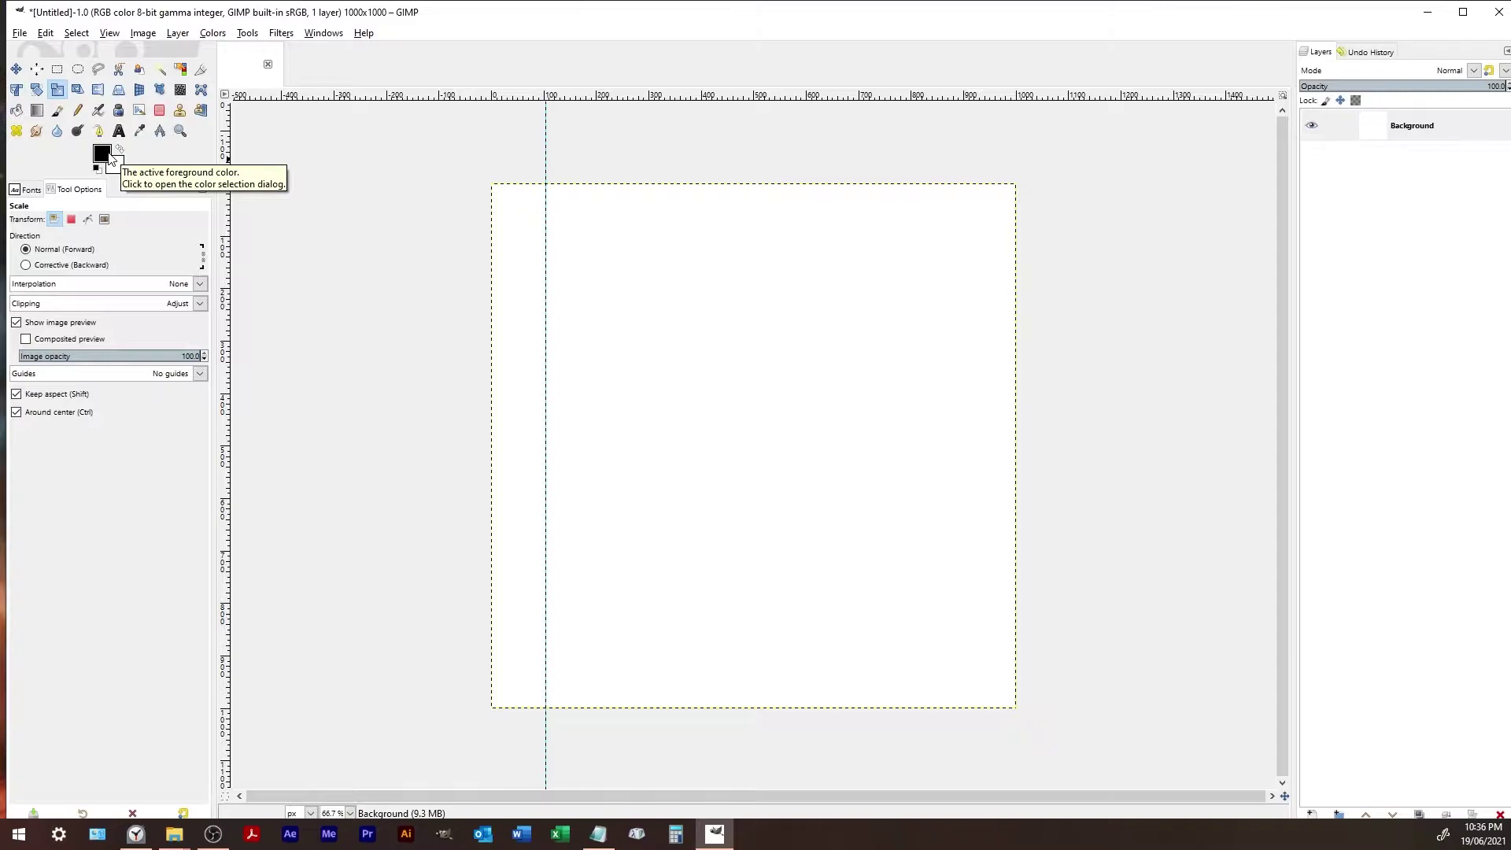
# - Fill the whole background layer with yellow (fff900) using Bucket Fill
pyautogui.click(16, 109)
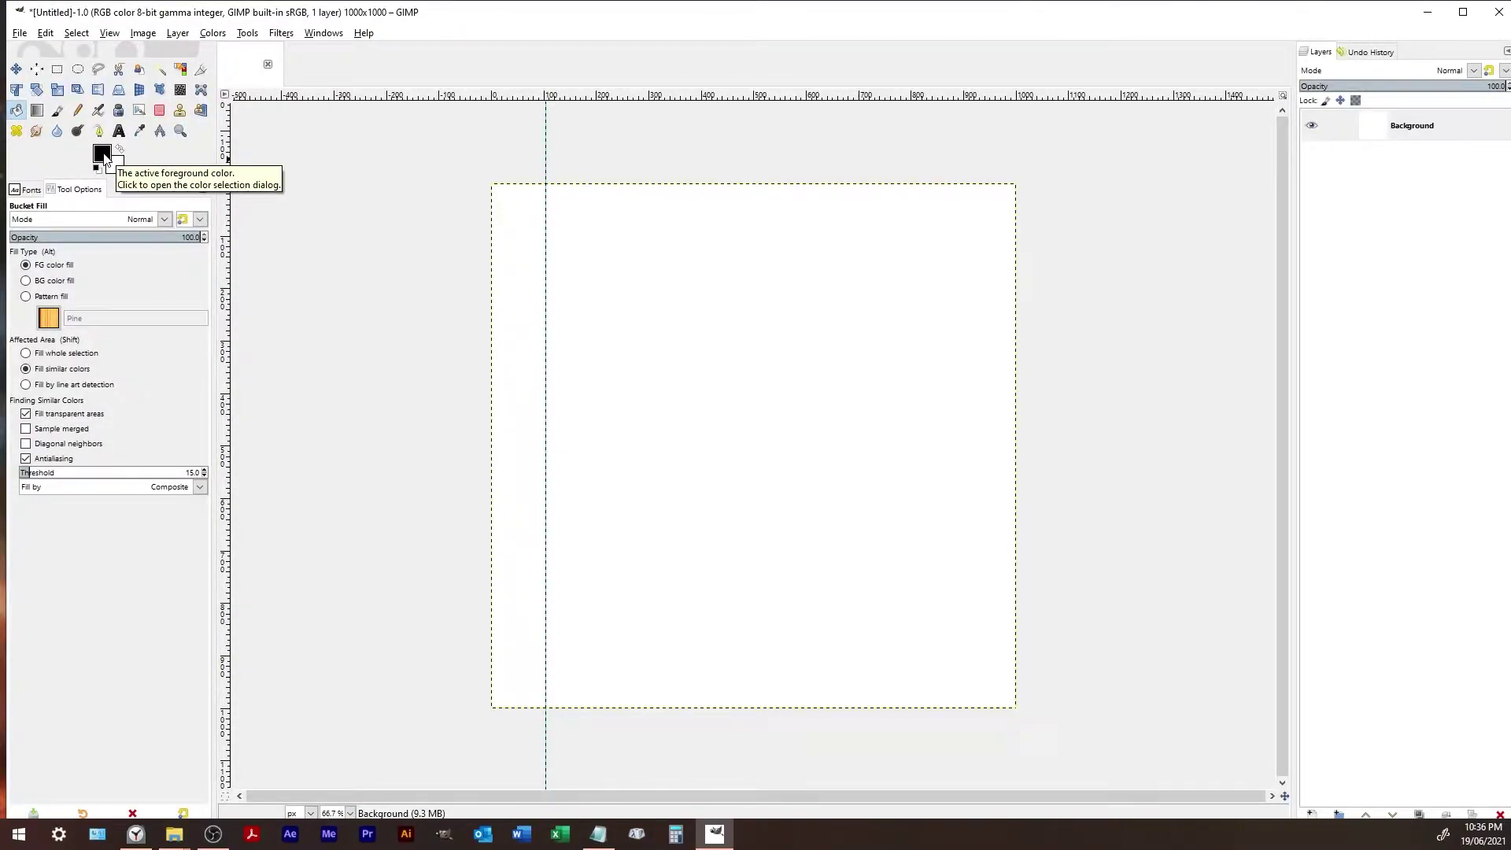
pyautogui.click(103, 154)
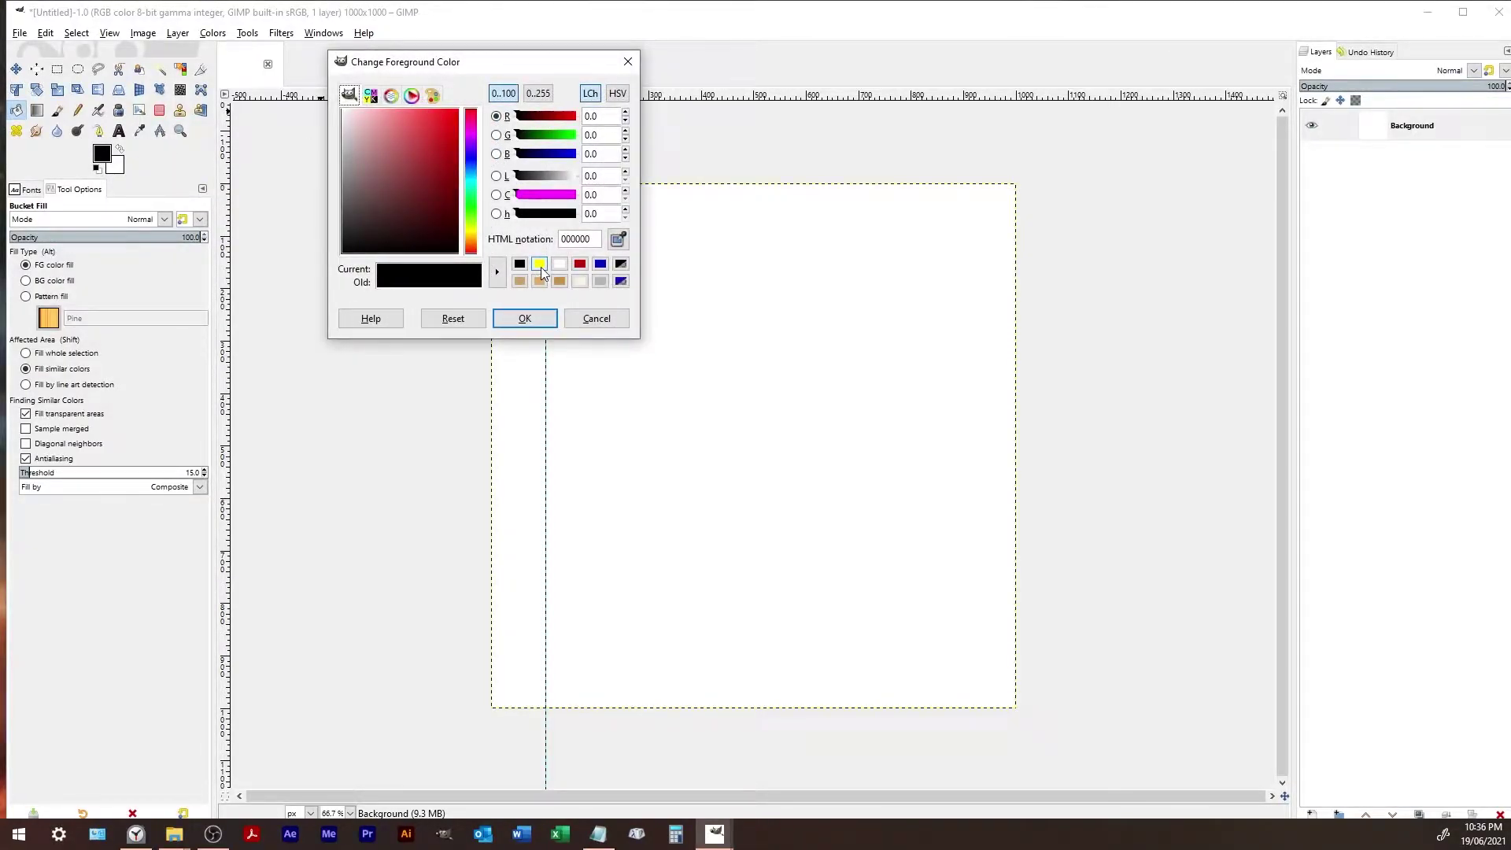
pyautogui.click(472, 238)
pyautogui.moveTo(472, 238)
pyautogui.mouseDown()
pyautogui.moveTo(472, 189)
pyautogui.moveTo(472, 224)
pyautogui.mouseUp()
pyautogui.click(453, 172)
pyautogui.click(380, 178)
pyautogui.click(539, 264)
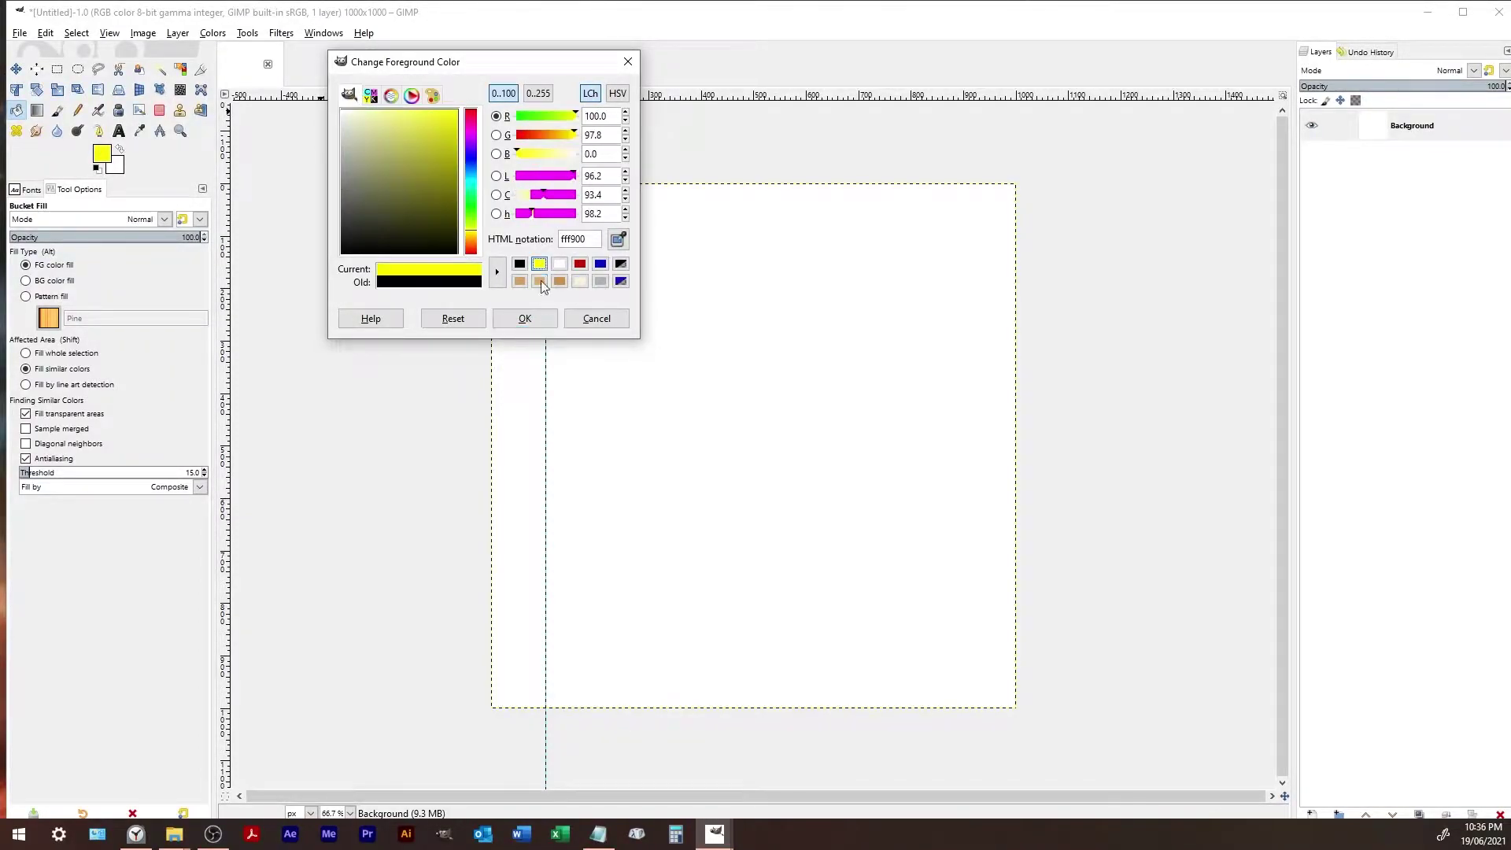
pyautogui.click(534, 320)
pyautogui.click(645, 308)
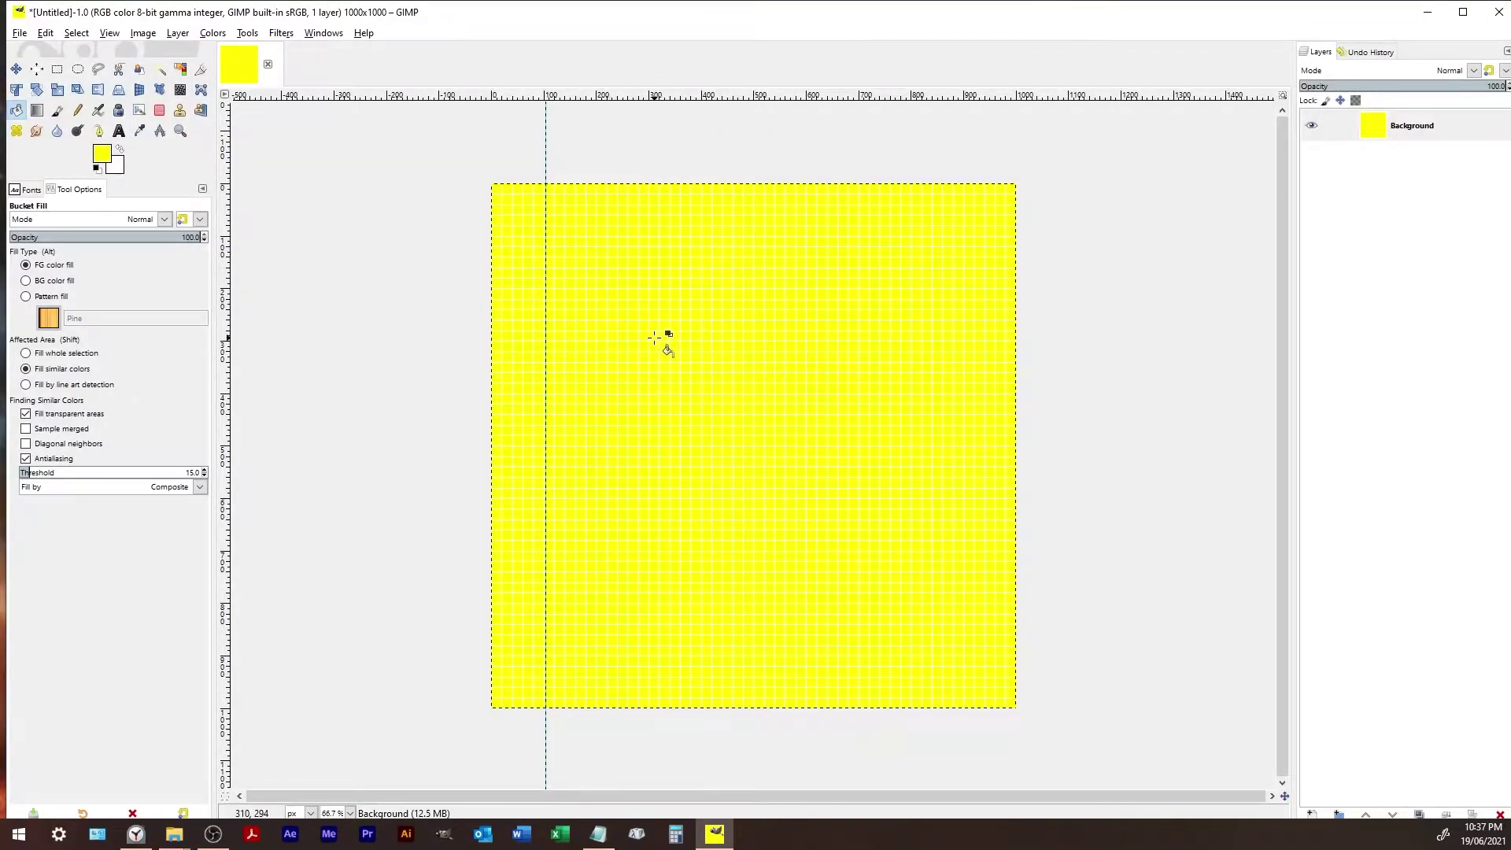
# - Set the grid's line style to Intersections (dots) and its foreground color to black
pyautogui.click(1414, 243)
pyautogui.click(115, 36)
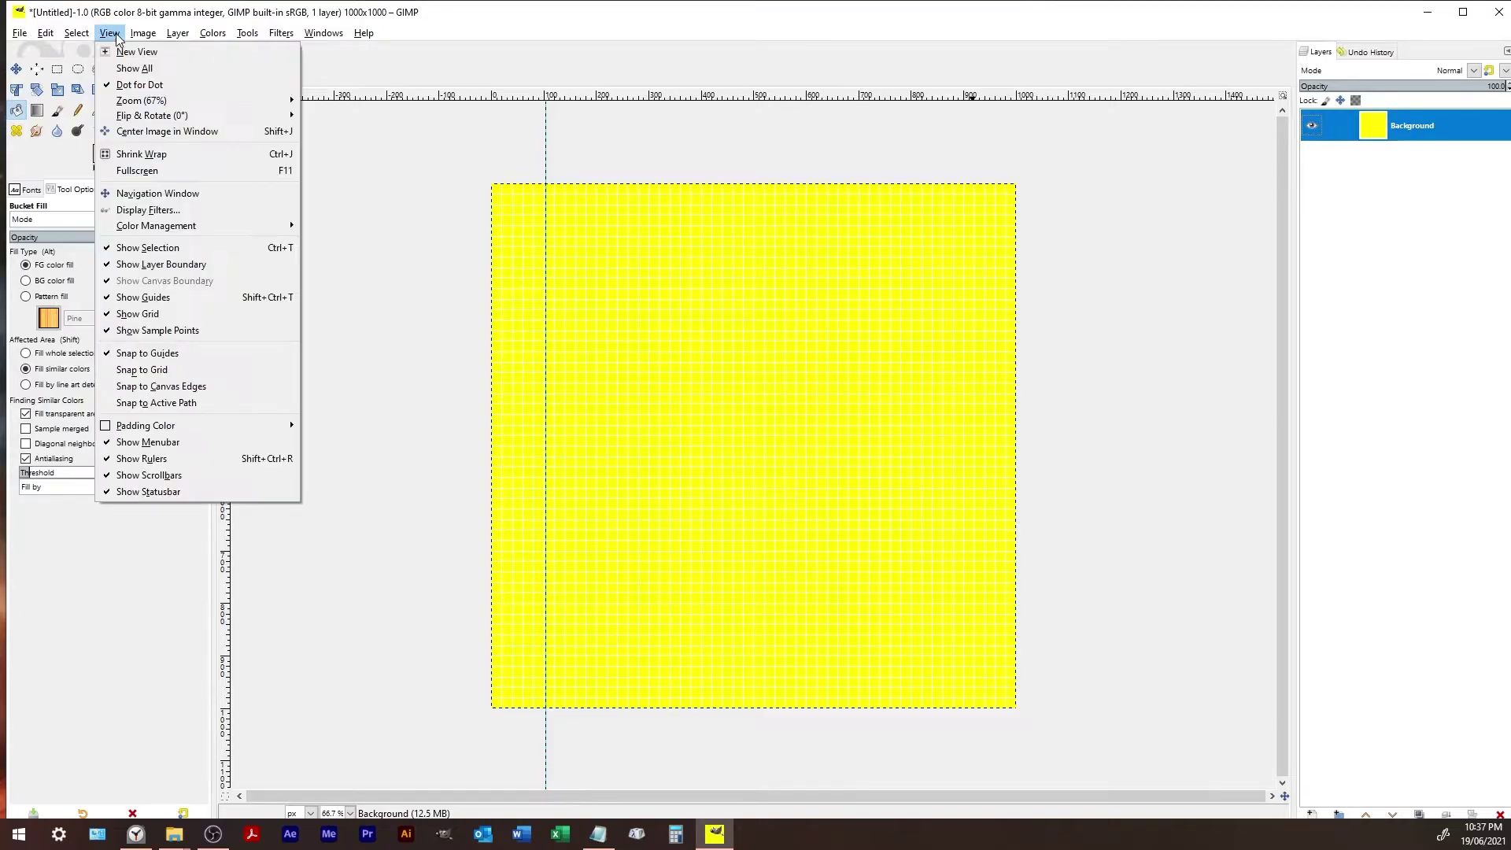
pyautogui.moveTo(149, 37)
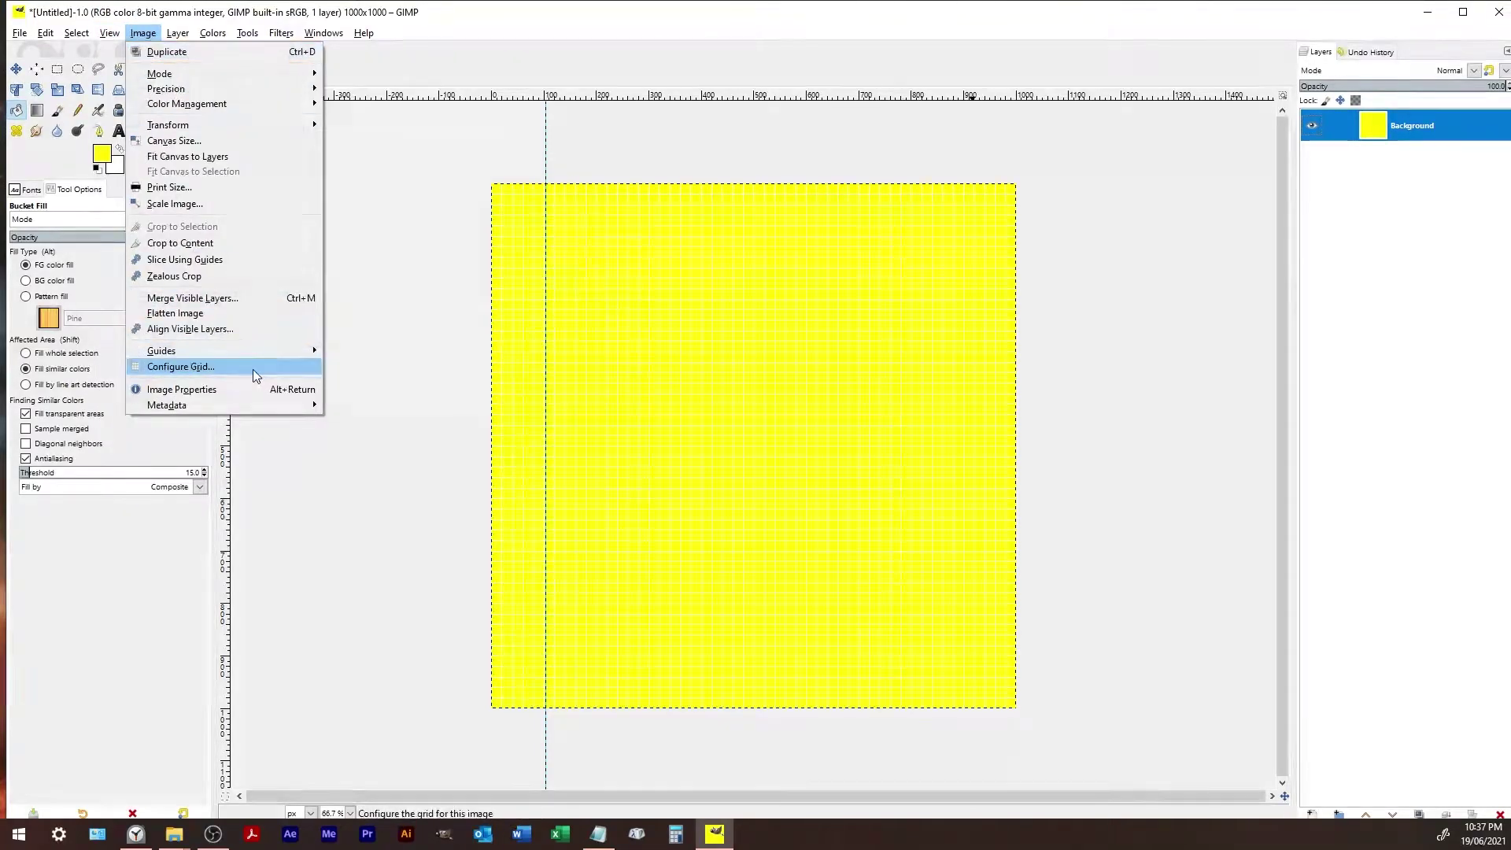
pyautogui.click(181, 366)
pyautogui.click(765, 325)
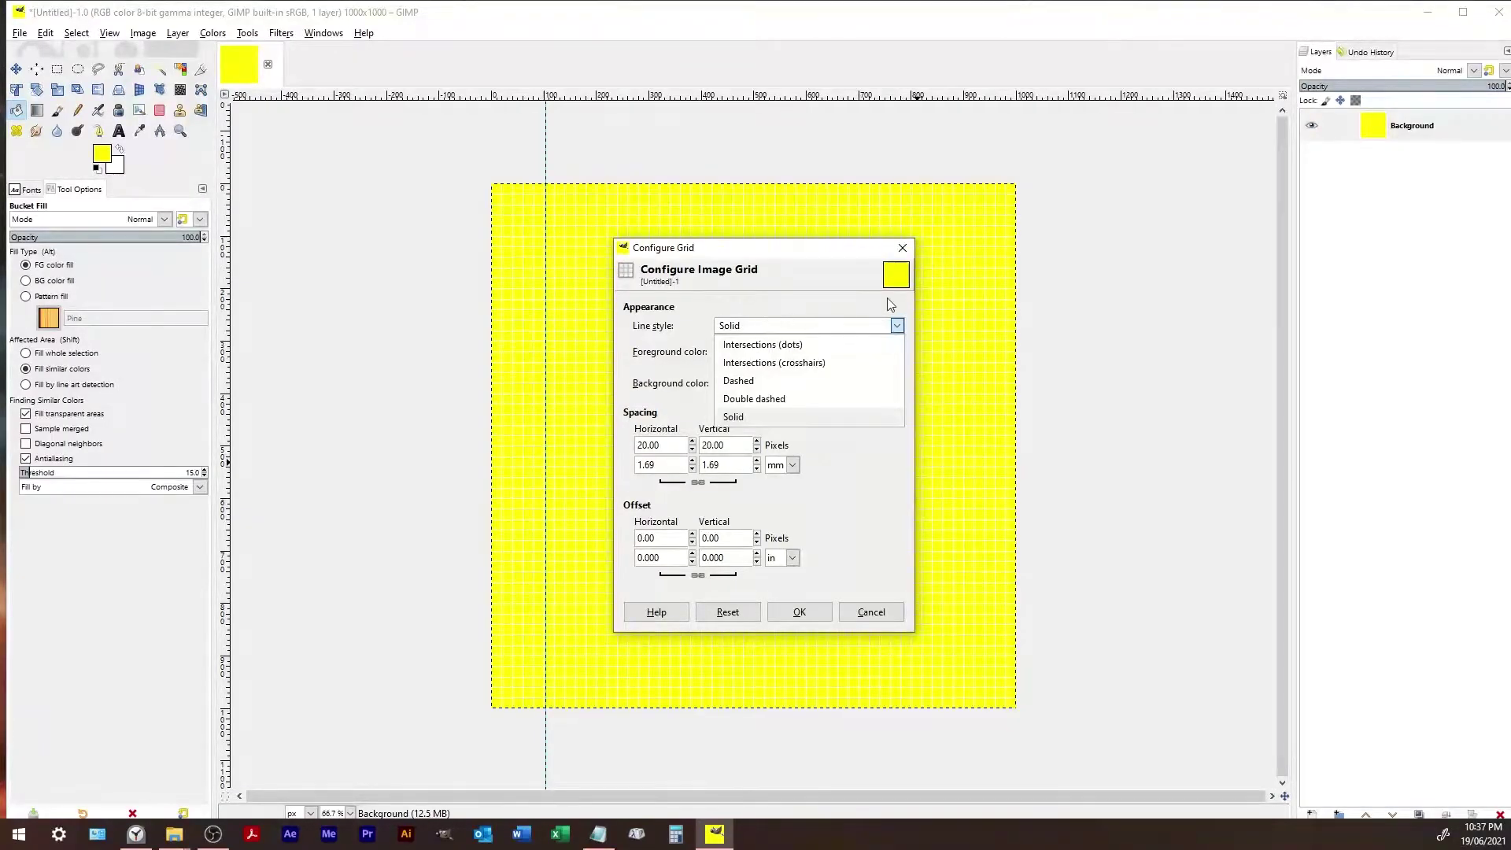
pyautogui.click(759, 344)
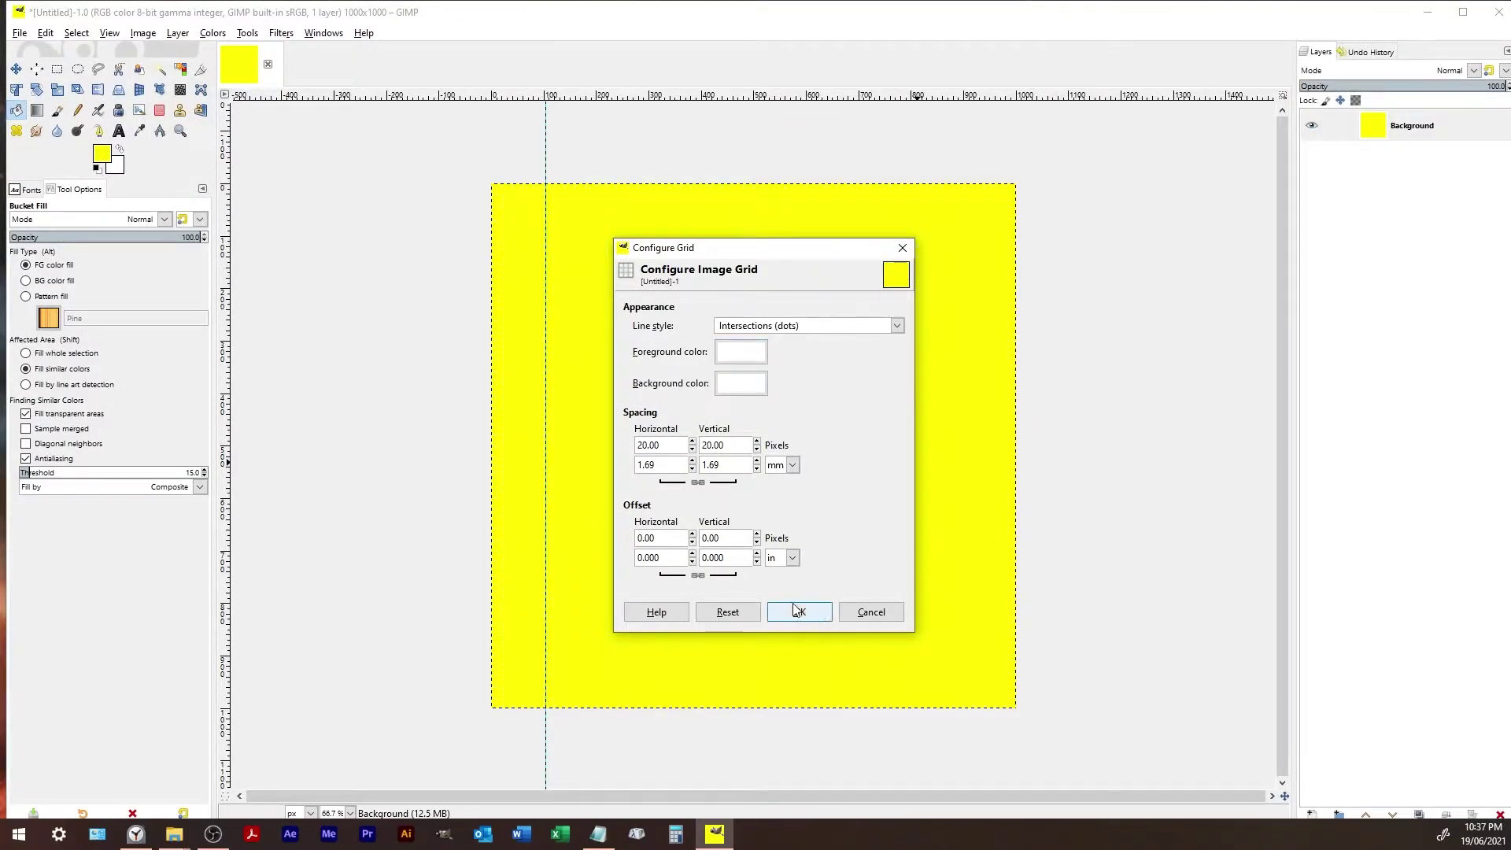
pyautogui.click(735, 351)
pyautogui.click(795, 430)
pyautogui.click(779, 486)
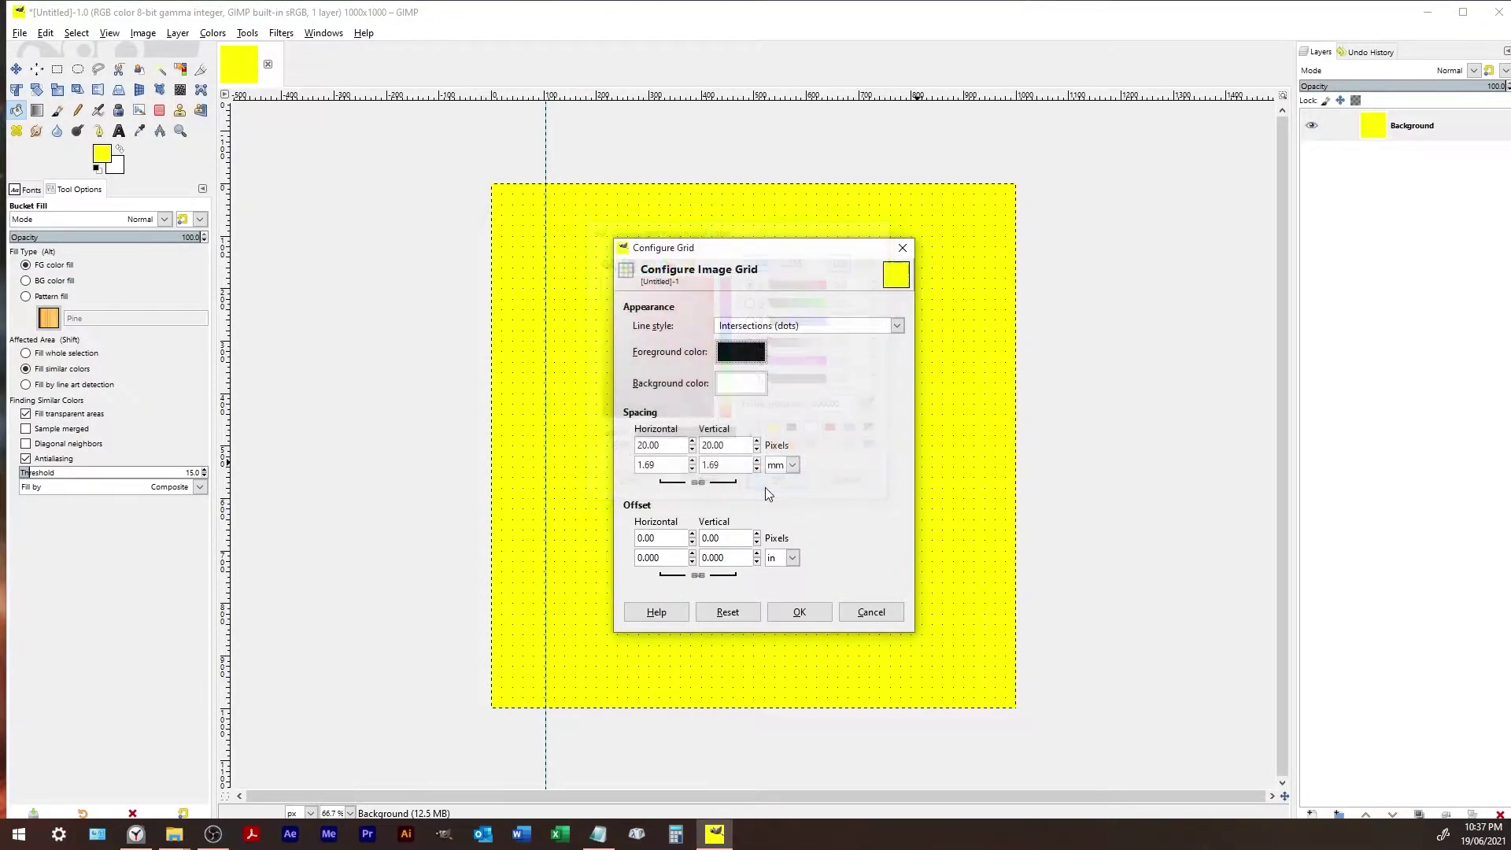
# - Apply the grid settings and remove all existing guides from the image
pyautogui.click(794, 614)
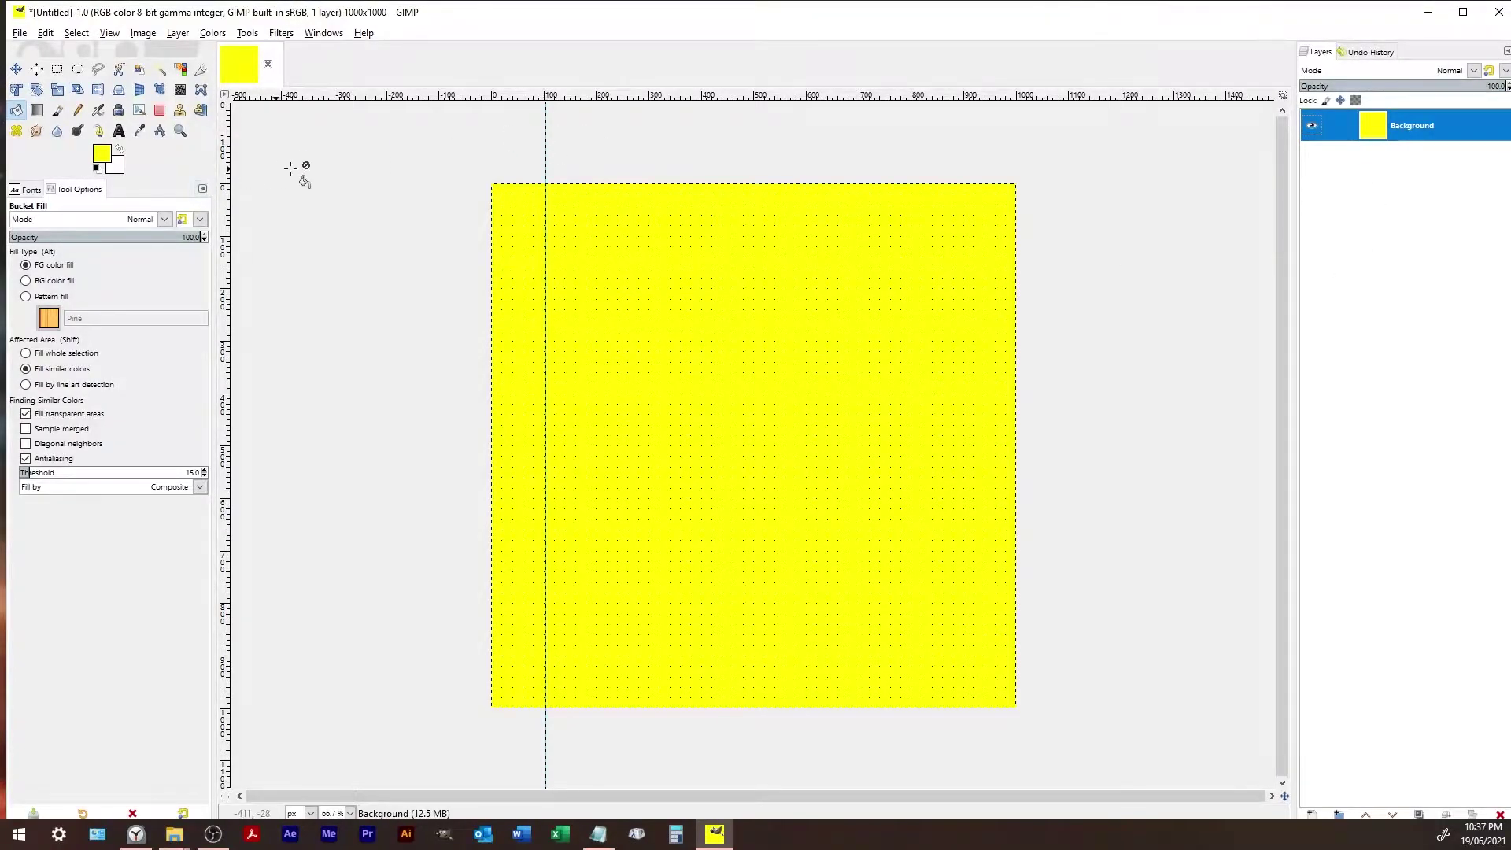
pyautogui.click(16, 69)
pyautogui.rightClick(545, 160)
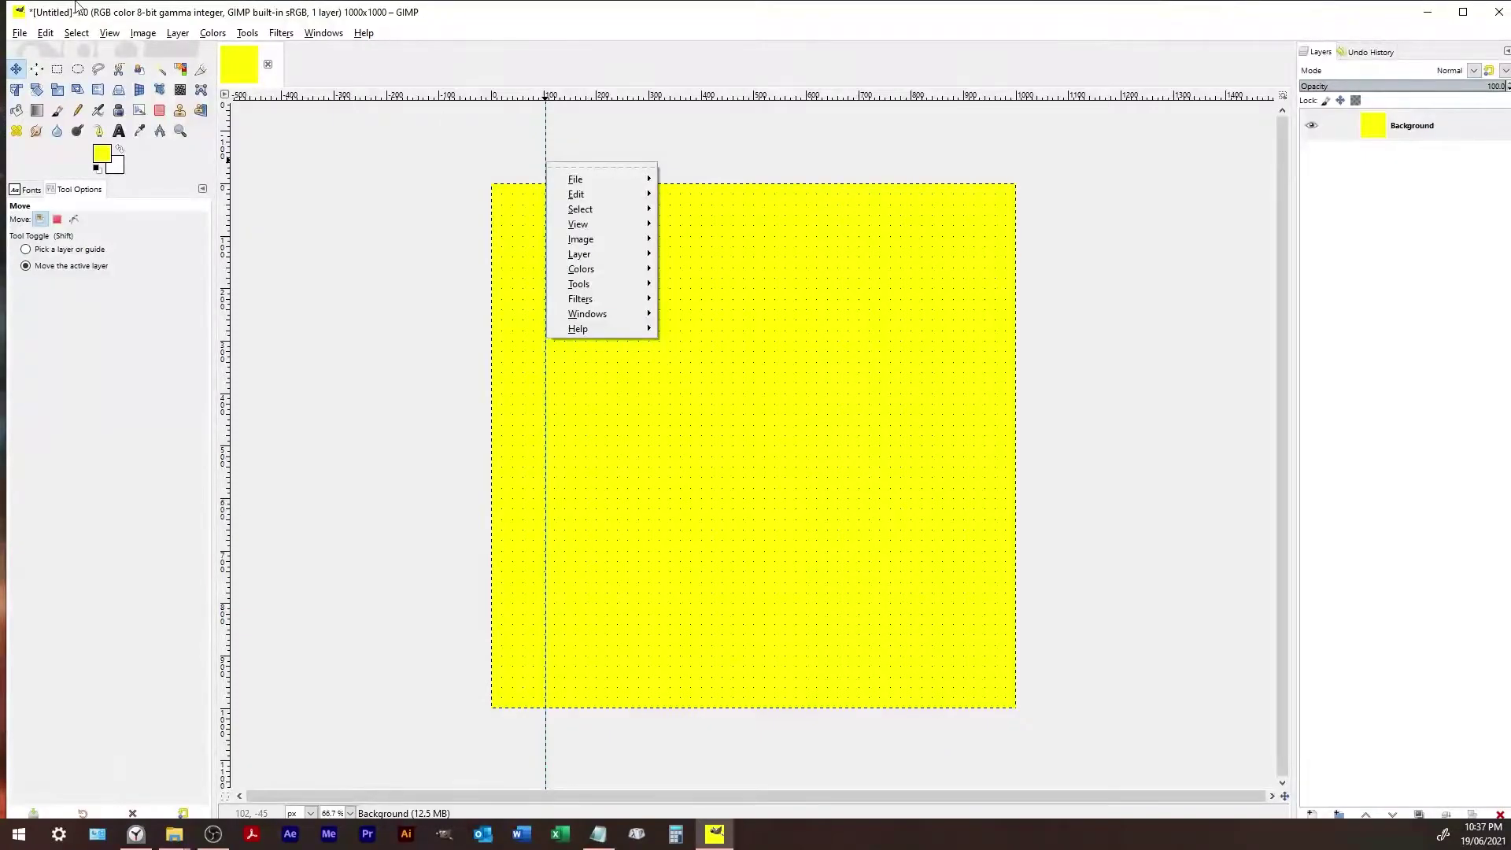
pyautogui.click(154, 37)
pyautogui.click(143, 33)
pyautogui.moveTo(226, 350)
pyautogui.click(378, 398)
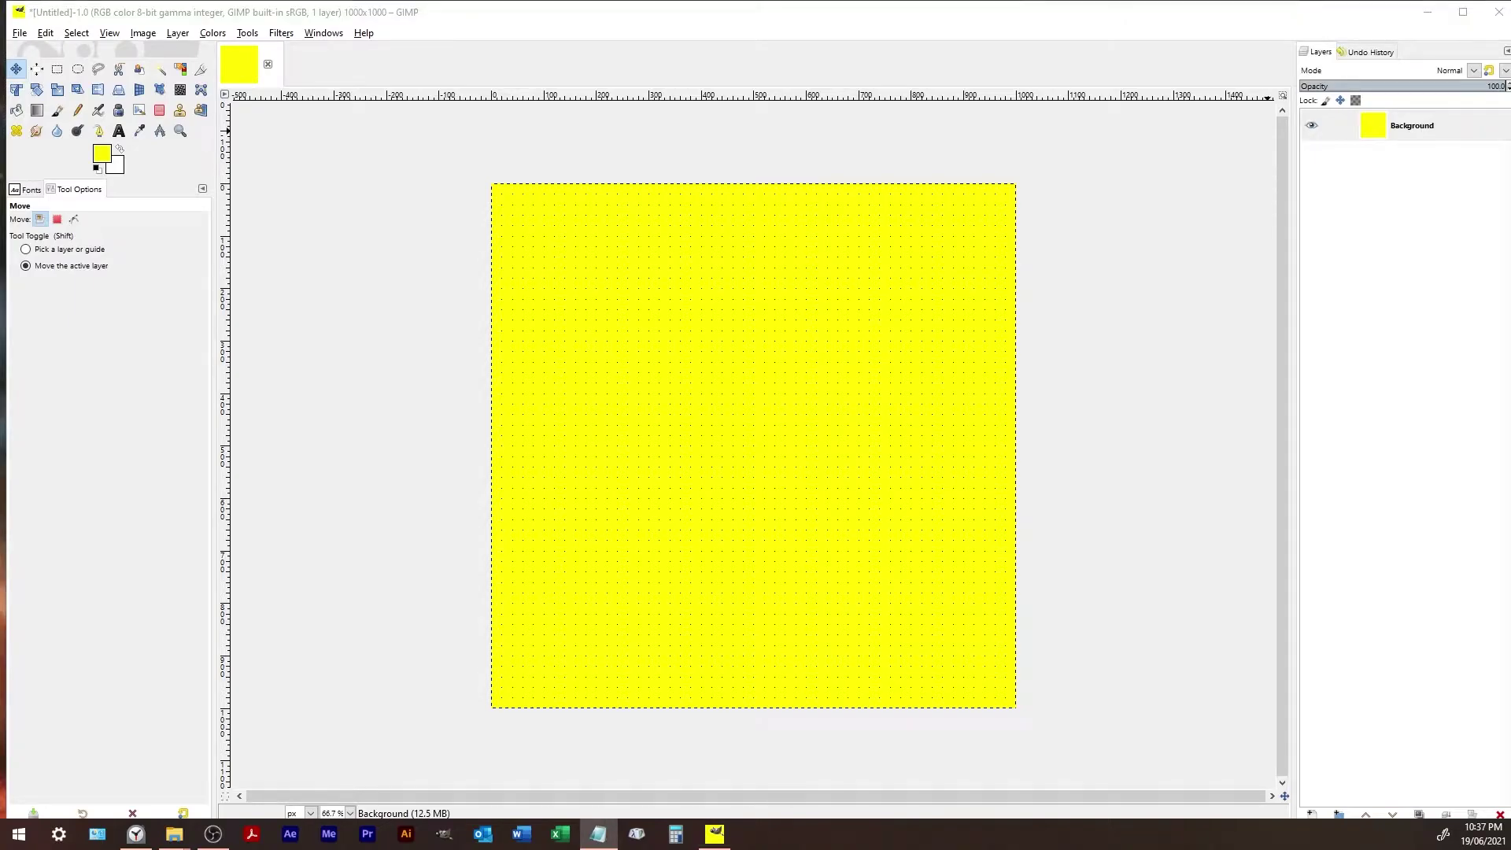
# - Add a horizontal guide by percent at 50% of the image height
pyautogui.click(109, 33)
pyautogui.moveTo(144, 33)
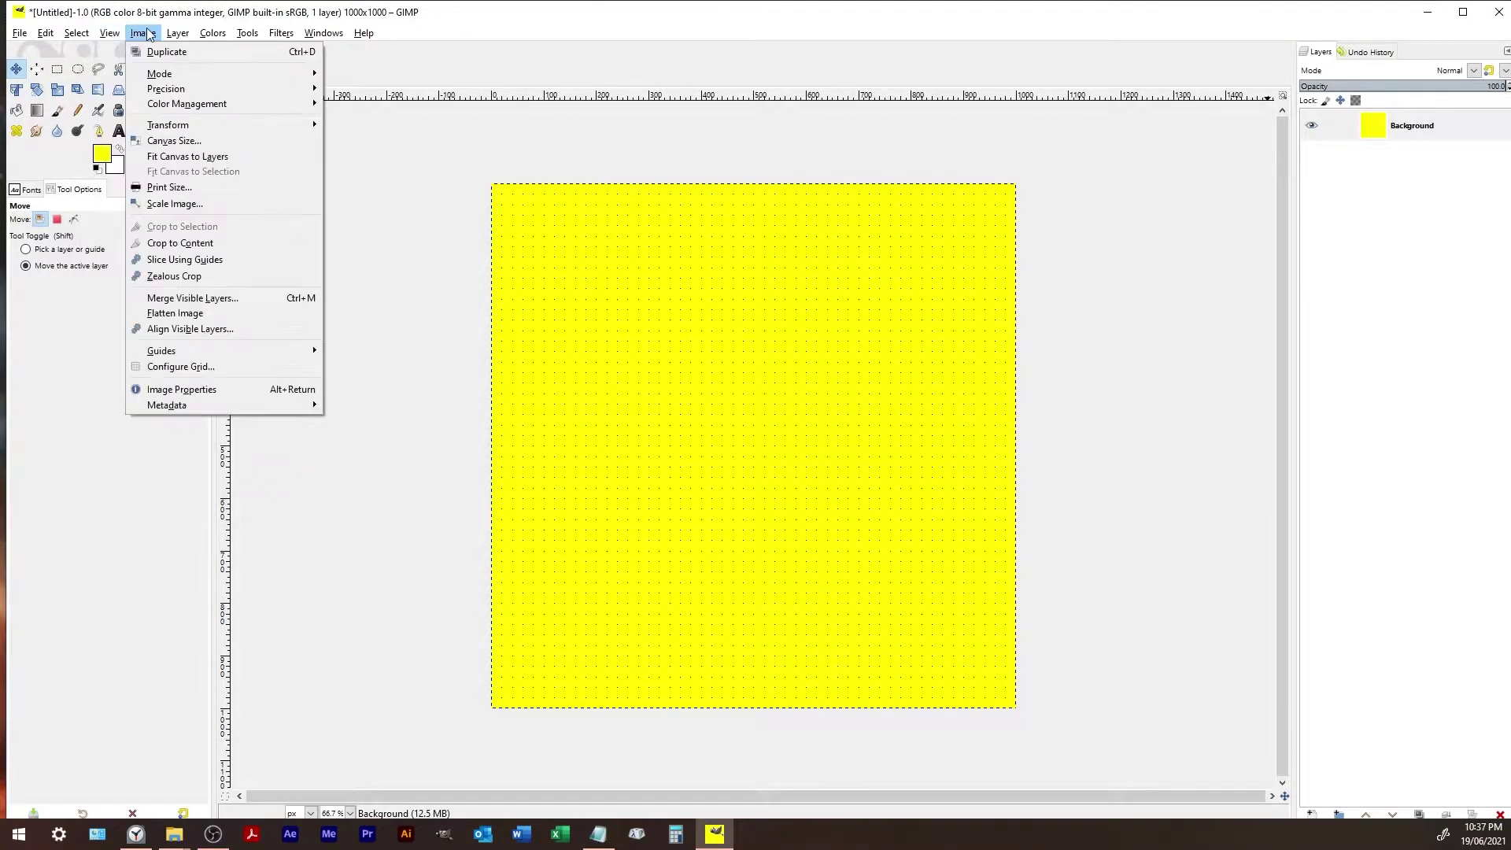
pyautogui.moveTo(209, 350)
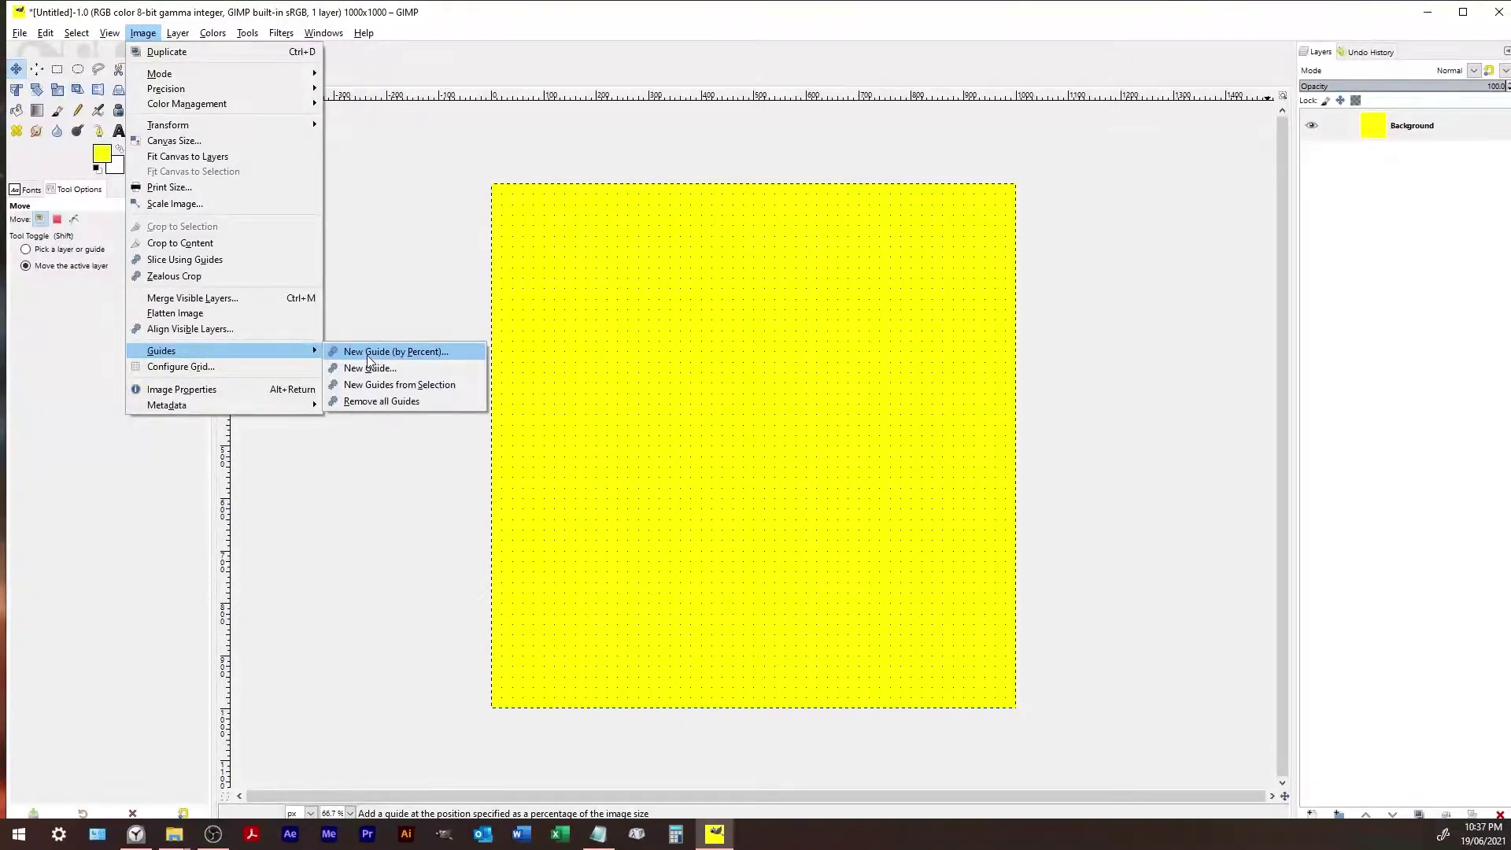
pyautogui.click(364, 351)
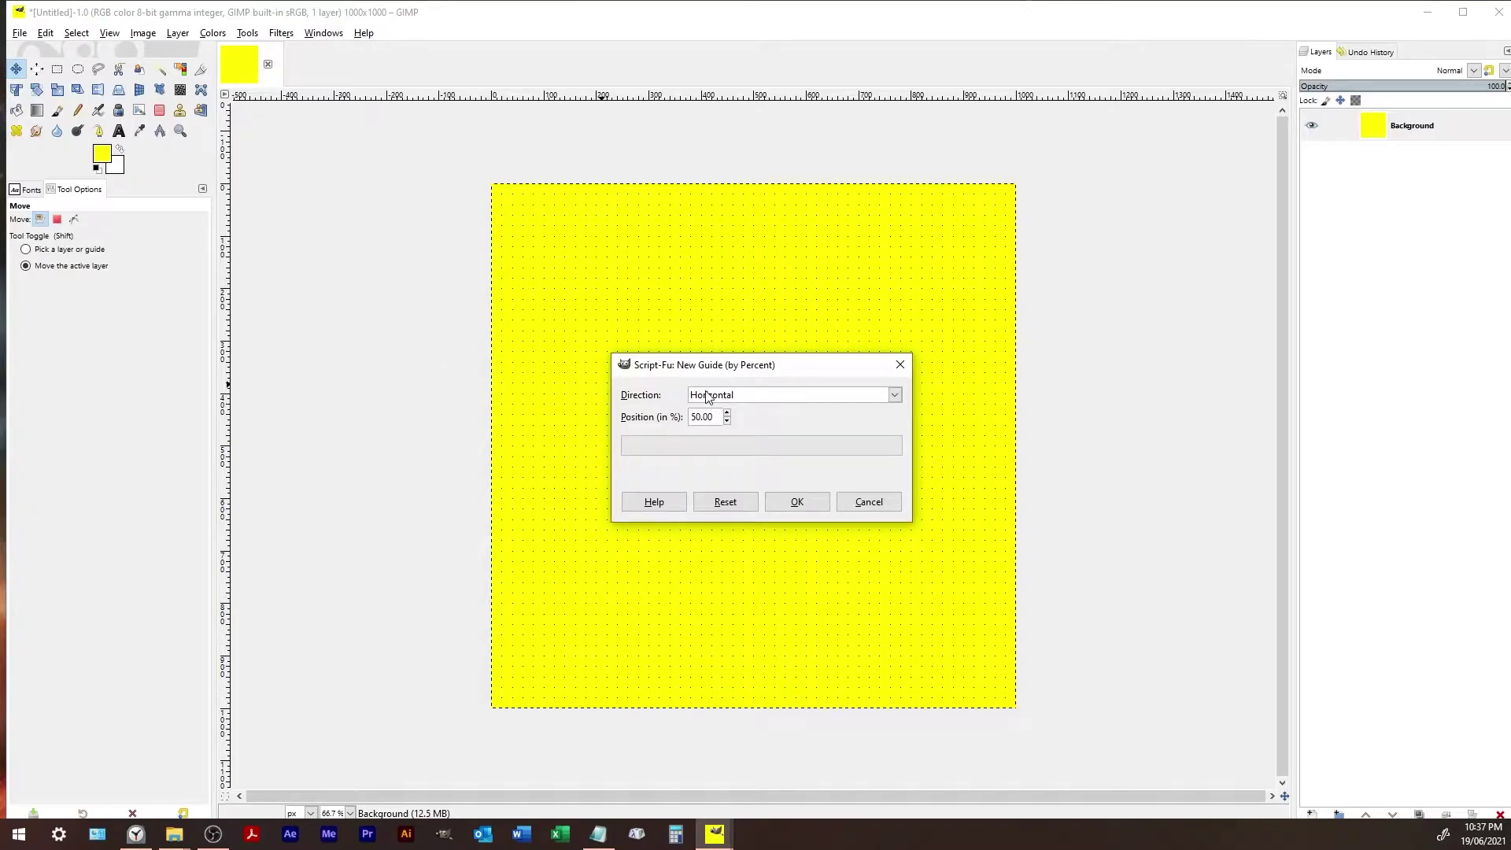
pyautogui.click(803, 505)
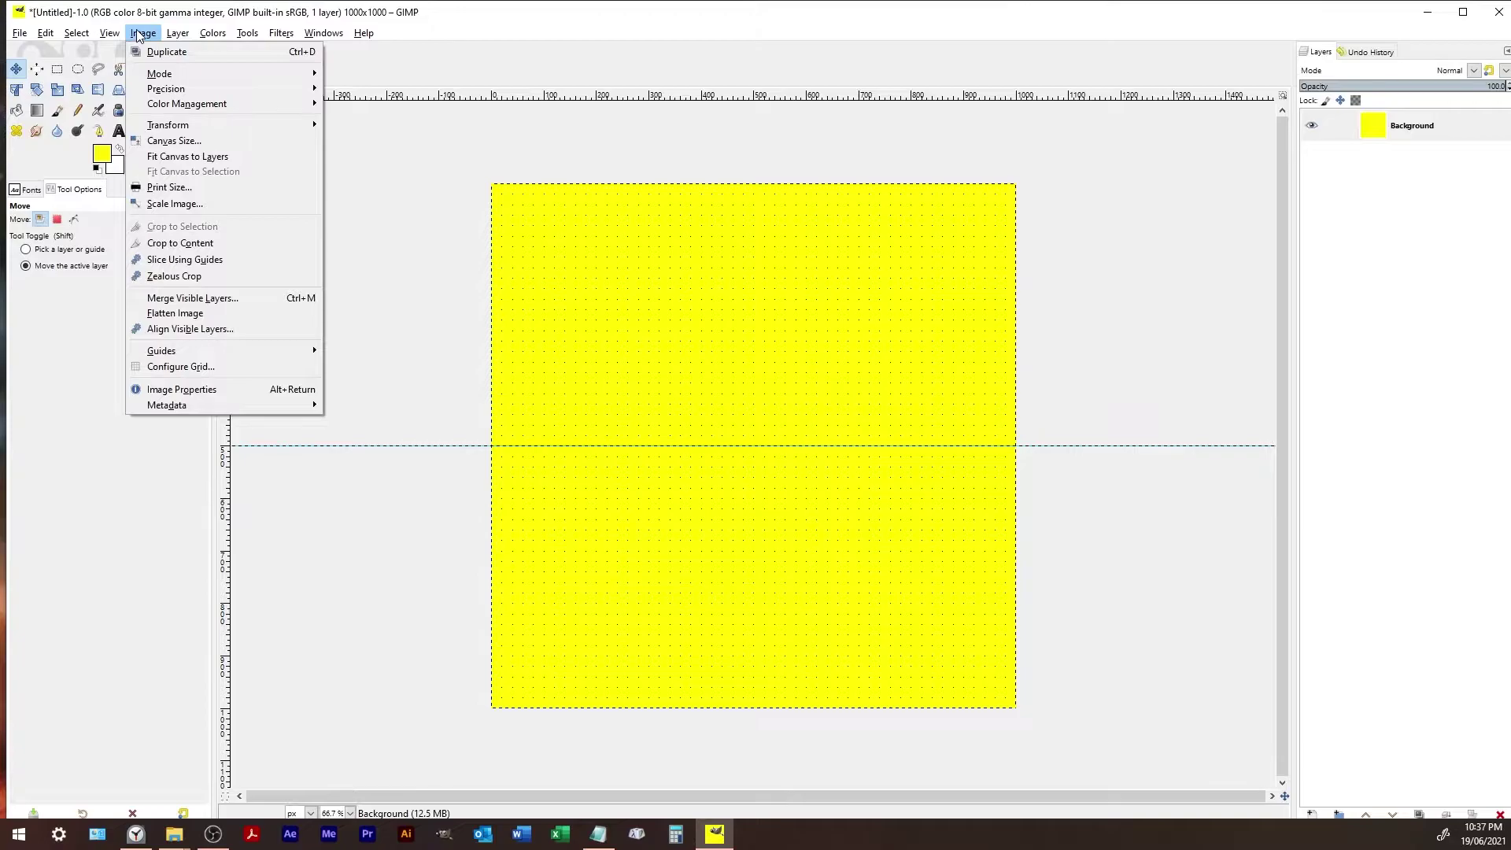
# - Add a vertical guide by percent at 50% of the image width
pyautogui.moveTo(161, 350)
pyautogui.click(398, 368)
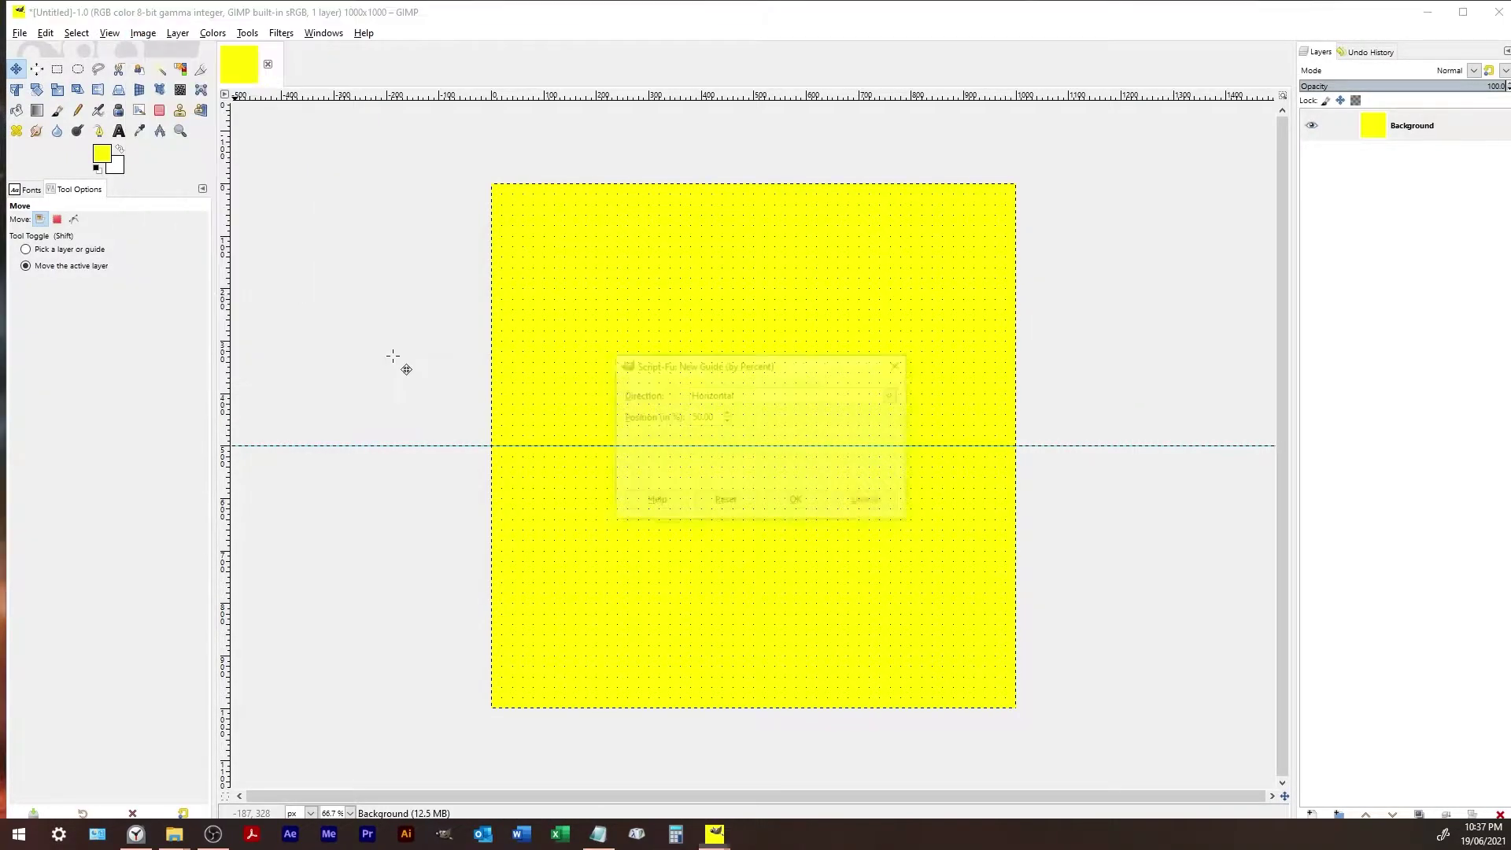
pyautogui.click(769, 393)
pyautogui.click(722, 427)
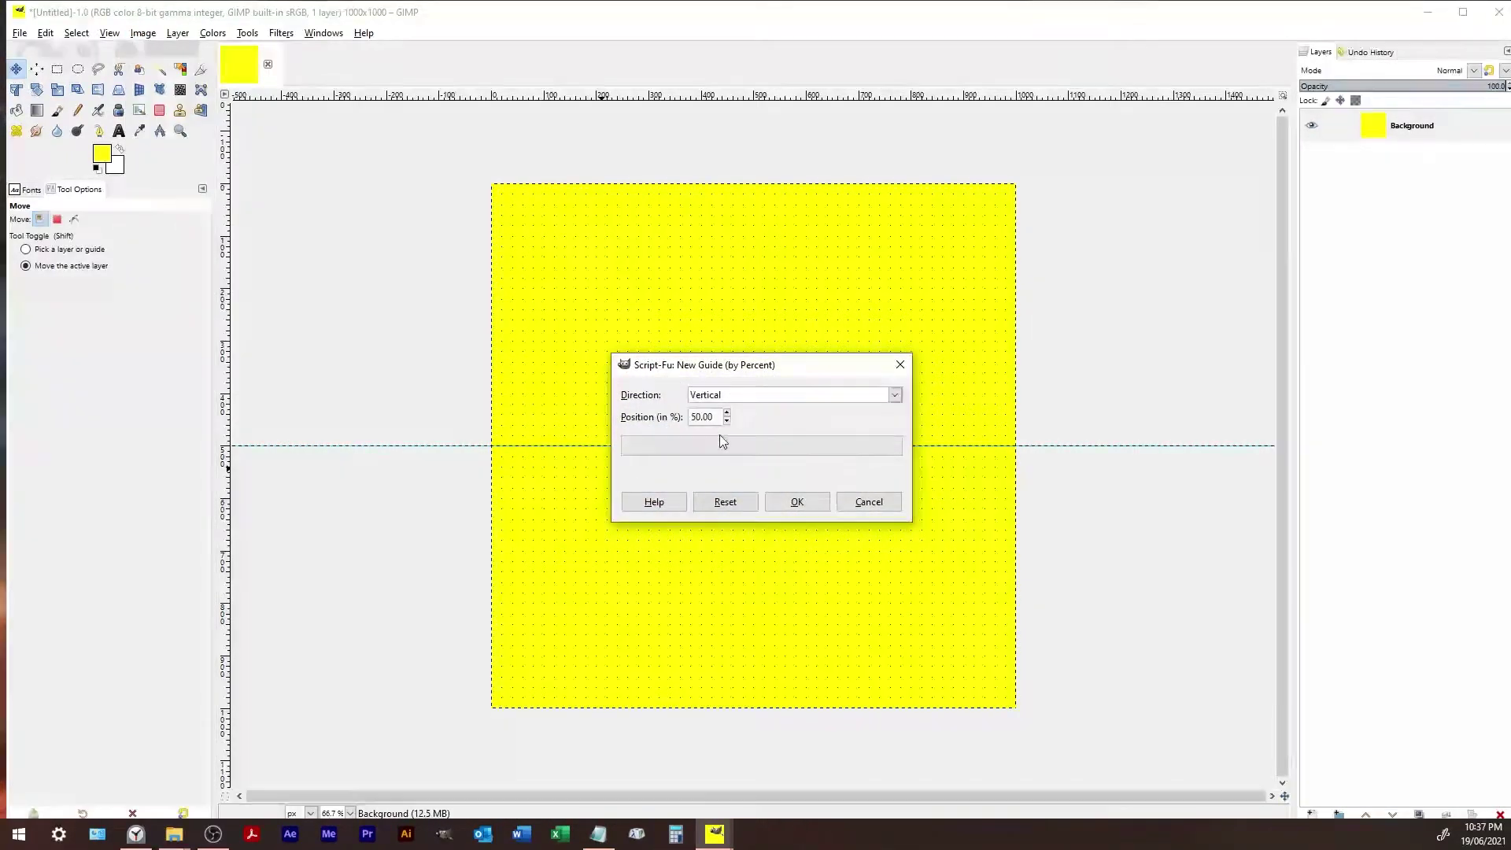
pyautogui.click(790, 501)
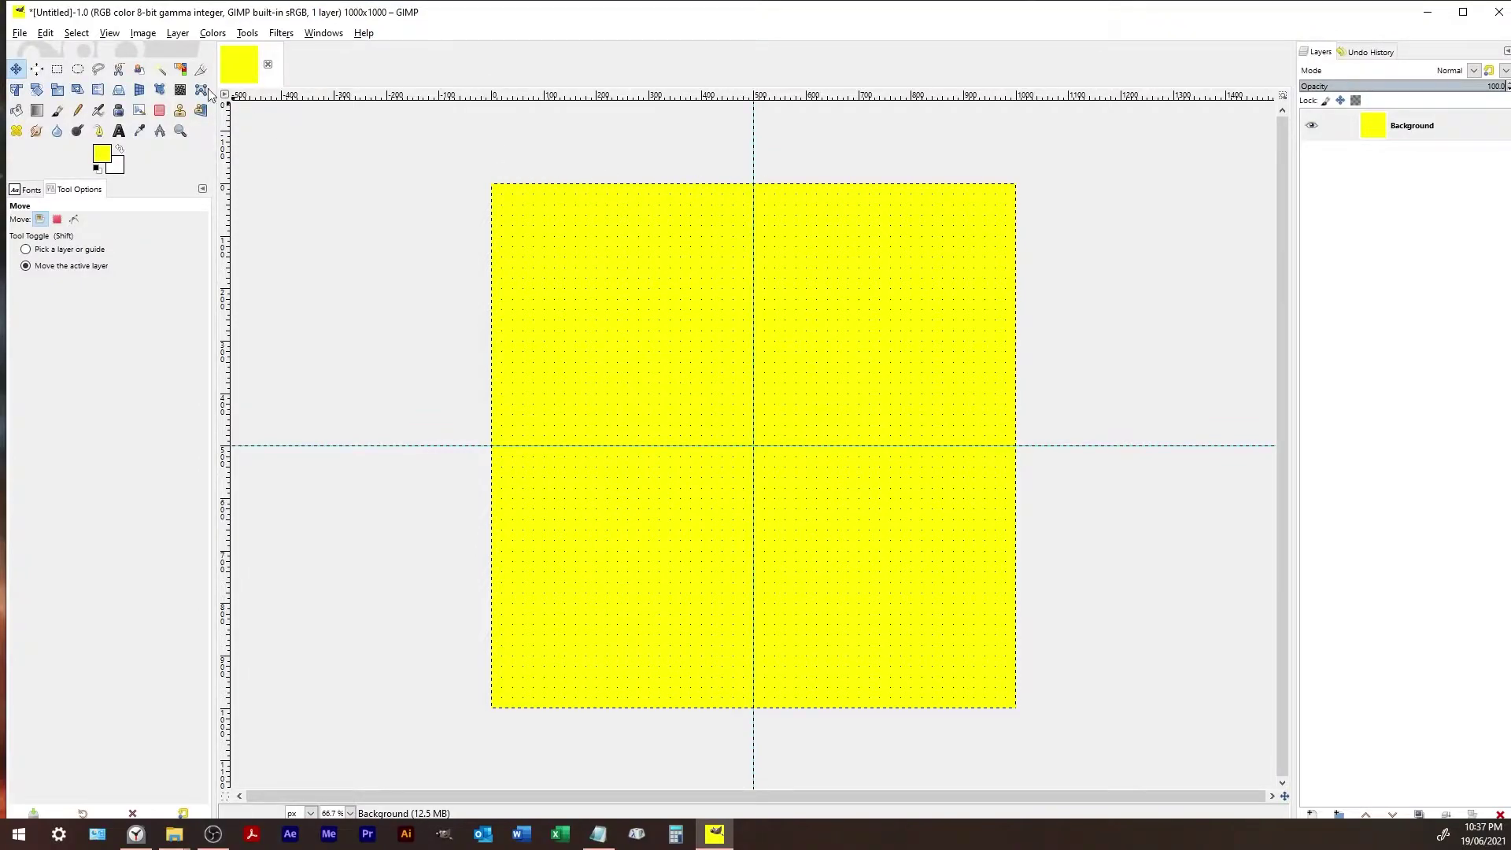
# - Add a vertical guide by percent at 0%, along the image's left edge
pyautogui.click(110, 32)
pyautogui.moveTo(143, 32)
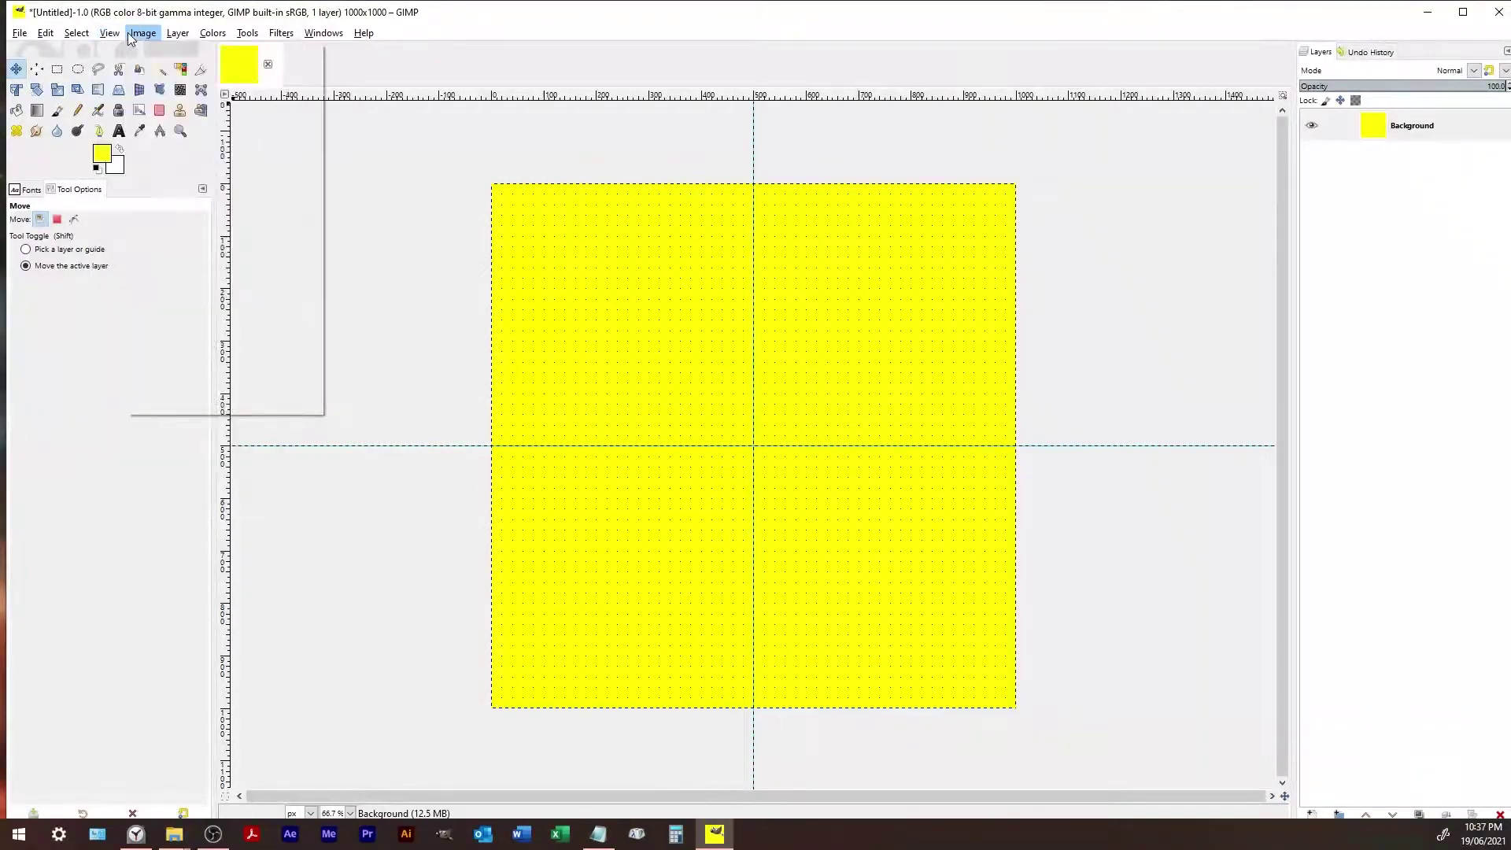
pyautogui.moveTo(189, 352)
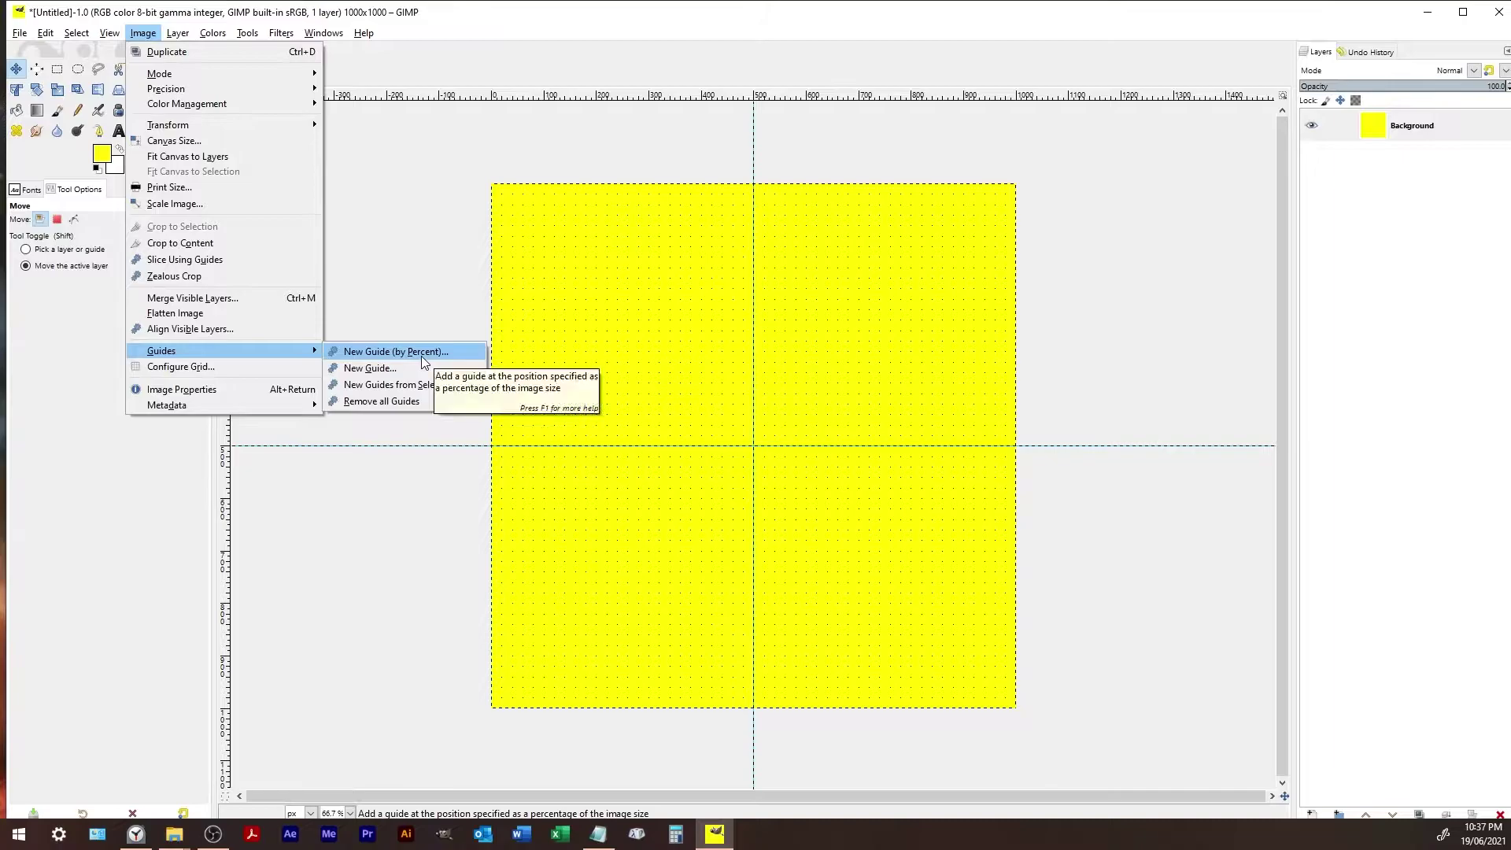
pyautogui.click(422, 355)
pyautogui.click(778, 398)
pyautogui.click(776, 398)
pyautogui.doubleClick(696, 416)
pyautogui.write('0')
pyautogui.click(797, 502)
# - Add a vertical guide by percent at 100%, along the image's right edge
pyautogui.click(143, 33)
pyautogui.click(421, 356)
pyautogui.write('100')
pyautogui.click(813, 500)
# - Add a horizontal guide by percent at 100%, along the image's bottom edge
pyautogui.click(143, 33)
pyautogui.click(421, 356)
pyautogui.click(777, 394)
pyautogui.click(777, 410)
pyautogui.click(797, 502)
# - Add a horizontal guide by percent at 0%, along the image's top edge
pyautogui.click(142, 33)
pyautogui.click(421, 356)
pyautogui.doubleClick(695, 416)
pyautogui.write('0')
pyautogui.click(797, 502)
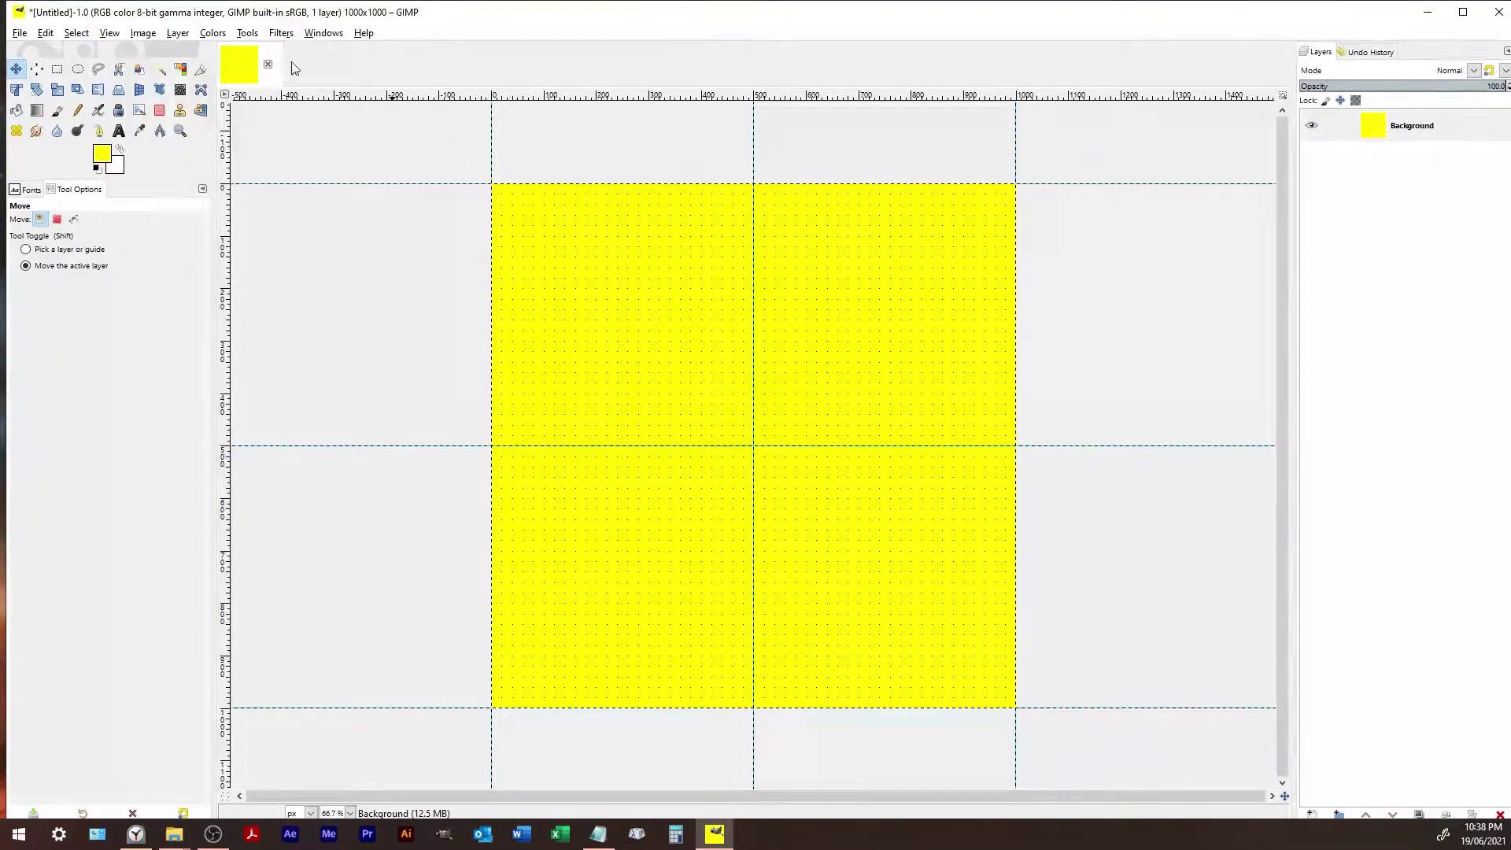
# - Add a horizontal guide at position 100 px, just inside the image's top edge
pyautogui.click(148, 36)
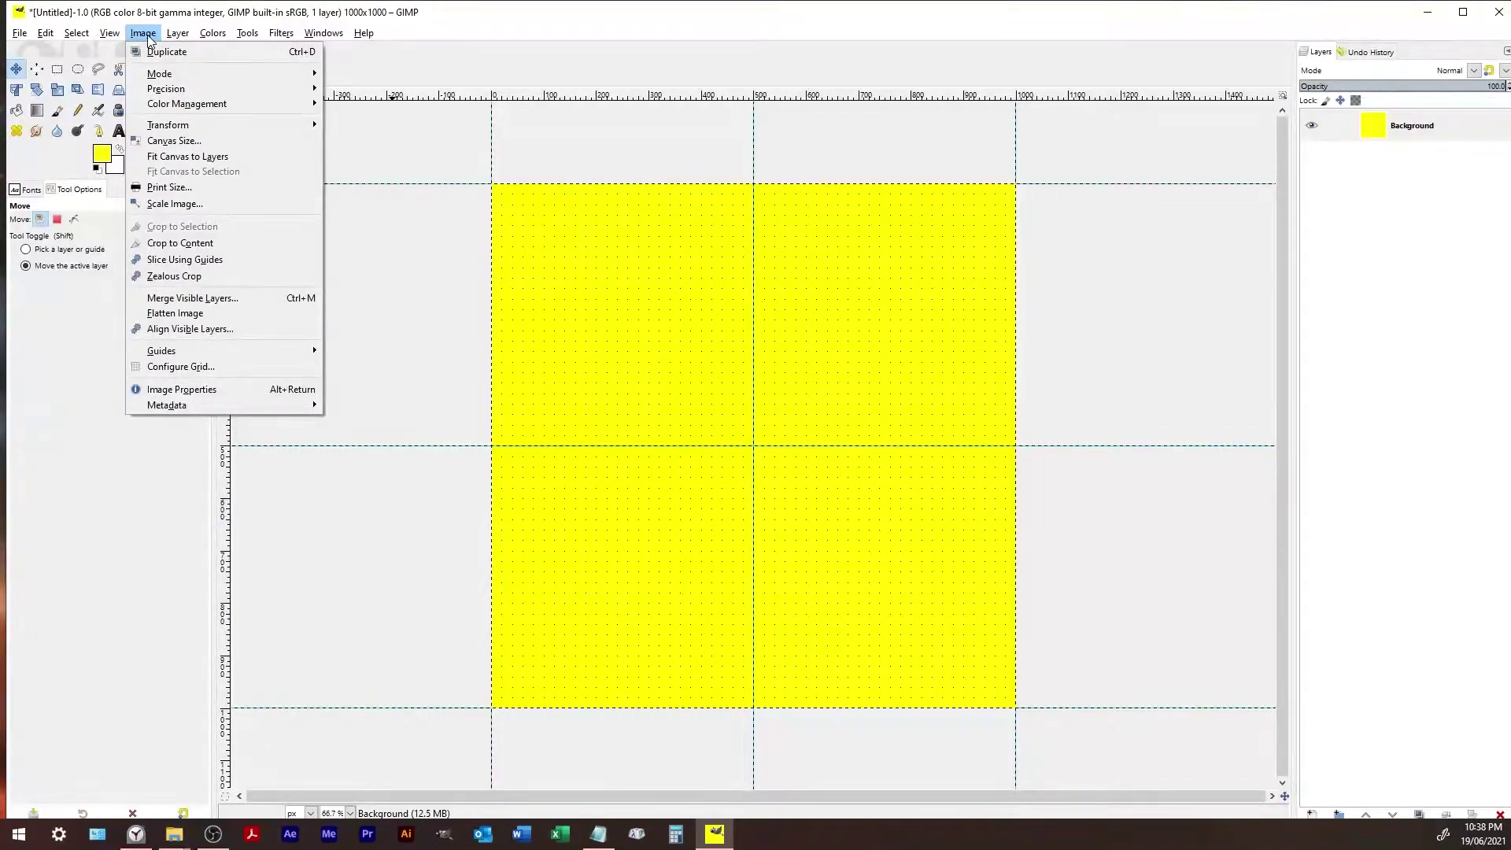
pyautogui.moveTo(166, 361)
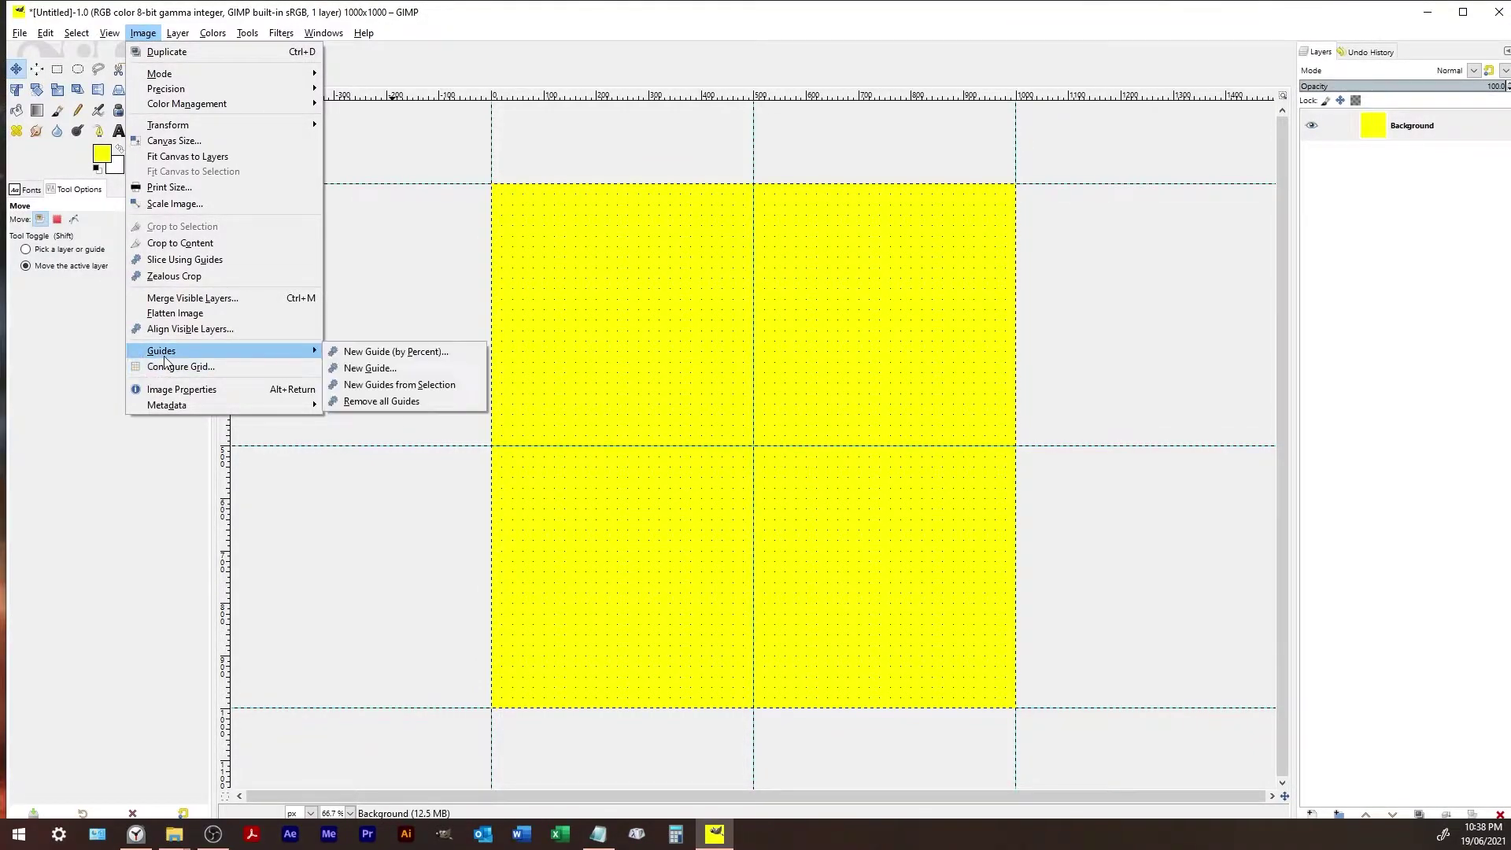
pyautogui.click(422, 367)
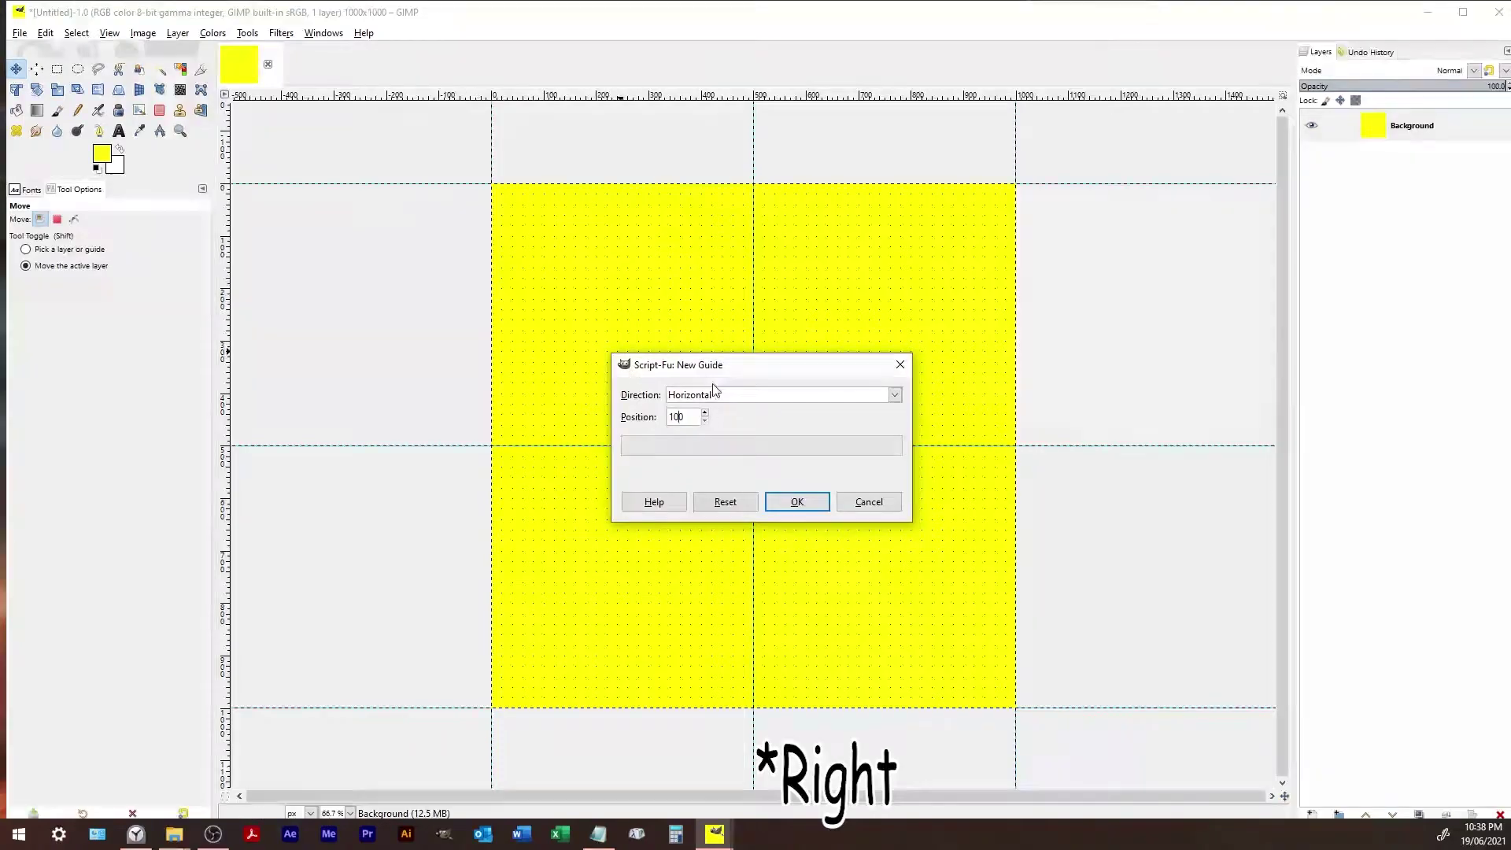
pyautogui.press('Return')
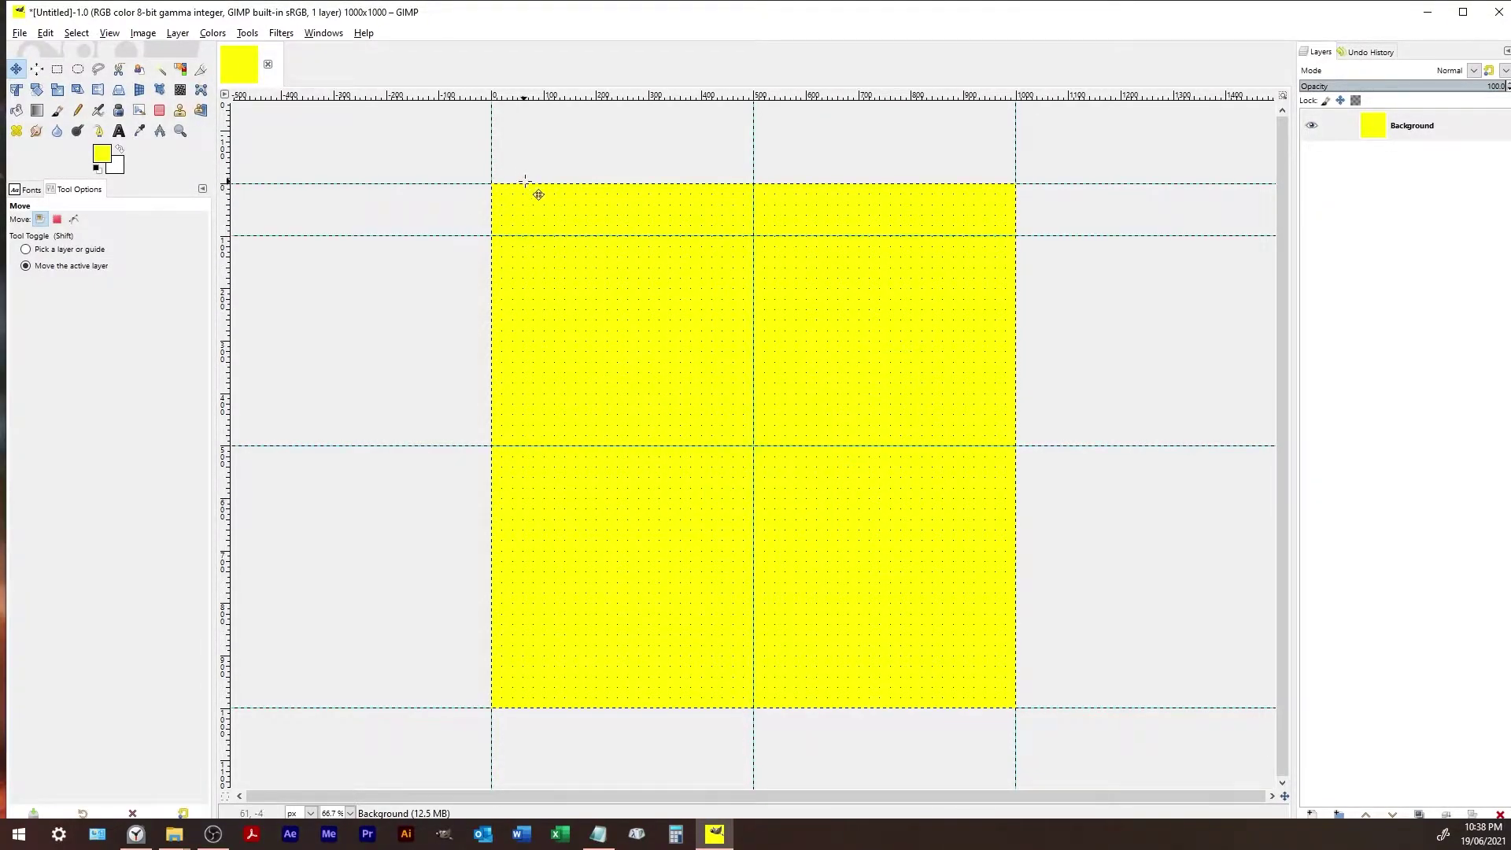
# - Add a vertical guide at position 100 px, just inside the image's left edge
pyautogui.click(143, 33)
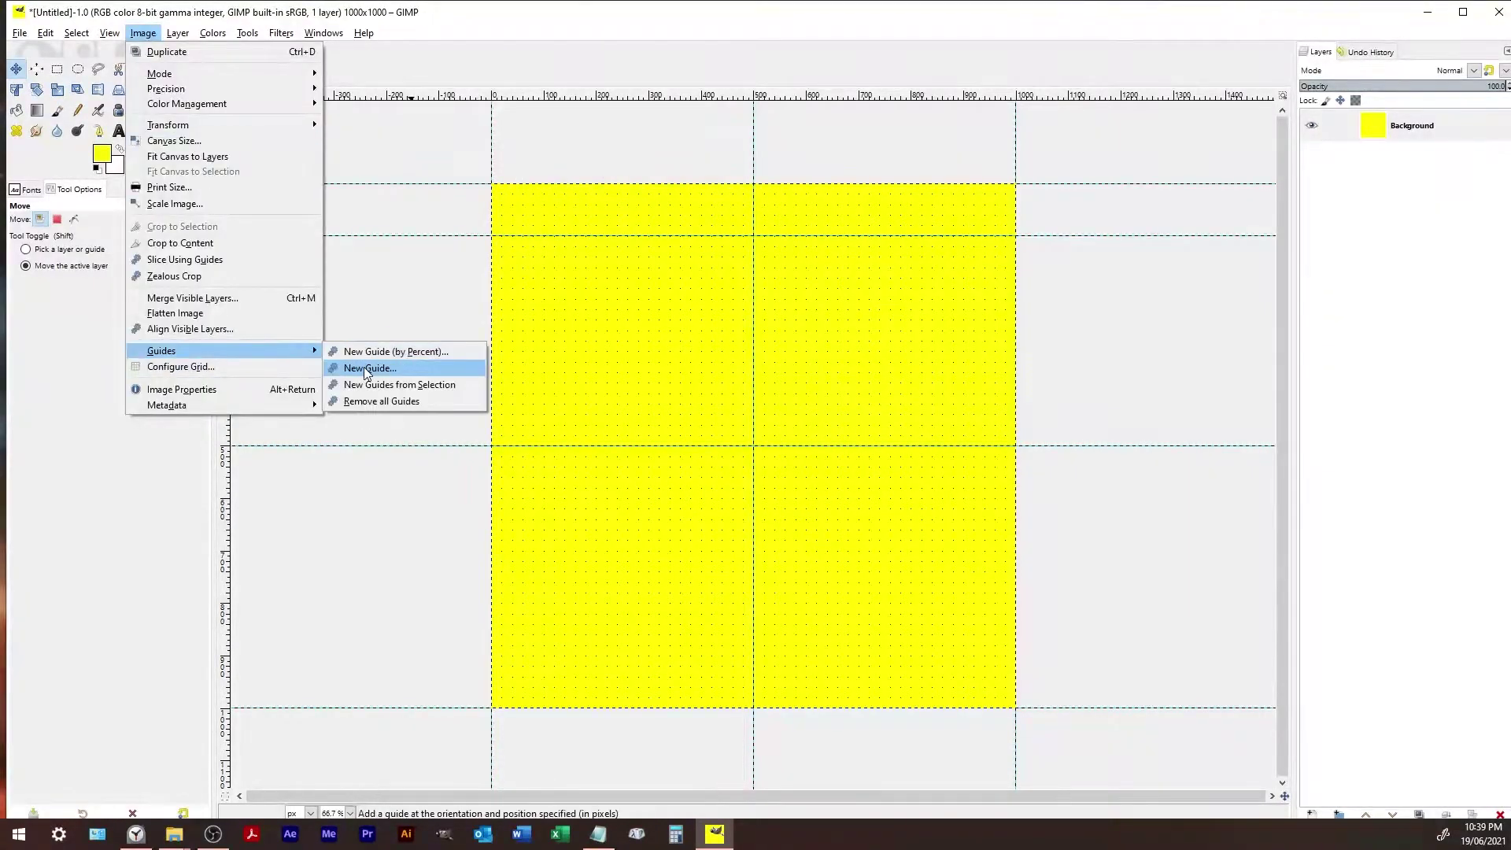
pyautogui.click(404, 371)
pyautogui.click(795, 499)
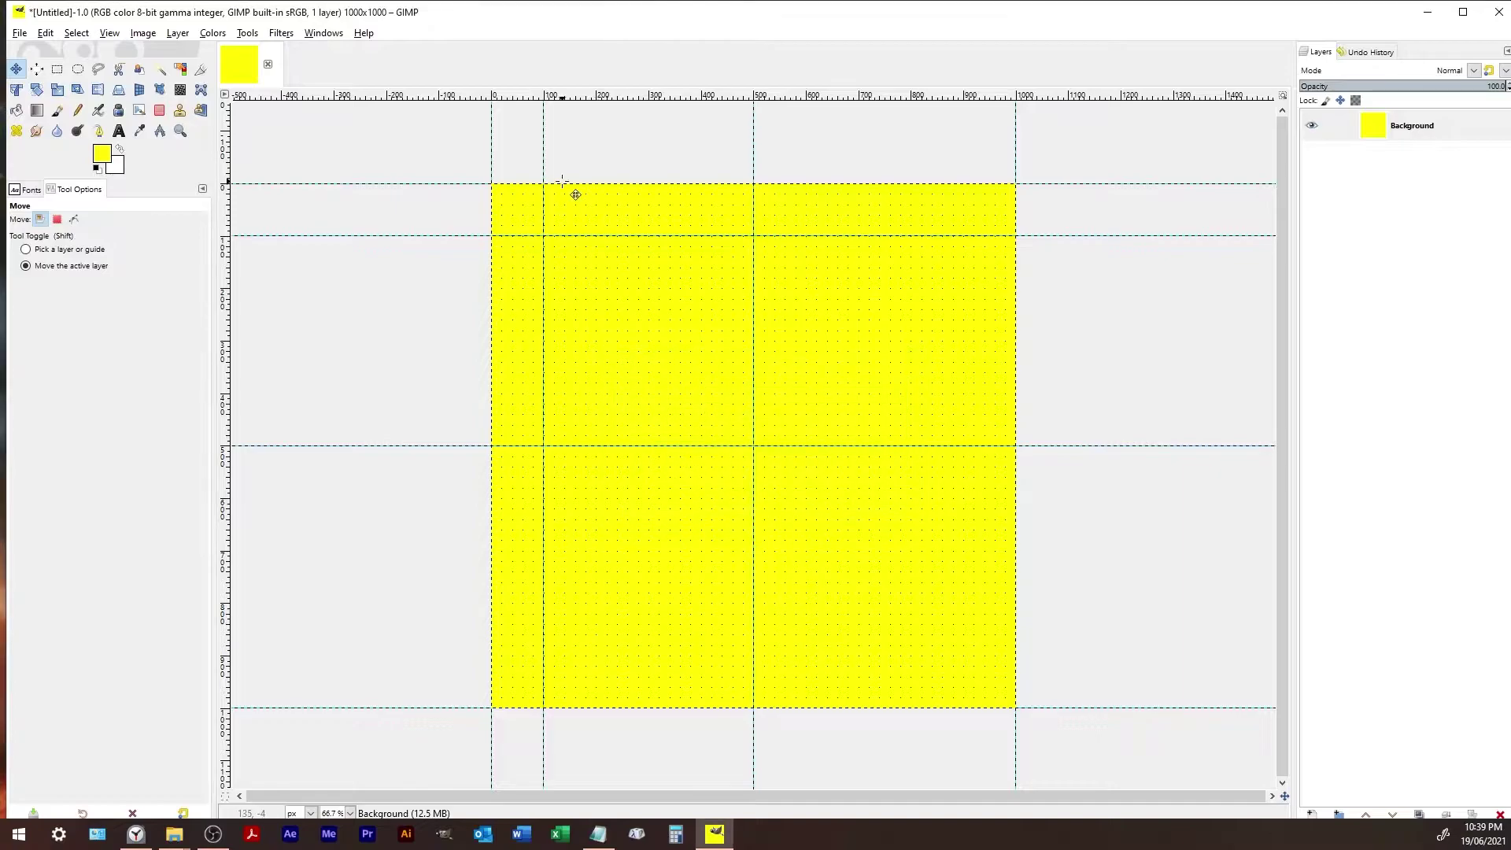
# - Add a vertical guide at position 900 px, just inside the image's right edge
pyautogui.click(85, 34)
pyautogui.moveTo(118, 35)
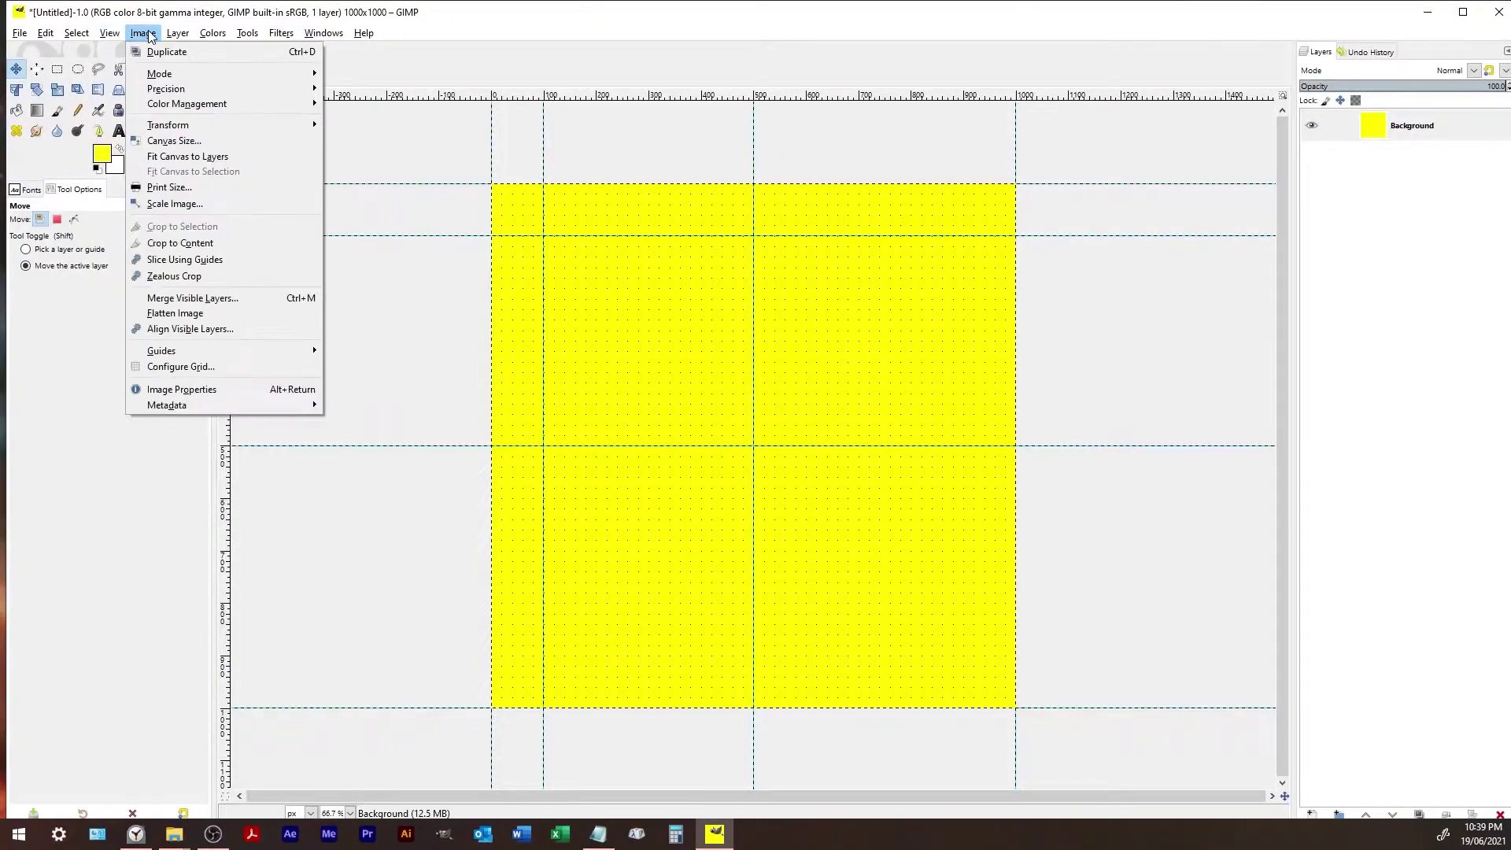
pyautogui.moveTo(199, 353)
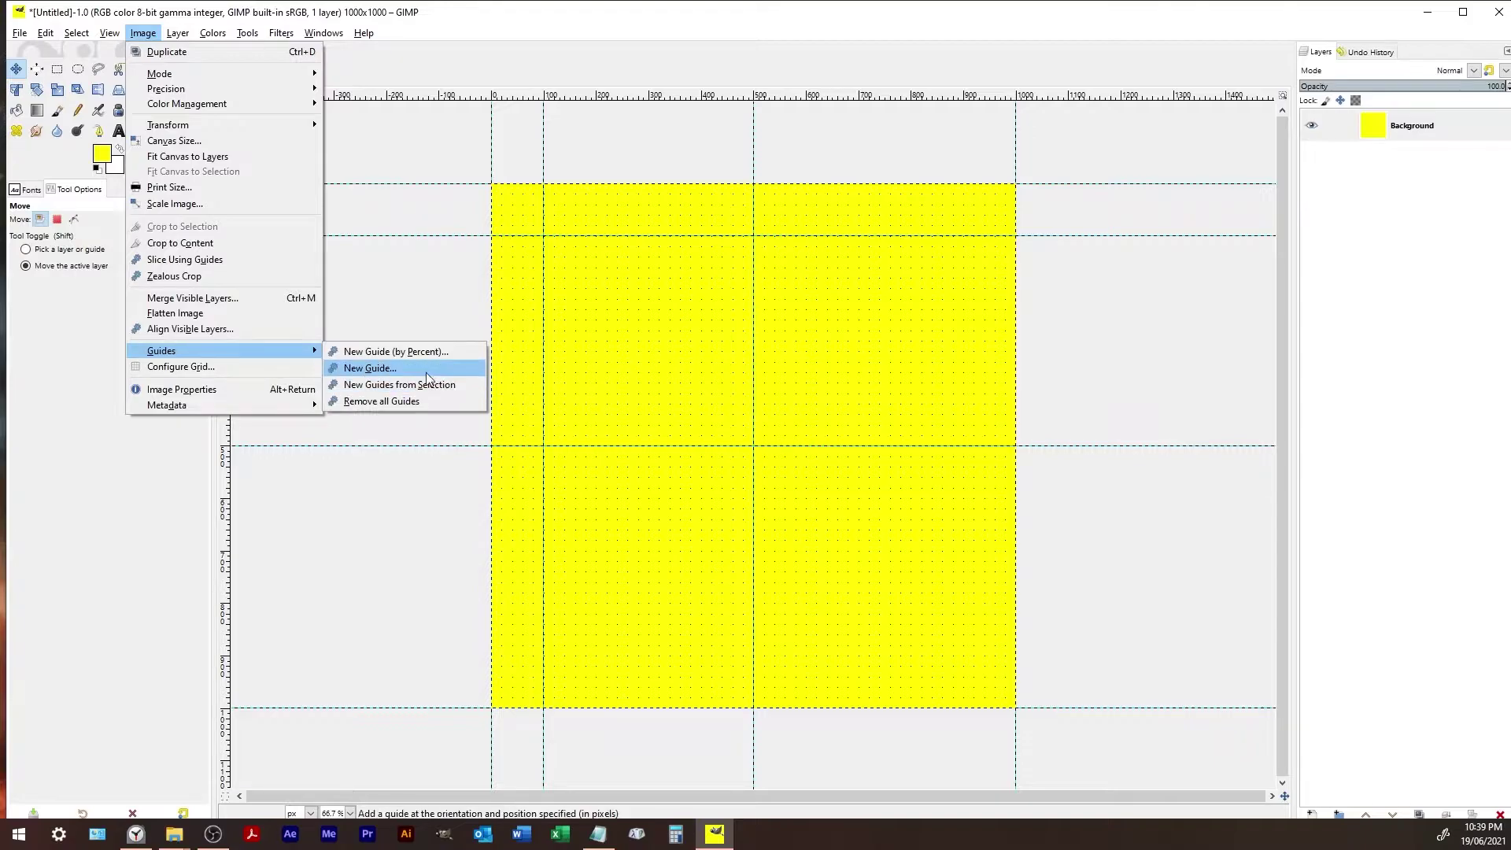
pyautogui.click(370, 368)
pyautogui.click(676, 418)
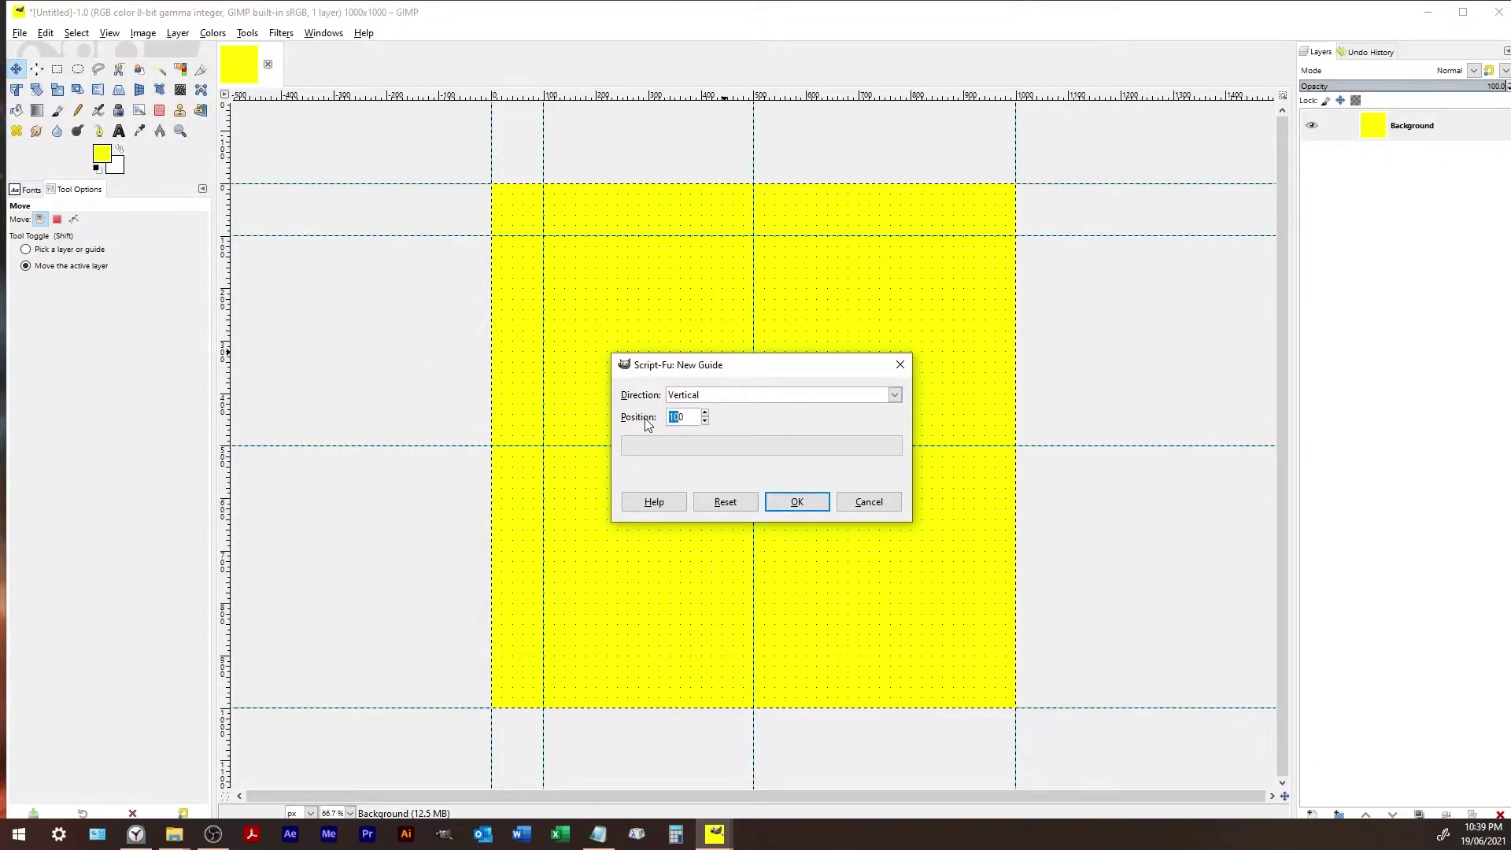
pyautogui.click(806, 504)
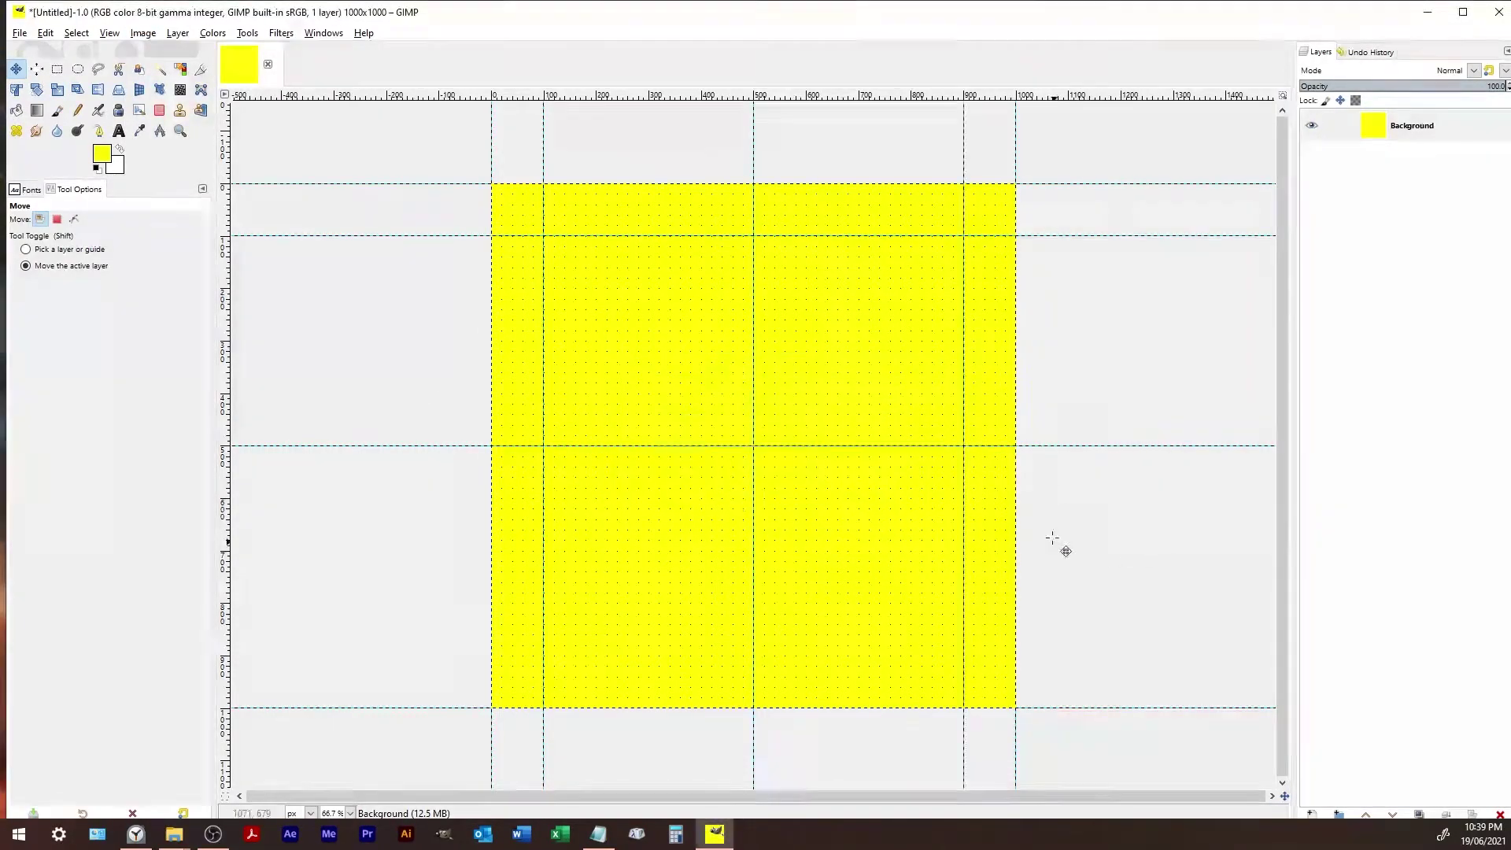
# - Add a horizontal guide at position 900 px, just inside the image's bottom edge
pyautogui.click(118, 35)
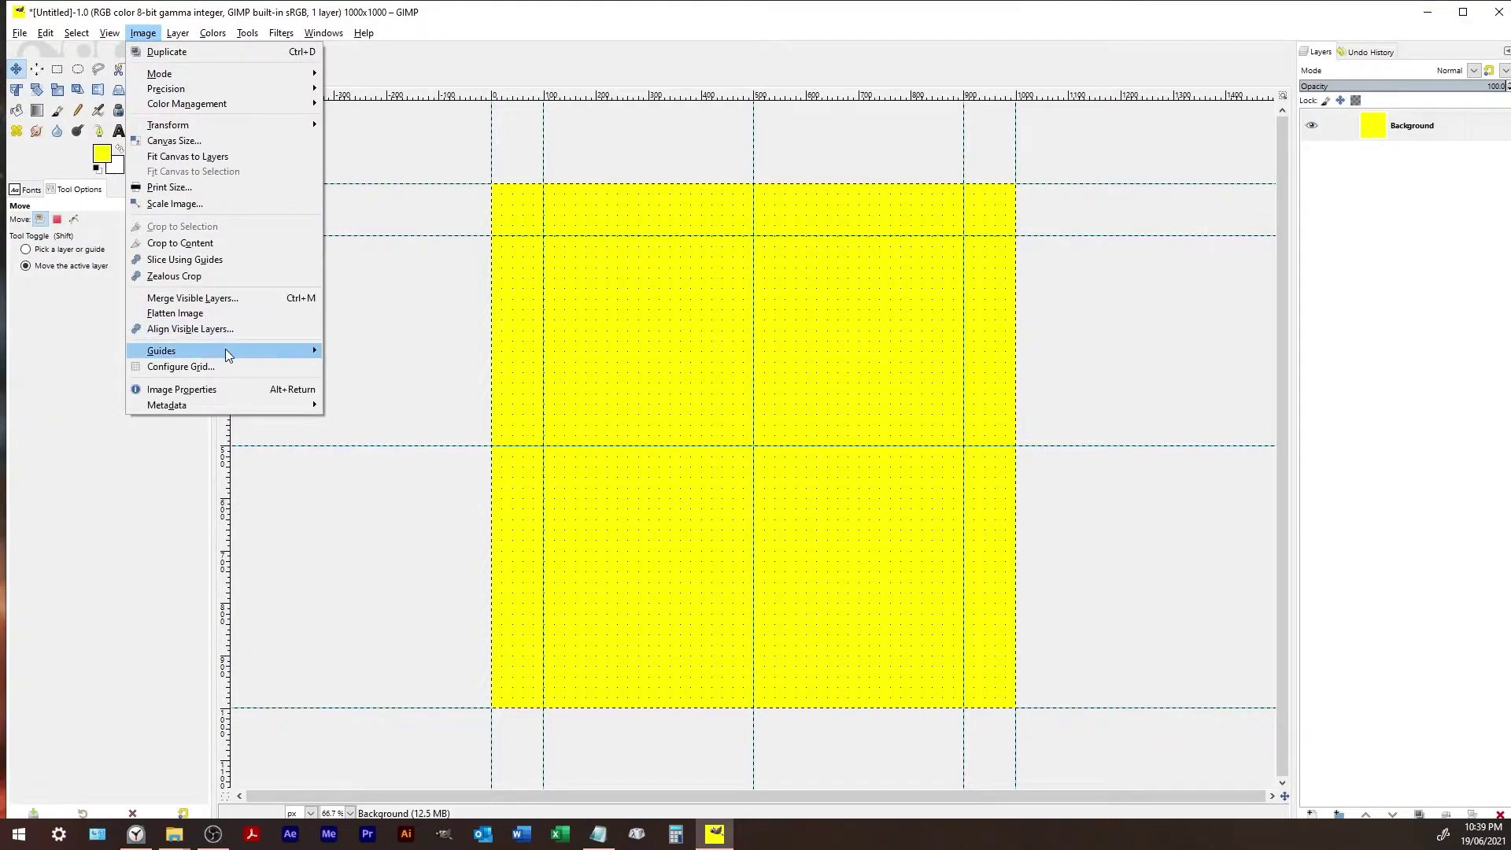
pyautogui.click(149, 20)
pyautogui.click(795, 499)
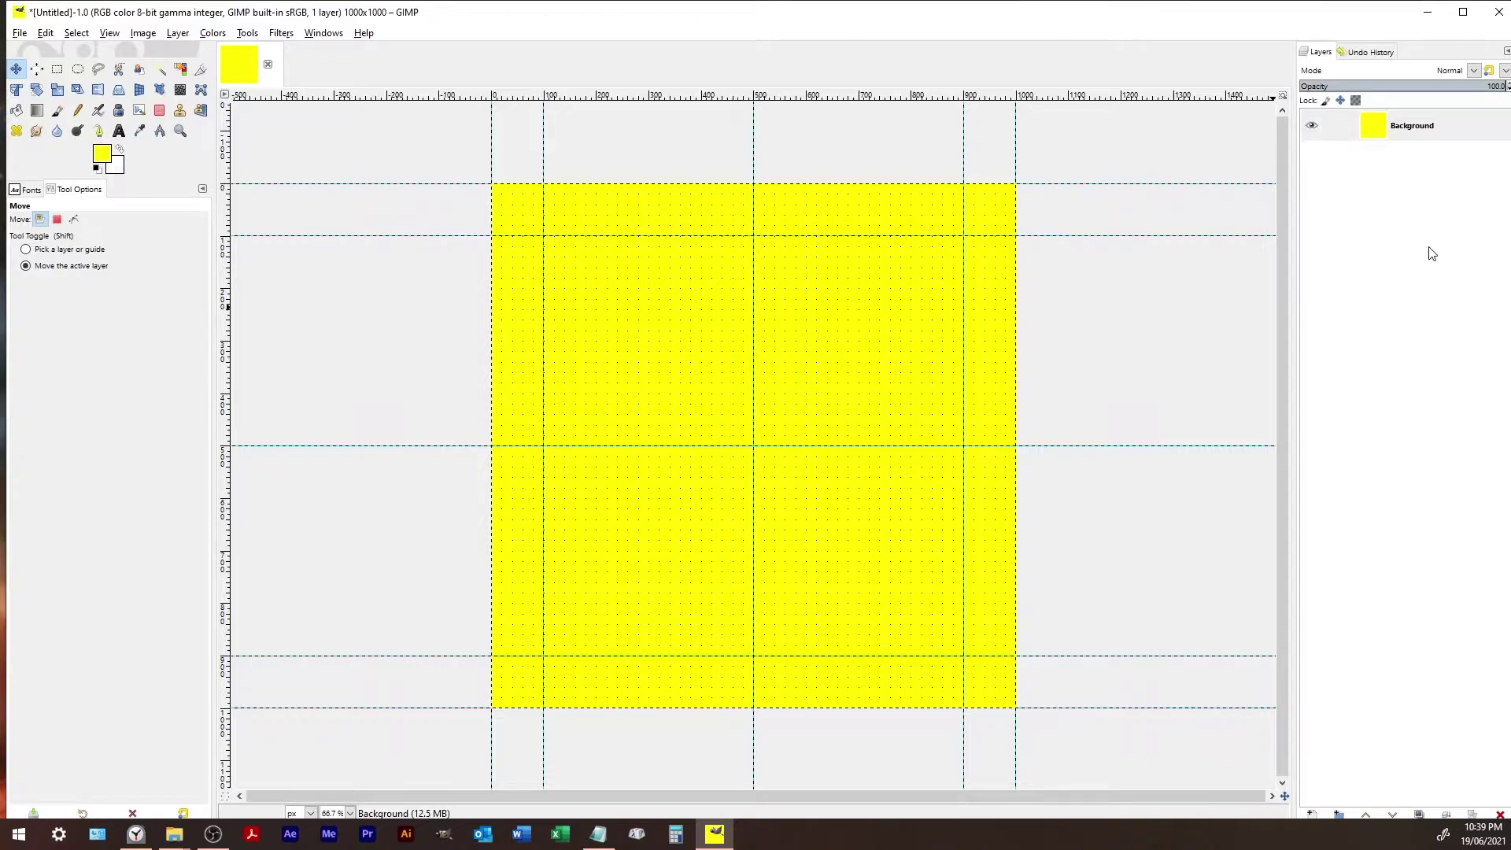
# - Hide the Background layer and make it visible again
pyautogui.click(1429, 124)
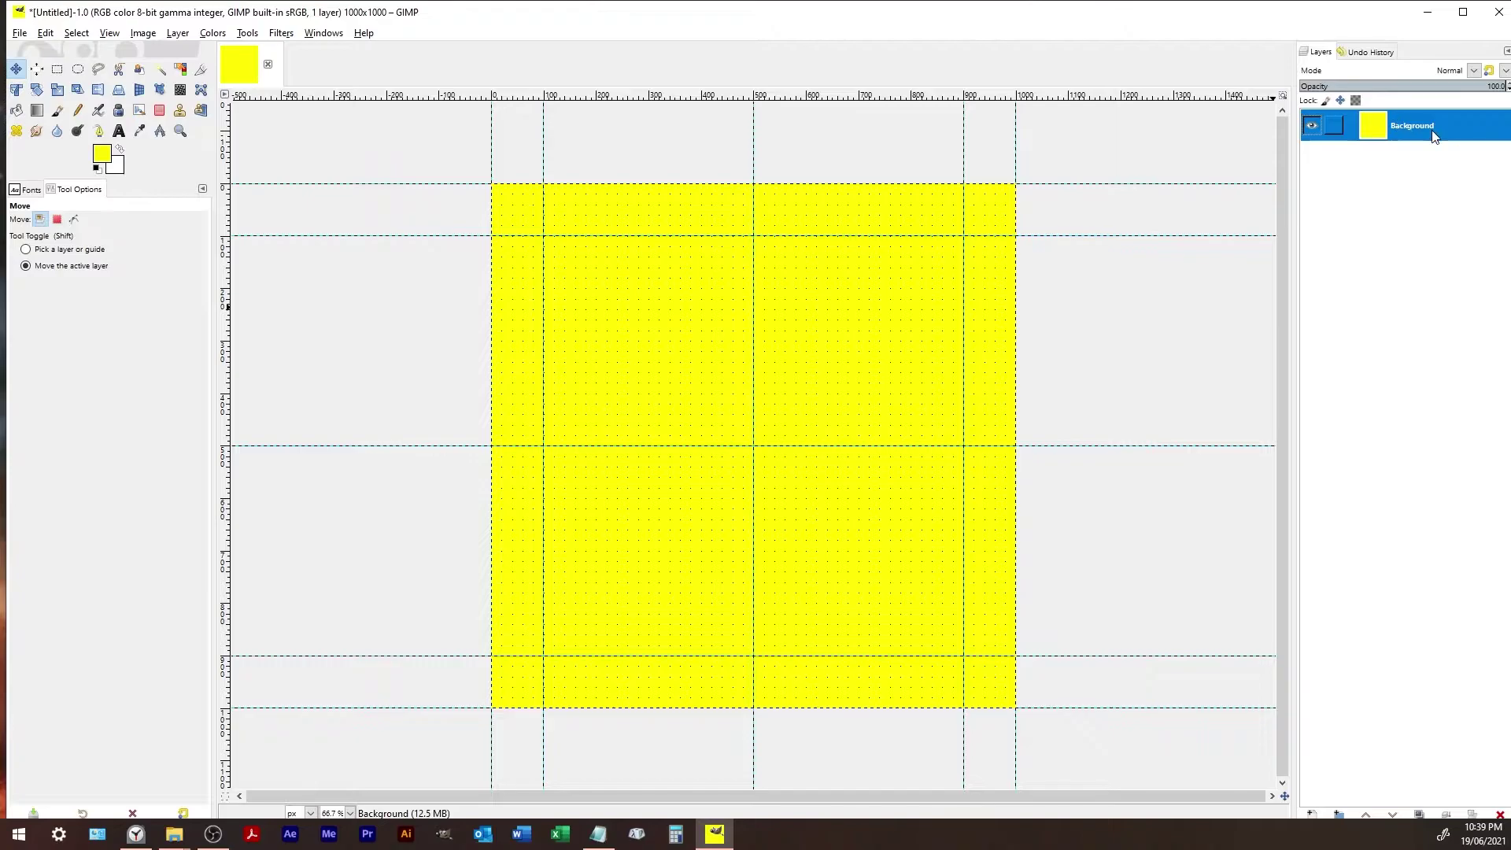
pyautogui.click(1311, 127)
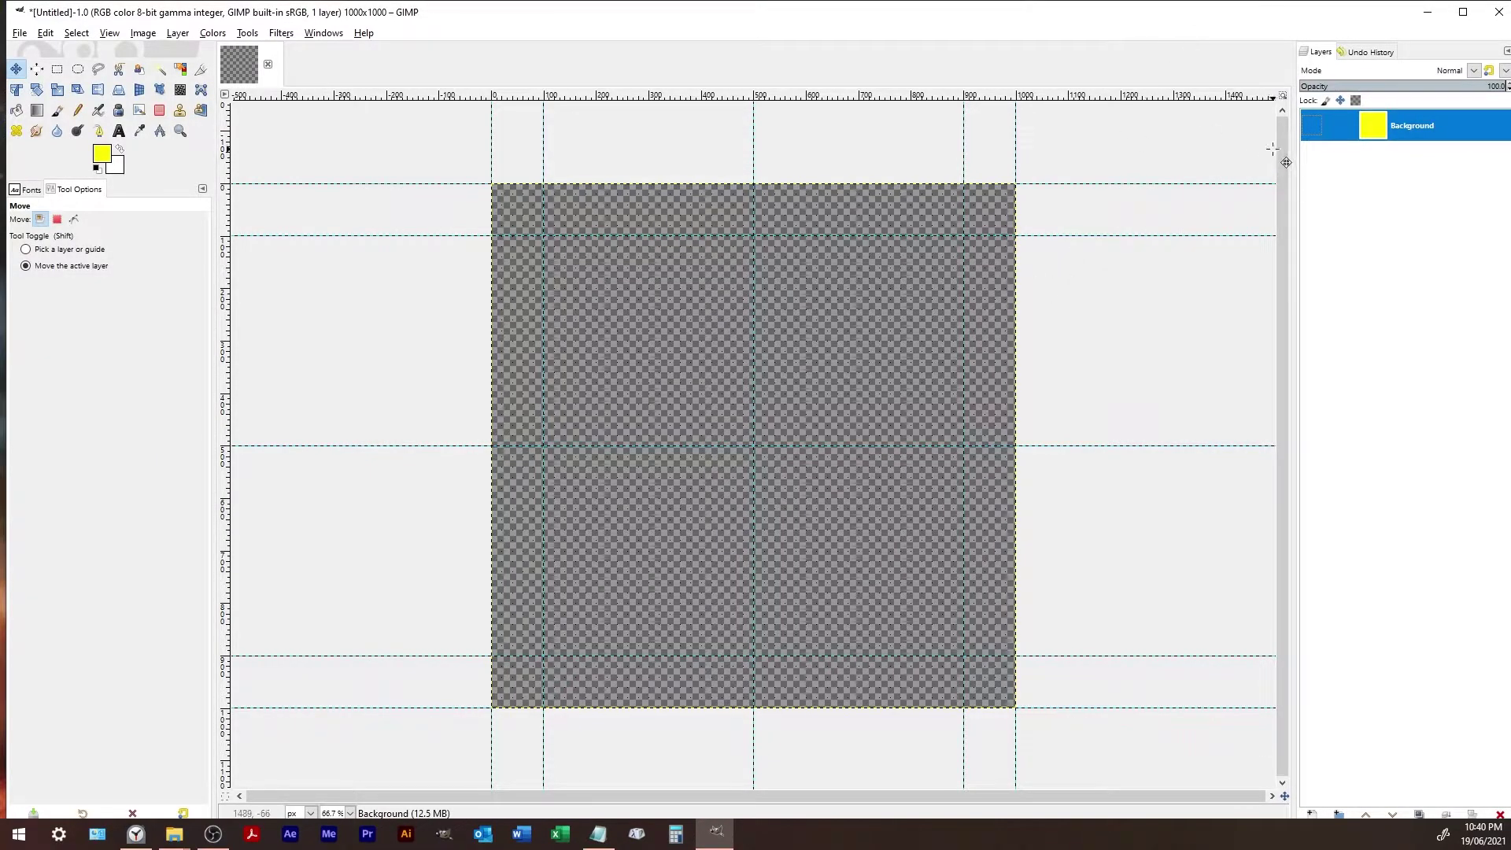
pyautogui.click(1311, 129)
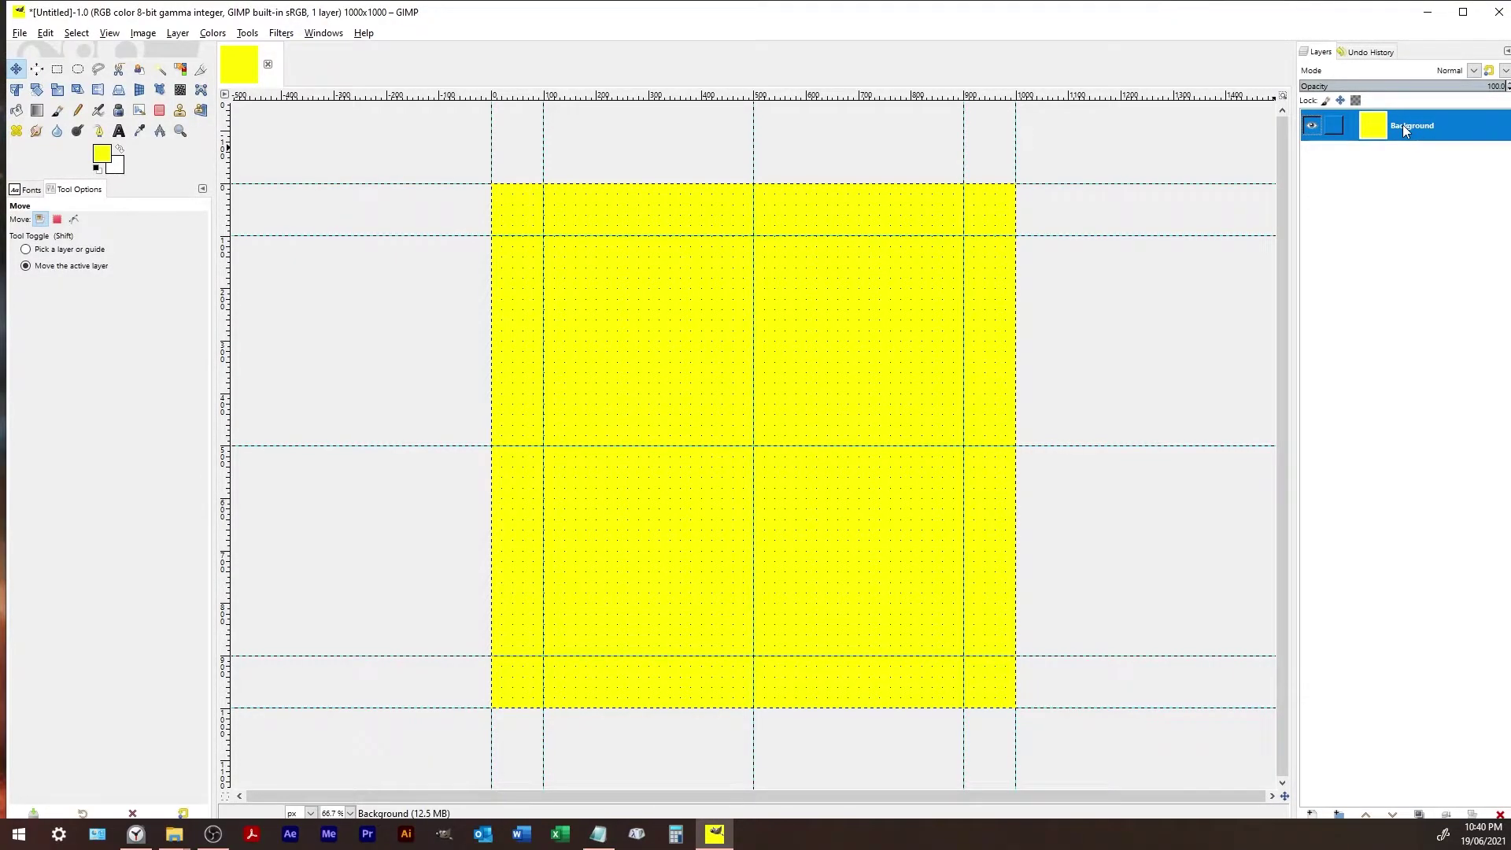
# - Paint a looping black test stroke on the Background layer with the size 50 Paintbrush and undo it
pyautogui.click(60, 111)
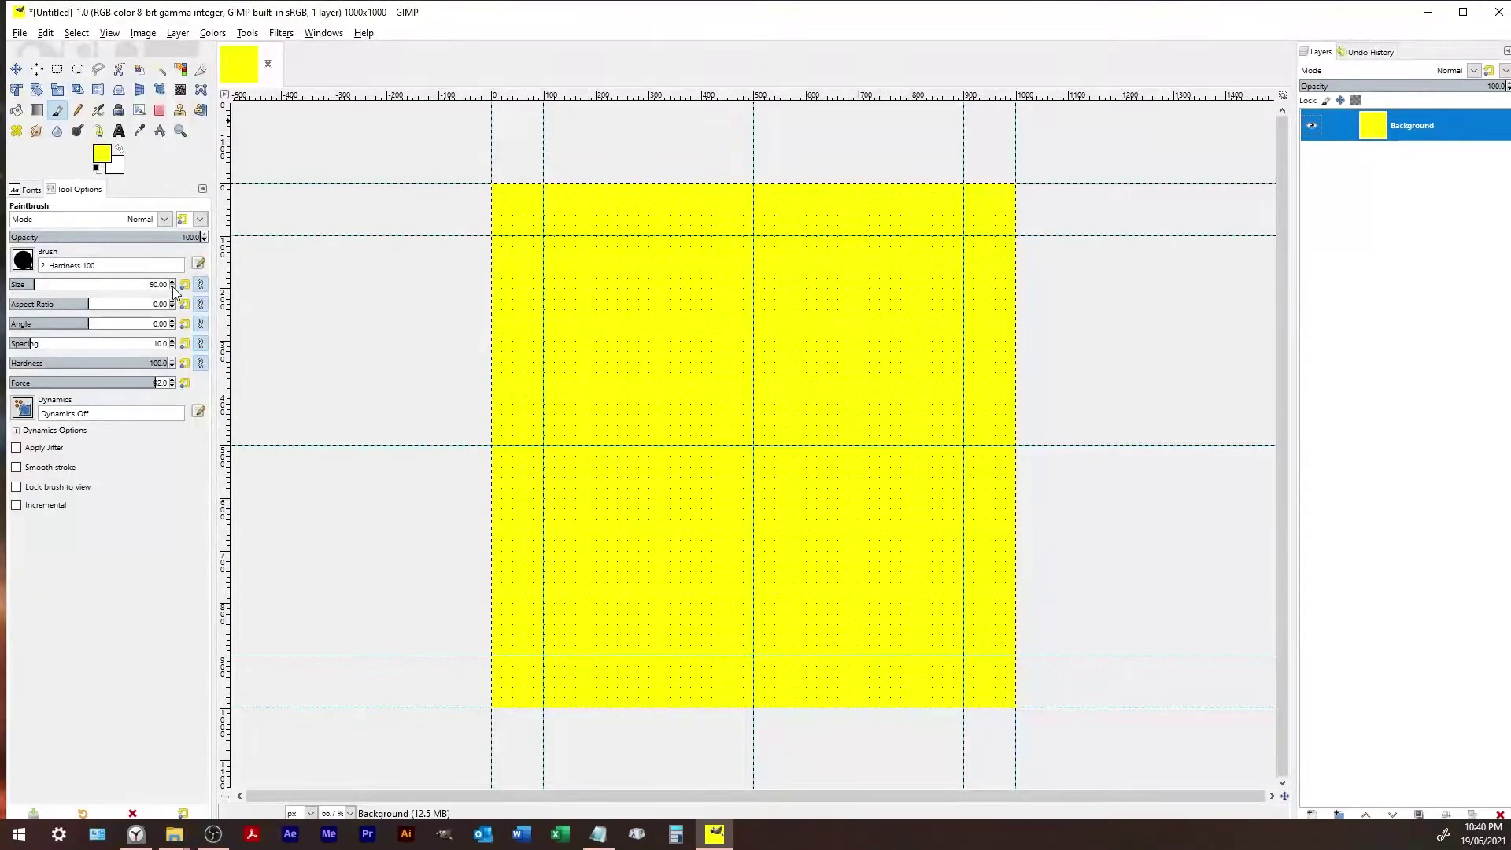
pyautogui.click(96, 168)
pyautogui.moveTo(664, 314)
pyautogui.mouseDown()
pyautogui.moveTo(618, 317)
pyautogui.moveTo(623, 470)
pyautogui.moveTo(764, 451)
pyautogui.moveTo(669, 402)
pyautogui.moveTo(732, 436)
pyautogui.moveTo(722, 305)
pyautogui.moveTo(832, 362)
pyautogui.moveTo(783, 349)
pyautogui.moveTo(894, 373)
pyautogui.moveTo(830, 432)
pyautogui.mouseUp()
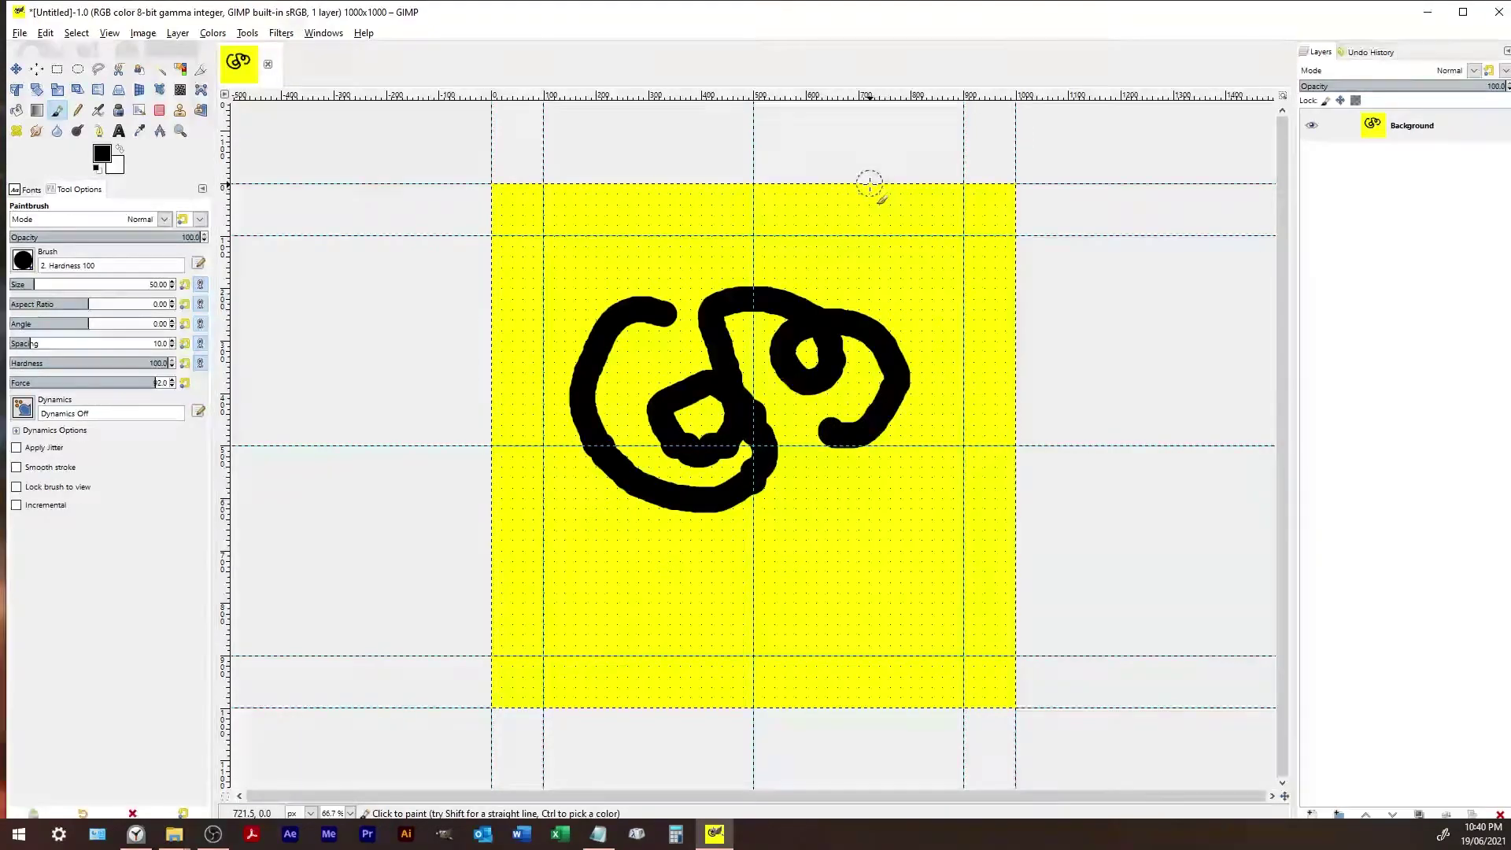
pyautogui.hotkey('ctrl', 'z')
# - Try out the Background layer's locks for alpha channel, position and size, and pixels
pyautogui.click(1337, 122)
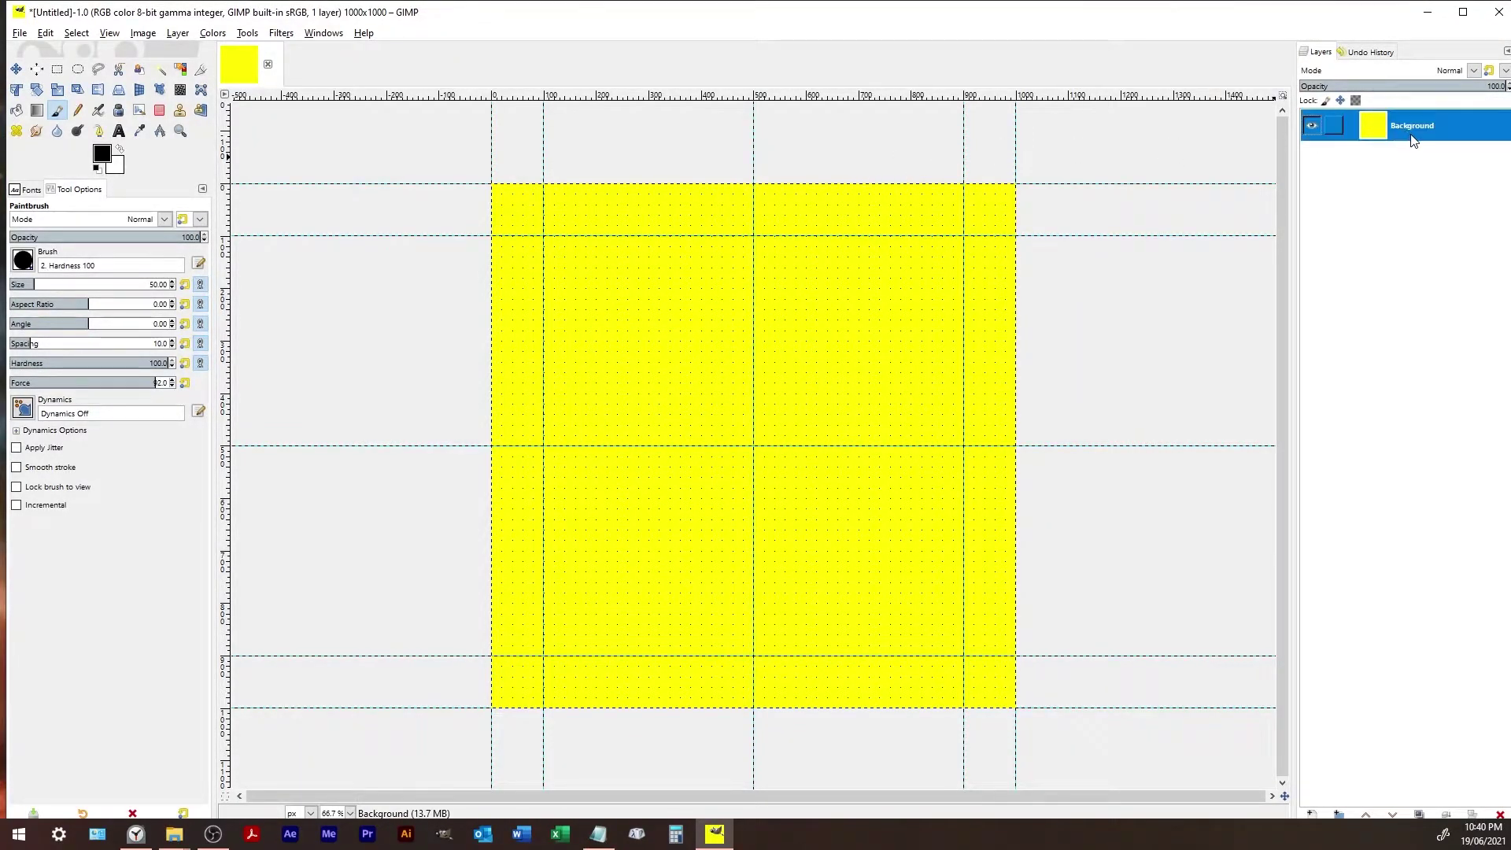
pyautogui.click(1354, 101)
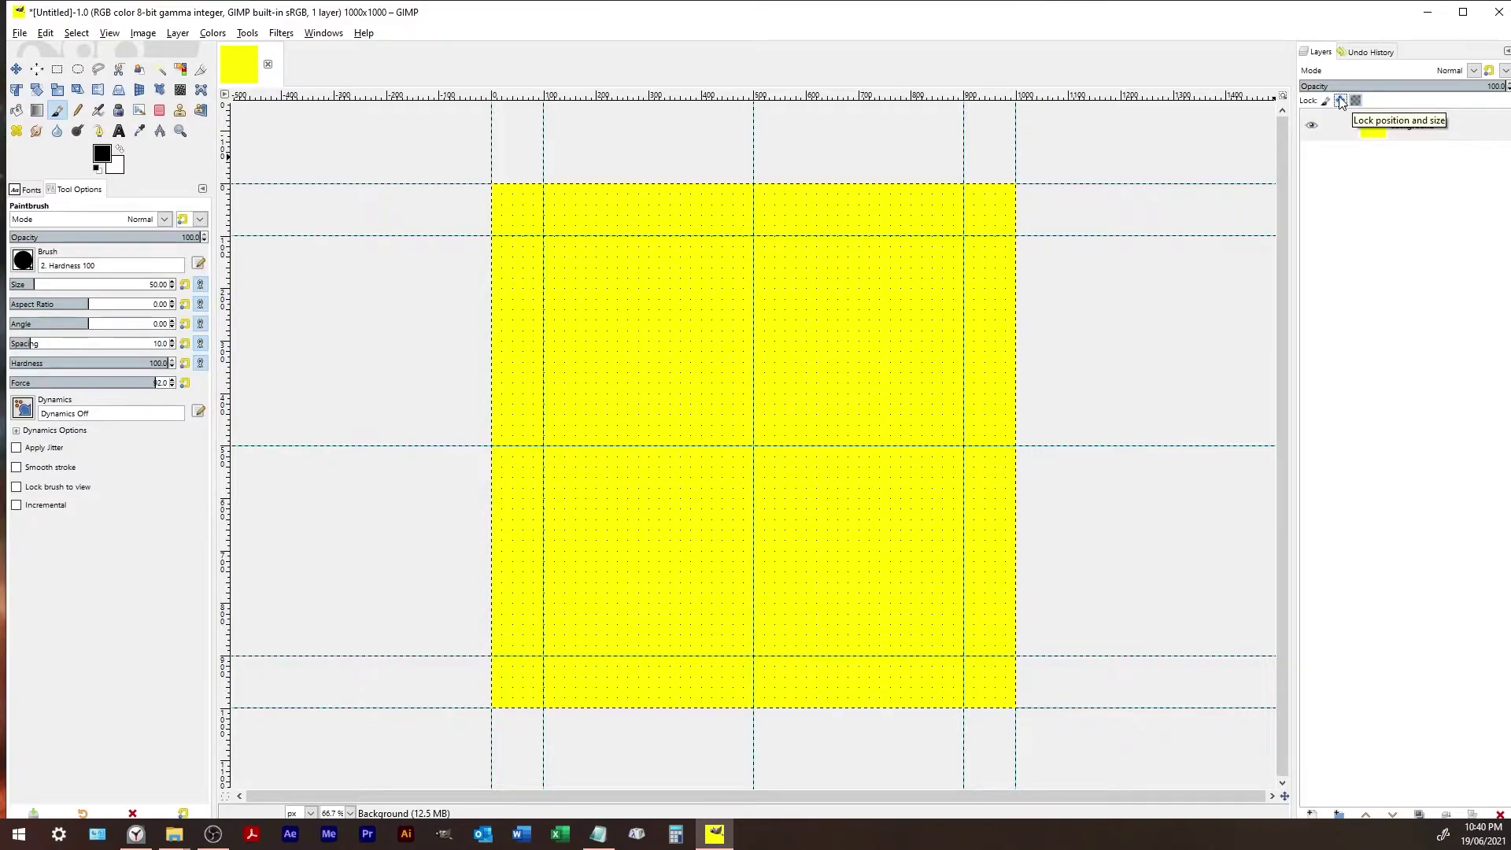
pyautogui.click(1340, 102)
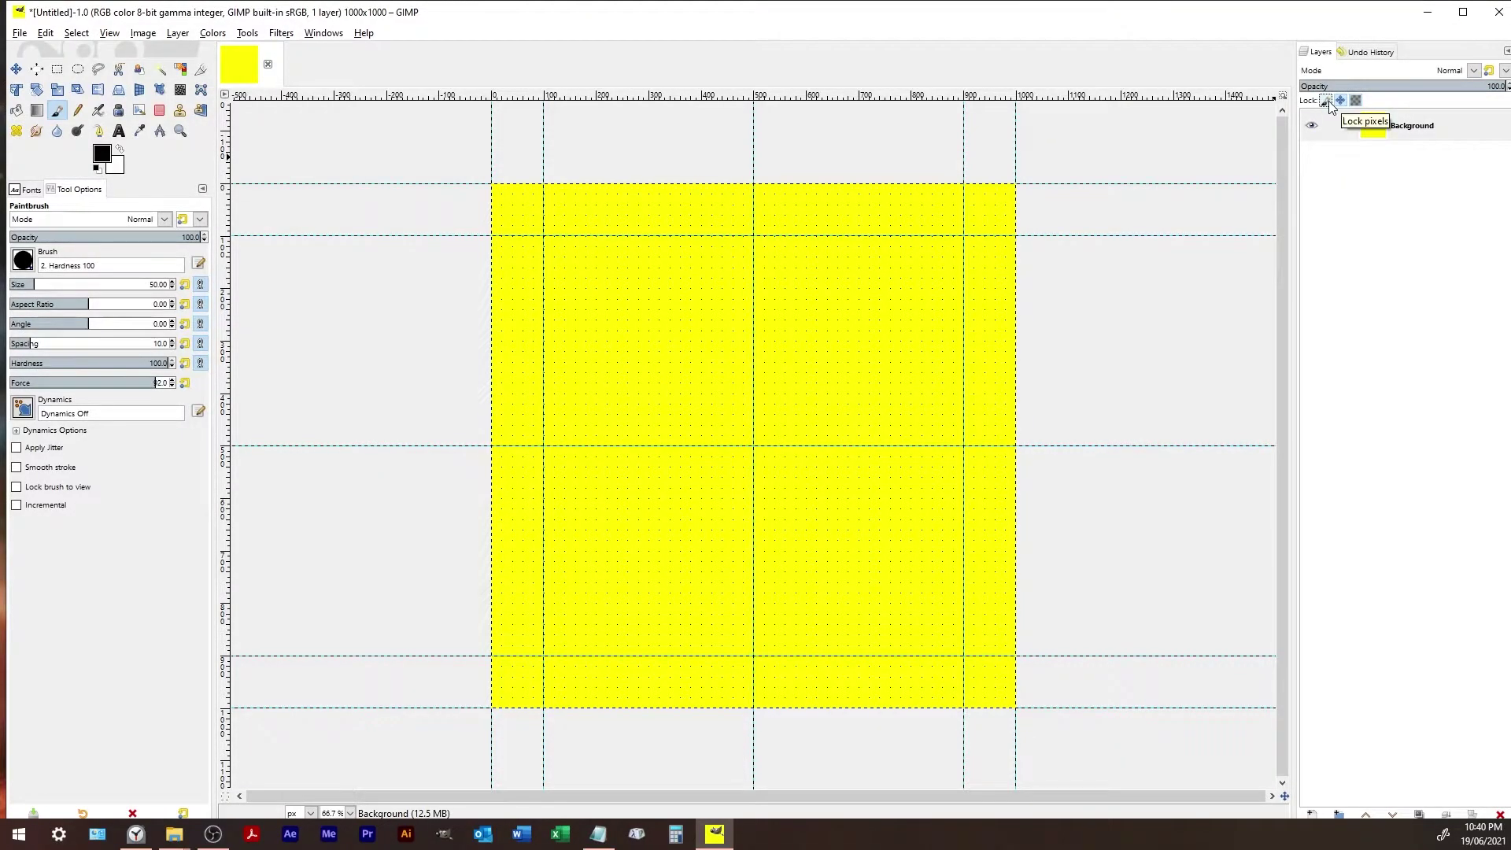
pyautogui.click(1326, 102)
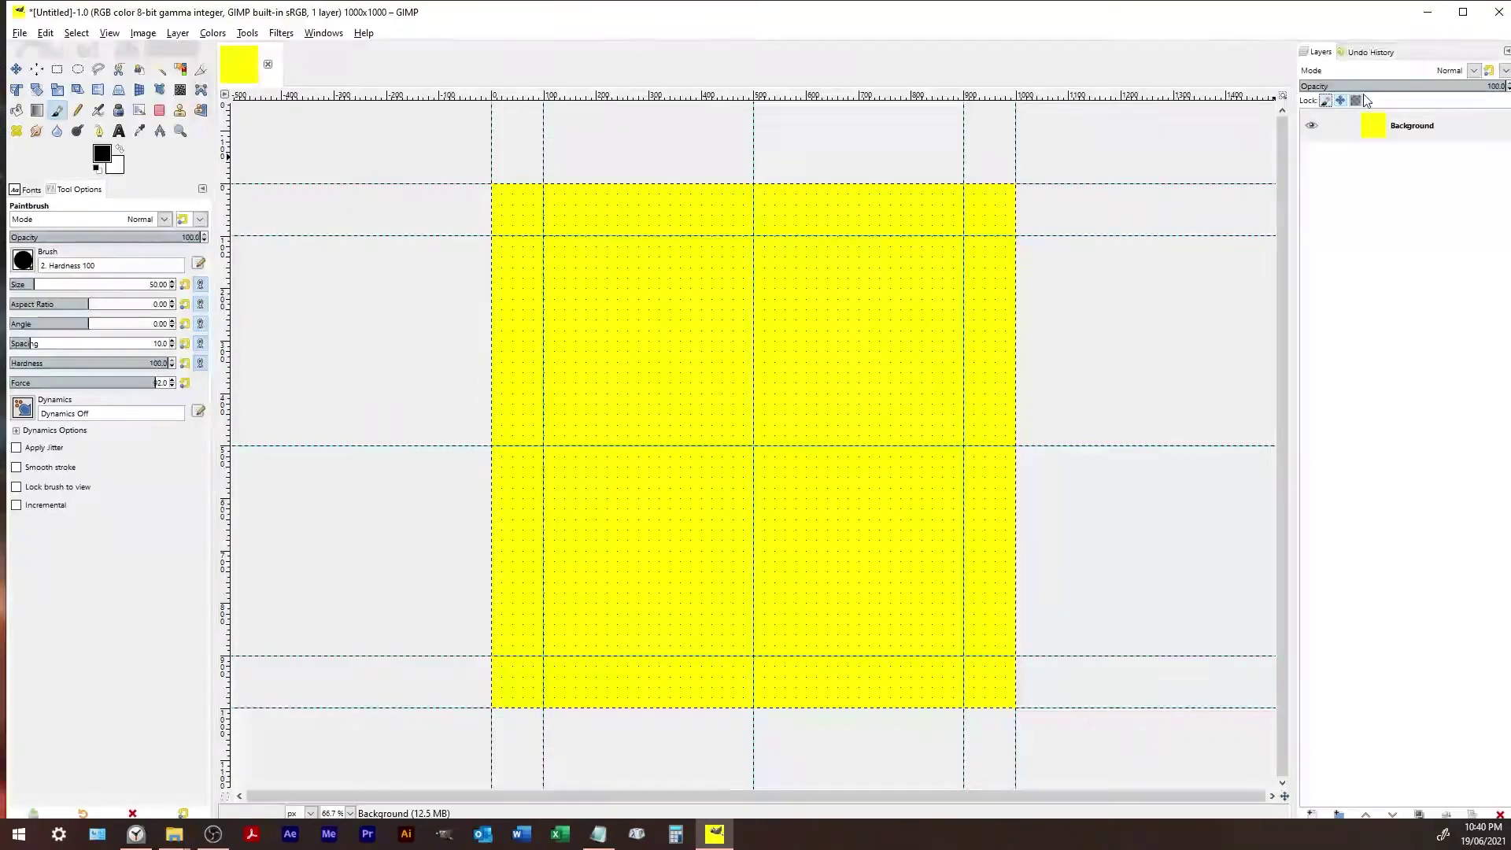
# - Paint a diagonal black test stroke, undo it, and lock the Background layer's pixels to try painting again
pyautogui.moveTo(905, 317); pyautogui.dragTo(627, 495)
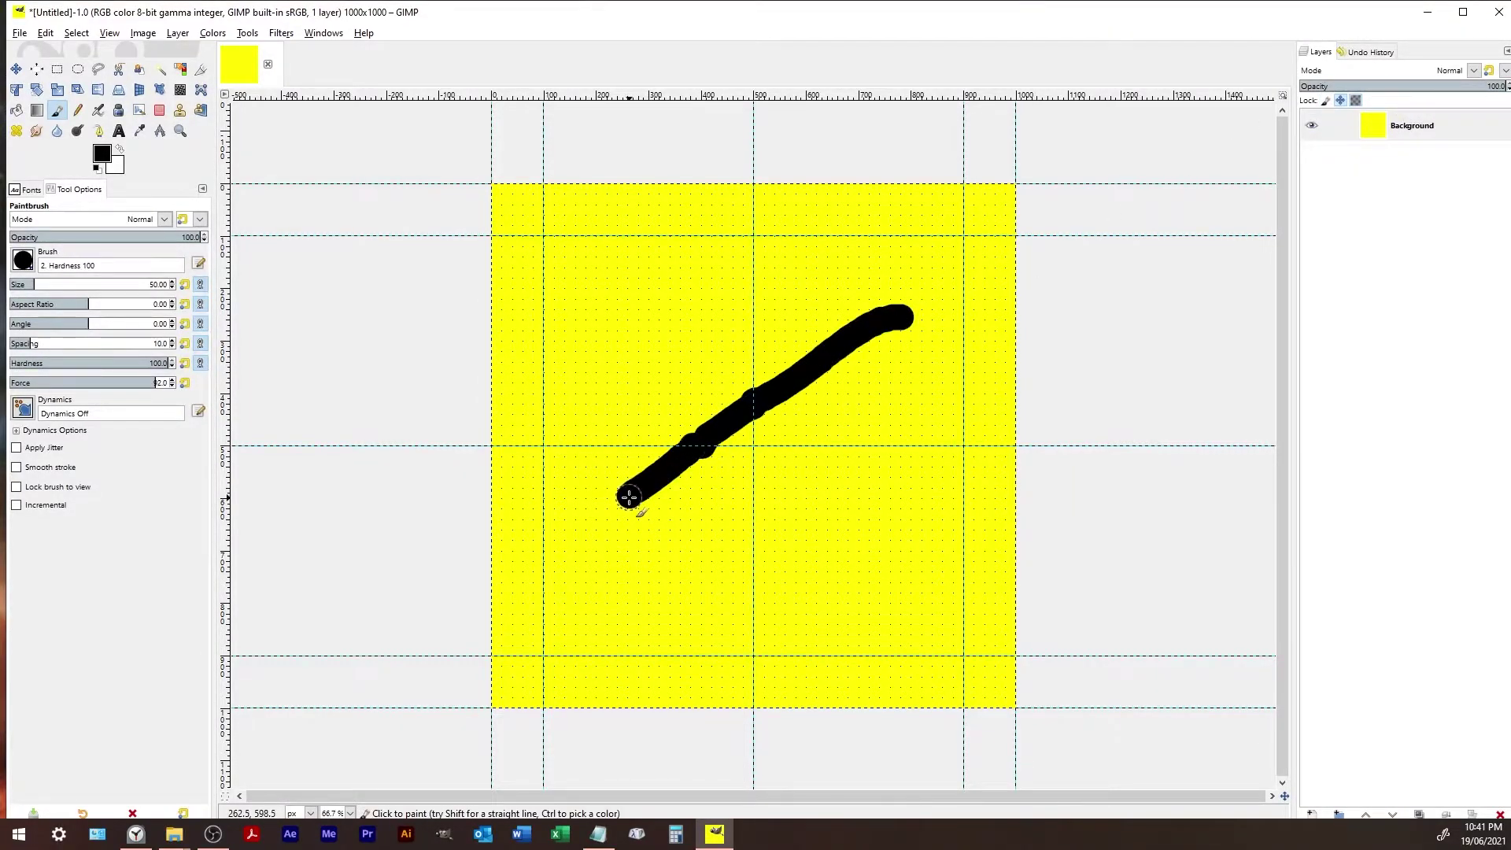
pyautogui.hotkey('ctrl', 'z')
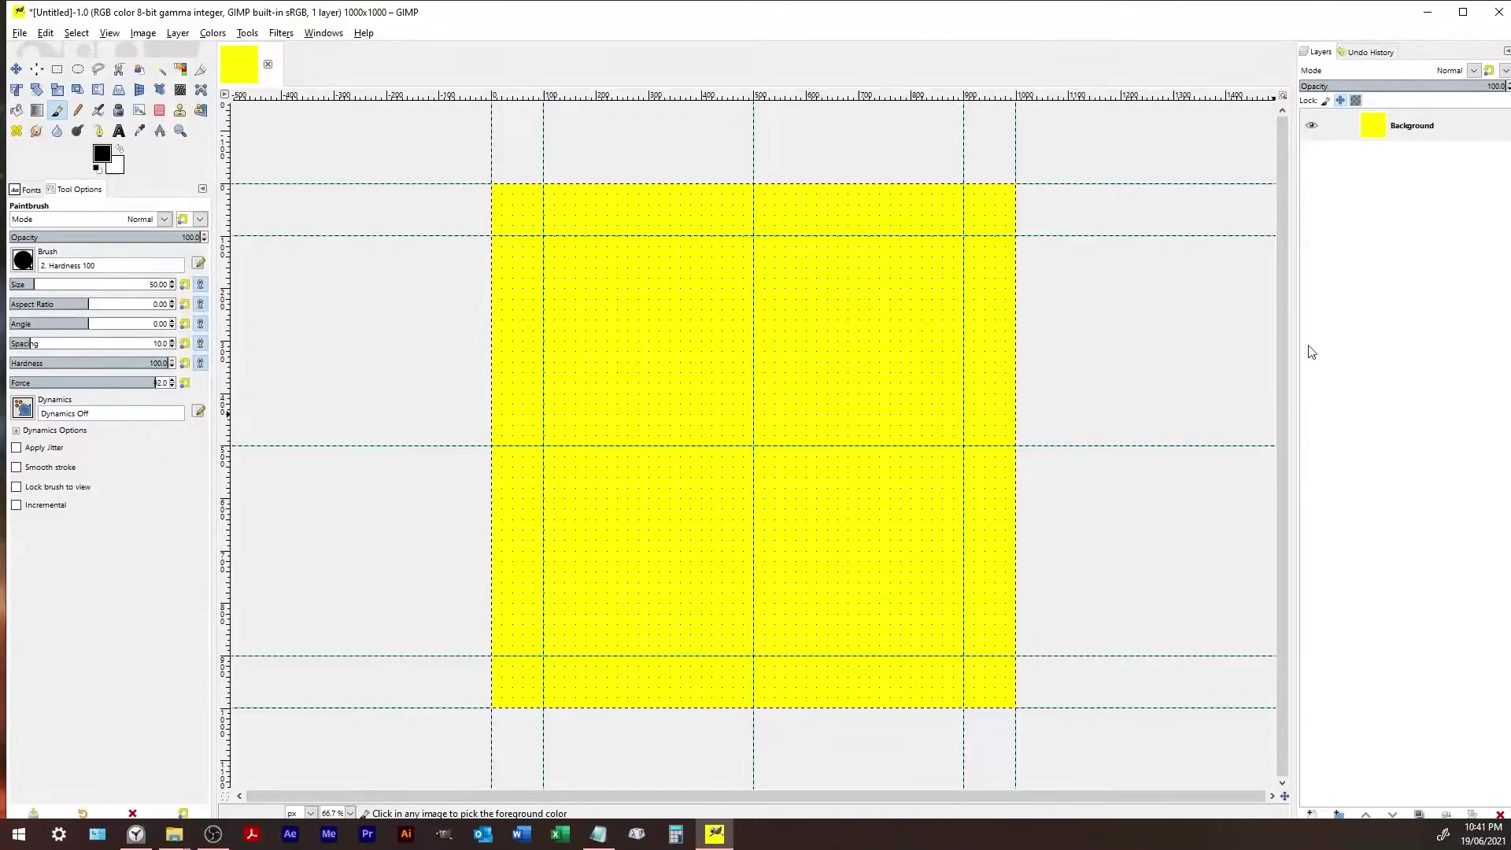
pyautogui.click(1326, 101)
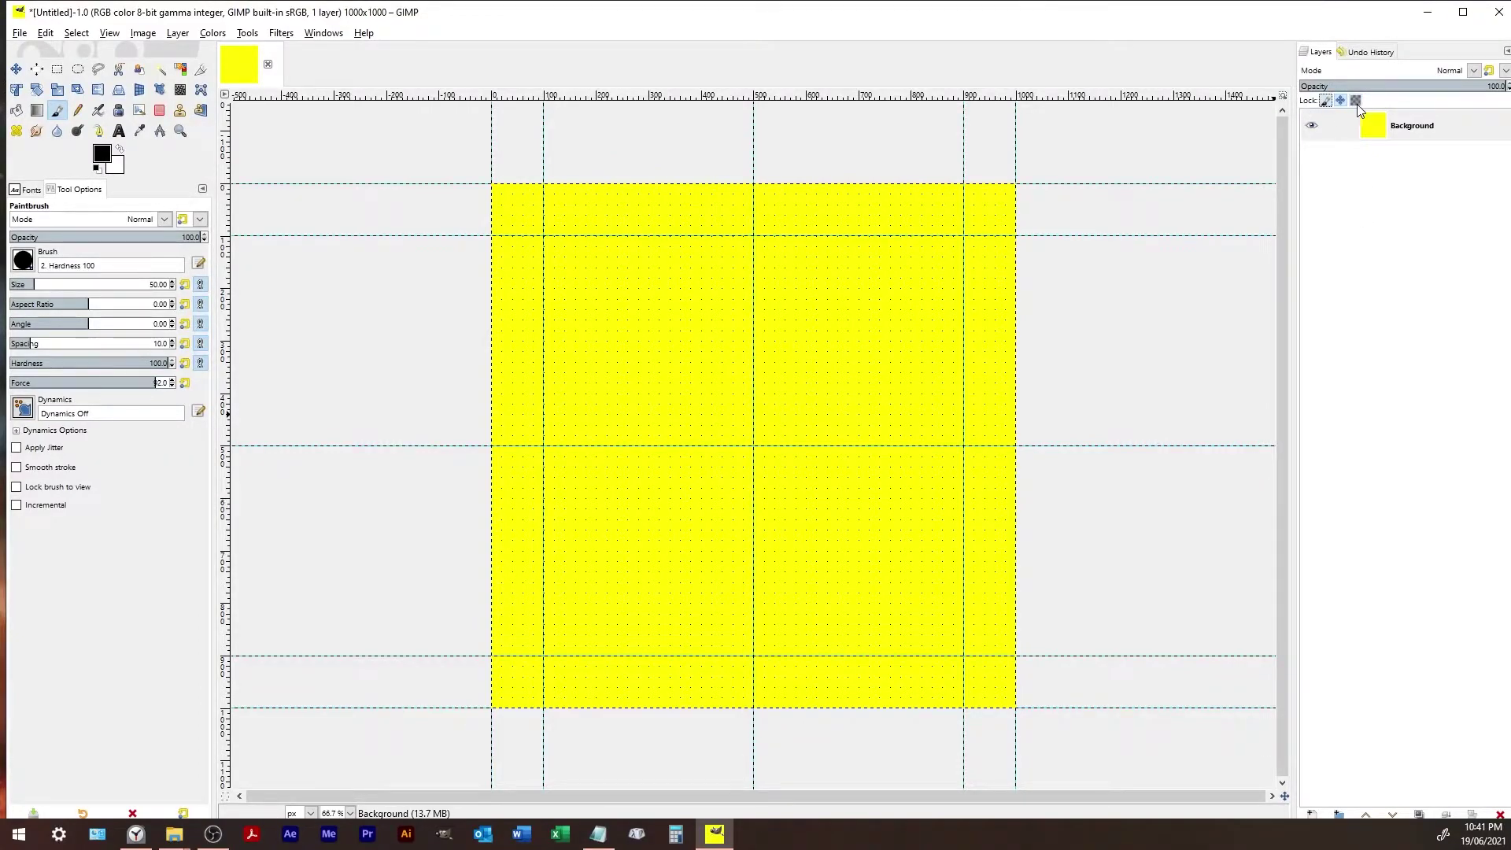
pyautogui.click(1356, 102)
pyautogui.click(832, 305)
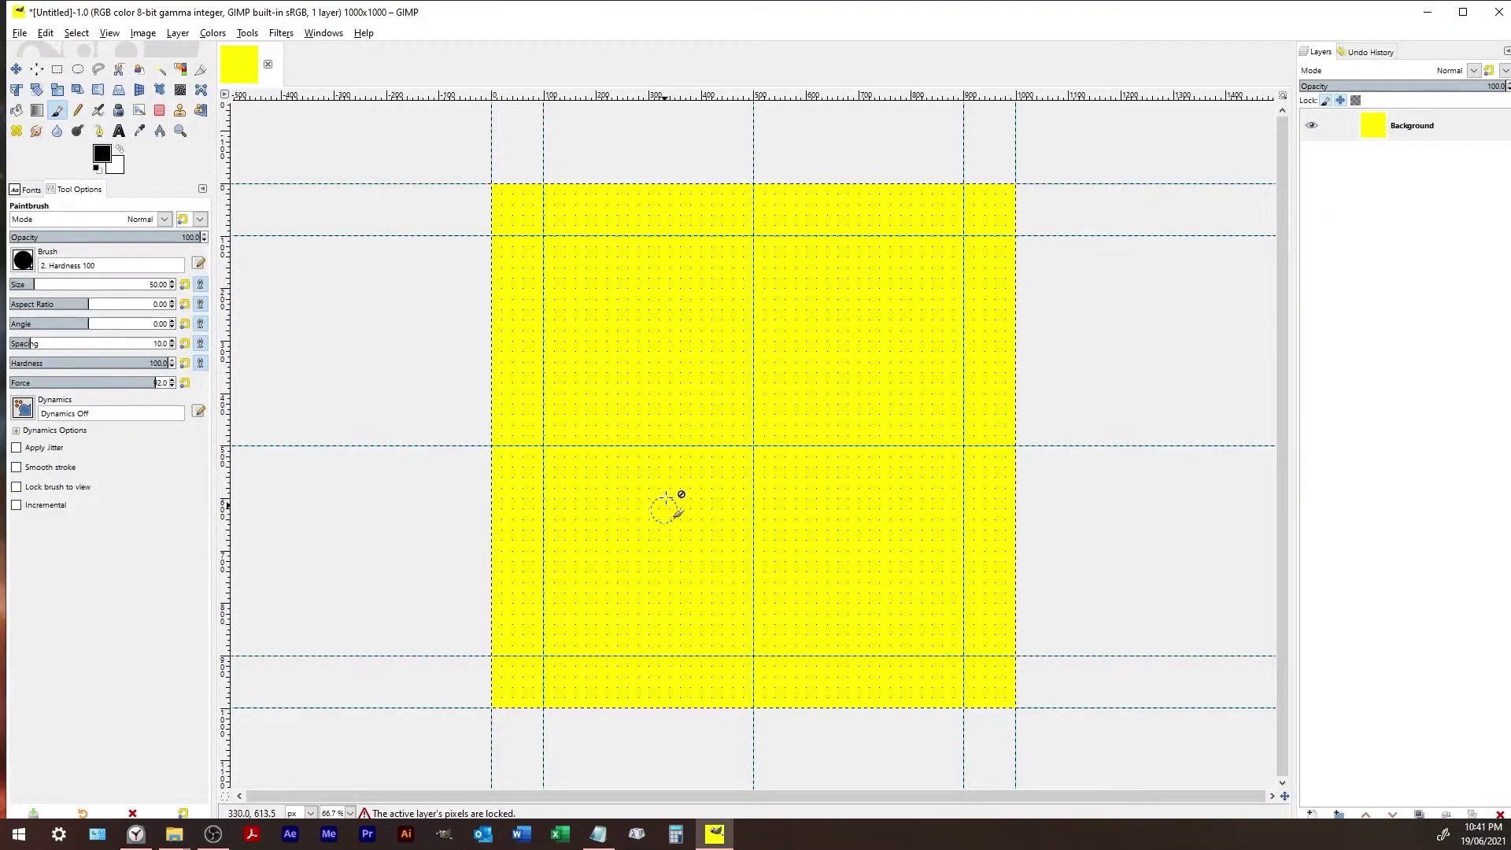
# - Try erasing across the pixel-locked Background layer with the Eraser and switch to the Pencil tool
pyautogui.click(159, 109)
pyautogui.click(753, 368)
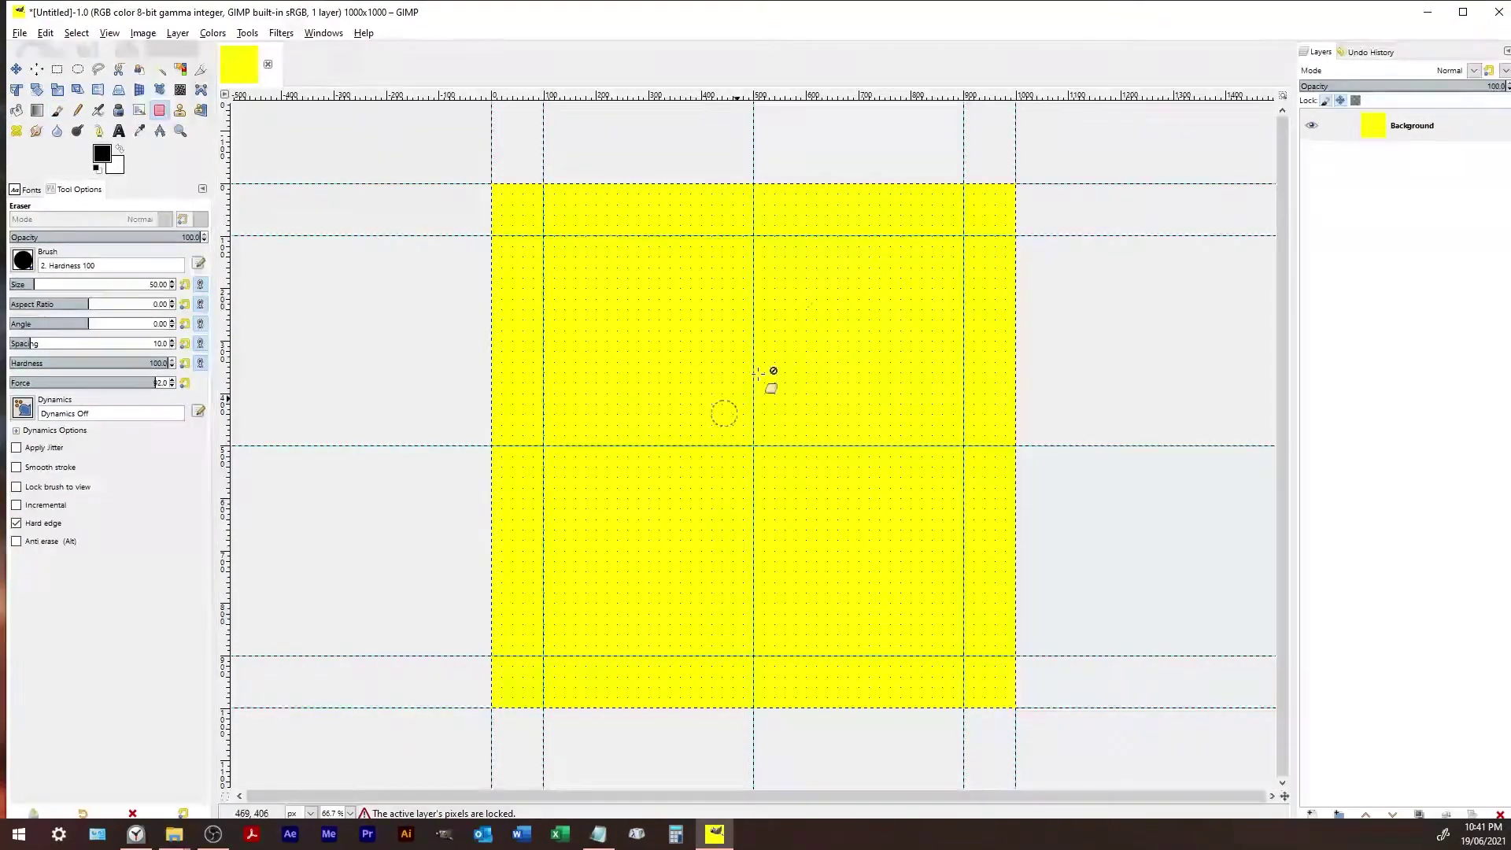
pyautogui.moveTo(644, 267); pyautogui.dragTo(894, 443)
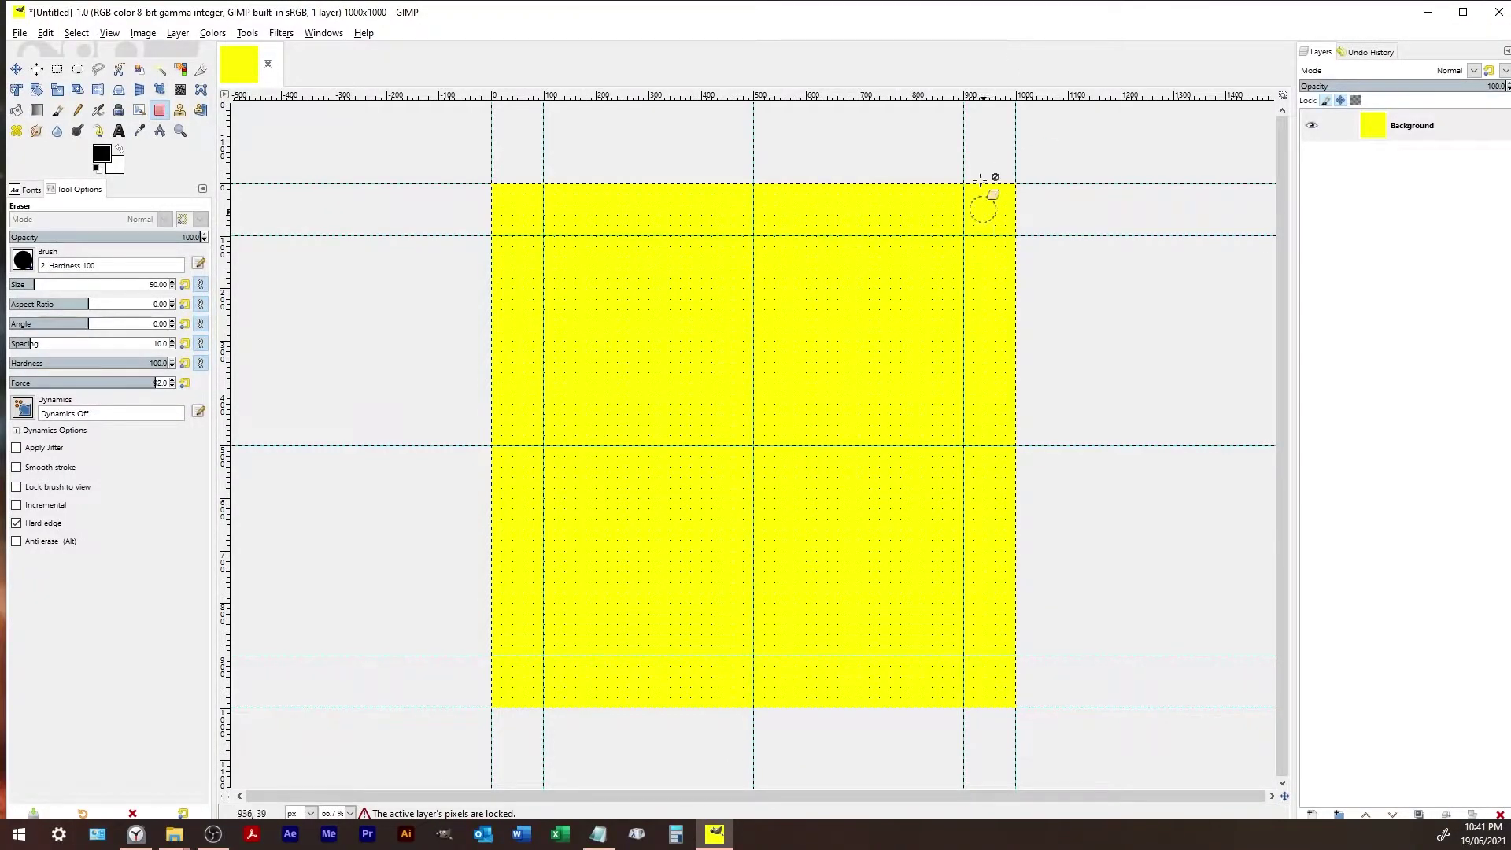
pyautogui.click(76, 110)
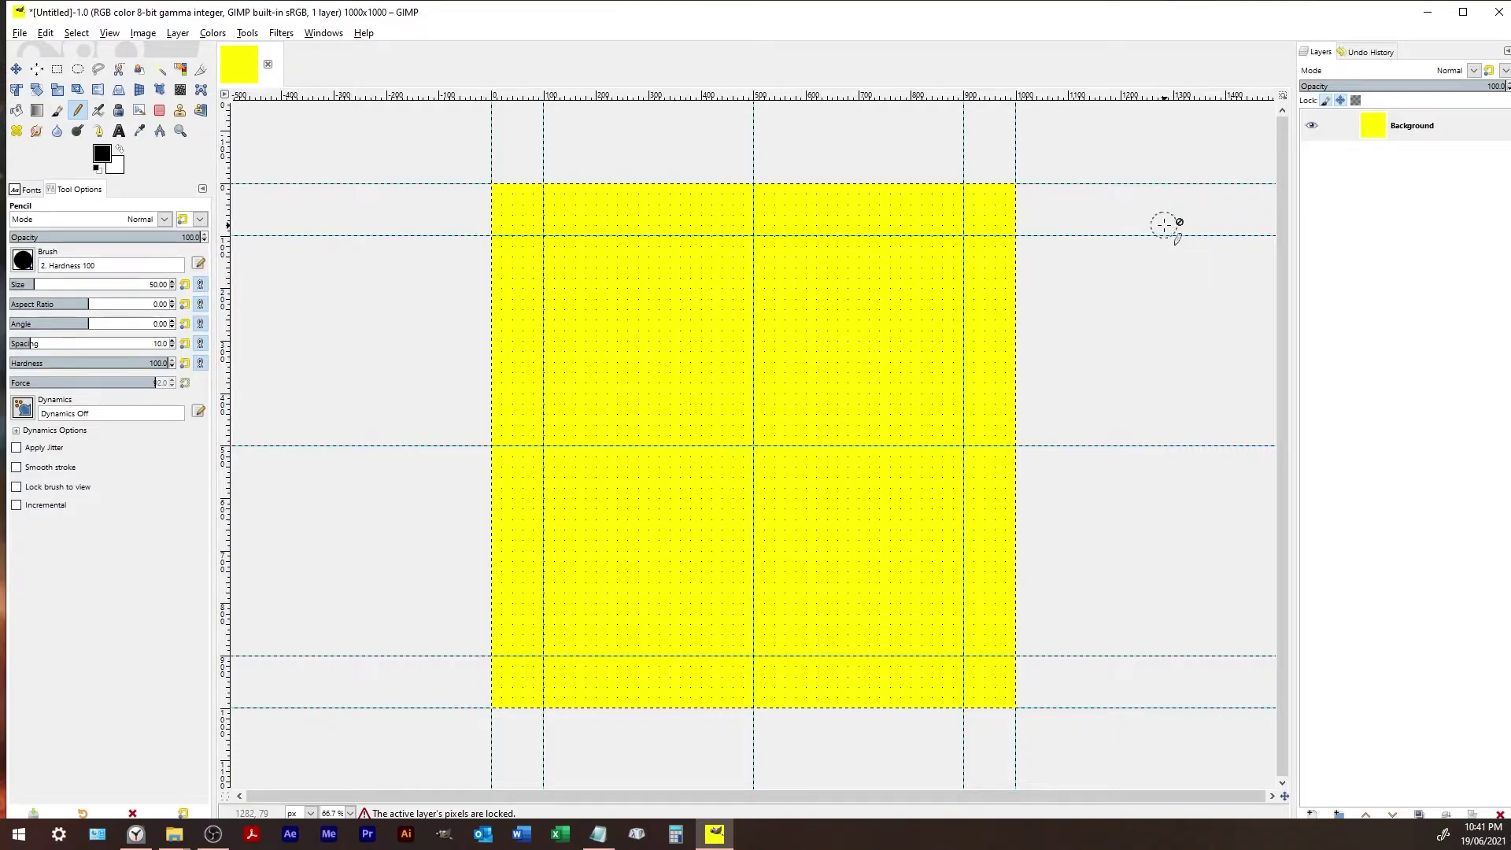
# - Erase an irregular patch in the upper right of the unlocked yellow Background layer and undo it
pyautogui.click(159, 111)
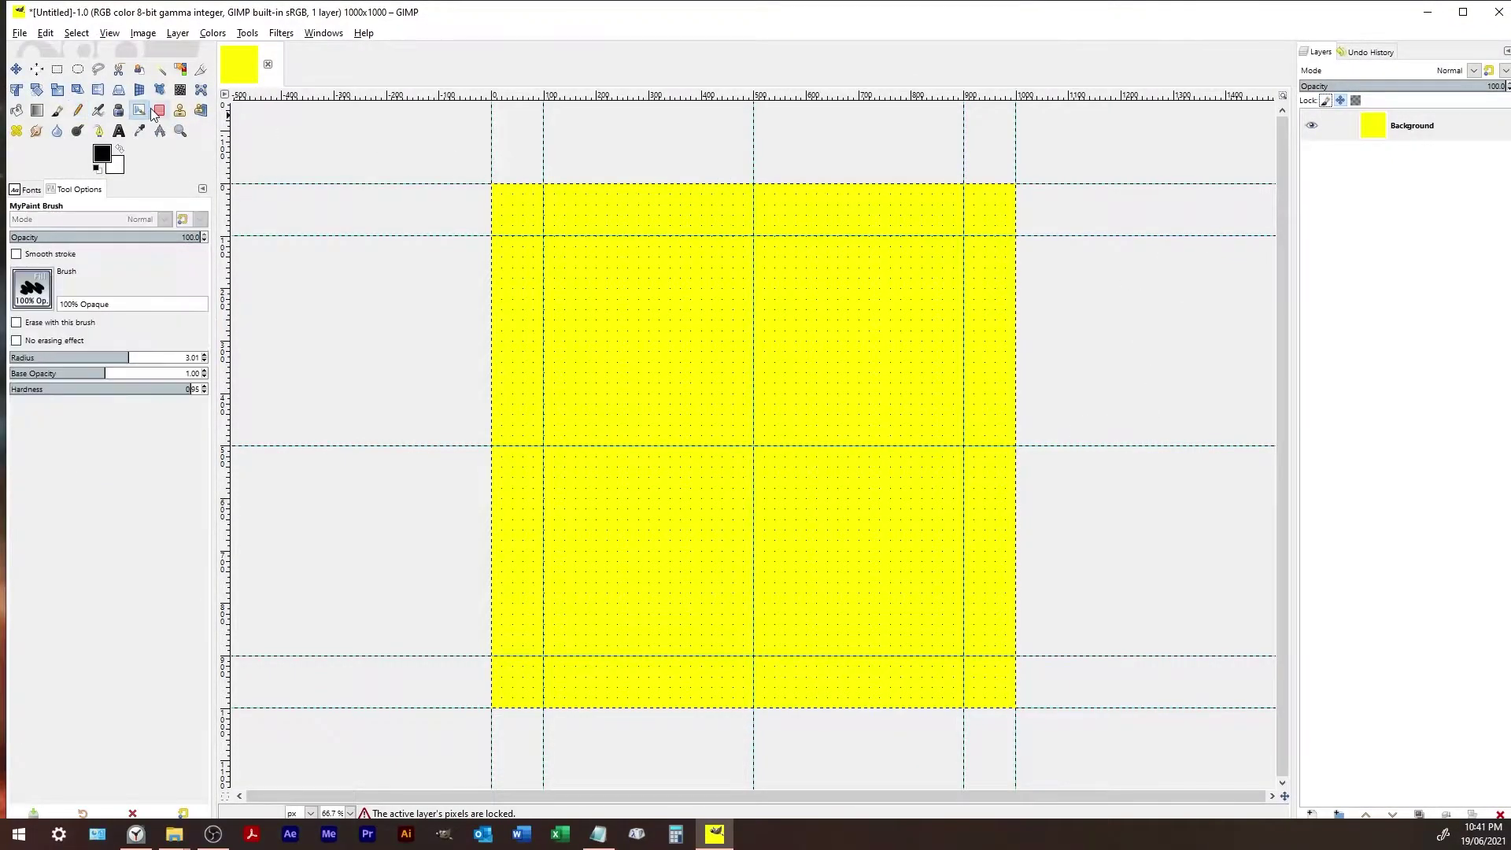
pyautogui.moveTo(786, 296)
pyautogui.mouseDown()
pyautogui.moveTo(805, 387)
pyautogui.moveTo(786, 350)
pyautogui.moveTo(878, 342)
pyautogui.moveTo(897, 398)
pyautogui.mouseUp()
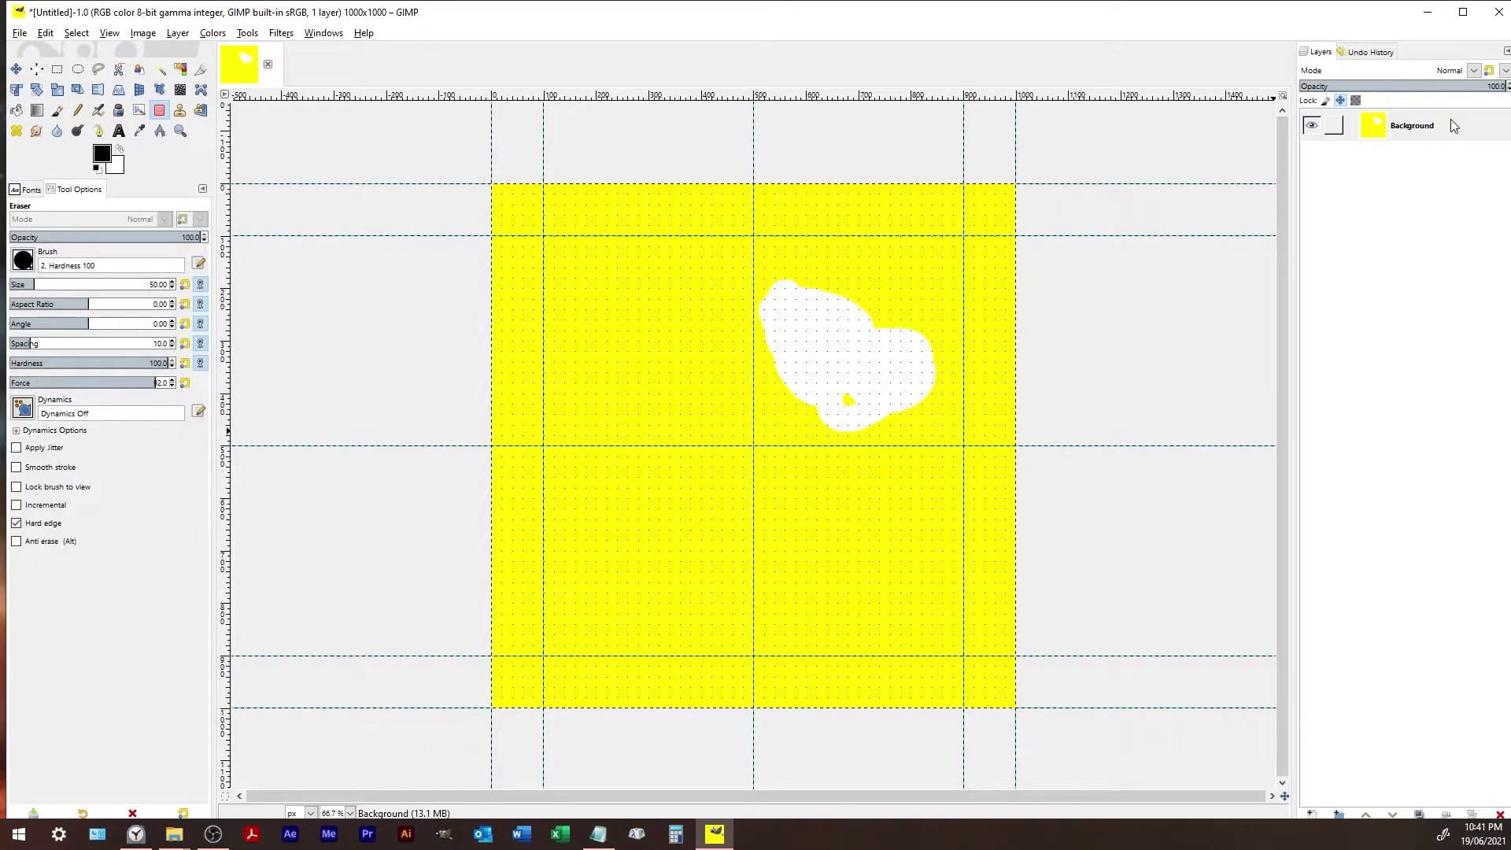
pyautogui.hotkey('ctrl', 'z')
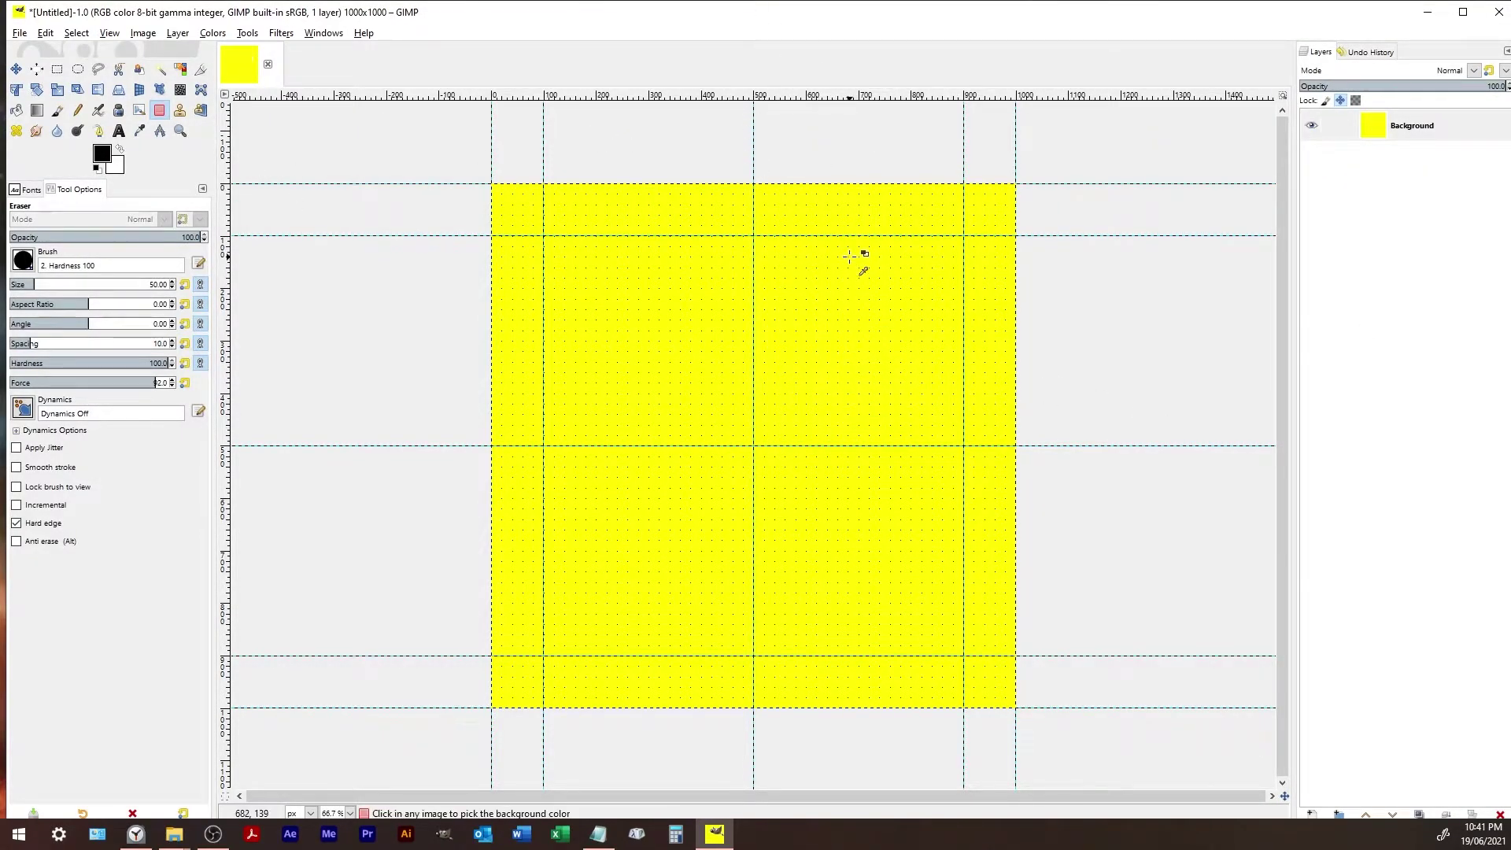
pyautogui.rightClick(1416, 135)
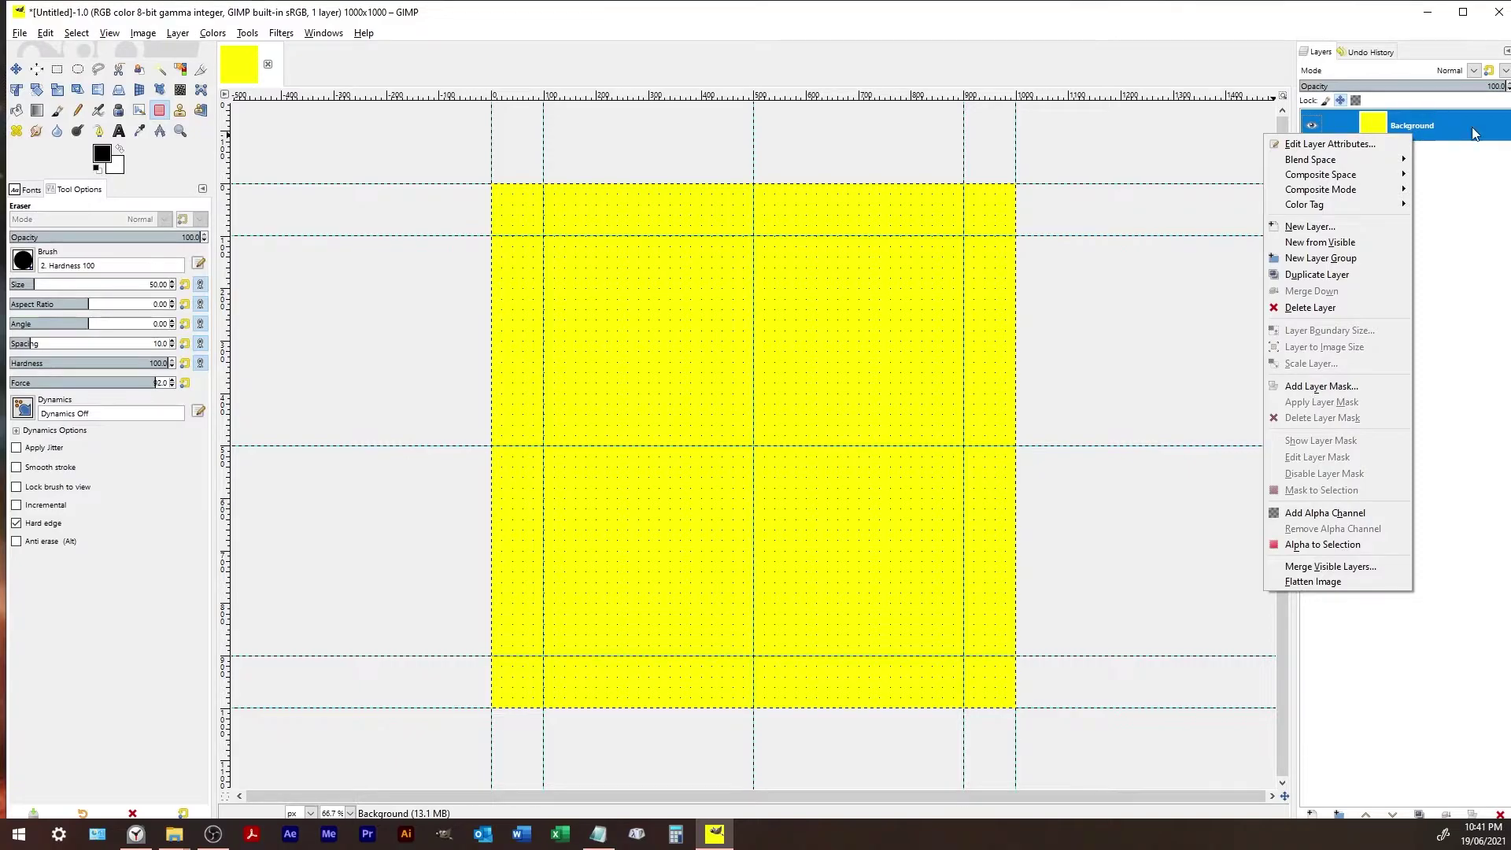
pyautogui.click(1493, 260)
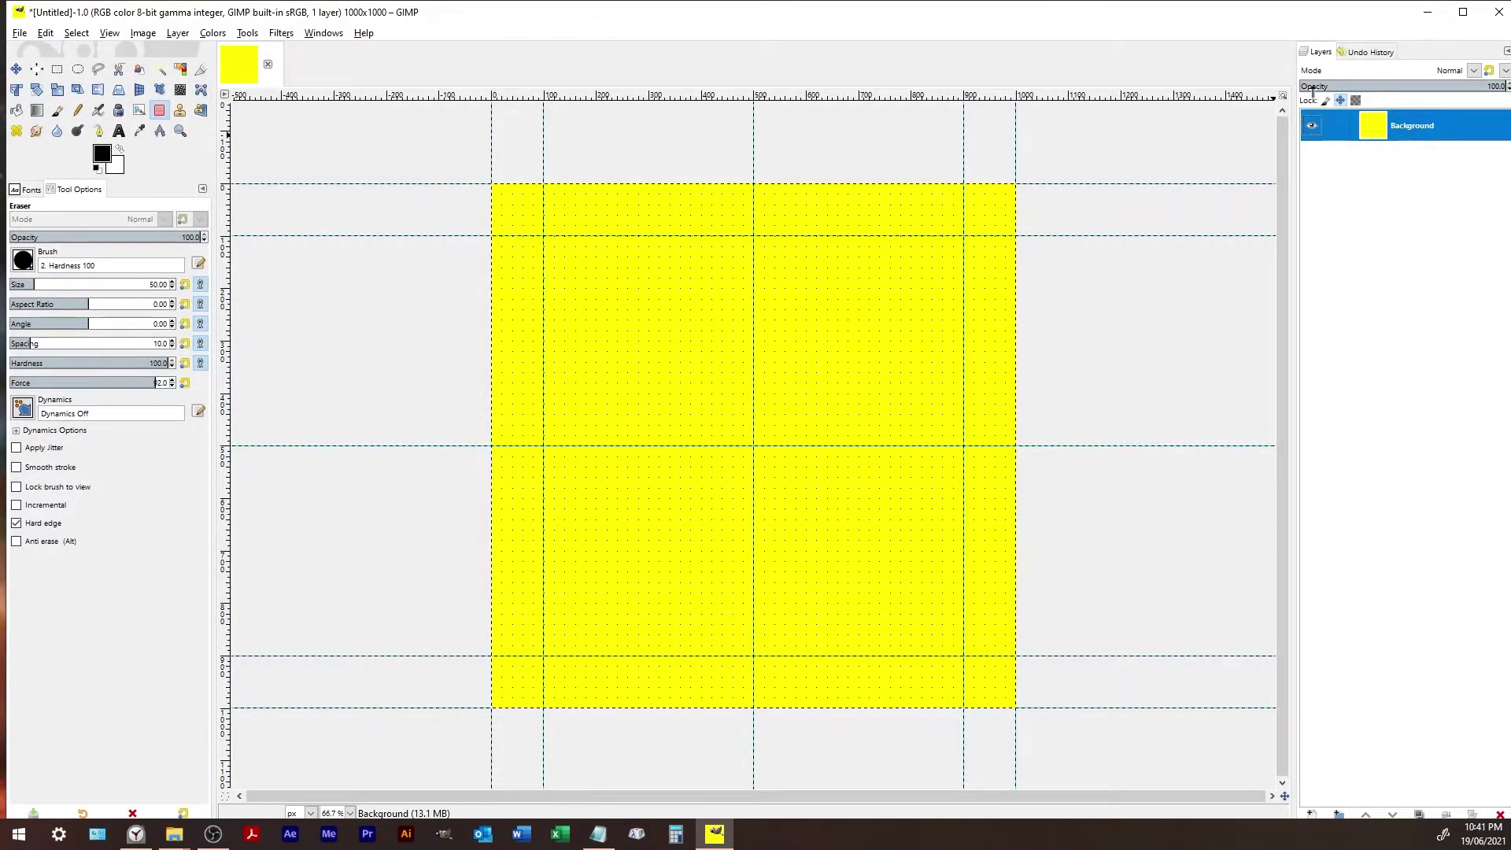
pyautogui.rightClick(1408, 141)
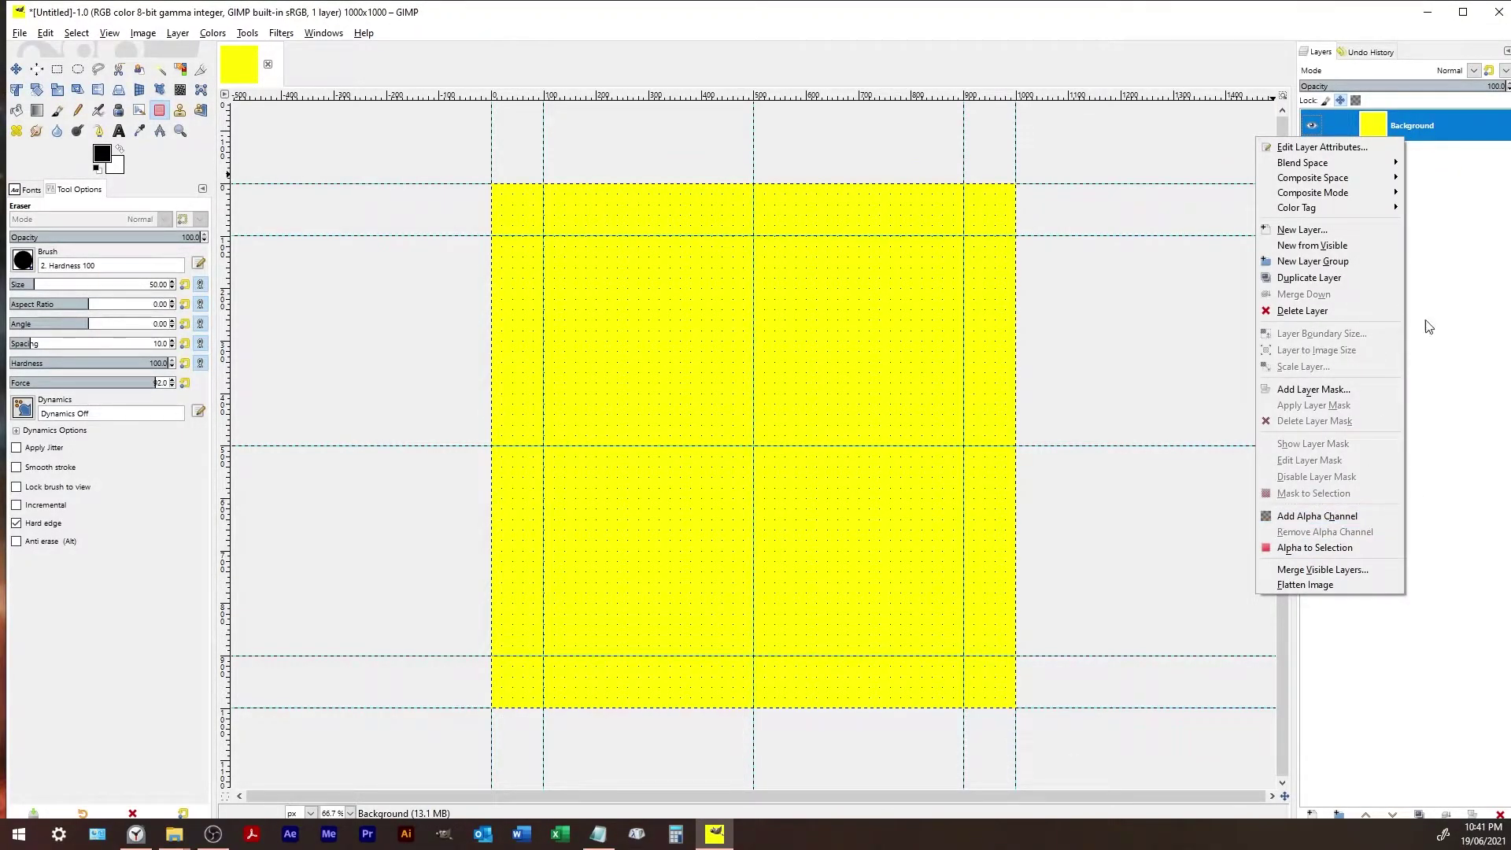
pyautogui.click(1429, 398)
# - Erase a diagonal stroke in white, swap the foreground and background colours, and erase a crossing stroke in black
pyautogui.moveTo(639, 269); pyautogui.dragTo(948, 486)
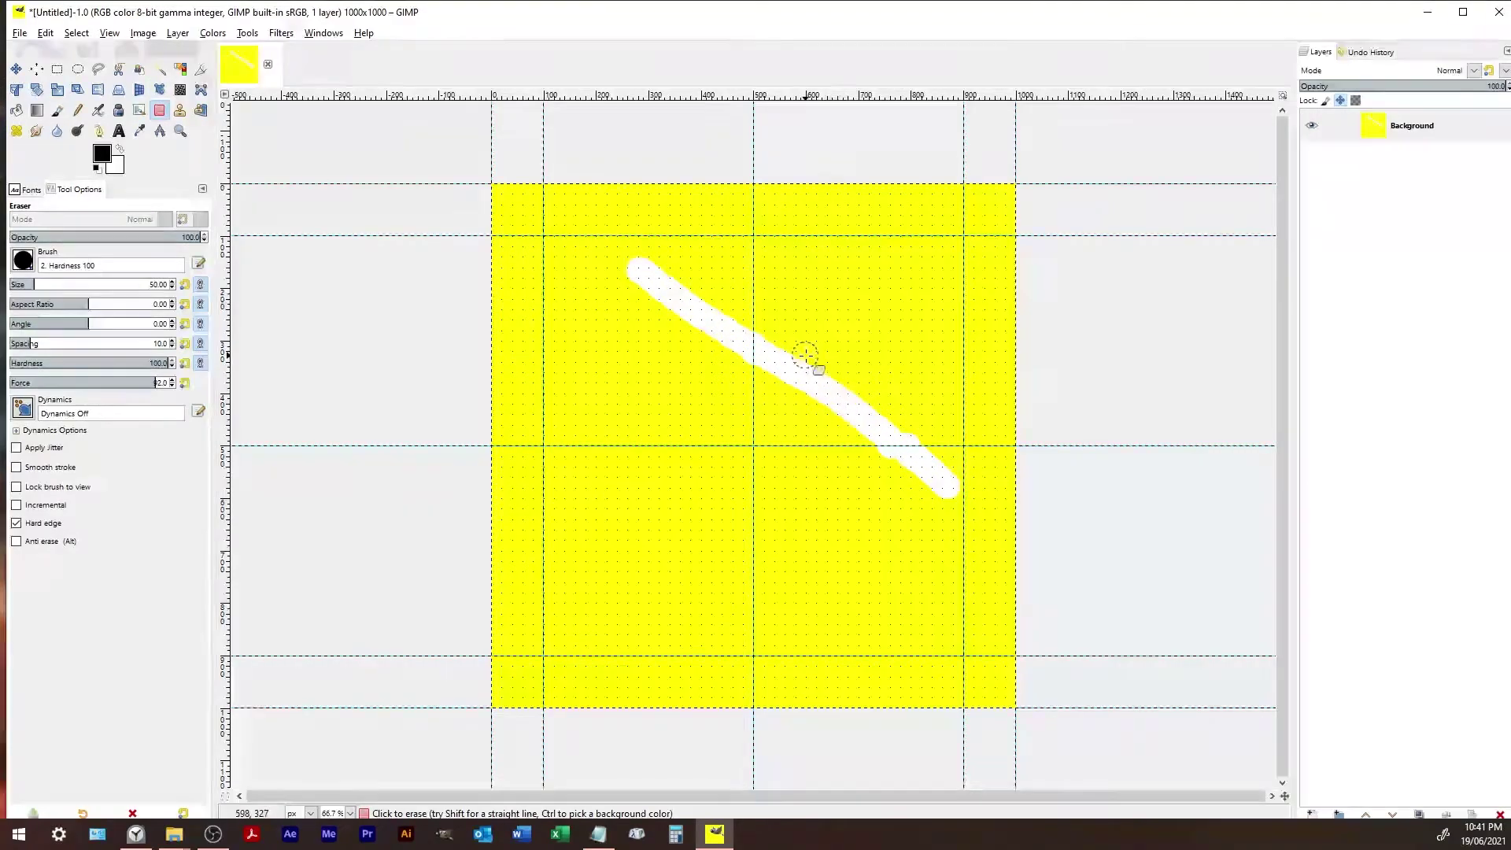
pyautogui.click(122, 149)
pyautogui.moveTo(803, 280); pyautogui.dragTo(718, 502)
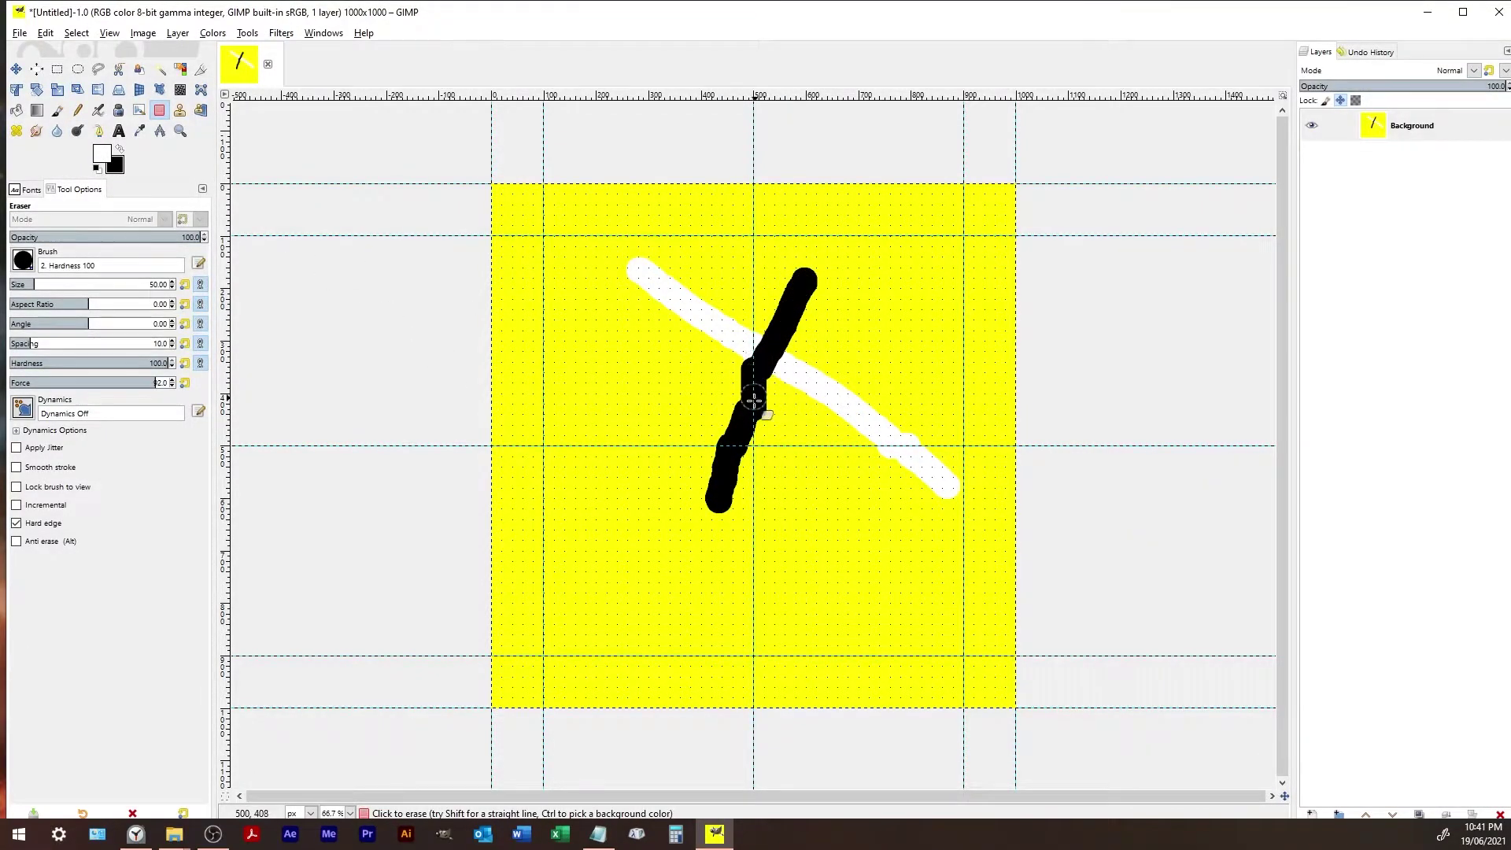
# - Turn off snapping to guides
pyautogui.click(109, 32)
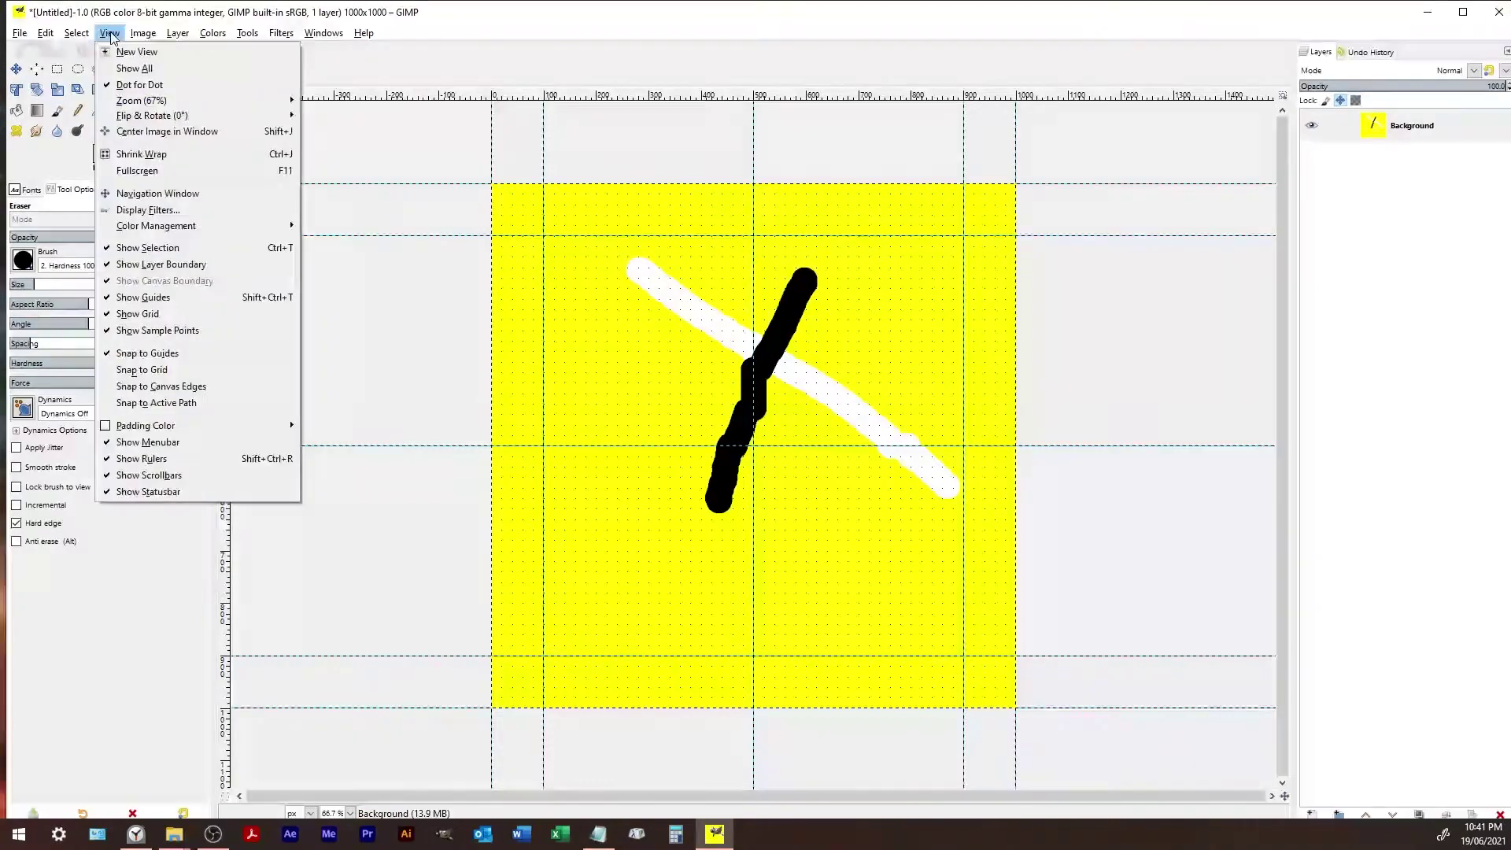
pyautogui.click(110, 353)
# - Erase several black test strokes near the guides, and undo them together with the earlier black crossing stroke
pyautogui.moveTo(768, 235)
pyautogui.mouseDown()
pyautogui.moveTo(730, 256)
pyautogui.moveTo(782, 226)
pyautogui.moveTo(851, 251)
pyautogui.mouseUp()
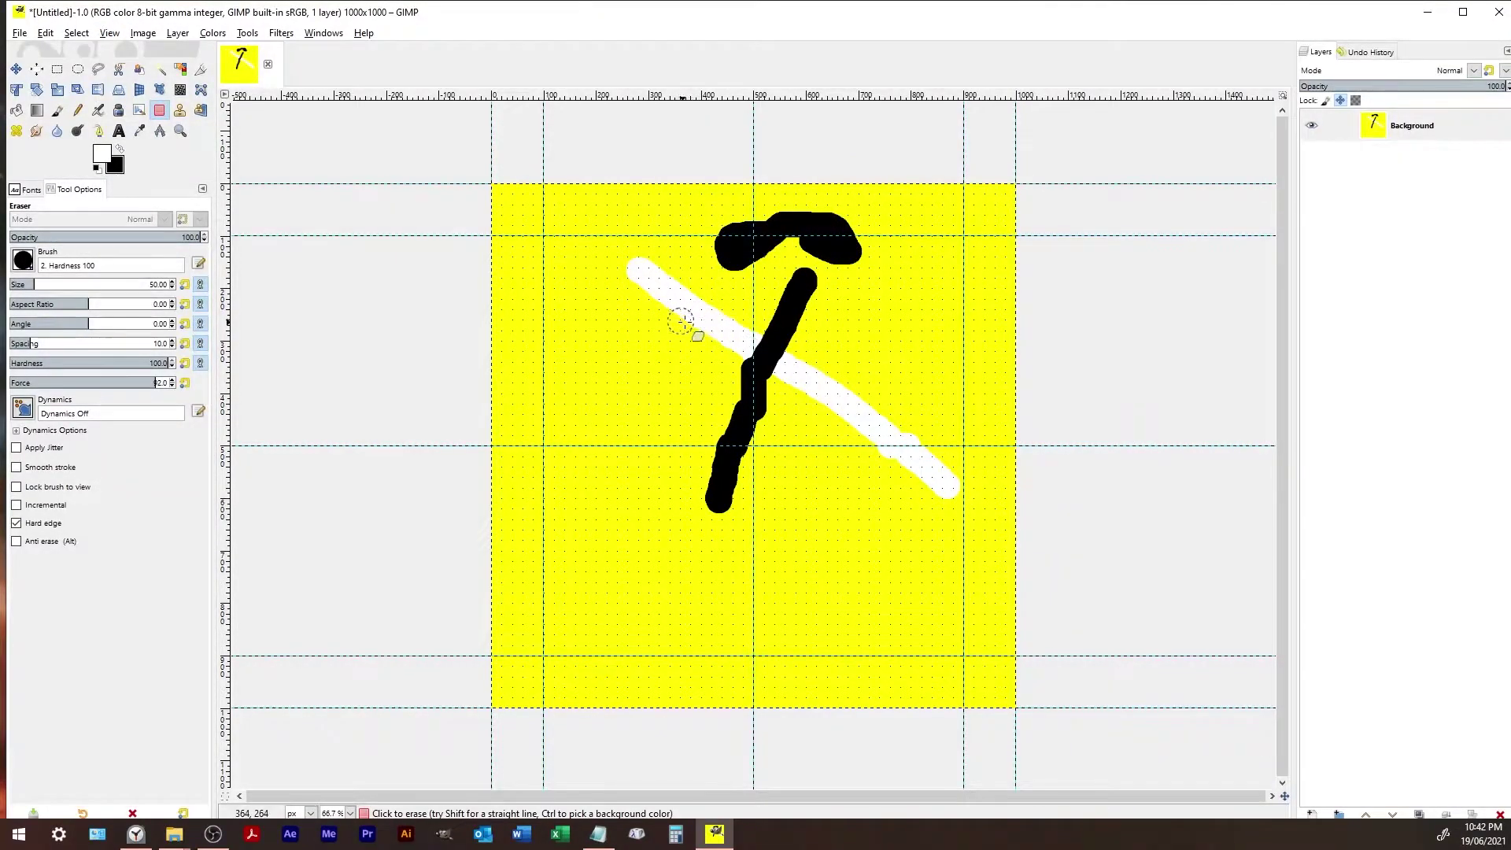
pyautogui.moveTo(641, 304)
pyautogui.mouseDown()
pyautogui.moveTo(617, 477)
pyautogui.moveTo(634, 484)
pyautogui.mouseUp()
pyautogui.moveTo(749, 367); pyautogui.dragTo(754, 417)
pyautogui.moveTo(883, 510)
pyautogui.mouseDown()
pyautogui.moveTo(674, 464)
pyautogui.moveTo(845, 579)
pyautogui.moveTo(897, 543)
pyautogui.moveTo(883, 508)
pyautogui.mouseUp()
pyautogui.hotkey('ctrl', 'z')
pyautogui.hotkey('ctrl', 'z')
pyautogui.hotkey('ctrl', 'z')
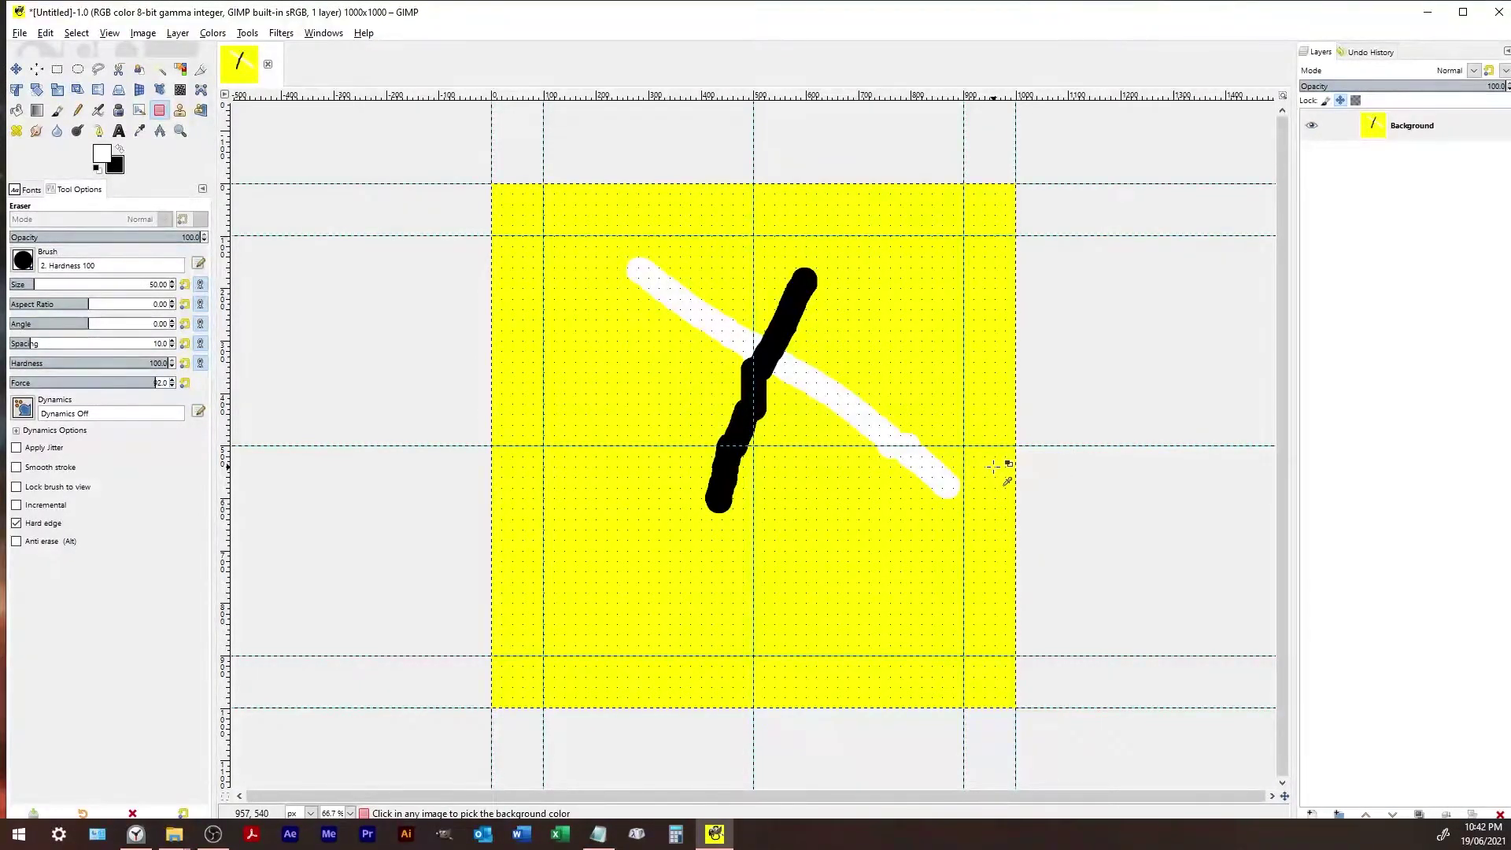
pyautogui.hotkey('ctrl', 'z')
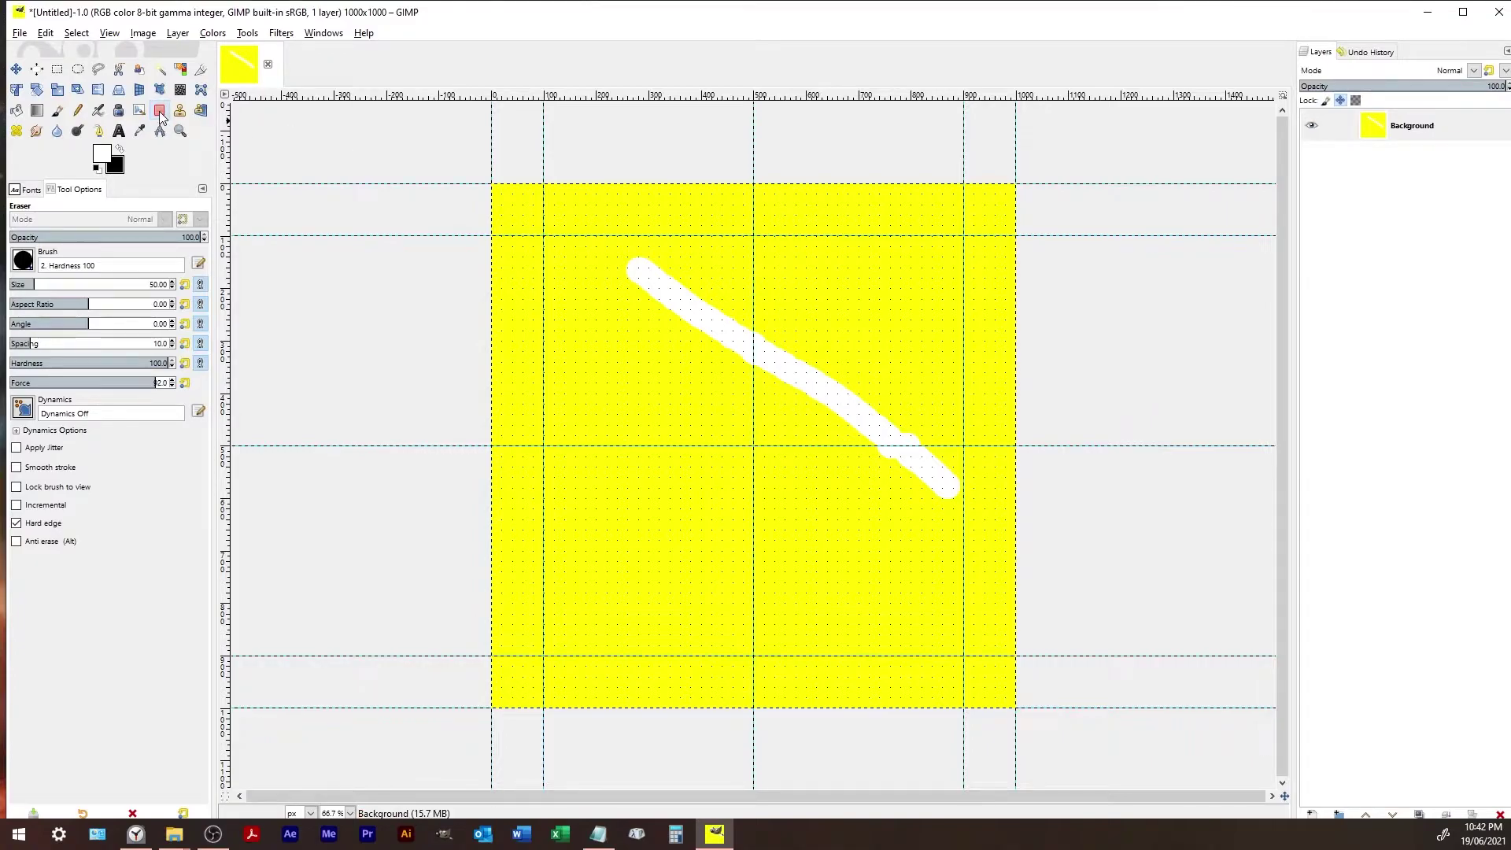
# - Erase another diagonal stroke in black, swap the colours back to black foreground and white background, and undo both remaining strokes
pyautogui.moveTo(586, 289); pyautogui.dragTo(904, 456)
pyautogui.click(120, 151)
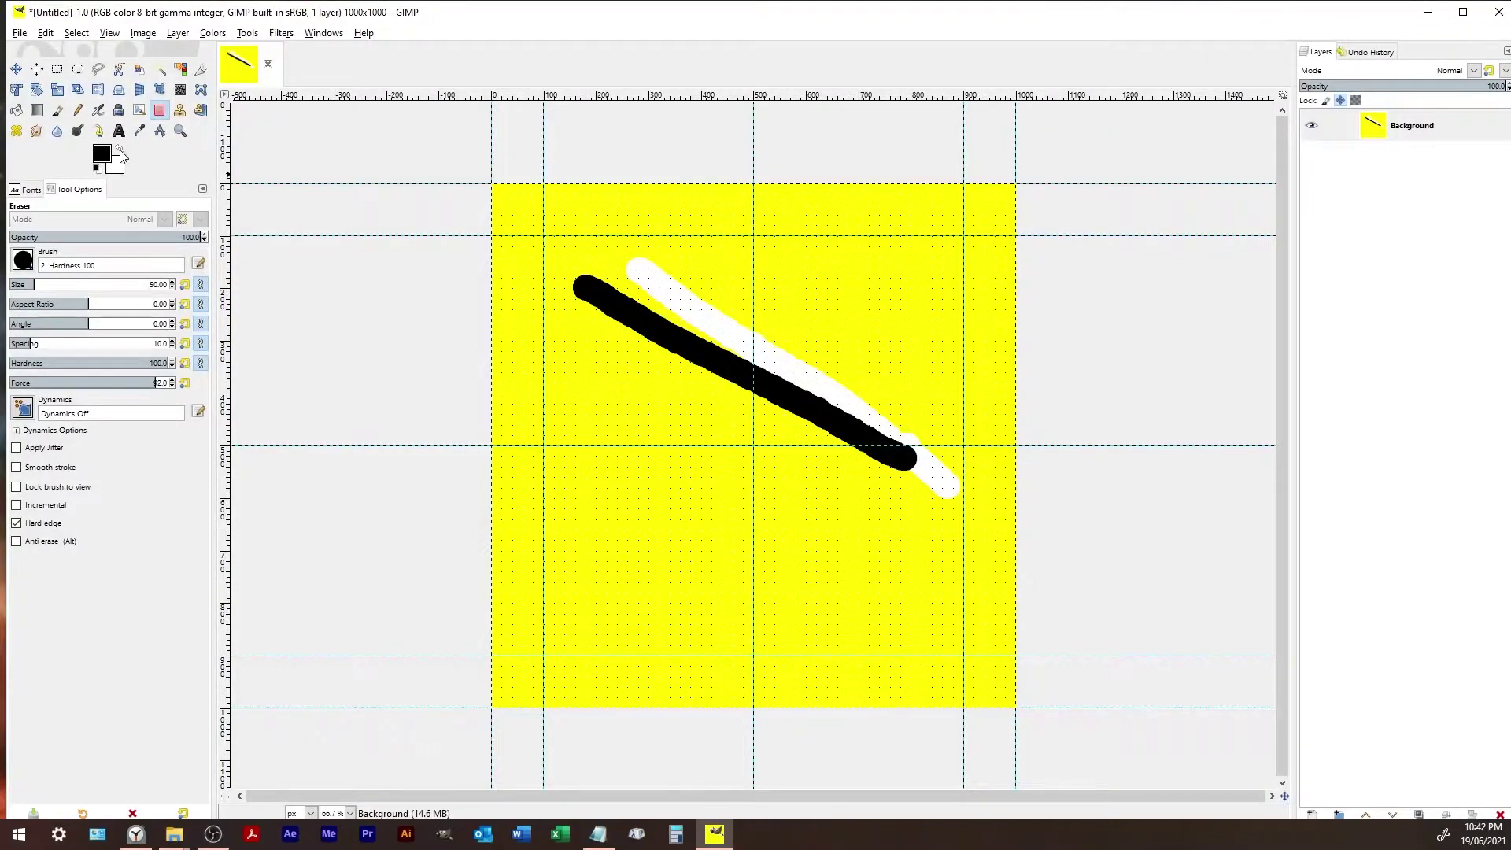
pyautogui.hotkey('ctrl', 'z')
pyautogui.hotkey('ctrl', 'z')
# - Add an alpha channel to the Background layer
pyautogui.rightClick(1426, 128)
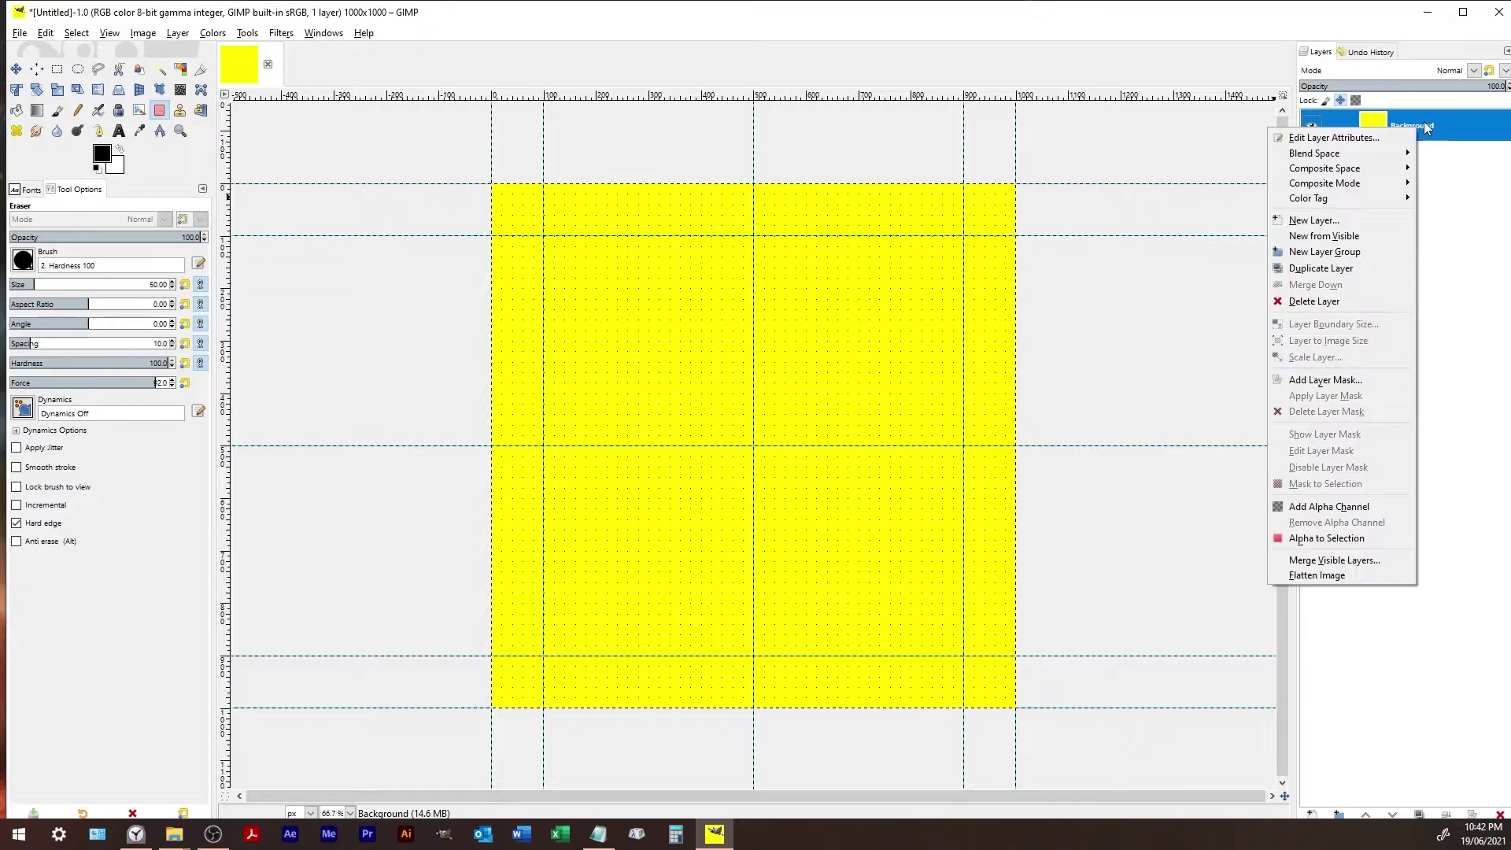
pyautogui.click(1322, 506)
# - Erase two crossing strokes to transparency on the Background layer and undo both
pyautogui.moveTo(736, 252); pyautogui.dragTo(828, 613)
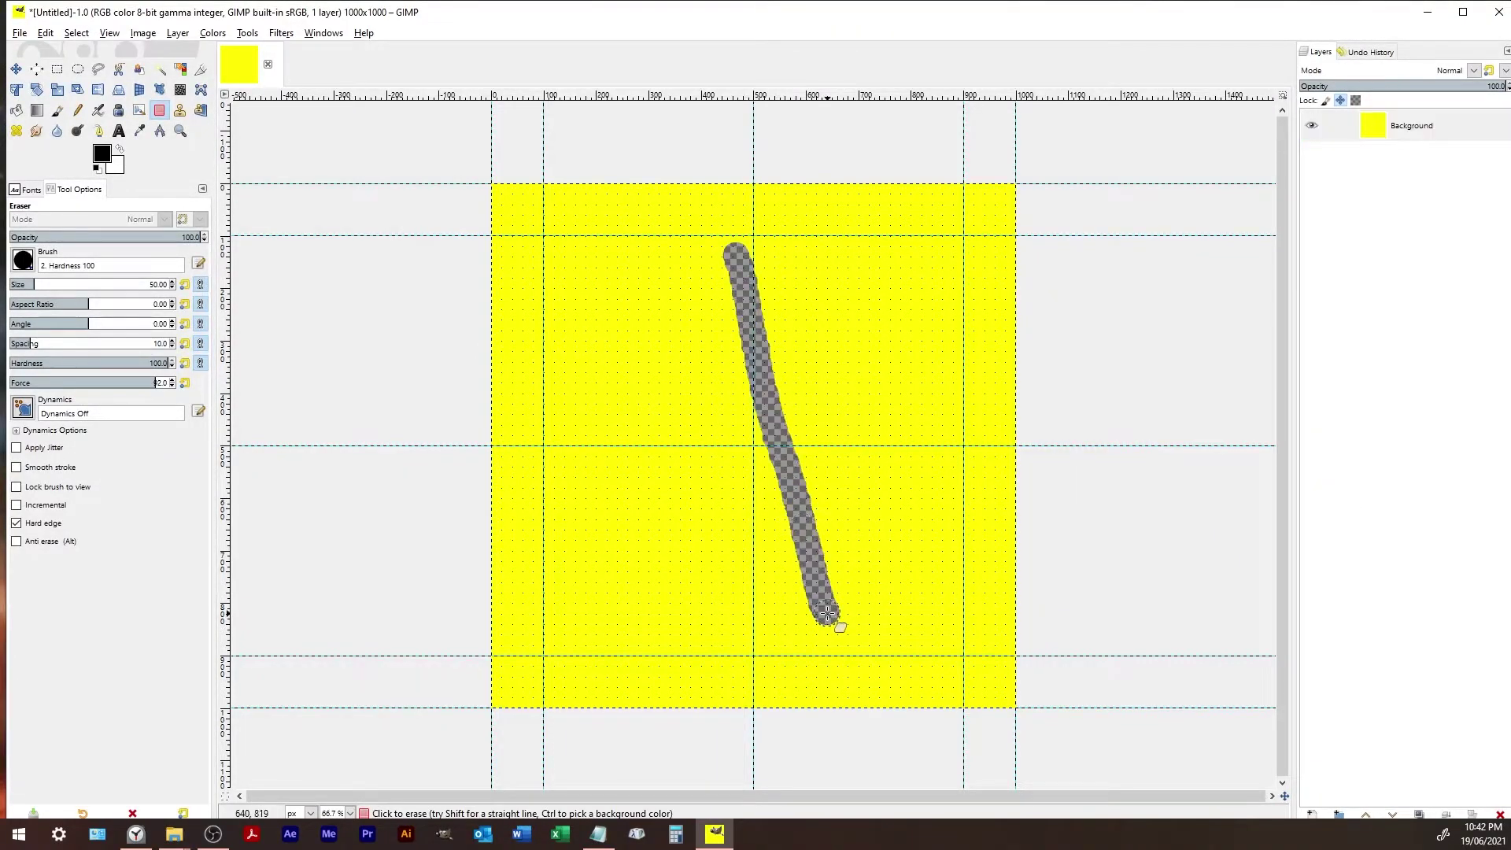
pyautogui.moveTo(865, 279); pyautogui.dragTo(616, 606)
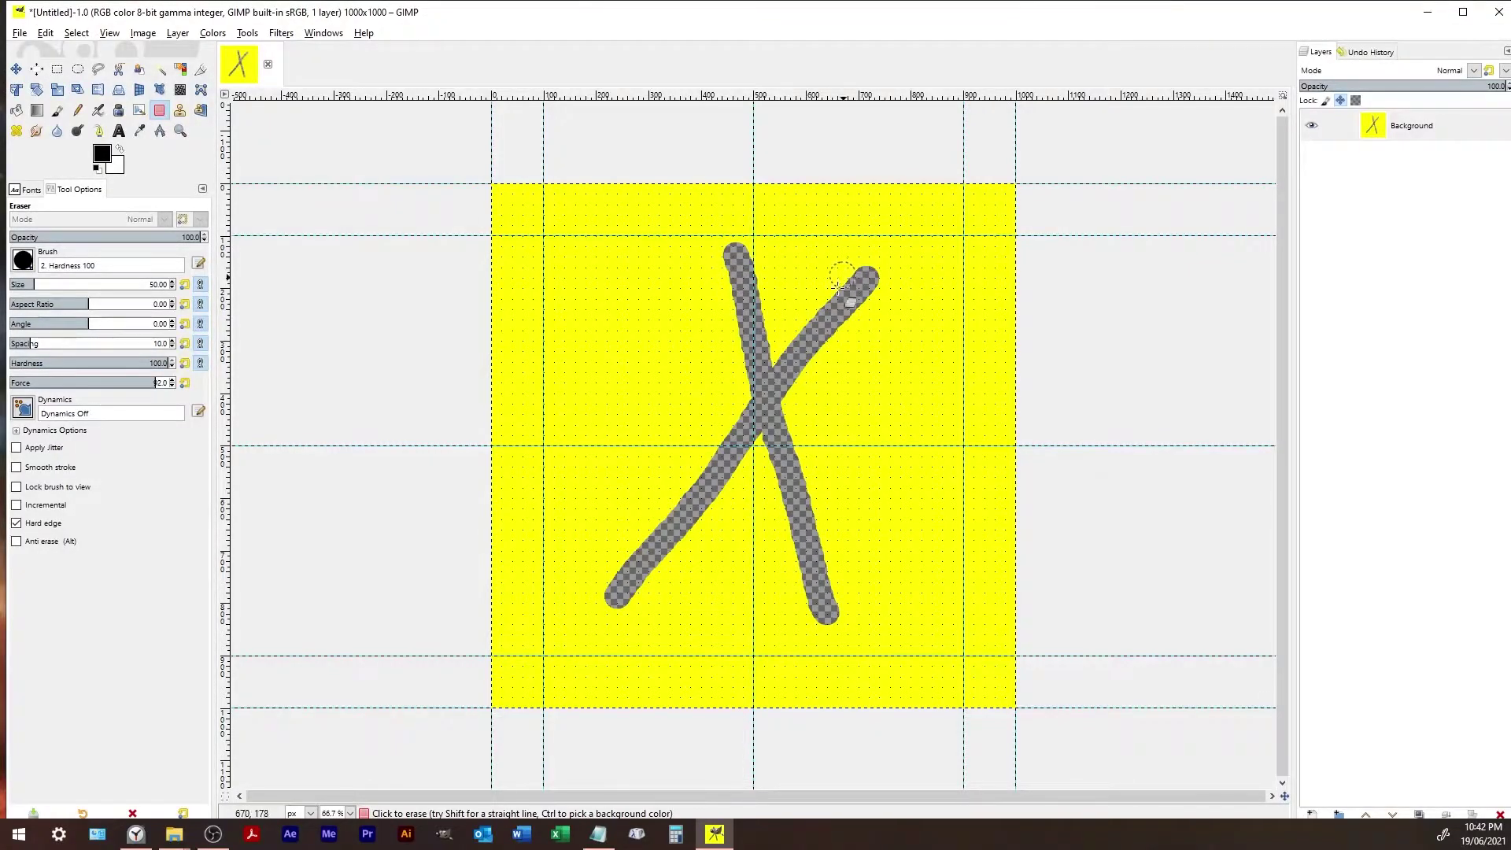
pyautogui.hotkey('ctrl', 'z')
pyautogui.hotkey('ctrl', 'z')
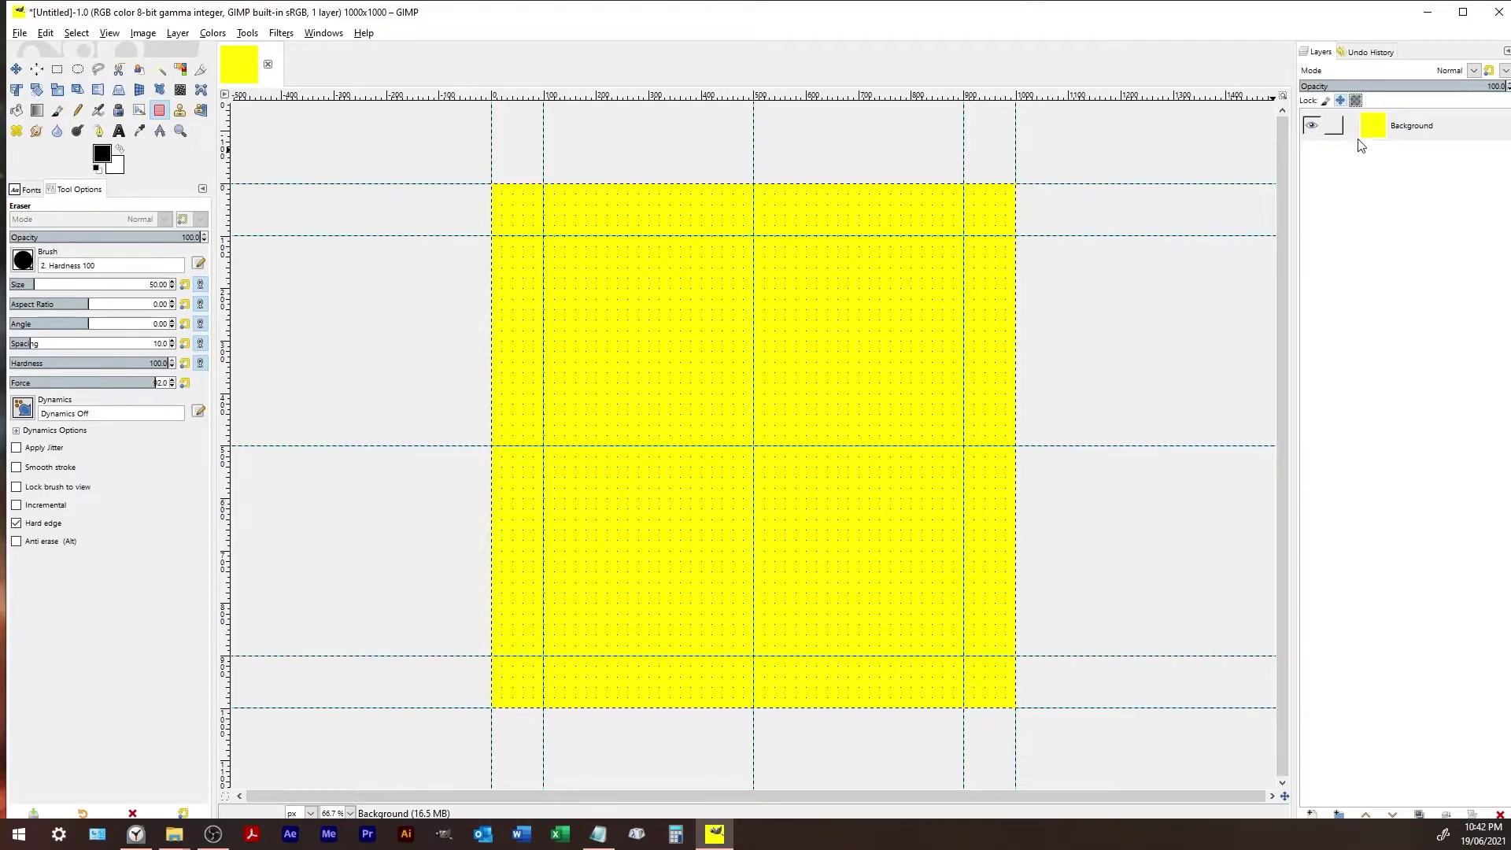
# - Erase a transparent zigzag, lock the alpha channel, scribble across the zigzag with the black Pencil, and undo these test edits
pyautogui.click(1432, 138)
pyautogui.moveTo(620, 251)
pyautogui.mouseDown()
pyautogui.moveTo(741, 613)
pyautogui.moveTo(855, 586)
pyautogui.mouseUp()
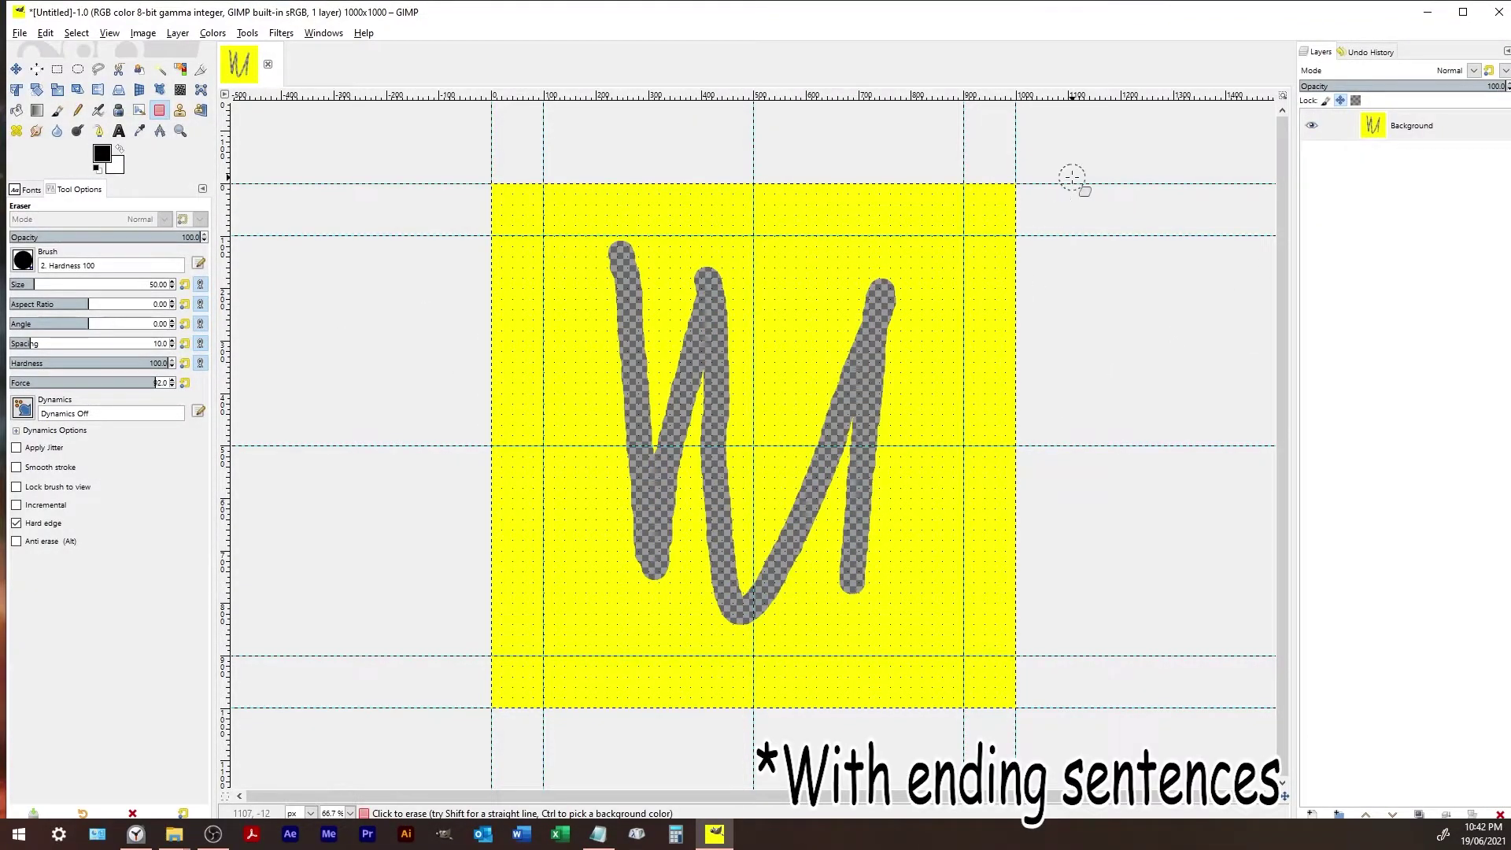
pyautogui.click(1354, 100)
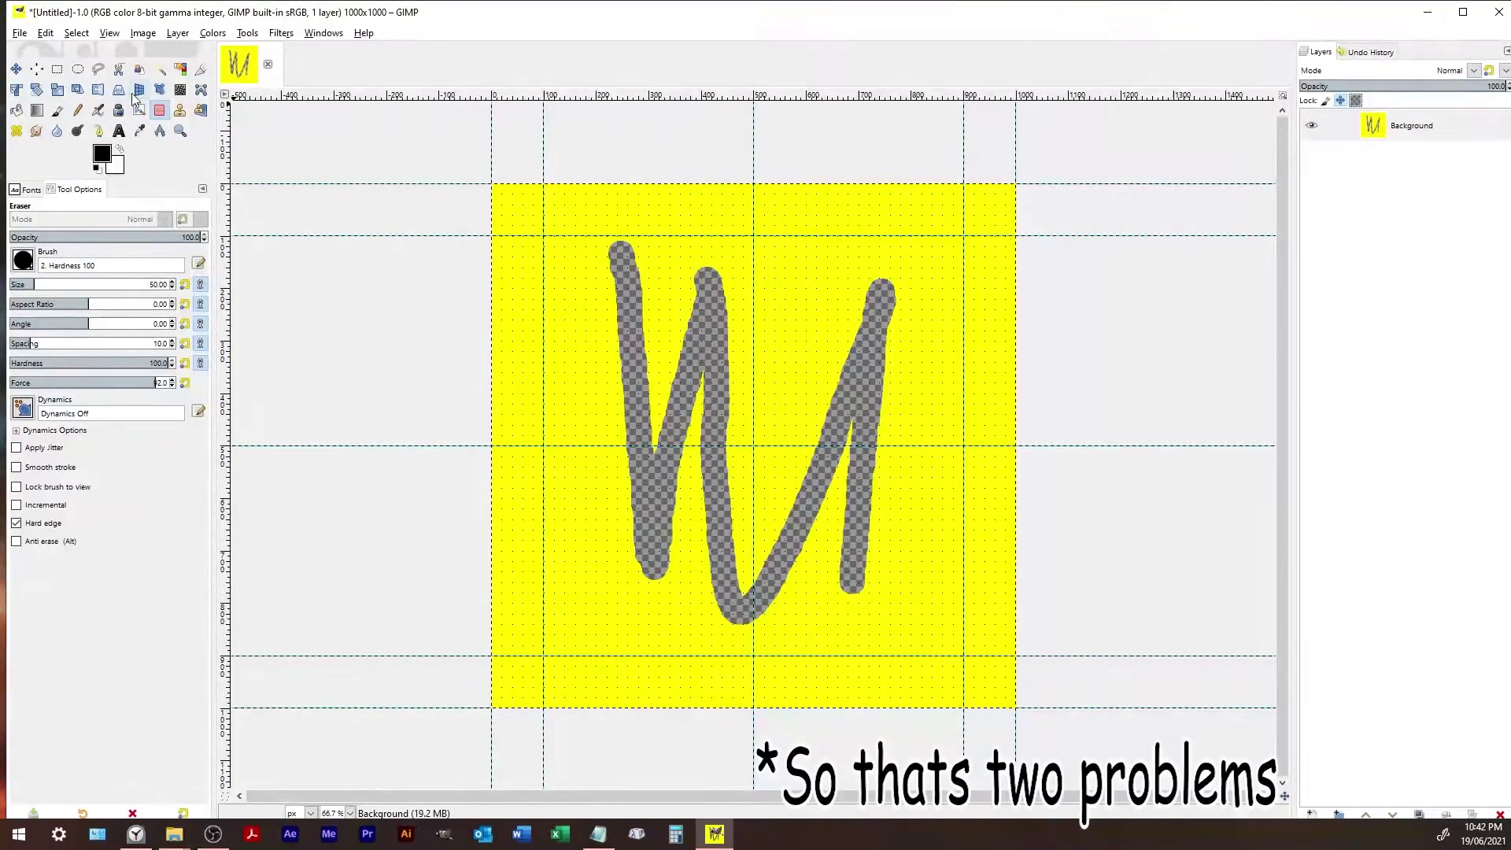
pyautogui.click(78, 110)
pyautogui.moveTo(625, 347)
pyautogui.mouseDown()
pyautogui.moveTo(786, 358)
pyautogui.moveTo(759, 395)
pyautogui.moveTo(722, 388)
pyautogui.moveTo(621, 472)
pyautogui.moveTo(676, 527)
pyautogui.moveTo(842, 331)
pyautogui.moveTo(834, 573)
pyautogui.mouseUp()
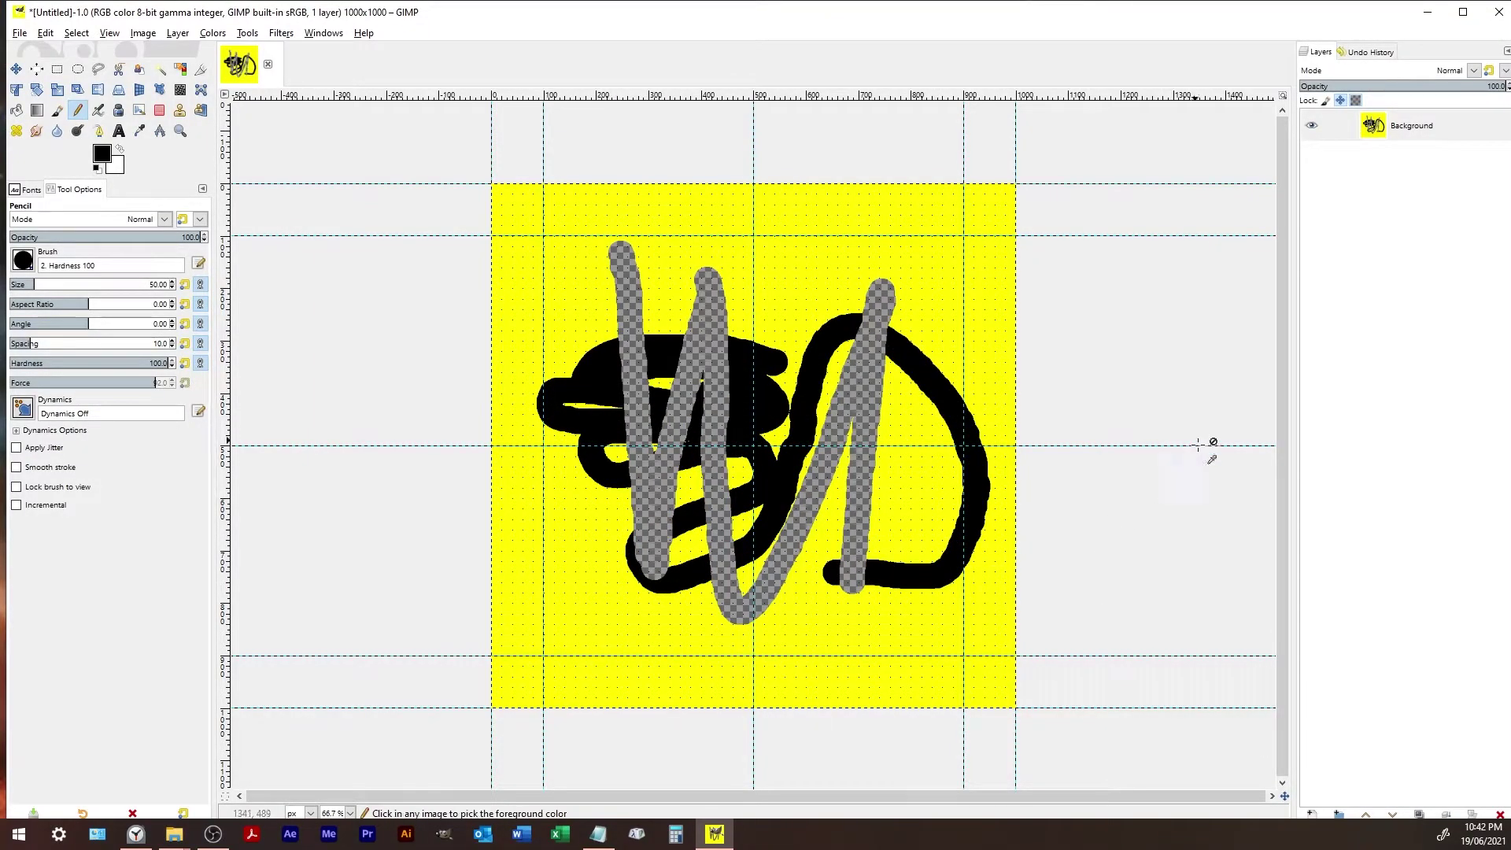
pyautogui.hotkey('ctrl', 'z')
pyautogui.hotkey('ctrl', 'z')
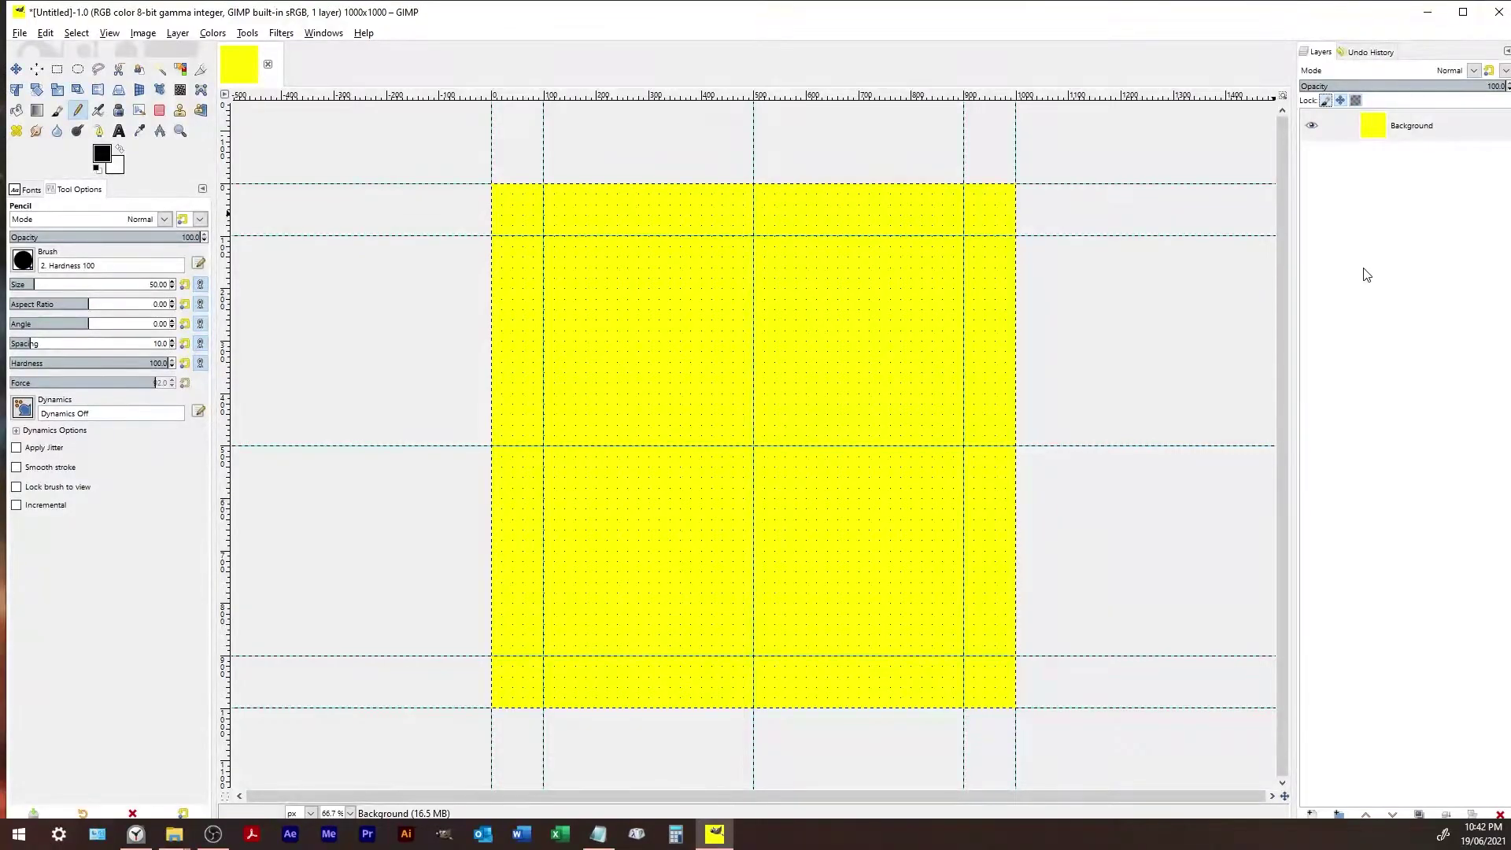
# - Save the image as RW Logo 2021.xcf in the Rasters folder under Projects.YouTubeChannel, Channel Branding, RW Logo
pyautogui.click(1325, 132)
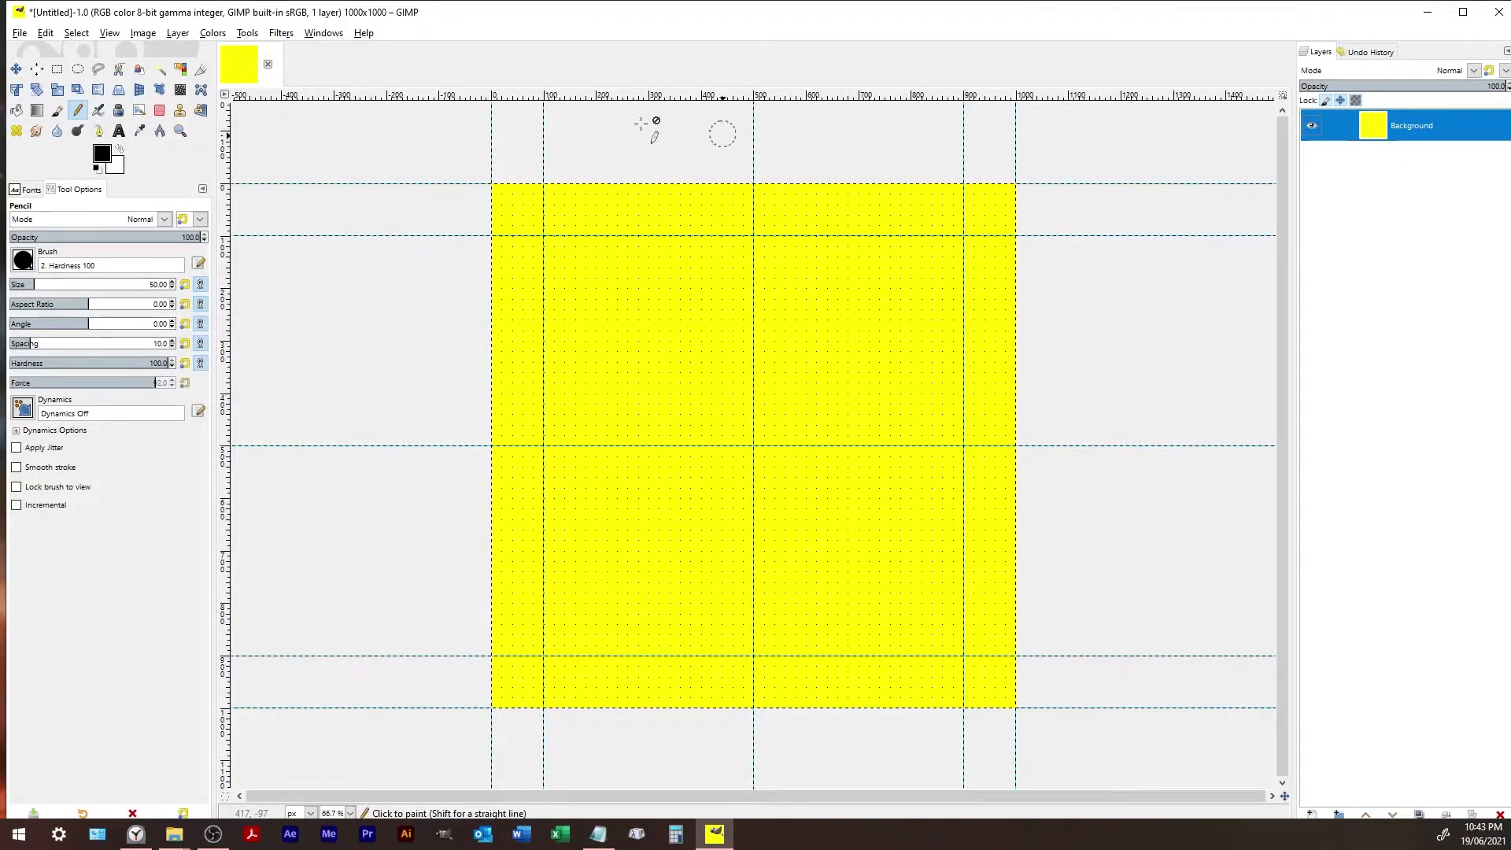
pyautogui.hotkey('ctrl', 's')
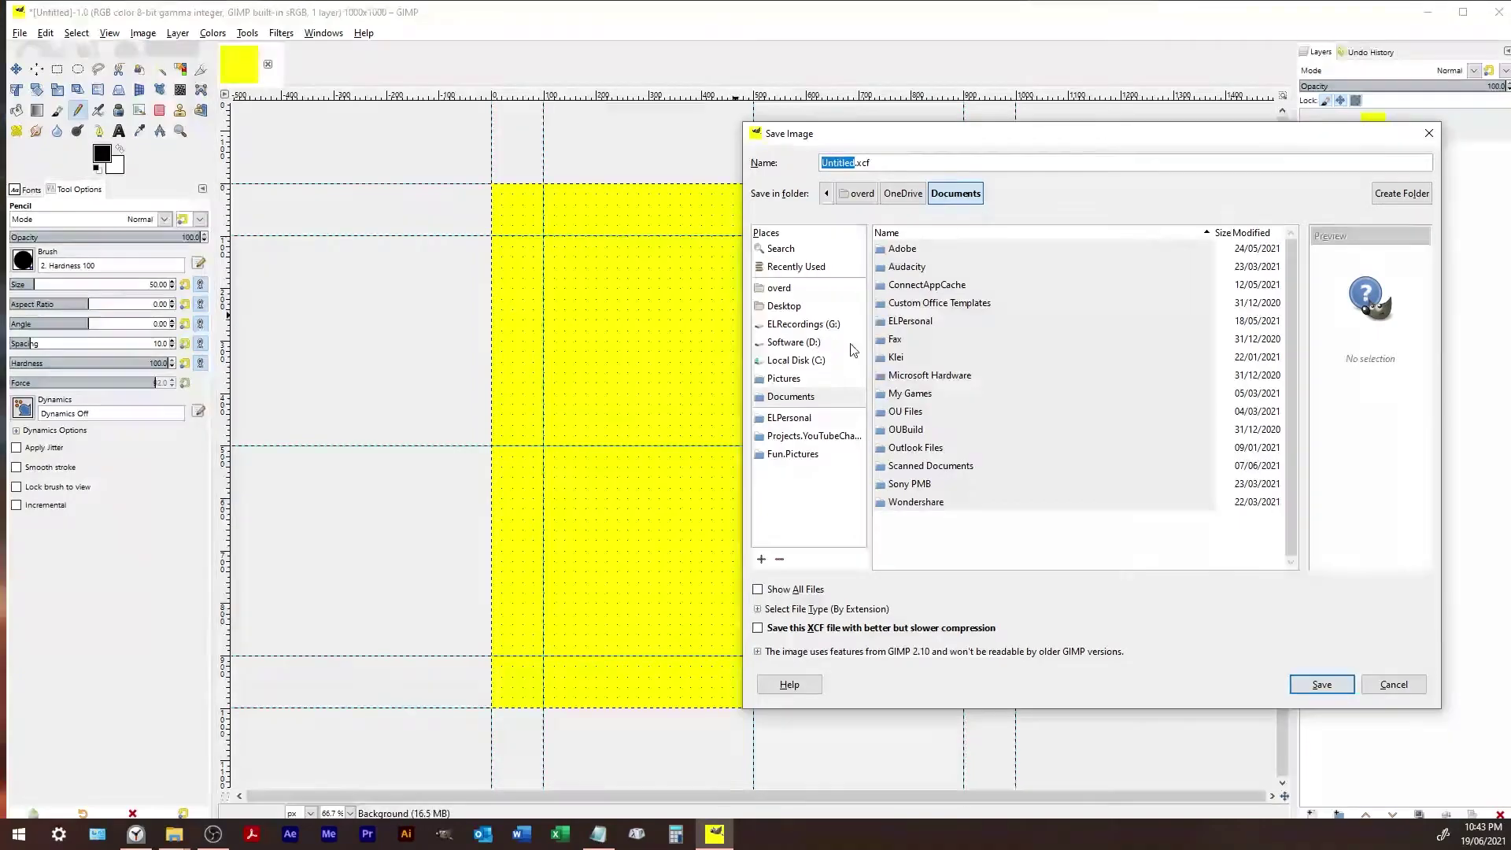
pyautogui.click(803, 438)
pyautogui.doubleClick(917, 248)
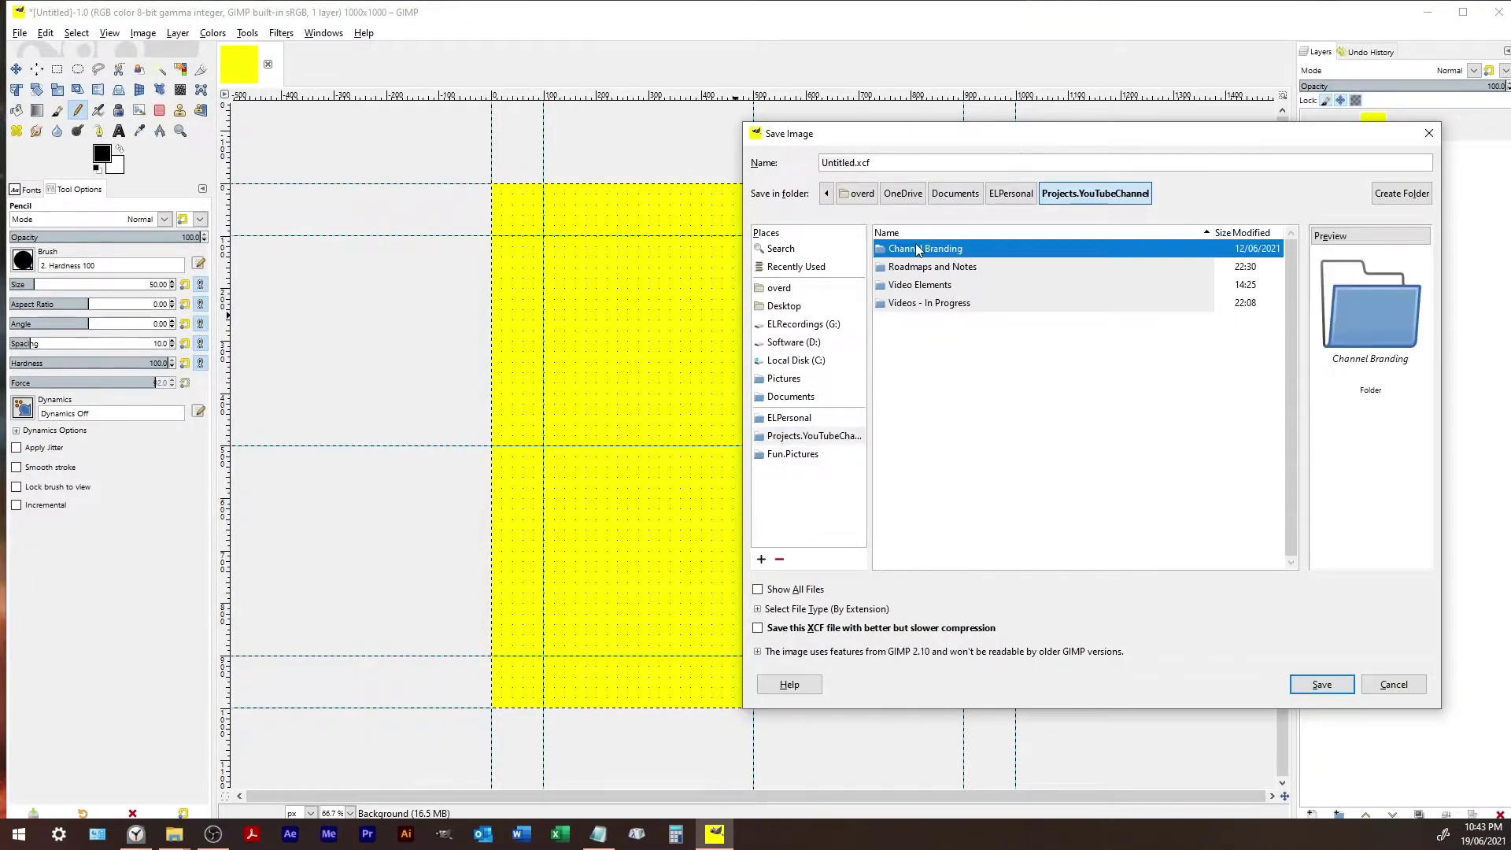
pyautogui.doubleClick(908, 285)
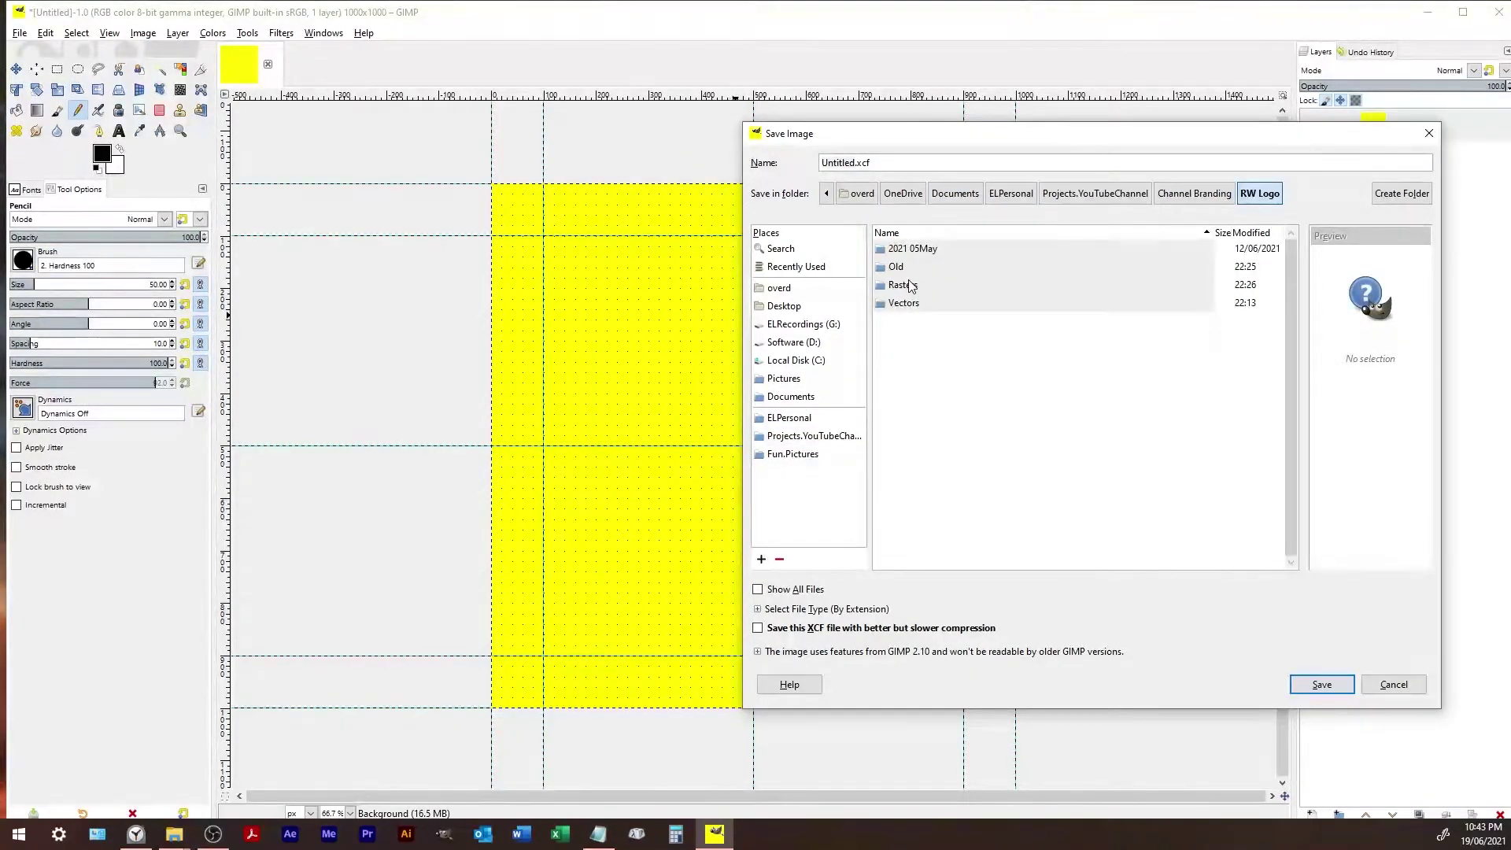
pyautogui.doubleClick(902, 285)
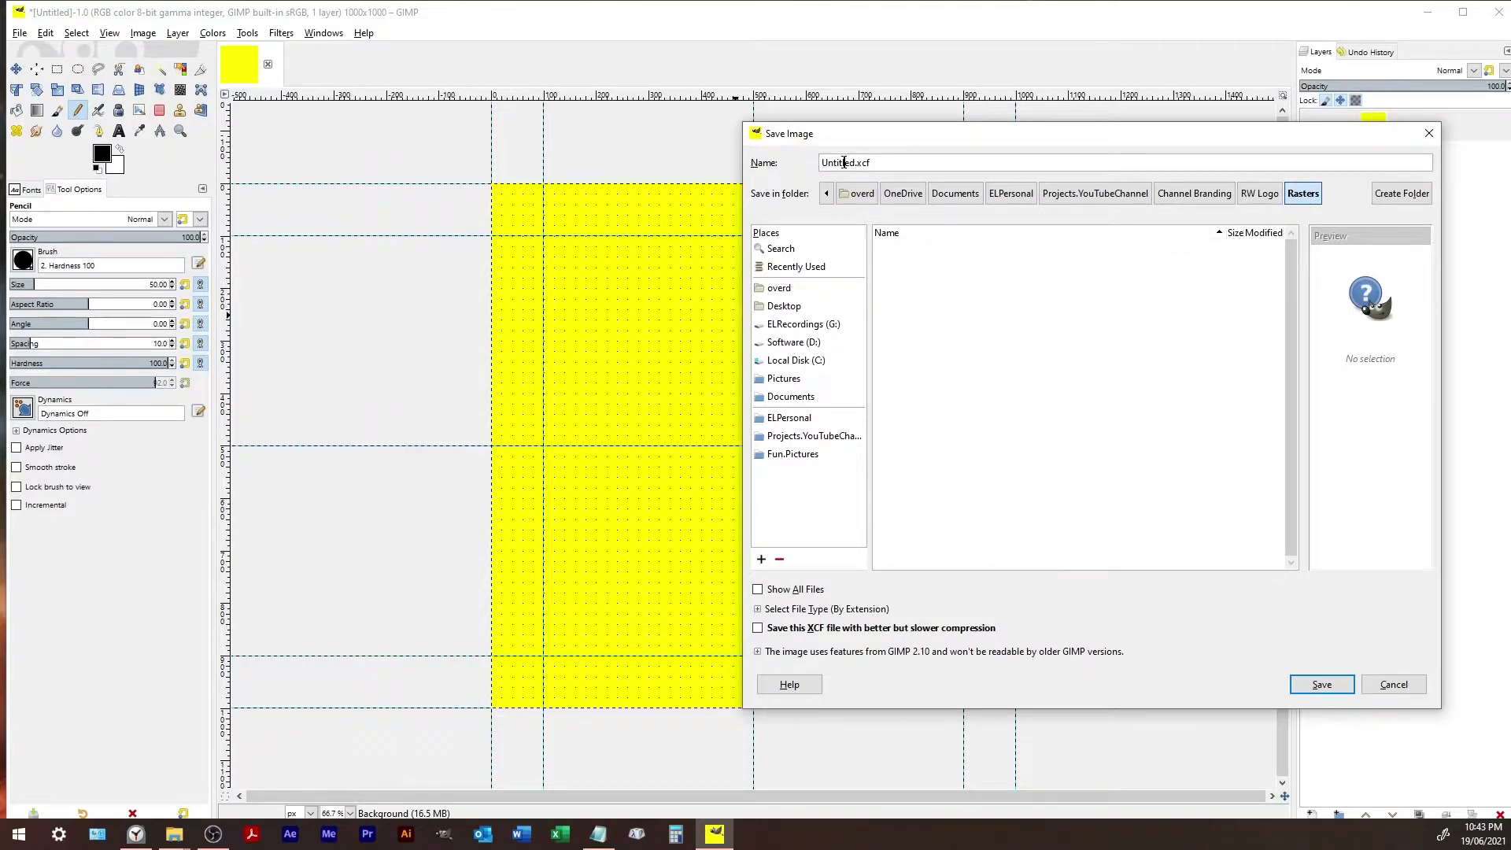
pyautogui.write('RW Logo 2021')
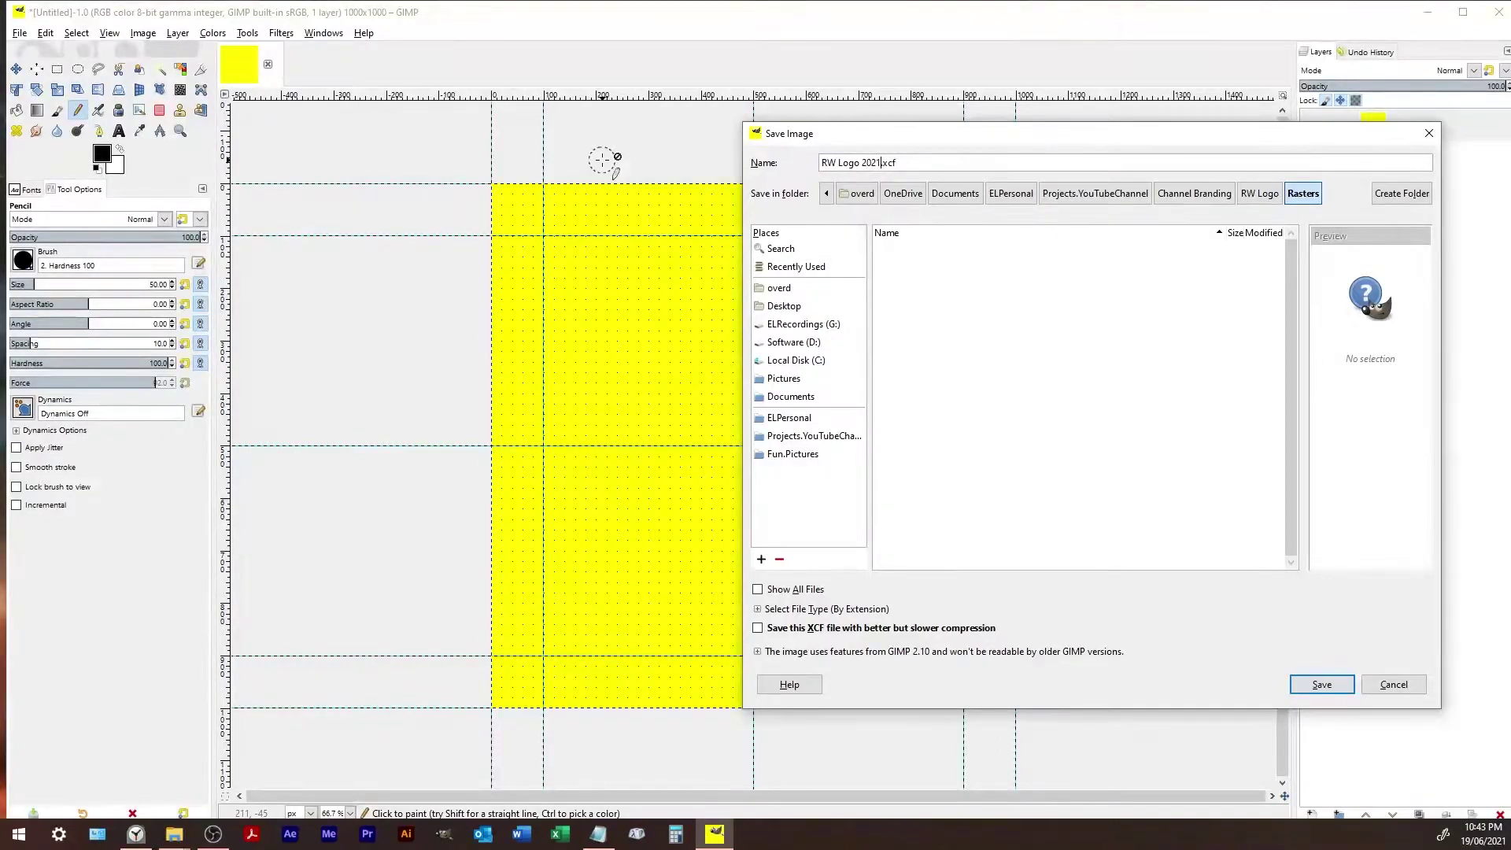
pyautogui.press('Return')
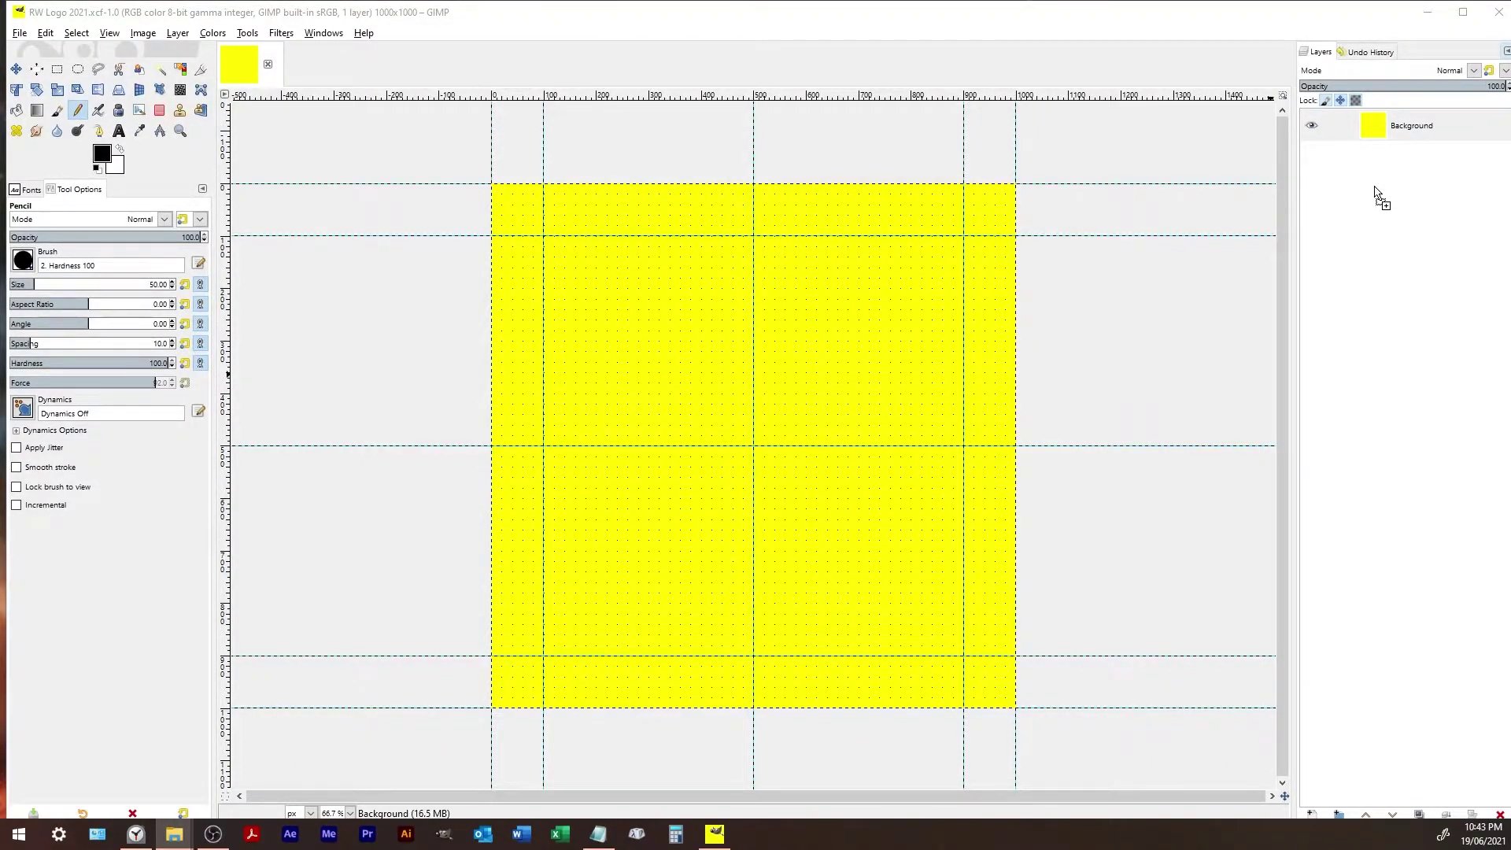
# - Import Basic - 1 Rough.png as a layer beneath Background and check it by hiding and reshowing Background
pyautogui.moveTo(1368, 185); pyautogui.dragTo(1366, 188)
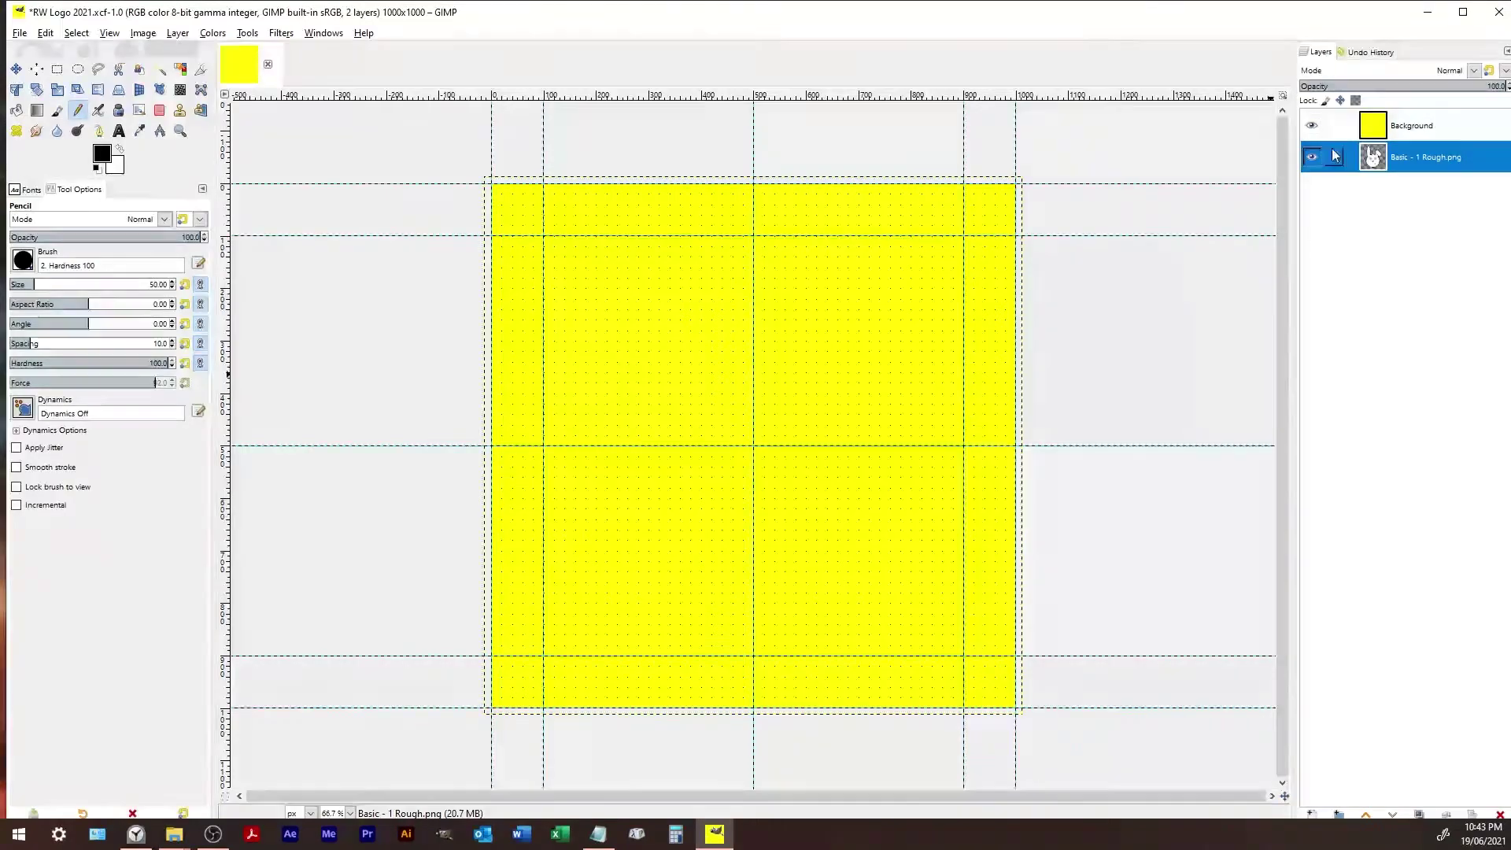
pyautogui.moveTo(1408, 162); pyautogui.dragTo(1428, 120)
pyautogui.moveTo(1330, 126); pyautogui.dragTo(1349, 169)
pyautogui.click(1311, 126)
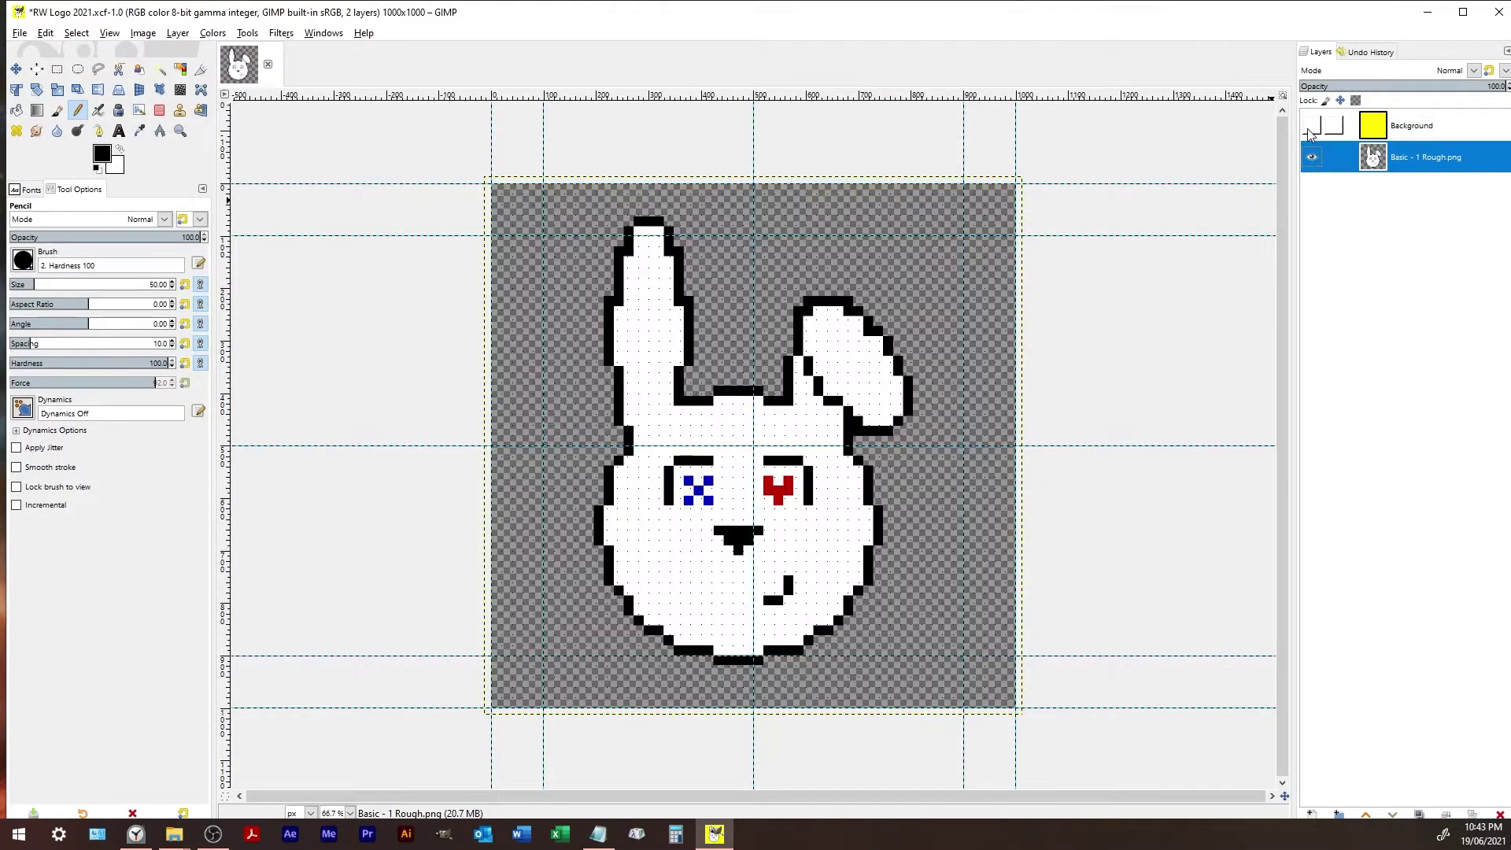
pyautogui.click(1311, 127)
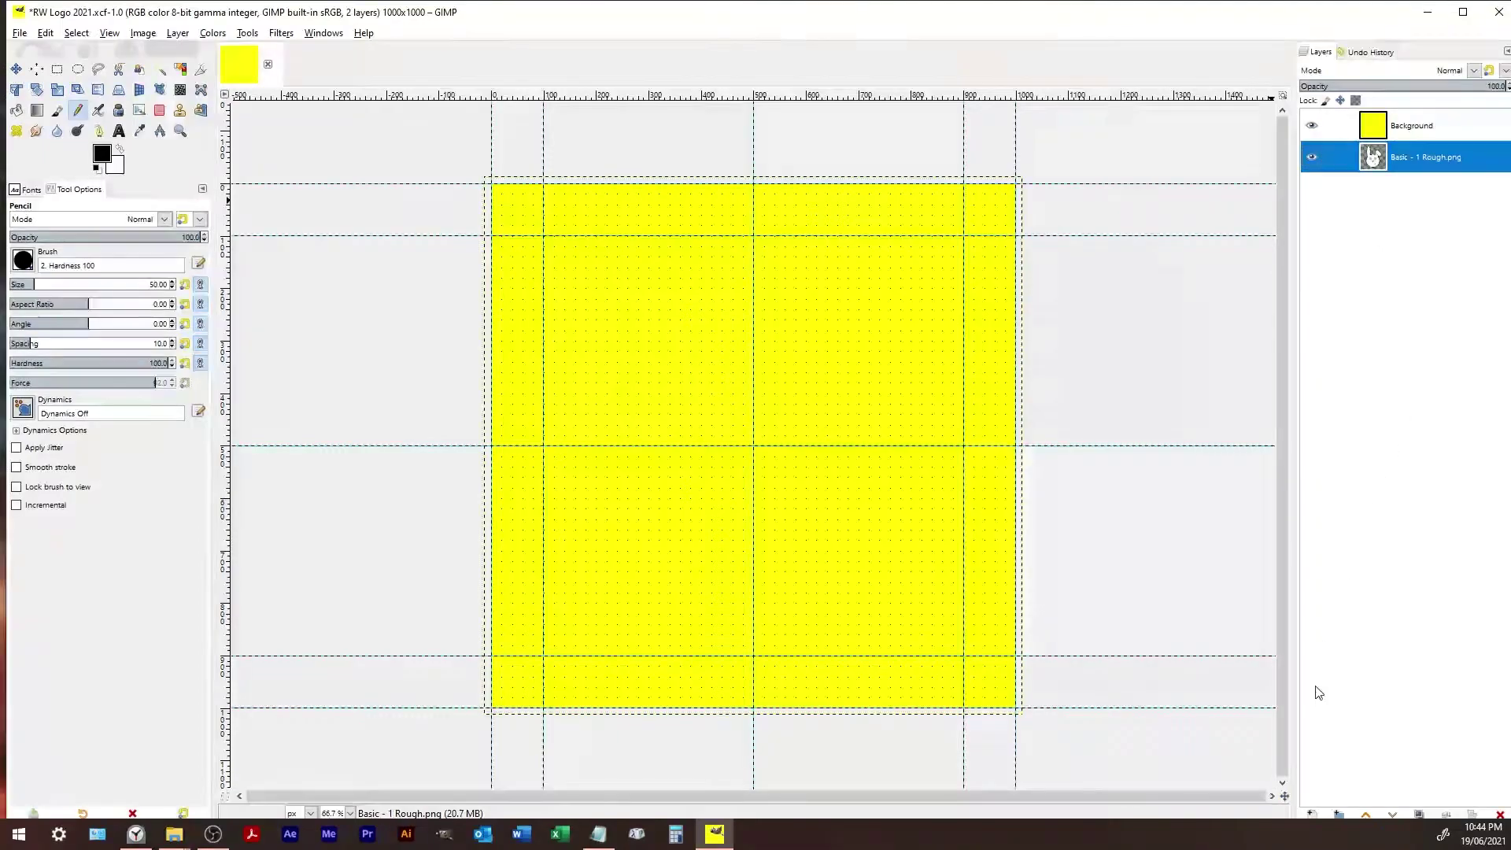
pyautogui.click(1463, 12)
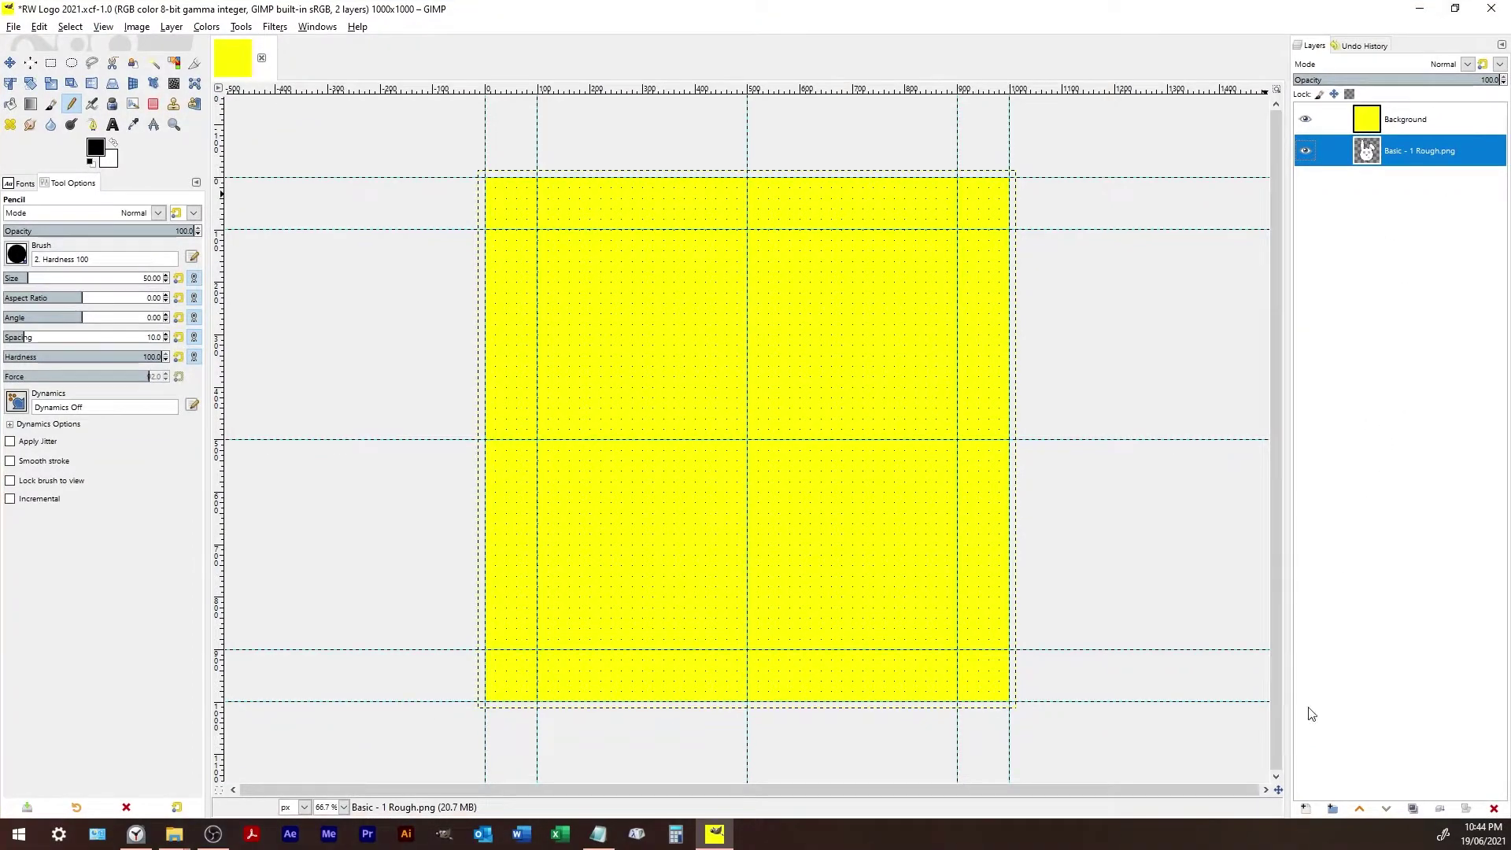
# - Create a layer group holding the Background and Basic - 1 Rough.png layers, and toggle the group's visibility off and on
pyautogui.click(1333, 809)
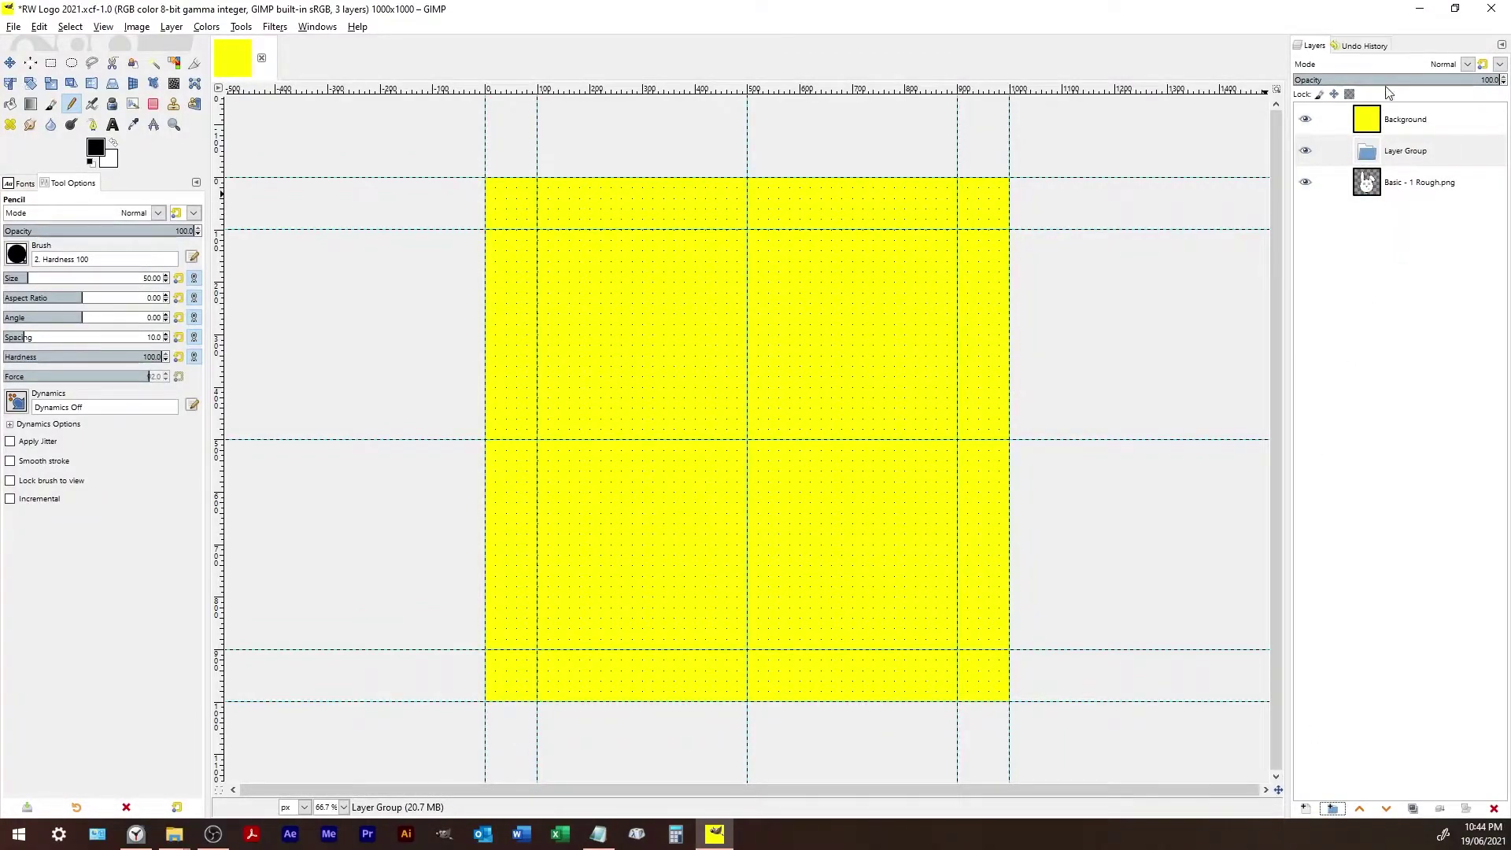
pyautogui.moveTo(1381, 125)
pyautogui.mouseDown()
pyautogui.moveTo(1400, 155)
pyautogui.moveTo(1399, 123)
pyautogui.mouseUp()
pyautogui.moveTo(1401, 175); pyautogui.dragTo(1312, 135)
pyautogui.click(1391, 119)
pyautogui.click(1344, 118)
pyautogui.click(1344, 118)
pyautogui.click(1305, 121)
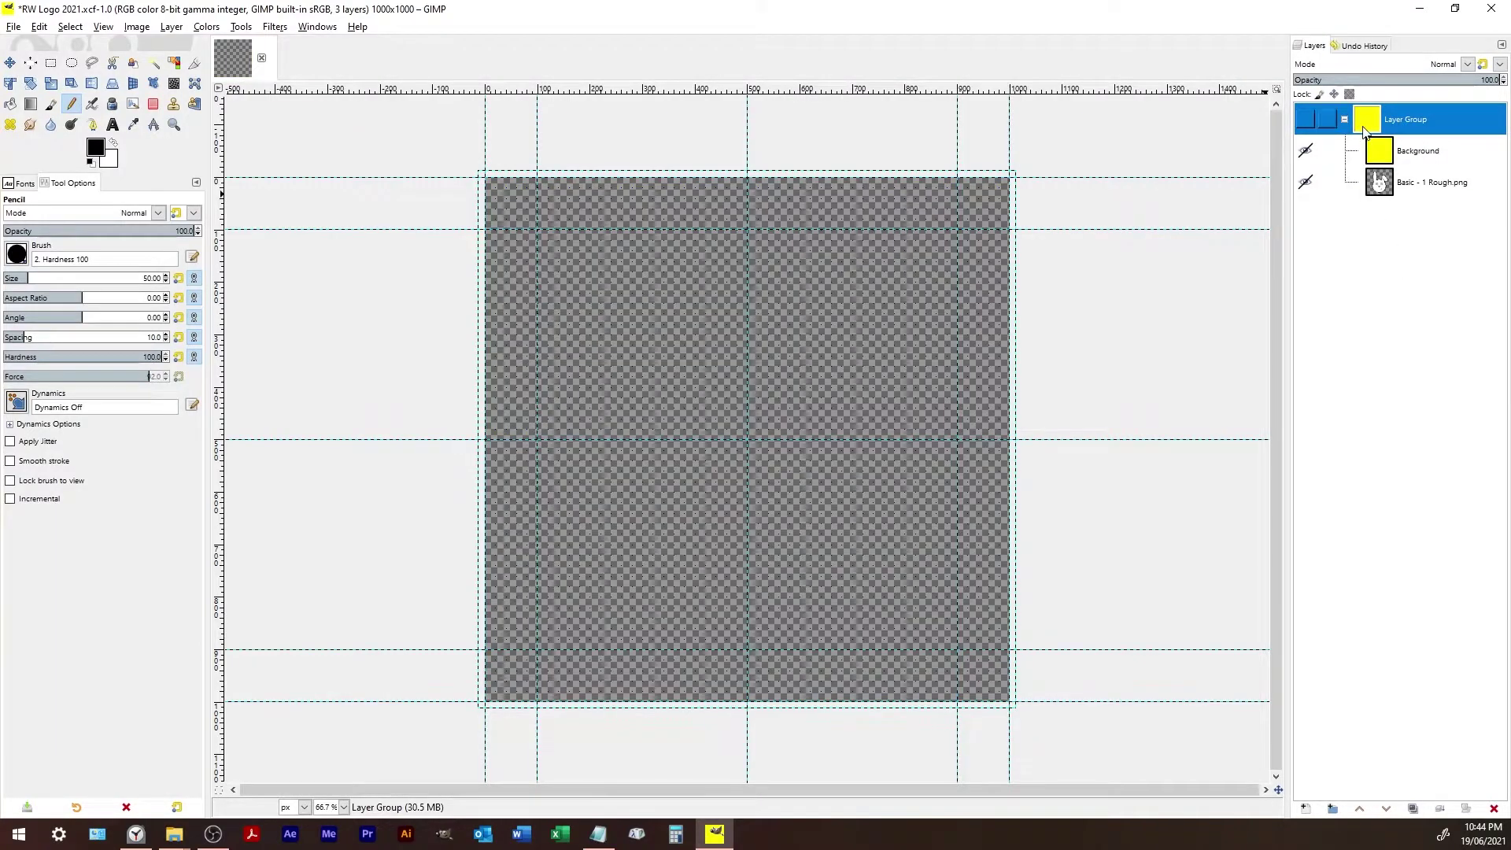
pyautogui.click(1305, 122)
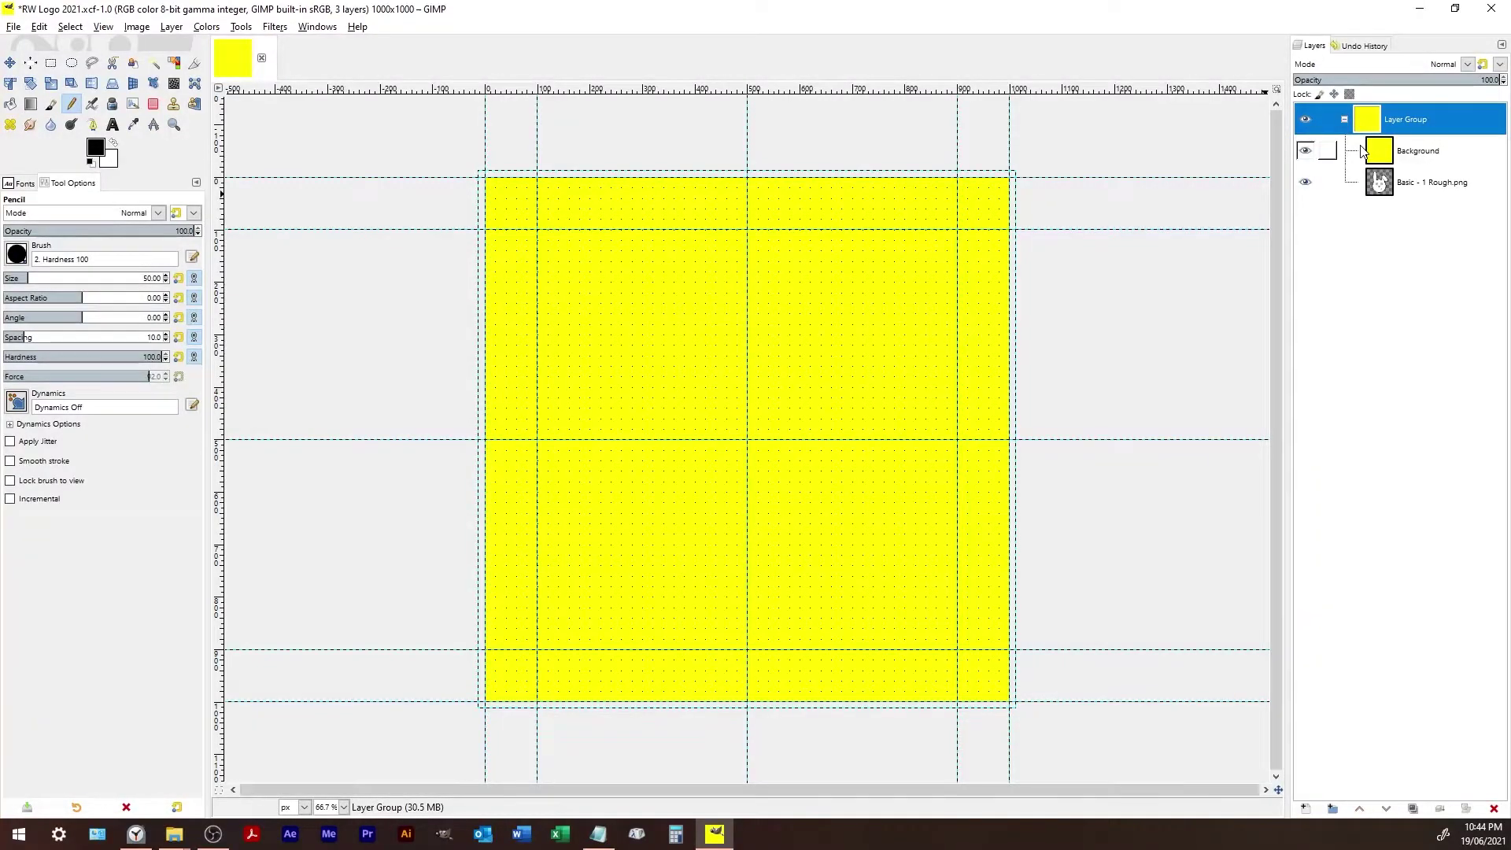
# - Take the Background layer out of the group, place it above, and rename the group Original
pyautogui.moveTo(1391, 155); pyautogui.dragTo(1400, 116)
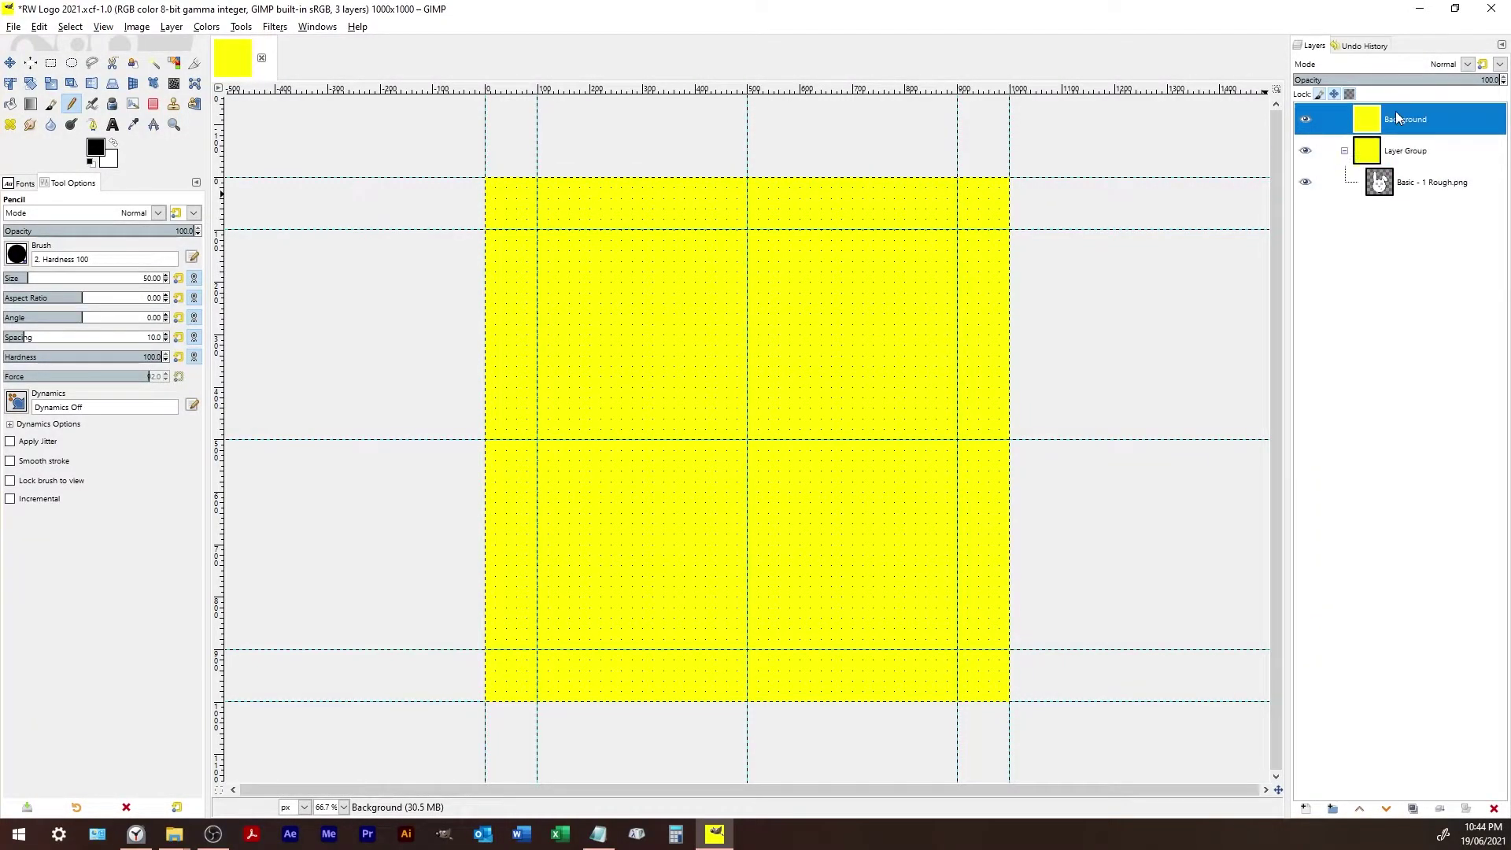
pyautogui.doubleClick(1403, 149)
pyautogui.write('Original')
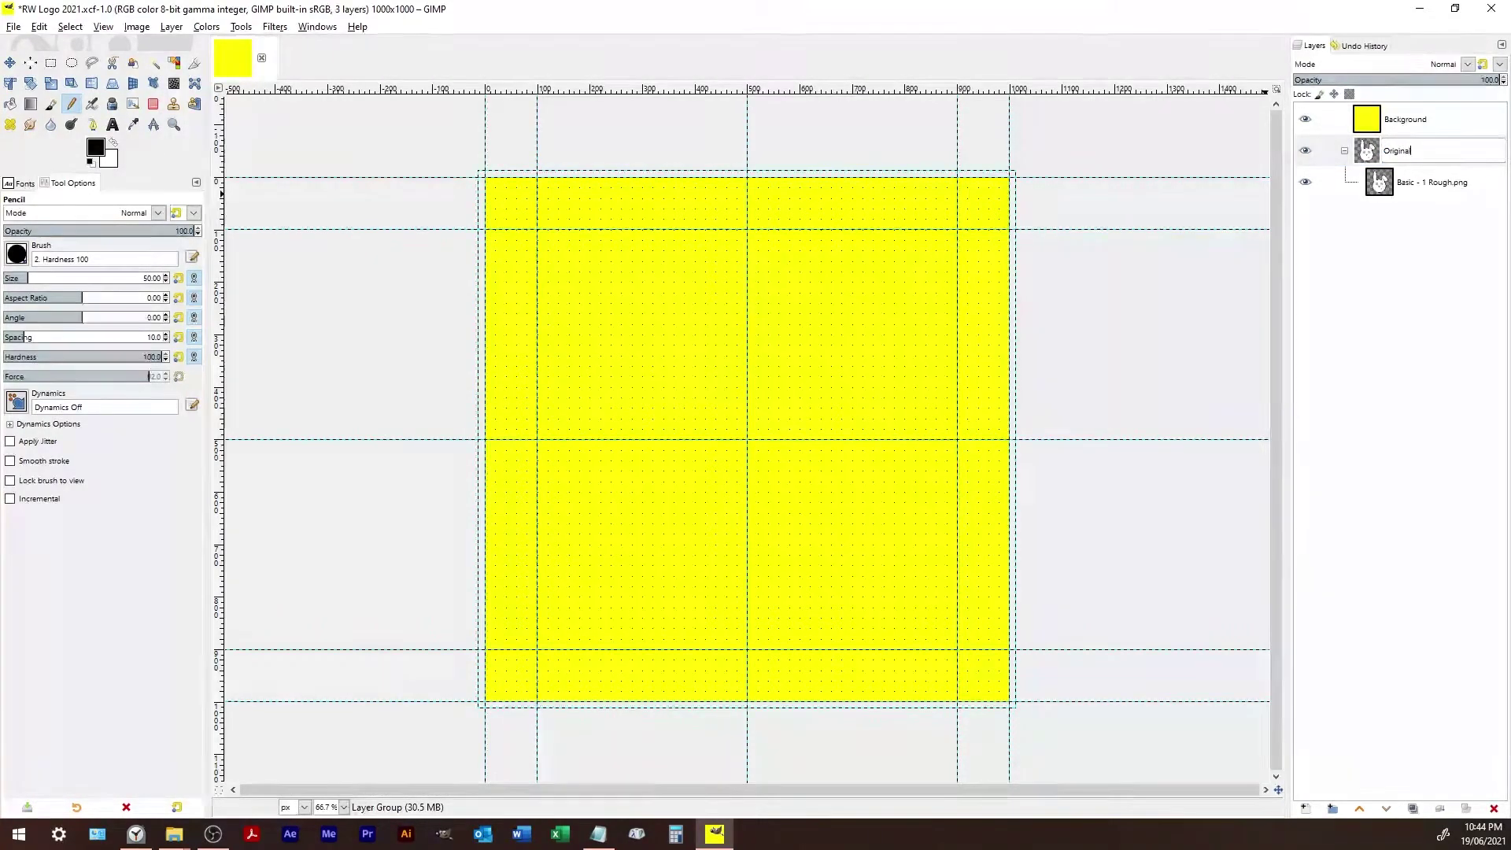
pyautogui.press('Return')
# - Lock the pixels and the position of the Basic - 1 Rough.png layer inside the Original group
pyautogui.click(1416, 184)
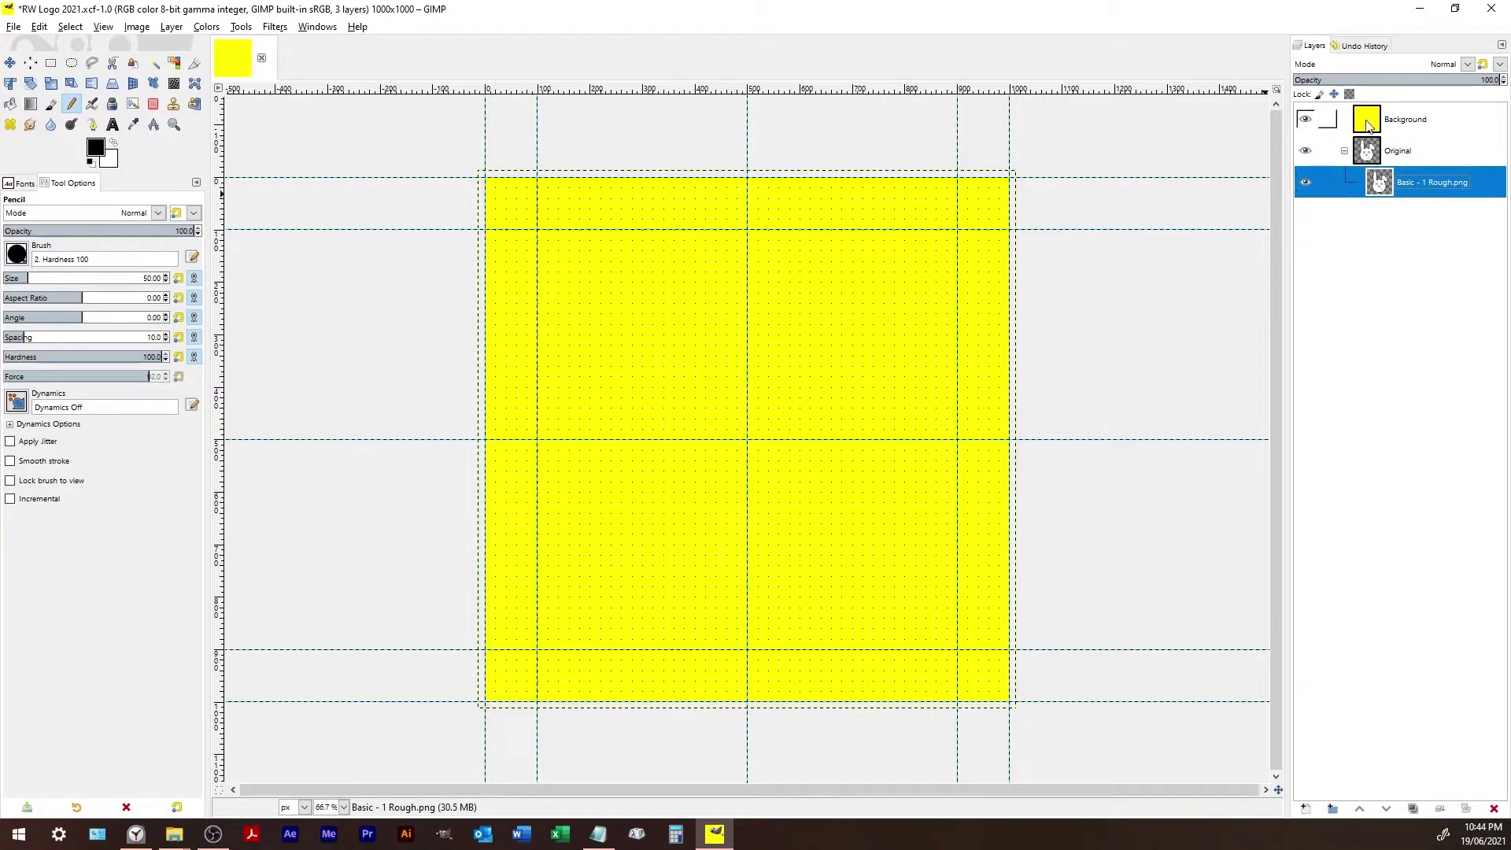
pyautogui.click(1319, 94)
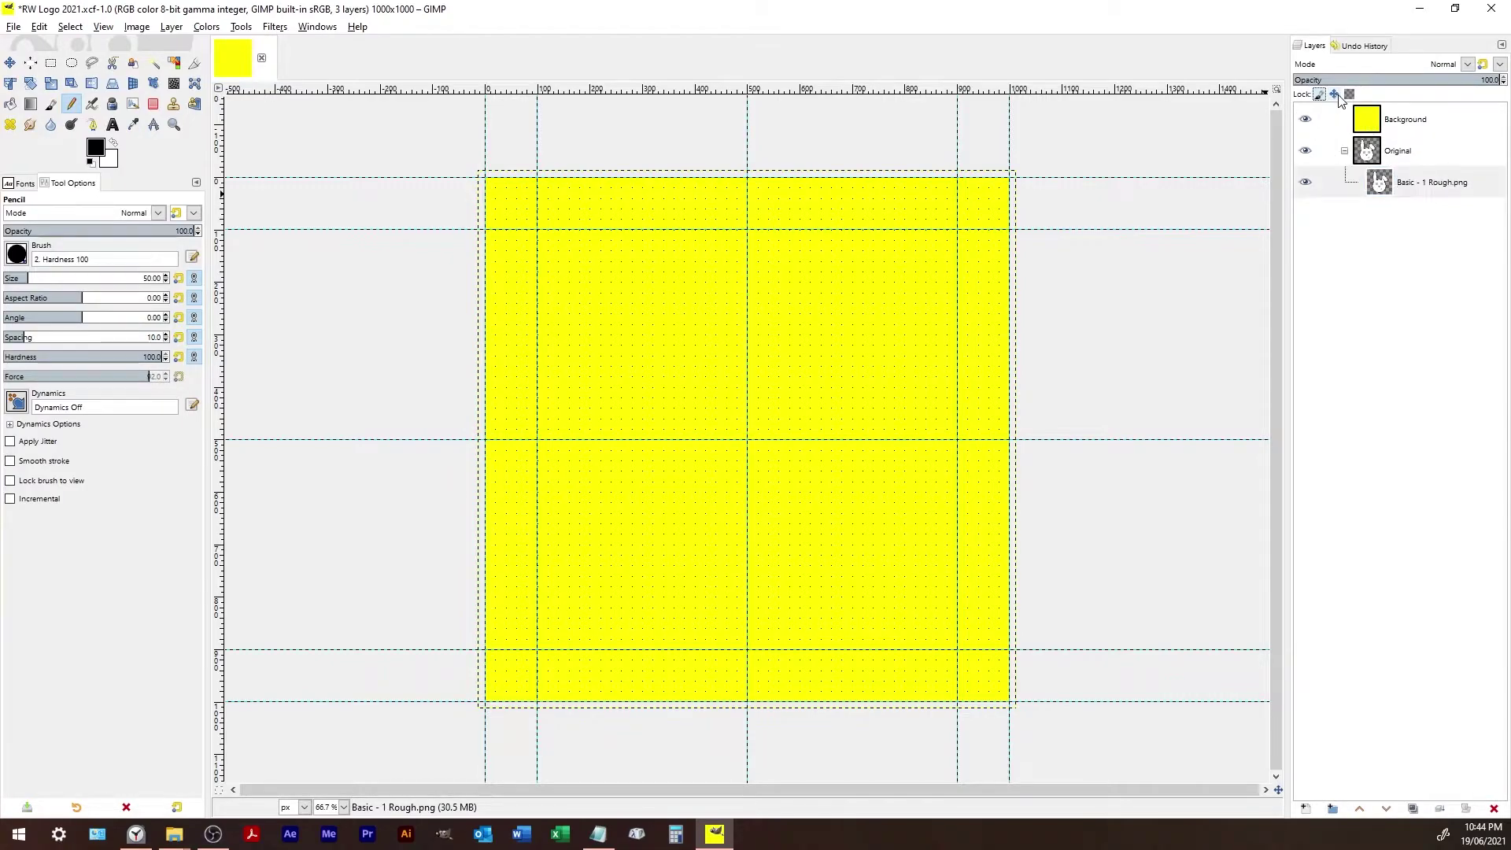
pyautogui.click(1392, 151)
pyautogui.click(1419, 187)
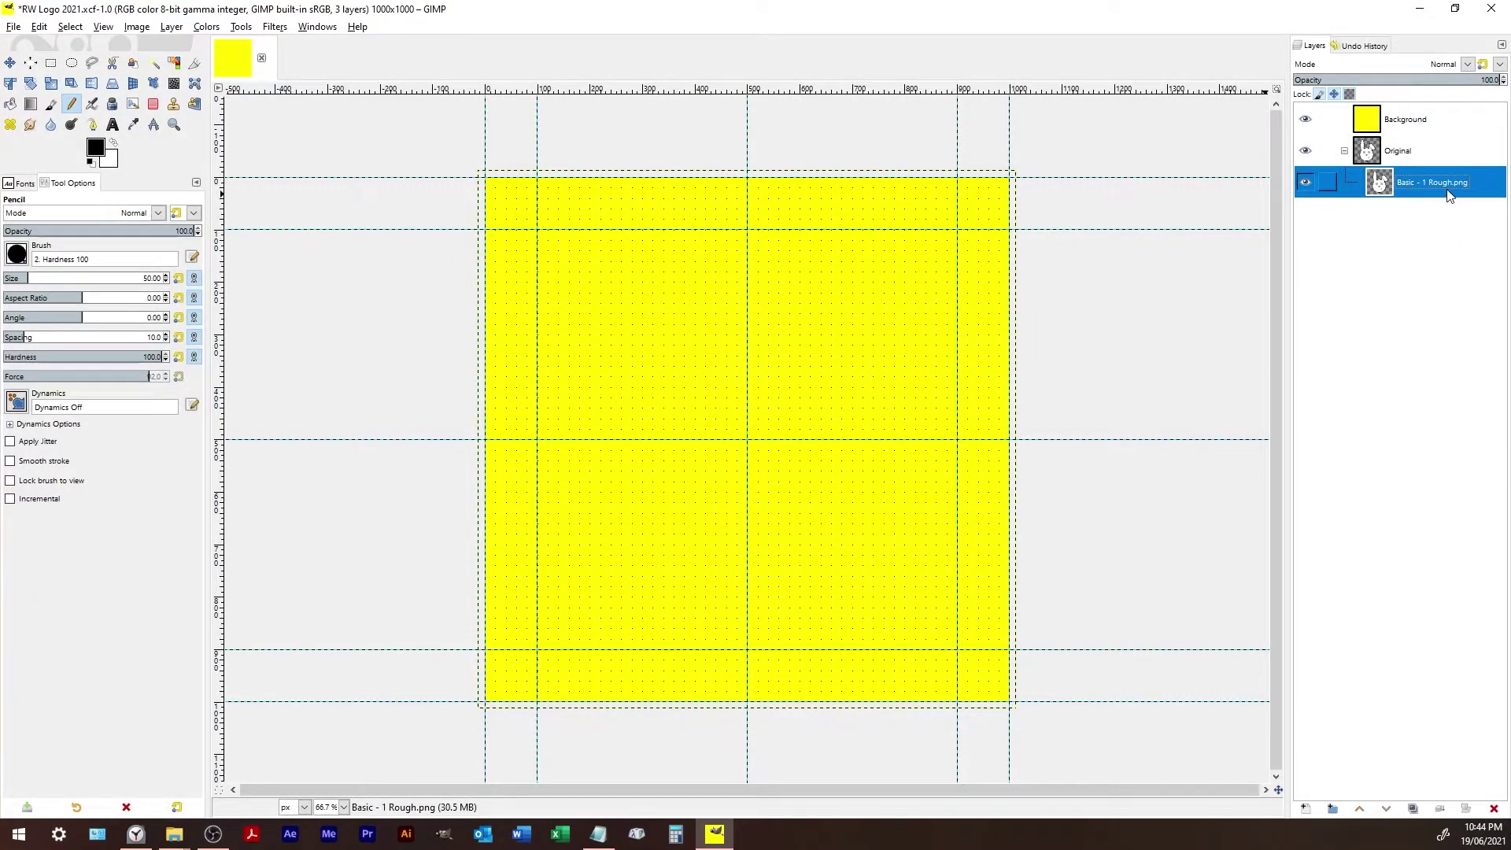
# - Duplicate the Basic - 1 Rough.png layer and place the copy outside the group, above Background
pyautogui.click(1412, 808)
pyautogui.moveTo(1404, 183)
pyautogui.mouseDown()
pyautogui.moveTo(1403, 114)
pyautogui.moveTo(1409, 185)
pyautogui.mouseUp()
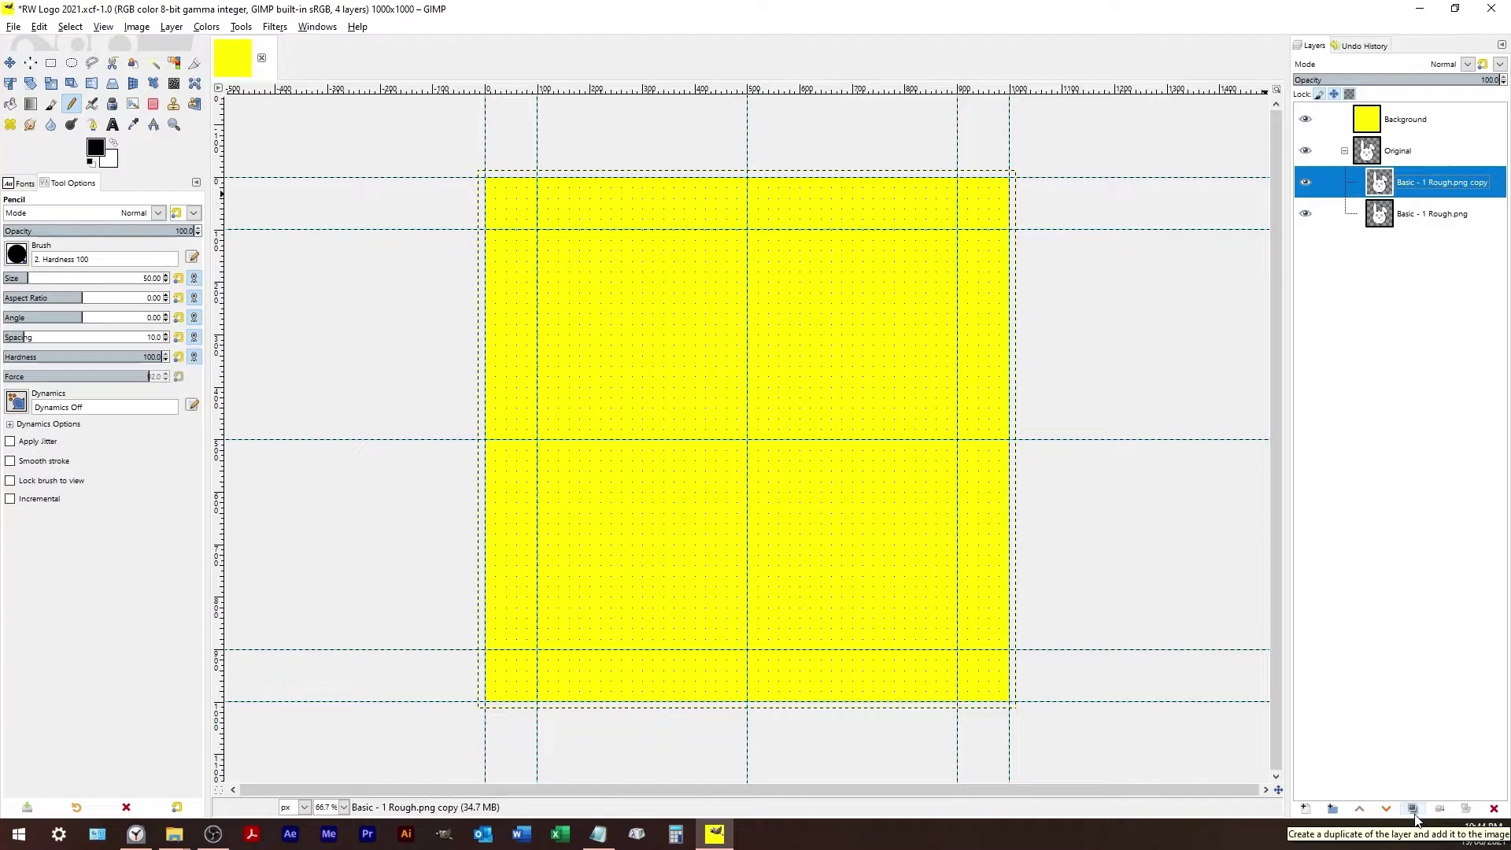
pyautogui.moveTo(1327, 183); pyautogui.dragTo(1407, 110)
# - Hide the Original group and collapse it in the layer stack
pyautogui.click(1412, 181)
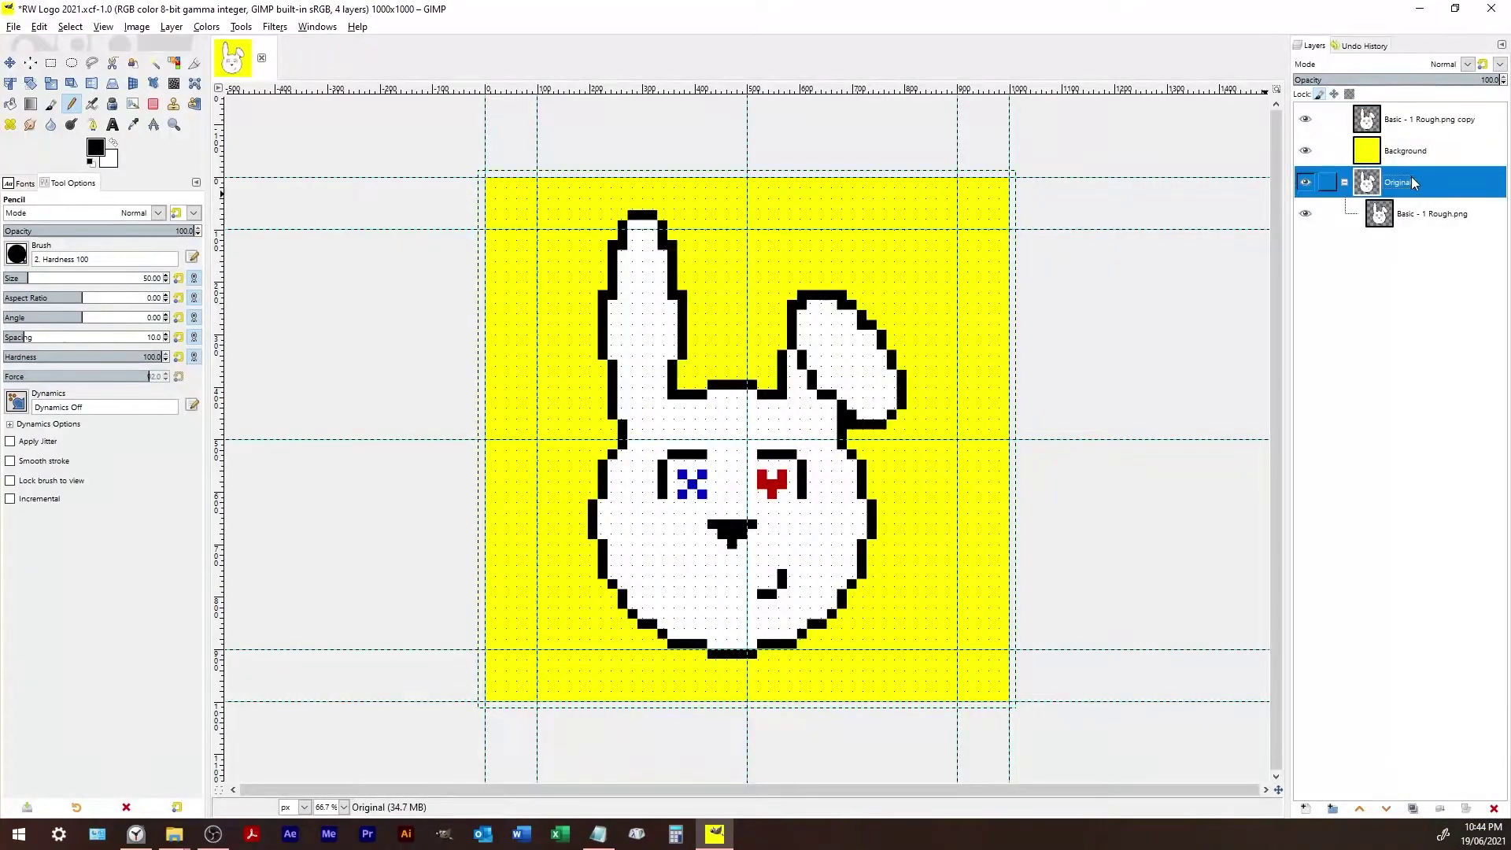
pyautogui.click(1305, 182)
pyautogui.click(1344, 182)
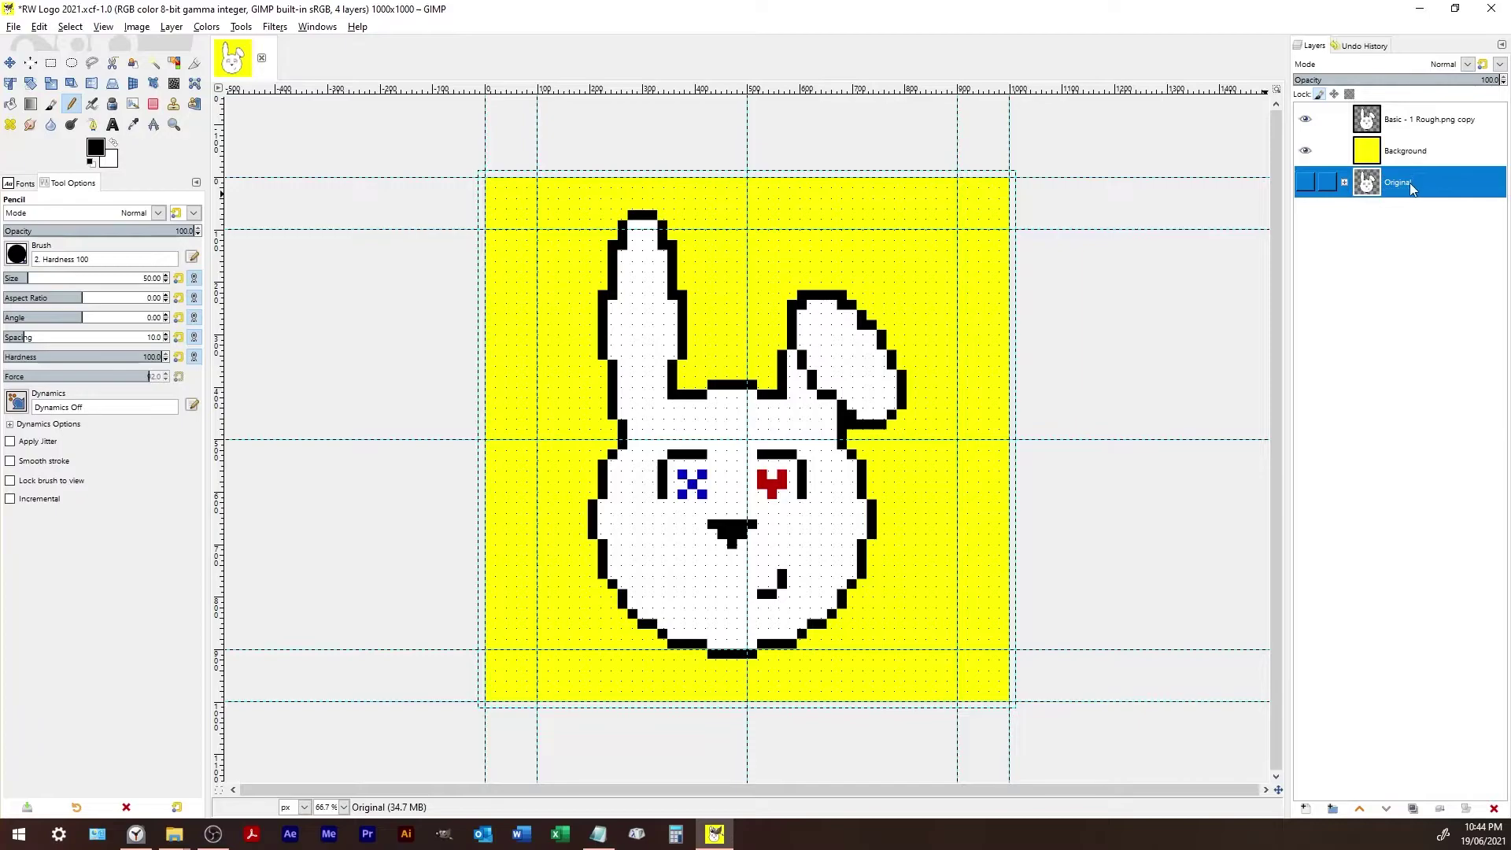
# - Switch to the Move tool and unlock the position and pixels of the Basic - 1 Rough.png copy layer
pyautogui.click(1416, 119)
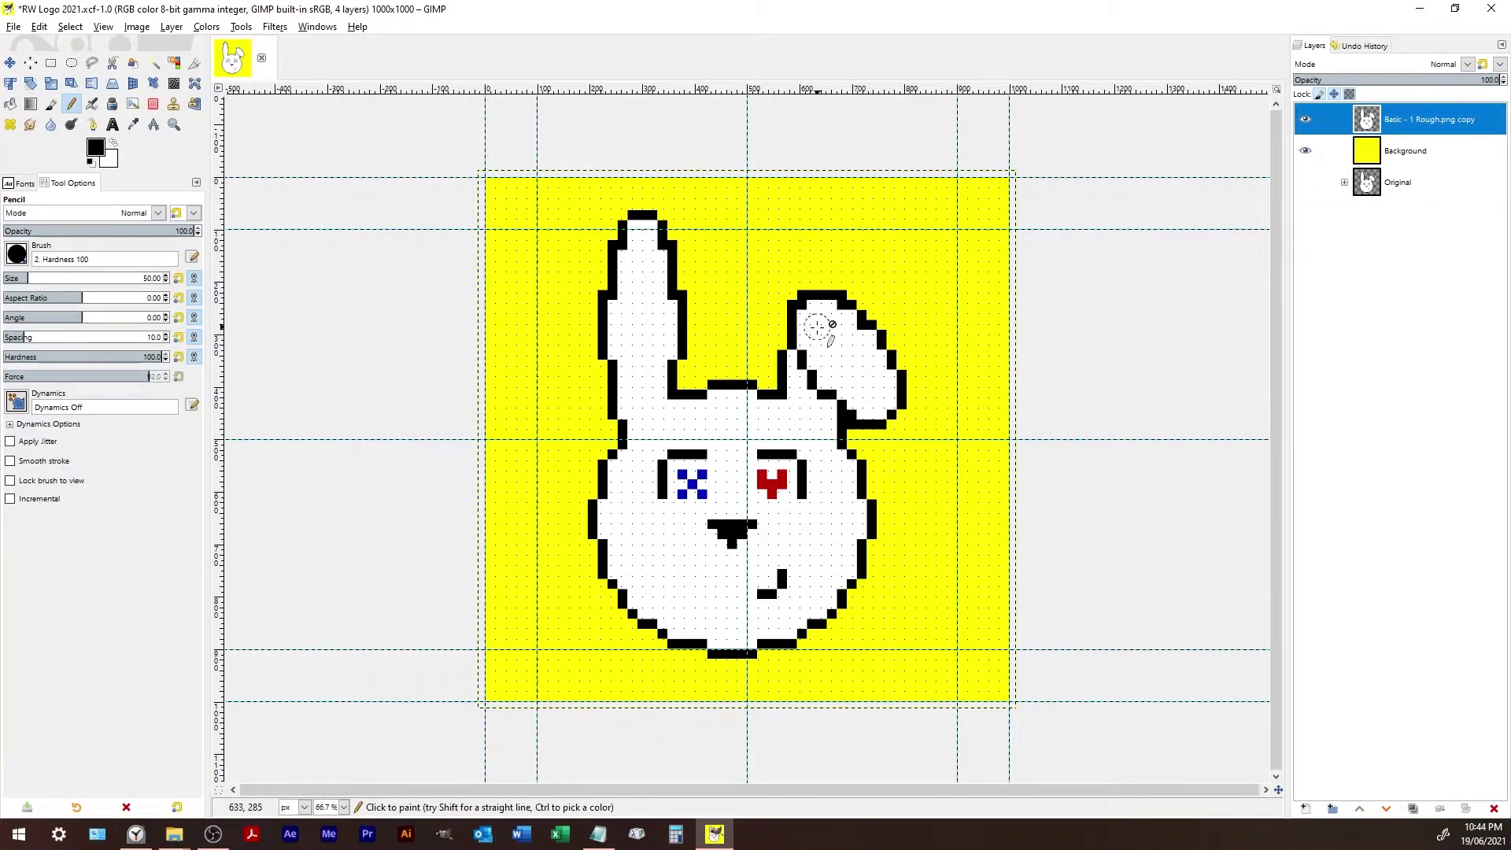
pyautogui.click(9, 62)
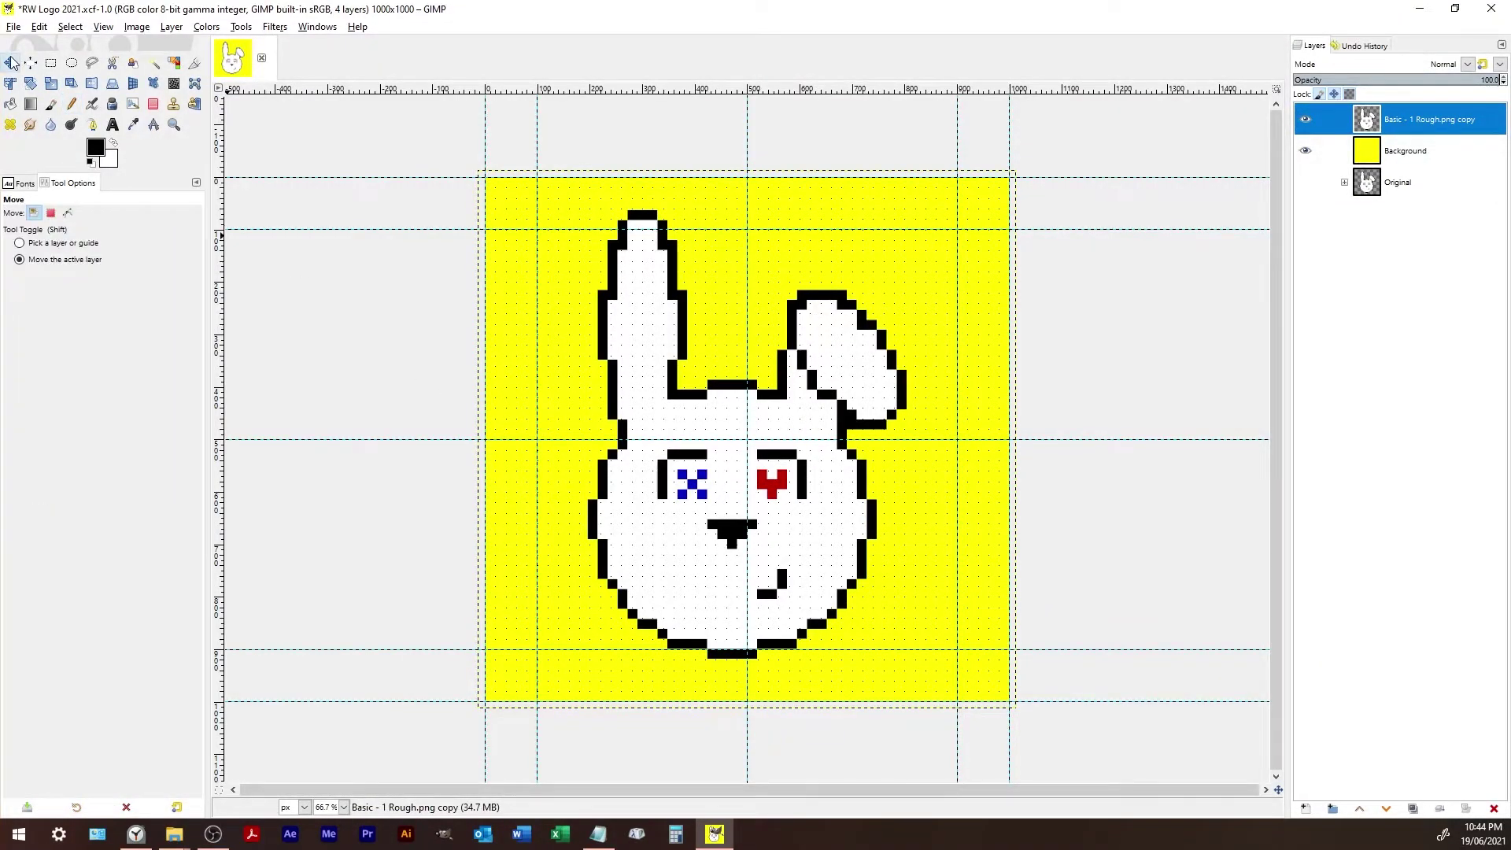
pyautogui.click(1335, 94)
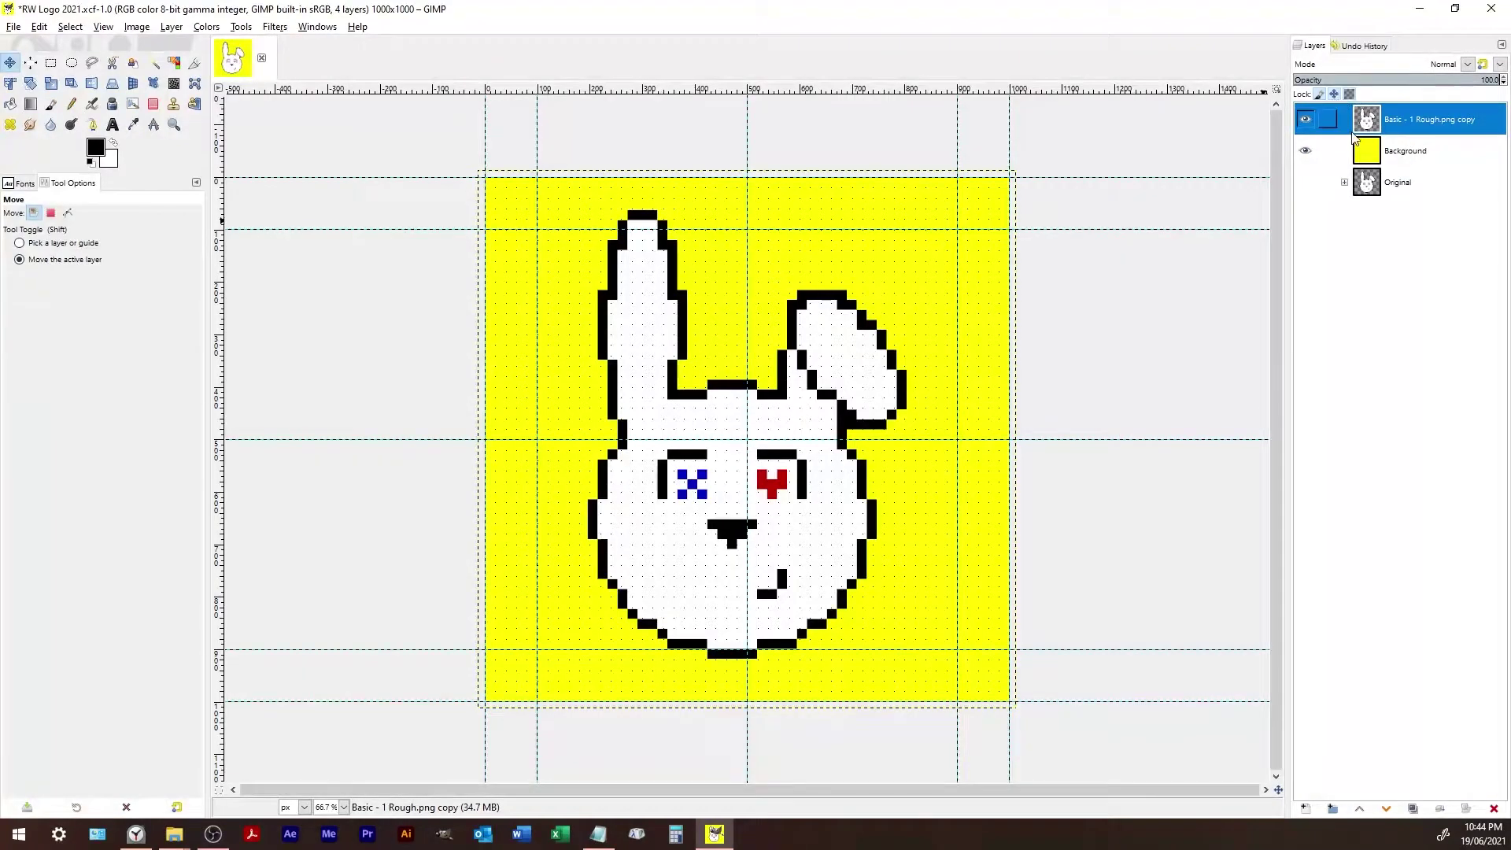
pyautogui.click(1319, 94)
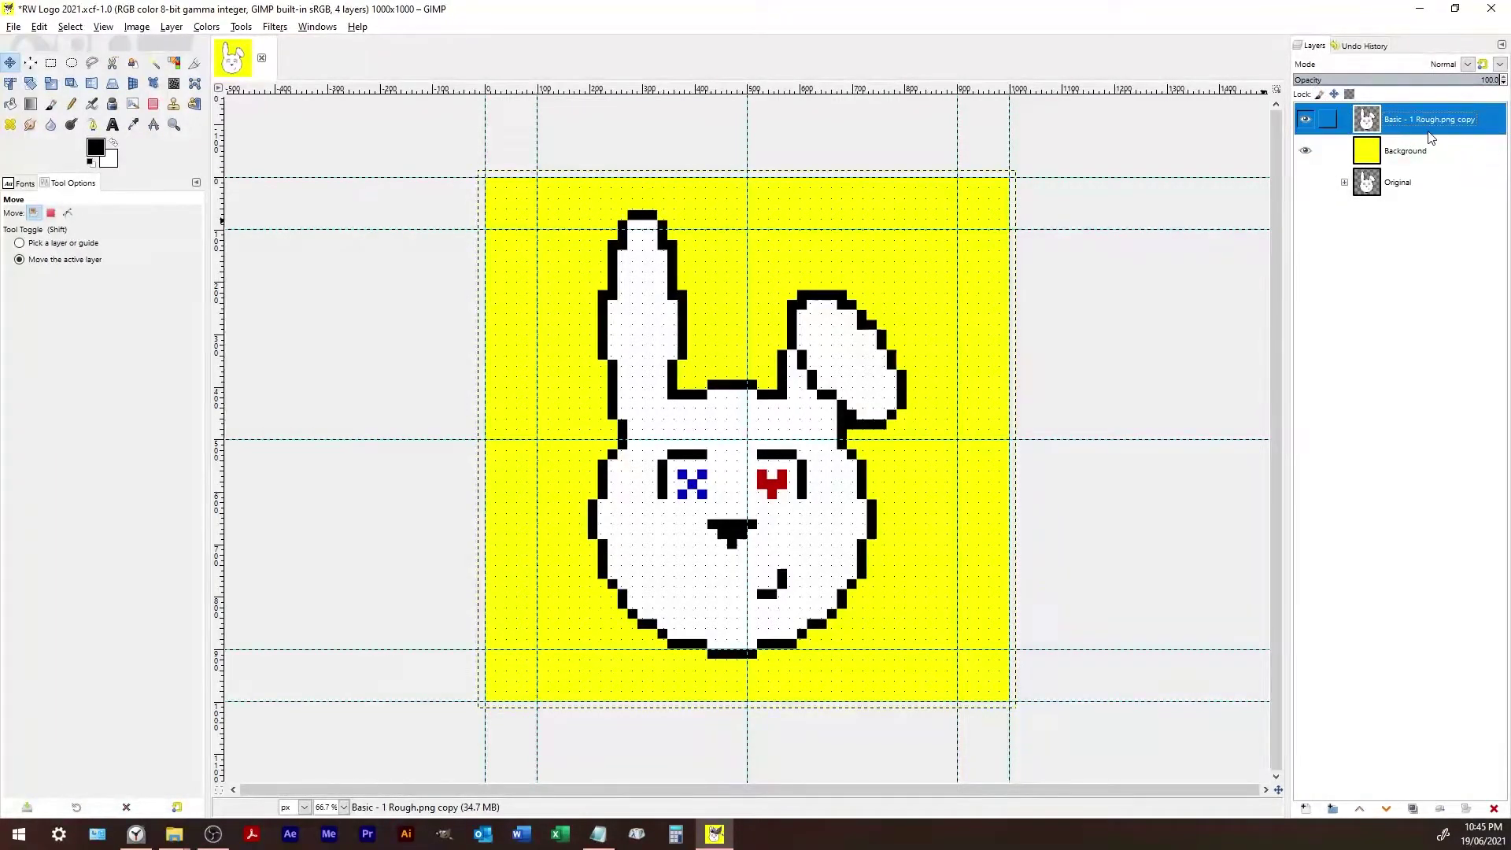
# - Rename the Basic - 1 Rough.png copy layer as RW original
pyautogui.doubleClick(1420, 119)
pyautogui.write('RW')
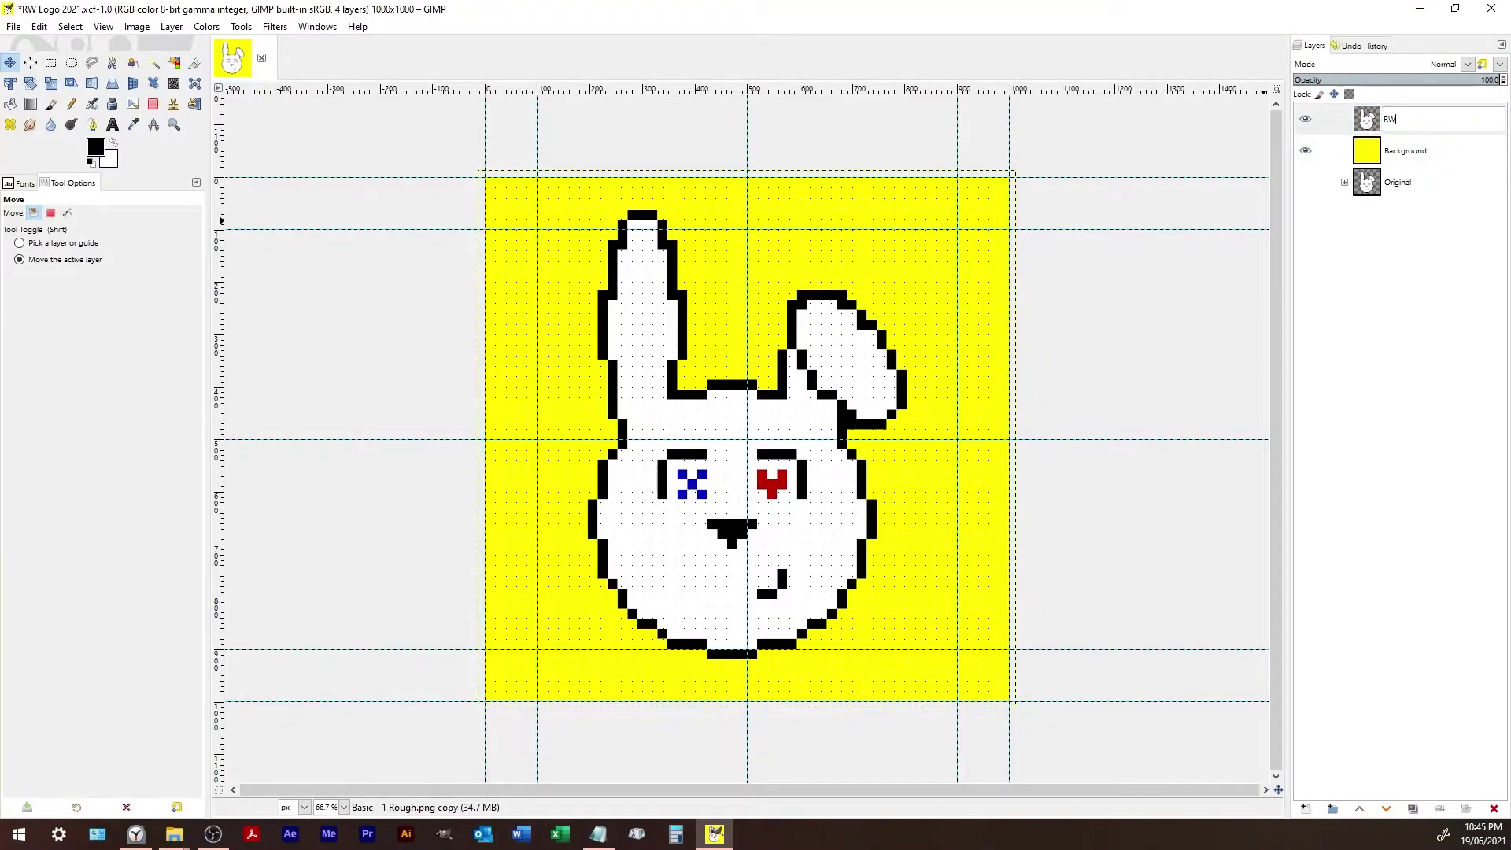
pyautogui.press('Return')
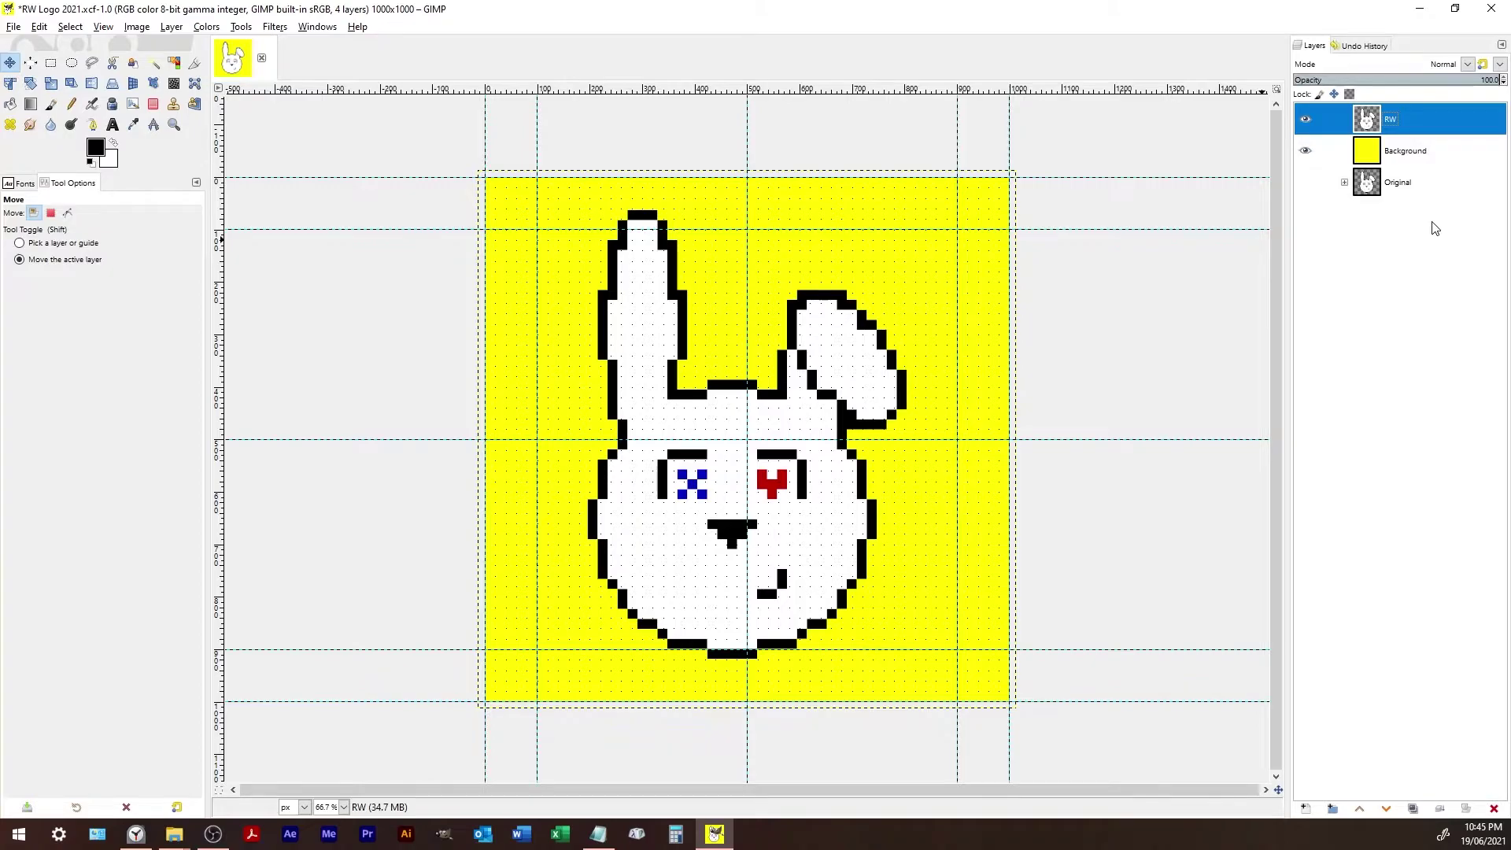
pyautogui.doubleClick(1391, 122)
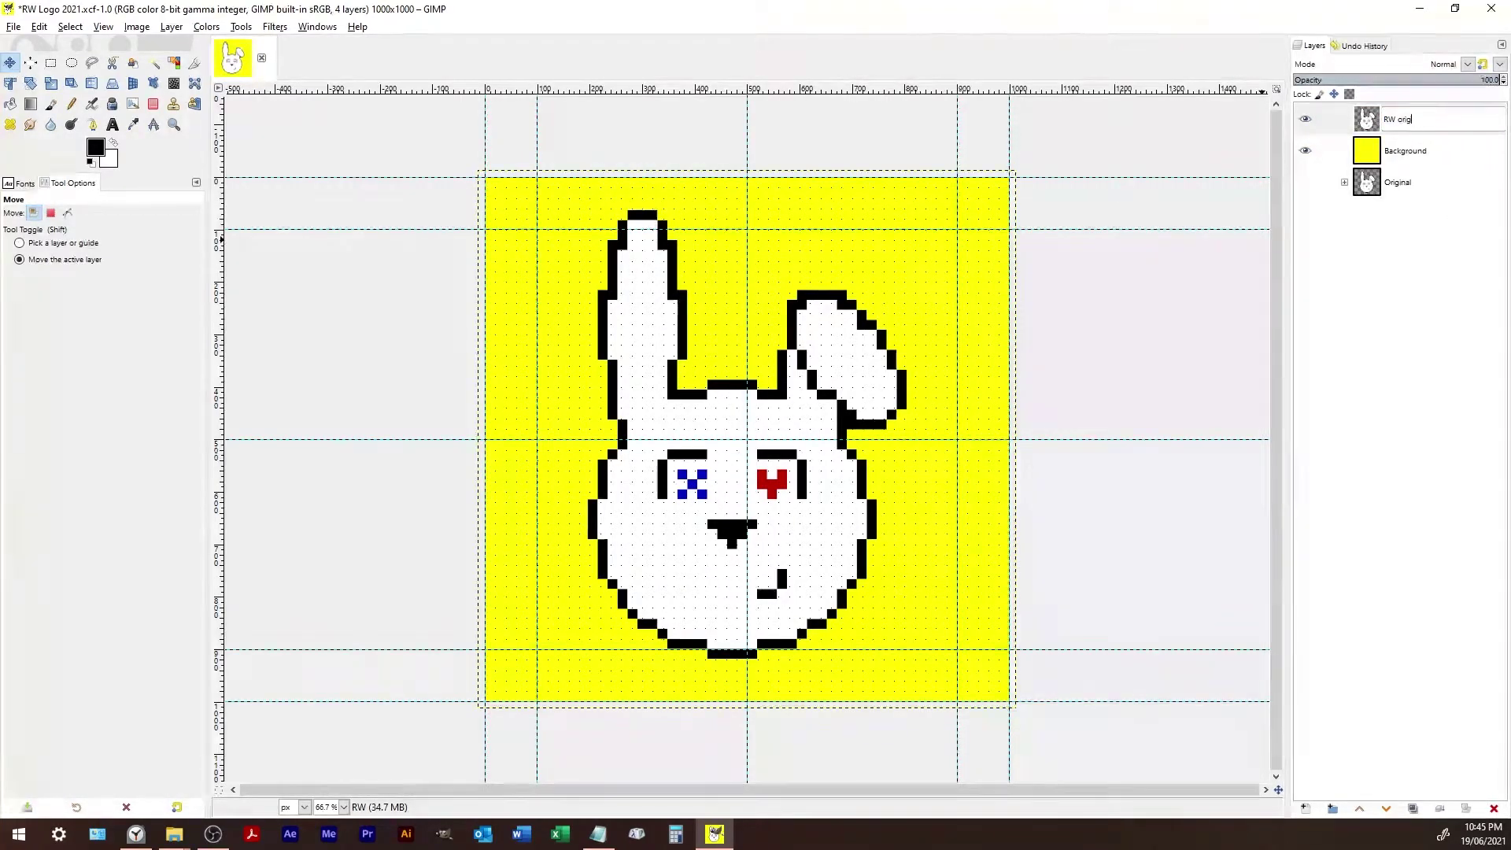
pyautogui.press('Return')
pyautogui.doubleClick(1418, 122)
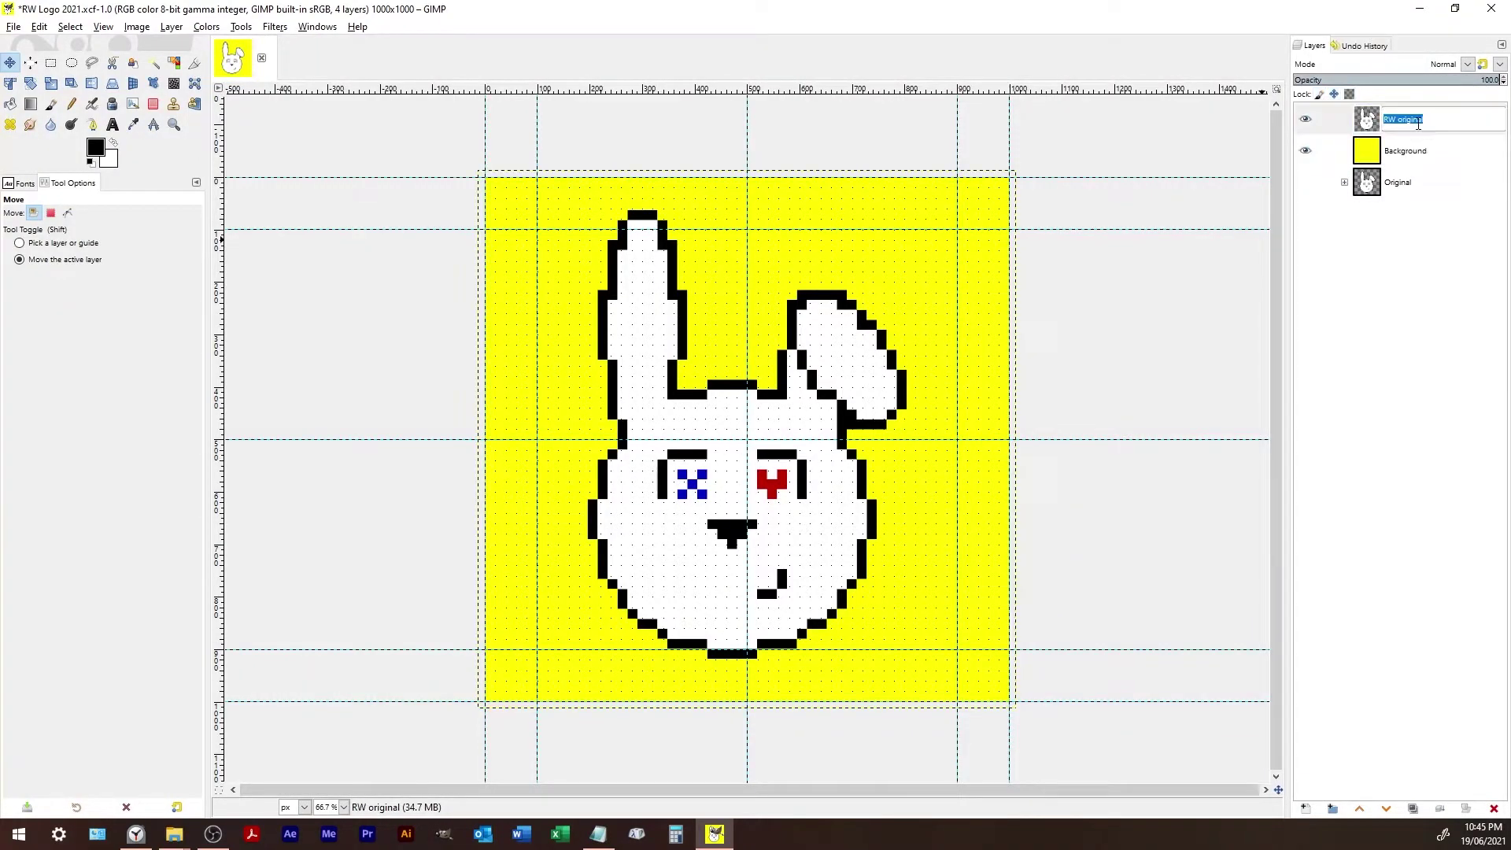
pyautogui.click(1429, 292)
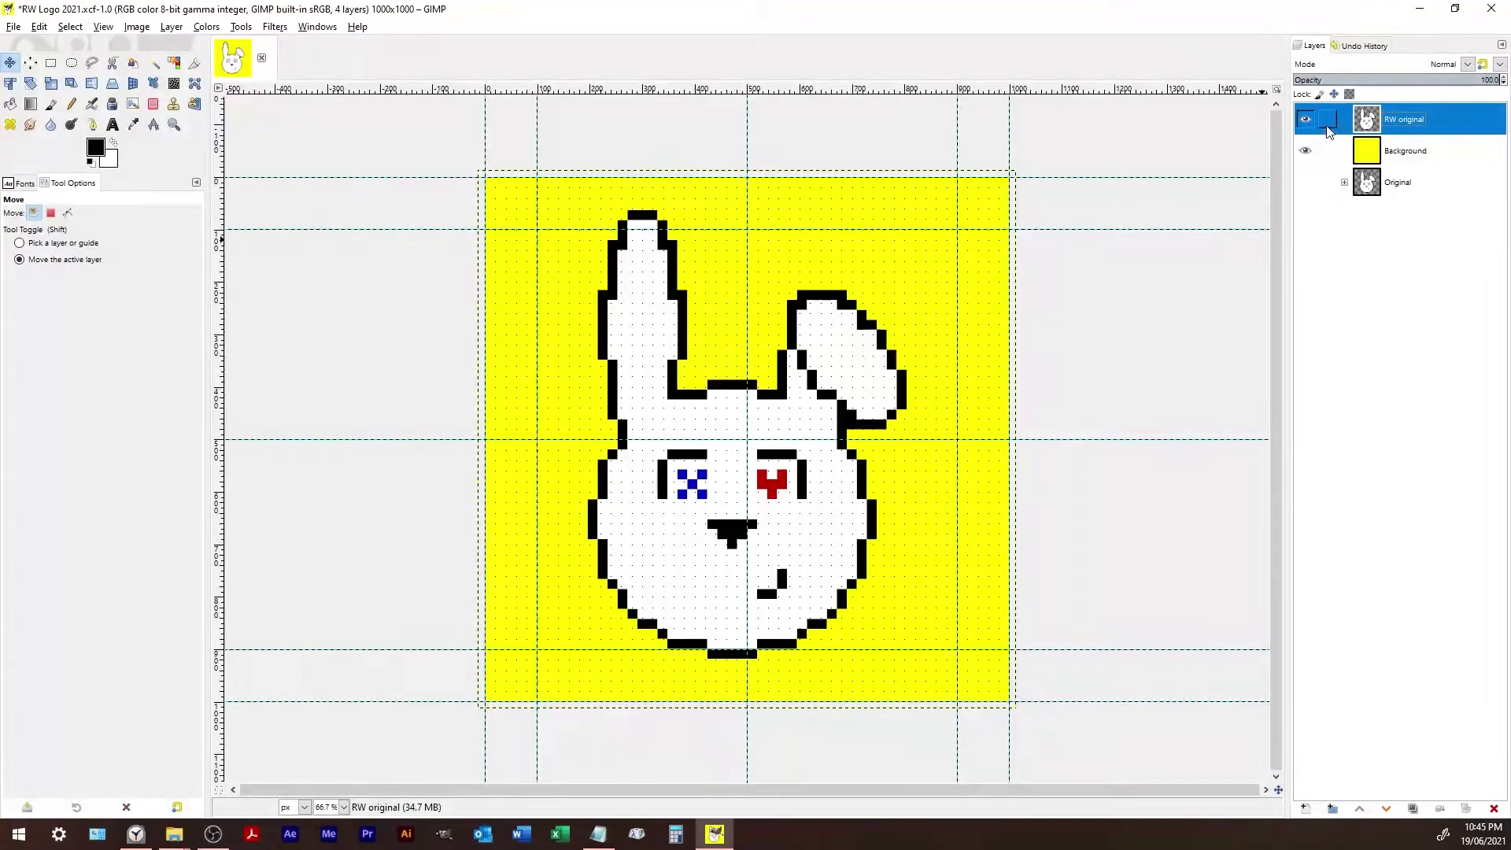
# - Link the RW original and Background layers together and unlink them again
pyautogui.click(1327, 151)
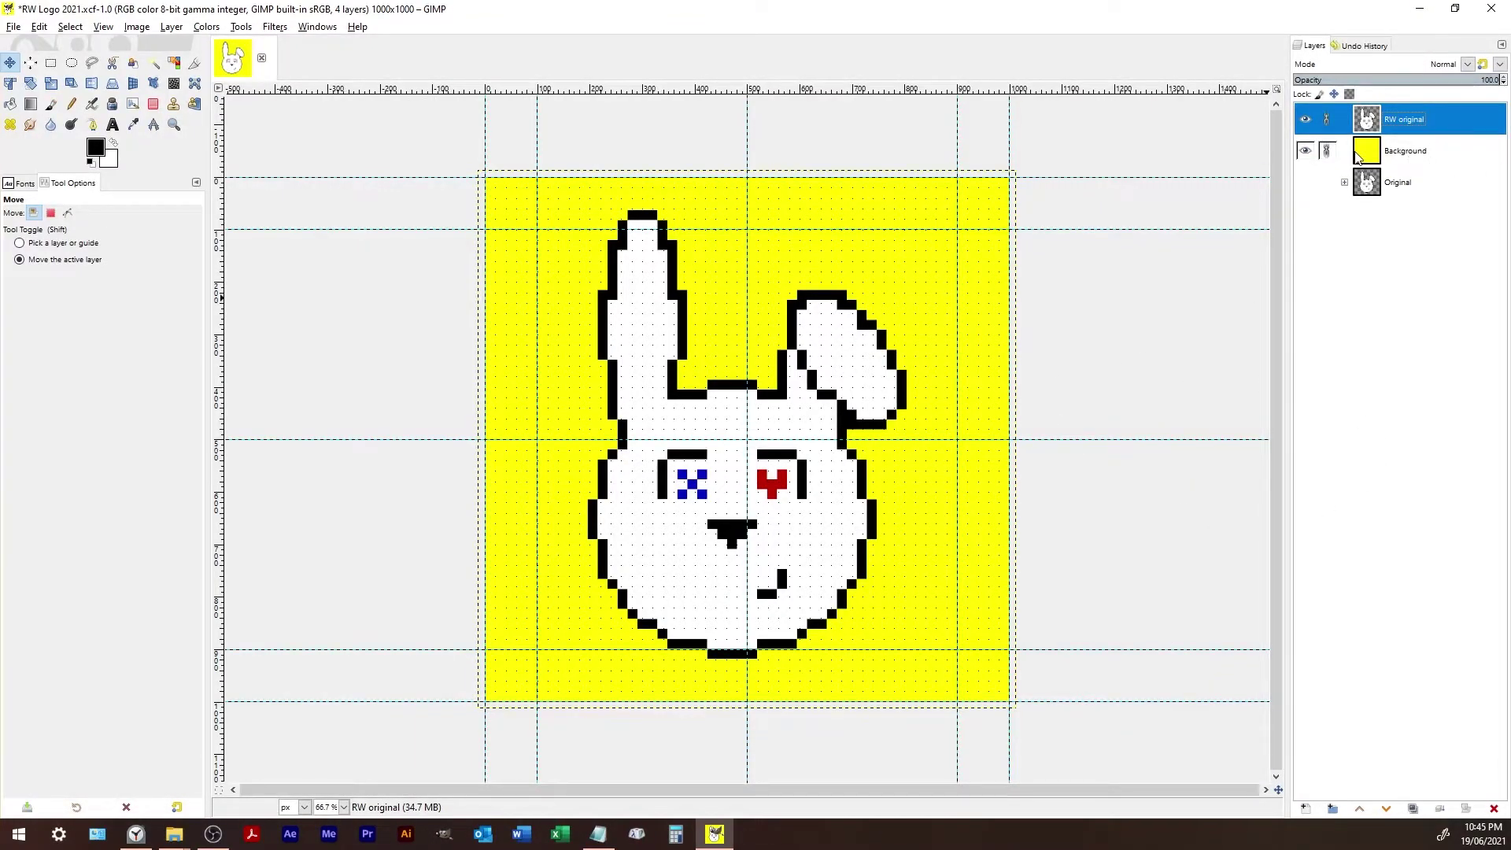
pyautogui.click(1326, 119)
pyautogui.click(1327, 119)
# - Reposition the RW original layer with the Move tool so its boundary surrounds the canvas
pyautogui.moveTo(766, 507)
pyautogui.mouseDown()
pyautogui.moveTo(758, 429)
pyautogui.moveTo(843, 462)
pyautogui.moveTo(759, 492)
pyautogui.moveTo(826, 536)
pyautogui.moveTo(822, 474)
pyautogui.moveTo(787, 512)
pyautogui.moveTo(803, 562)
pyautogui.moveTo(613, 464)
pyautogui.moveTo(721, 485)
pyautogui.moveTo(772, 518)
pyautogui.mouseUp()
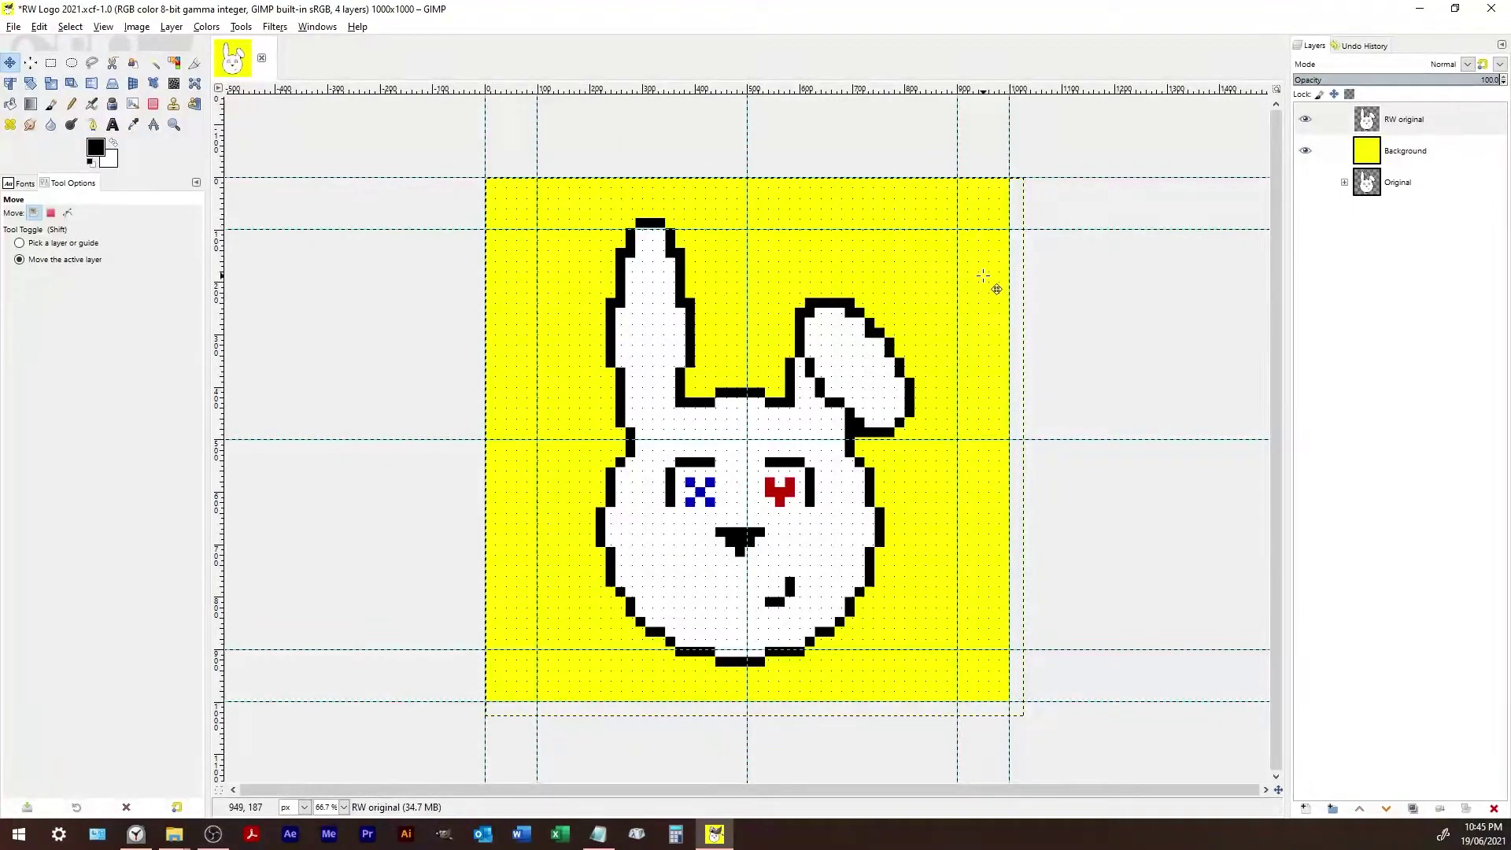
pyautogui.click(304, 808)
pyautogui.click(302, 819)
pyautogui.moveTo(795, 417)
pyautogui.mouseDown()
pyautogui.moveTo(735, 318)
pyautogui.moveTo(675, 425)
pyautogui.moveTo(787, 415)
pyautogui.mouseUp()
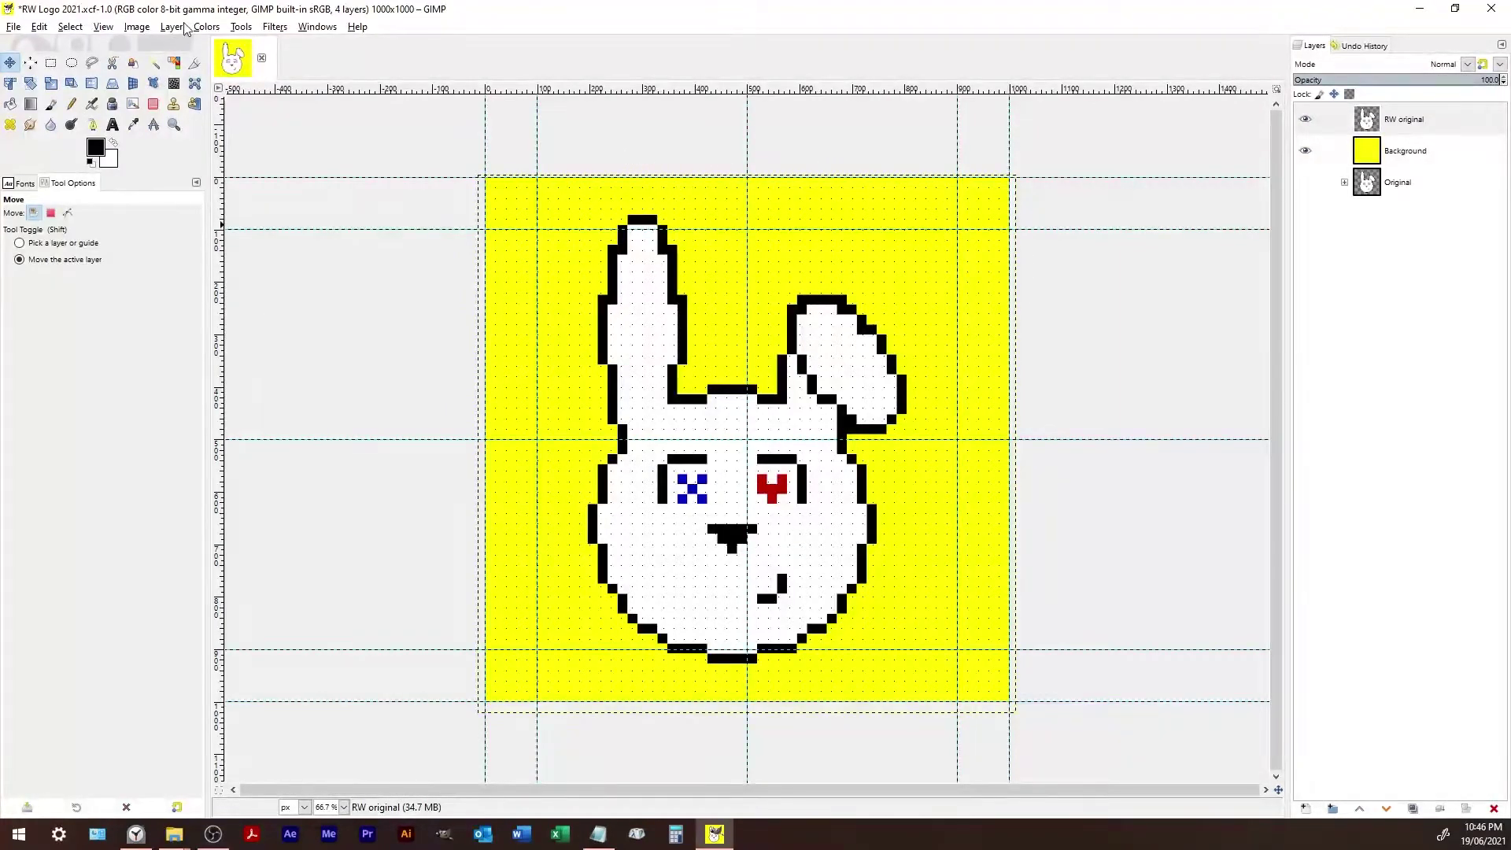
# - Crop the whole image to 824 × 921 px at position 117, 33, and undo the crop
pyautogui.click(194, 64)
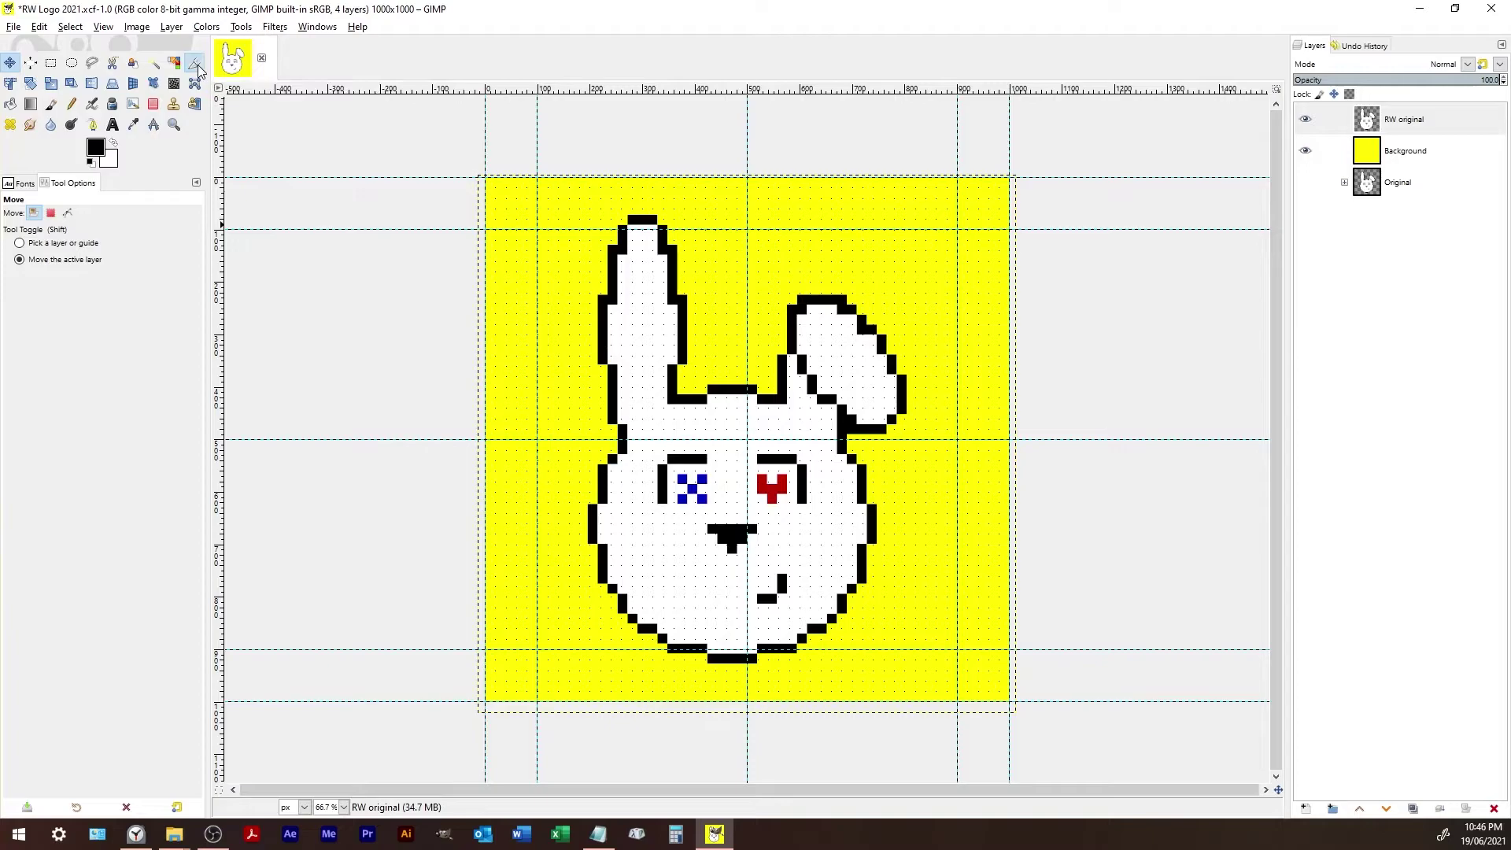
pyautogui.moveTo(546, 195); pyautogui.dragTo(979, 676)
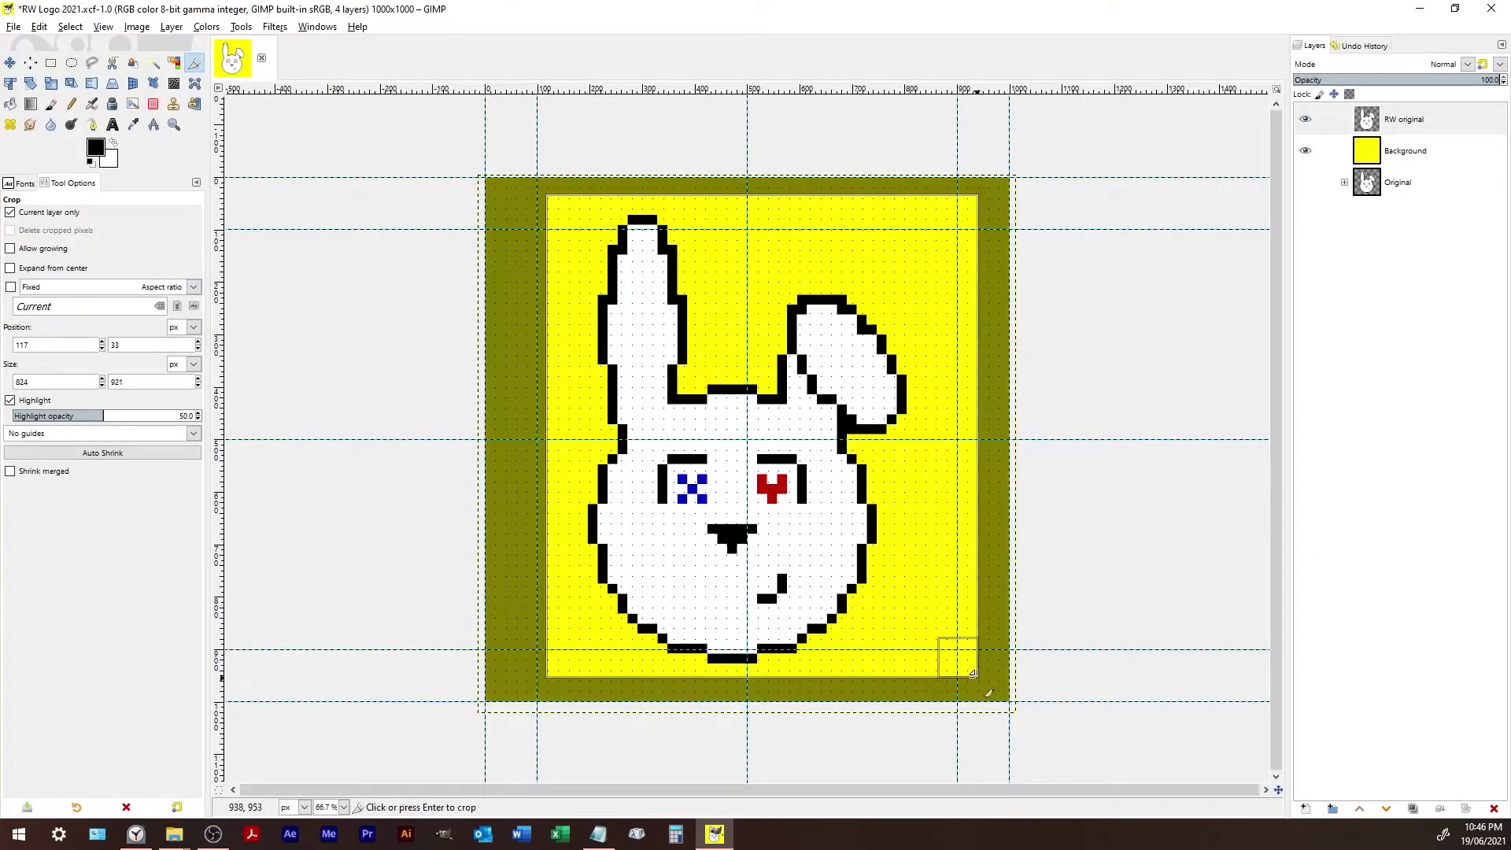
pyautogui.click(10, 213)
pyautogui.click(580, 209)
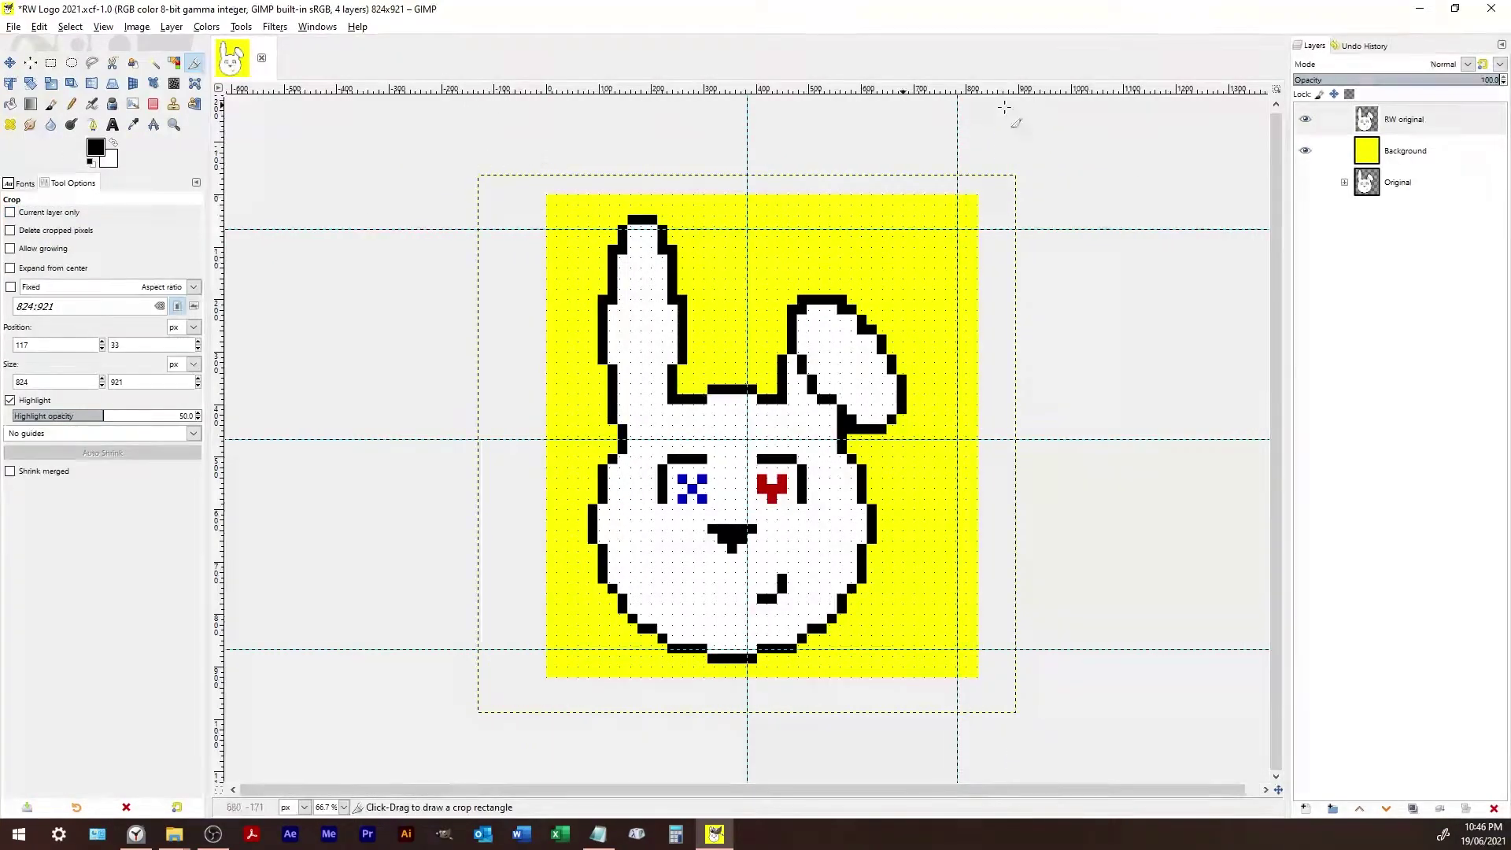
pyautogui.hotkey('ctrl', 'z')
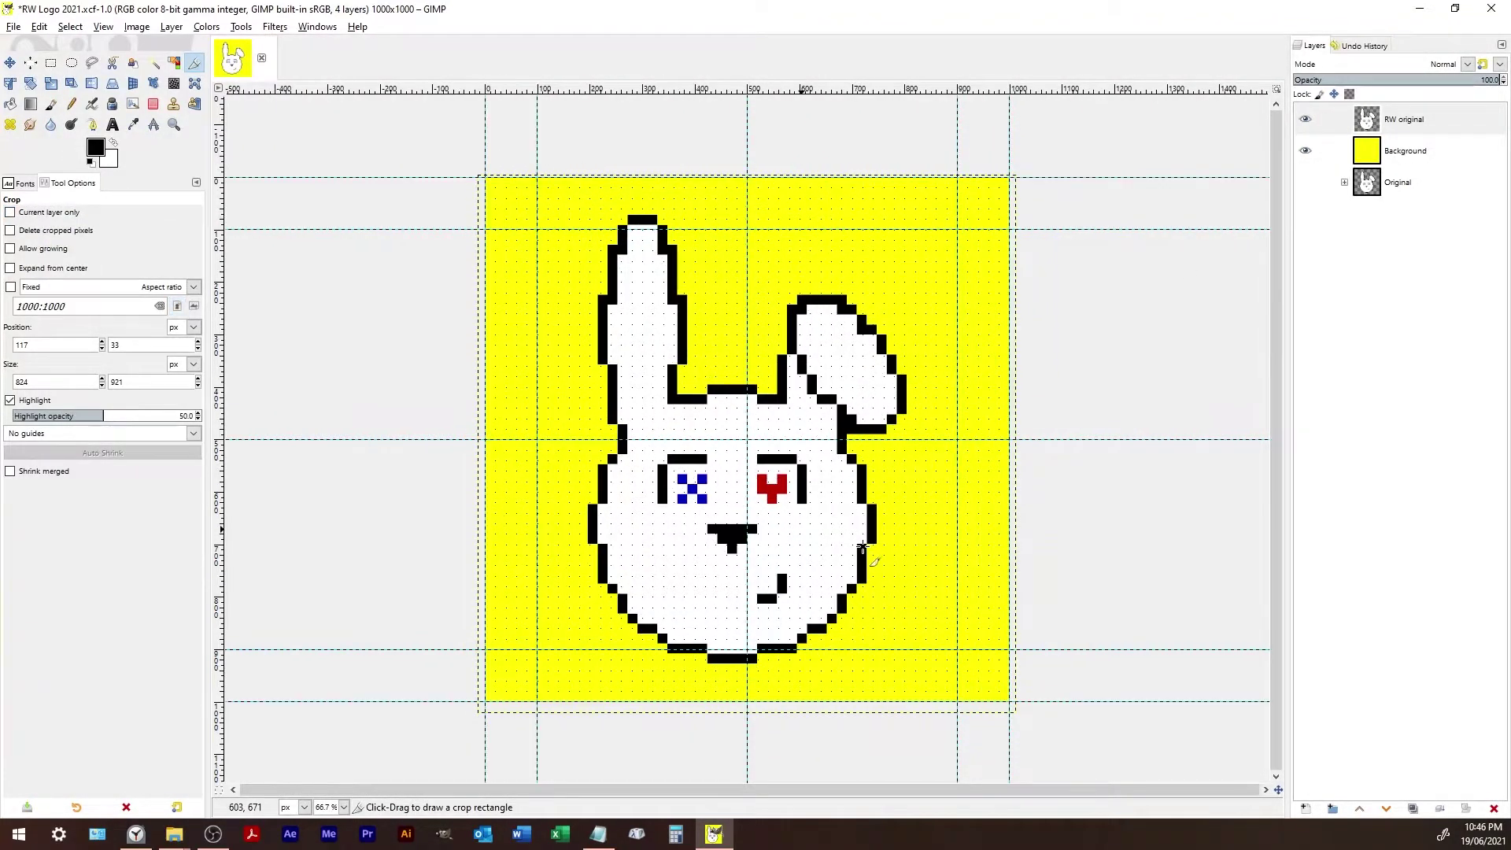
# - Restrict the crop to the current layer, frame the rabbit 633 px wide, and align the crop's upper edge with the tall ear at Y 72
pyautogui.click(10, 212)
pyautogui.moveTo(583, 194); pyautogui.dragTo(914, 677)
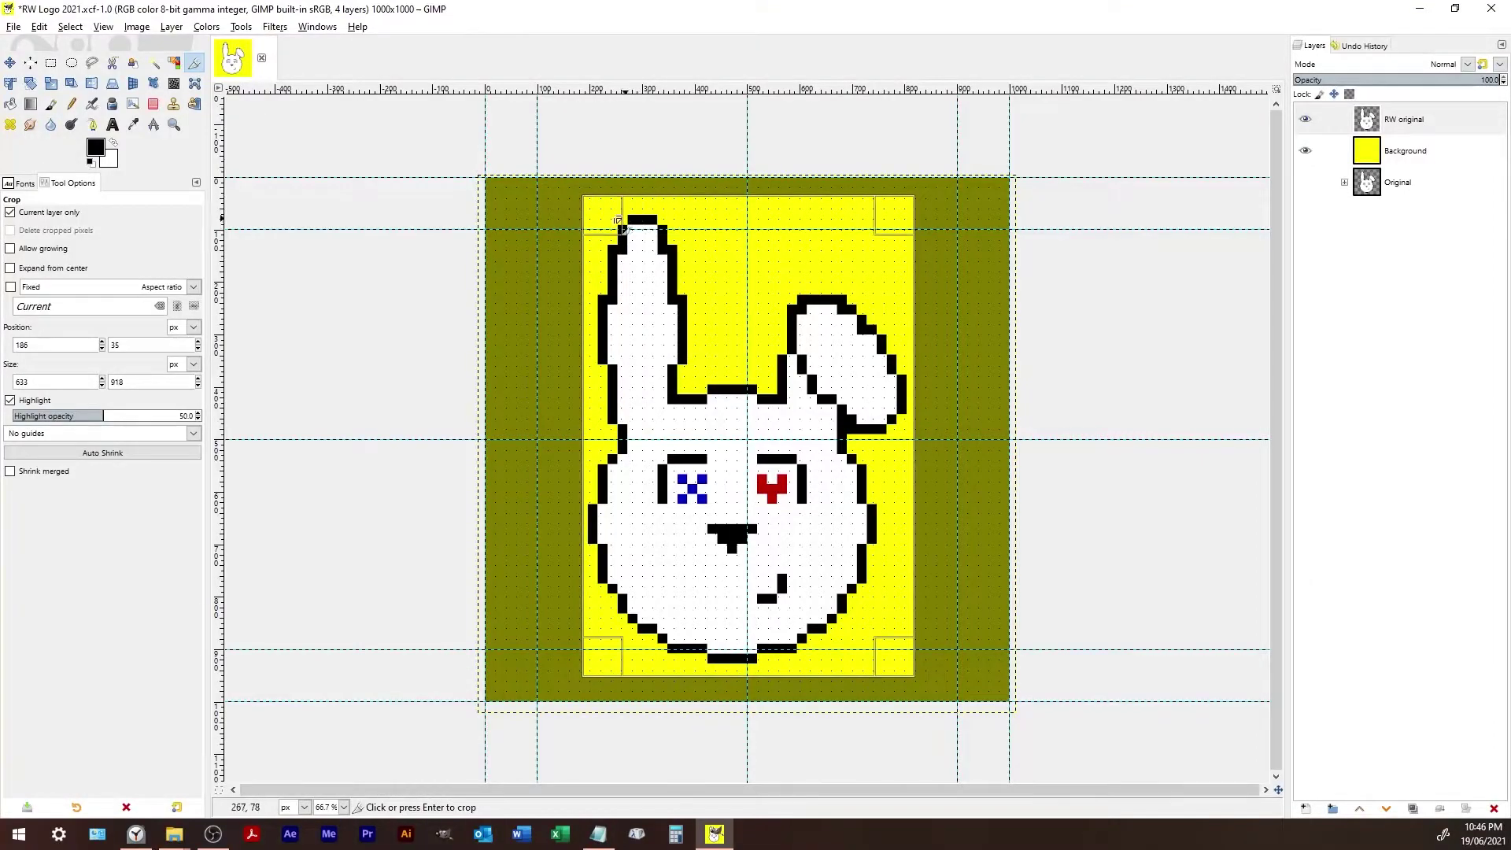
pyautogui.scroll(5, 641, 198)
pyautogui.scroll(1, 668, 167)
pyautogui.moveTo(648, 152); pyautogui.dragTo(668, 304)
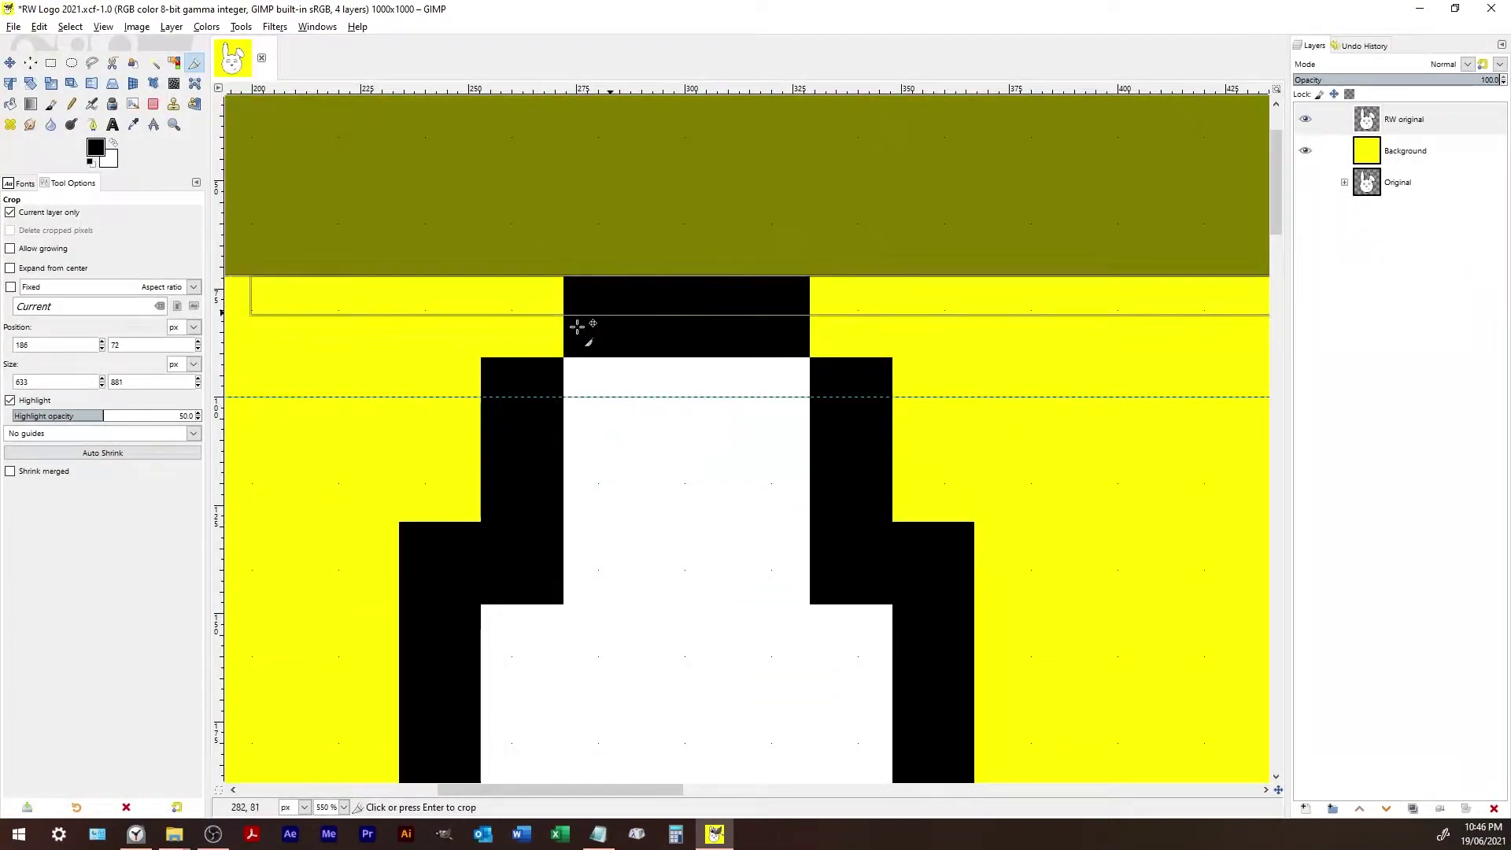
# - Fit the crop's left edge to the rabbit's cheek at X 196 and its lower edge to the chin, making it 623 × 855 px
pyautogui.scroll(-6, 452, 497)
pyautogui.scroll(6, 409, 684)
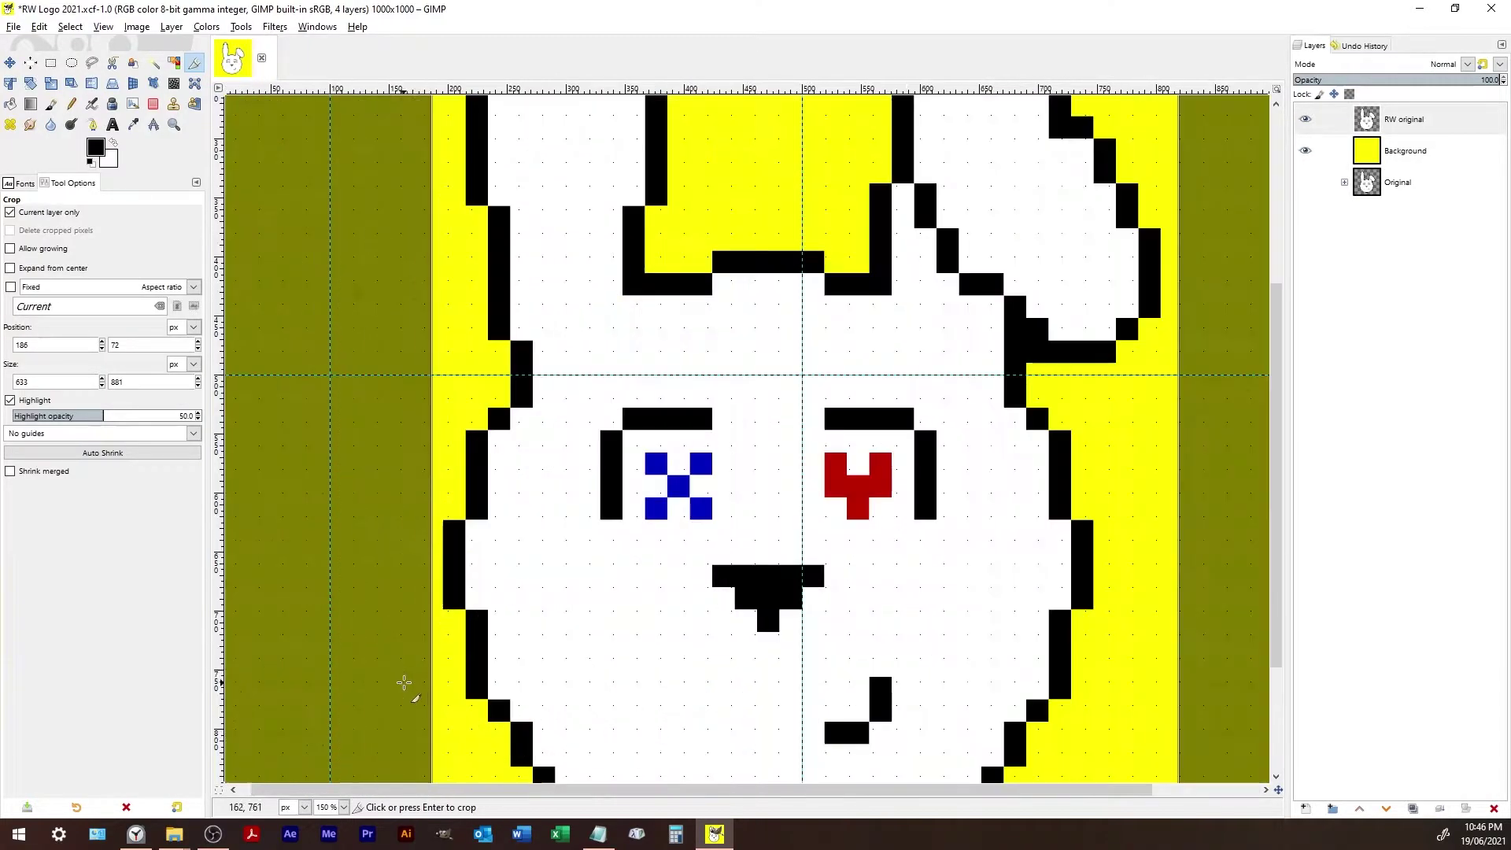
pyautogui.moveTo(422, 432); pyautogui.dragTo(466, 432)
pyautogui.scroll(-6, 974, 449)
pyautogui.scroll(3, 1110, 598)
pyautogui.scroll(2, 1119, 579)
pyautogui.moveTo(728, 618); pyautogui.dragTo(785, 538)
pyautogui.scroll(-5, 785, 537)
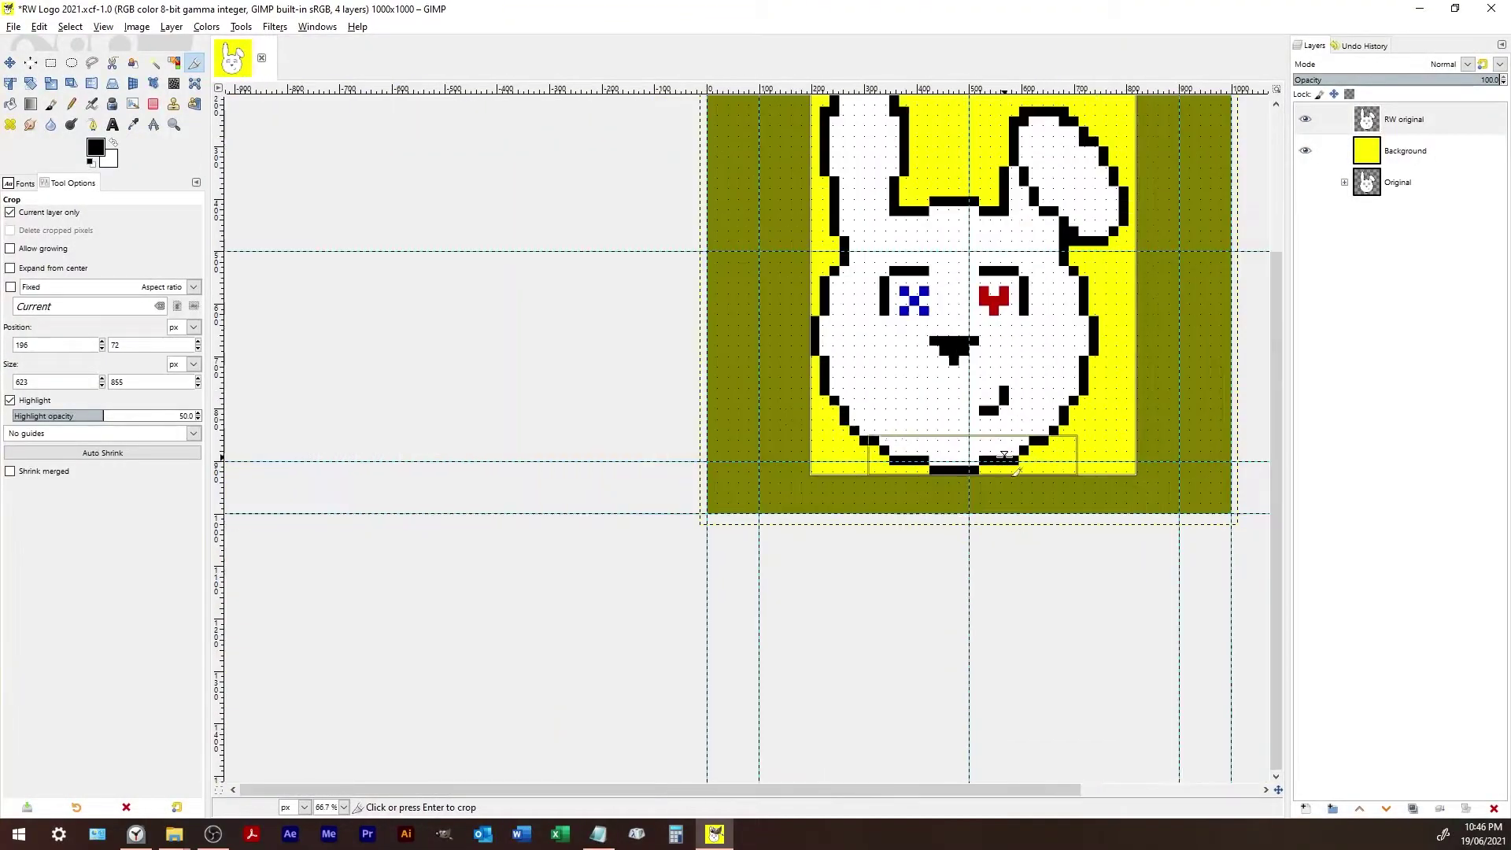
# - Fit the crop's right edge to the drooping ear, making it 608 × 855 px, and crop the RW original layer
pyautogui.scroll(1, 1168, 192)
pyautogui.scroll(3, 1166, 410)
pyautogui.scroll(2, 1166, 410)
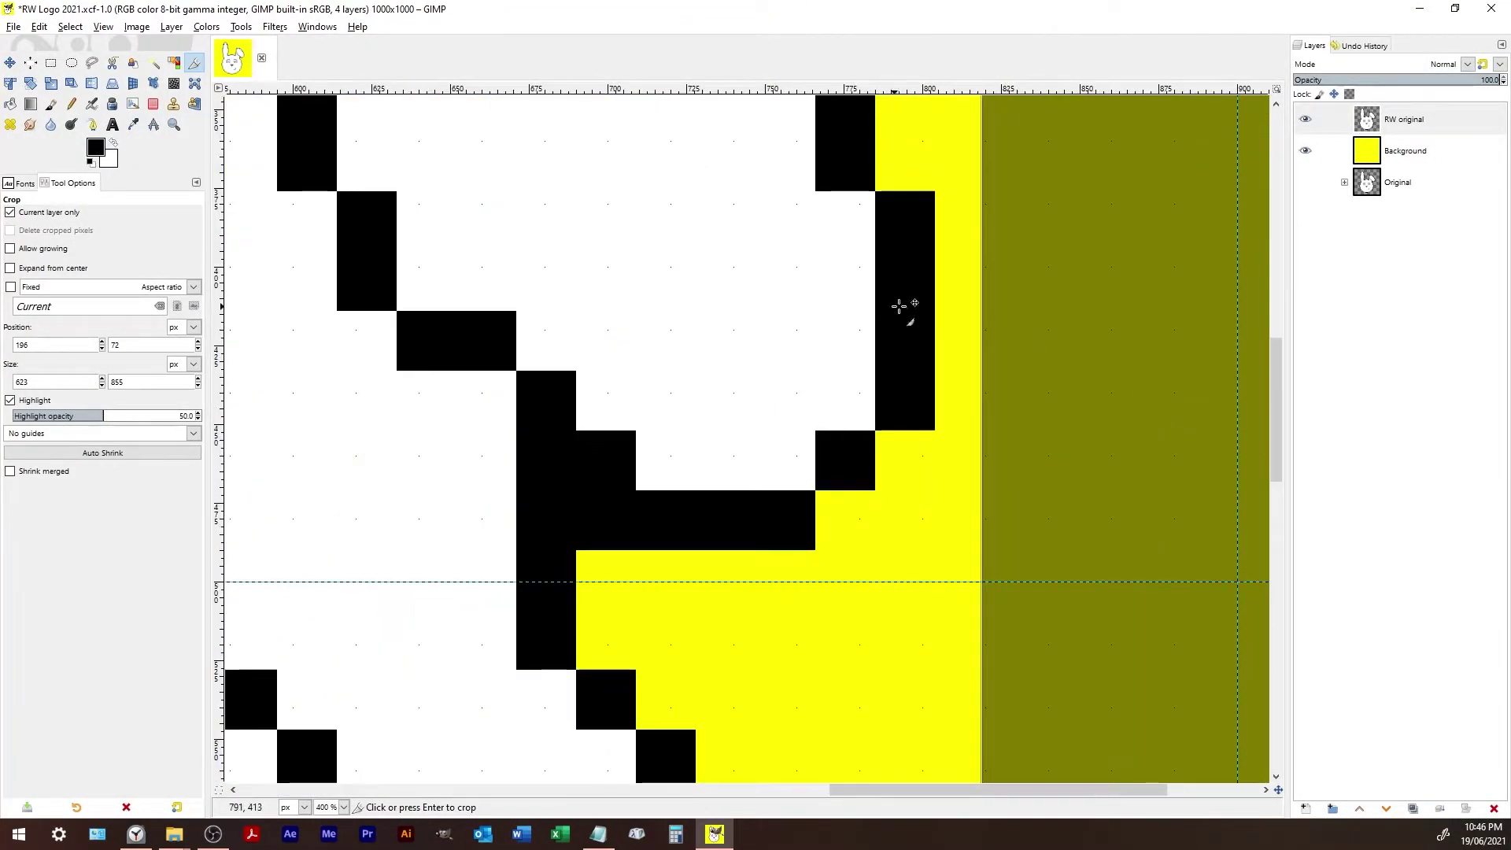
pyautogui.moveTo(954, 321); pyautogui.dragTo(907, 310)
pyautogui.scroll(-2, 626, 342)
pyautogui.scroll(-3, 626, 342)
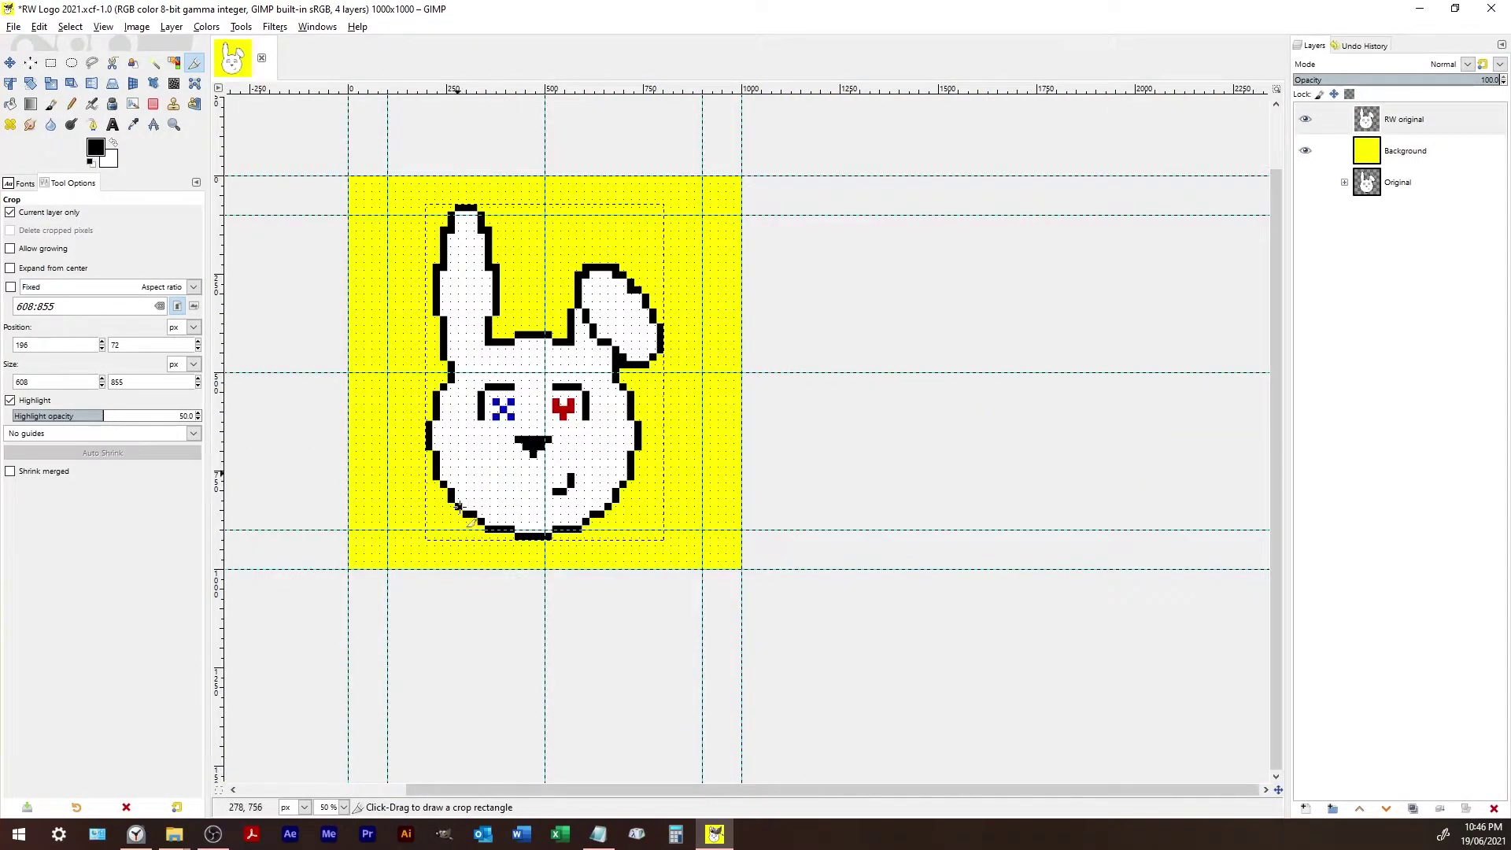
# - Centre the image view, turn on snapping to guides, and move the rabbit layer so its upper edge meets the 100 px guide
pyautogui.click(103, 27)
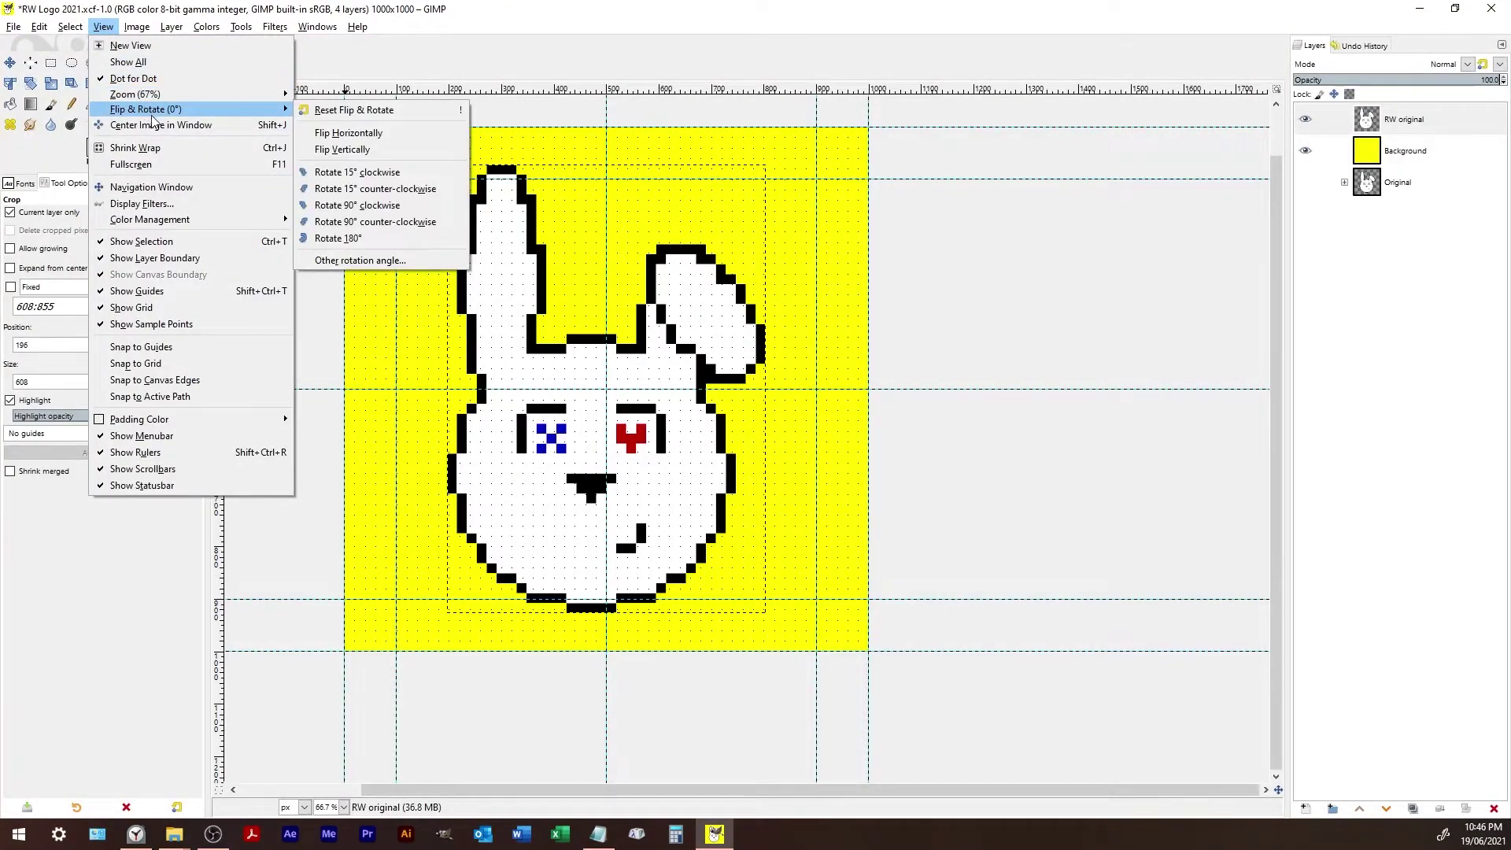
pyautogui.click(154, 124)
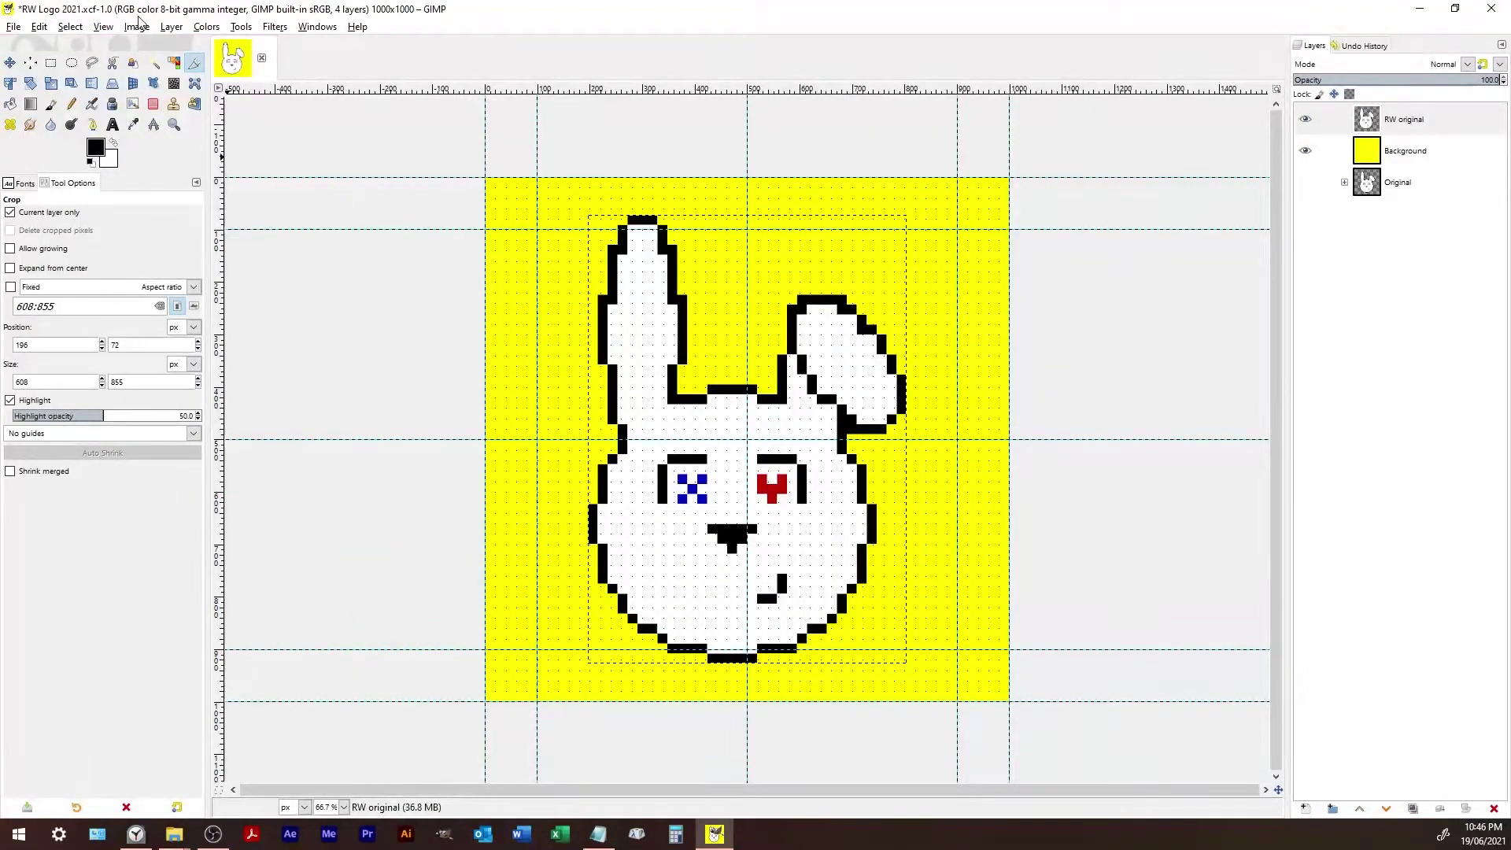
pyautogui.click(70, 26)
pyautogui.moveTo(137, 27)
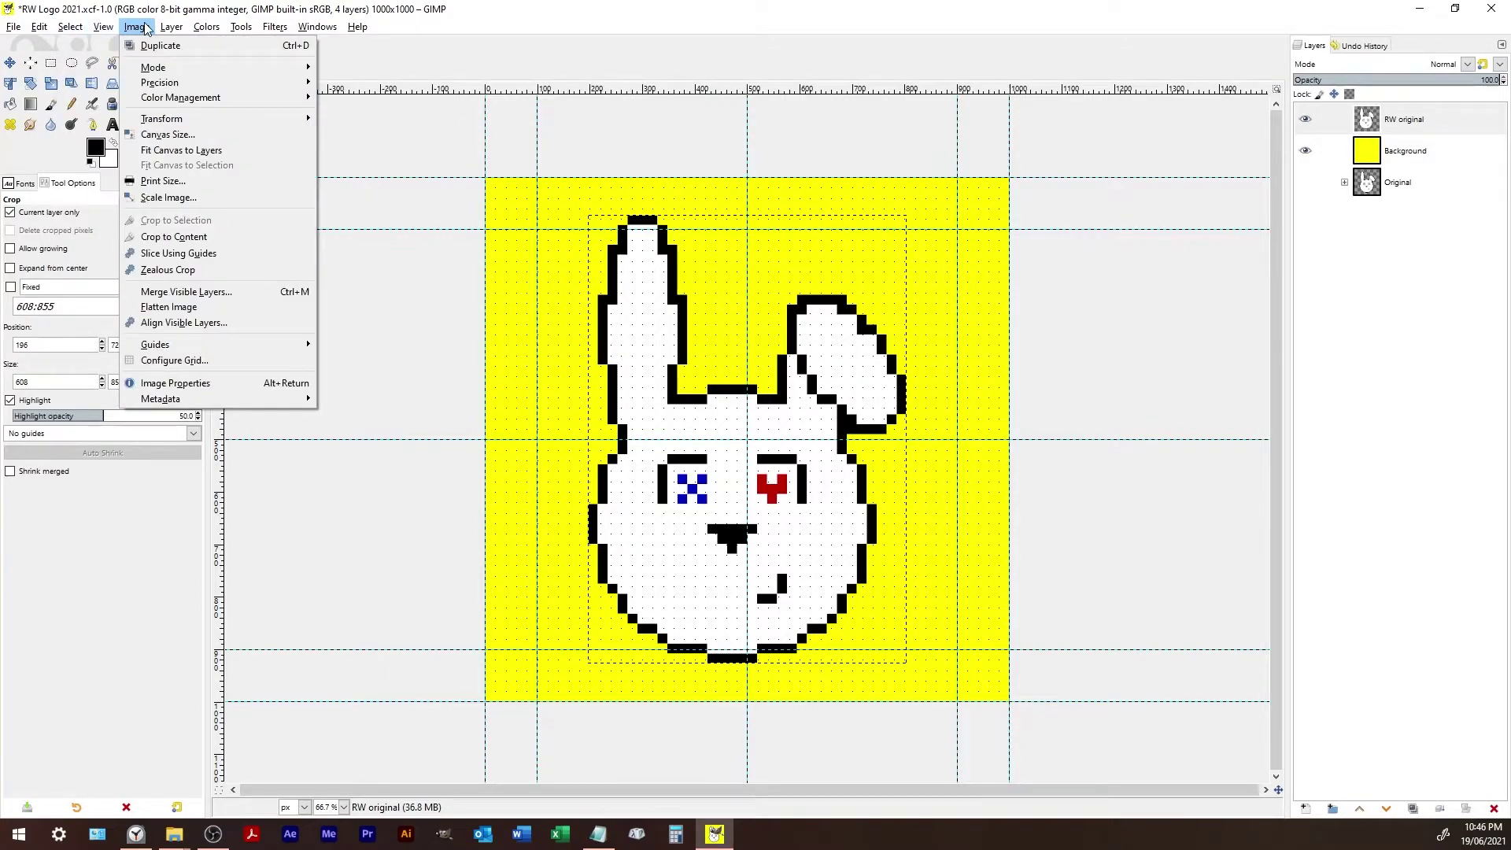
pyautogui.click(103, 26)
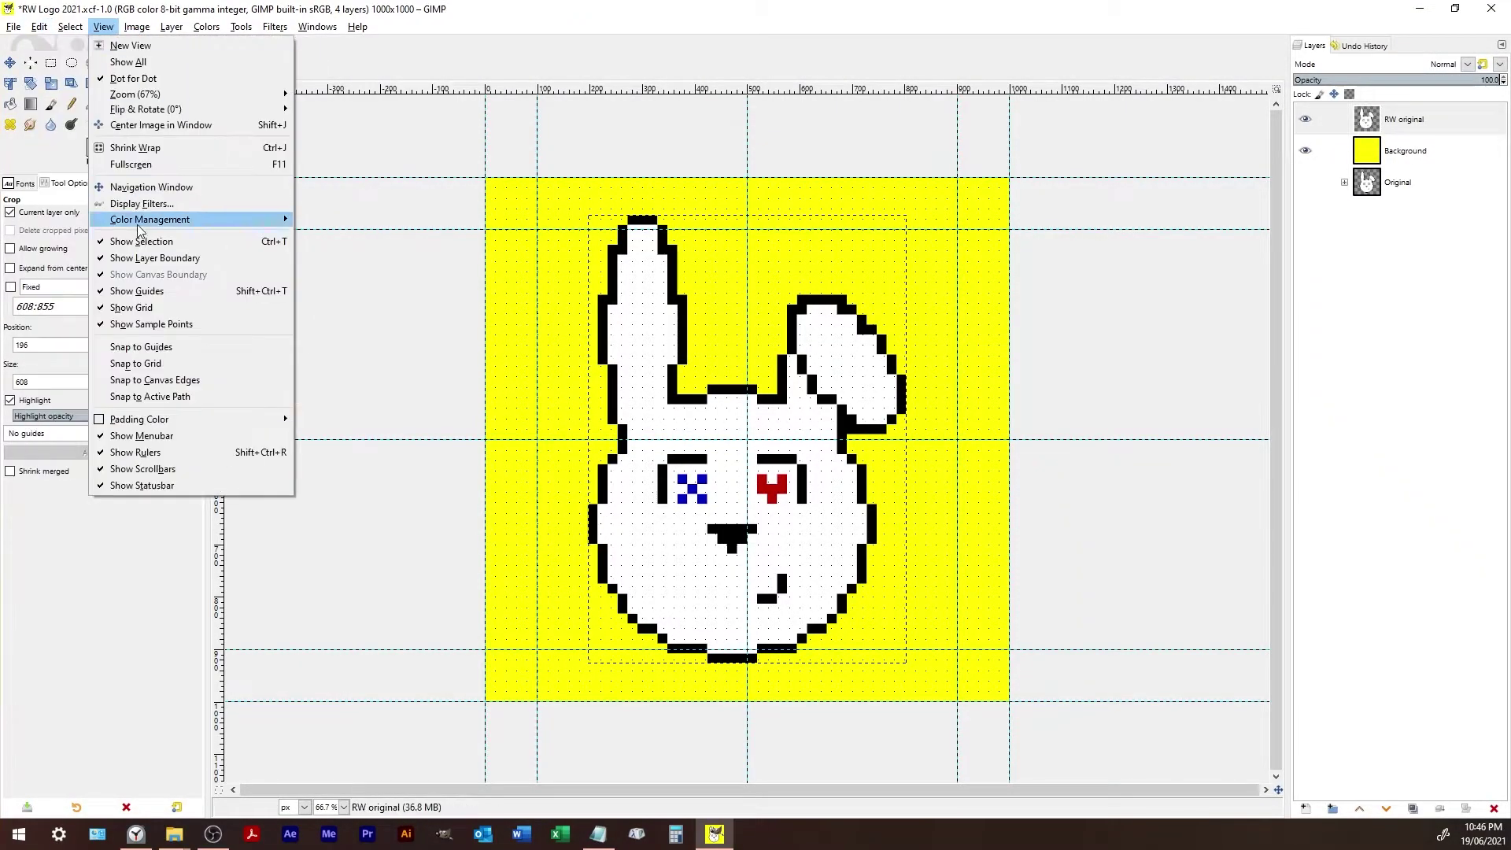
pyautogui.click(167, 363)
pyautogui.click(11, 63)
pyautogui.moveTo(830, 495)
pyautogui.mouseDown()
pyautogui.moveTo(896, 510)
pyautogui.moveTo(844, 500)
pyautogui.moveTo(831, 523)
pyautogui.mouseUp()
pyautogui.moveTo(663, 383)
pyautogui.mouseDown()
pyautogui.moveTo(653, 366)
pyautogui.moveTo(692, 351)
pyautogui.moveTo(655, 384)
pyautogui.moveTo(664, 367)
pyautogui.mouseUp()
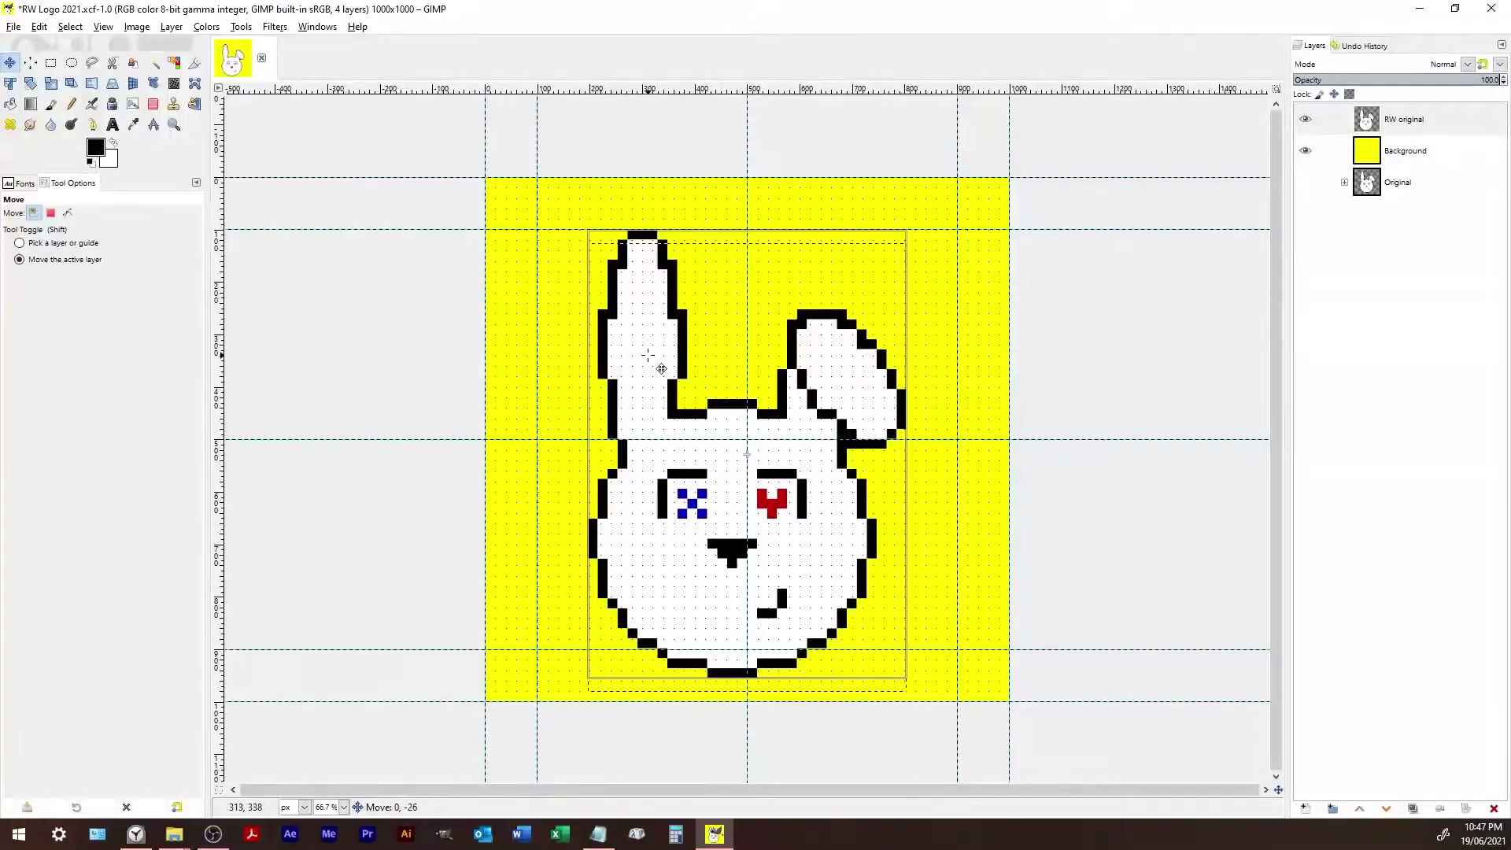
# - Turn off snapping to guides and move the rabbit so its nose sits on the vertical centre guide and its chin on the 900 px guide
pyautogui.click(104, 27)
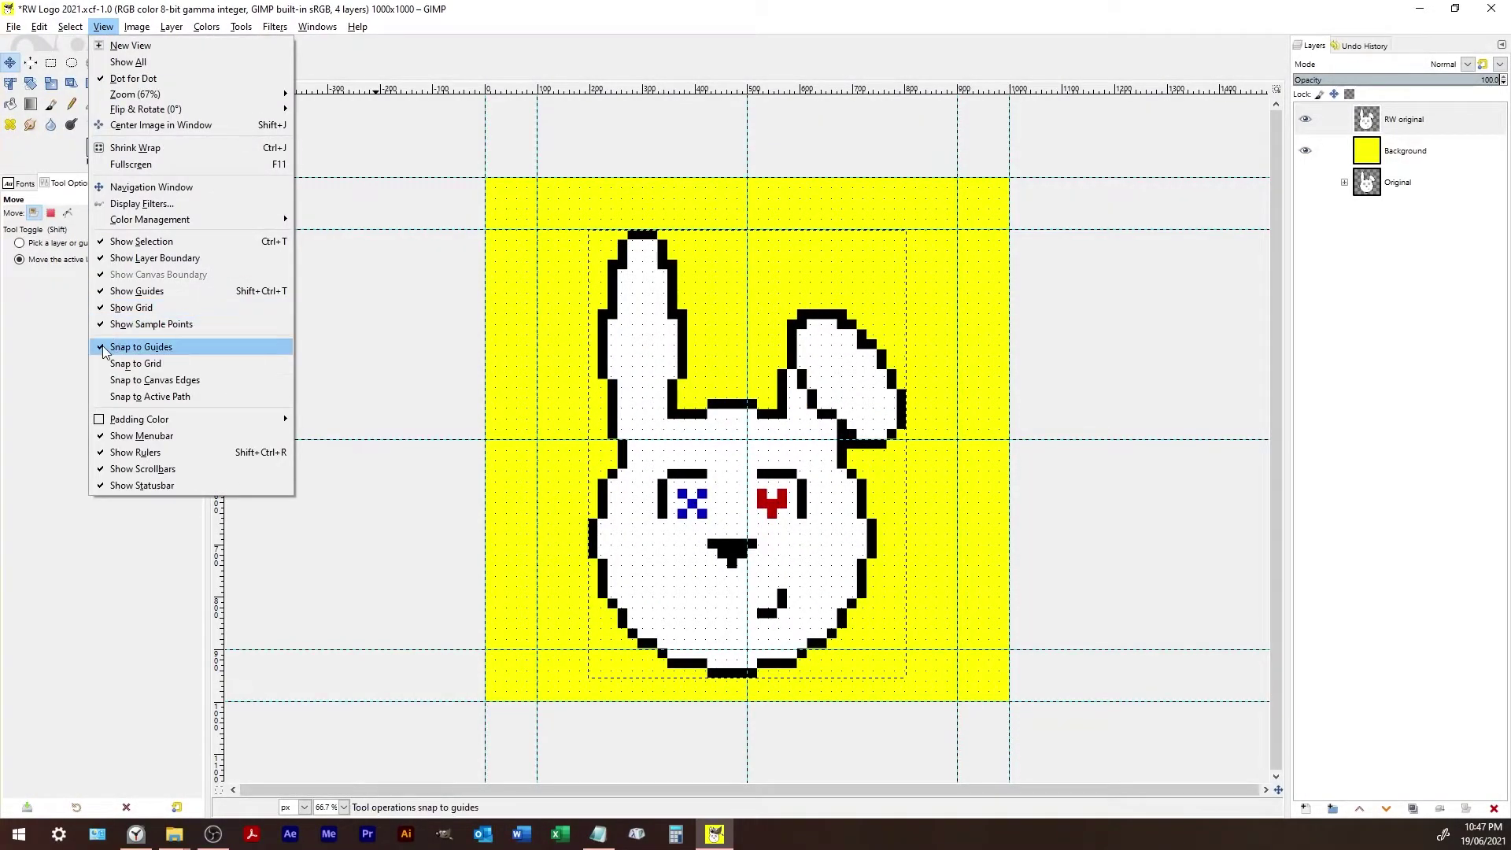
pyautogui.click(130, 363)
pyautogui.moveTo(734, 550); pyautogui.dragTo(778, 536)
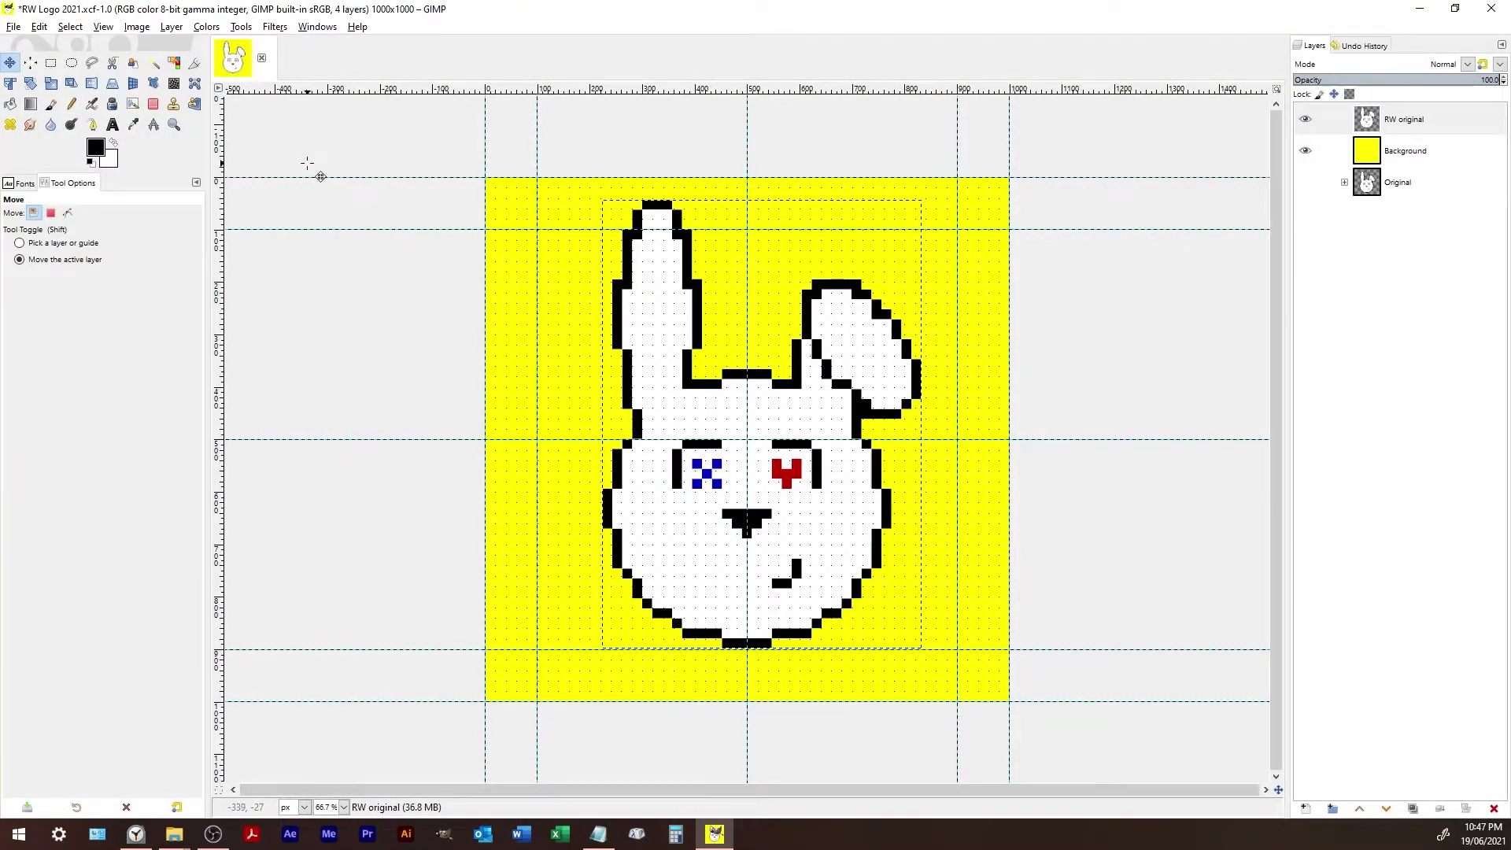
# - Hide the grid overlaid on the canvas
pyautogui.click(38, 27)
pyautogui.moveTo(80, 32)
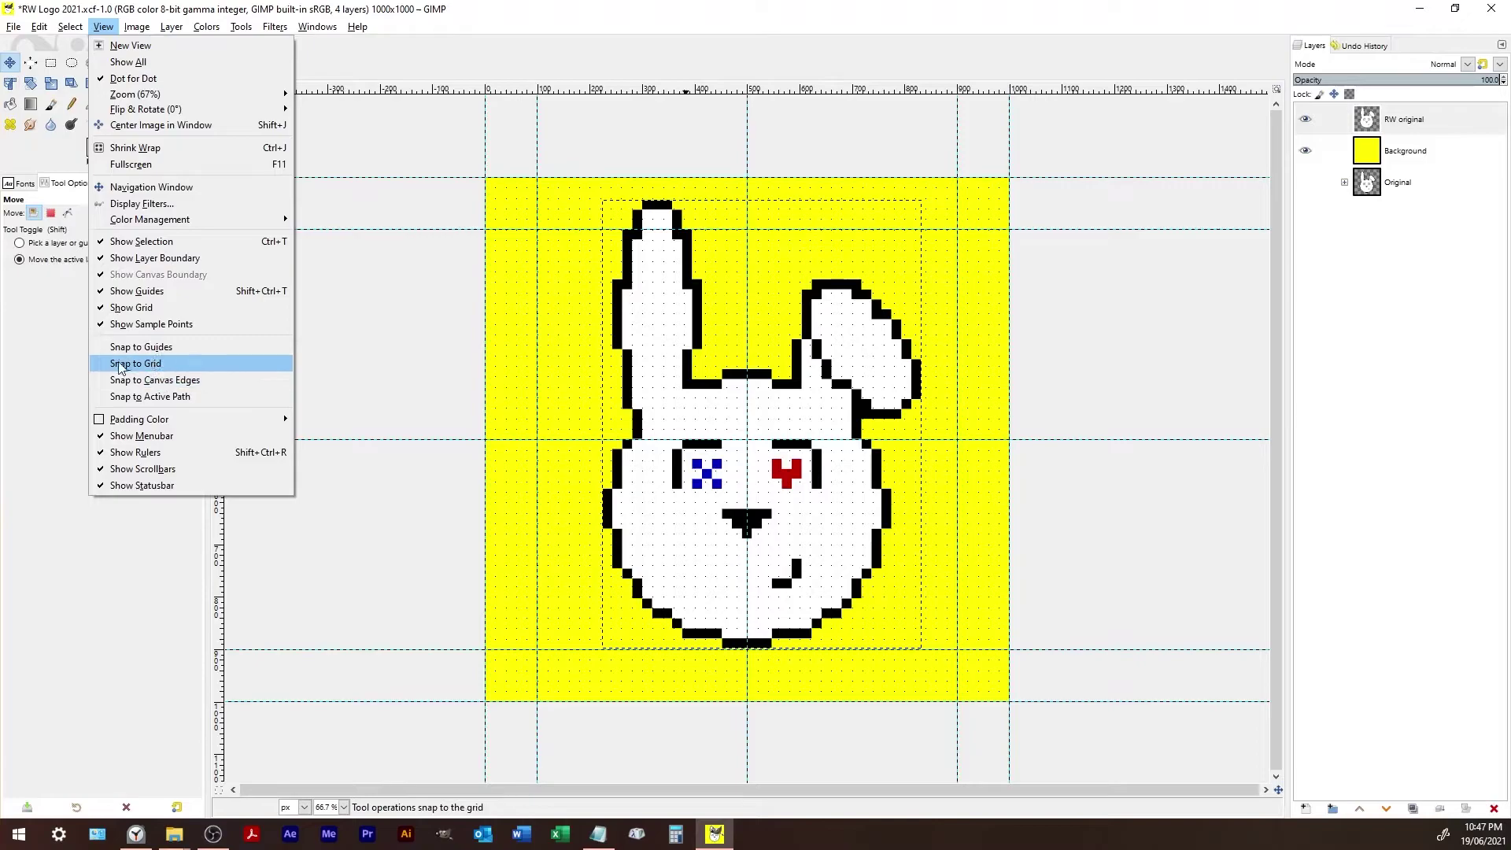
pyautogui.click(108, 307)
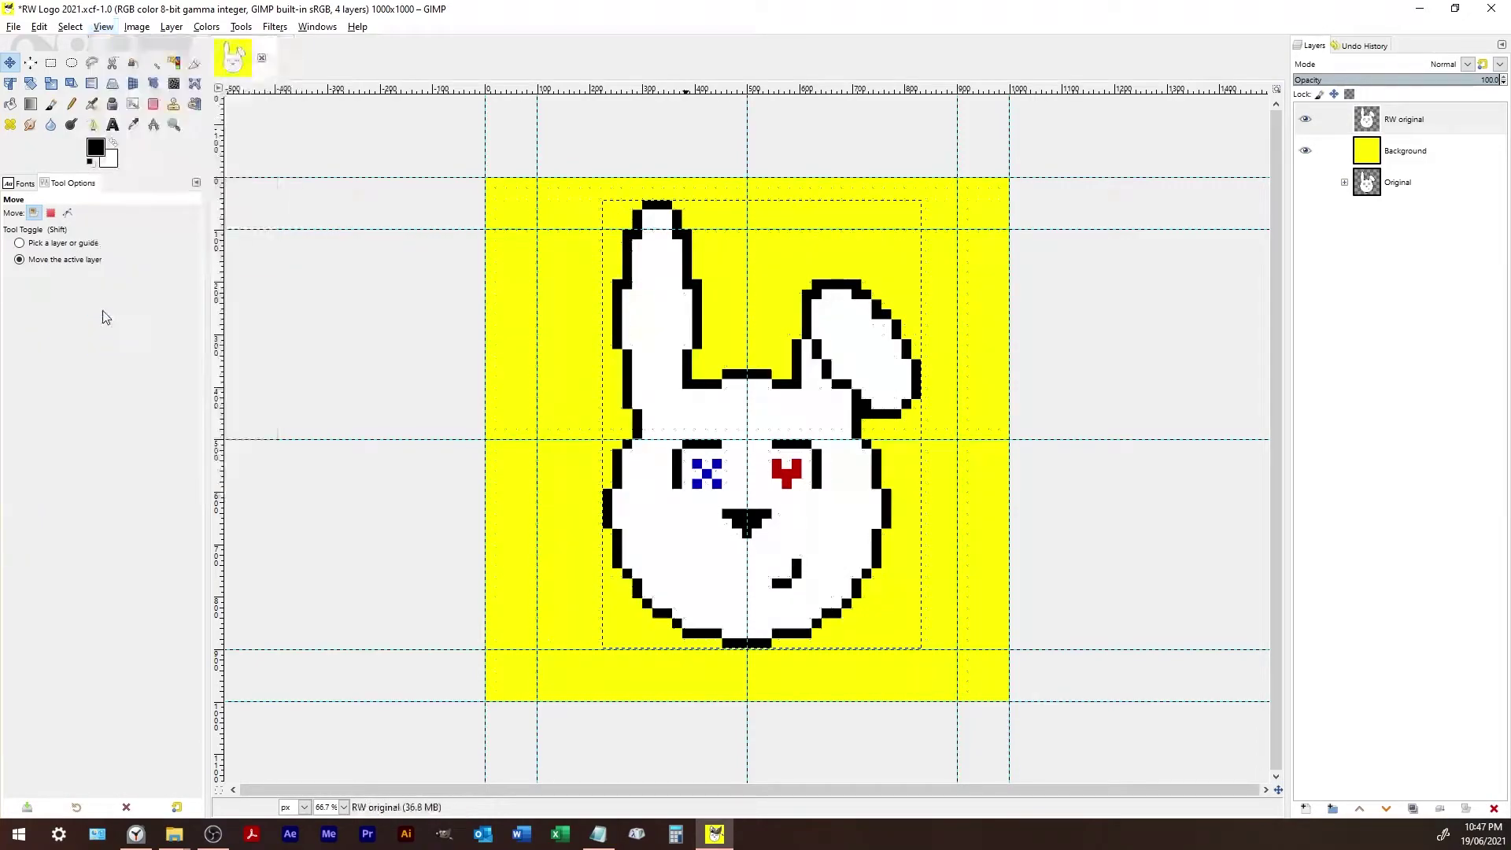
pyautogui.click(78, 29)
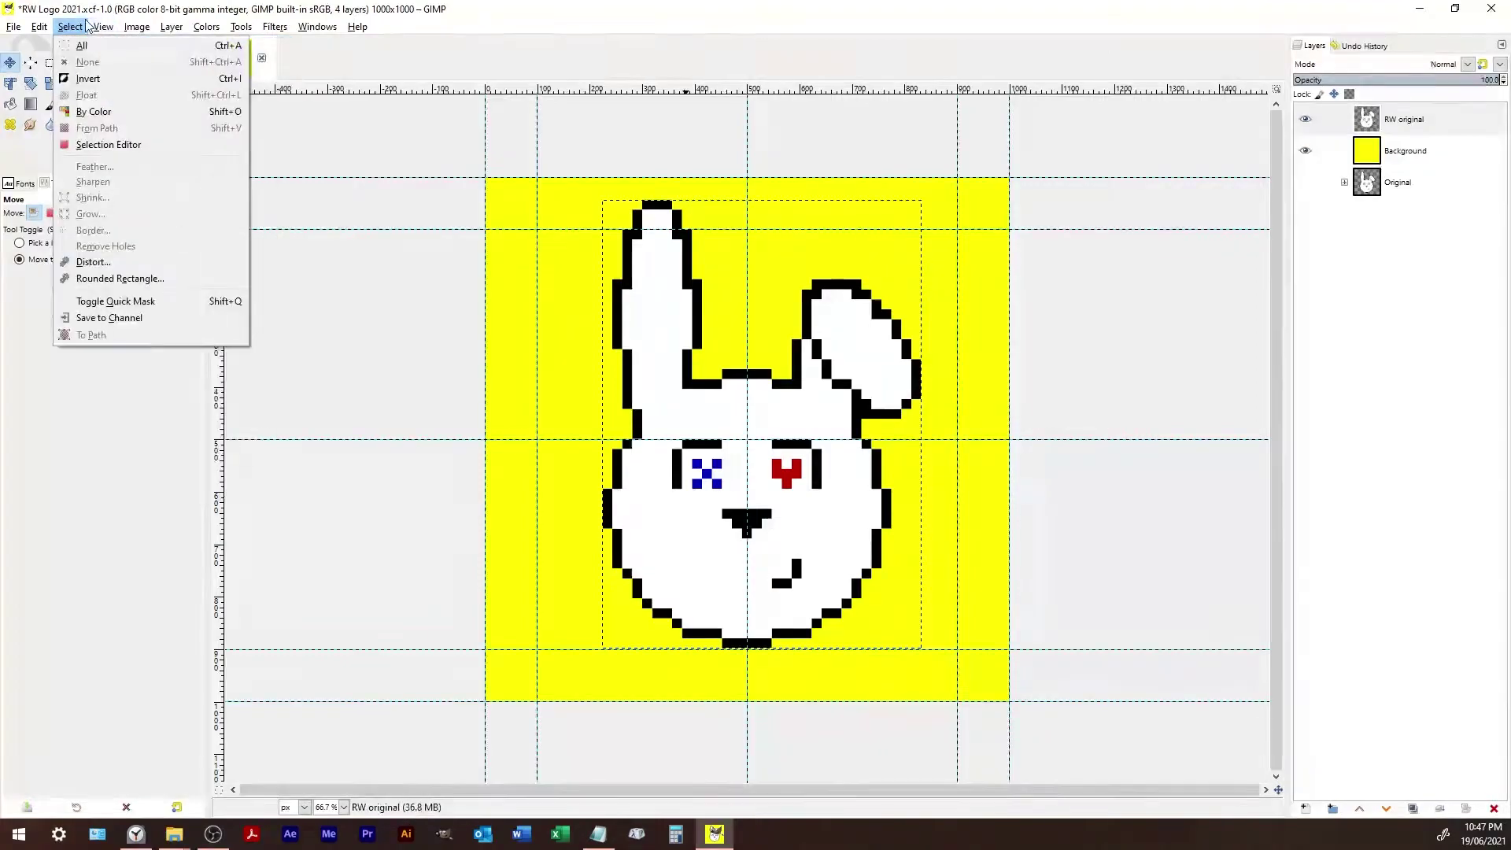
pyautogui.moveTo(103, 26)
pyautogui.moveTo(39, 27)
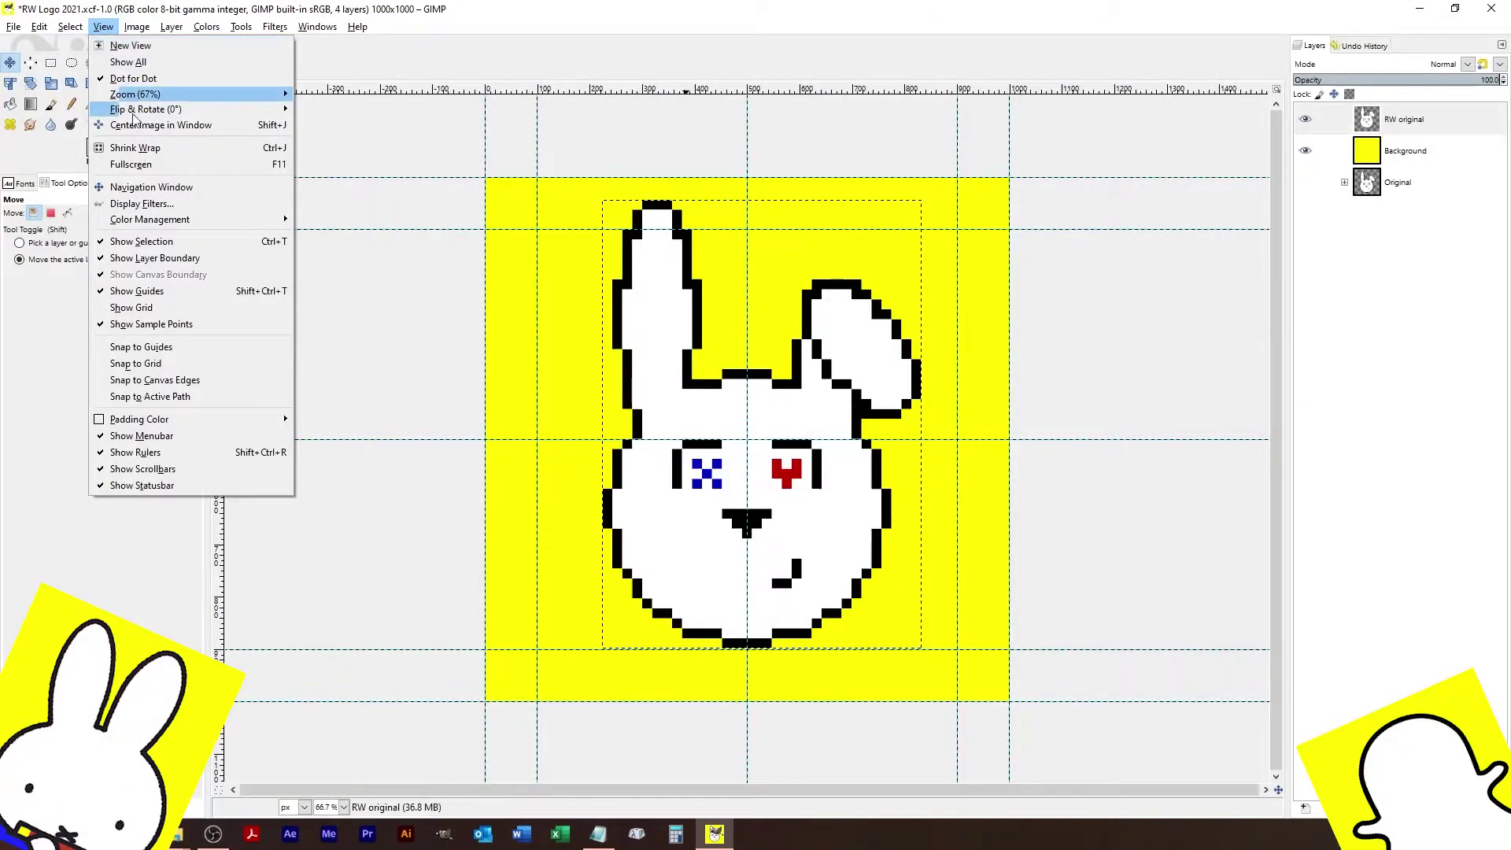
pyautogui.click(136, 363)
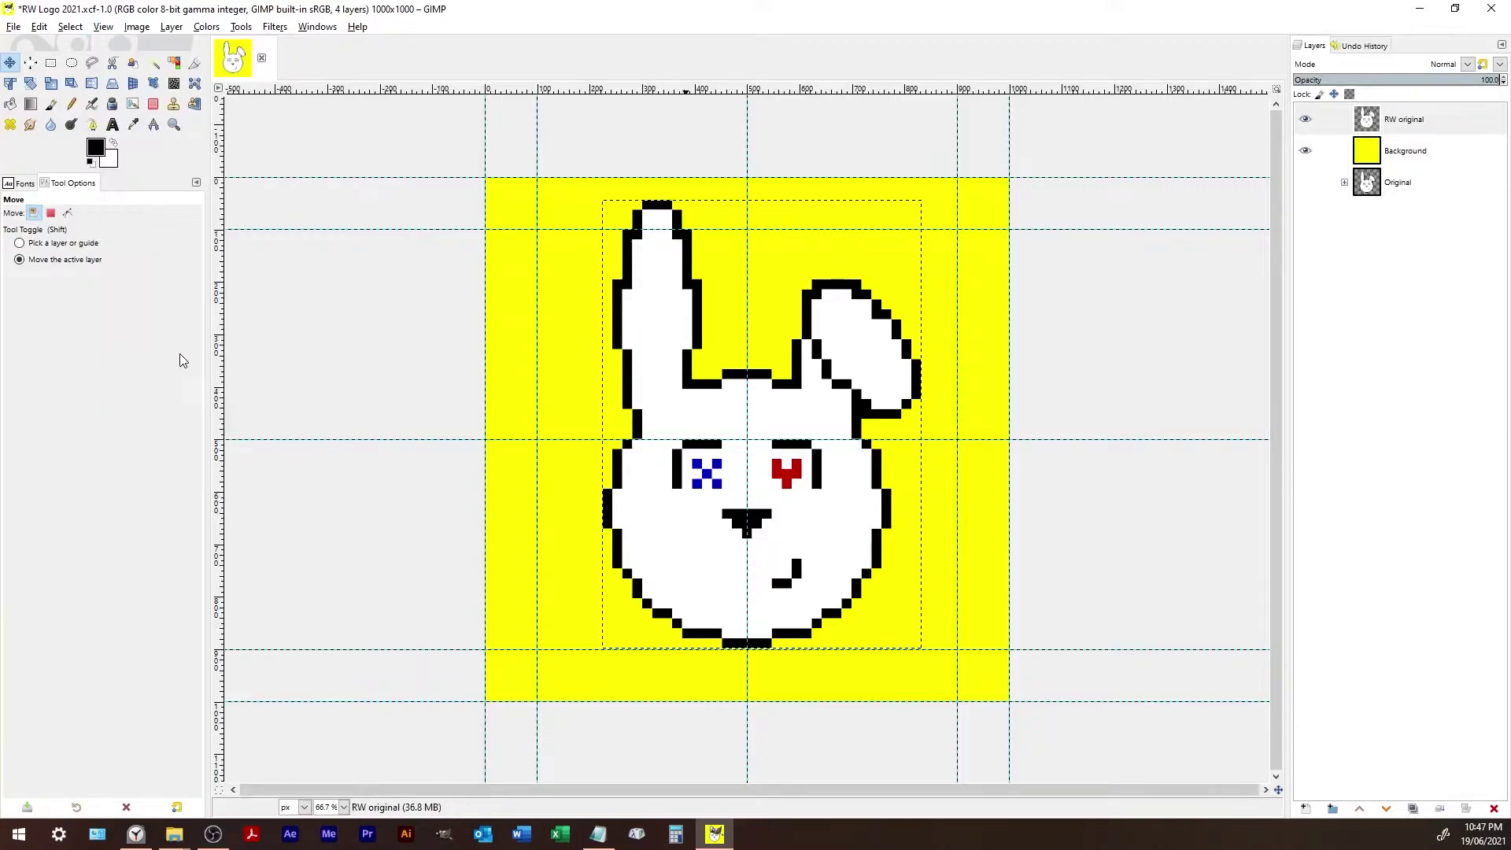
# - Fine-tune the RW original layer's position so the tip of the nose is centred on the vertical centre guide
pyautogui.moveTo(778, 408)
pyautogui.mouseDown()
pyautogui.moveTo(760, 408)
pyautogui.moveTo(772, 417)
pyautogui.mouseUp()
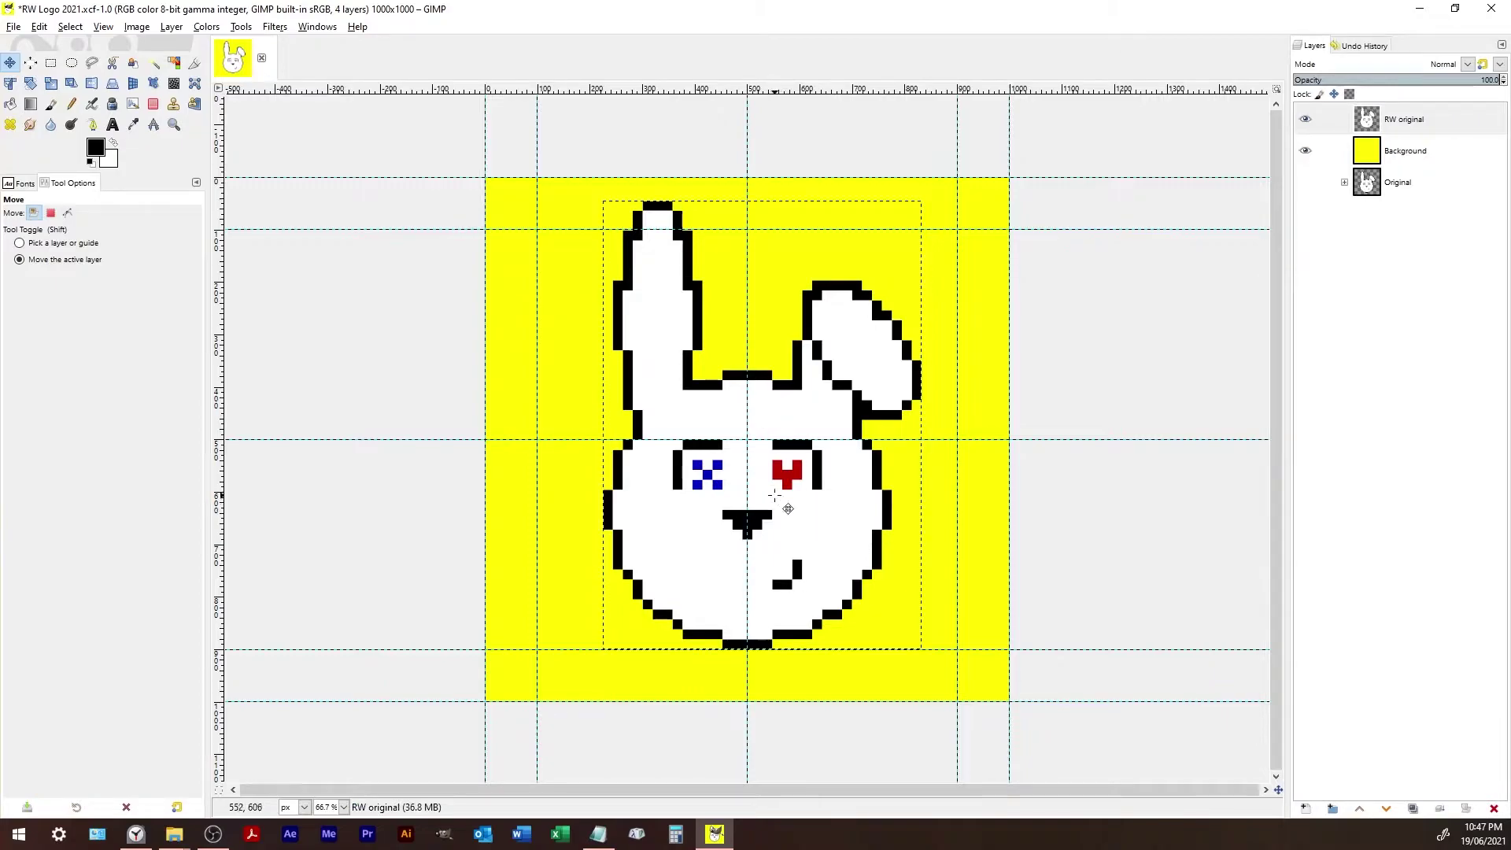
pyautogui.scroll(4, 775, 523)
pyautogui.scroll(1, 681, 581)
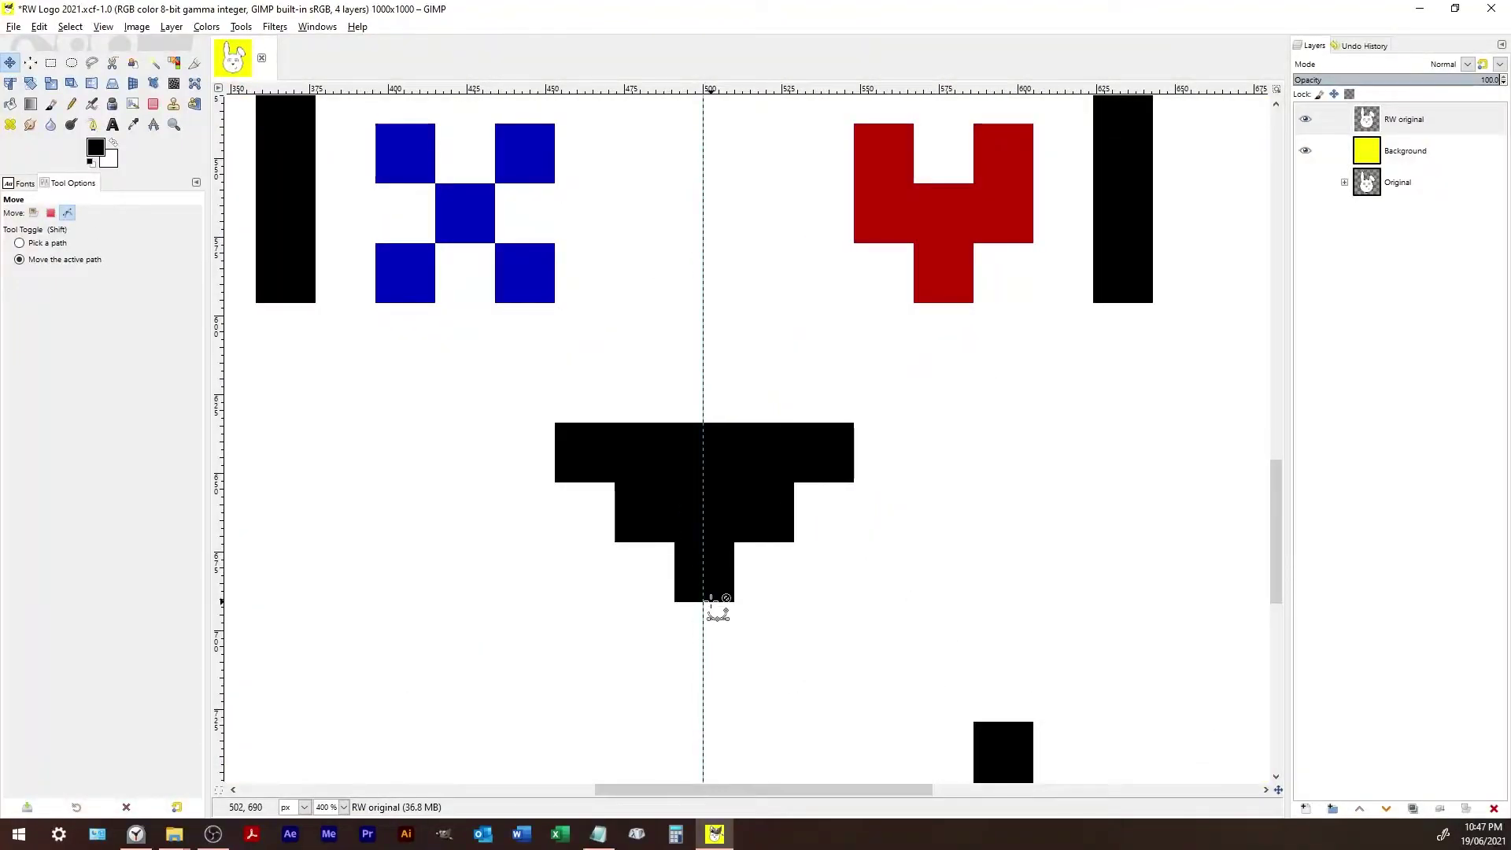
pyautogui.click(725, 598)
pyautogui.moveTo(725, 597); pyautogui.dragTo(722, 597)
pyautogui.scroll(-5, 809, 633)
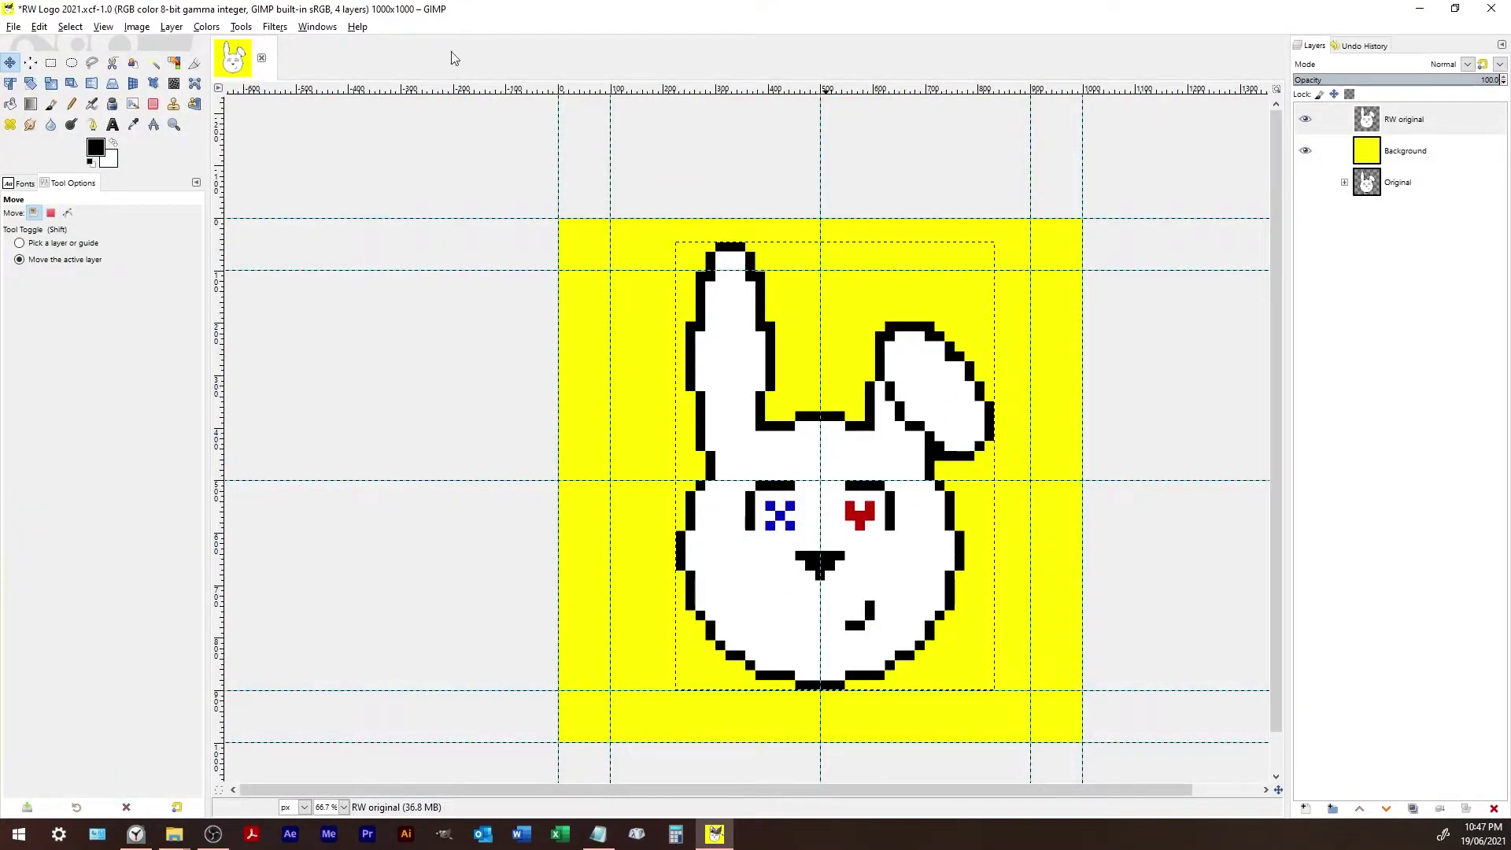
# - Scale the RW original layer proportionally to 569 × 800 px, not around its centre, so it fits between the 100 and 900 px guides
pyautogui.click(55, 85)
pyautogui.click(798, 368)
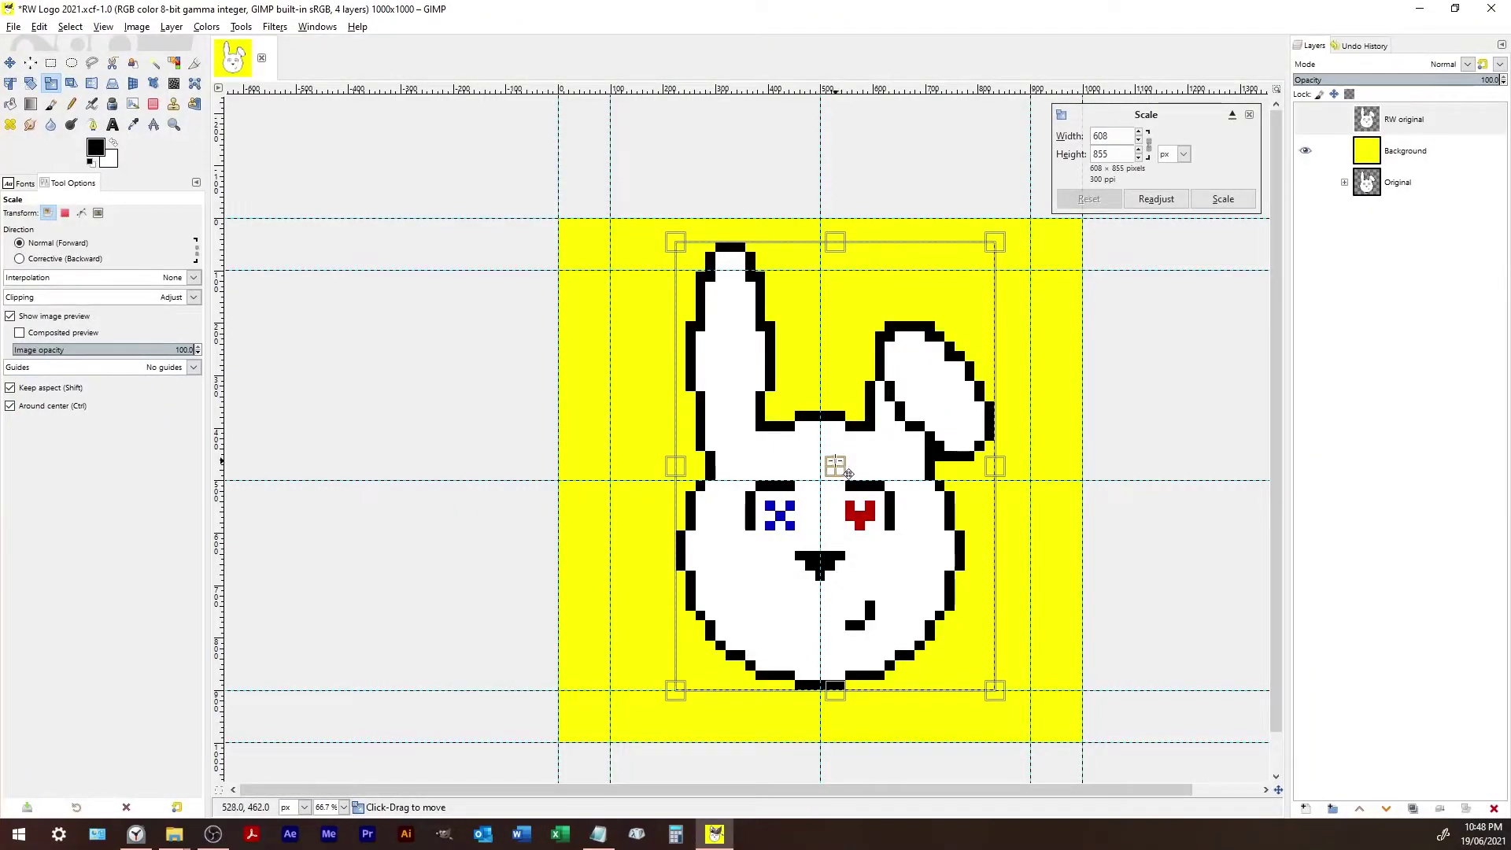
pyautogui.click(43, 409)
pyautogui.moveTo(678, 243); pyautogui.dragTo(529, 362)
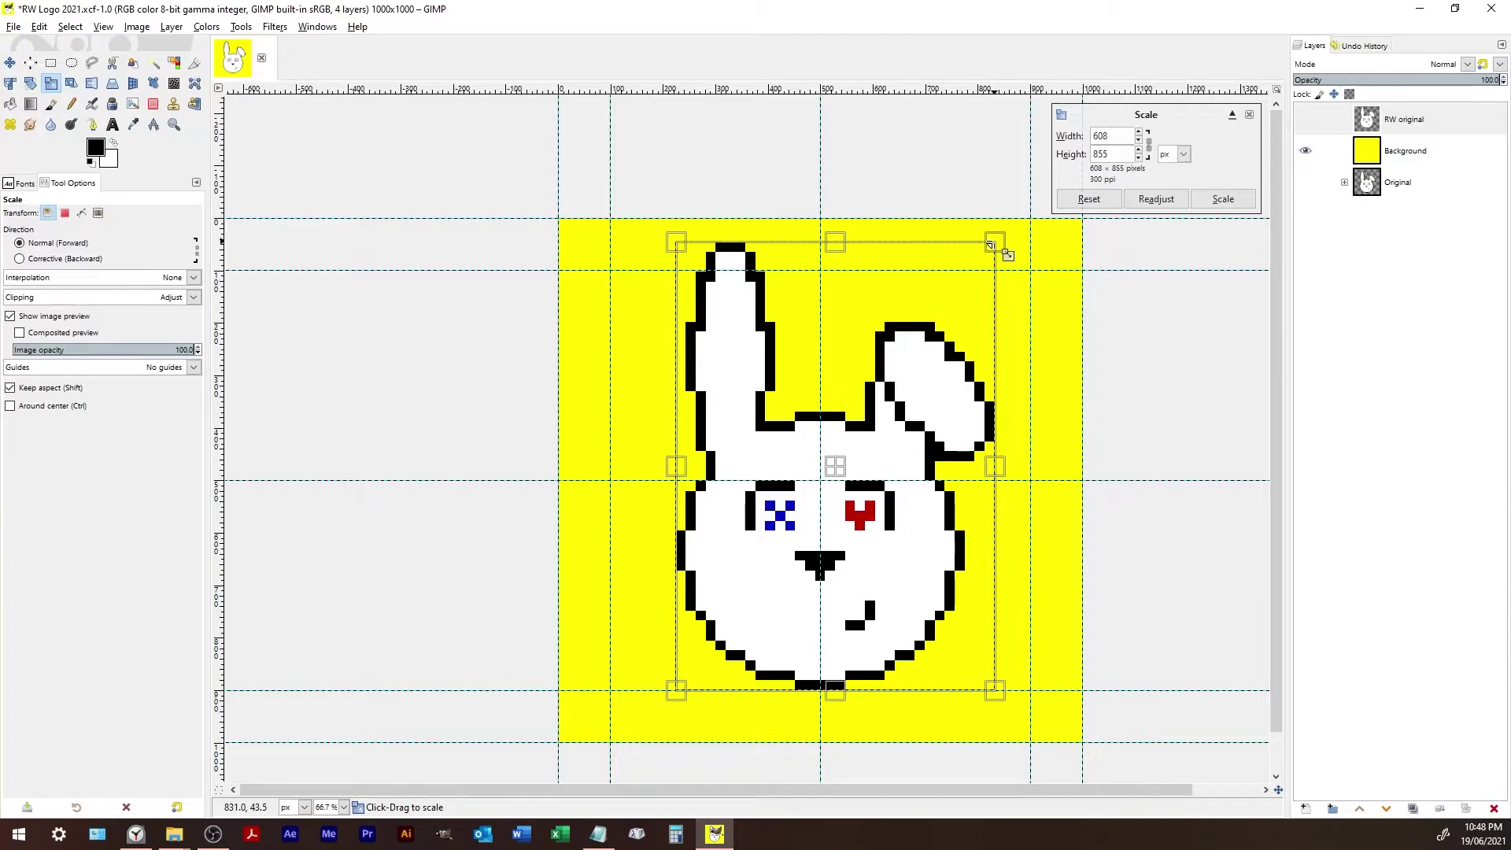
pyautogui.moveTo(1014, 250); pyautogui.dragTo(1002, 264)
pyautogui.moveTo(990, 282)
pyautogui.mouseDown()
pyautogui.moveTo(1008, 276)
pyautogui.moveTo(984, 293)
pyautogui.moveTo(1003, 286)
pyautogui.mouseUp()
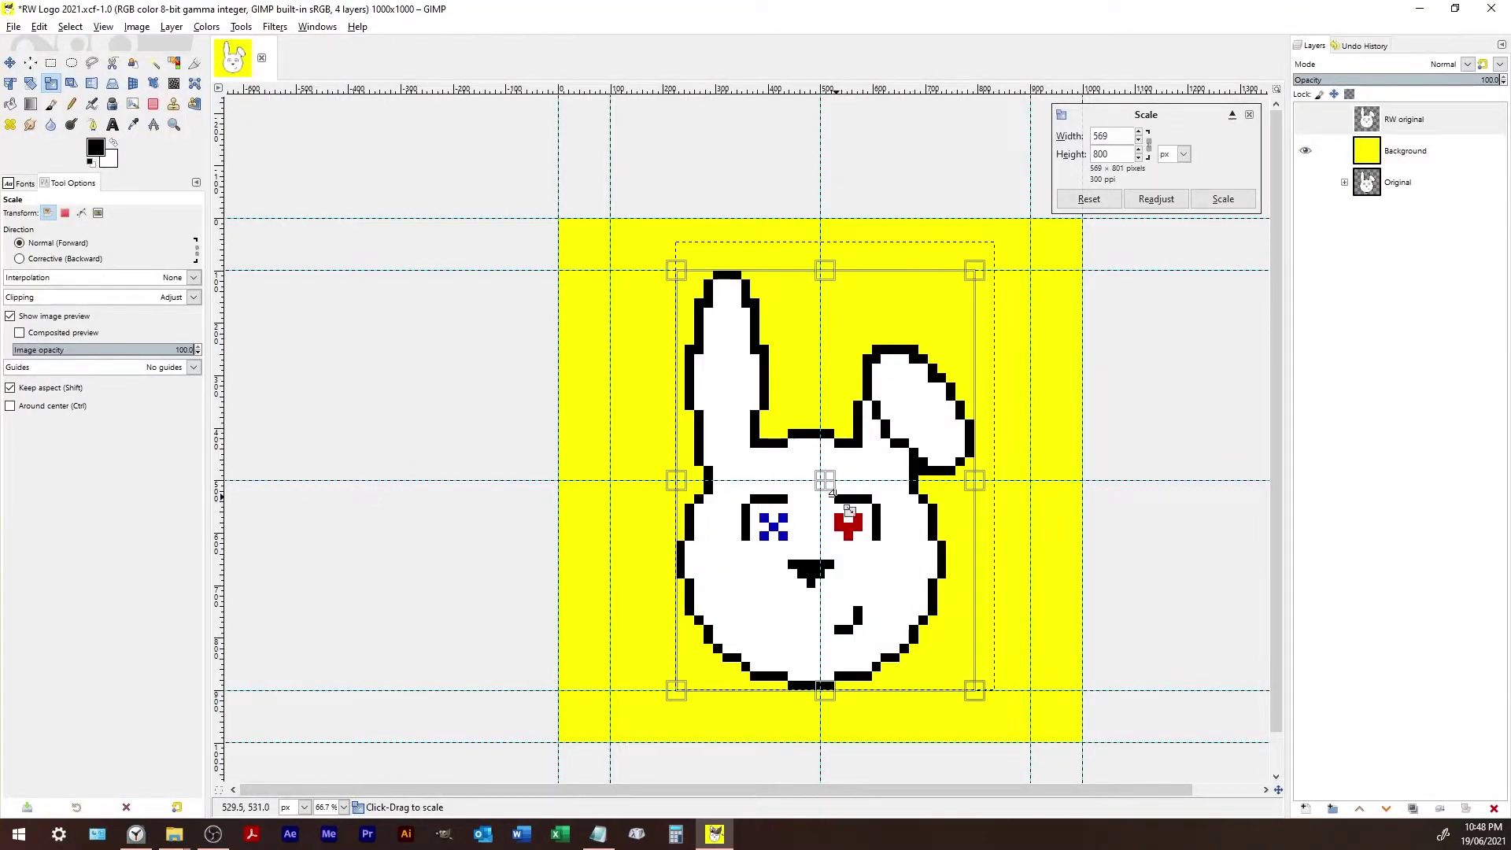
pyautogui.click(1233, 196)
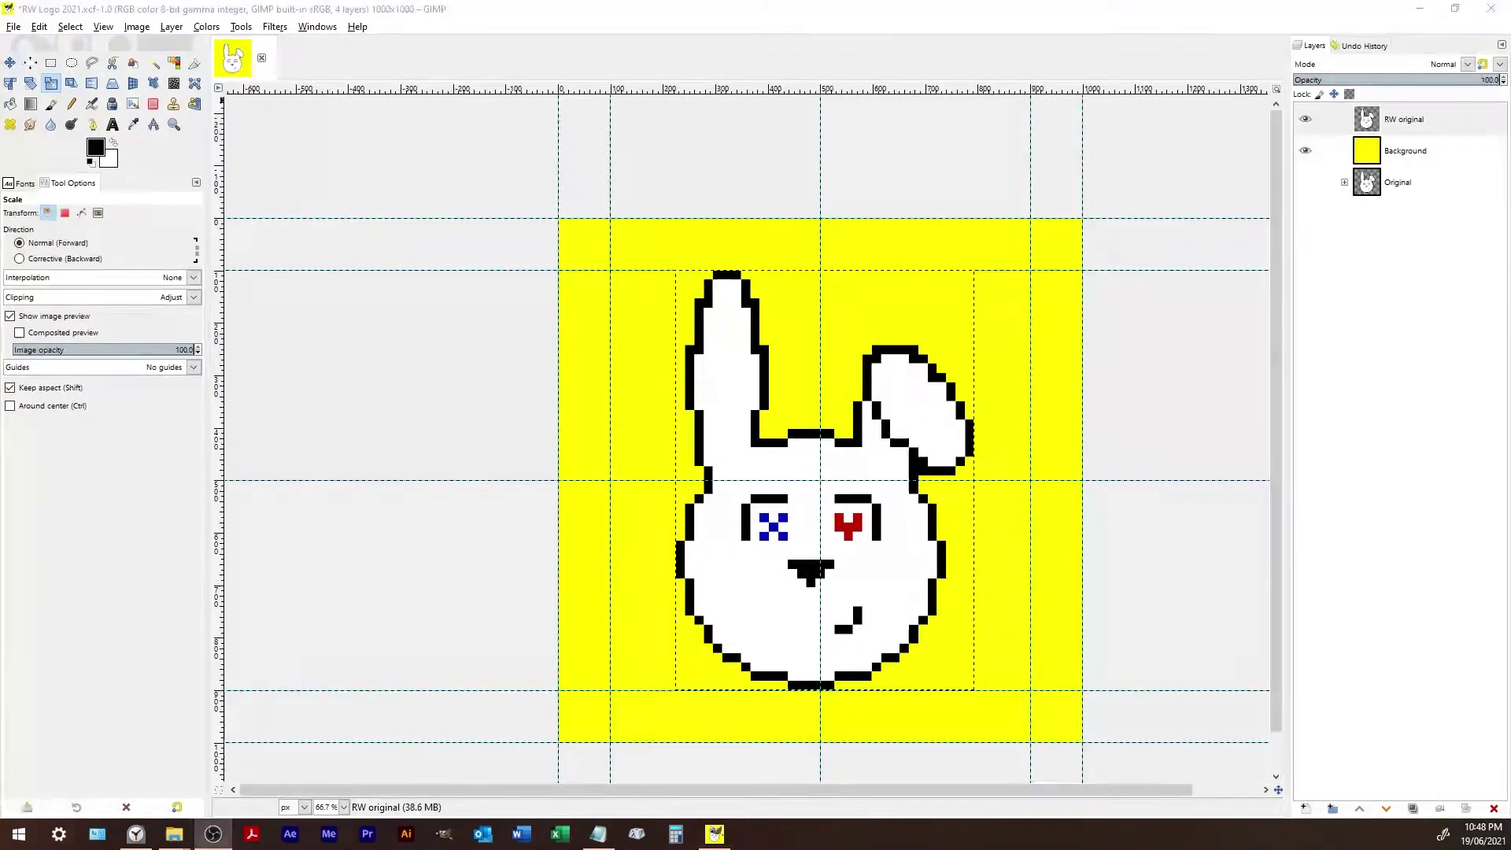
# - Nudge the scaled rabbit layer to the right until its nose is centred on the vertical centre guide
pyautogui.click(11, 62)
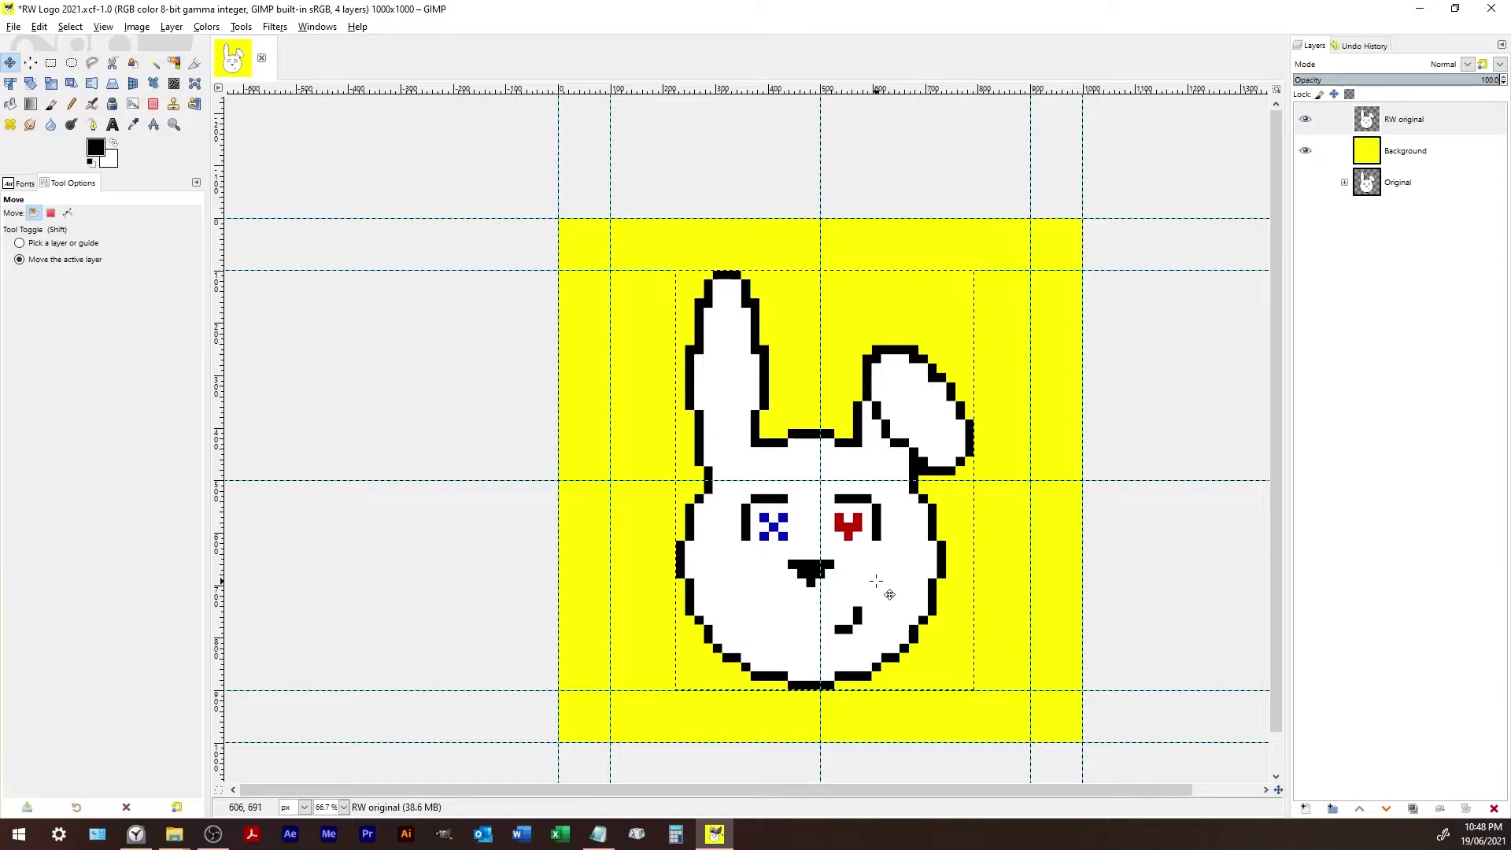
pyautogui.press('Right')
pyautogui.press('Right')
pyautogui.press('Right')
pyautogui.press('Right')
pyautogui.press('Right')
pyautogui.press('Right')
pyautogui.press('Right')
pyautogui.press('Right')
pyautogui.press('Right')
pyautogui.press('Right')
pyautogui.press('Right')
pyautogui.press('Right')
pyautogui.press('Right')
pyautogui.press('Right')
pyautogui.press('Right')
pyautogui.press('Right')
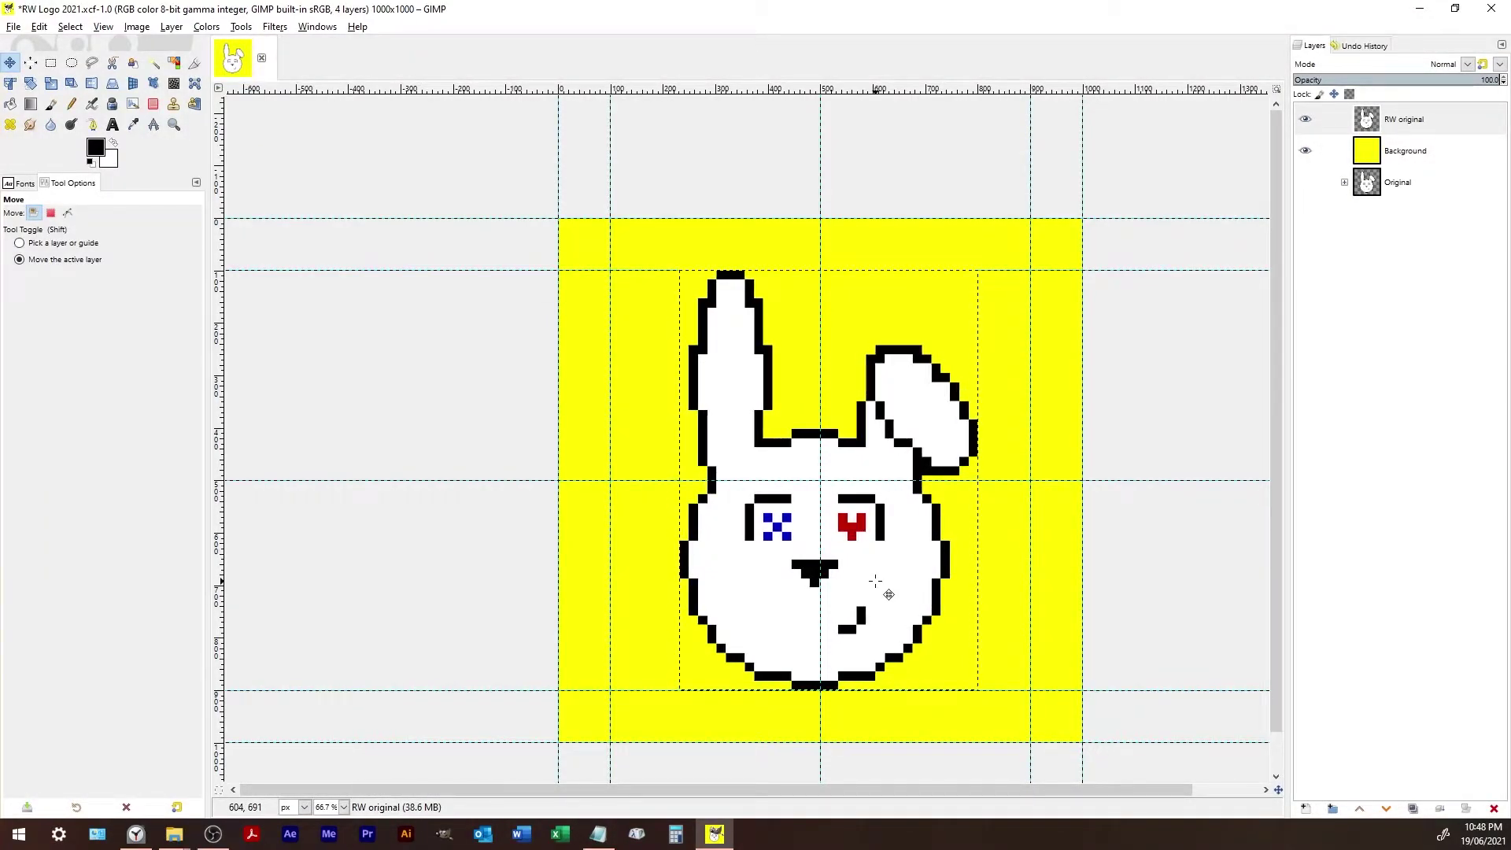
pyautogui.press('Right')
pyautogui.press('Right')
pyautogui.press('Right')
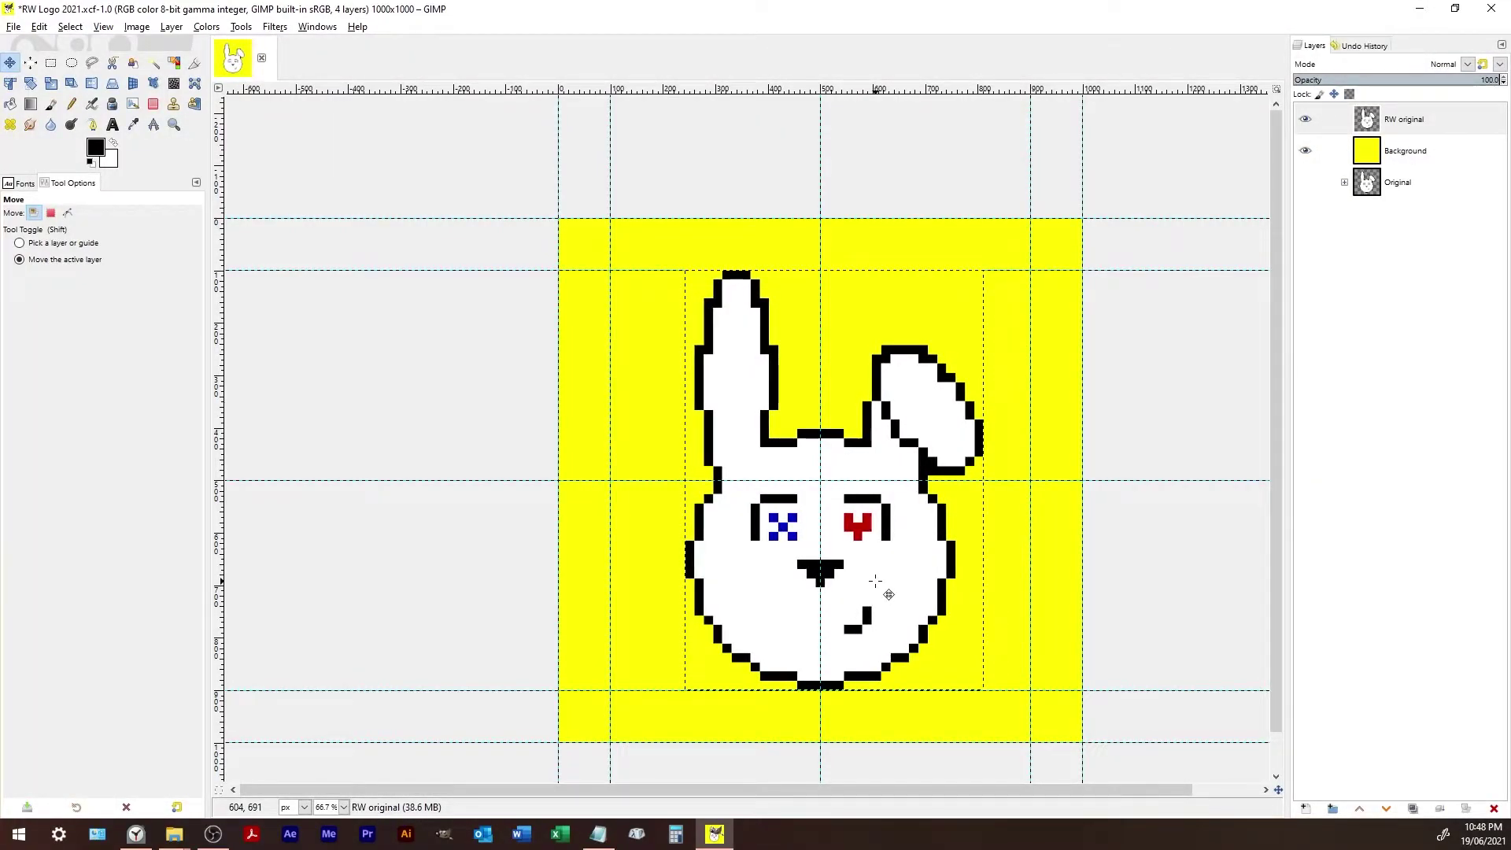
# - Create a layer group above the RW original layer and name it Smooth Random
pyautogui.click(1408, 147)
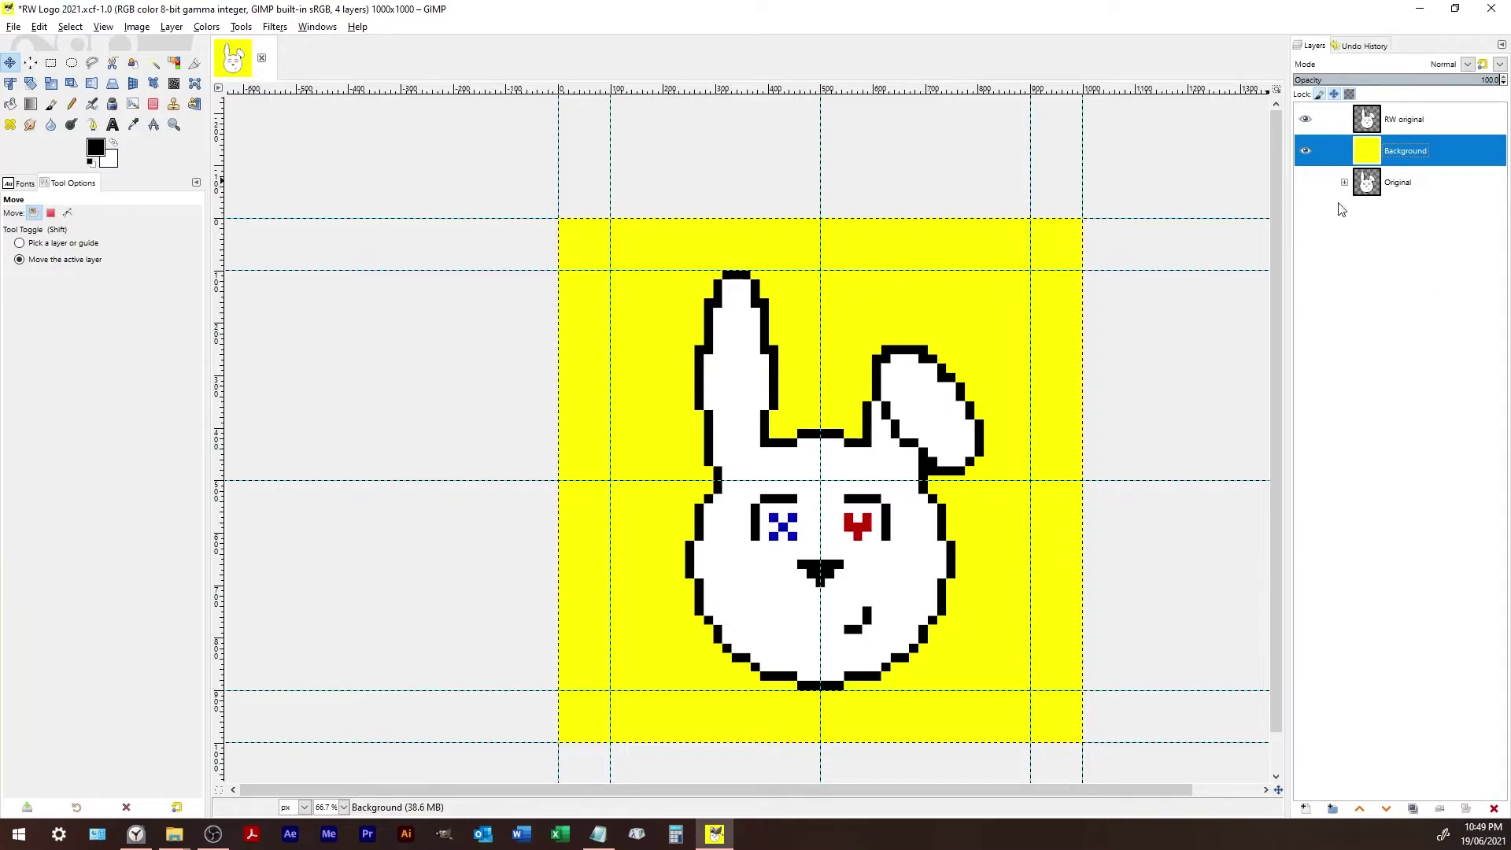
pyautogui.click(1398, 130)
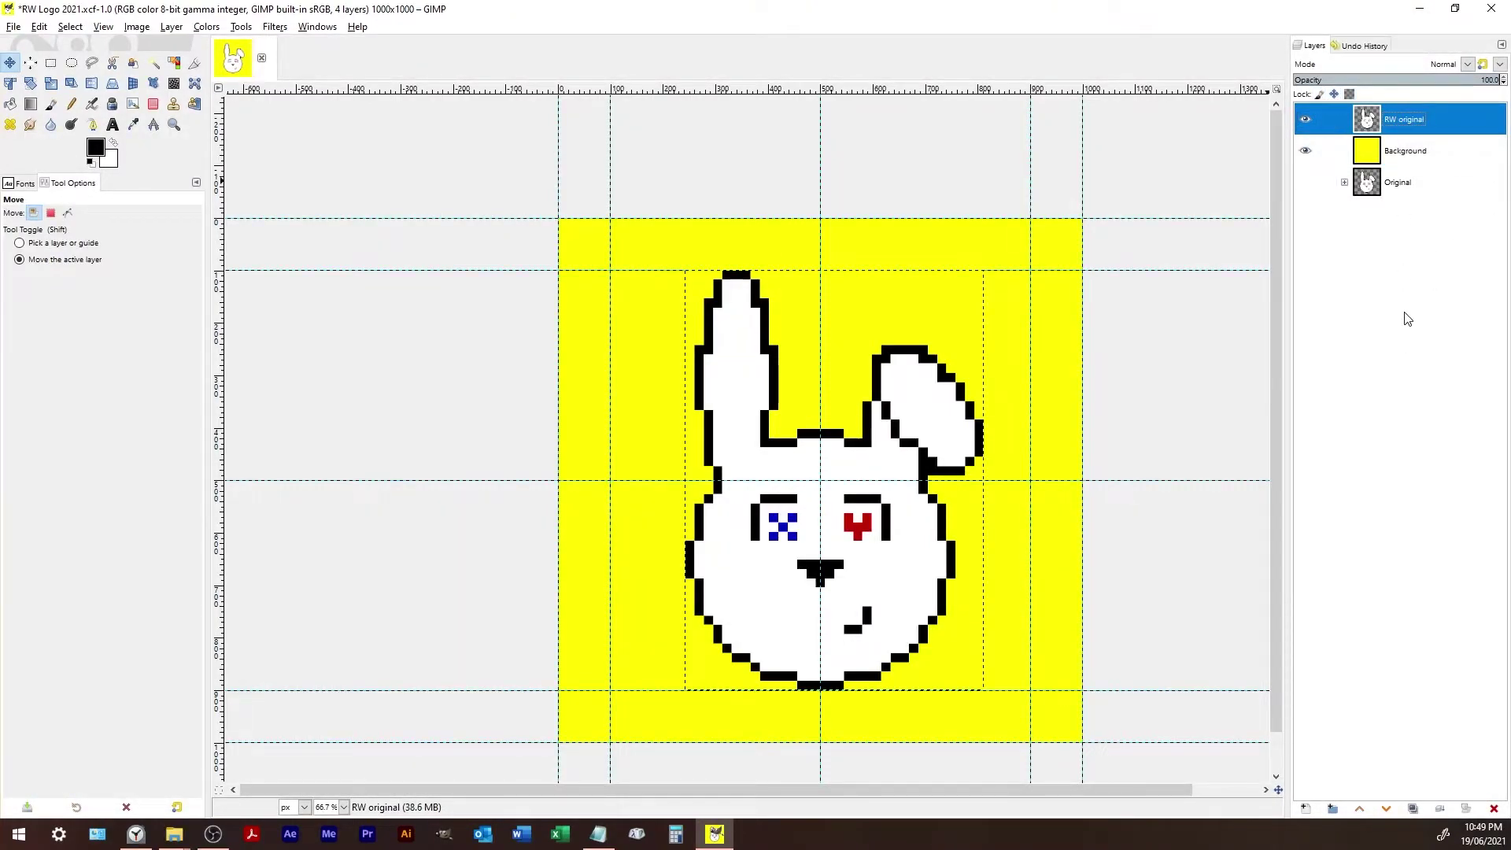
pyautogui.click(1332, 809)
pyautogui.doubleClick(1399, 120)
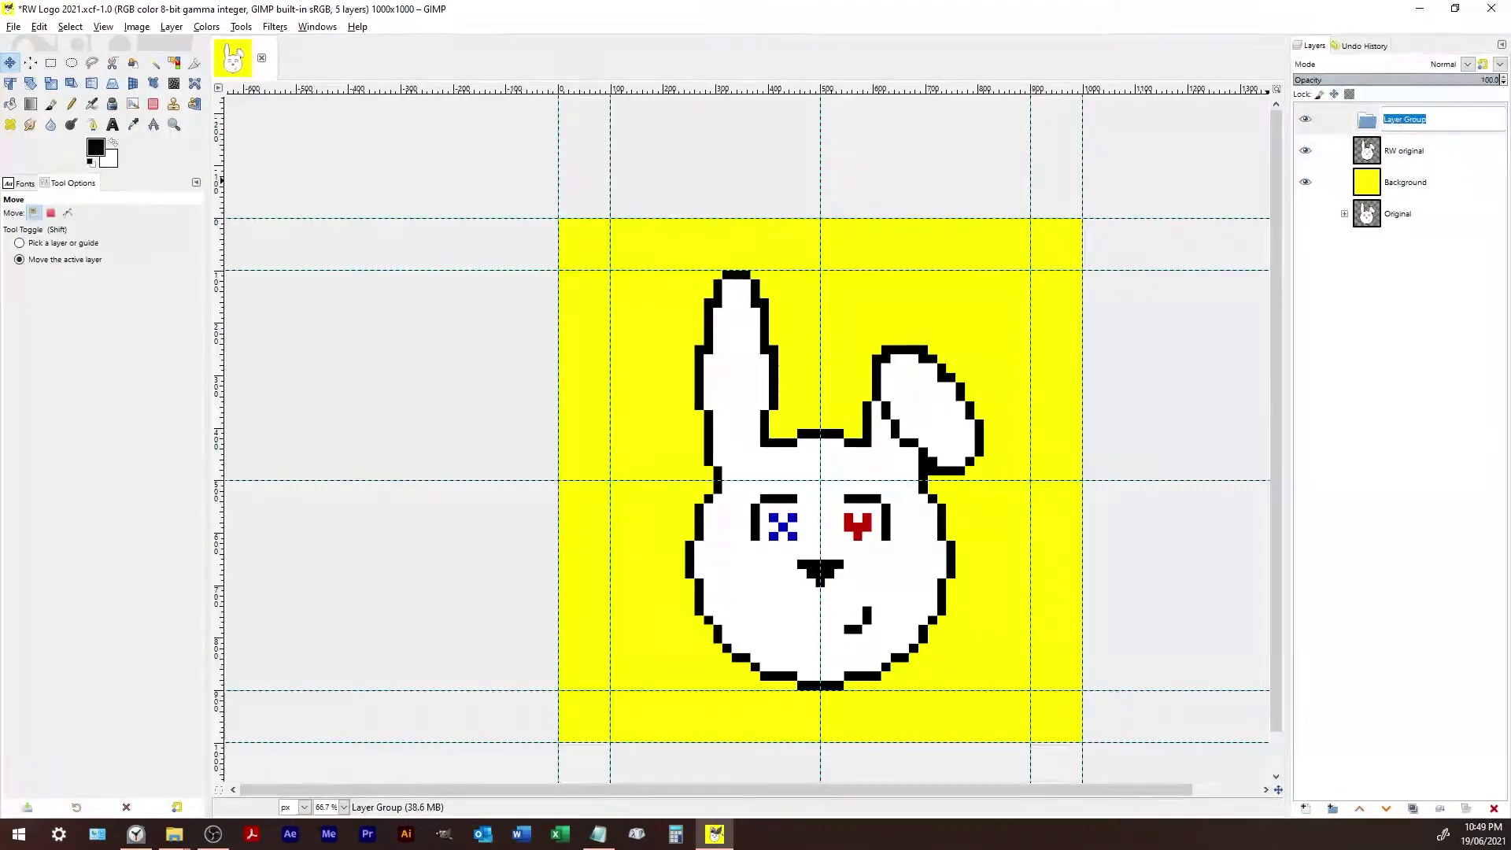
pyautogui.write('Smooth Random')
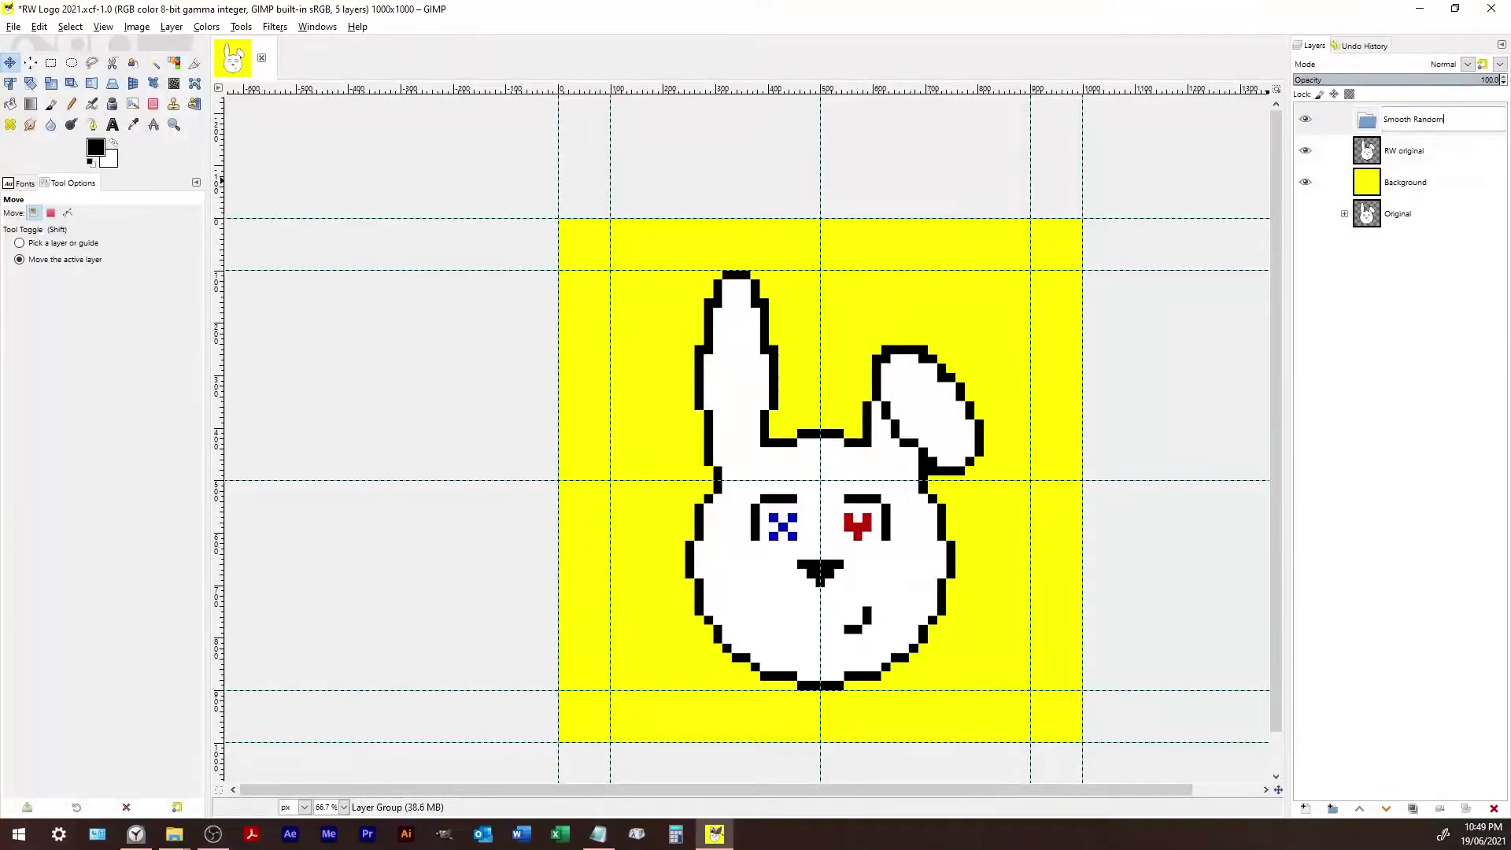
pyautogui.press('Return')
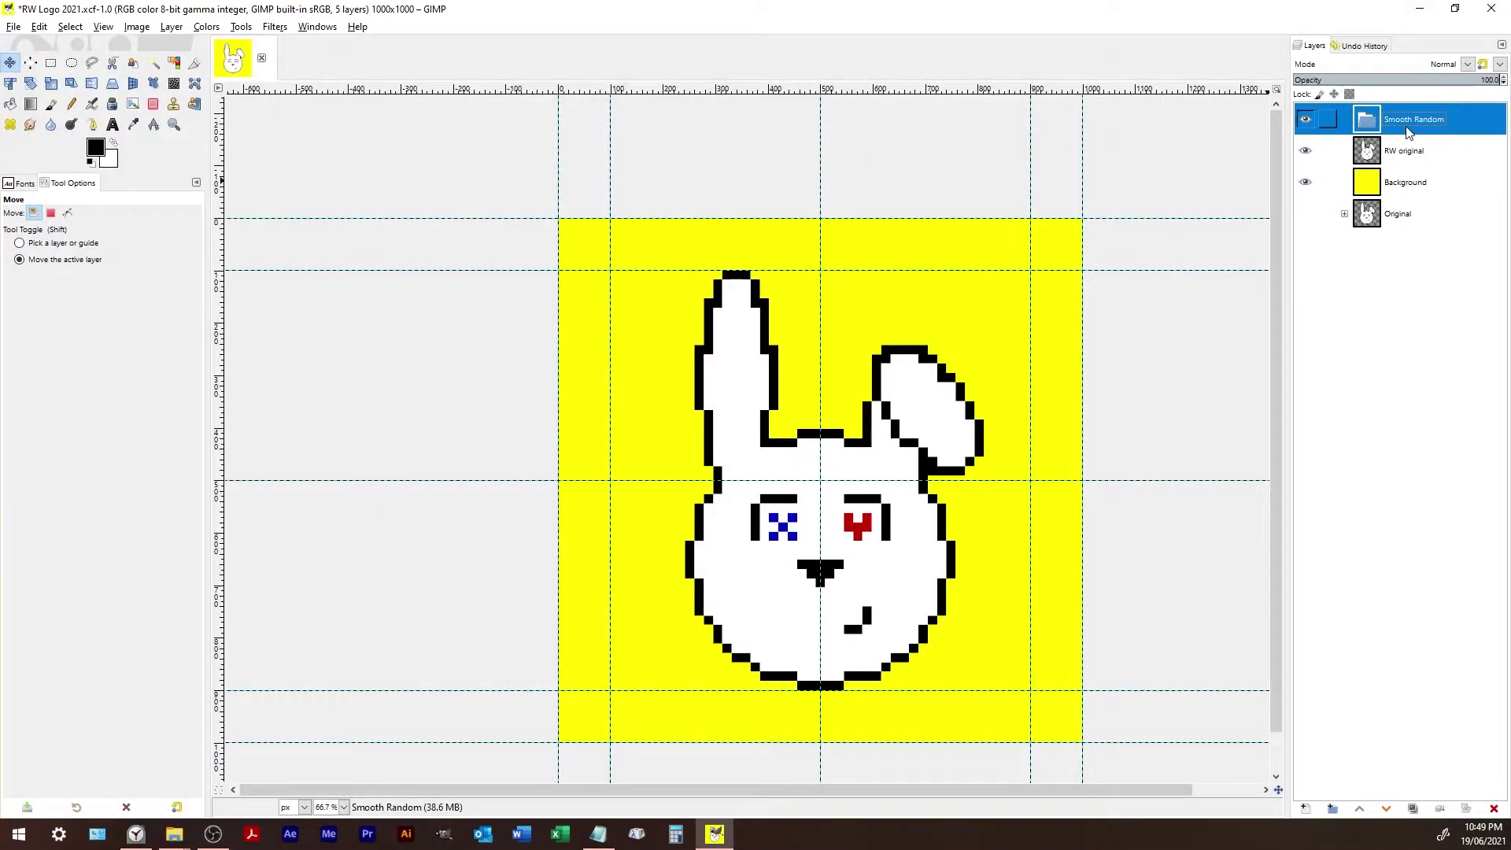
# - Set the RW original layer's opacity to 50 and keep that layer active
pyautogui.click(1413, 155)
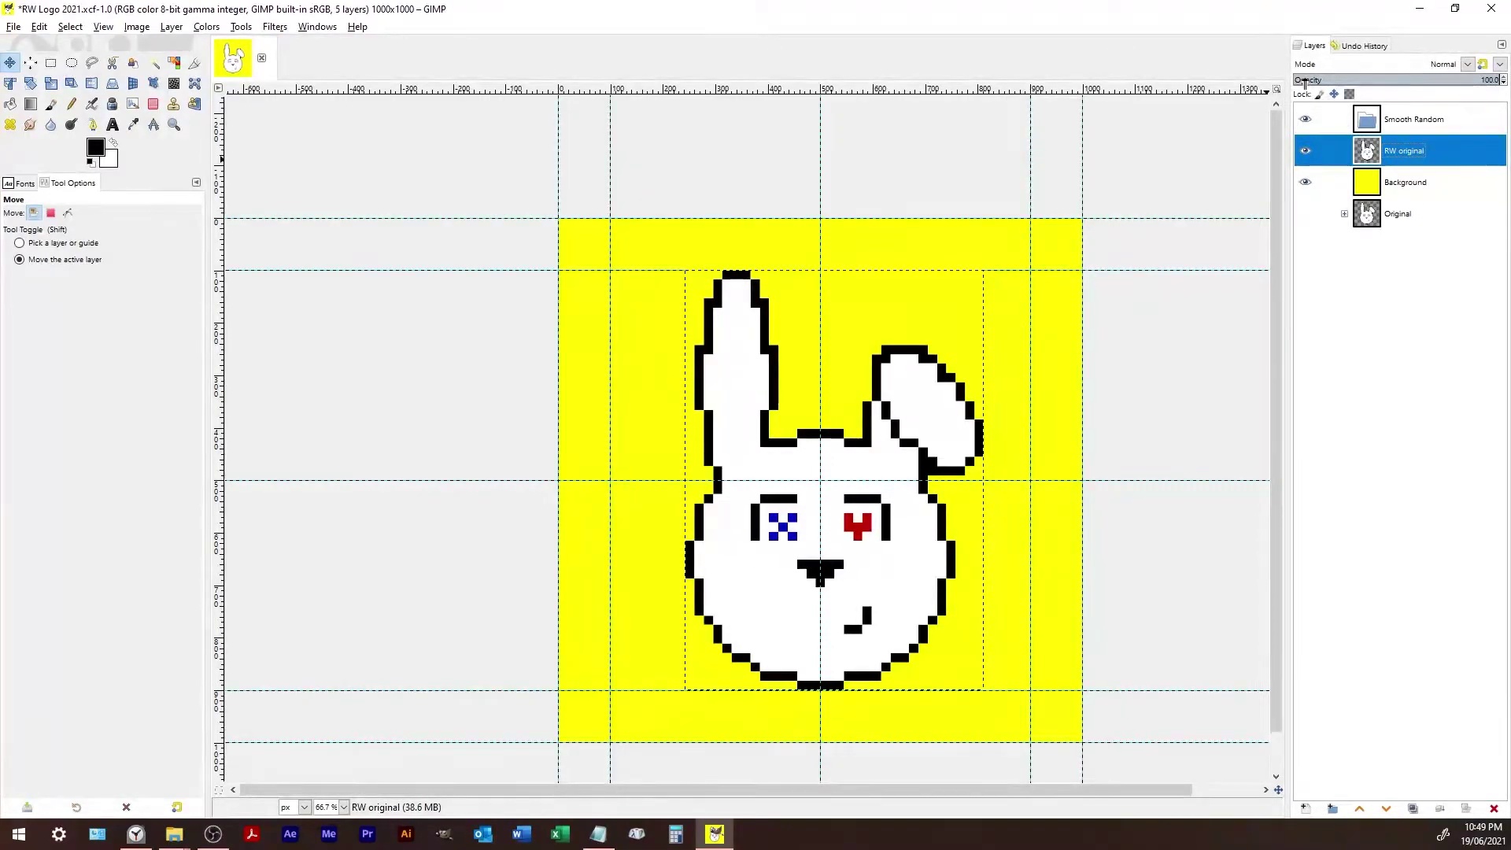
pyautogui.click(1401, 89)
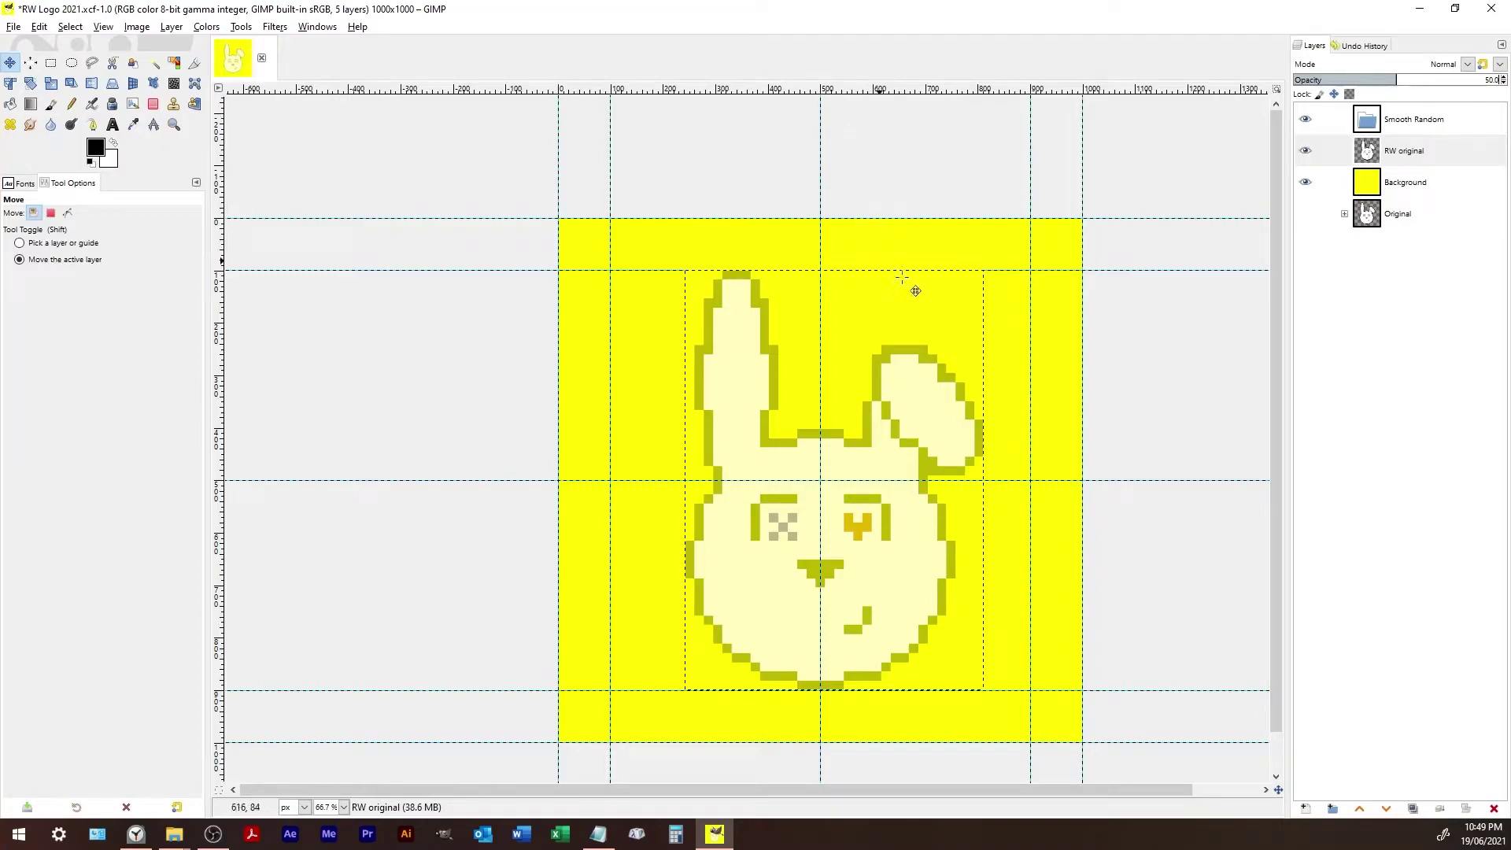
pyautogui.click(1397, 214)
pyautogui.click(1416, 150)
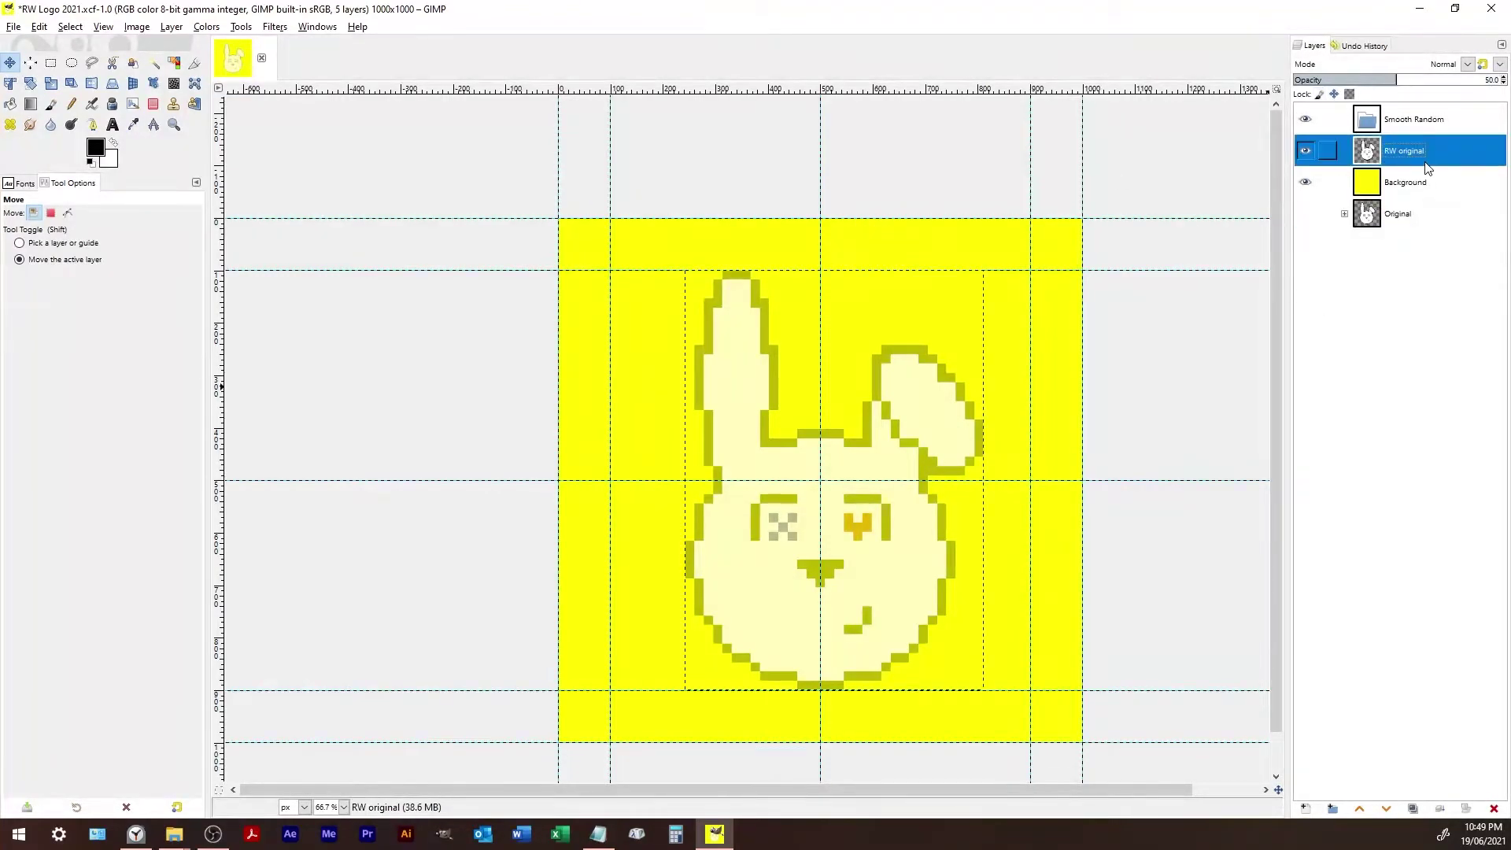
# - Draw a circular selection about 186 px across between the nose and chin, centred on the vertical centre guide
pyautogui.click(77, 63)
pyautogui.moveTo(690, 425); pyautogui.dragTo(743, 476)
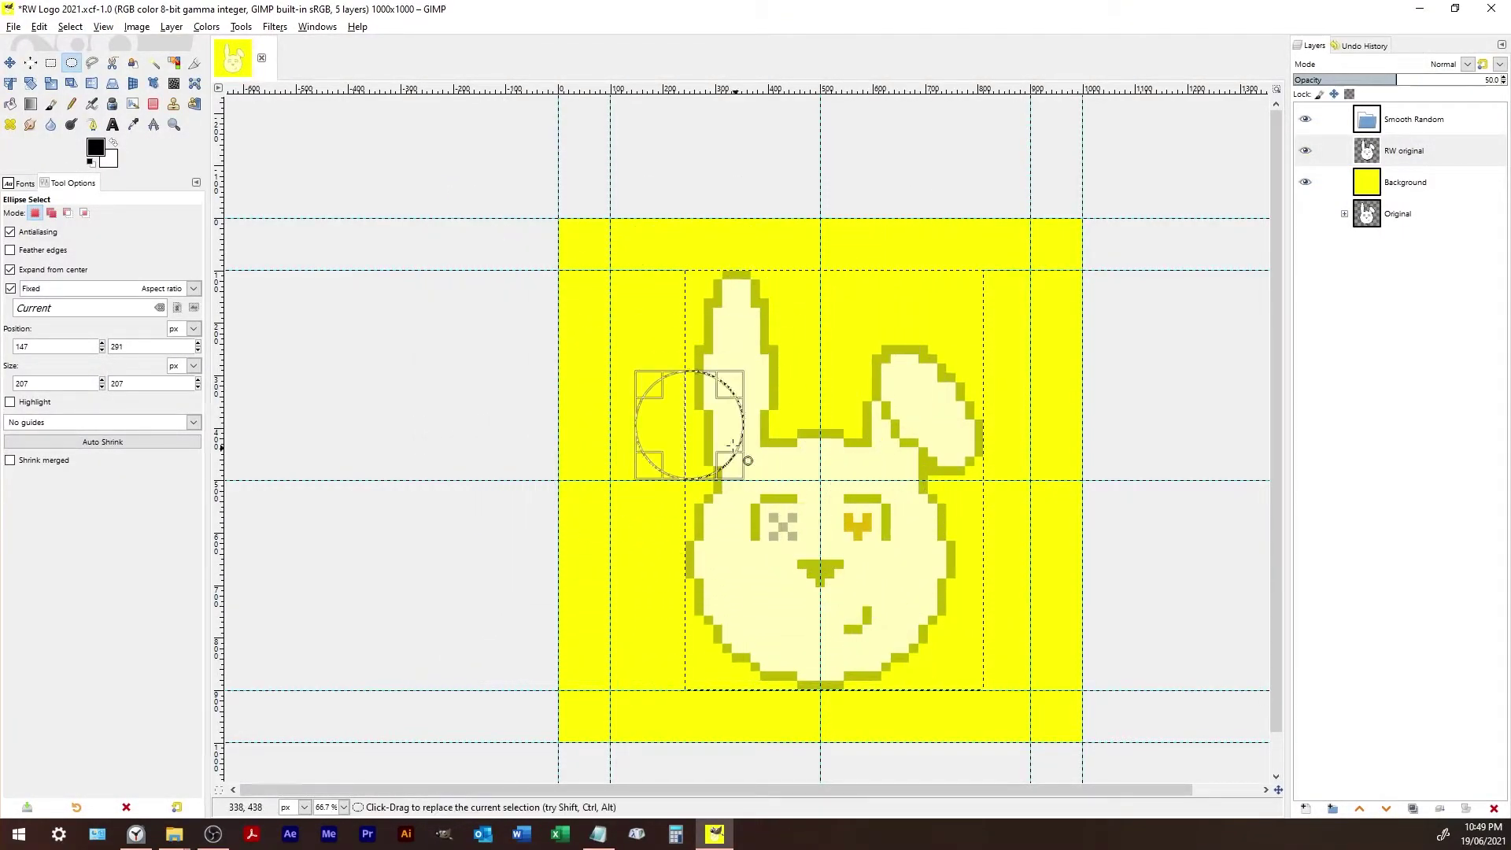
pyautogui.moveTo(692, 425); pyautogui.dragTo(818, 591)
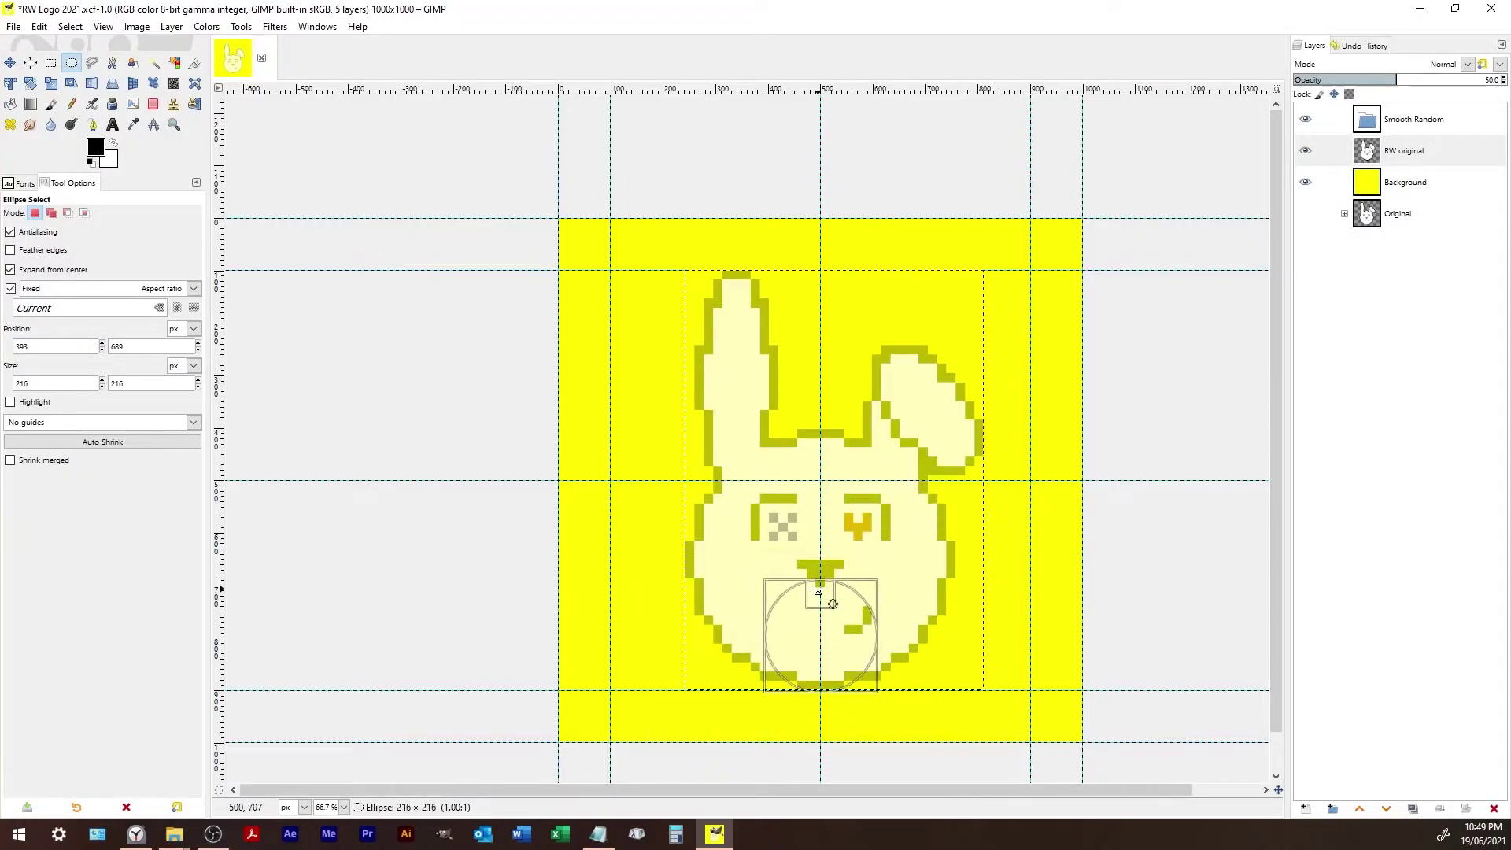
pyautogui.click(818, 608)
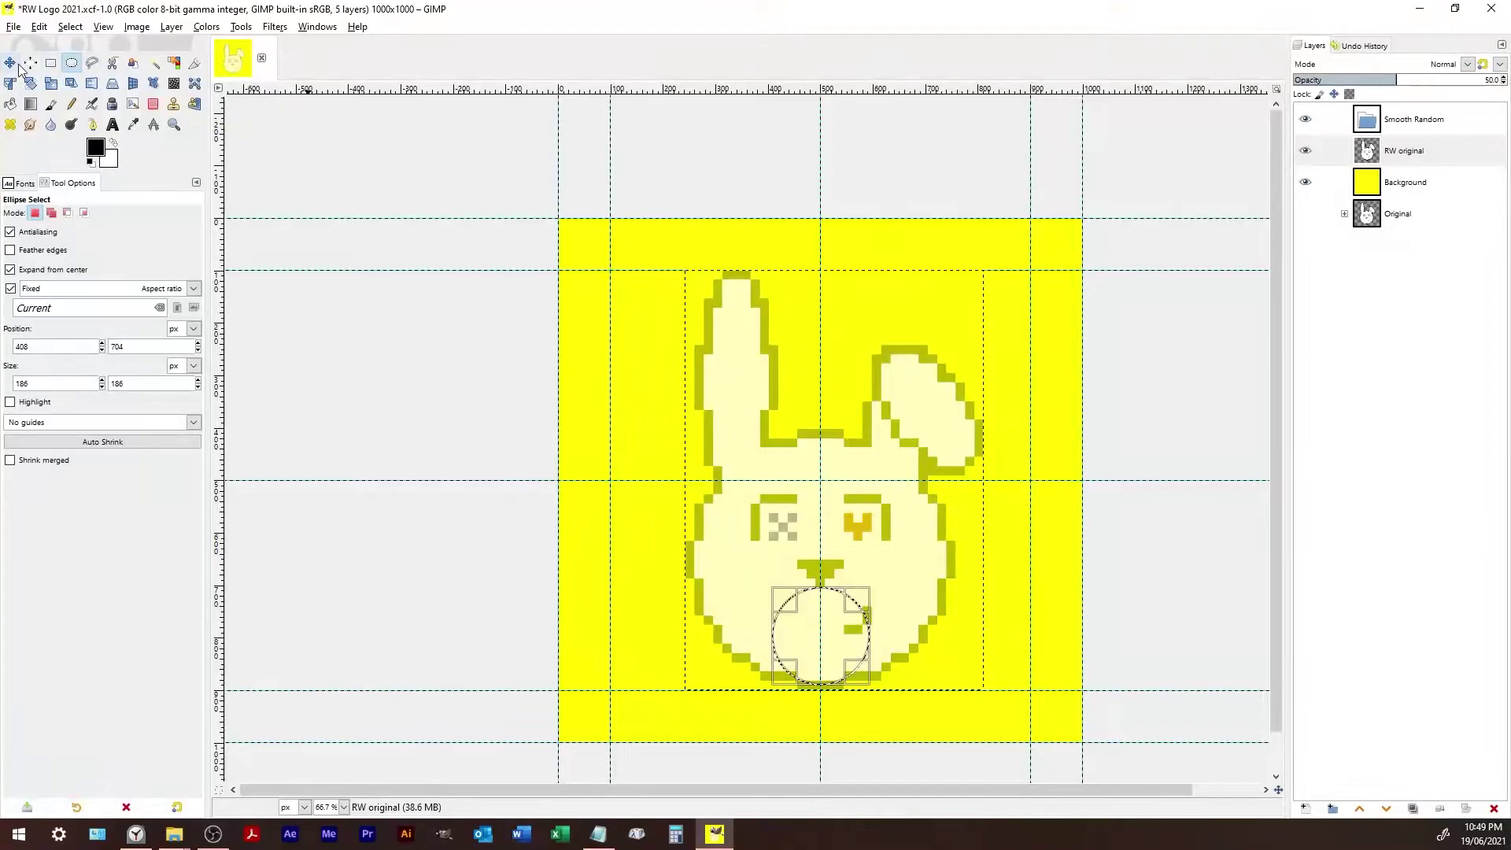
pyautogui.press('m')
pyautogui.moveTo(831, 646)
pyautogui.mouseDown()
pyautogui.moveTo(804, 511)
pyautogui.moveTo(830, 647)
pyautogui.mouseUp()
pyautogui.click(67, 212)
pyautogui.press('m')
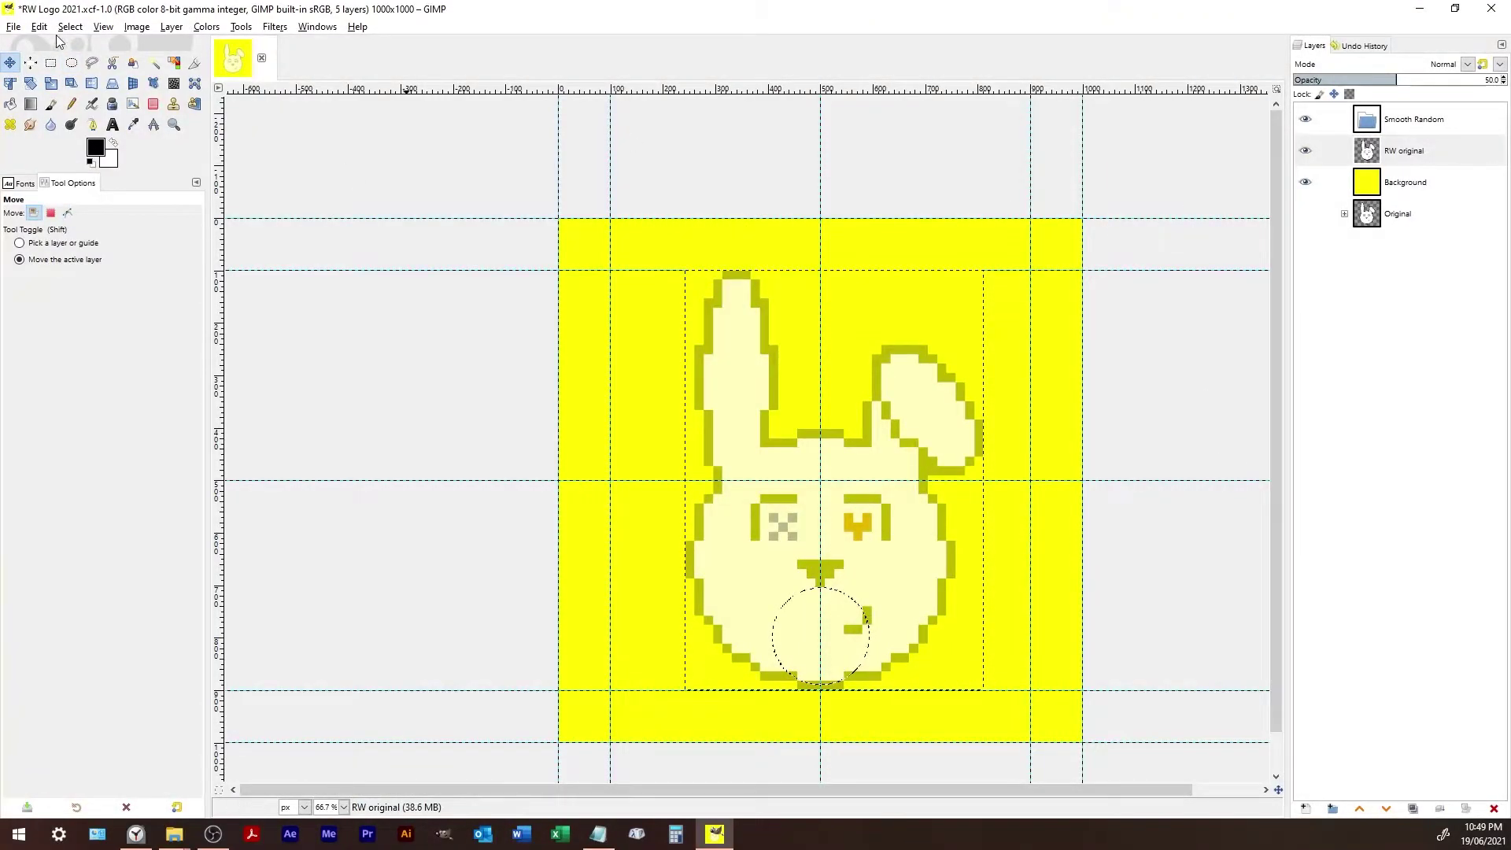
pyautogui.click(72, 63)
pyautogui.click(1400, 492)
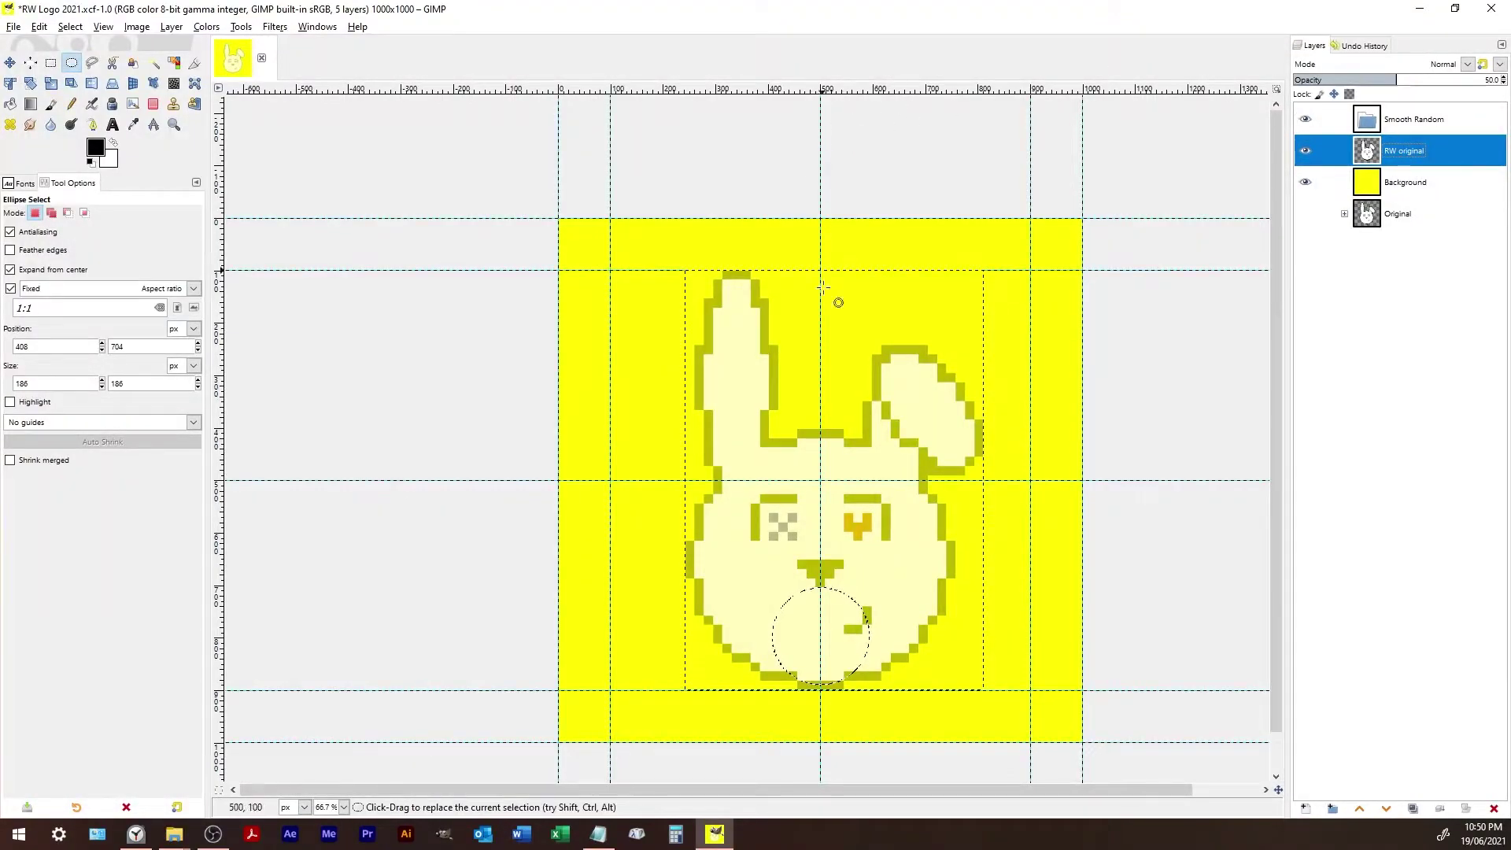
# - Hide the yellow Background layer while keeping RW original as the active layer
pyautogui.click(1349, 93)
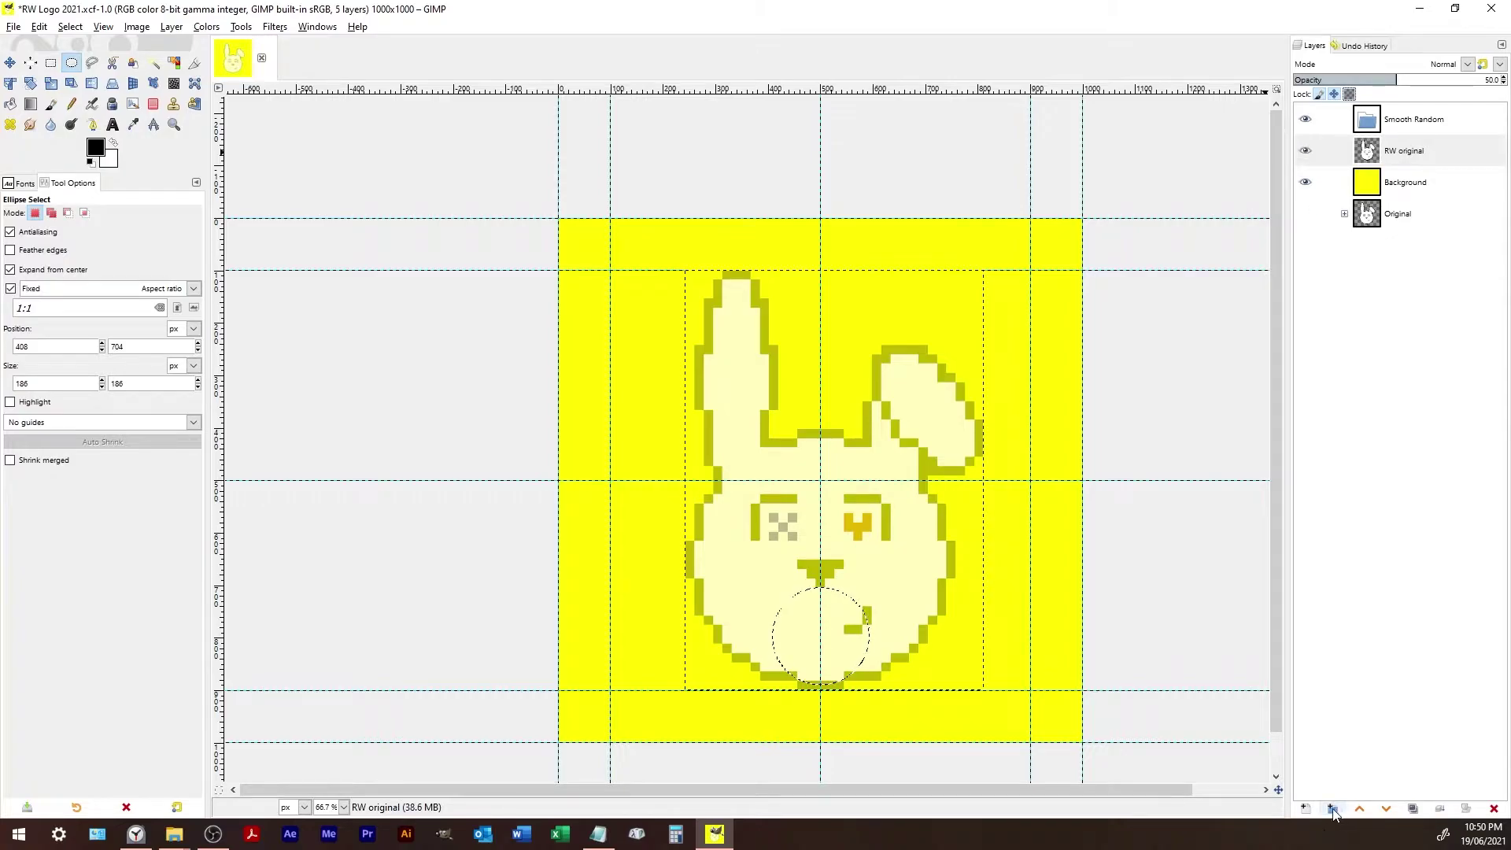
pyautogui.click(1305, 182)
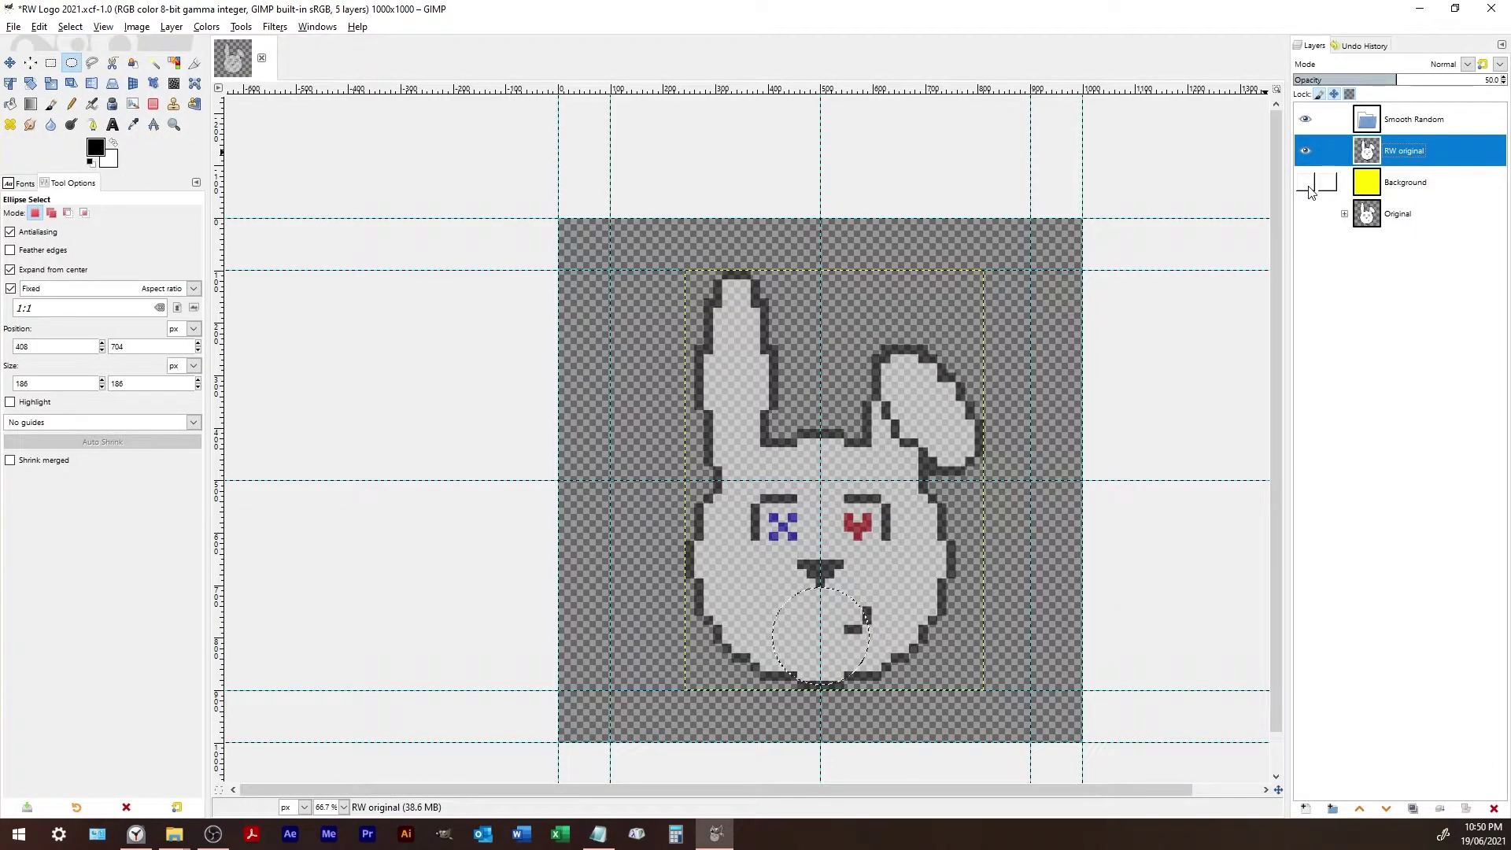
pyautogui.click(1306, 809)
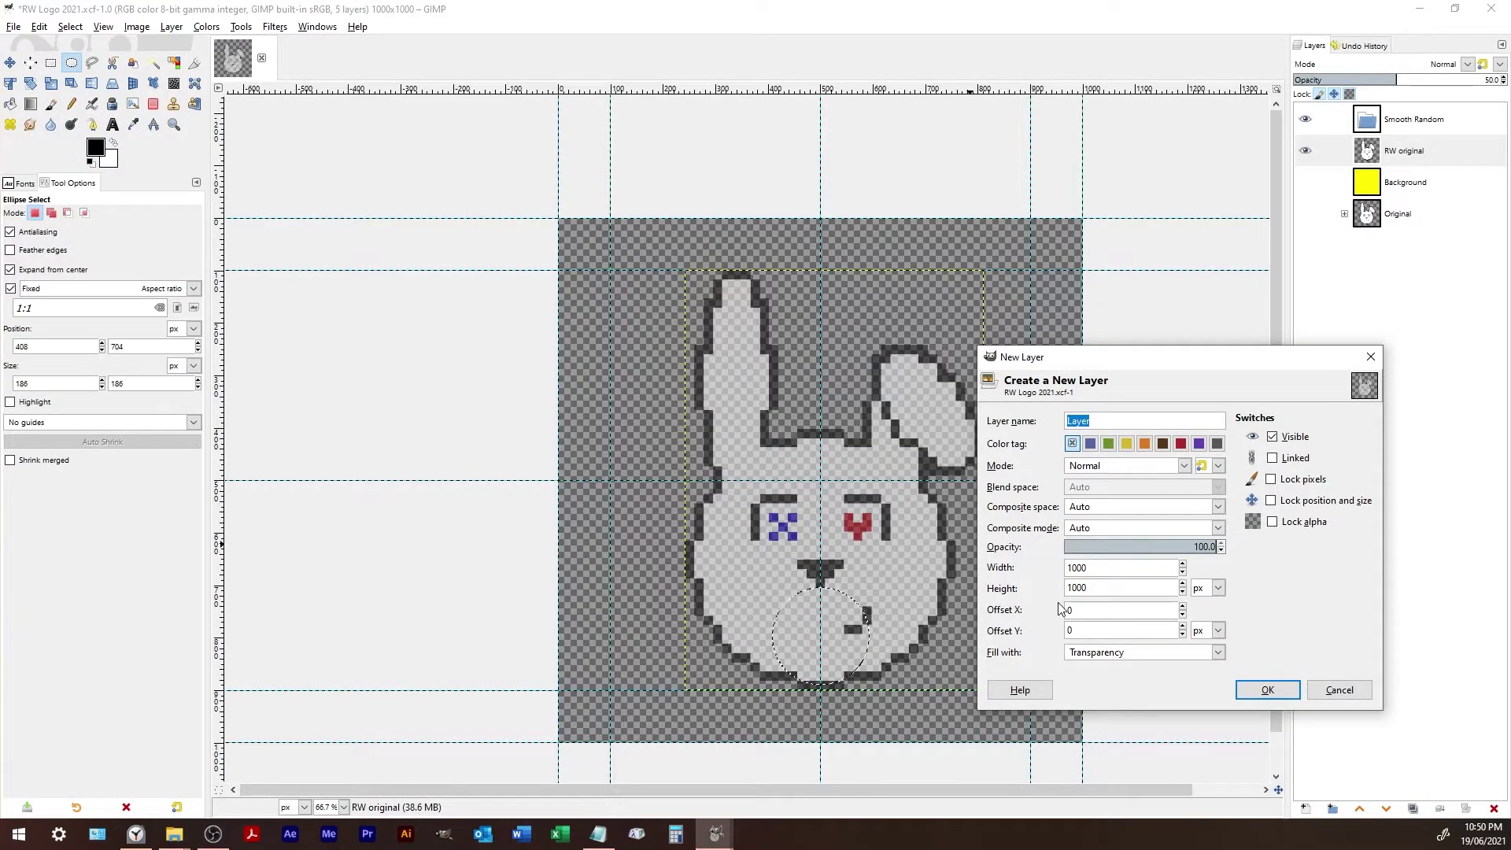
pyautogui.moveTo(1076, 568); pyautogui.dragTo(1046, 588)
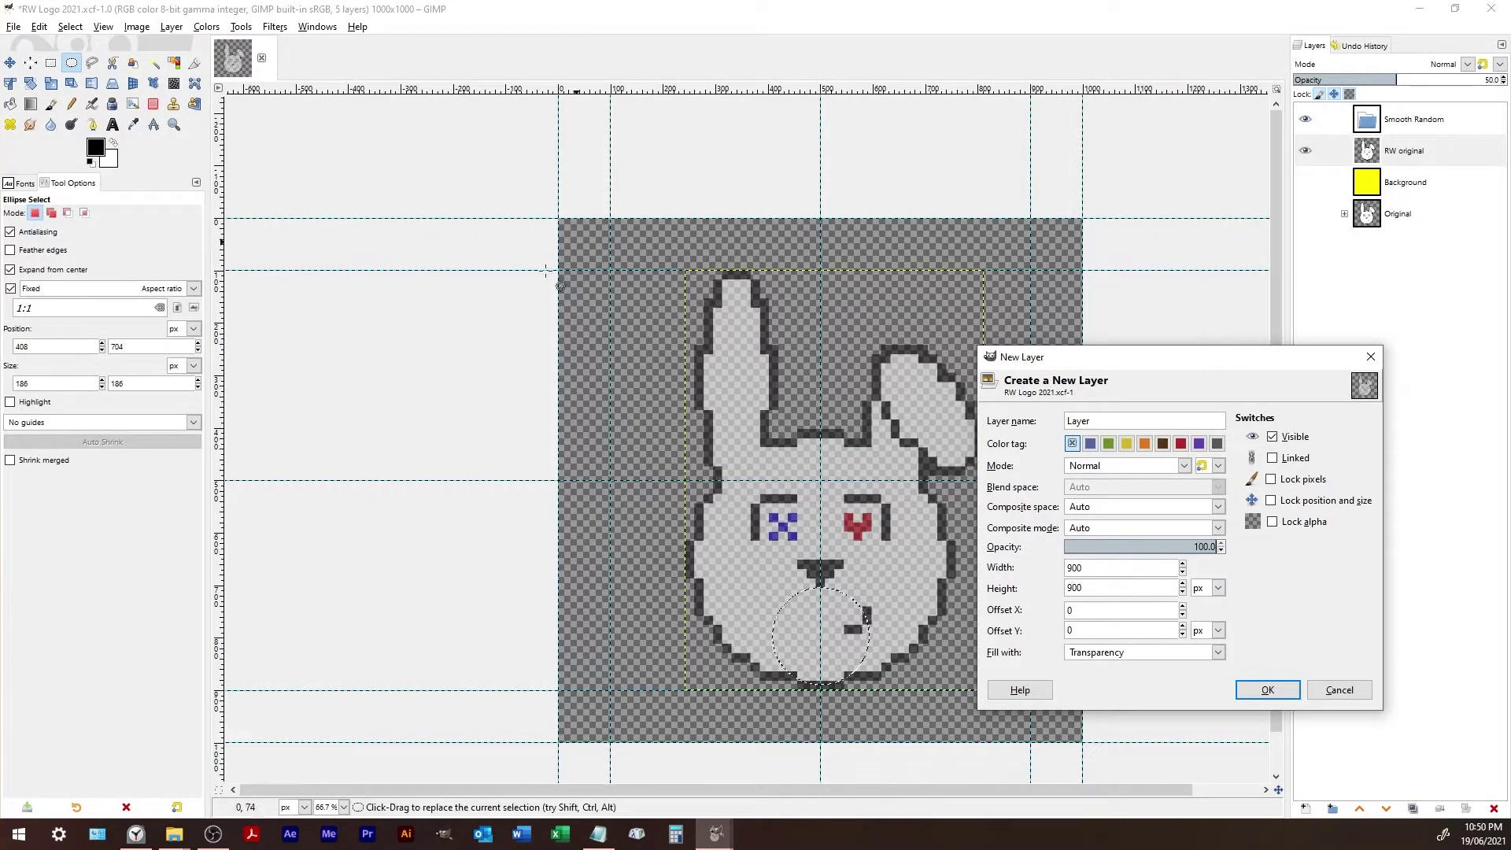
pyautogui.click(1066, 612)
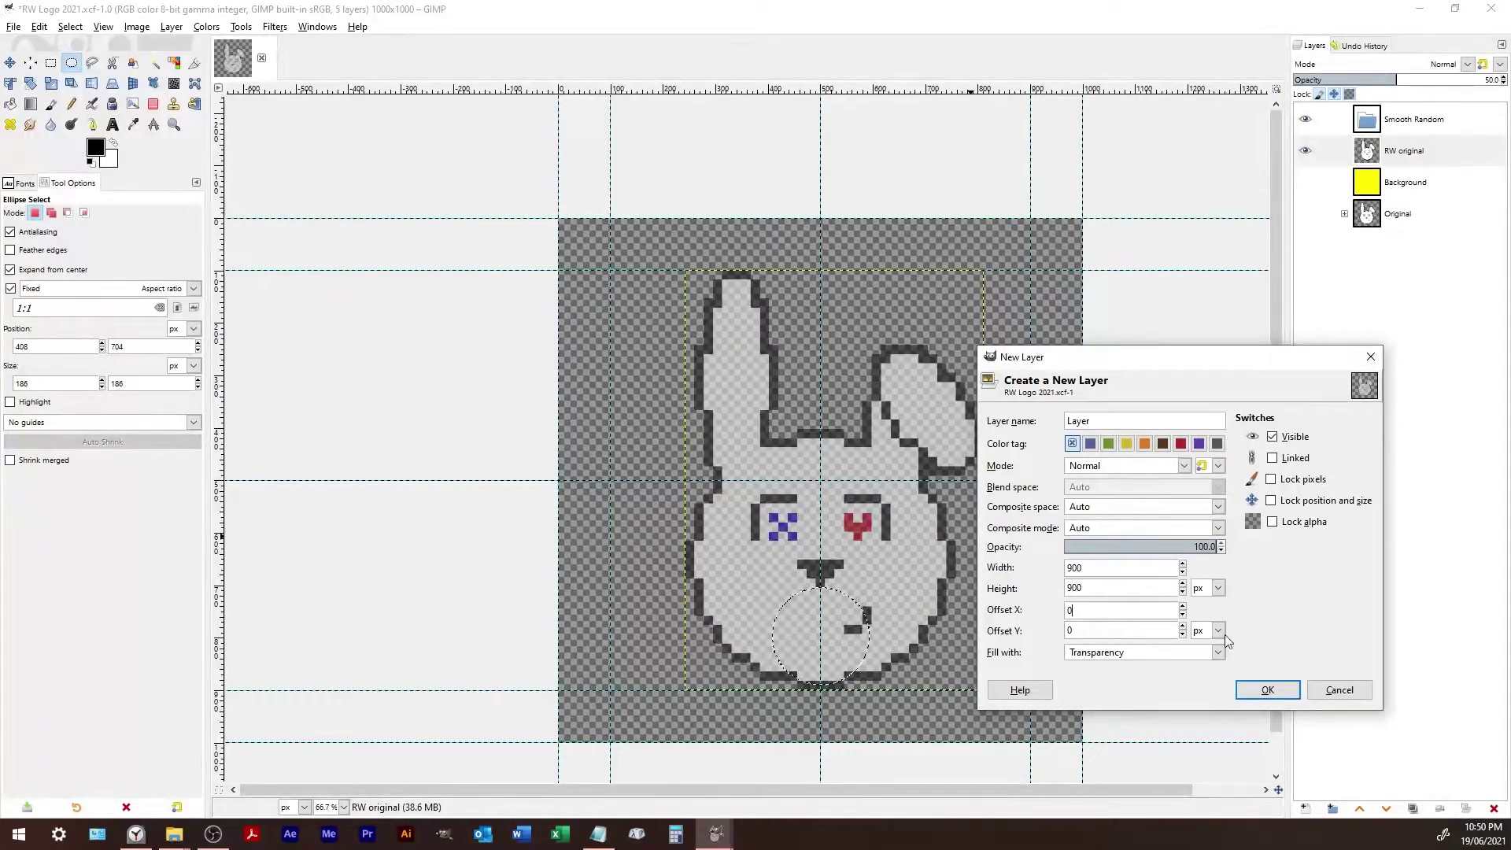
pyautogui.write('100')
pyautogui.click(1068, 630)
pyautogui.write('10')
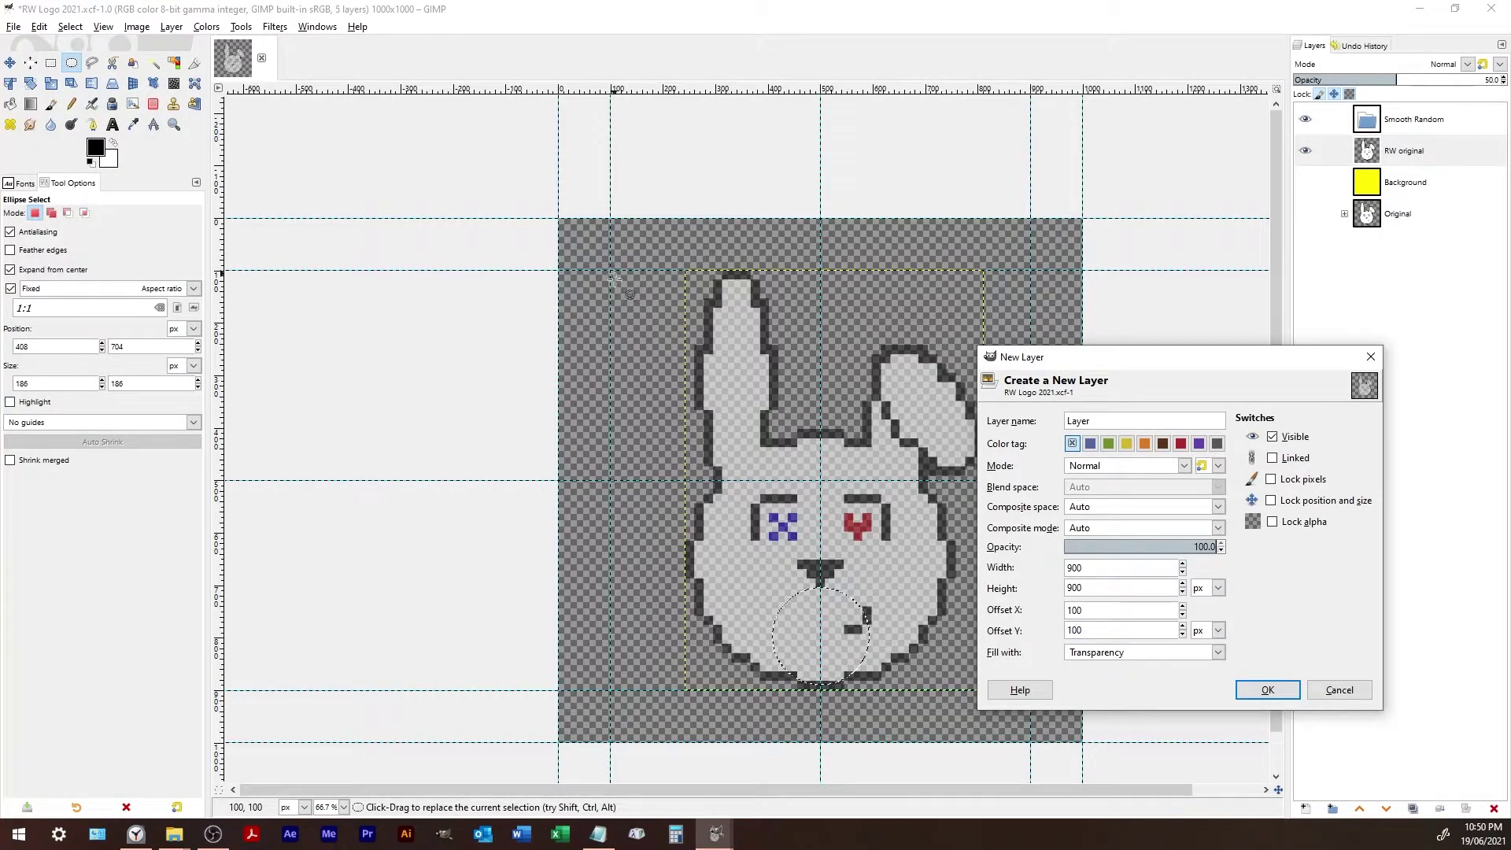
pyautogui.click(1153, 655)
pyautogui.click(1153, 655)
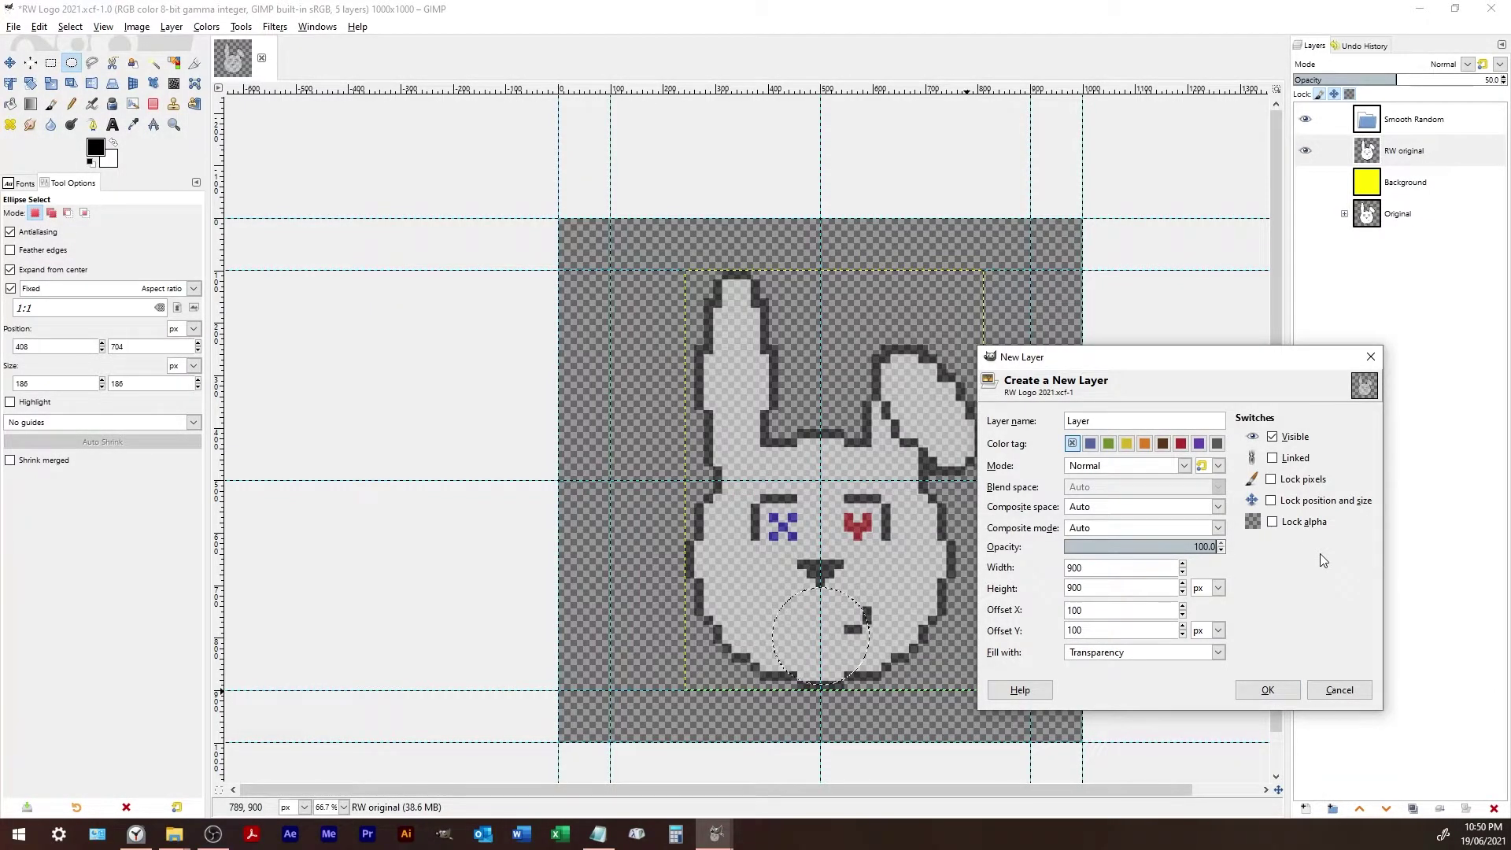
pyautogui.click(1267, 689)
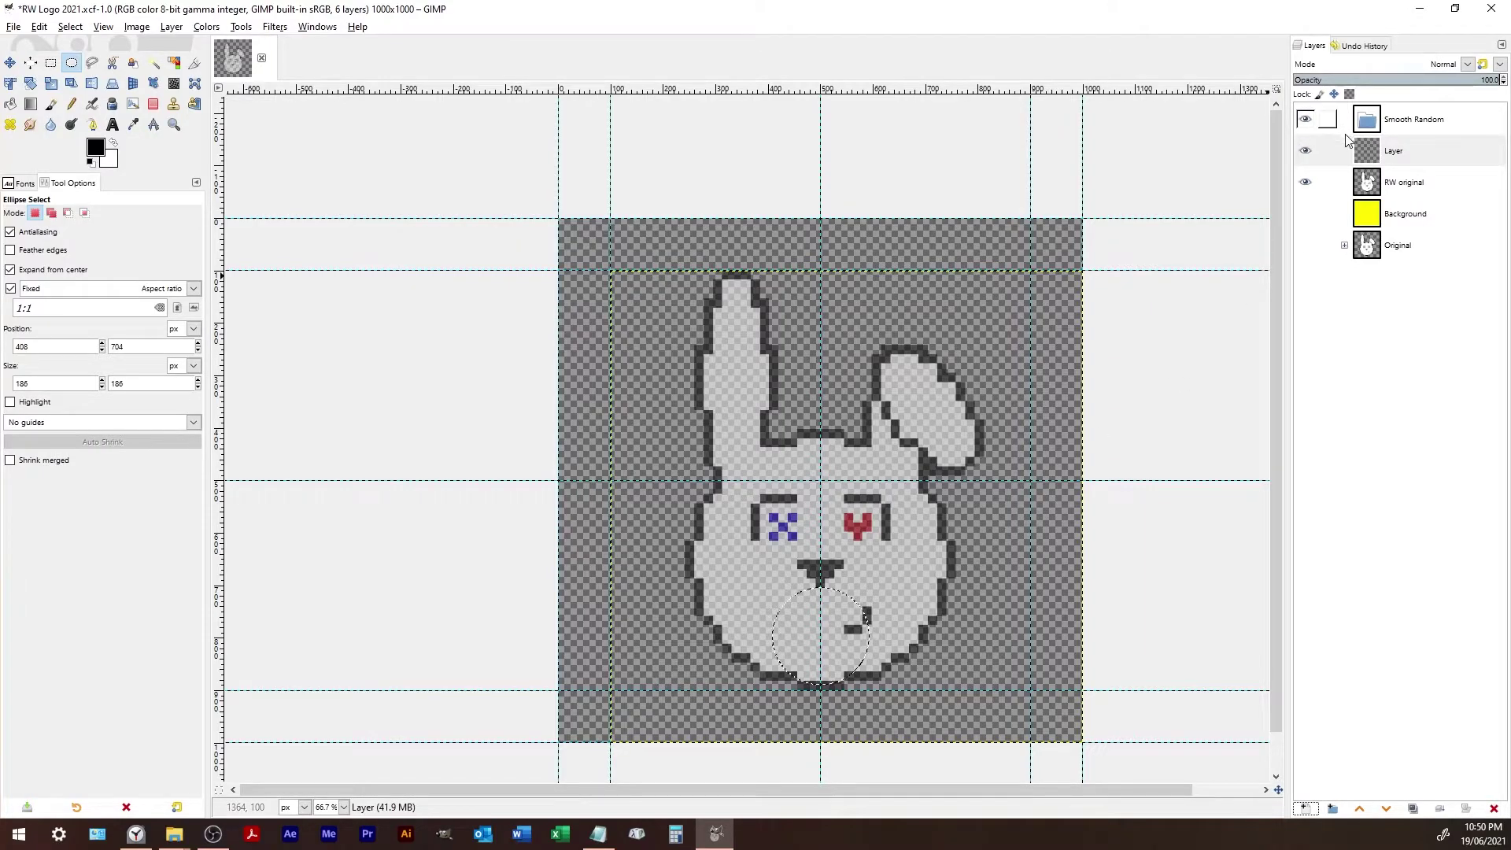
pyautogui.click(1493, 808)
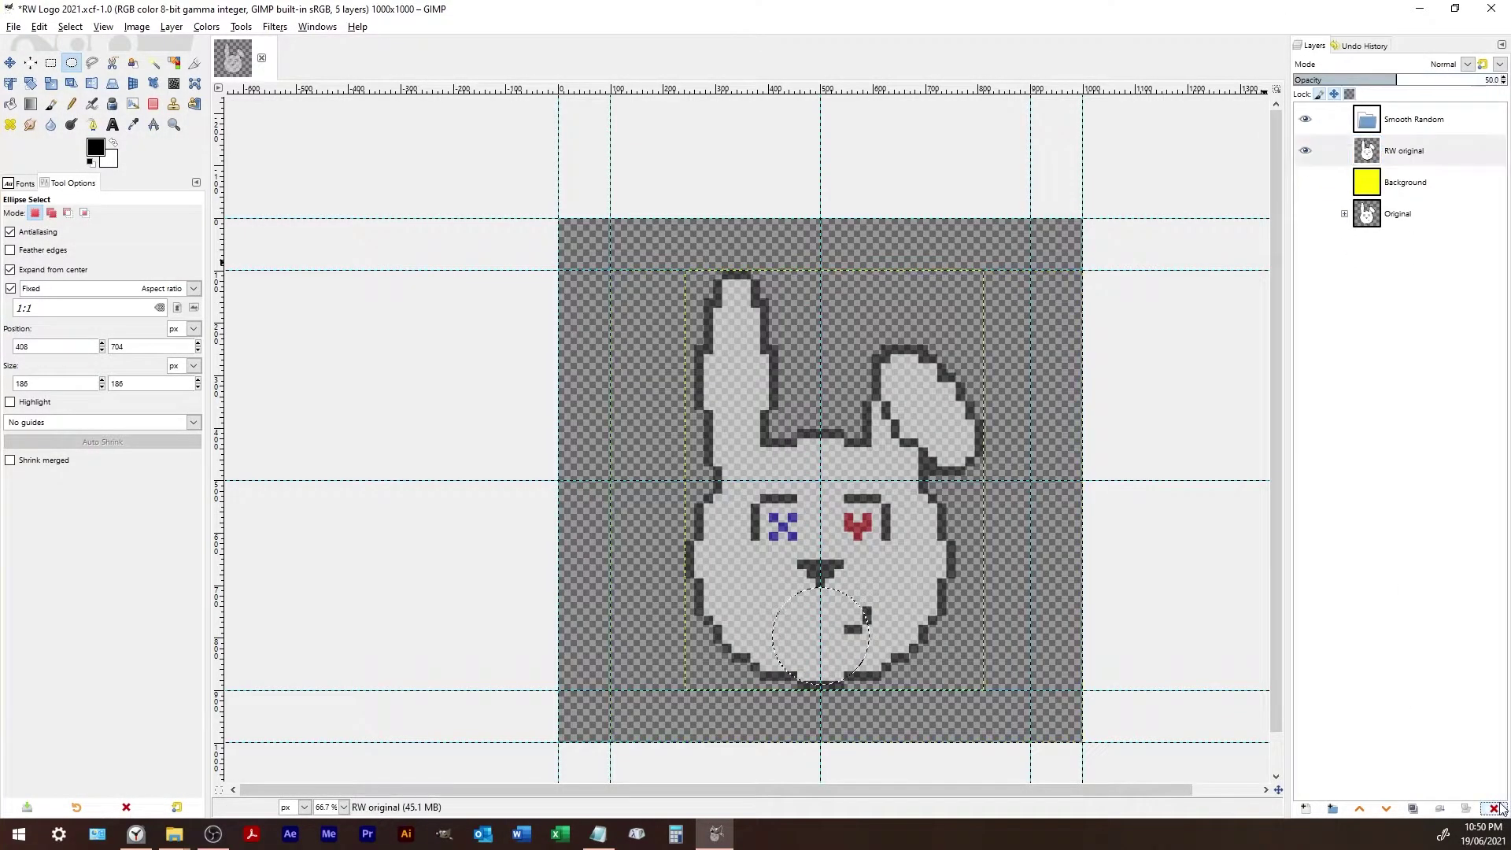
# - Create a transparent 800 × 800 px layer offset 100 px on X and Y above RW original, and name it Circle
pyautogui.click(1306, 808)
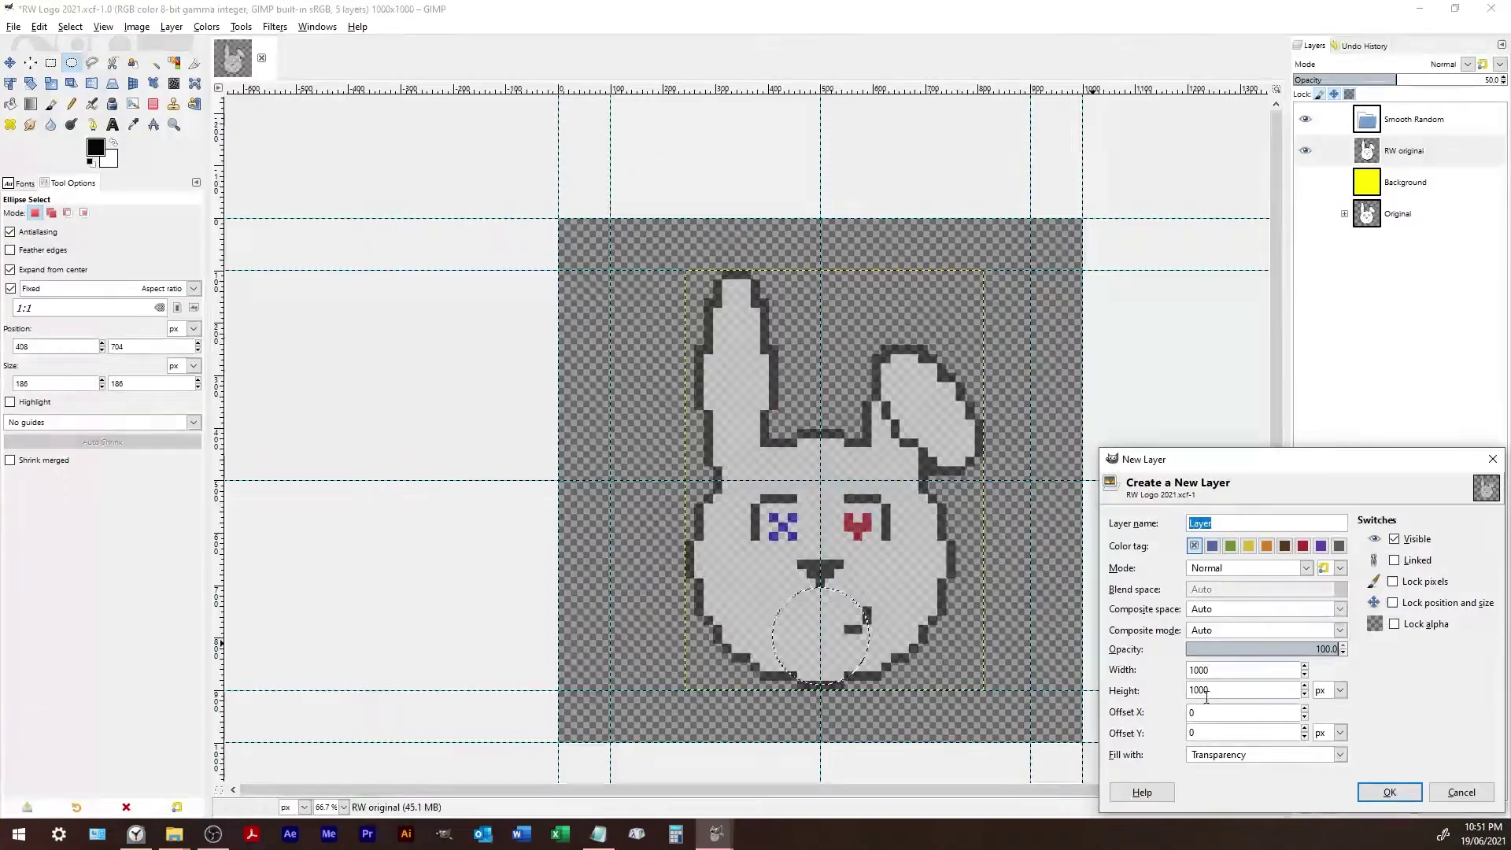
pyautogui.moveTo(1197, 670); pyautogui.dragTo(1139, 698)
pyautogui.write('8')
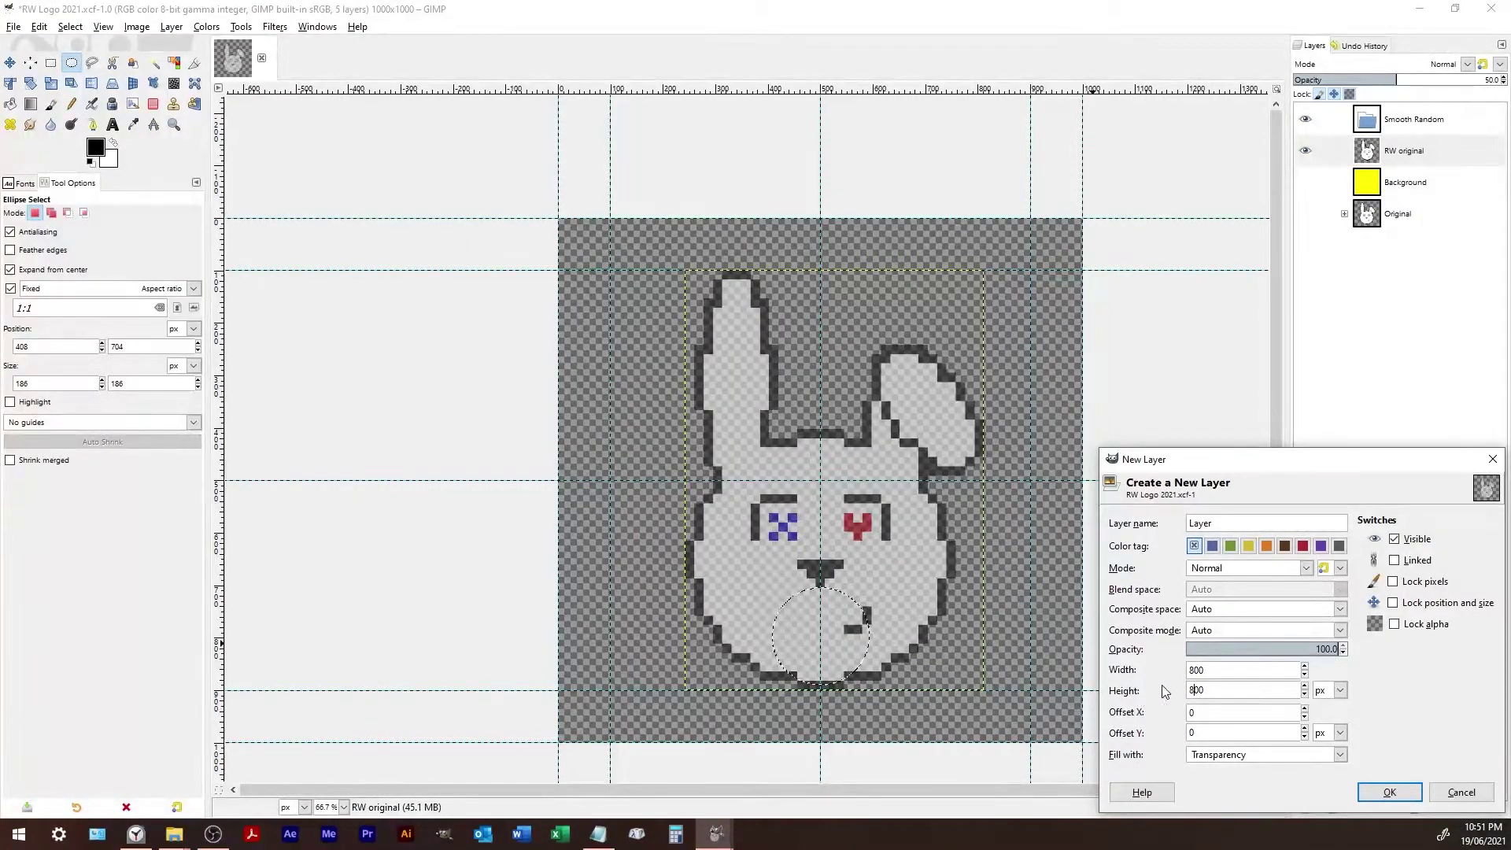
pyautogui.write('1')
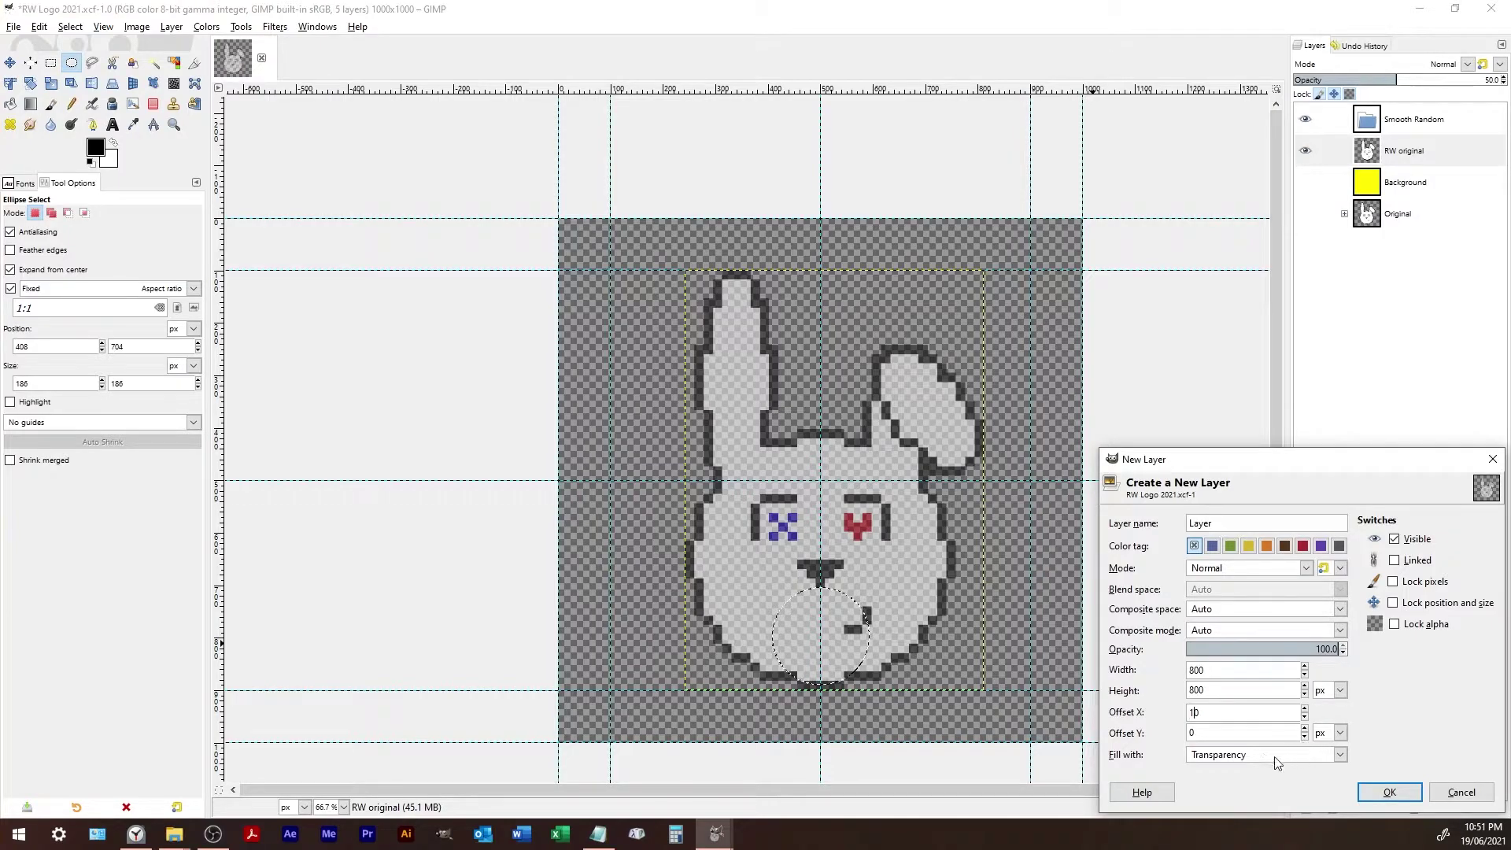
pyautogui.write('100')
pyautogui.click(1375, 791)
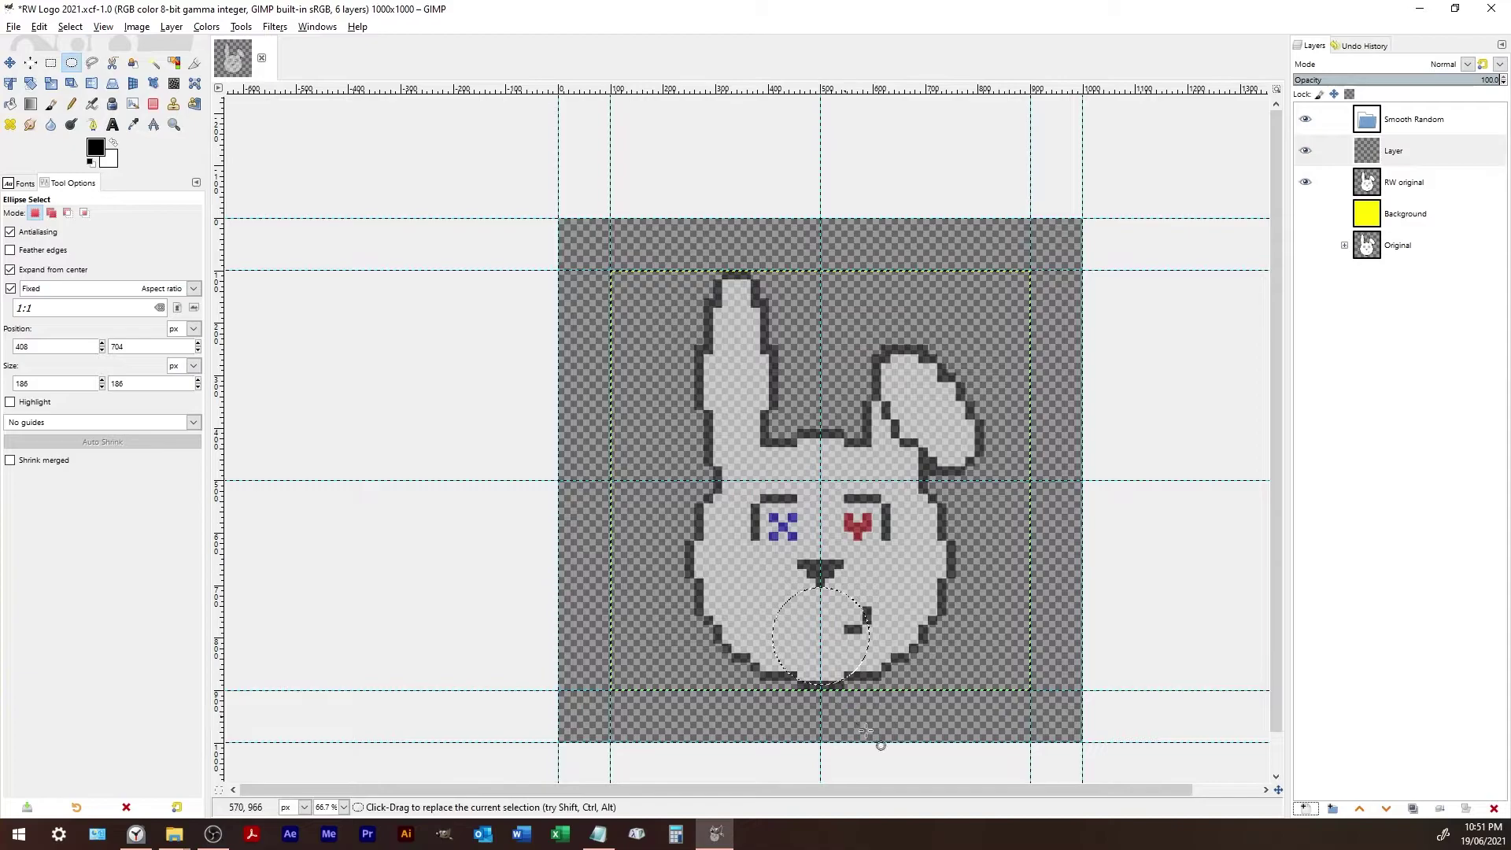
pyautogui.click(1409, 153)
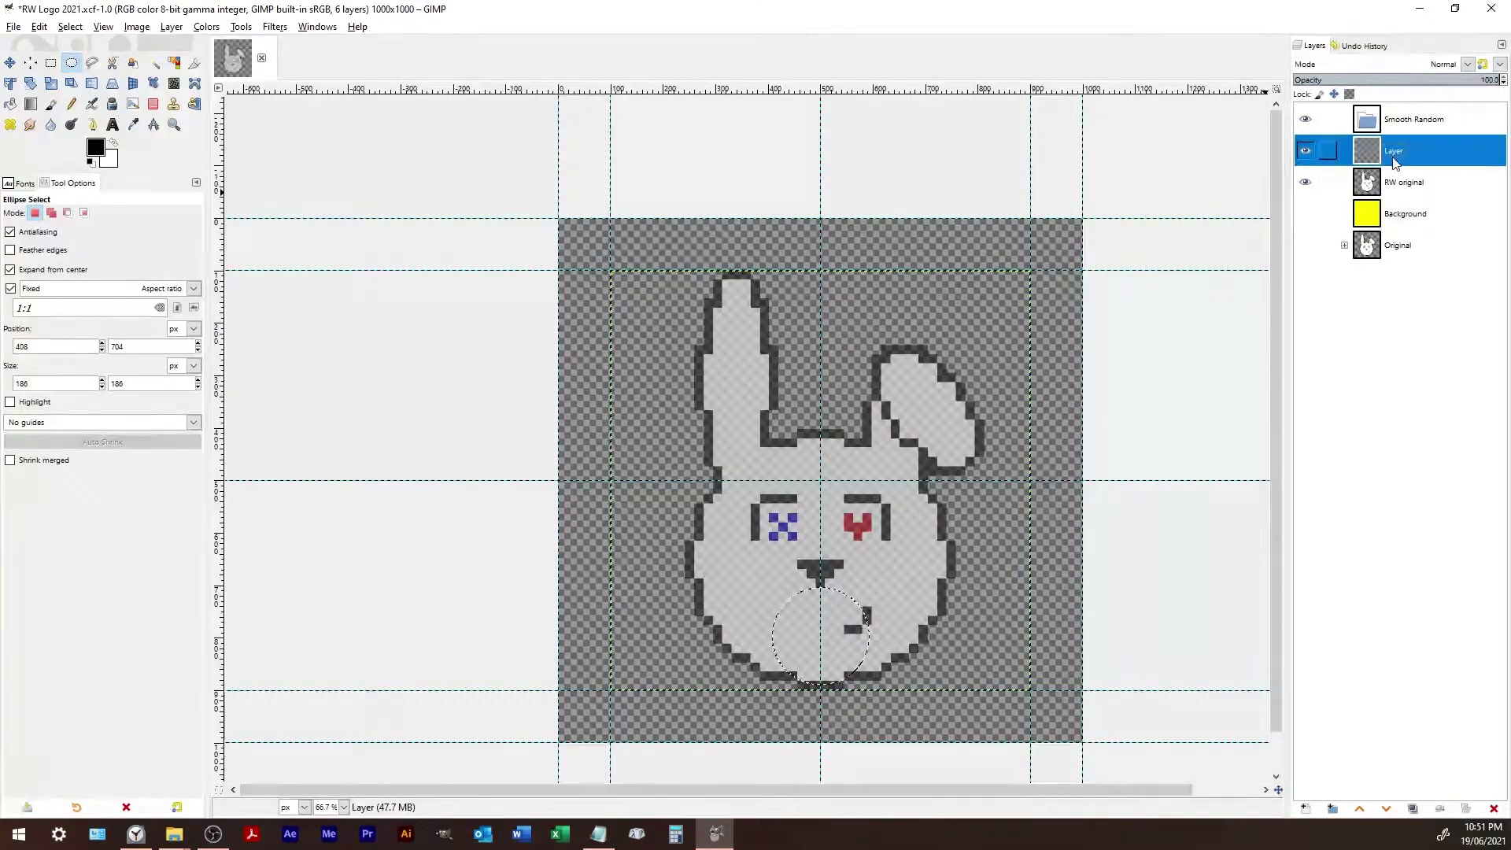
pyautogui.doubleClick(1393, 151)
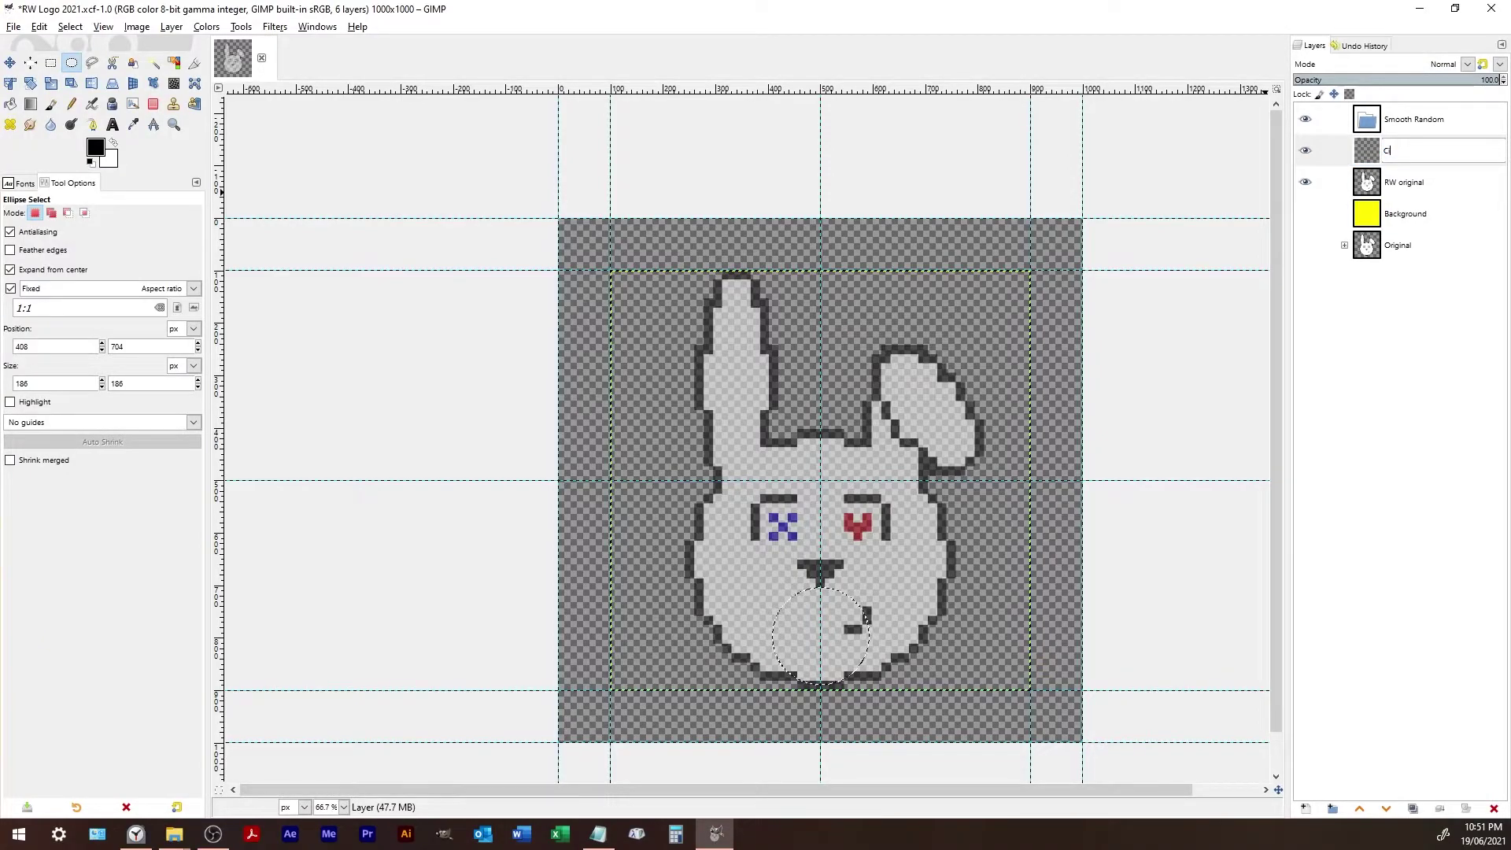
pyautogui.press('Return')
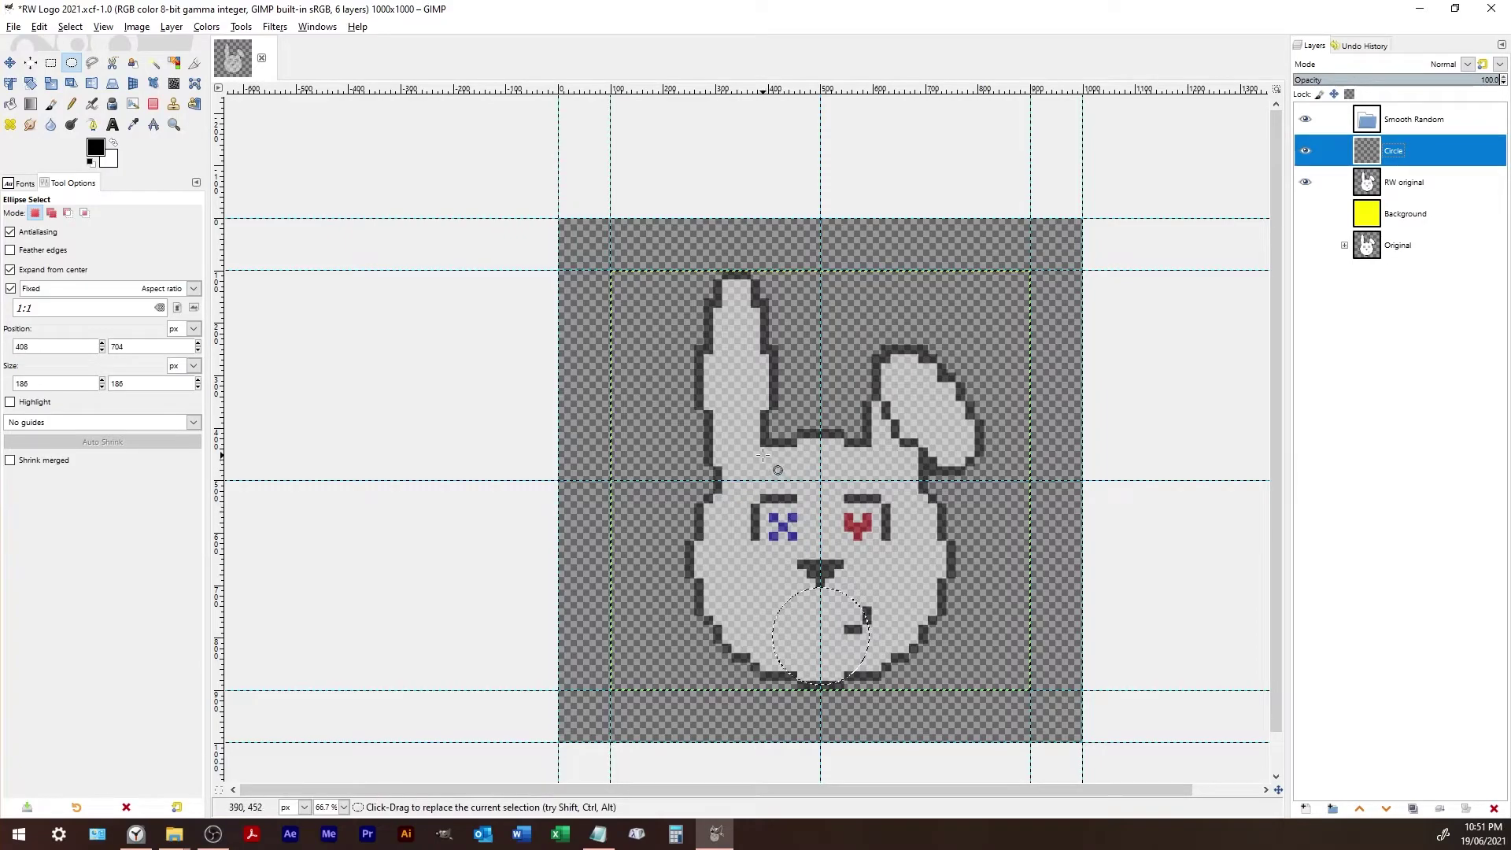
# - Draw a circular selection over the rabbit's head, turn off expanding from center, and set its size to 500 × 500 px
pyautogui.moveTo(689, 432); pyautogui.dragTo(821, 530)
pyautogui.moveTo(699, 418); pyautogui.dragTo(827, 486)
pyautogui.click(54, 269)
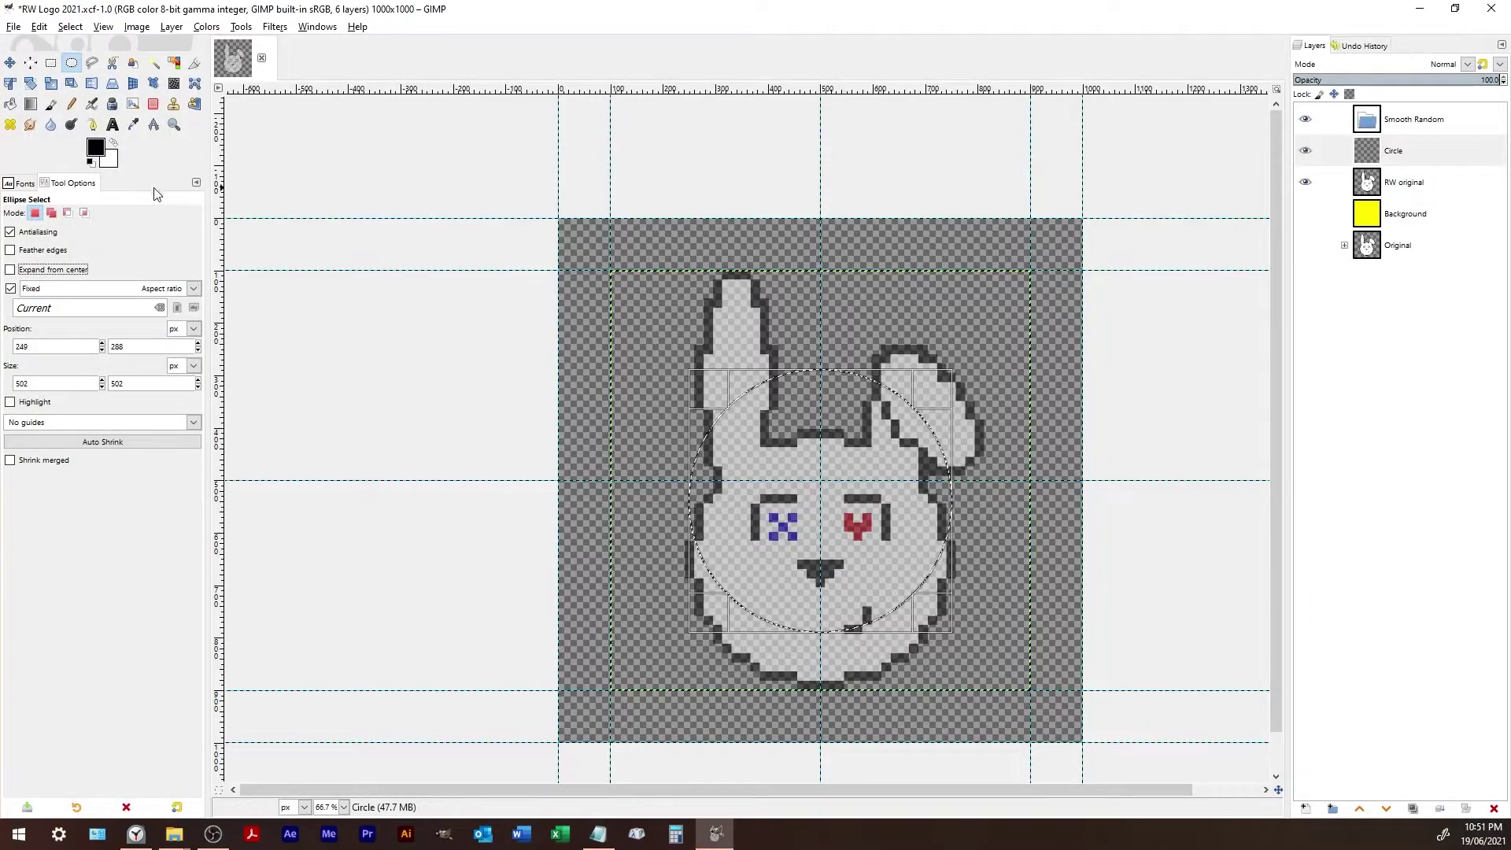
pyautogui.doubleClick(26, 382)
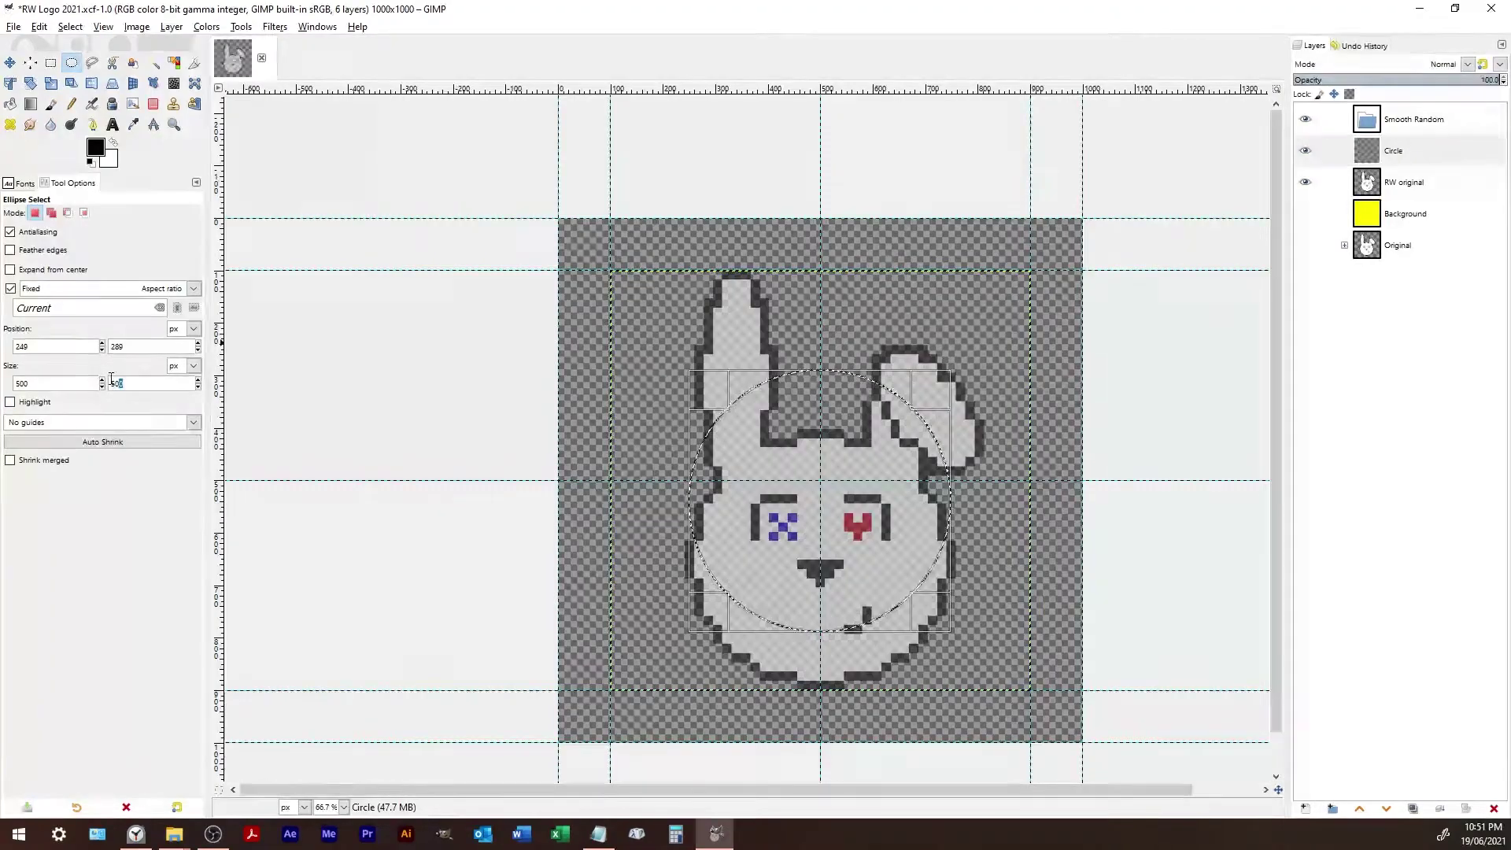
# - Move the circular selection down over the rabbit's face to position 250, 400
pyautogui.click(10, 63)
pyautogui.moveTo(870, 533); pyautogui.dragTo(870, 565)
pyautogui.moveTo(817, 450); pyautogui.dragTo(677, 338)
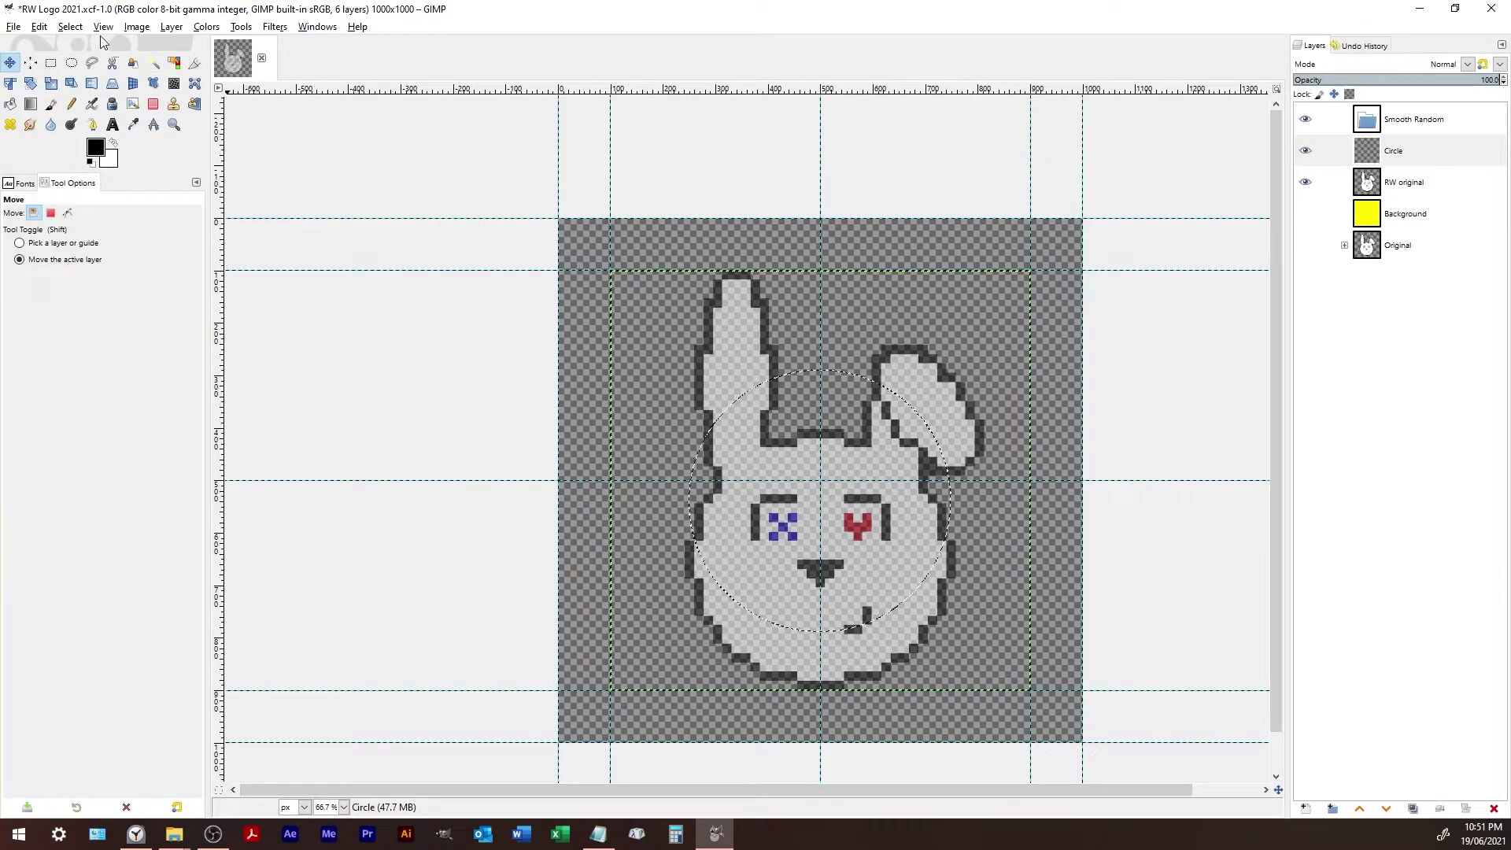
pyautogui.click(72, 63)
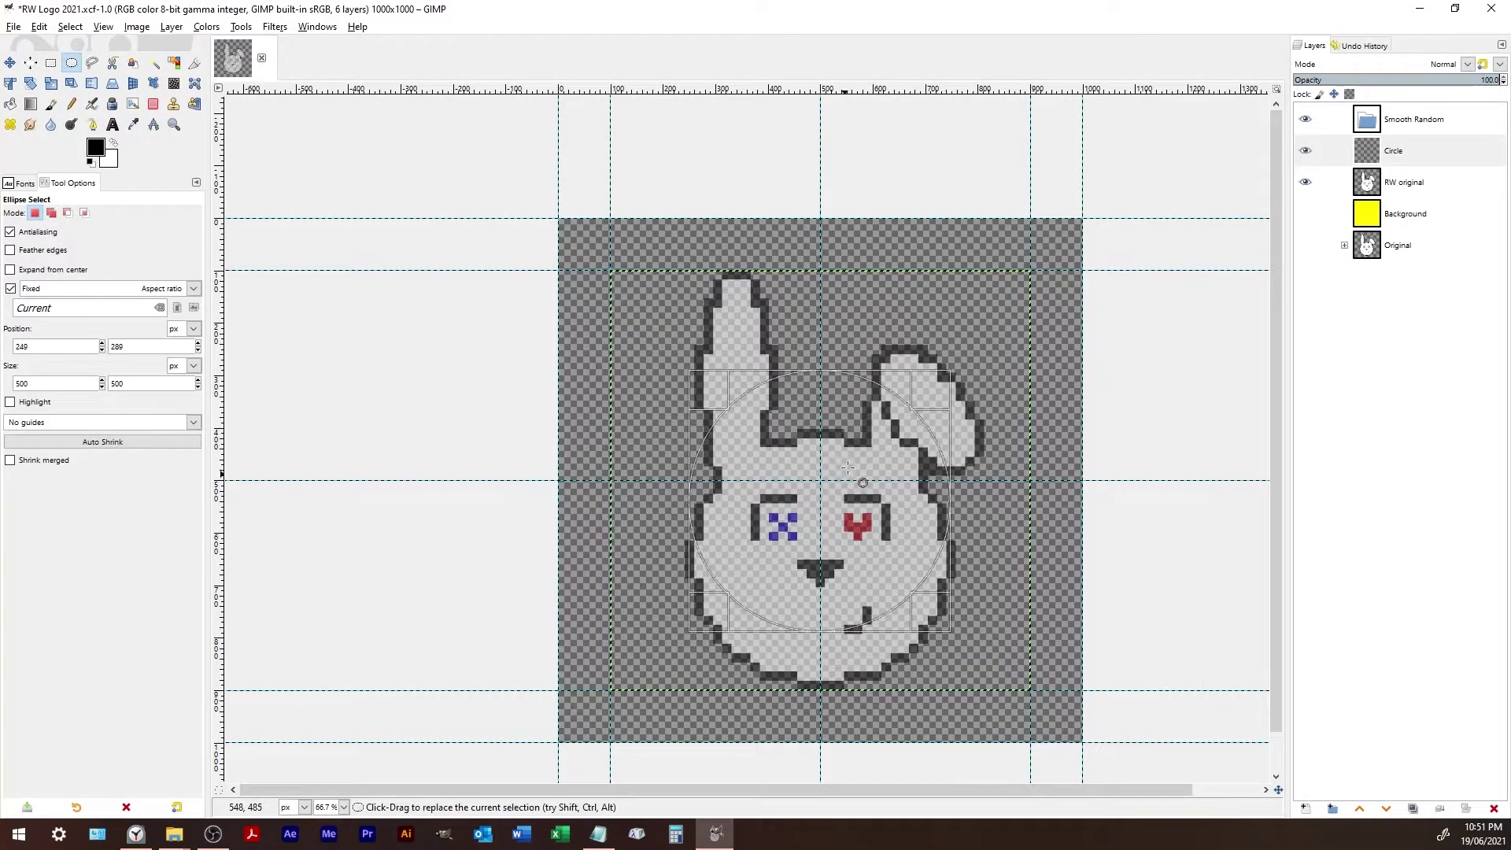
pyautogui.moveTo(839, 450); pyautogui.dragTo(836, 507)
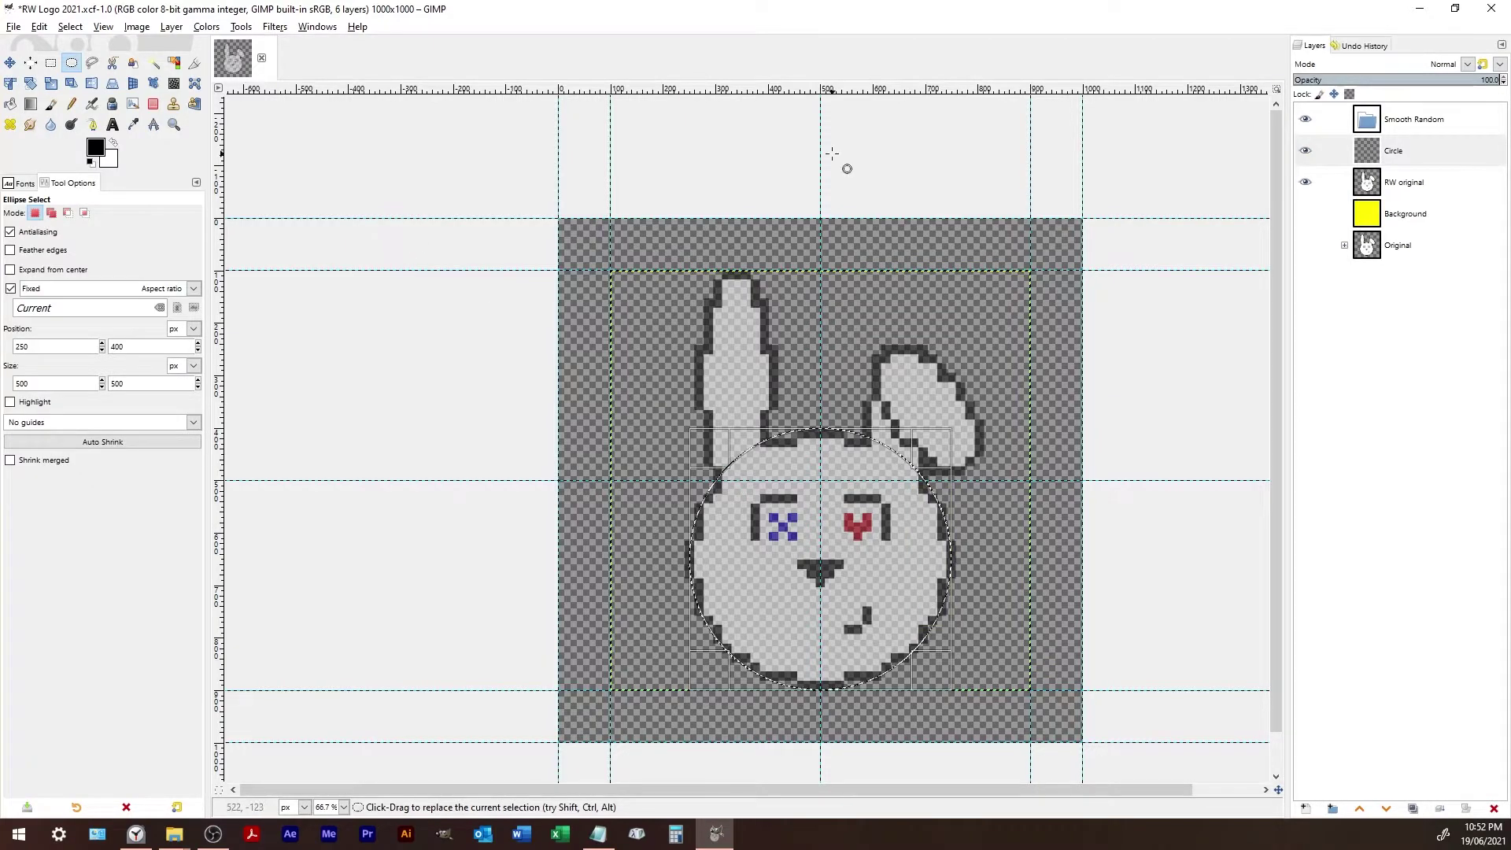
# - Make the Circle layer active and set the Pencil's brush size to 20
pyautogui.click(1335, 149)
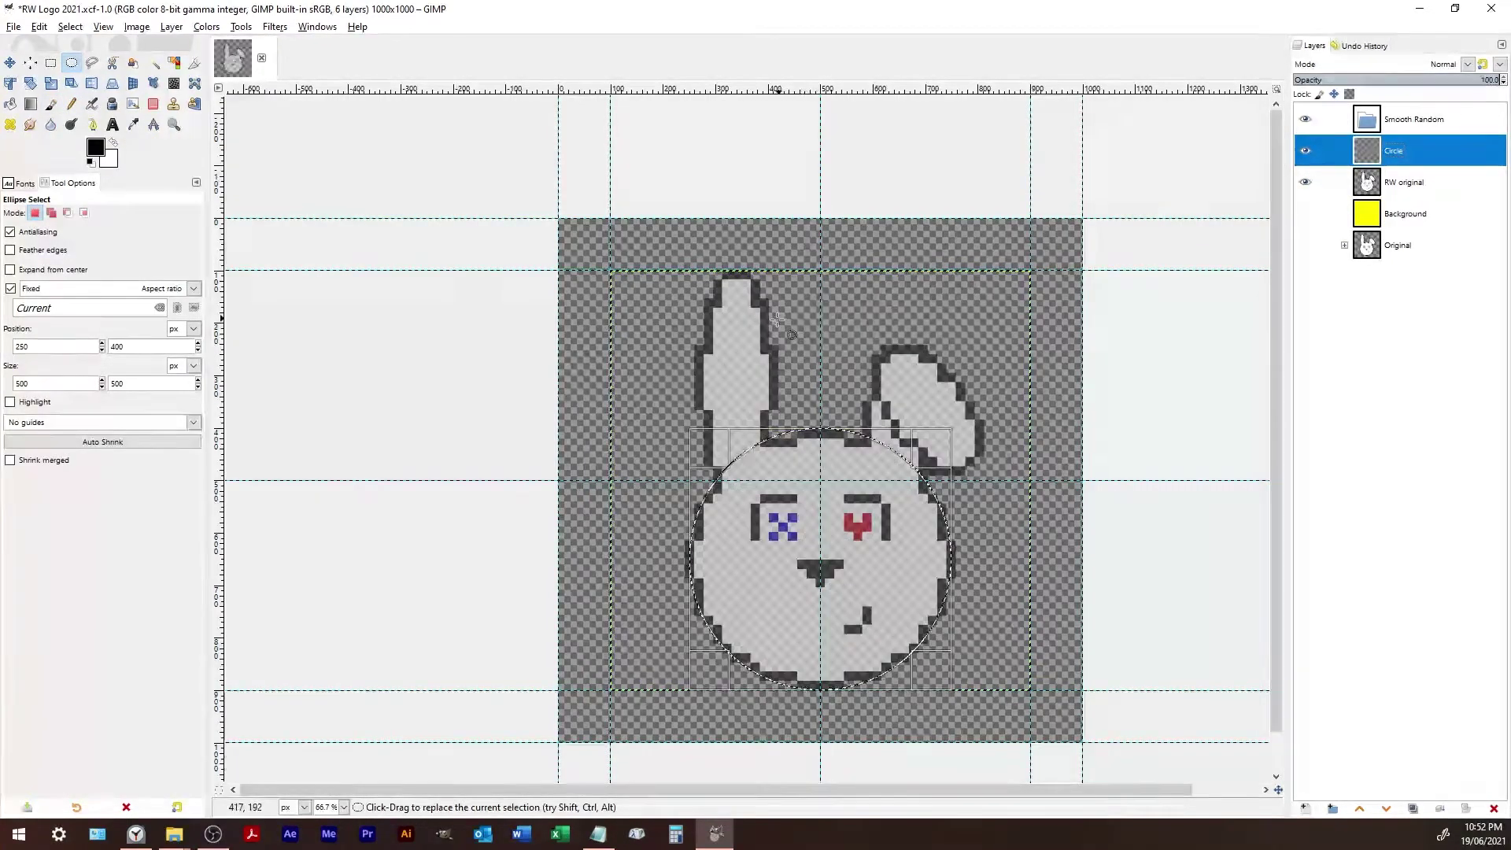
pyautogui.click(72, 104)
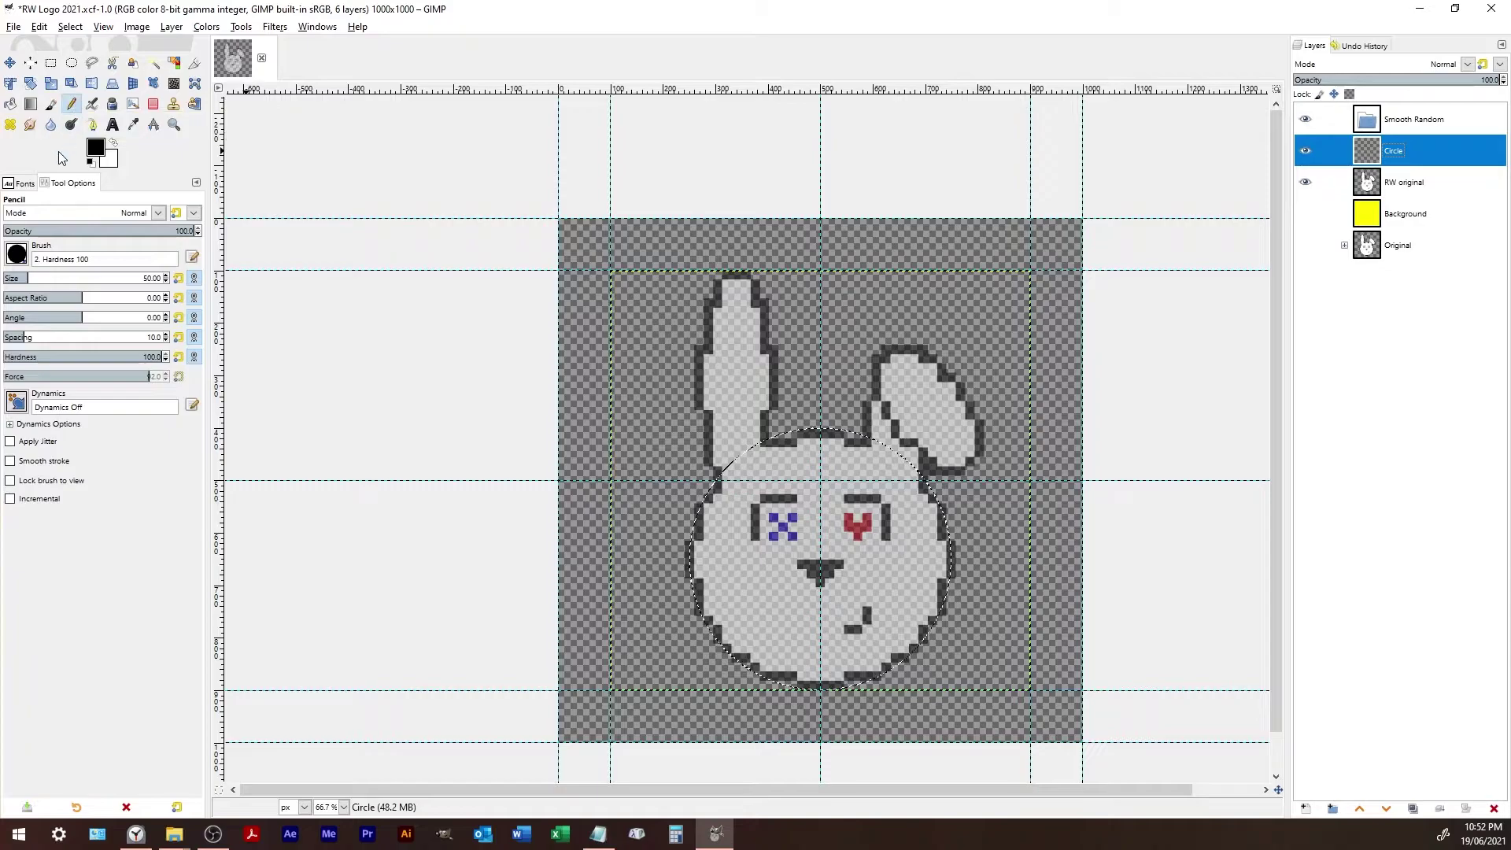
pyautogui.click(142, 279)
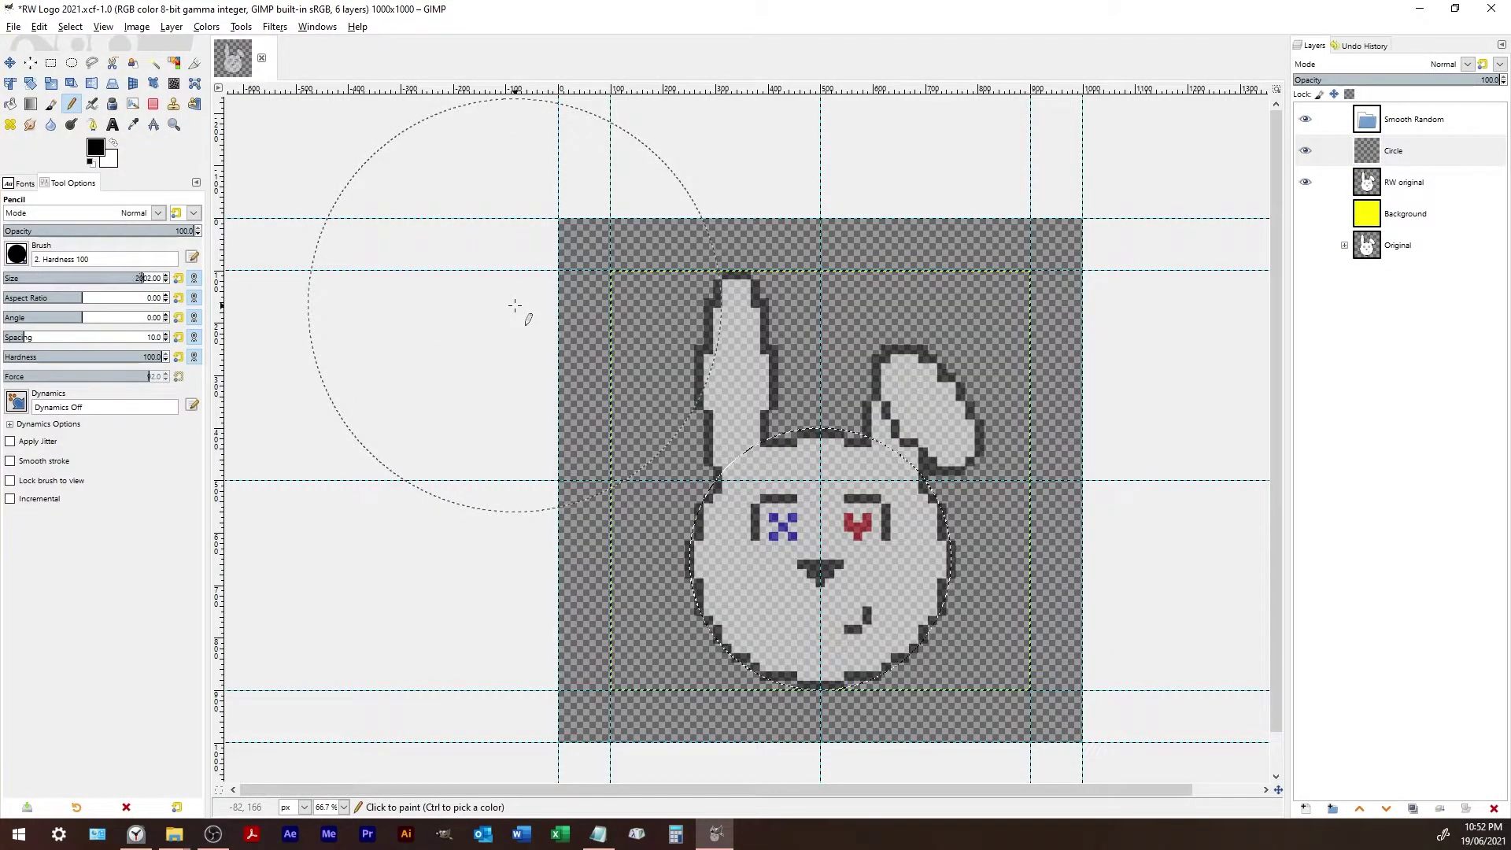
pyautogui.press('Delete')
pyautogui.press('Return')
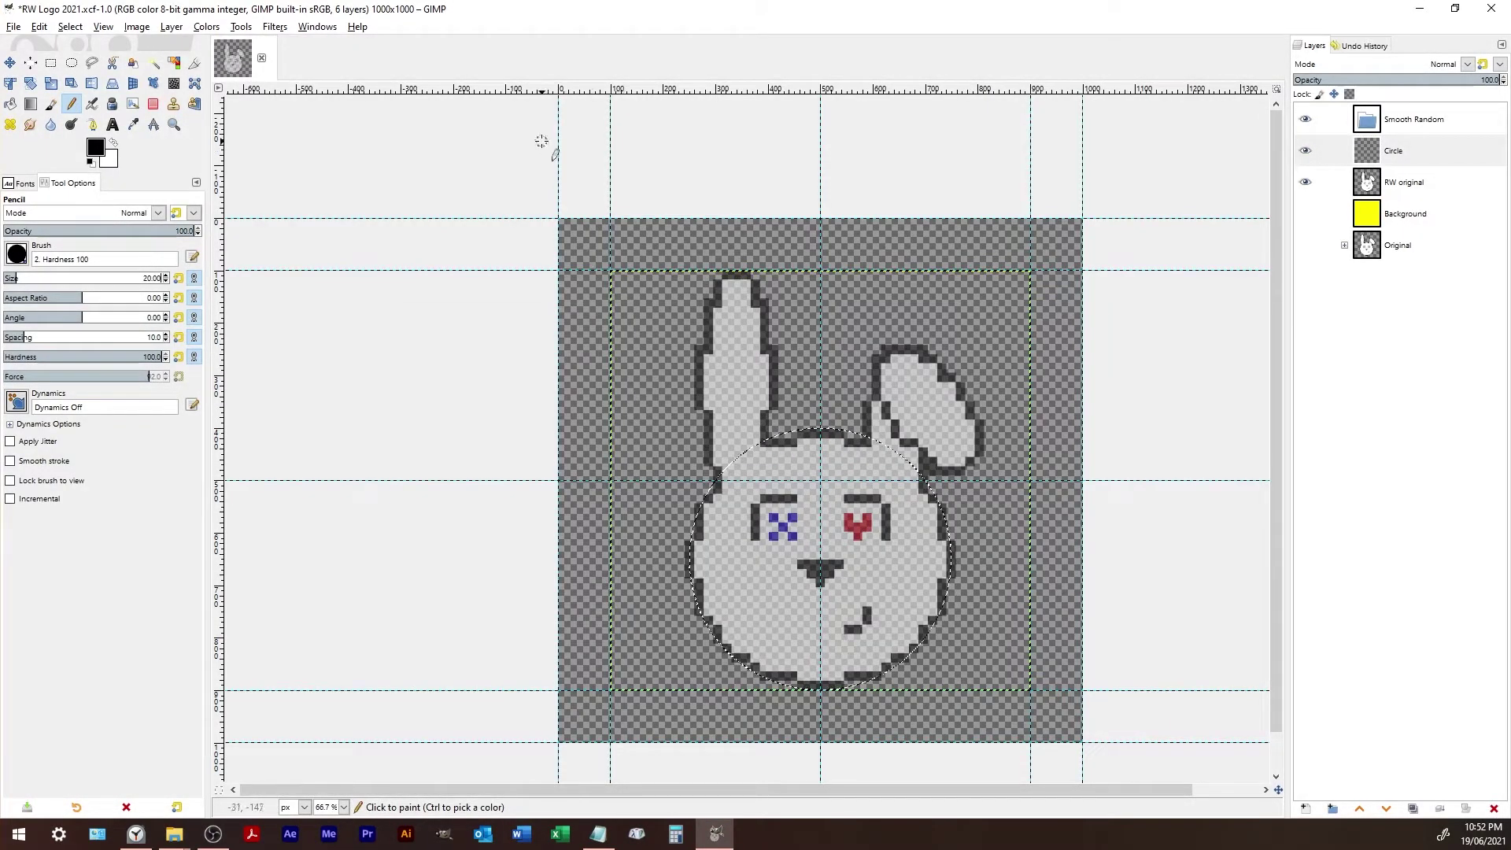
# - Stroke the circular selection in black on the Circle layer with the Paintbrush as paint tool
pyautogui.click(45, 27)
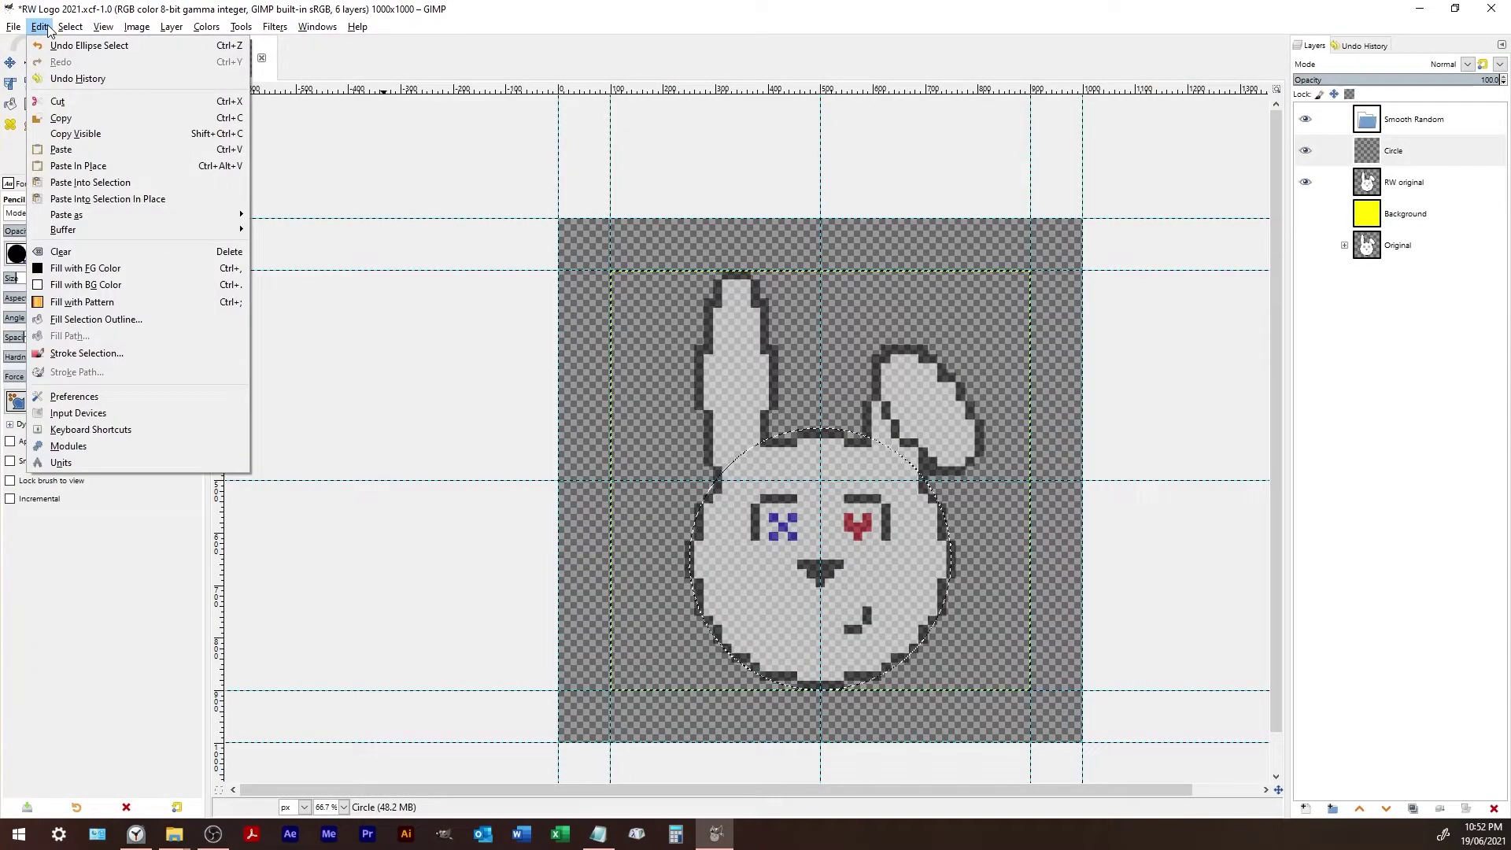
pyautogui.click(86, 353)
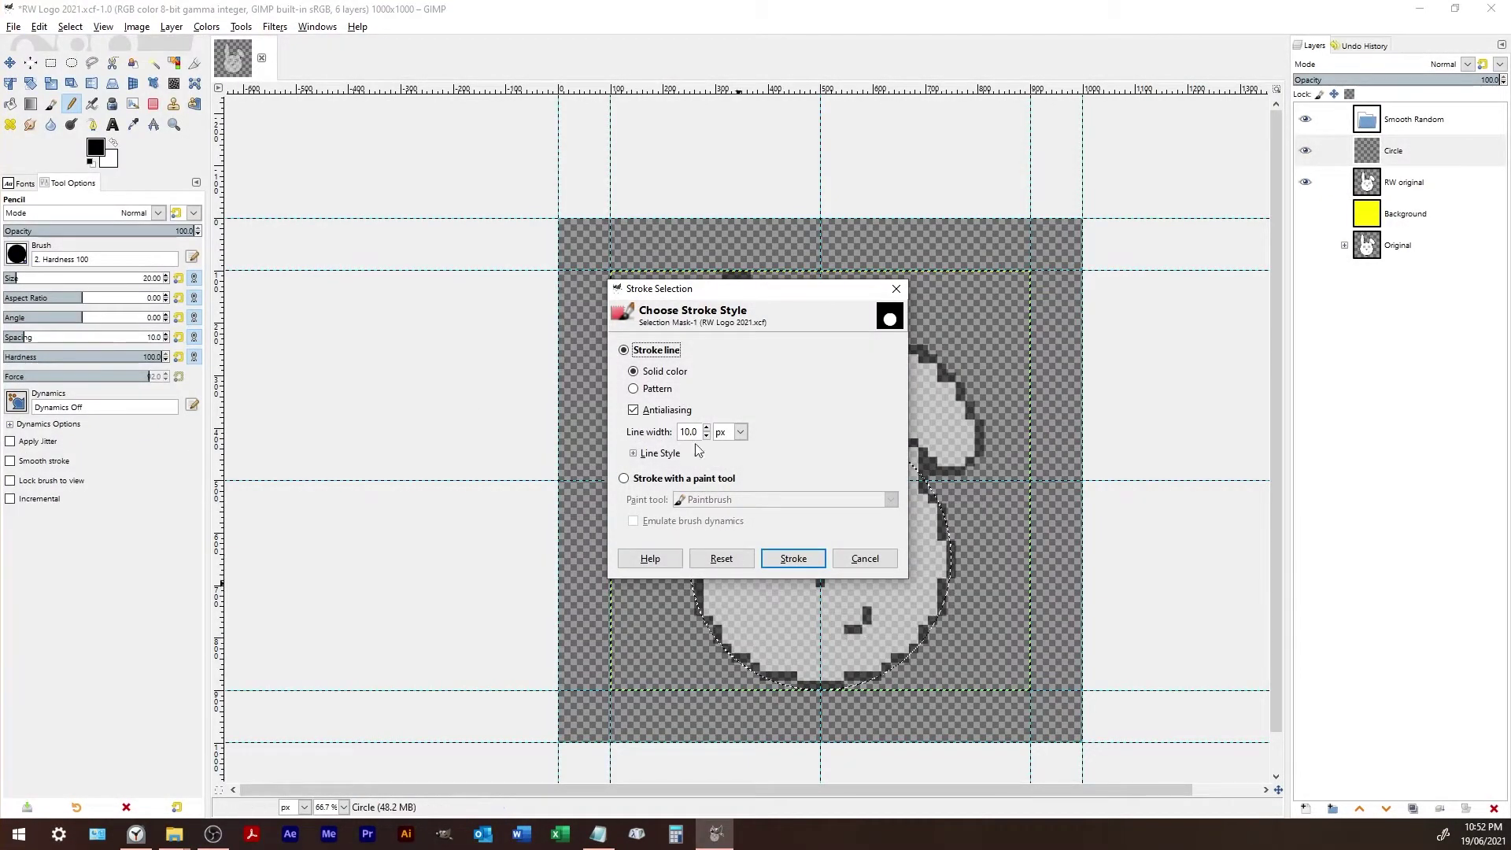
pyautogui.click(659, 375)
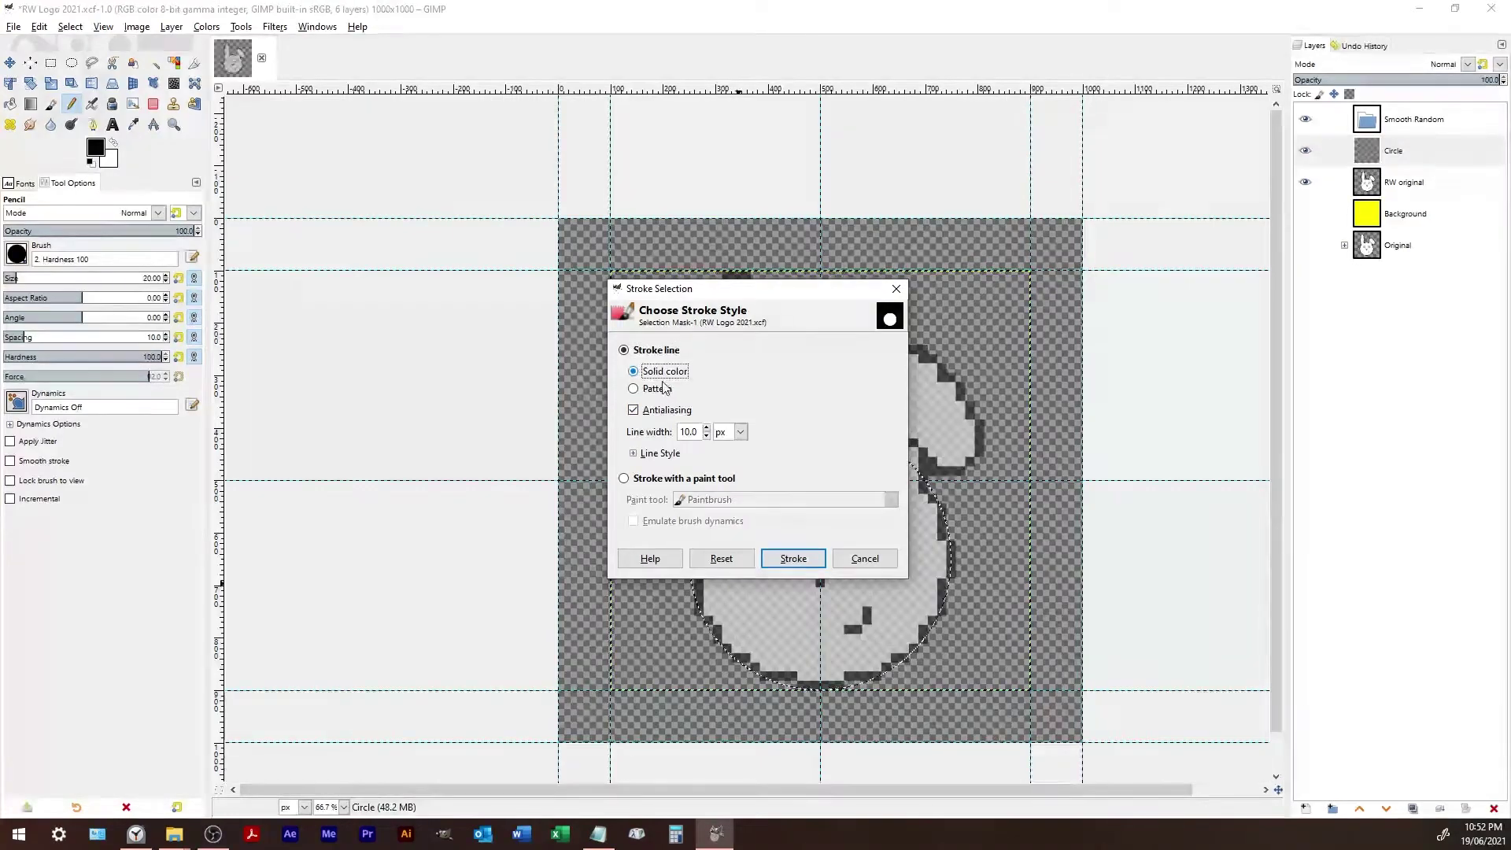
pyautogui.click(665, 481)
pyautogui.click(793, 558)
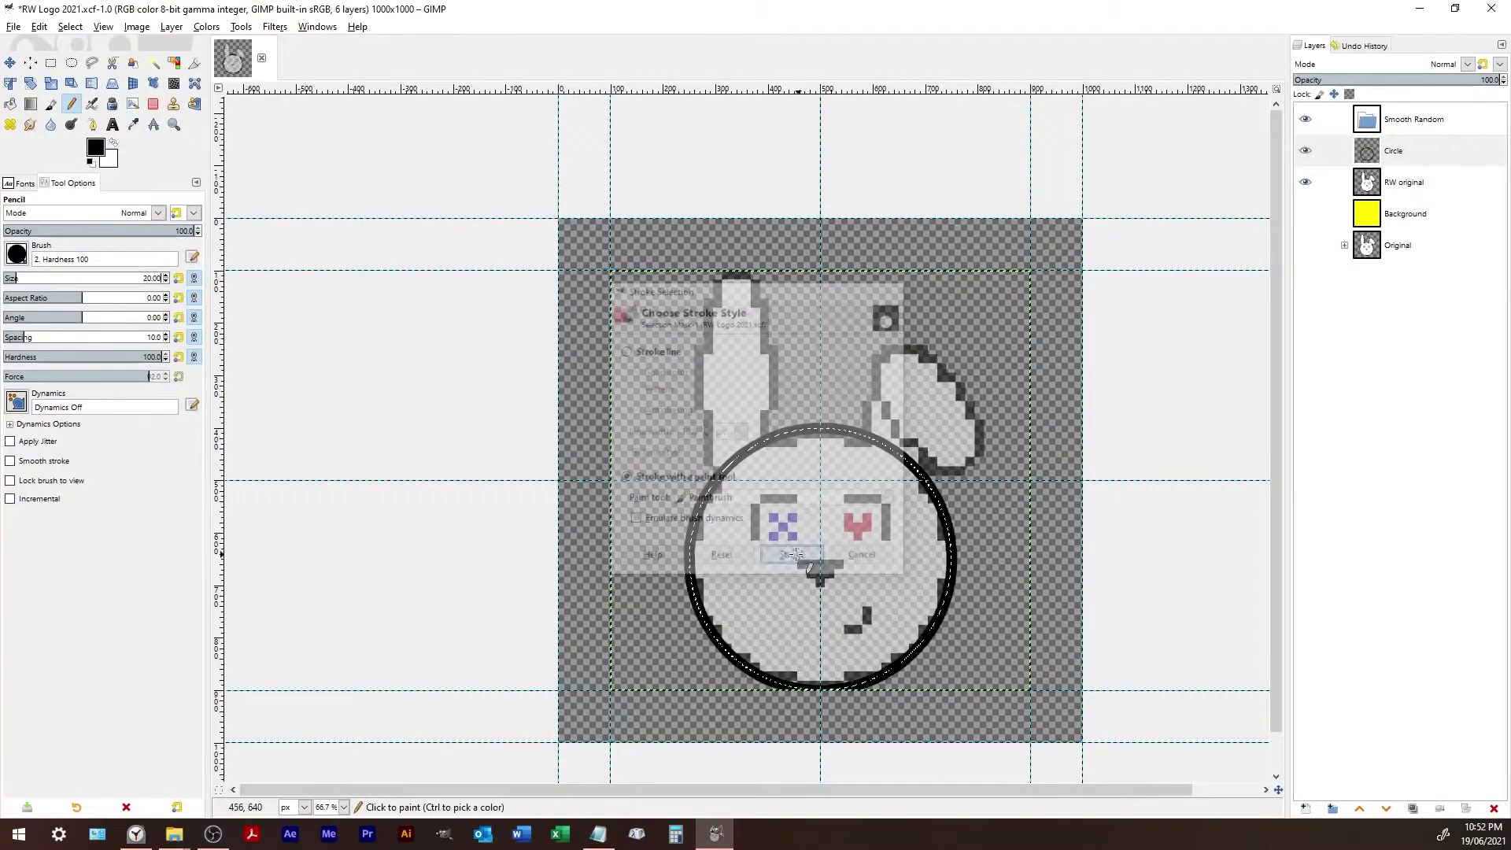
pyautogui.click(70, 27)
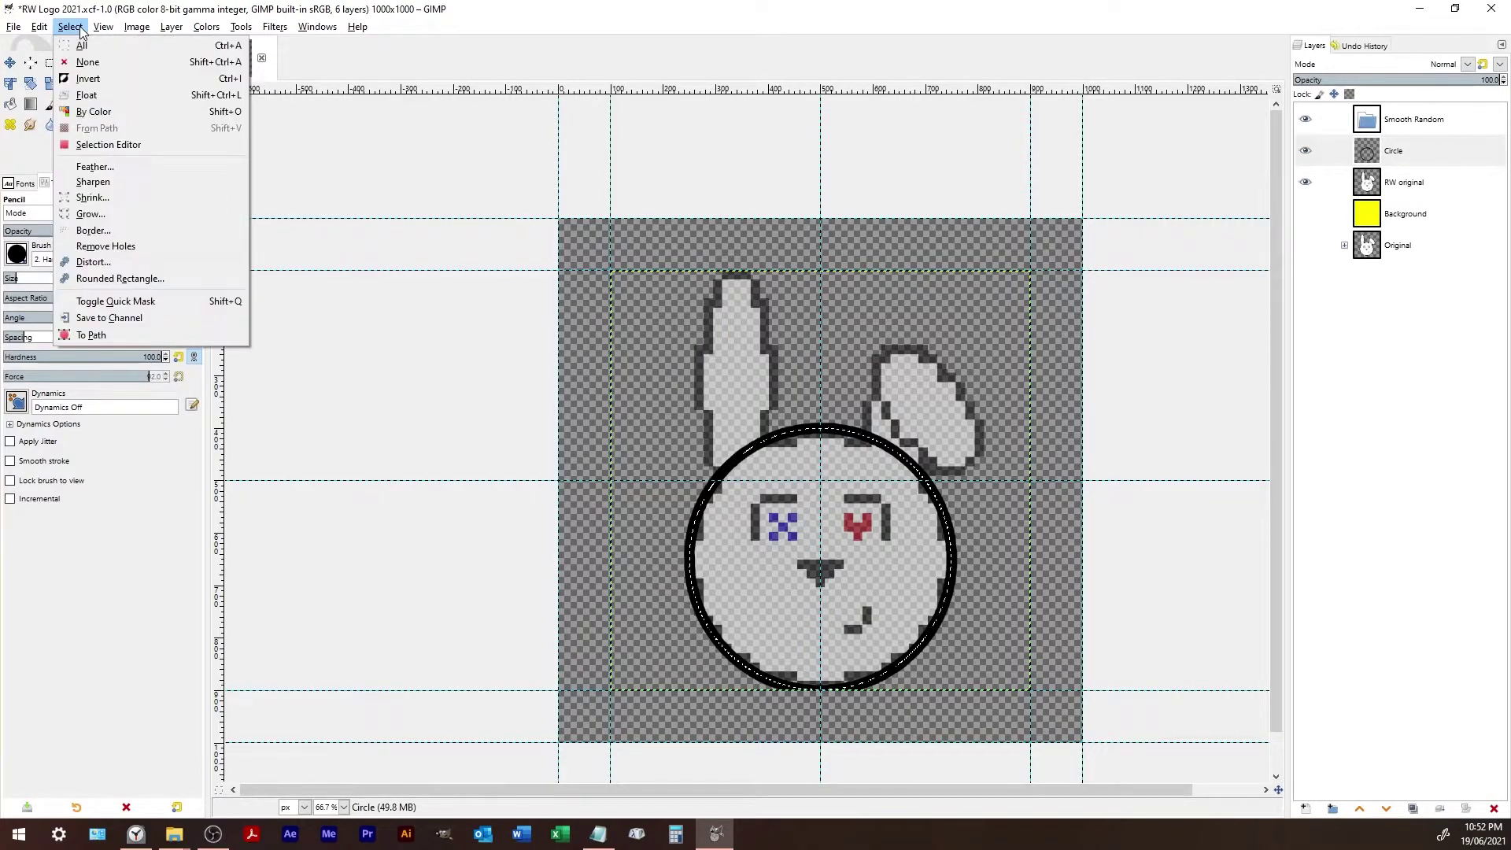
pyautogui.moveTo(33, 22)
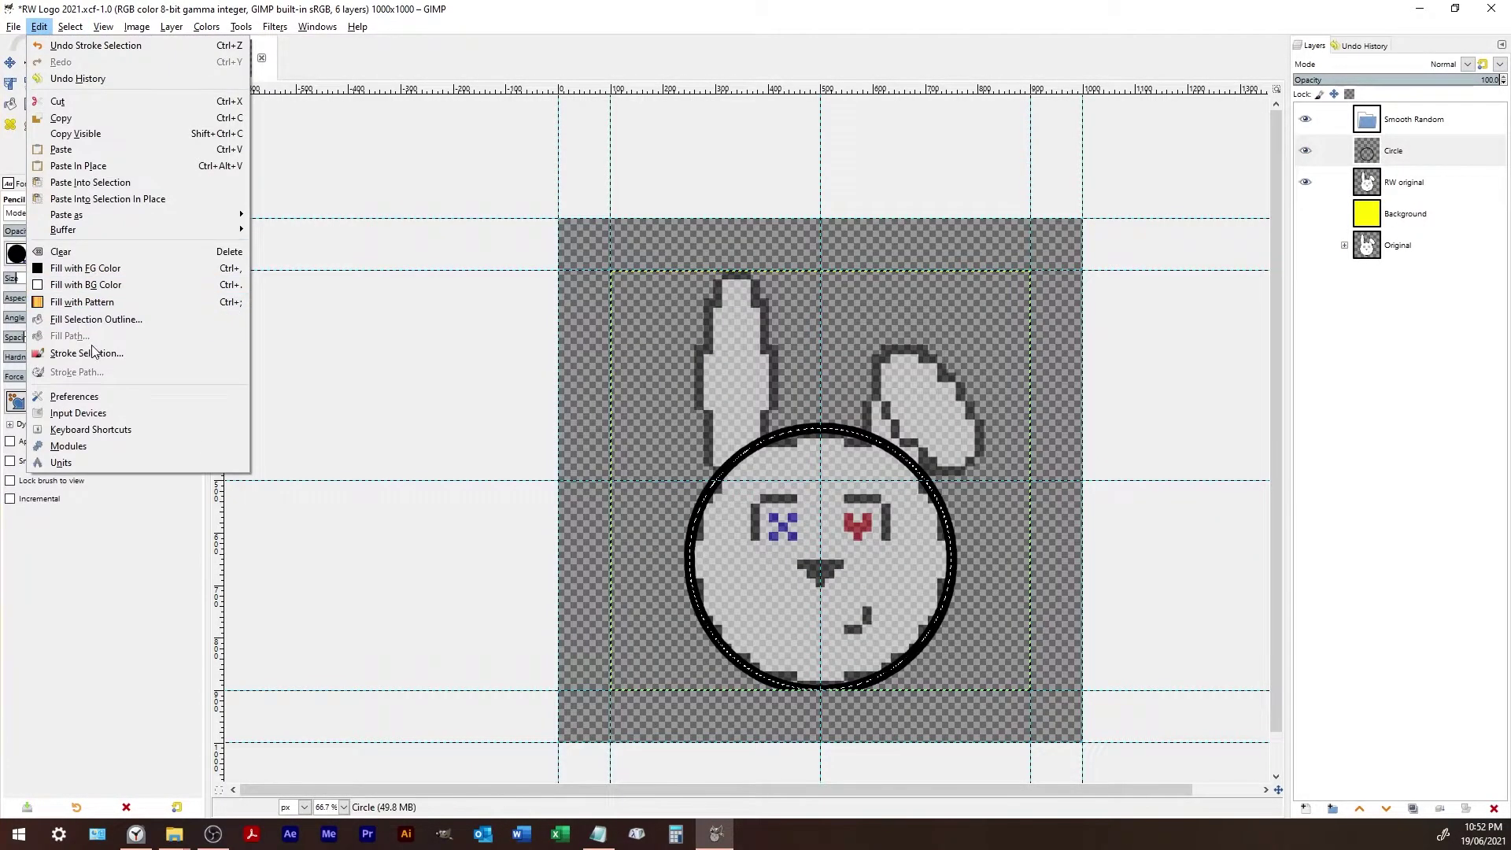
pyautogui.click(90, 363)
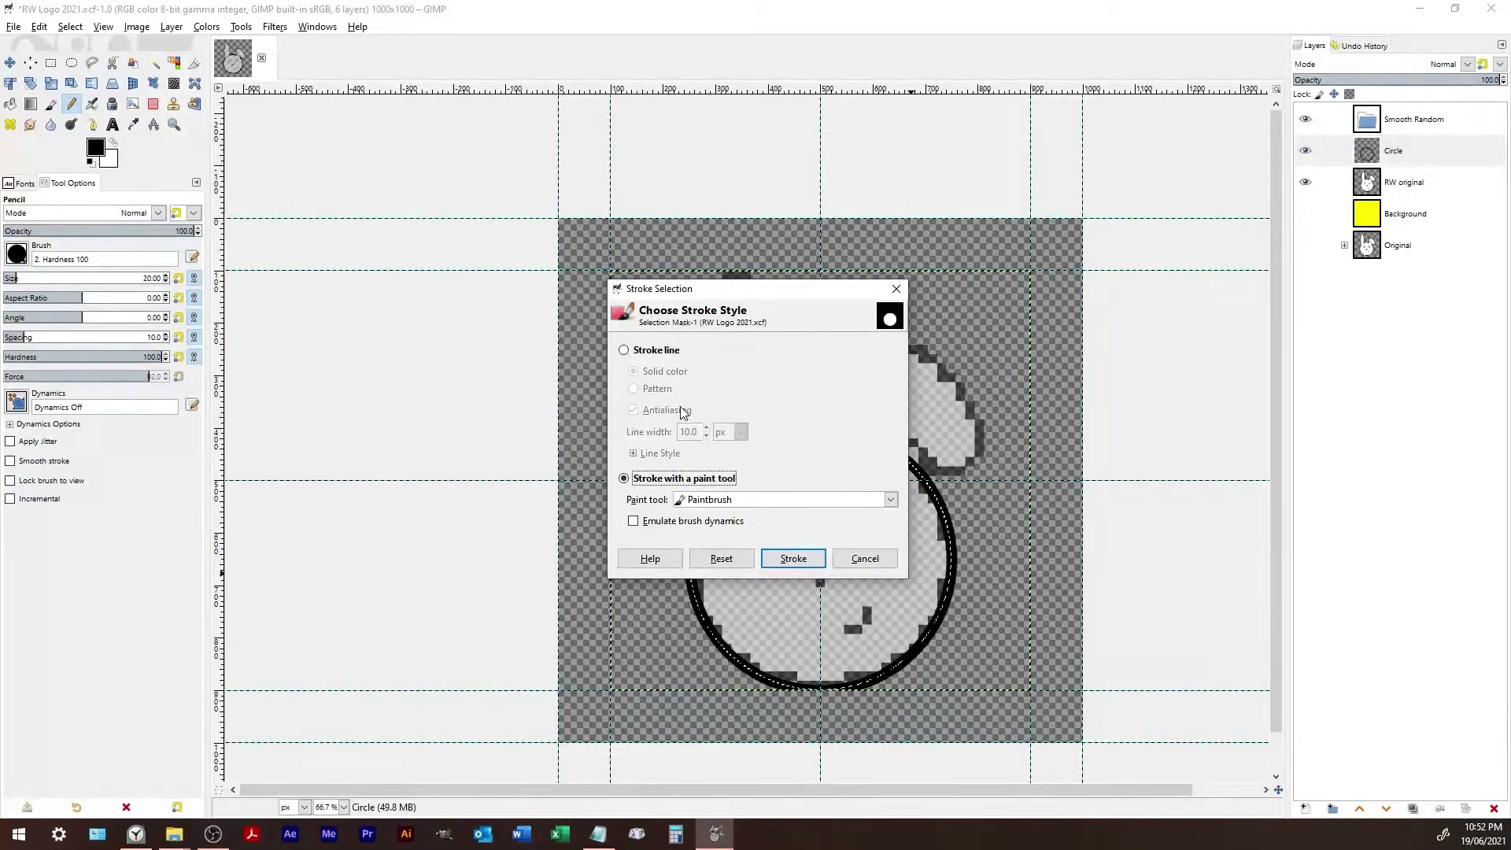
pyautogui.click(865, 557)
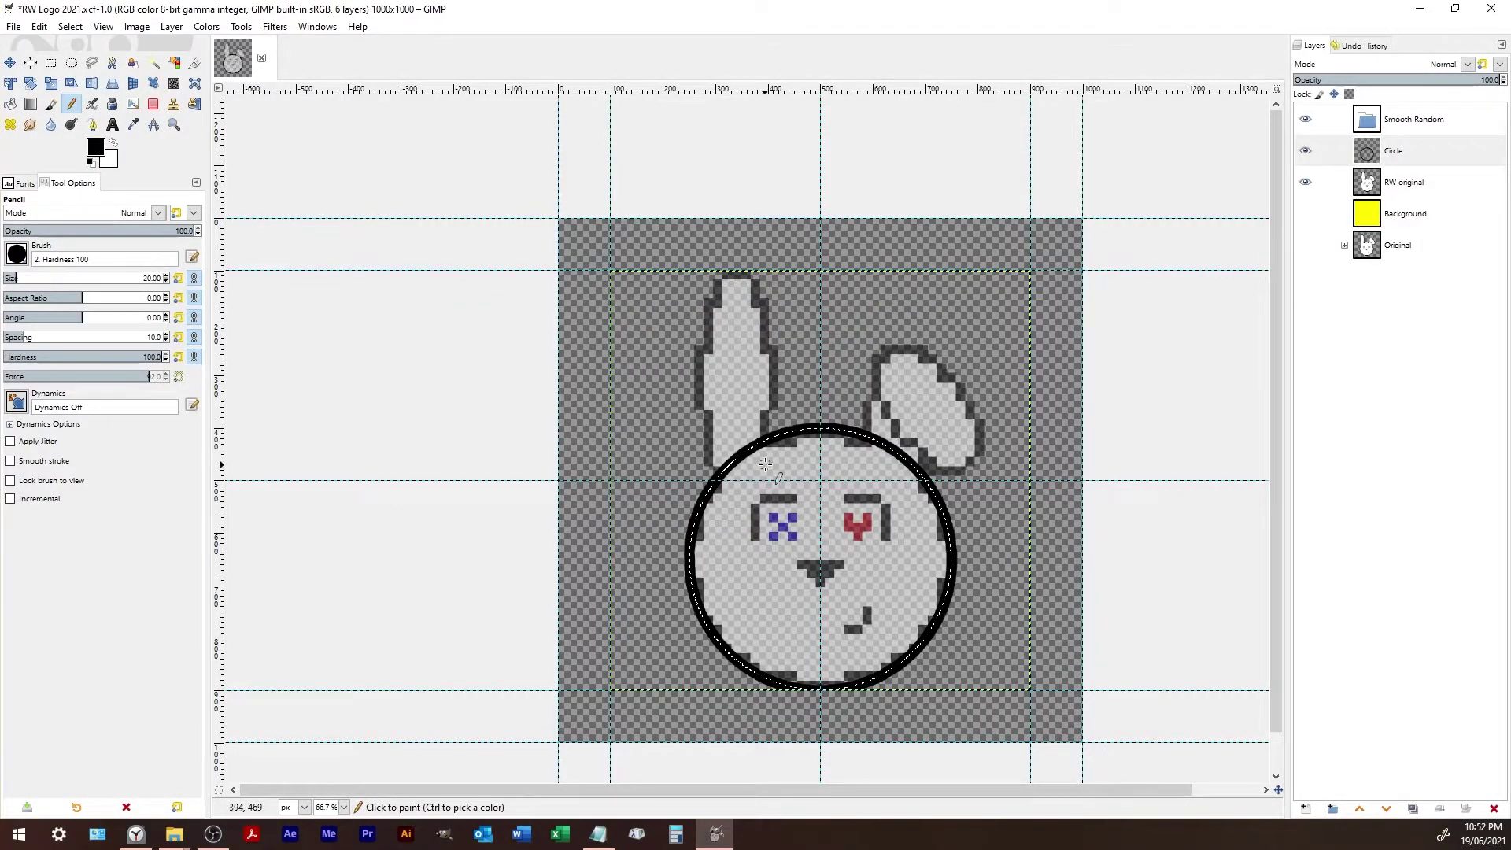
# - Undo the Paintbrush stroke around the circular selection on the Circle layer
pyautogui.press('2')
pyautogui.press('1')
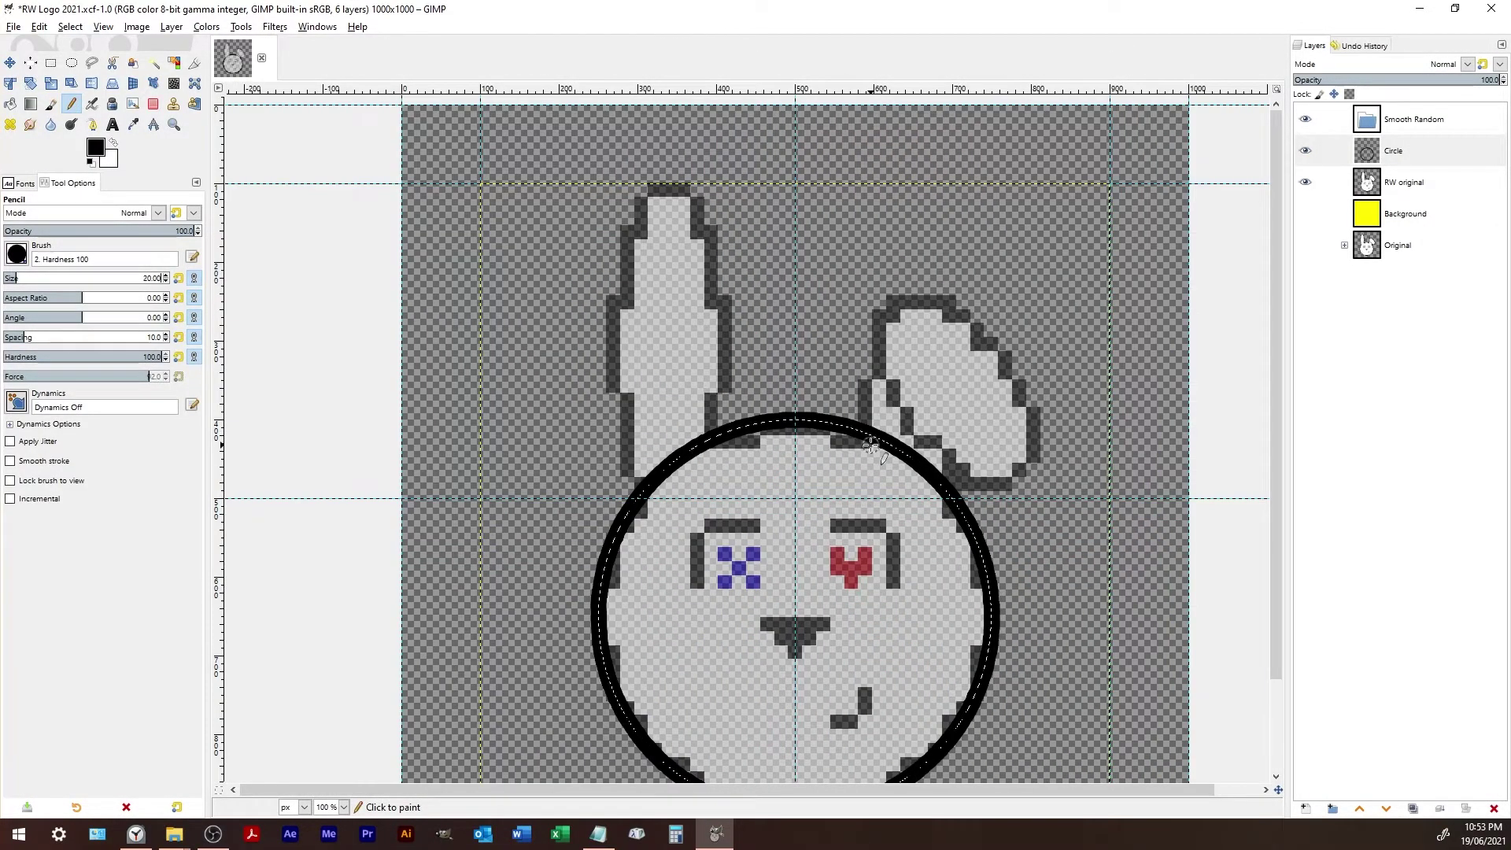
pyautogui.hotkey('ctrl', 'z')
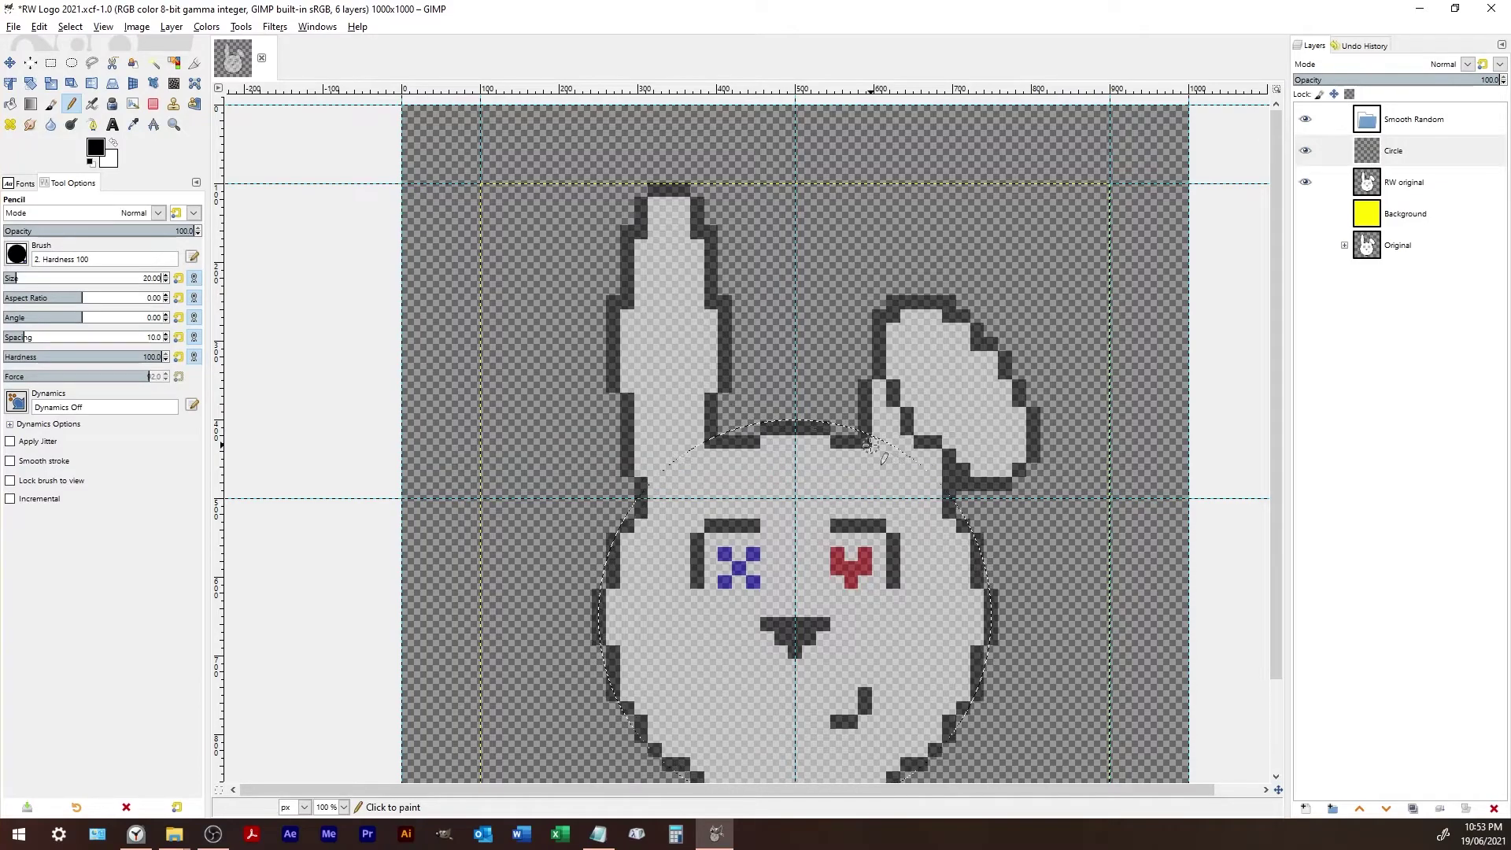
# - Stroke the circular selection on the Circle layer with a 10 px antialiased solid-color line
pyautogui.click(38, 27)
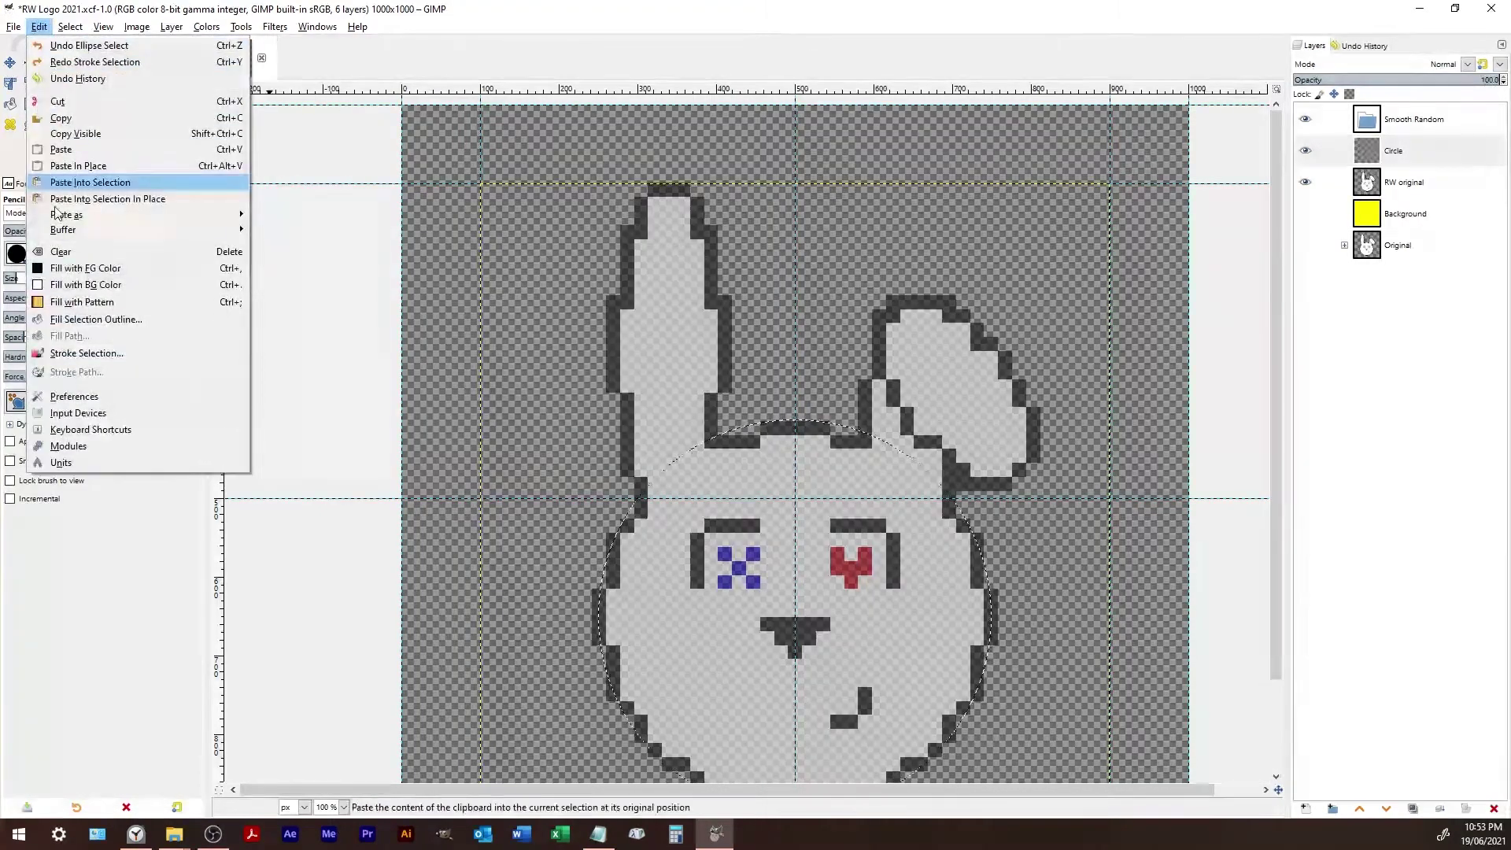
pyautogui.click(71, 359)
pyautogui.click(633, 352)
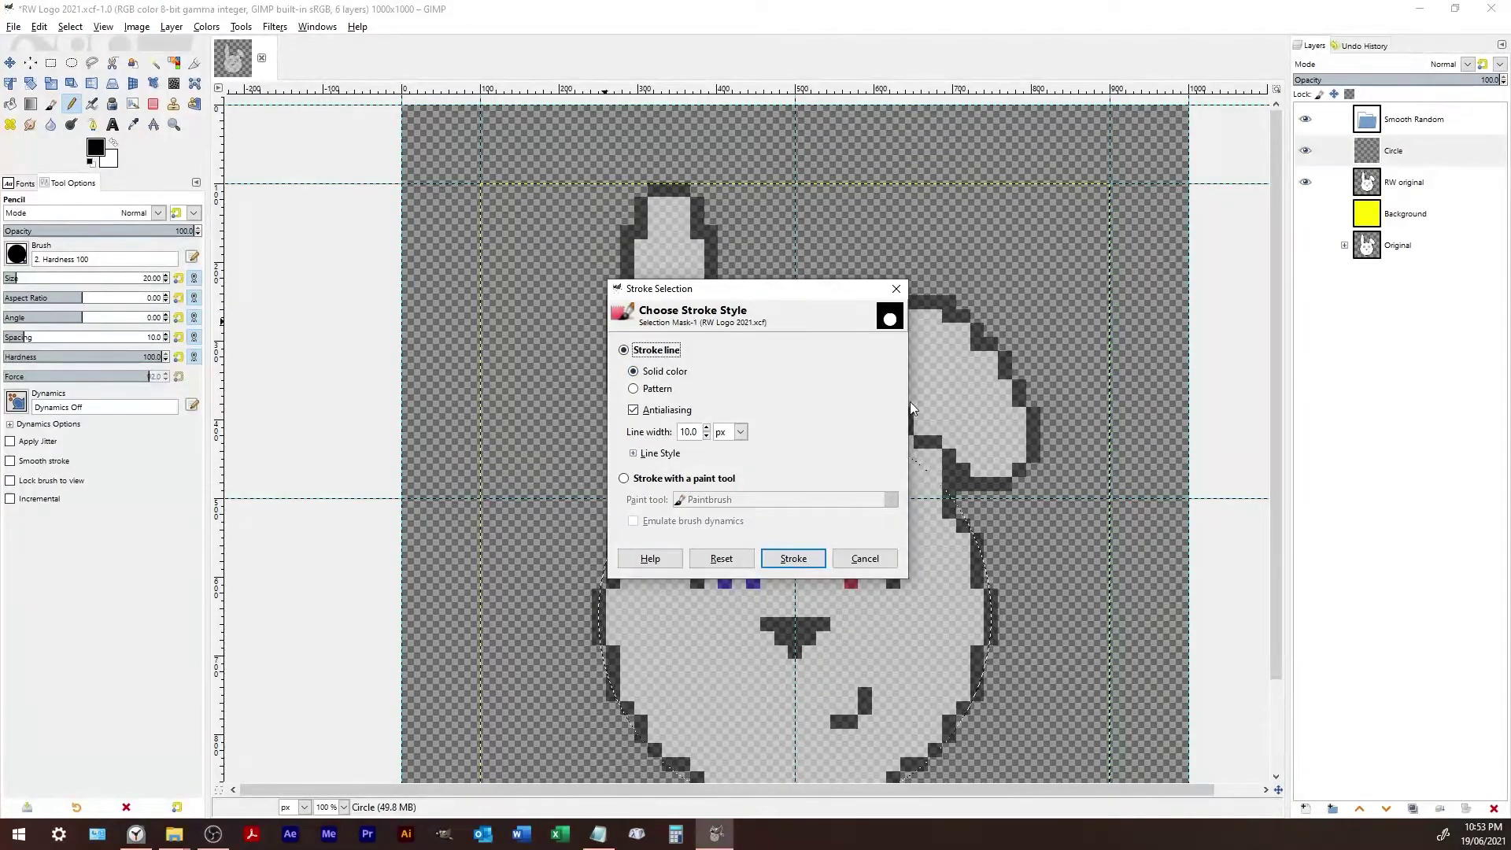
pyautogui.click(632, 454)
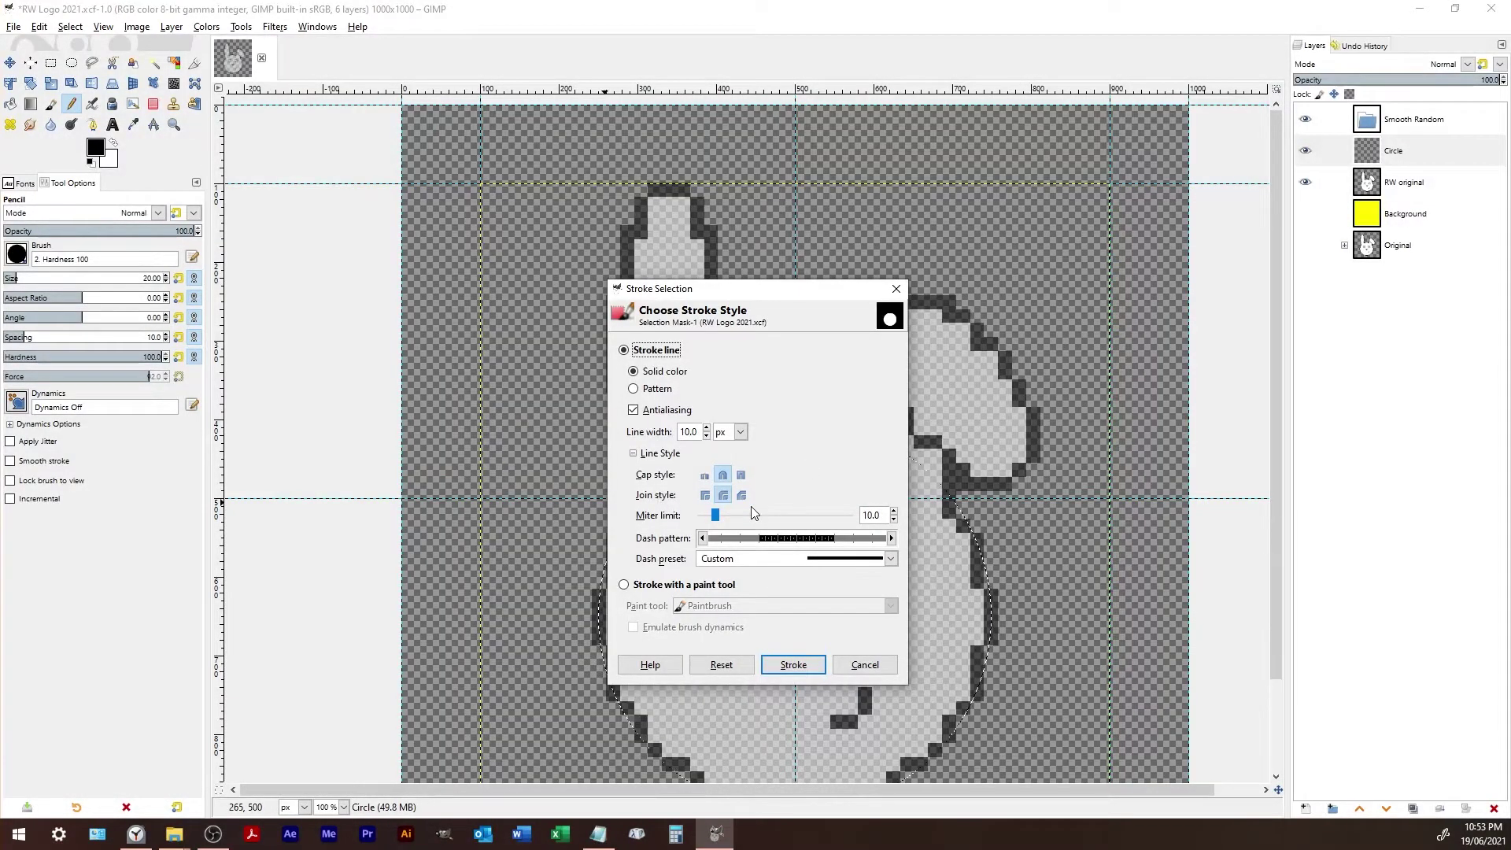
pyautogui.click(634, 454)
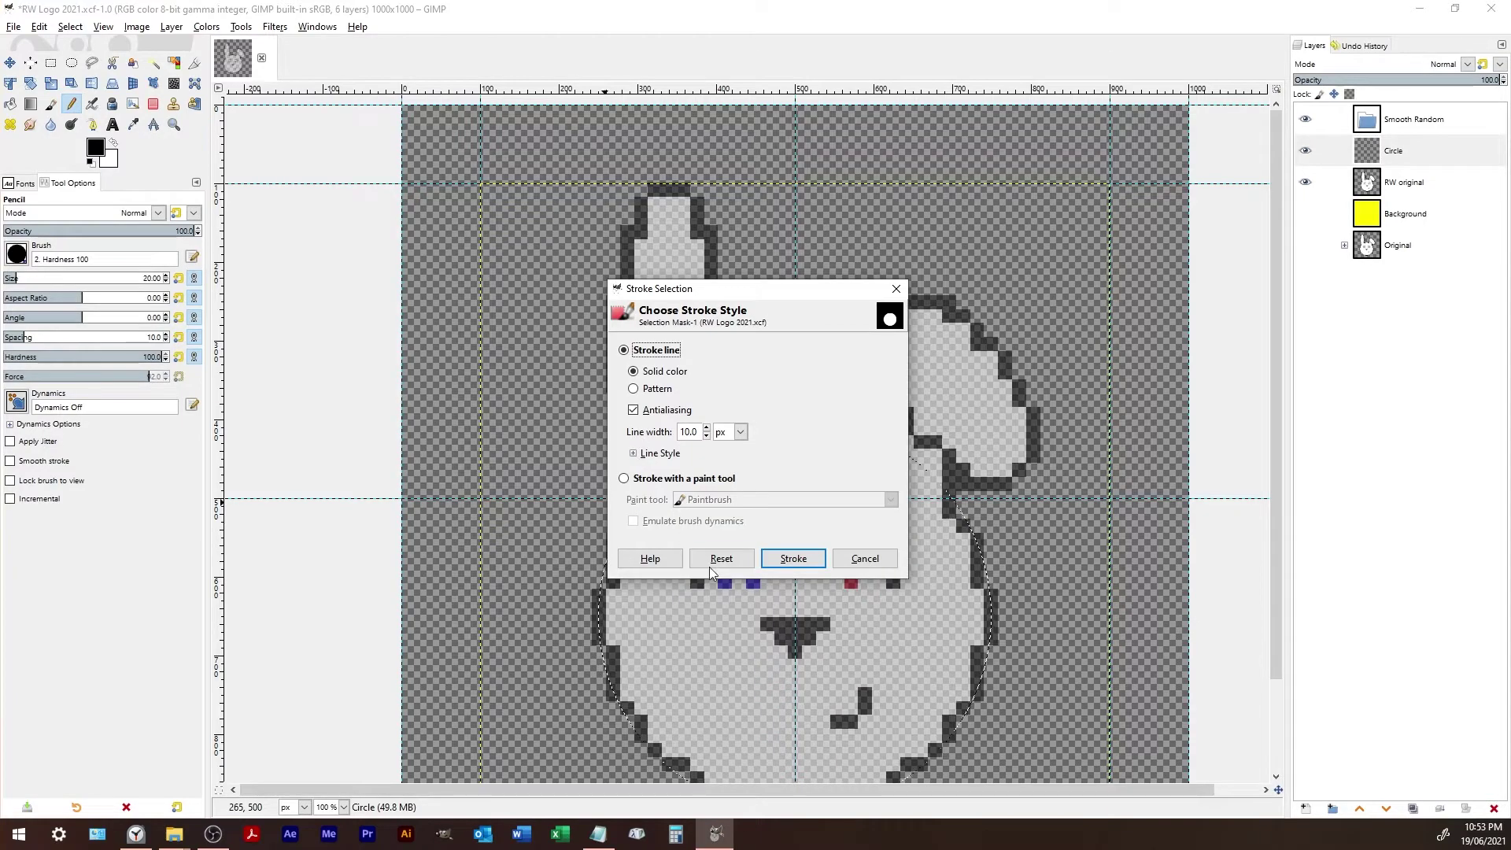
pyautogui.click(792, 558)
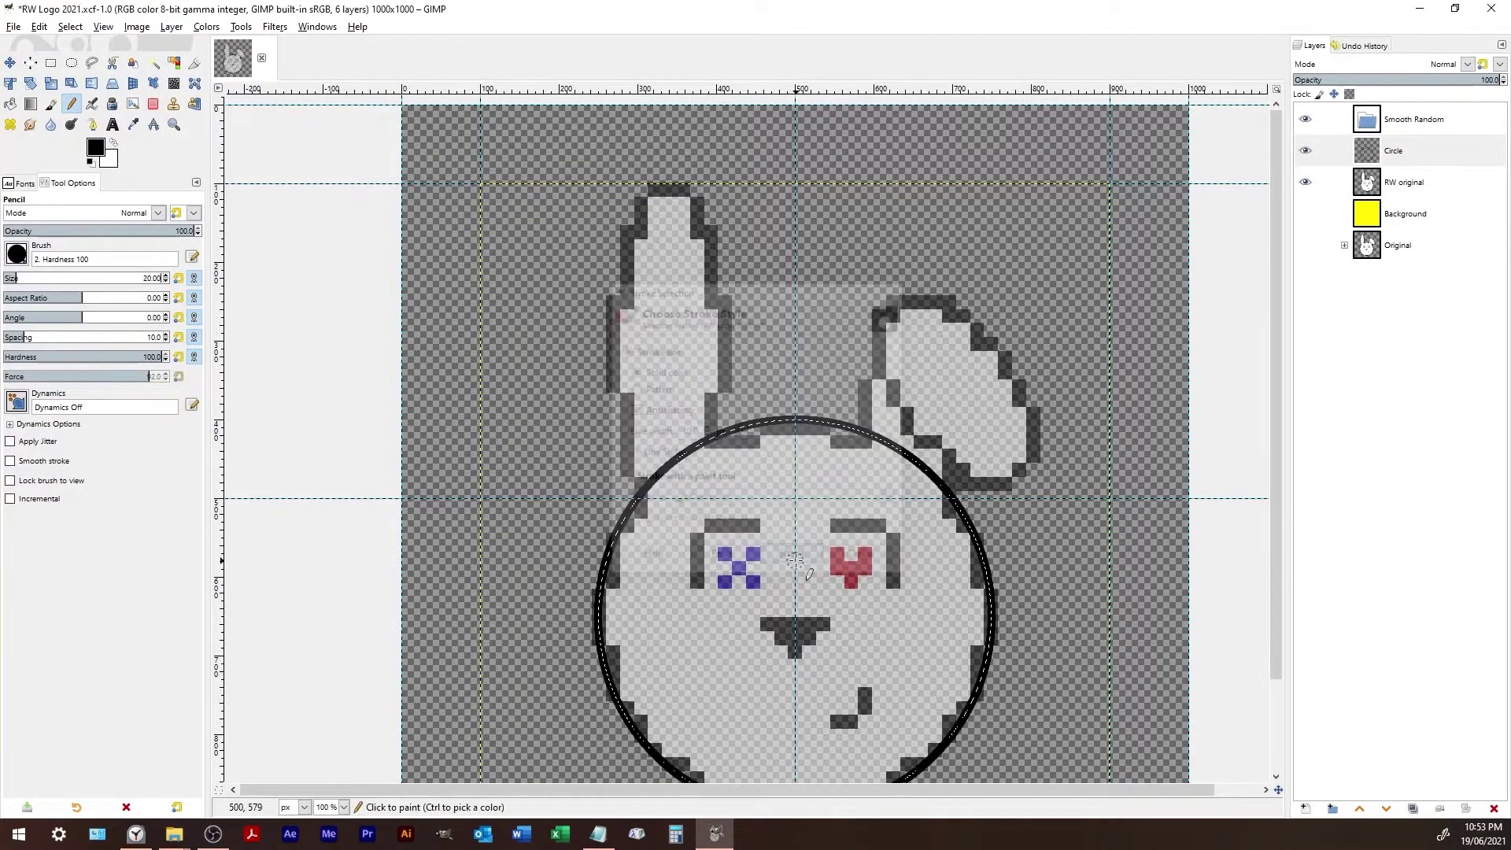
pyautogui.scroll(-3, 846, 538)
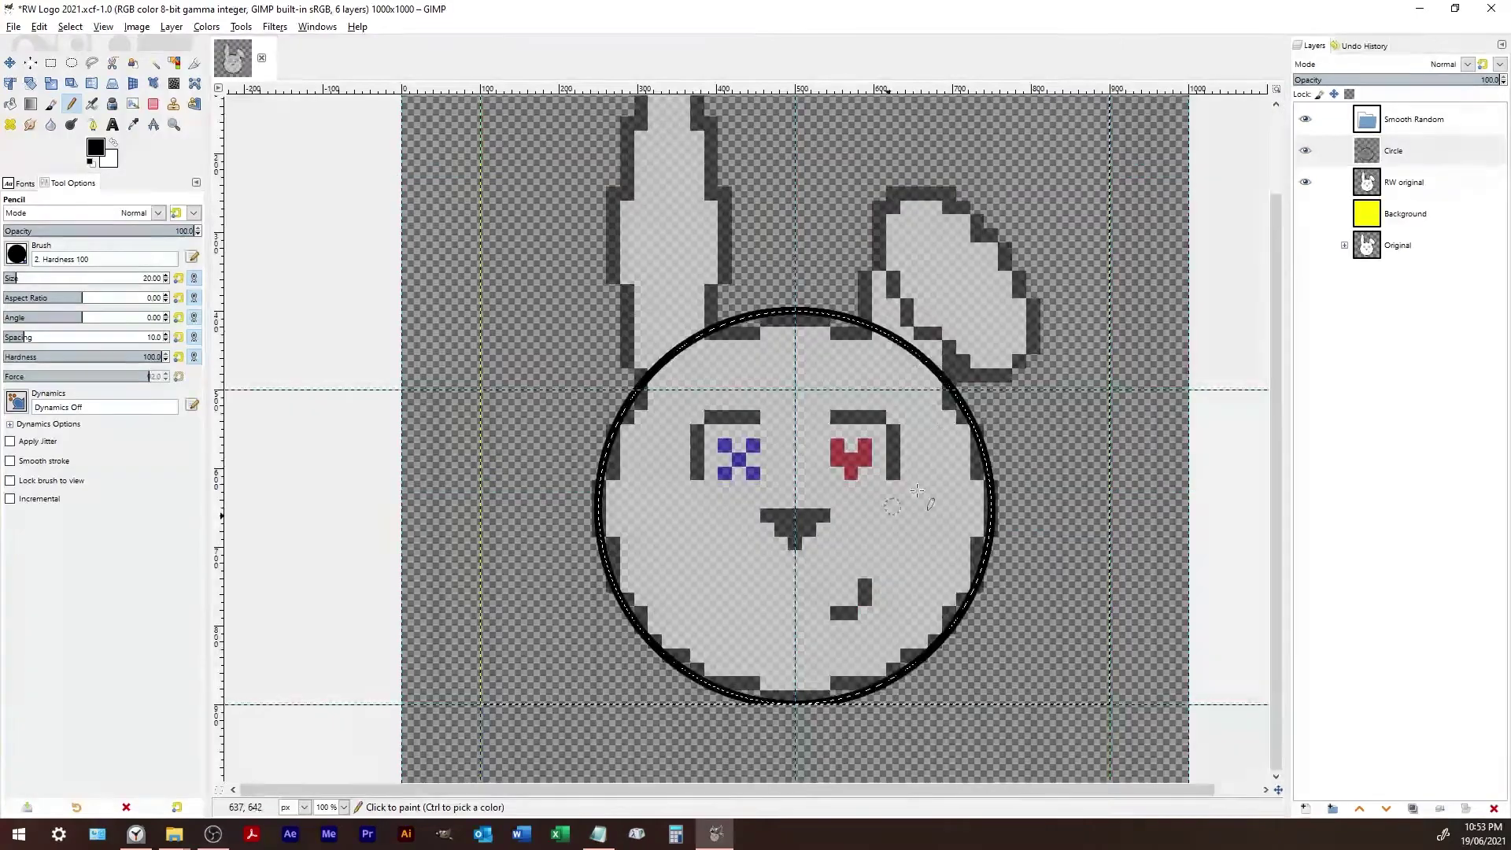
# - Hide the RW original layer, clear the selection, and examine the circle outline's bottom edge against the layer boundary
pyautogui.click(1305, 184)
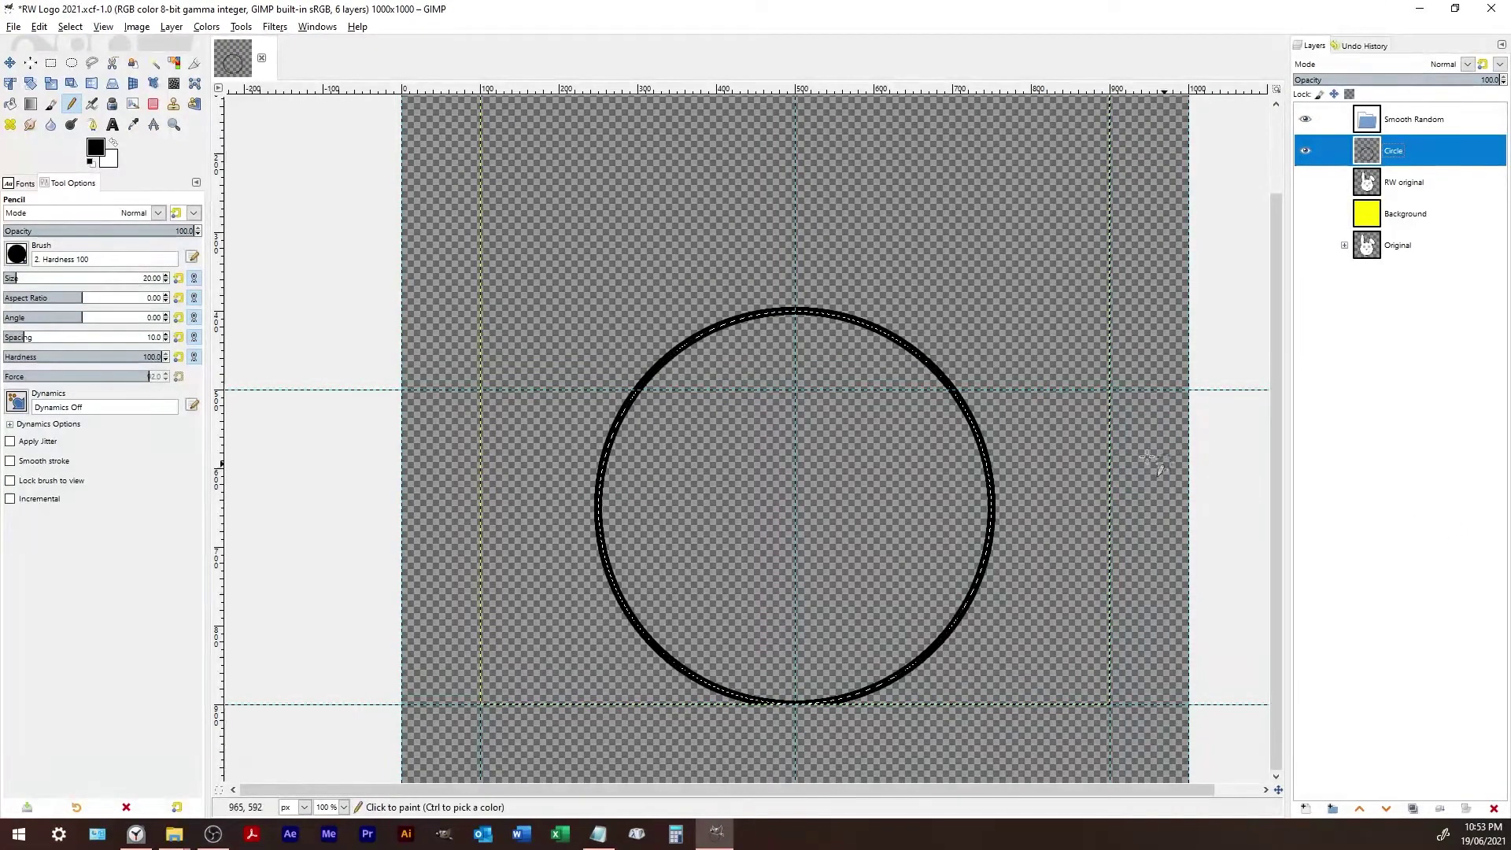
pyautogui.hotkey('ctrl', 'shift', 'a')
pyautogui.scroll(4, 848, 718)
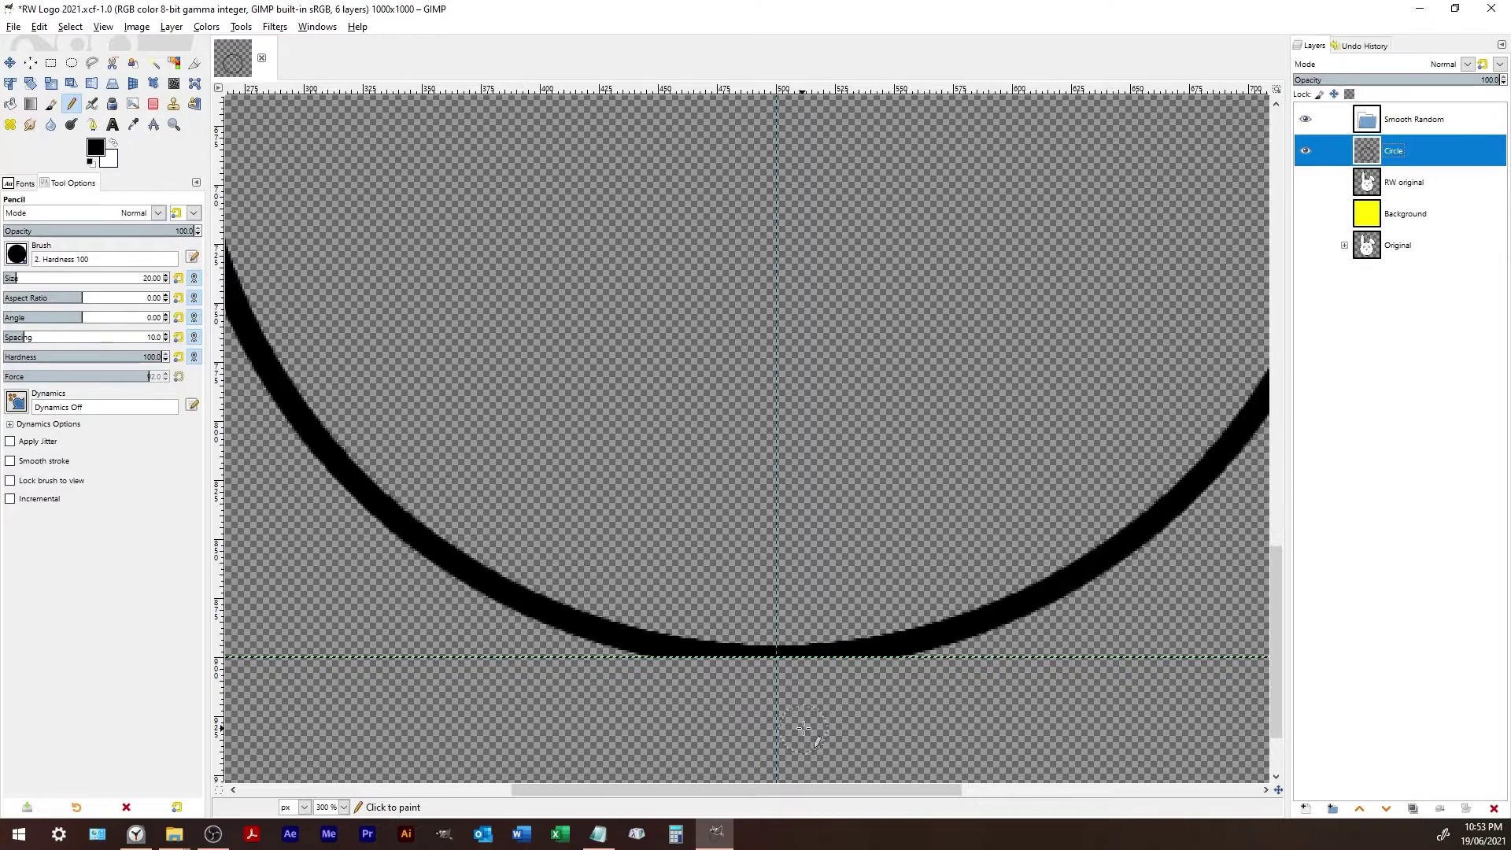
pyautogui.scroll(2, 803, 728)
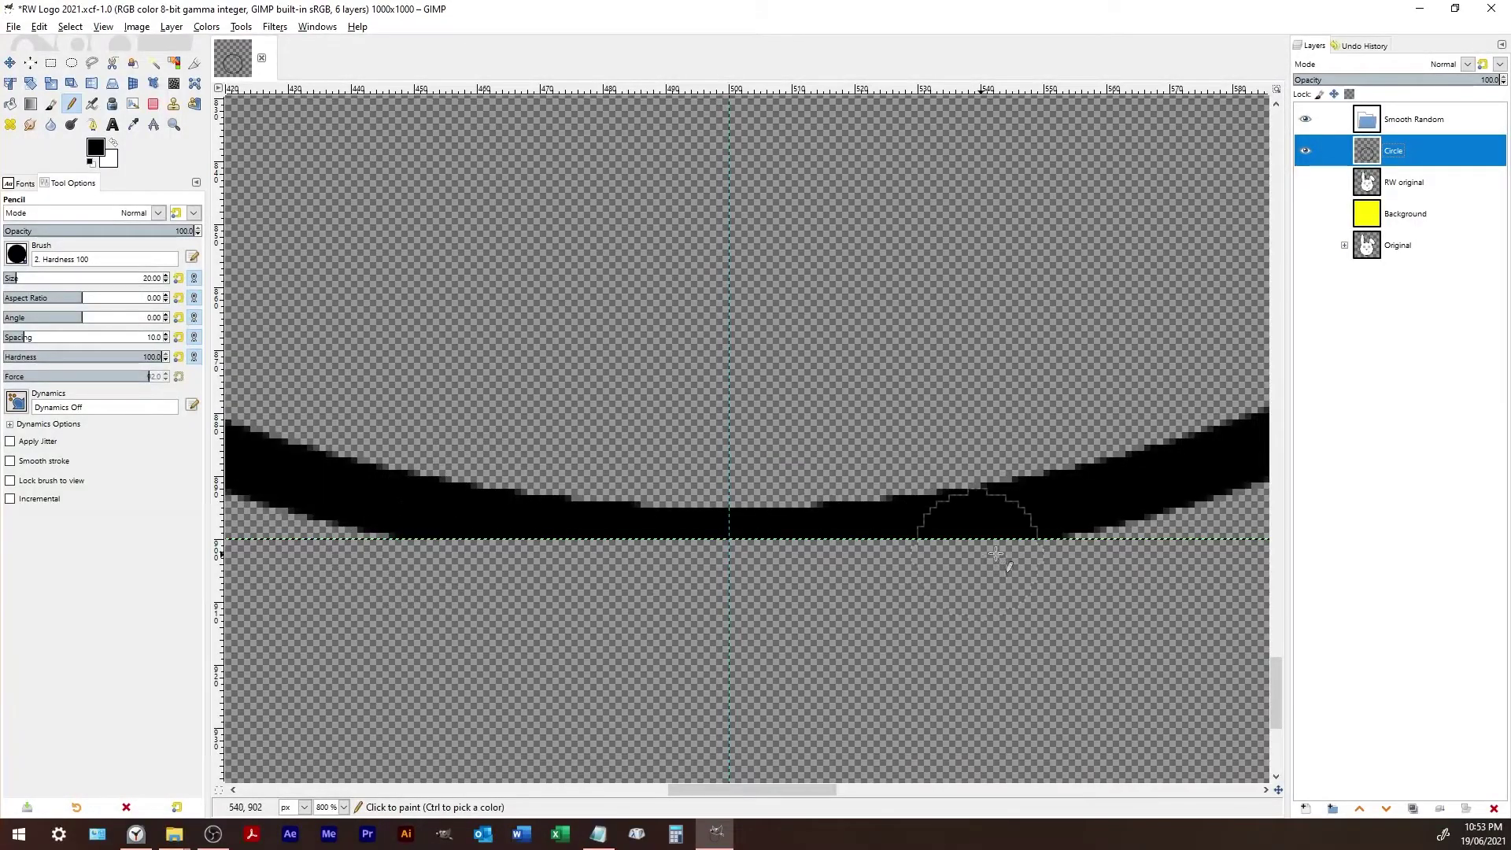
pyautogui.scroll(-4, 947, 531)
pyautogui.scroll(3, 937, 522)
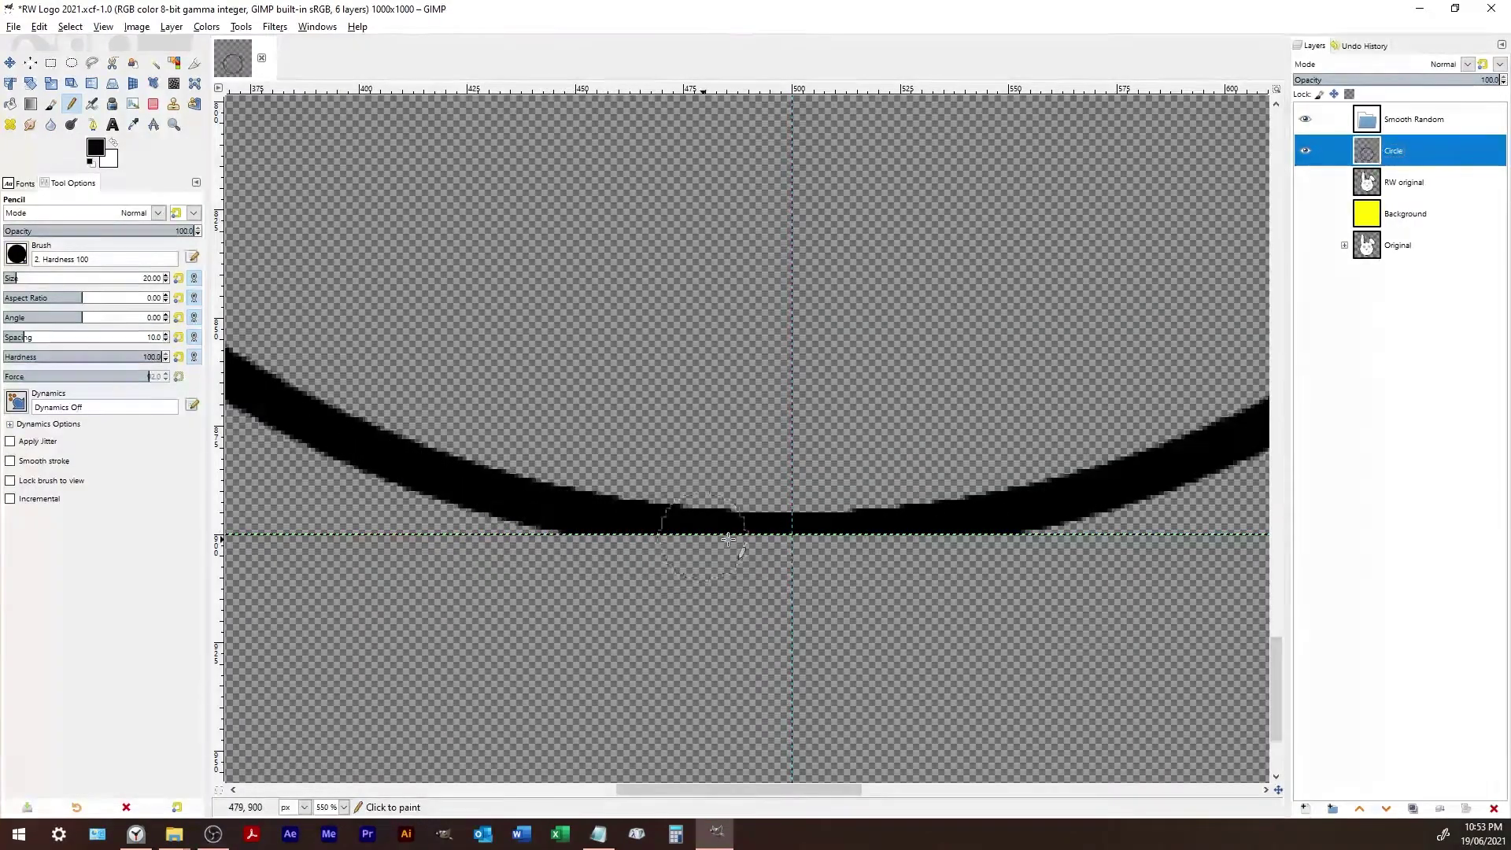
pyautogui.scroll(-4, 984, 516)
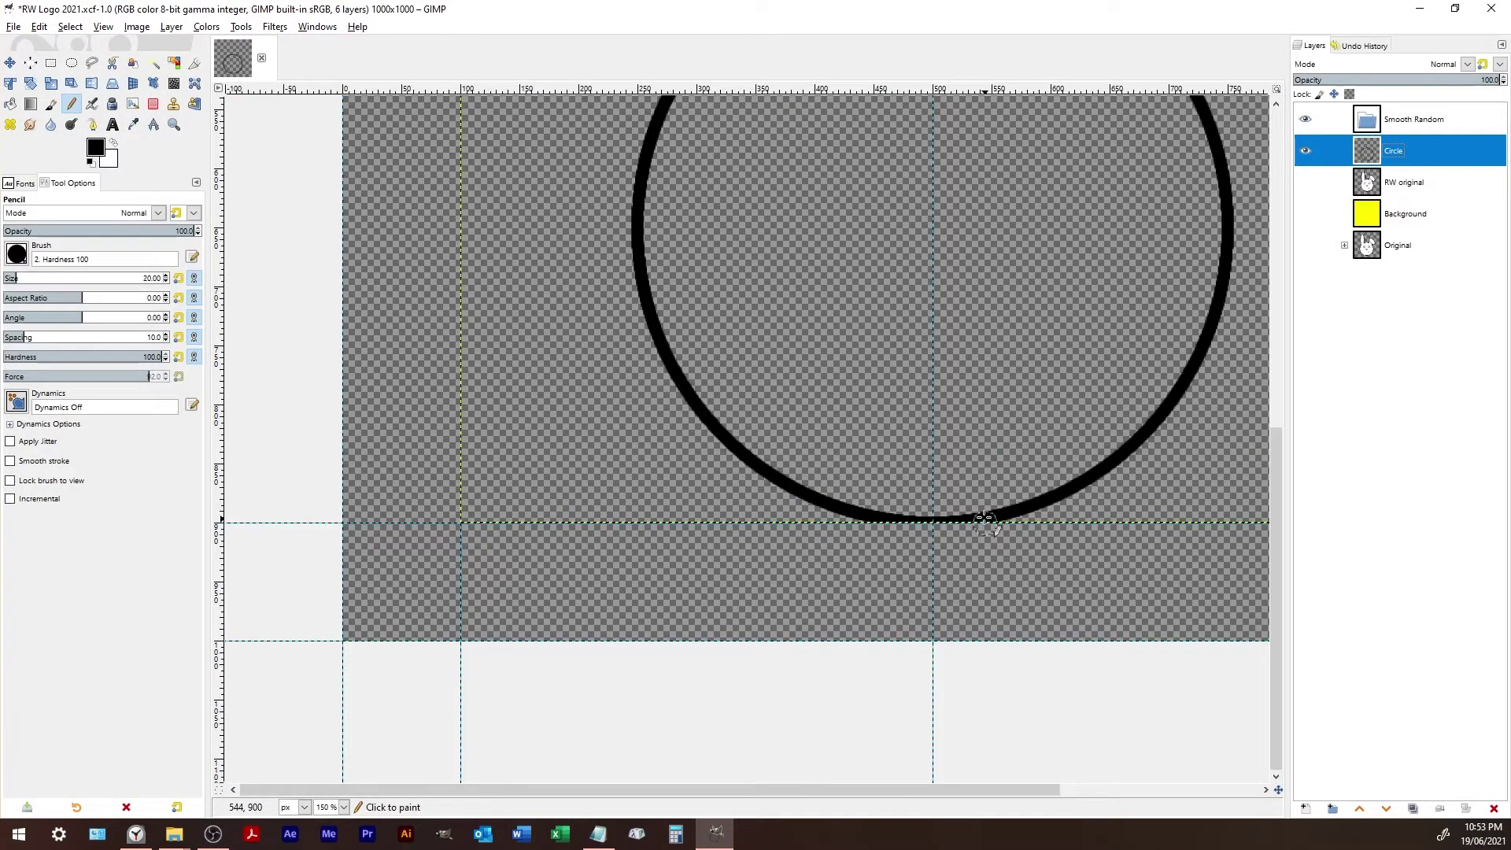
pyautogui.scroll(3, 1058, 475)
pyautogui.scroll(2, 770, 583)
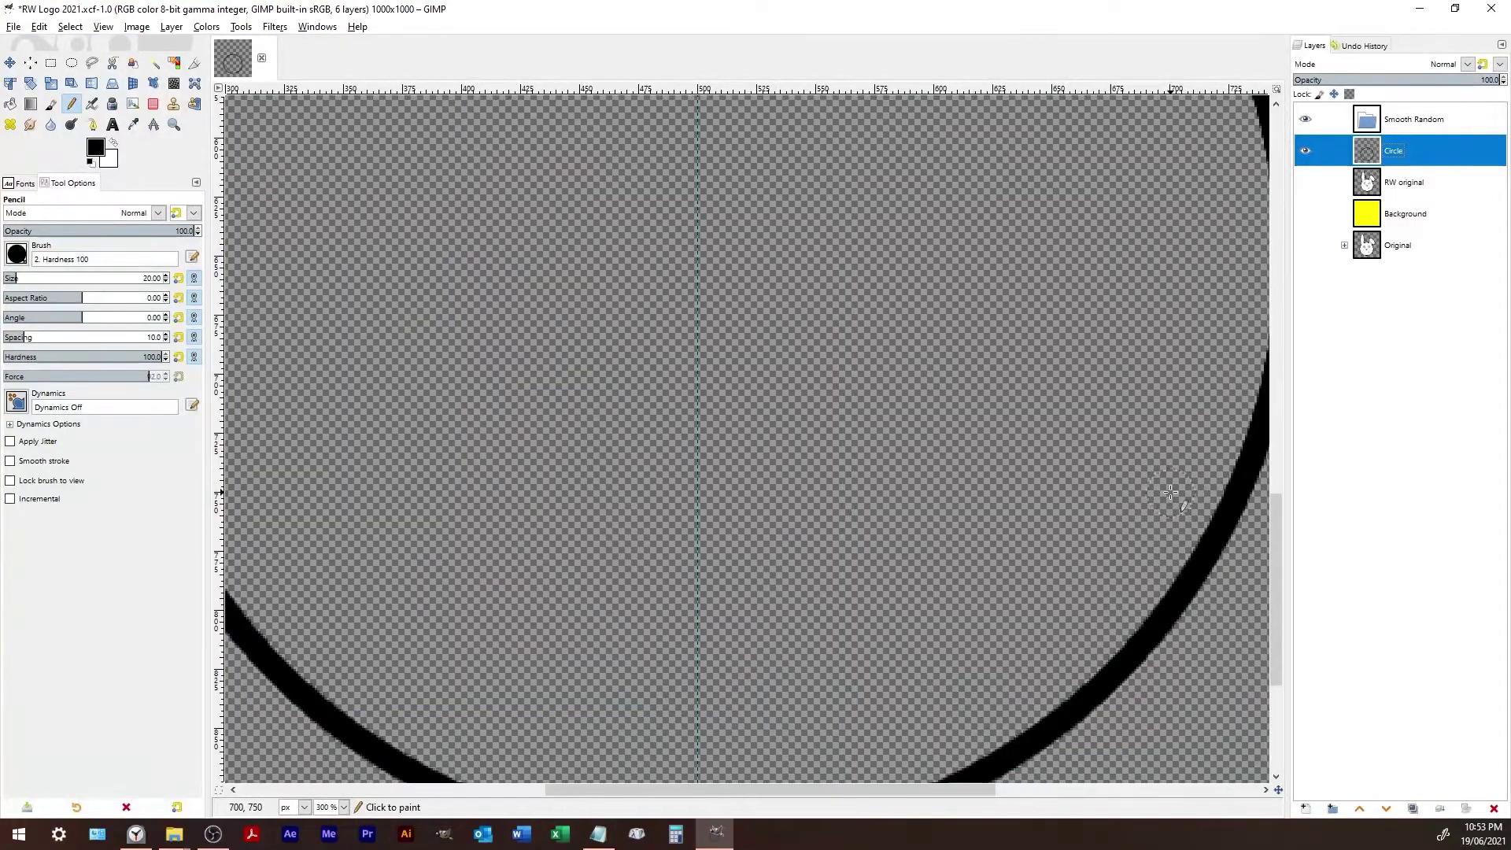
pyautogui.scroll(-1, 770, 583)
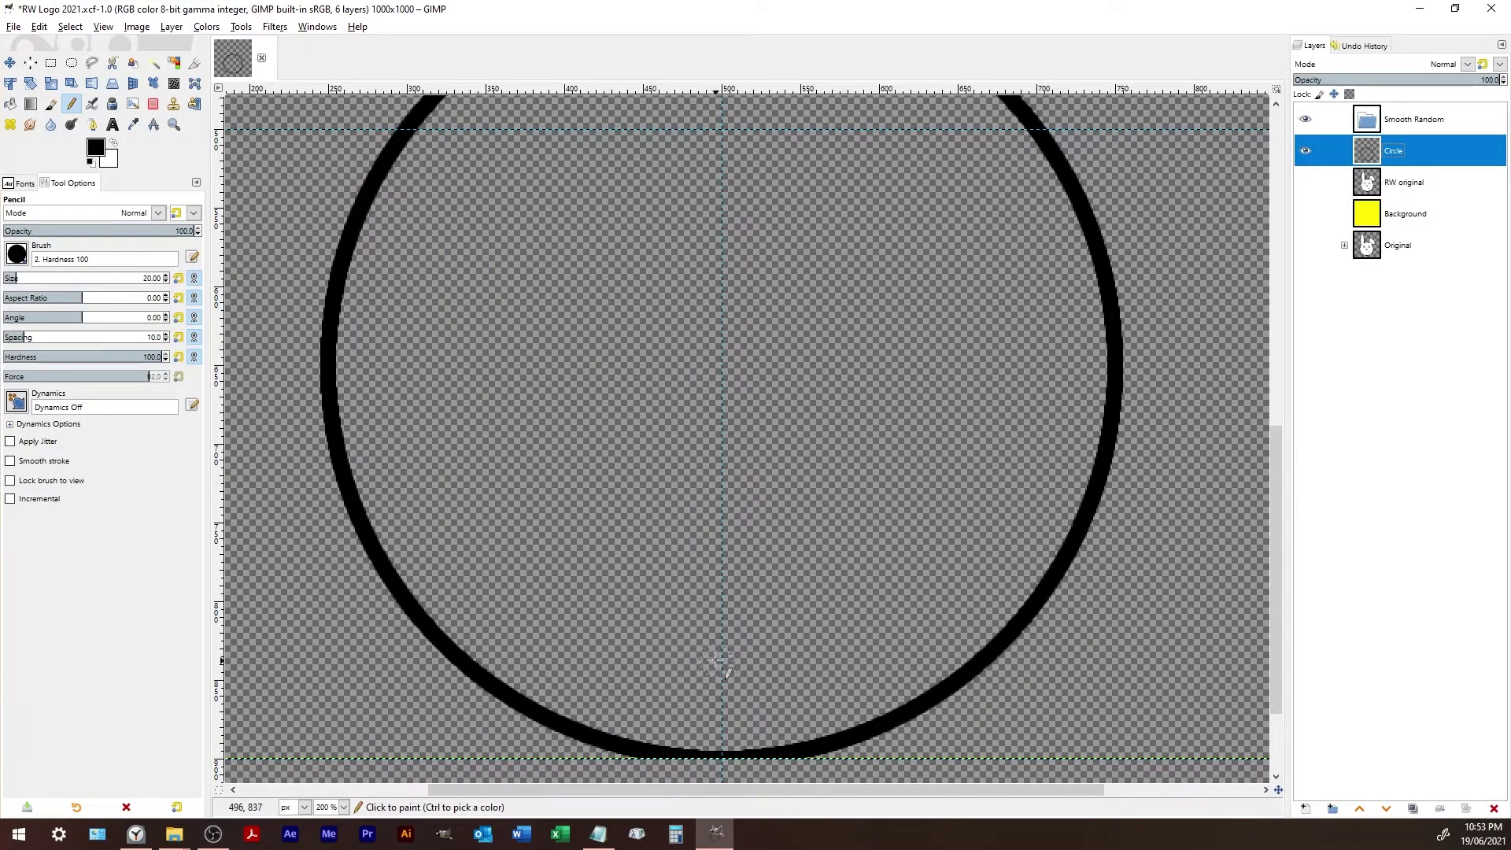
pyautogui.scroll(-3, 736, 688)
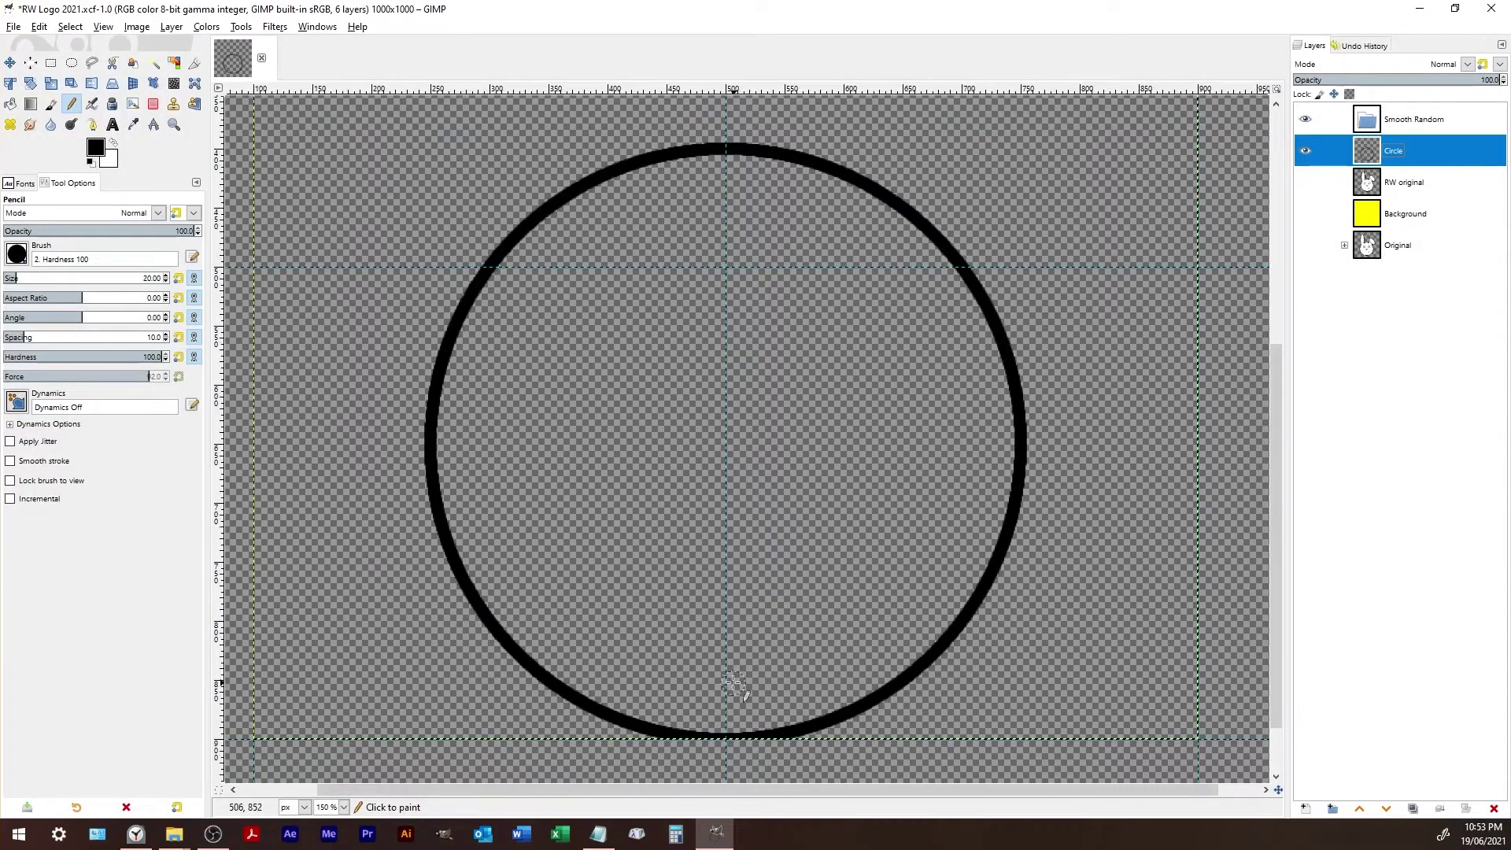
pyautogui.scroll(1, 743, 432)
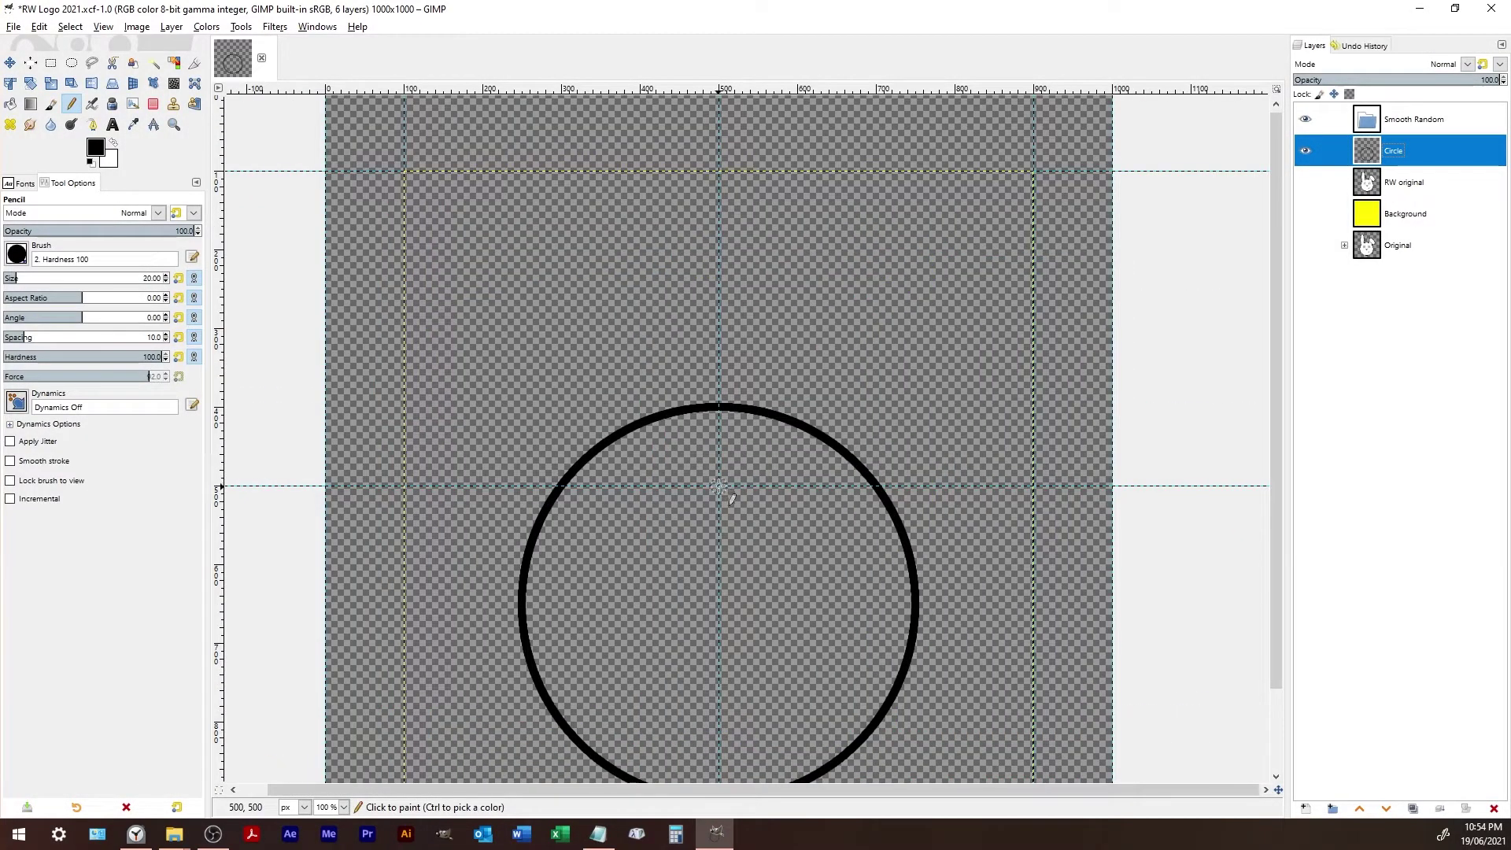
# - Undo the deselection and the 10 px stroke, restoring the empty Circle layer with its circular selection and the RW original layer's visibility
pyautogui.hotkey('ctrl', 'z')
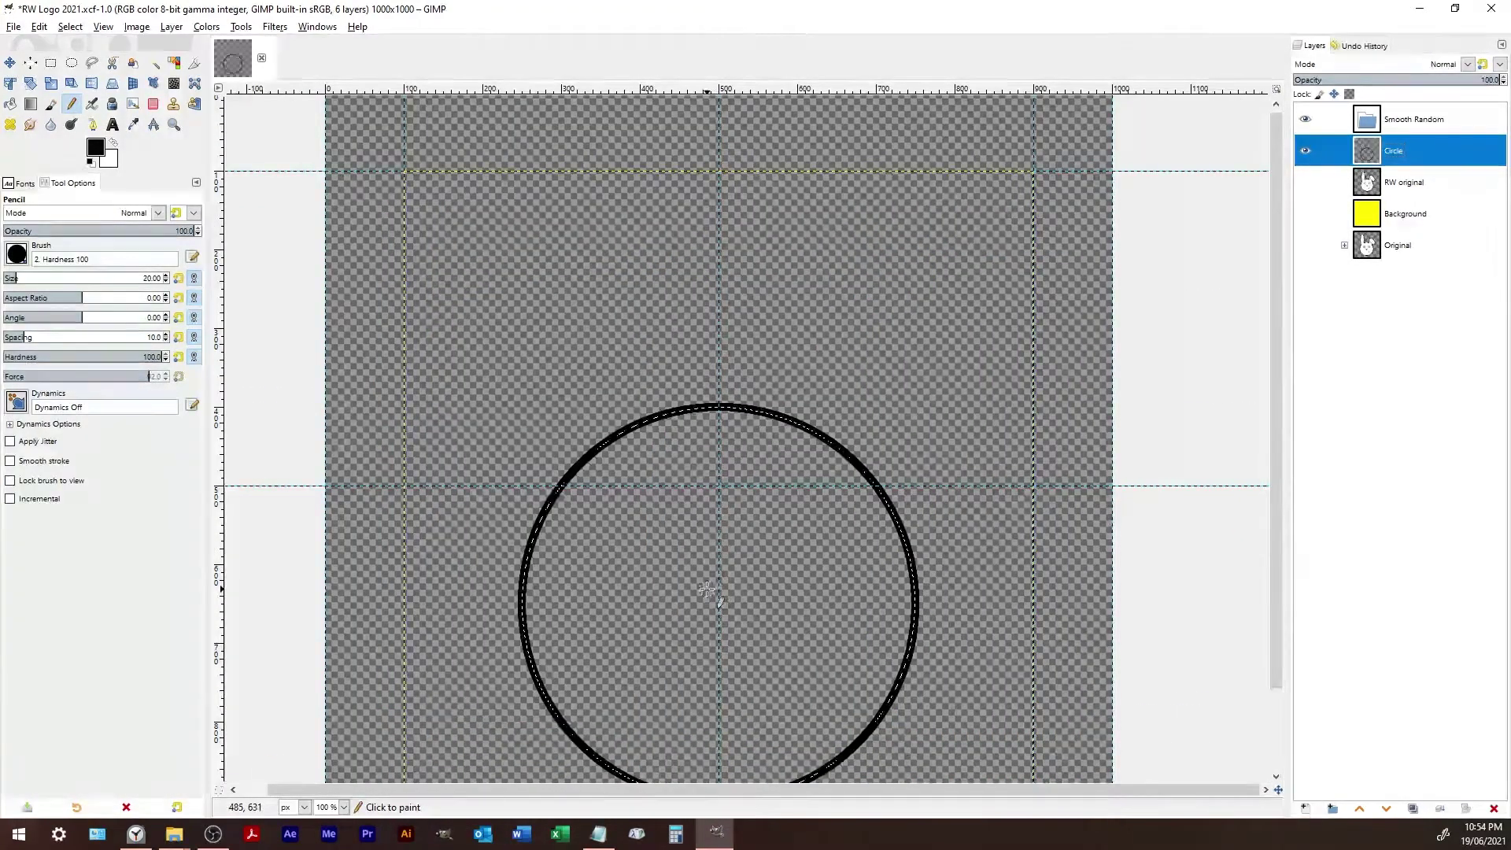
pyautogui.click(9, 62)
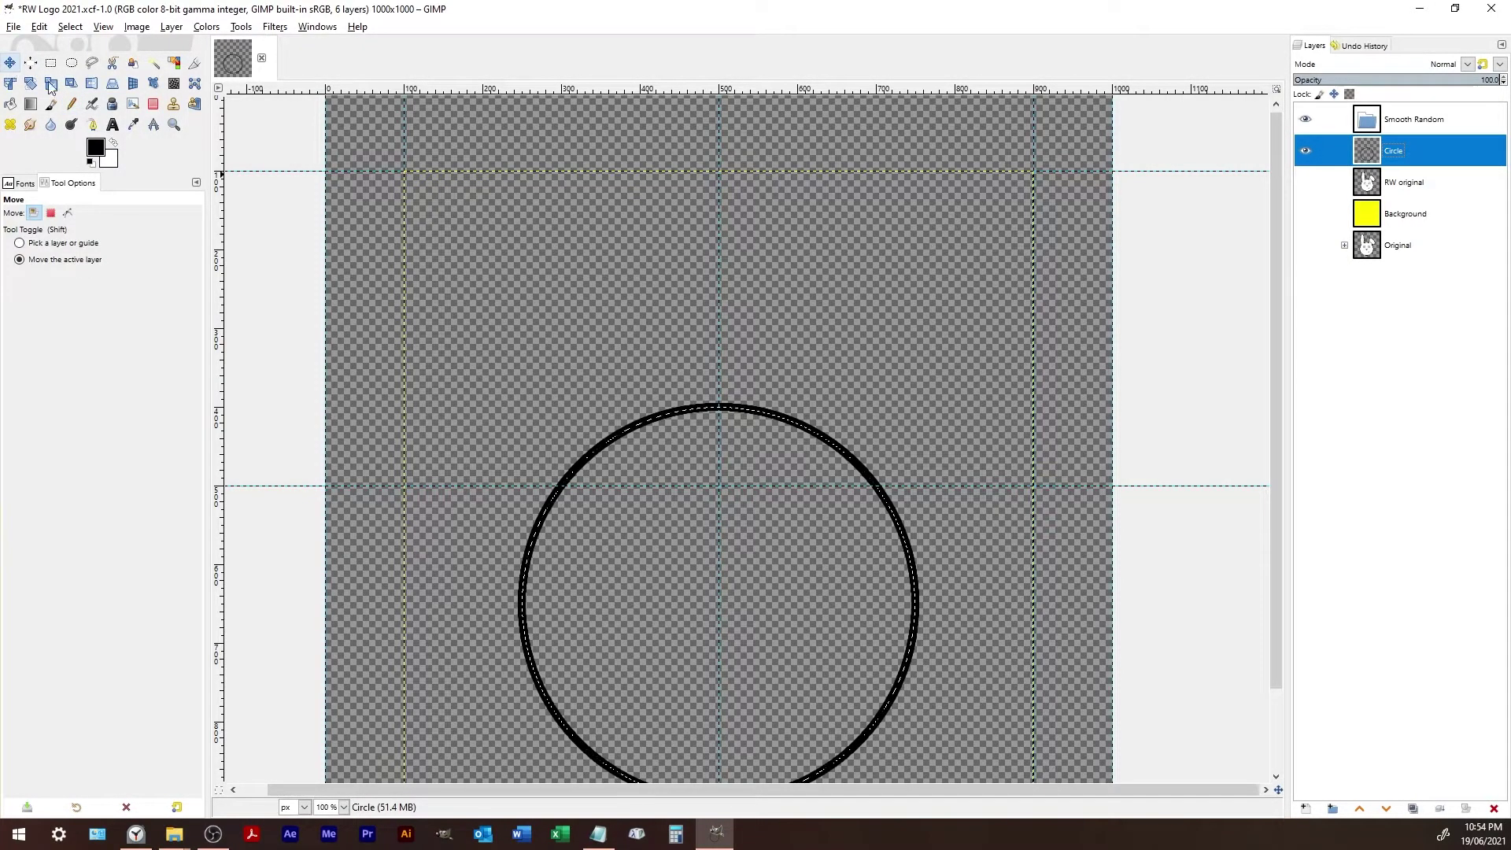
pyautogui.hotkey('ctrl', 'z')
pyautogui.hotkey('ctrl', 'z')
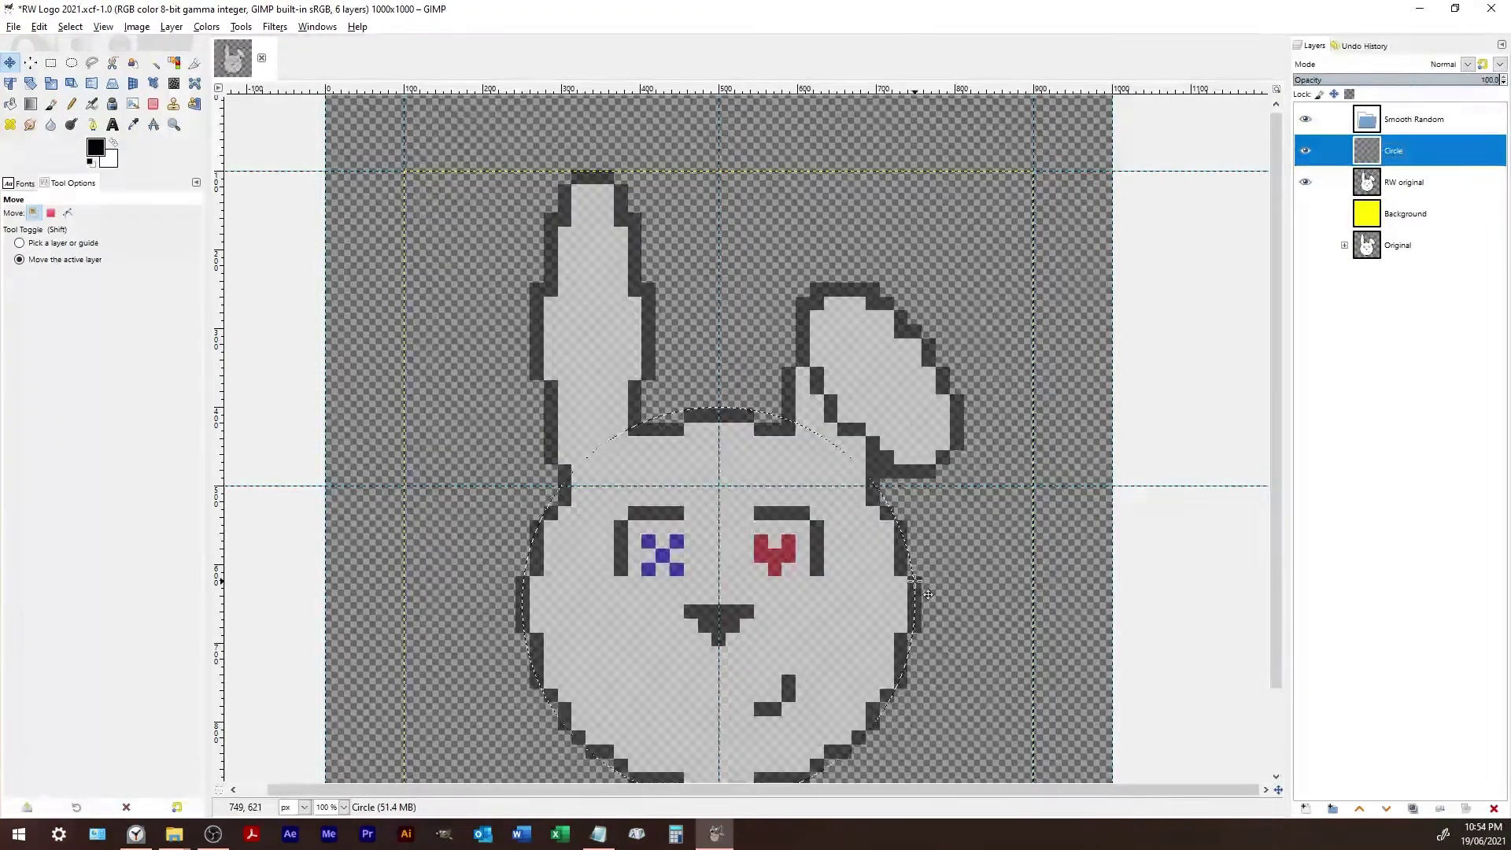
# - Move the 500 px circular selection up to position 250, 250
pyautogui.press('e')
pyautogui.click(695, 466)
pyautogui.moveTo(695, 464); pyautogui.dragTo(692, 340)
# - Stroke the circular selection on the Circle layer with a 10 px solid line and clear the selection
pyautogui.click(37, 28)
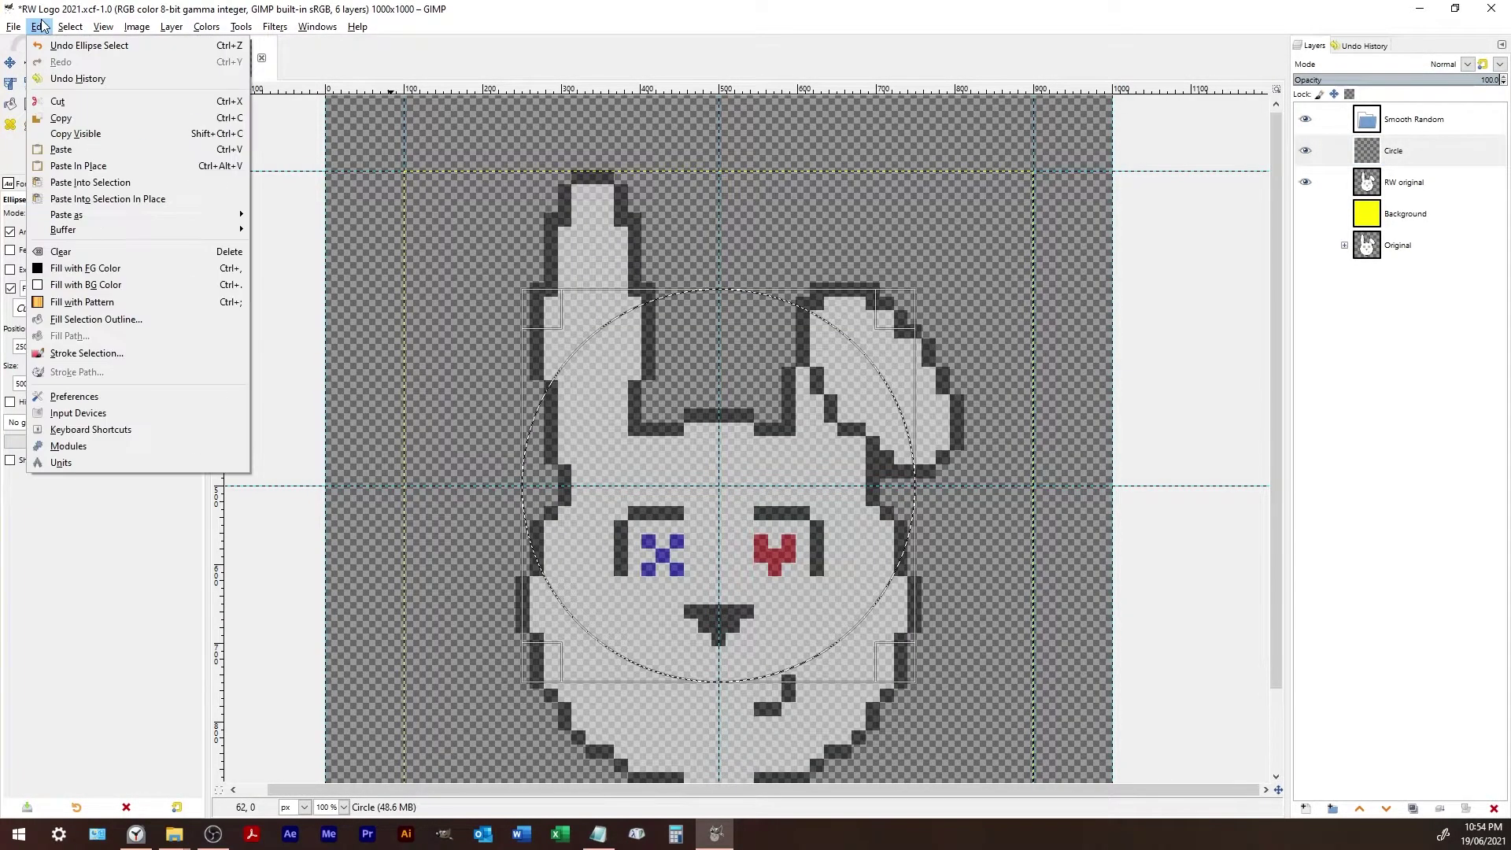
pyautogui.click(98, 352)
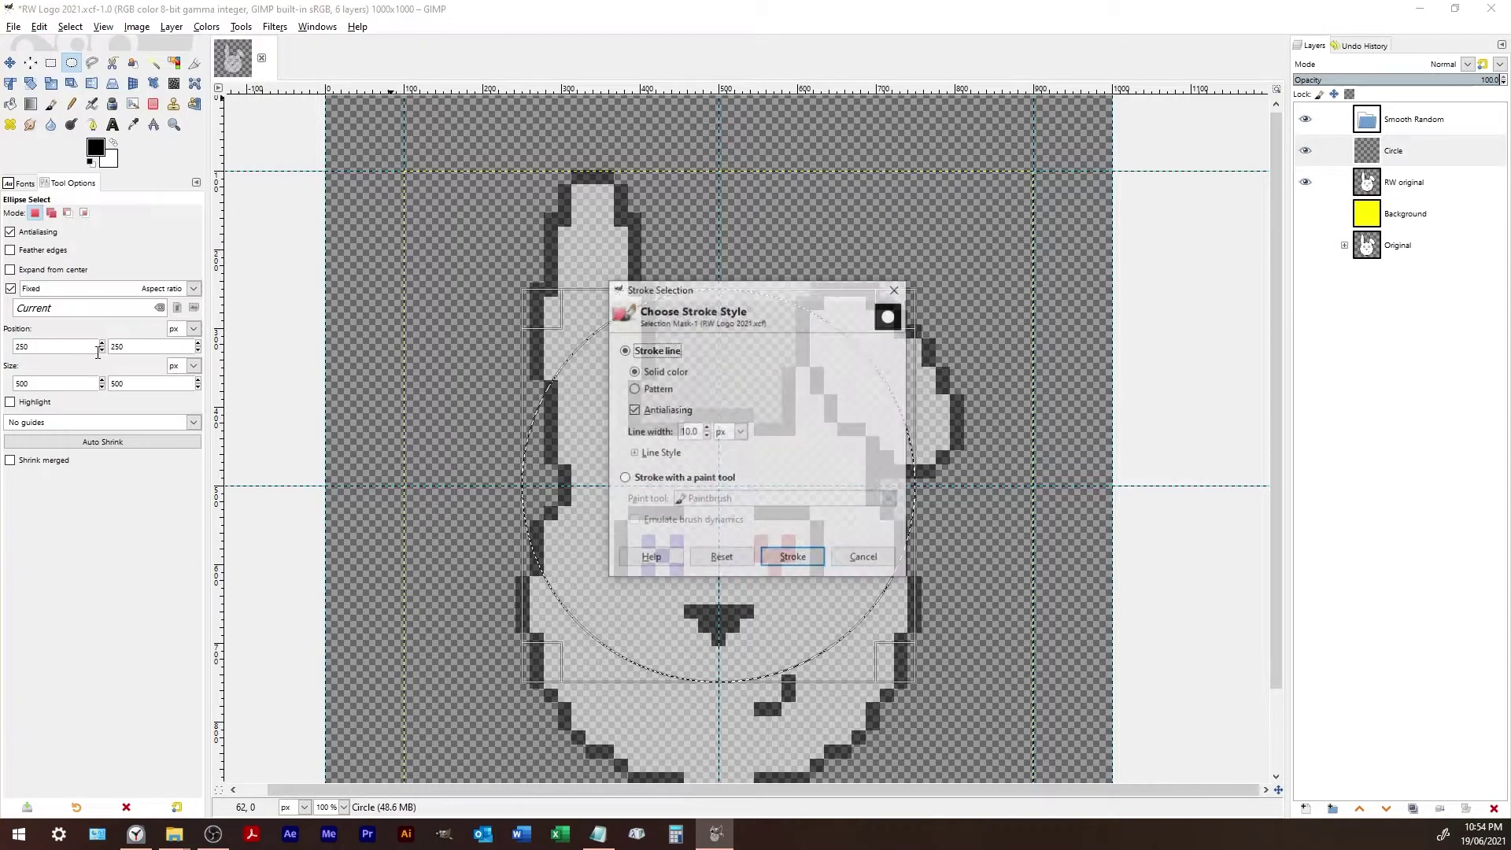
pyautogui.click(773, 559)
pyautogui.click(793, 627)
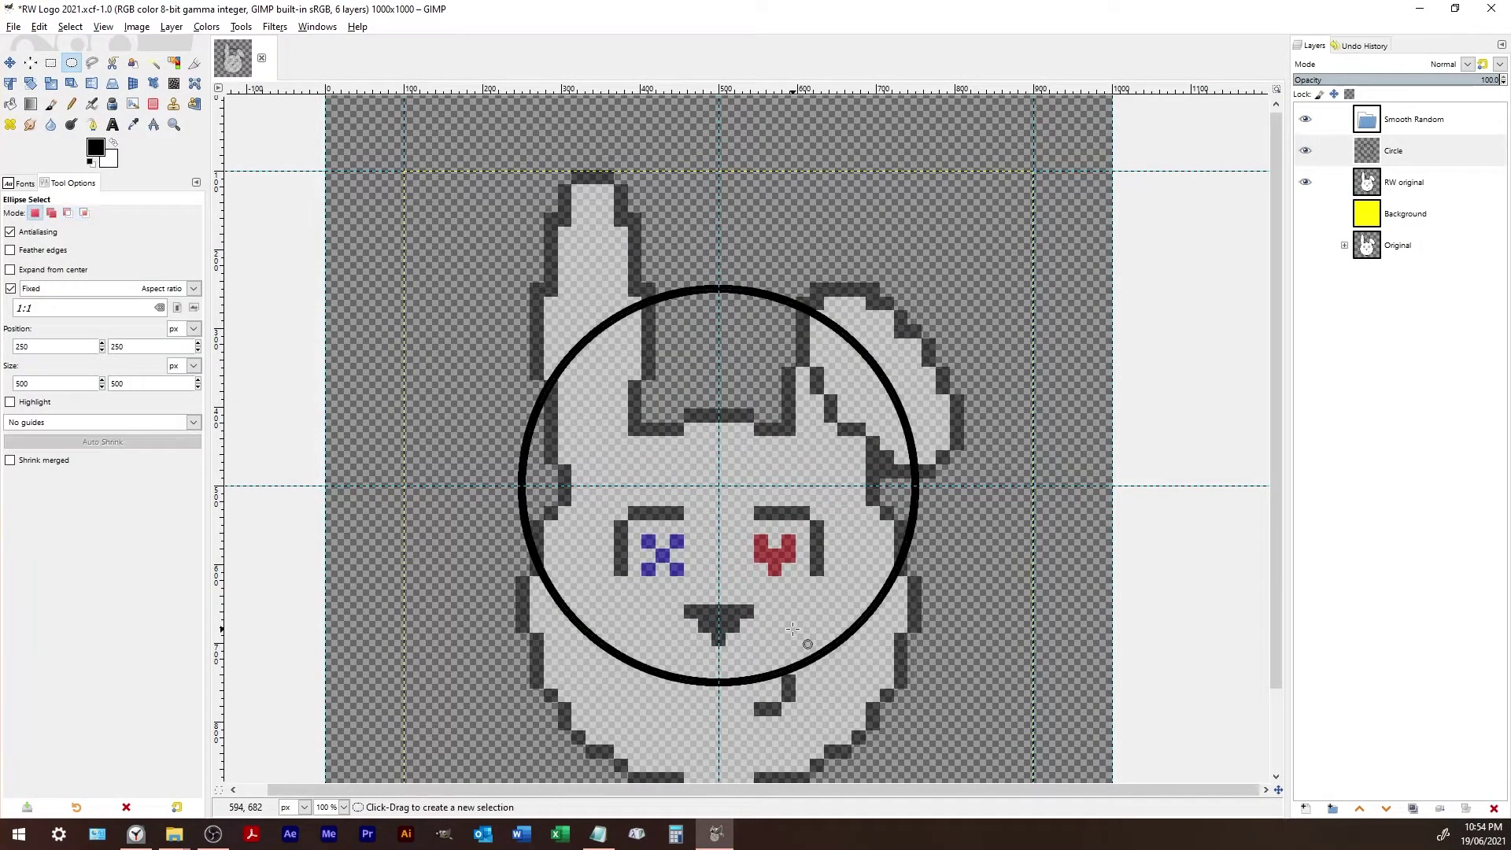
# - Make the Circle layer active and move it straight down a short distance over the rabbit's face
pyautogui.scroll(-3, 768, 535)
pyautogui.click(762, 407)
pyautogui.click(1387, 160)
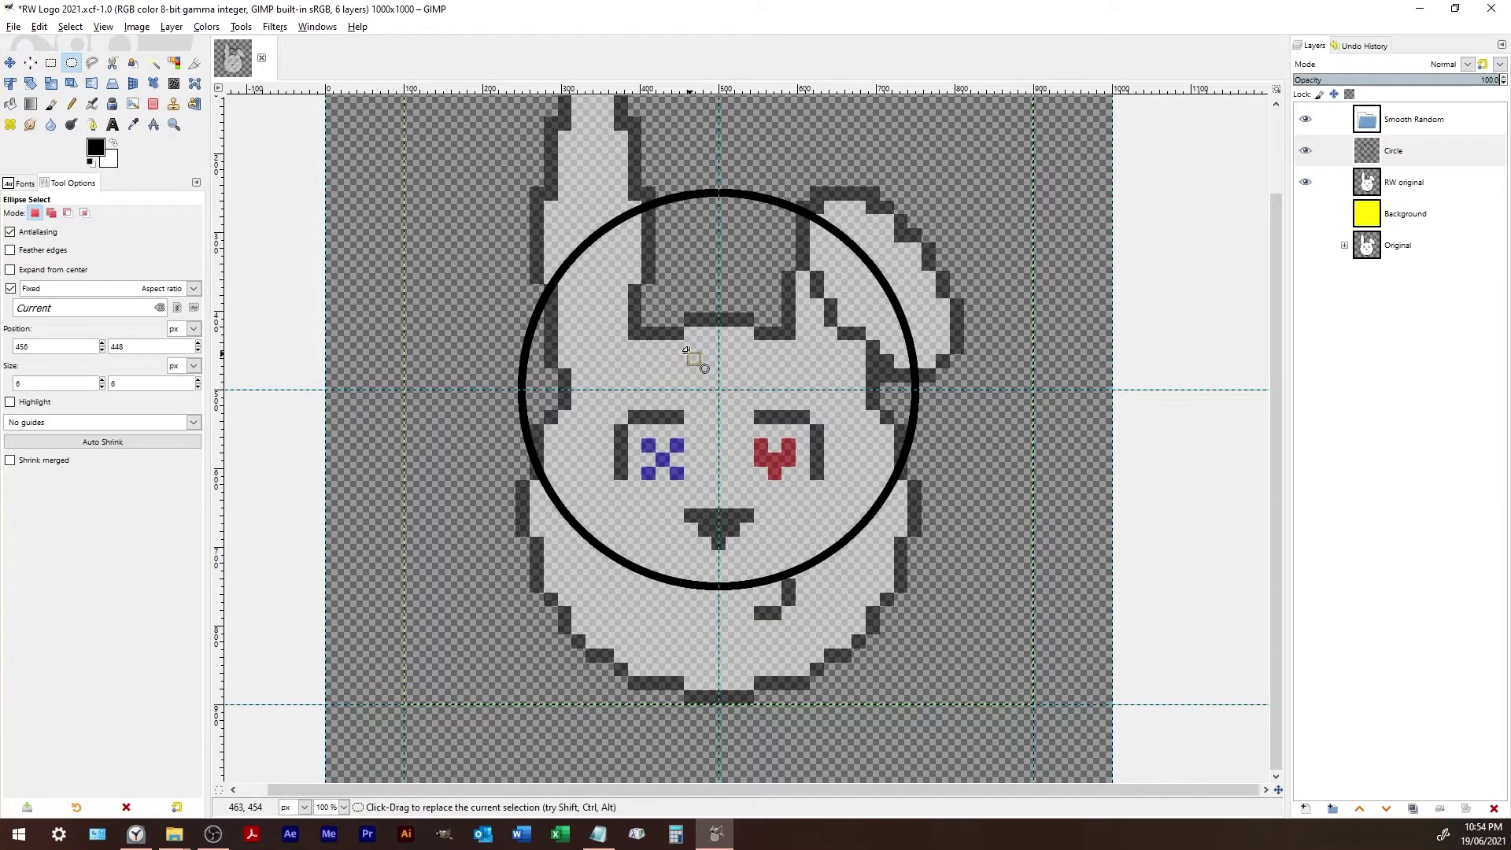
pyautogui.click(13, 67)
pyautogui.moveTo(714, 376); pyautogui.dragTo(715, 408)
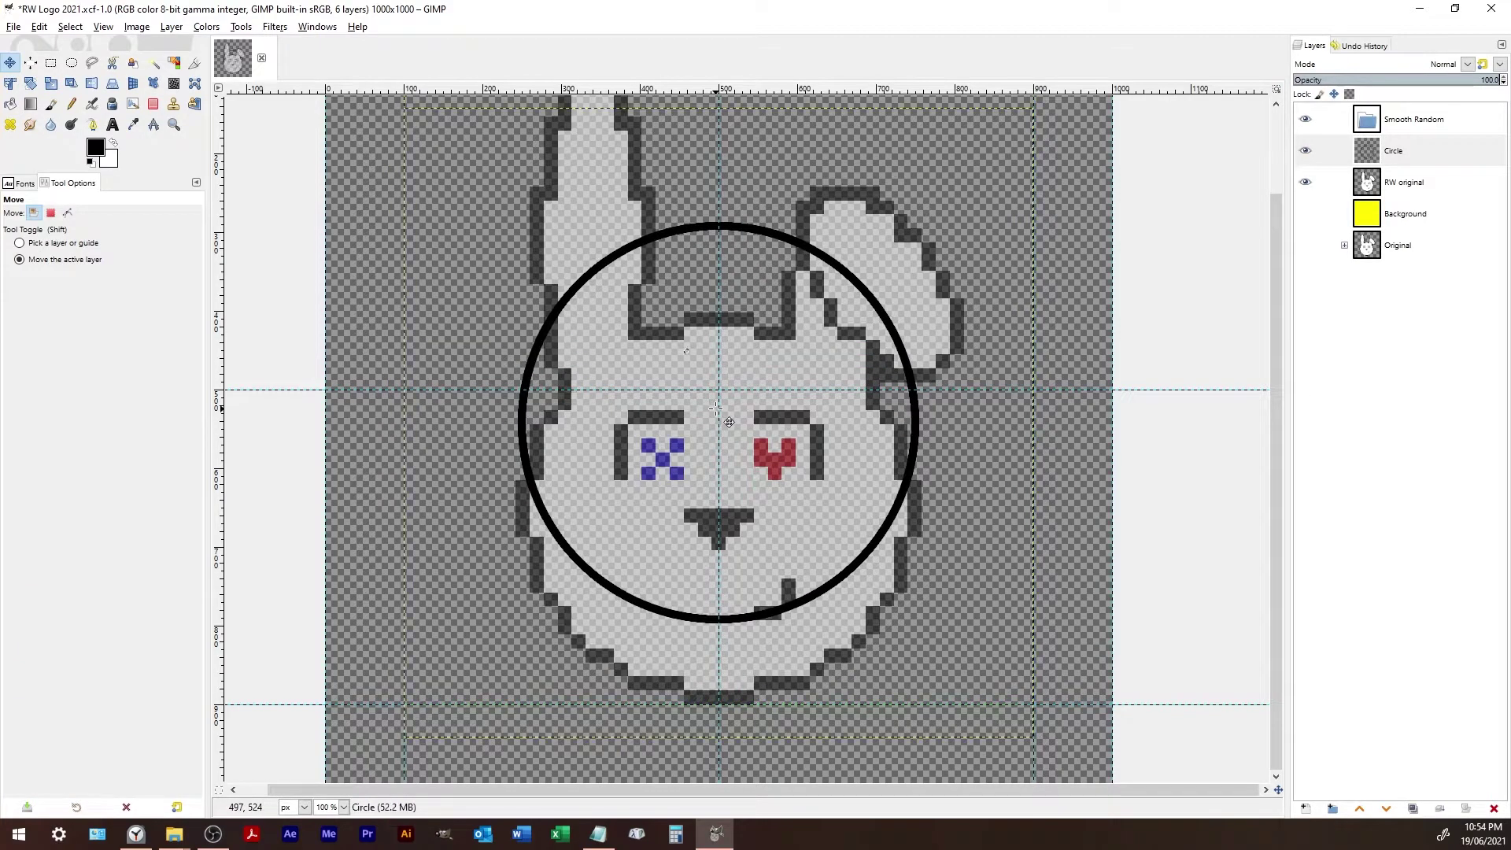
# - Draw a crop rectangle around the circle outline for the current layer only, fitting its top edge to the outline at y 287
pyautogui.click(195, 64)
pyautogui.moveTo(495, 208); pyautogui.dragTo(977, 635)
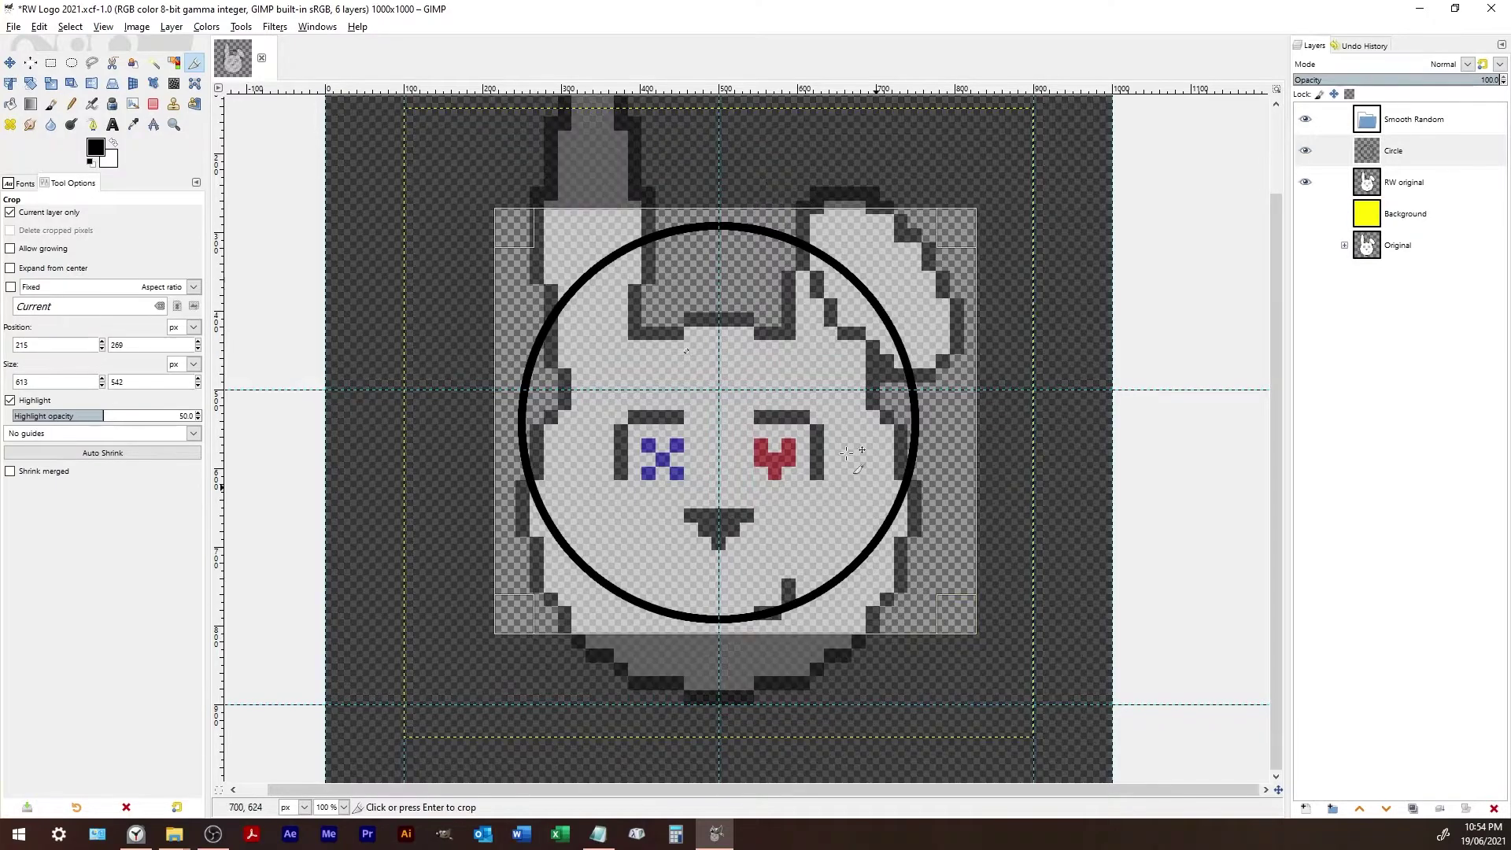
pyautogui.keyDown('ctrl'); pyautogui.scroll(5, 722, 229); pyautogui.keyUp('ctrl')
pyautogui.moveTo(716, 153); pyautogui.dragTo(738, 223)
pyautogui.keyDown('ctrl'); pyautogui.scroll(-4, 738, 223); pyautogui.keyUp('ctrl')
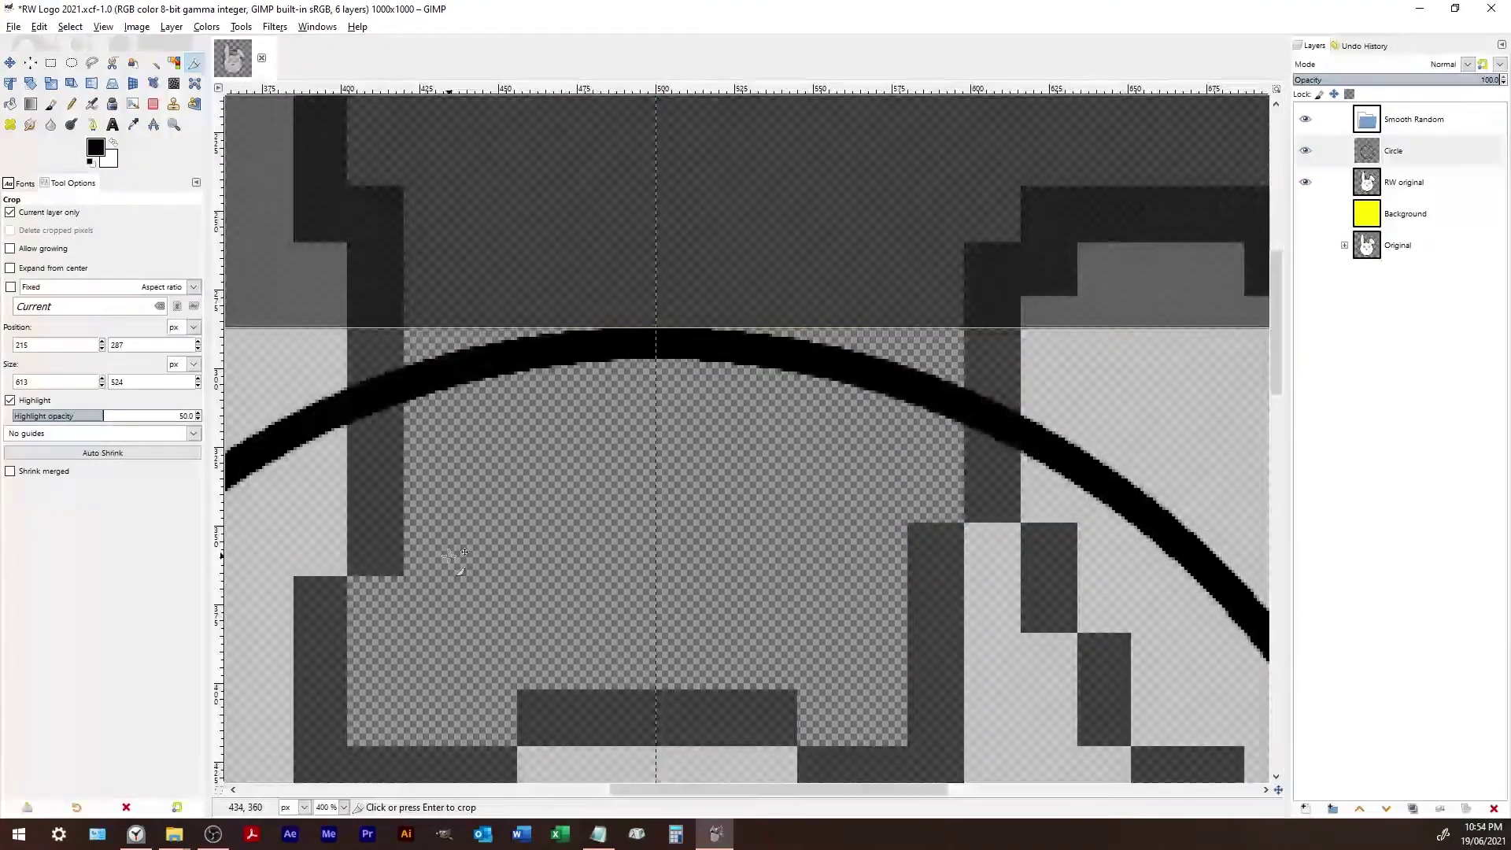
# - Pull the crop rectangle's right and bottom edges in to the circle outline, giving a 540 × 510 px area
pyautogui.scroll(-6, 917, 313)
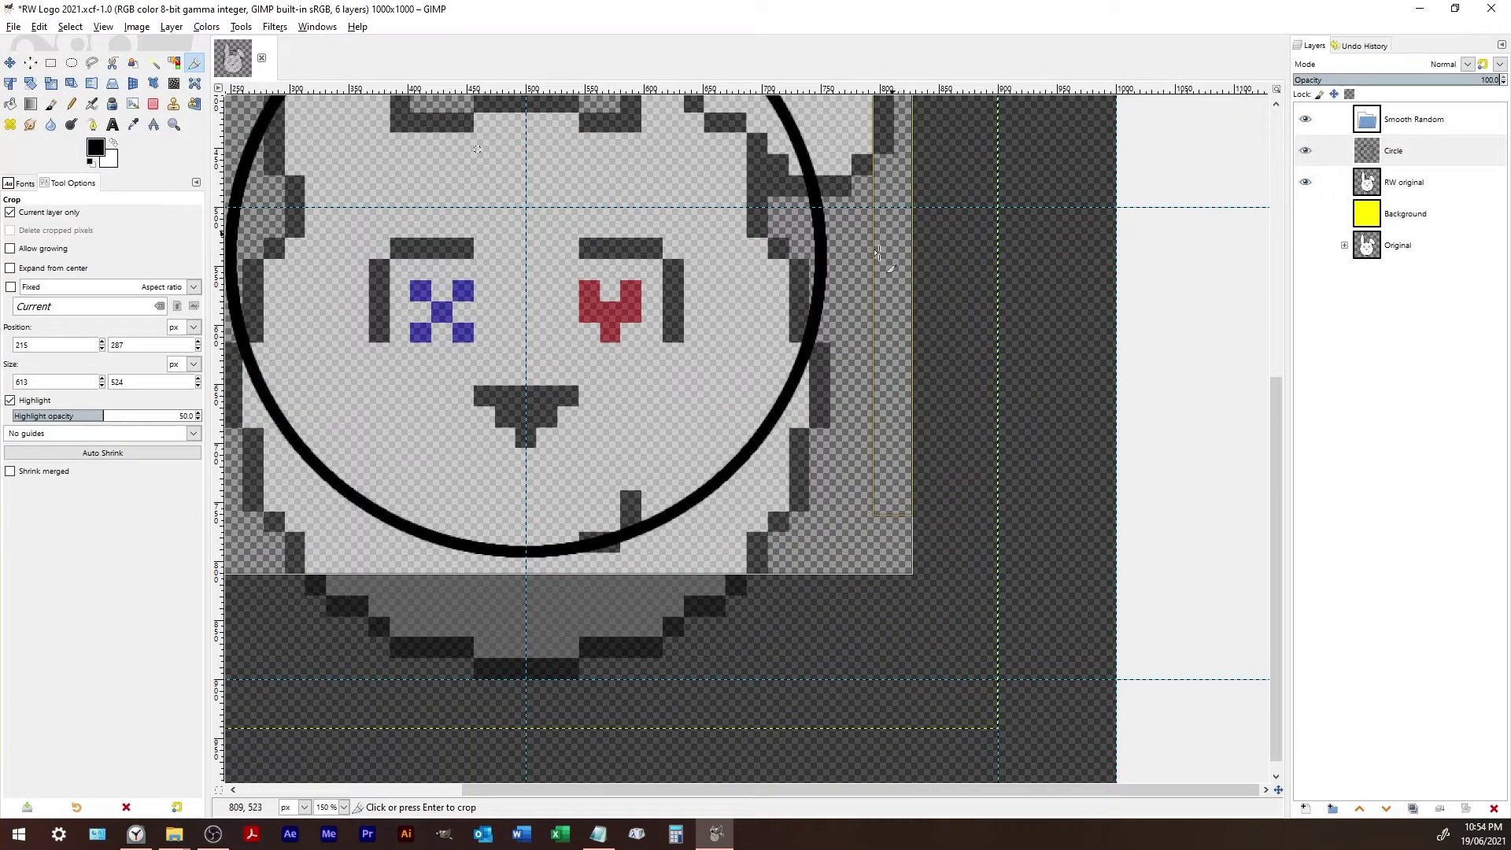
pyautogui.keyDown('ctrl'); pyautogui.scroll(2, 894, 216); pyautogui.keyUp('ctrl')
pyautogui.keyDown('ctrl'); pyautogui.scroll(3, 894, 216); pyautogui.keyUp('ctrl')
pyautogui.moveTo(990, 219); pyautogui.dragTo(491, 309)
pyautogui.keyDown('ctrl'); pyautogui.scroll(-5, 482, 378); pyautogui.keyUp('ctrl')
pyautogui.moveTo(735, 796); pyautogui.dragTo(519, 793)
pyautogui.keyDown('ctrl'); pyautogui.scroll(5, 621, 732); pyautogui.keyUp('ctrl')
pyautogui.moveTo(582, 698); pyautogui.dragTo(588, 612)
pyautogui.keyDown('ctrl'); pyautogui.scroll(-7, 589, 613); pyautogui.keyUp('ctrl')
# - Pull the crop rectangle's left edge in to x 245 and crop the Circle layer to 510 × 510 px
pyautogui.keyDown('ctrl'); pyautogui.scroll(4, 638, 720); pyautogui.keyUp('ctrl')
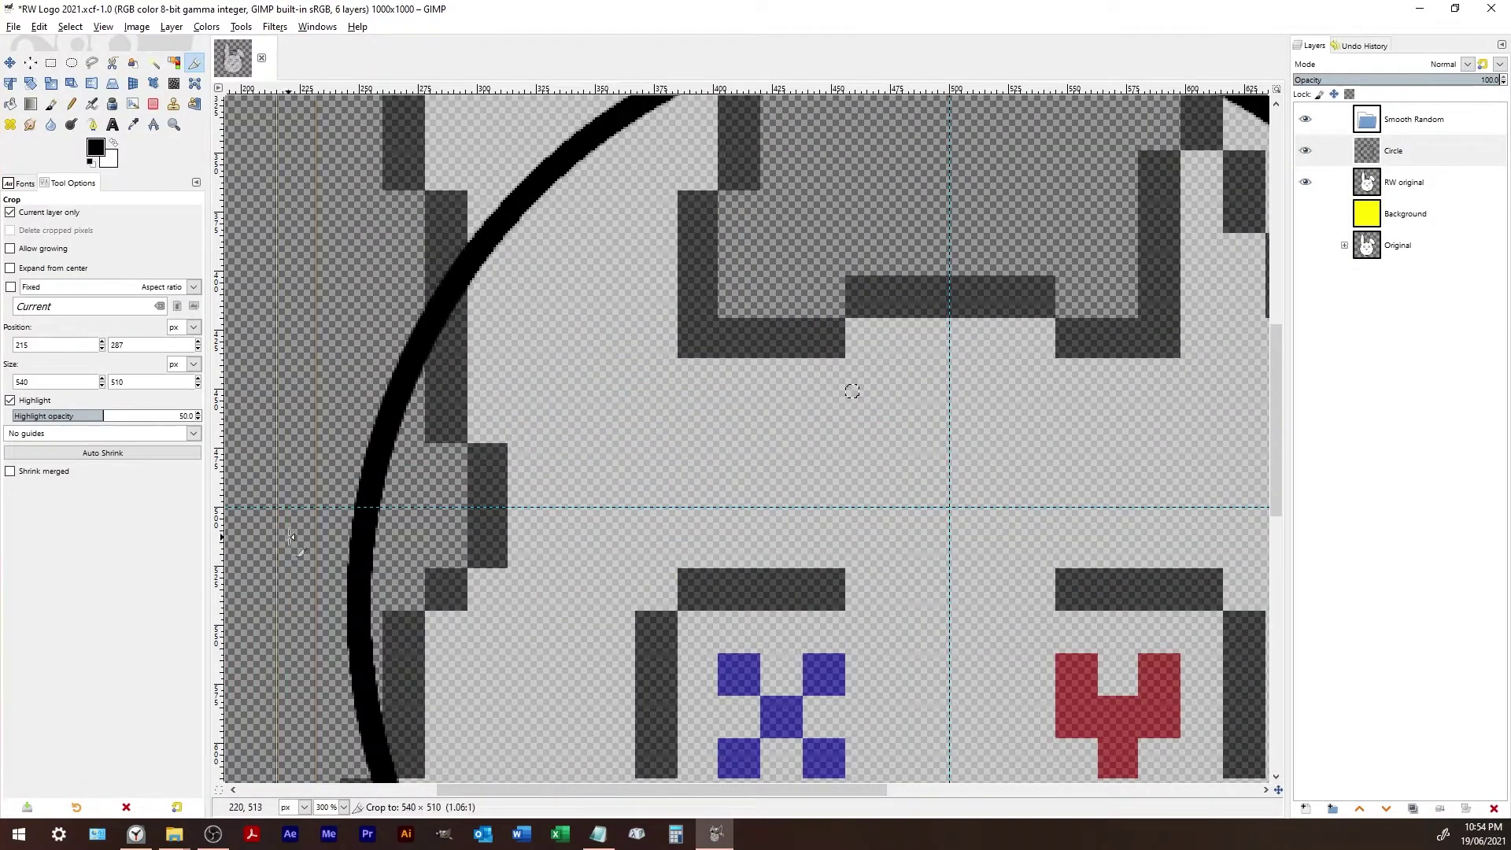
pyautogui.moveTo(291, 537); pyautogui.dragTo(360, 536)
pyautogui.keyDown('ctrl'); pyautogui.scroll(3, 355, 538); pyautogui.keyUp('ctrl')
pyautogui.keyDown('ctrl'); pyautogui.scroll(-7, 355, 539); pyautogui.keyUp('ctrl')
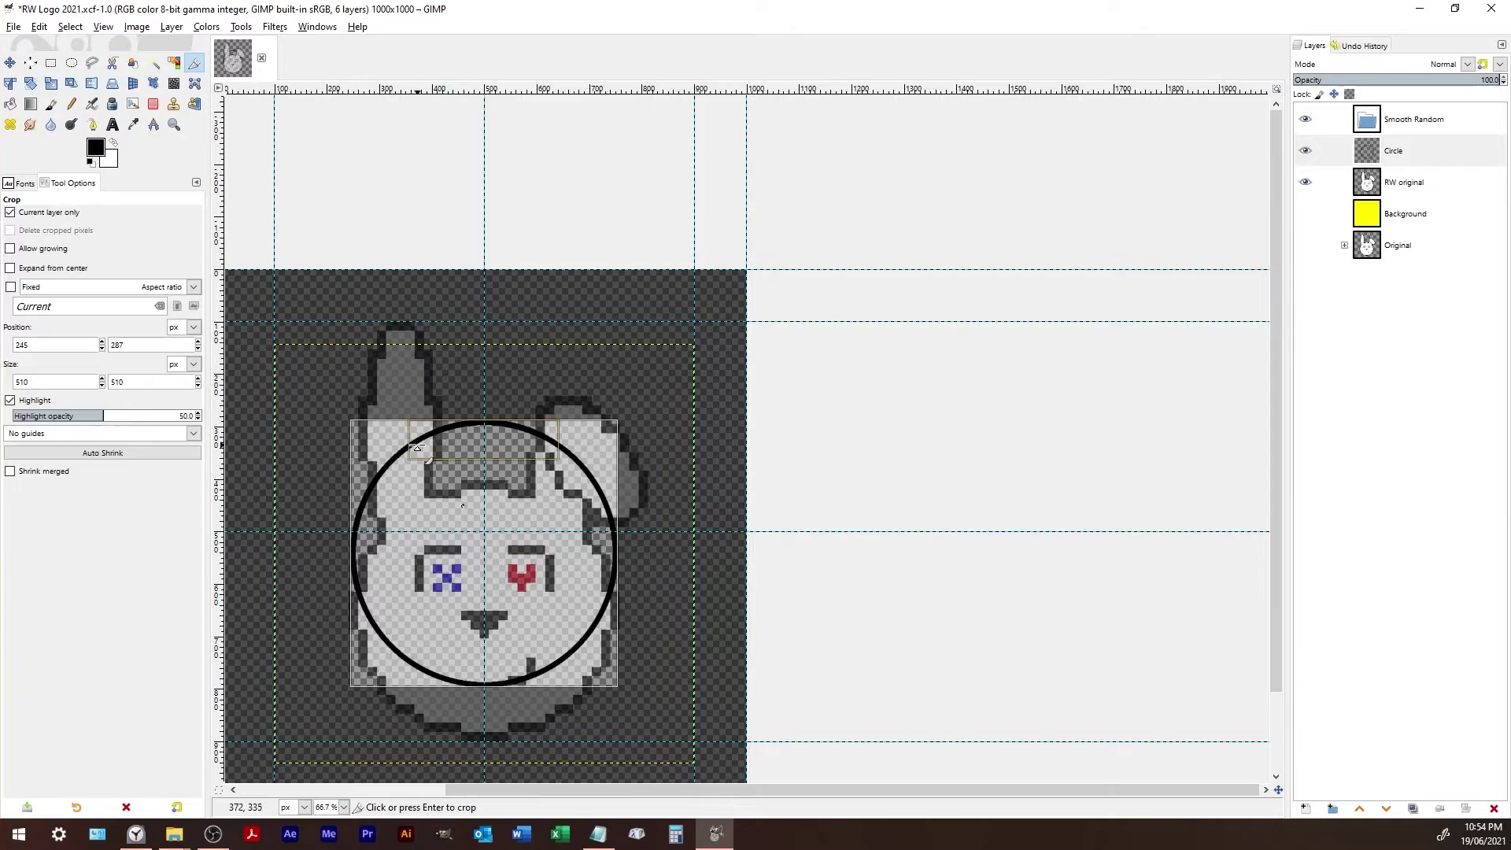
pyautogui.keyDown('ctrl'); pyautogui.scroll(3, 417, 447); pyautogui.keyUp('ctrl')
pyautogui.keyDown('ctrl'); pyautogui.scroll(-2, 326, 394); pyautogui.keyUp('ctrl')
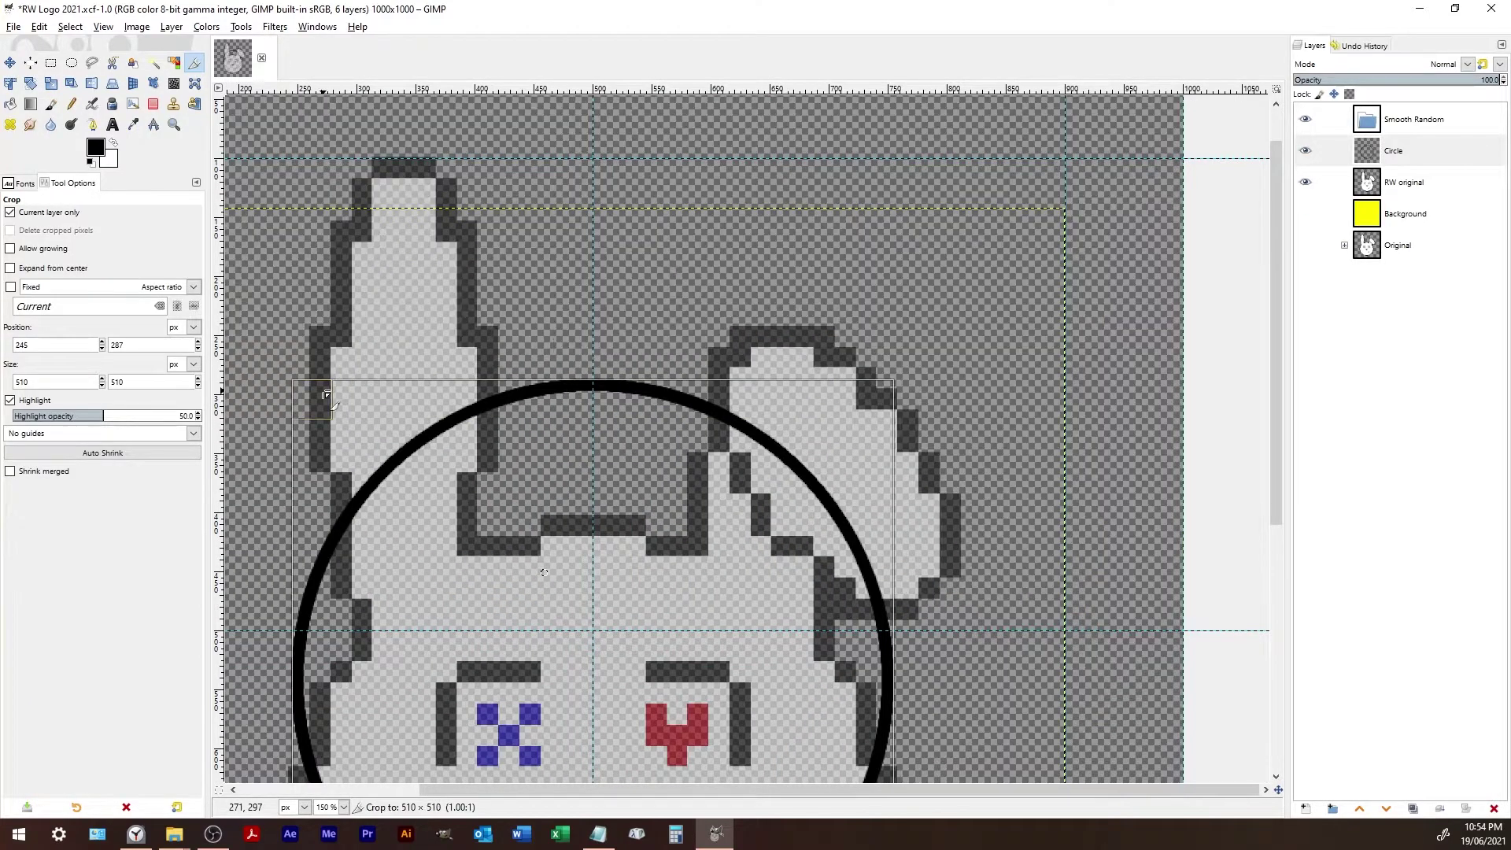
# - Move the cropped Circle layer down 103 px so the outline sits over the rabbit's head
pyautogui.scroll(-5, 327, 394)
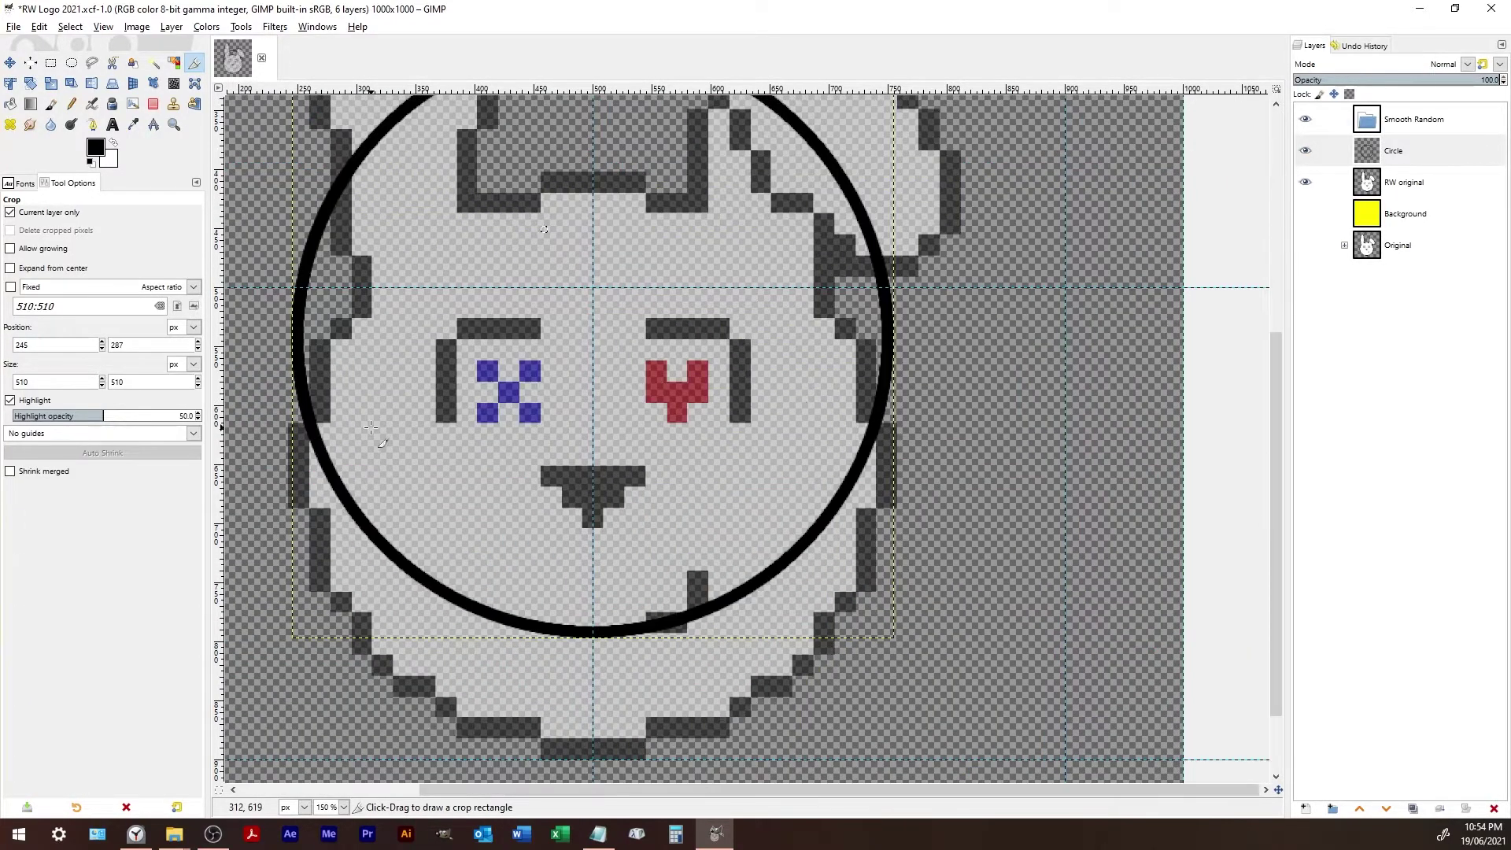
pyautogui.click(10, 62)
pyautogui.moveTo(666, 329); pyautogui.dragTo(662, 449)
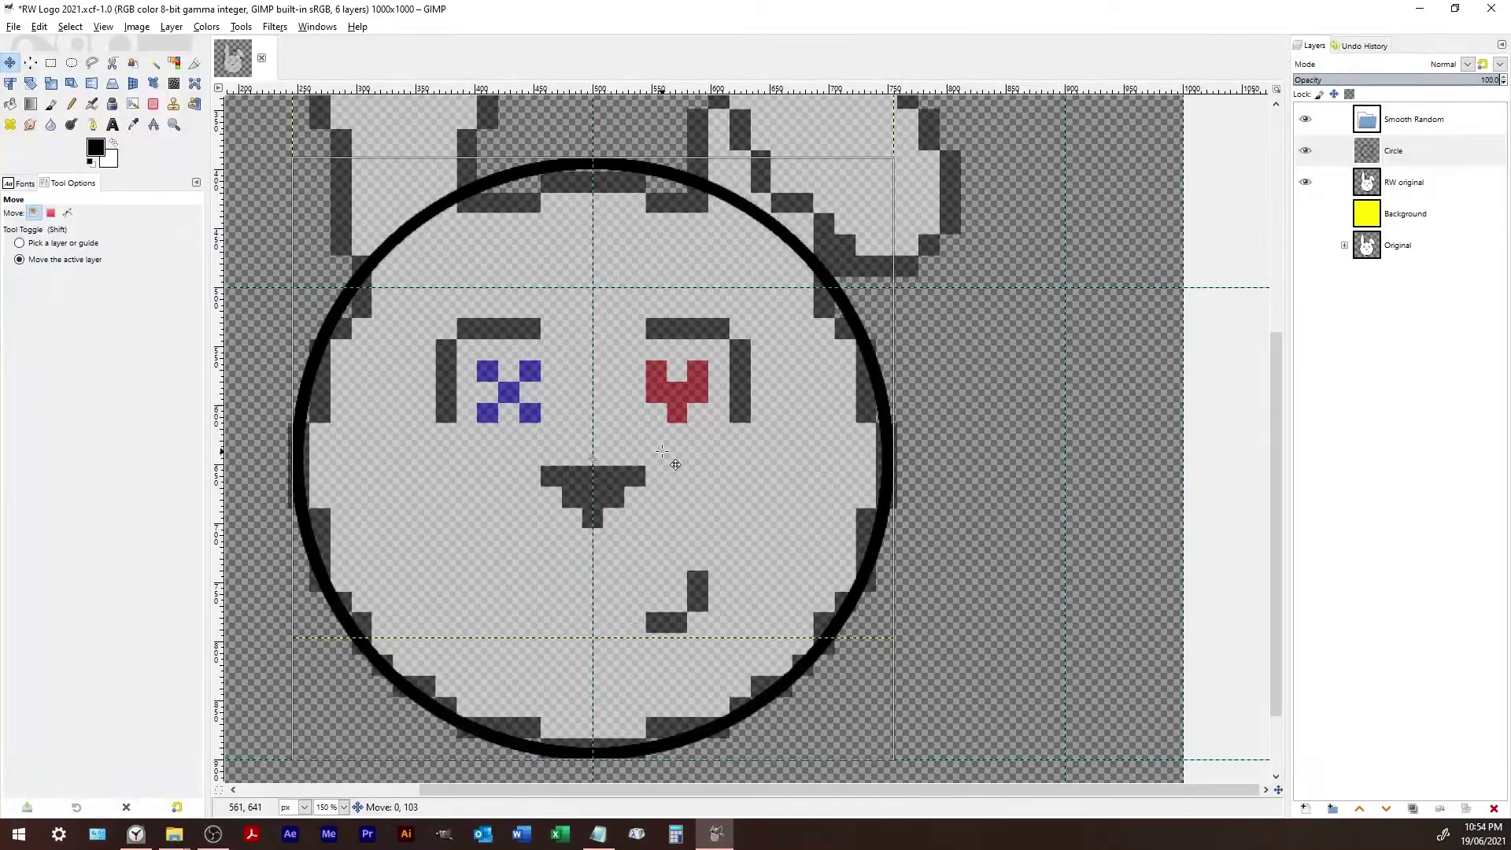
# - Hide the RW original layer to show the circle outline on its own
pyautogui.keyDown('ctrl'); pyautogui.scroll(-4, 913, 407); pyautogui.keyUp('ctrl')
pyautogui.keyDown('ctrl'); pyautogui.scroll(-1, 984, 411); pyautogui.keyUp('ctrl')
pyautogui.keyDown('ctrl'); pyautogui.scroll(2, 985, 412); pyautogui.keyUp('ctrl')
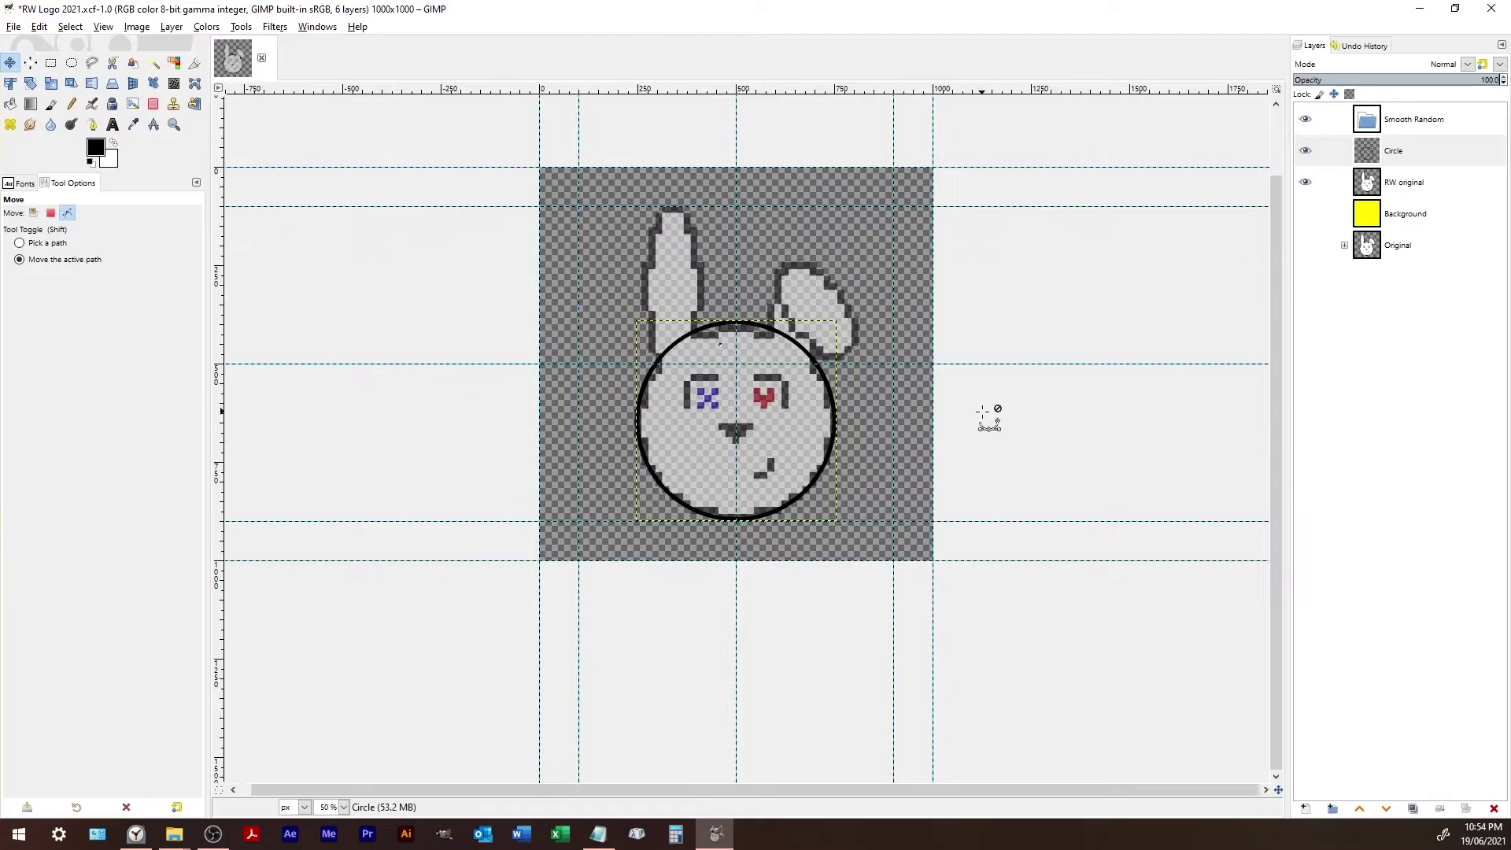
pyautogui.scroll(1, 984, 418)
pyautogui.scroll(1, 862, 543)
pyautogui.click(1303, 182)
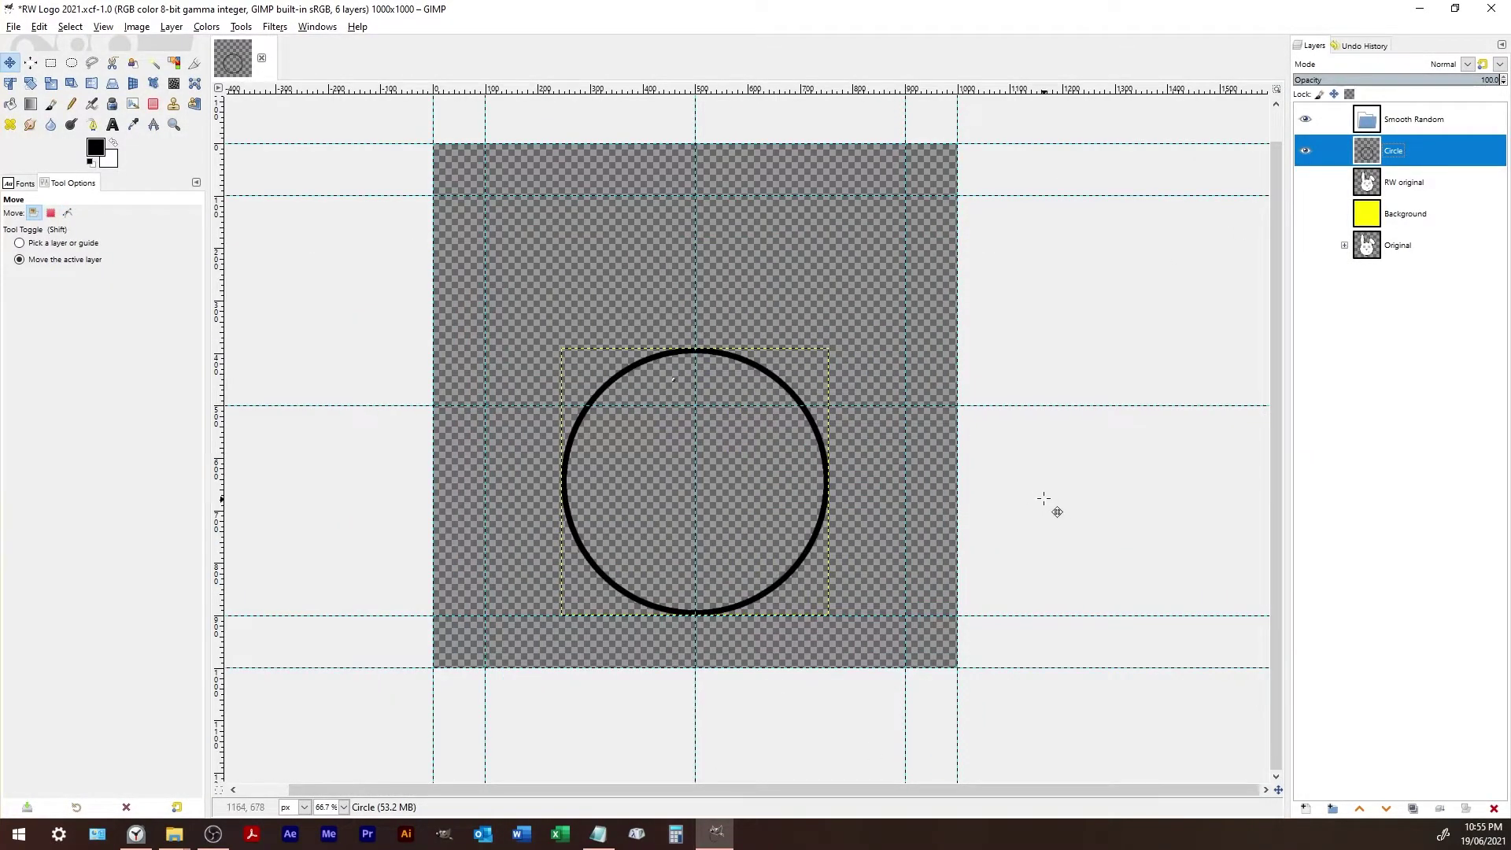
# - Check the circle outline up close, then show the RW original layer and hide the Circle layer
pyautogui.scroll(5, 695, 618)
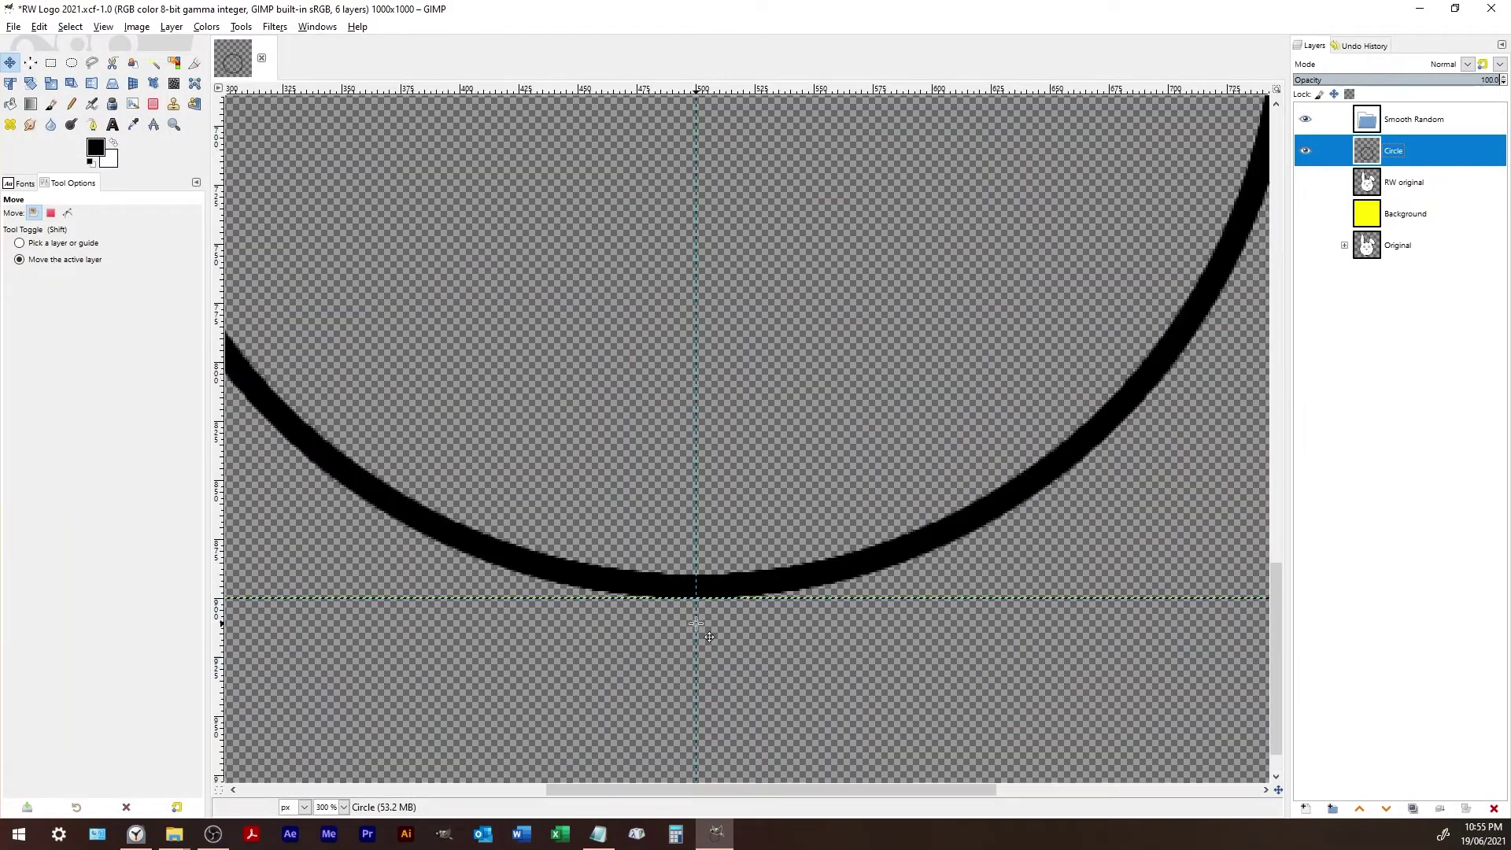
pyautogui.scroll(-4, 695, 550)
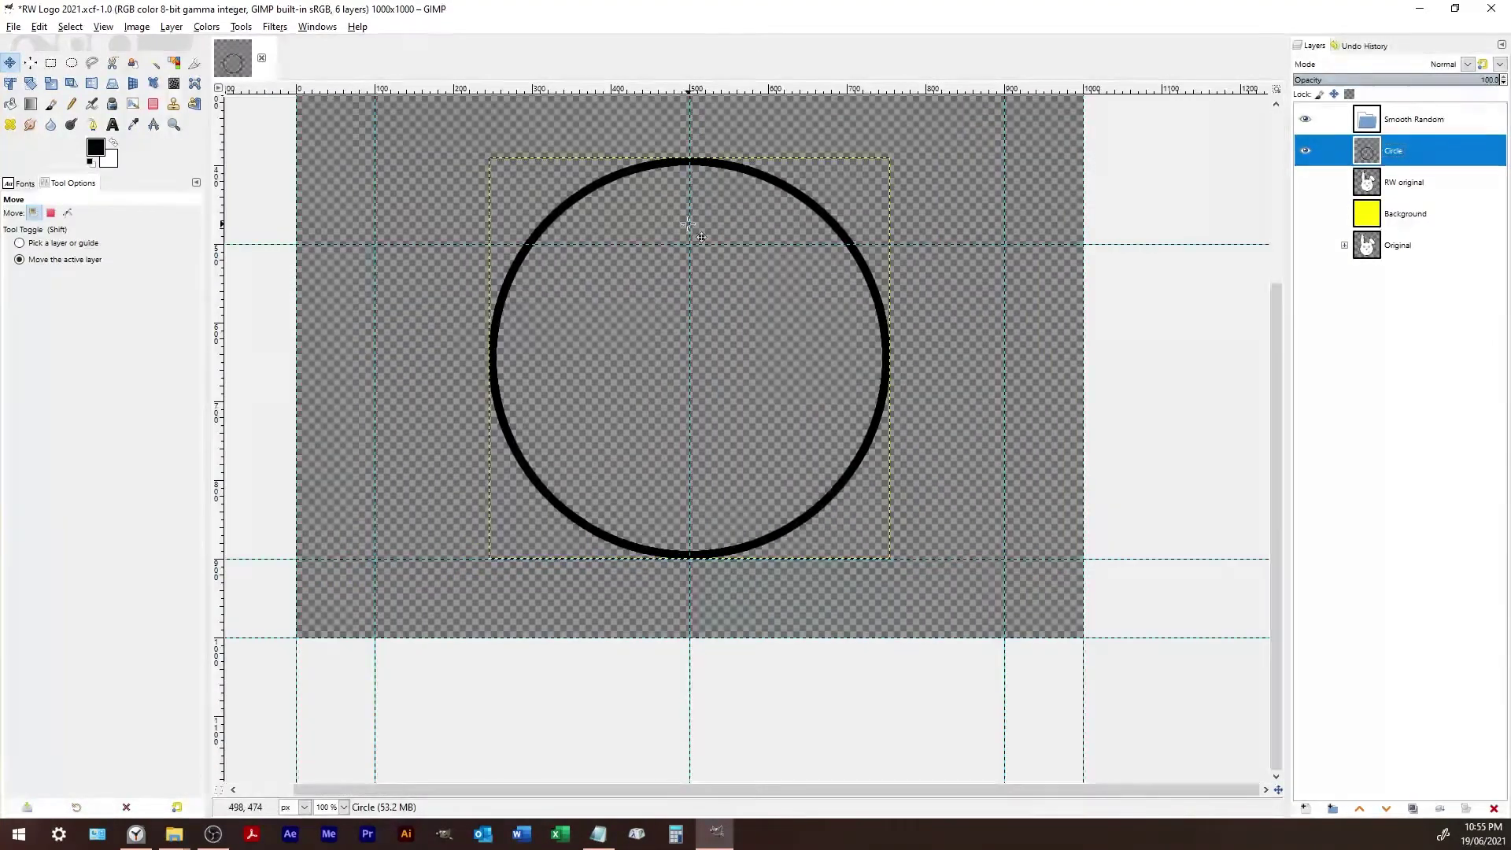
pyautogui.scroll(3, 700, 236)
pyautogui.click(1309, 183)
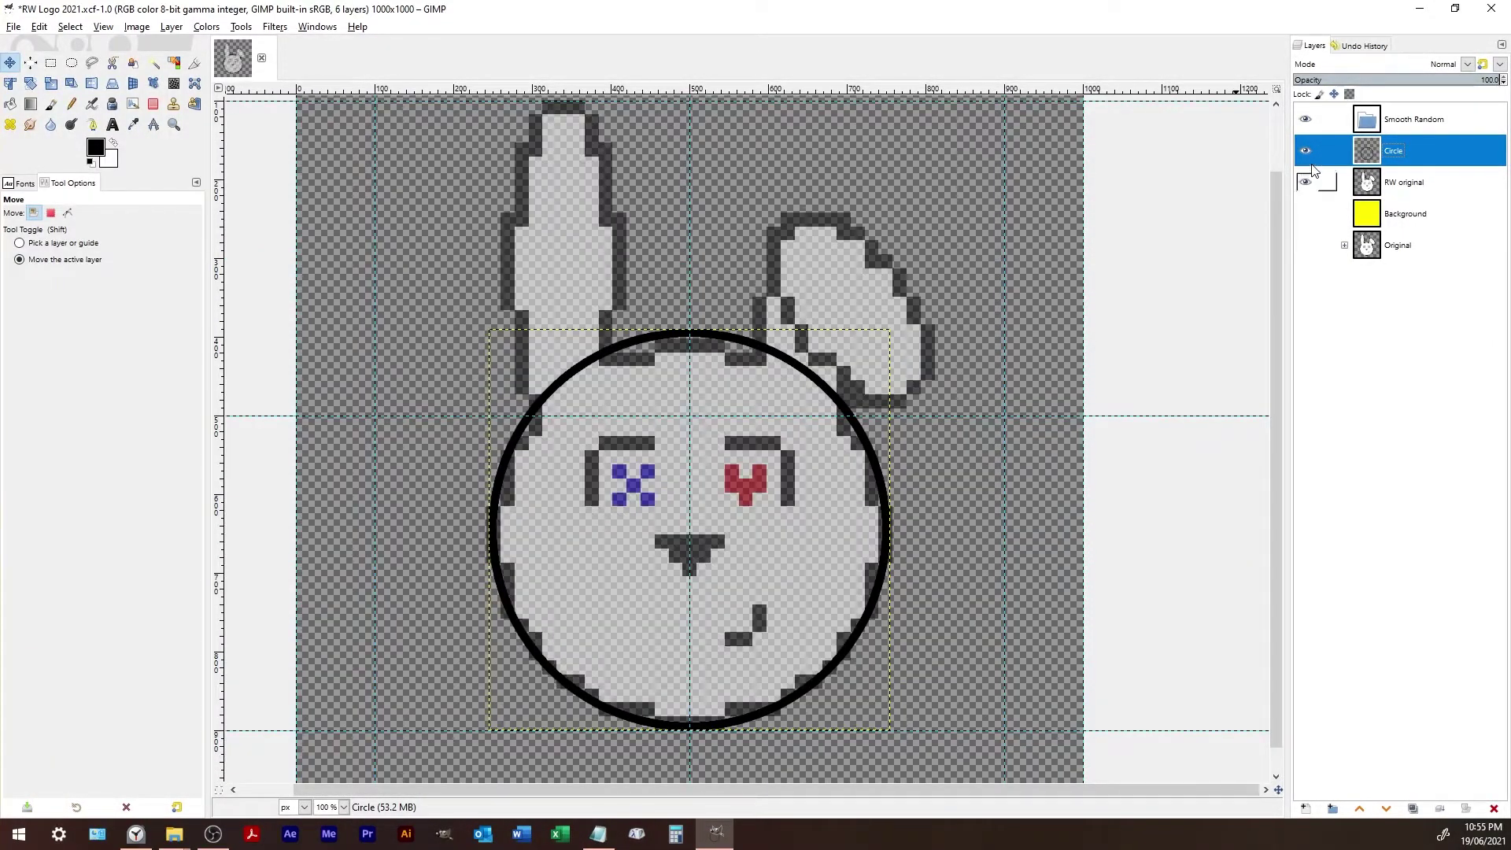
pyautogui.click(1305, 150)
# - Add a new 1000 × 1000 px transparent layer above the Circle layer
pyautogui.click(1304, 809)
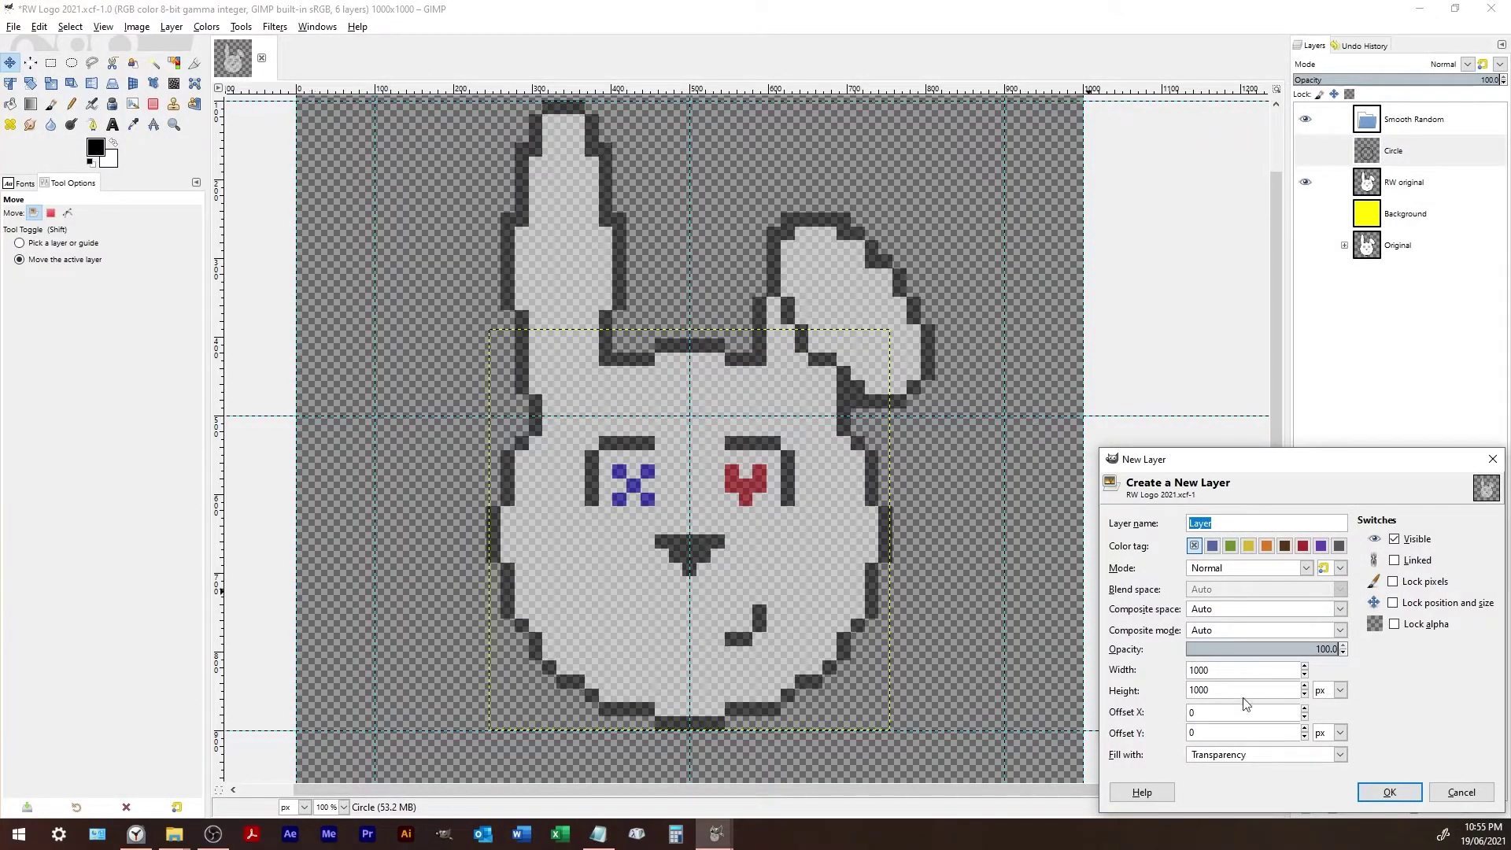
pyautogui.click(1390, 791)
pyautogui.click(1404, 151)
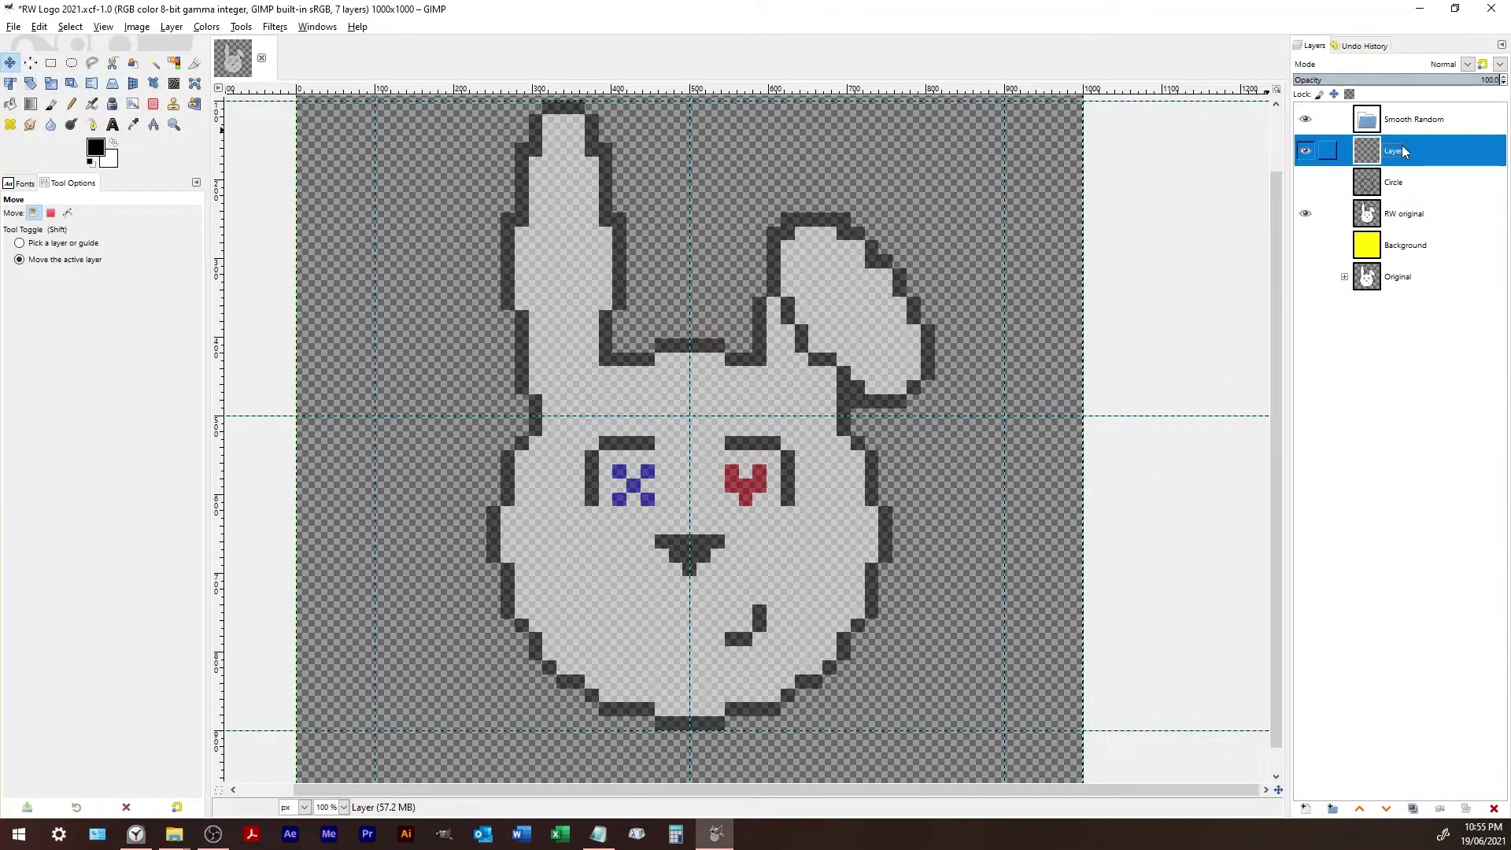
# - Draw an ellipse selection over the tall ear, turn off the fixed aspect ratio and narrow it to about 143 × 399 px
pyautogui.scroll(2, 841, 344)
pyautogui.click(1404, 213)
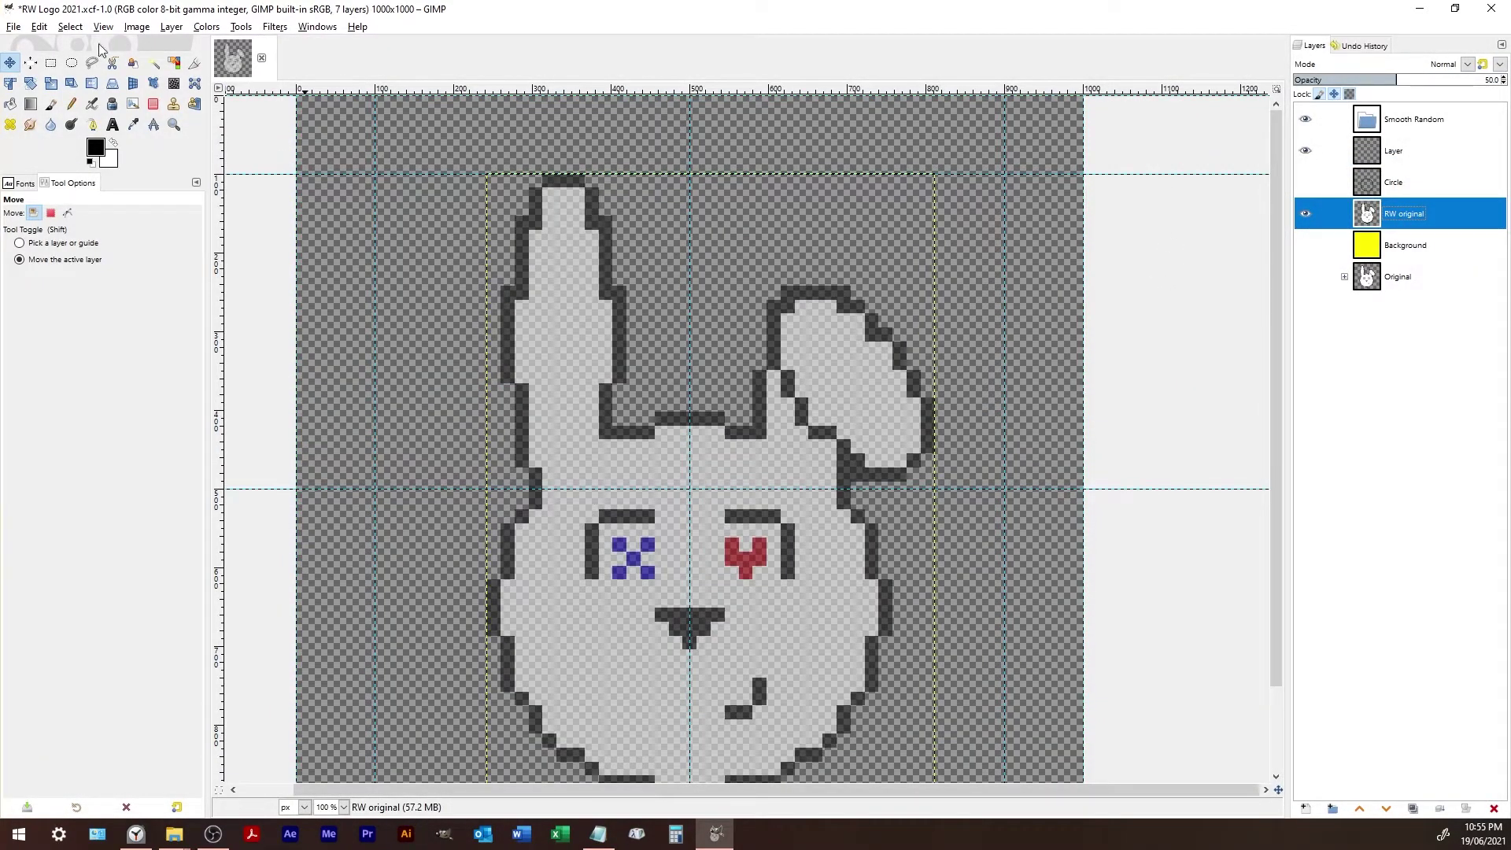
pyautogui.click(72, 63)
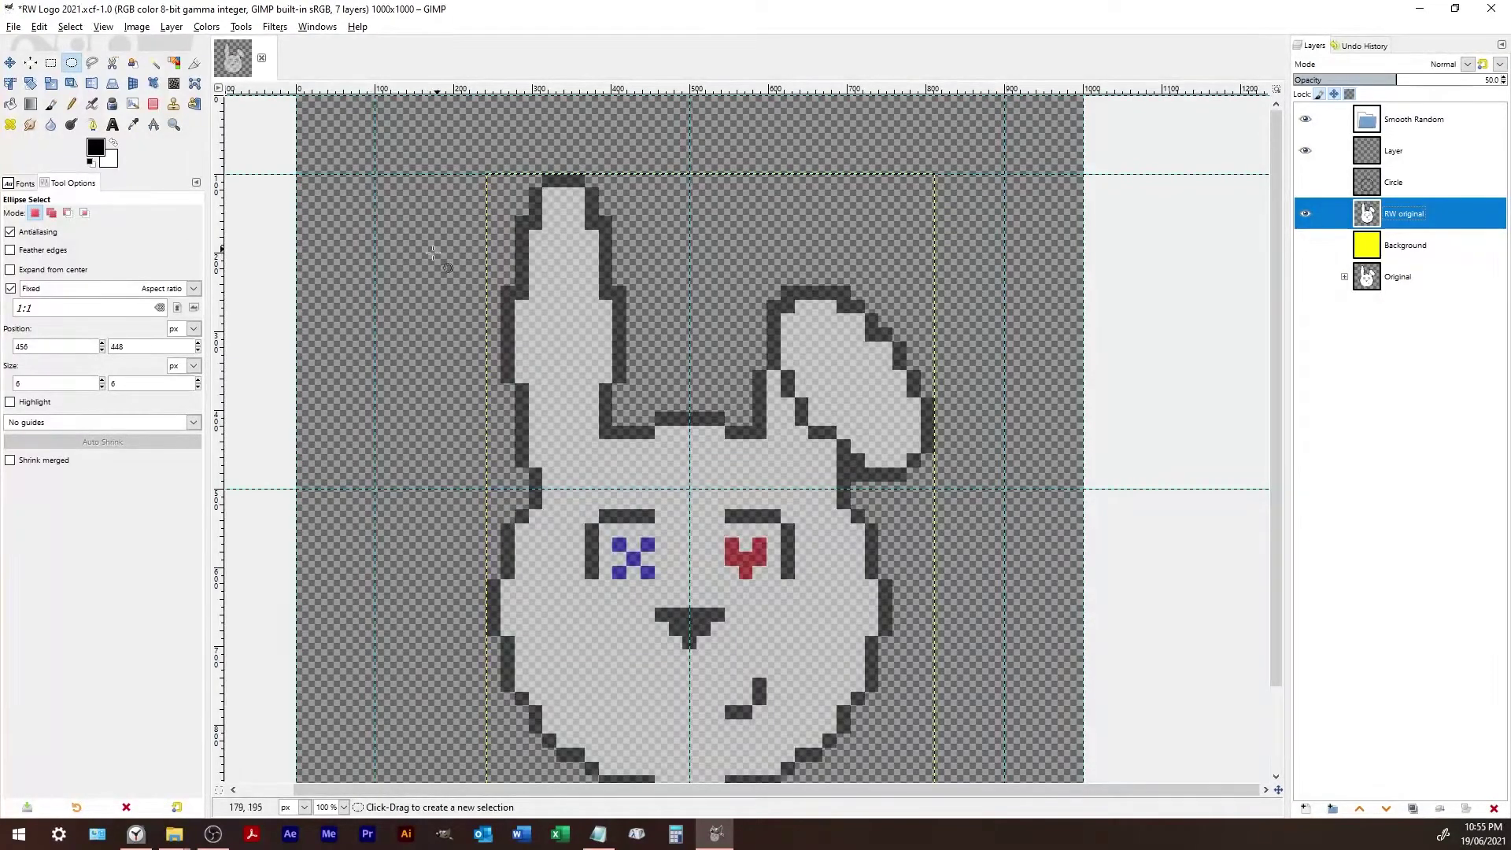
pyautogui.moveTo(513, 183); pyautogui.dragTo(855, 524)
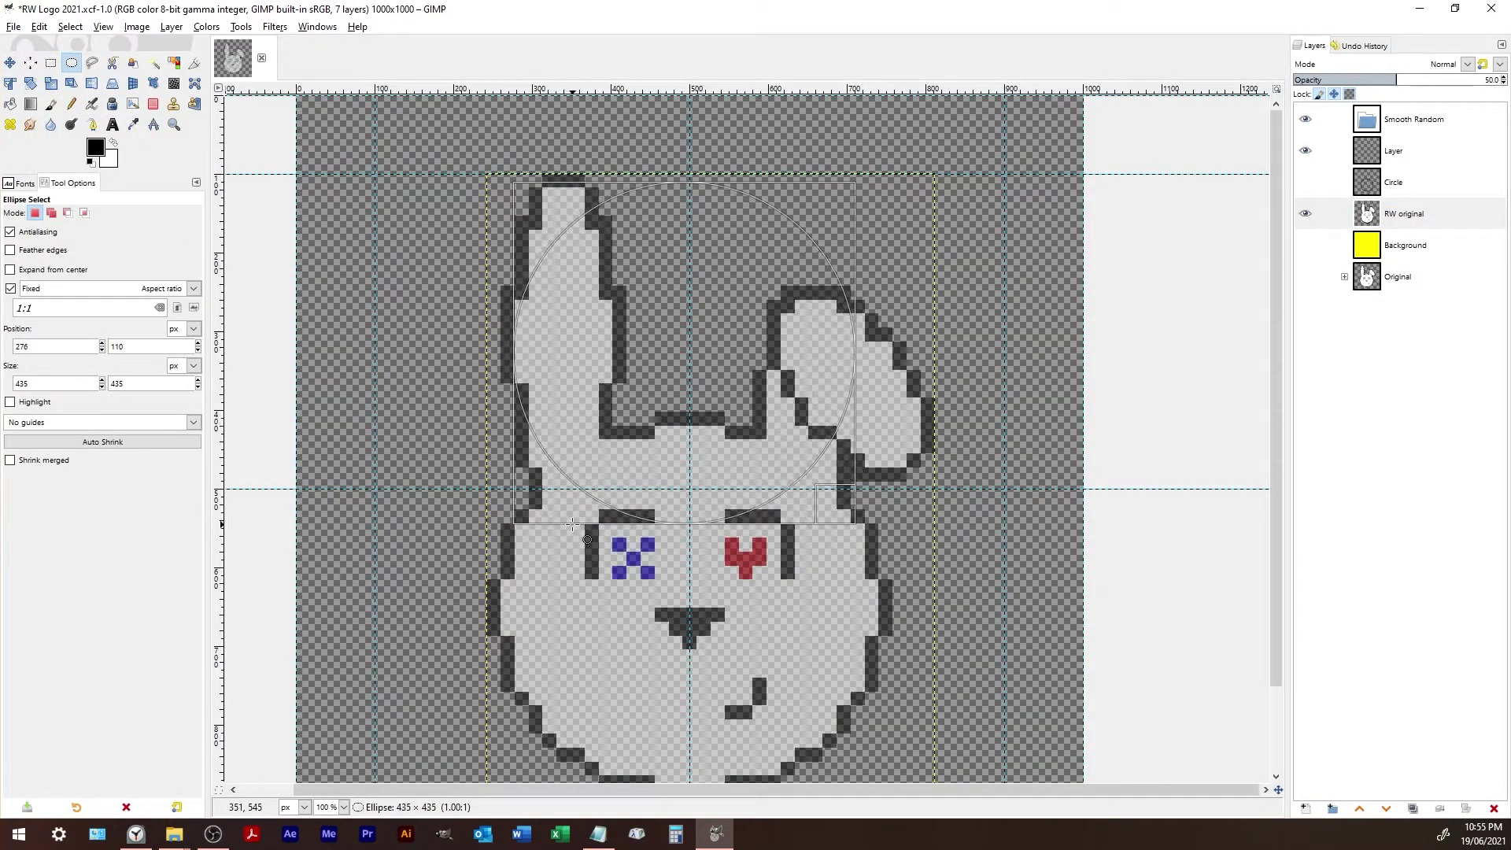
pyautogui.moveTo(580, 489); pyautogui.dragTo(801, 552)
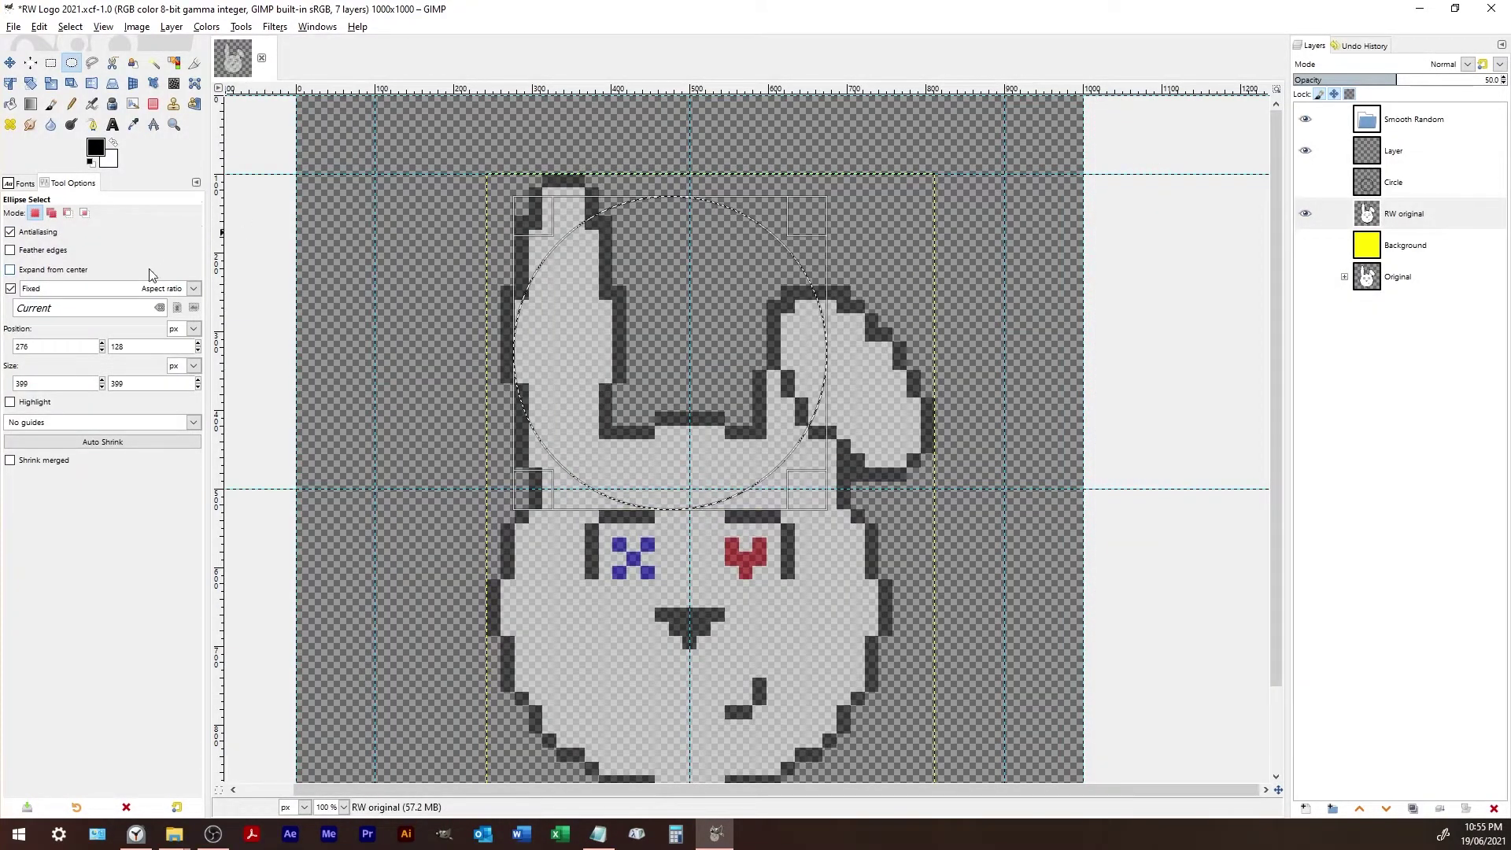
pyautogui.click(11, 288)
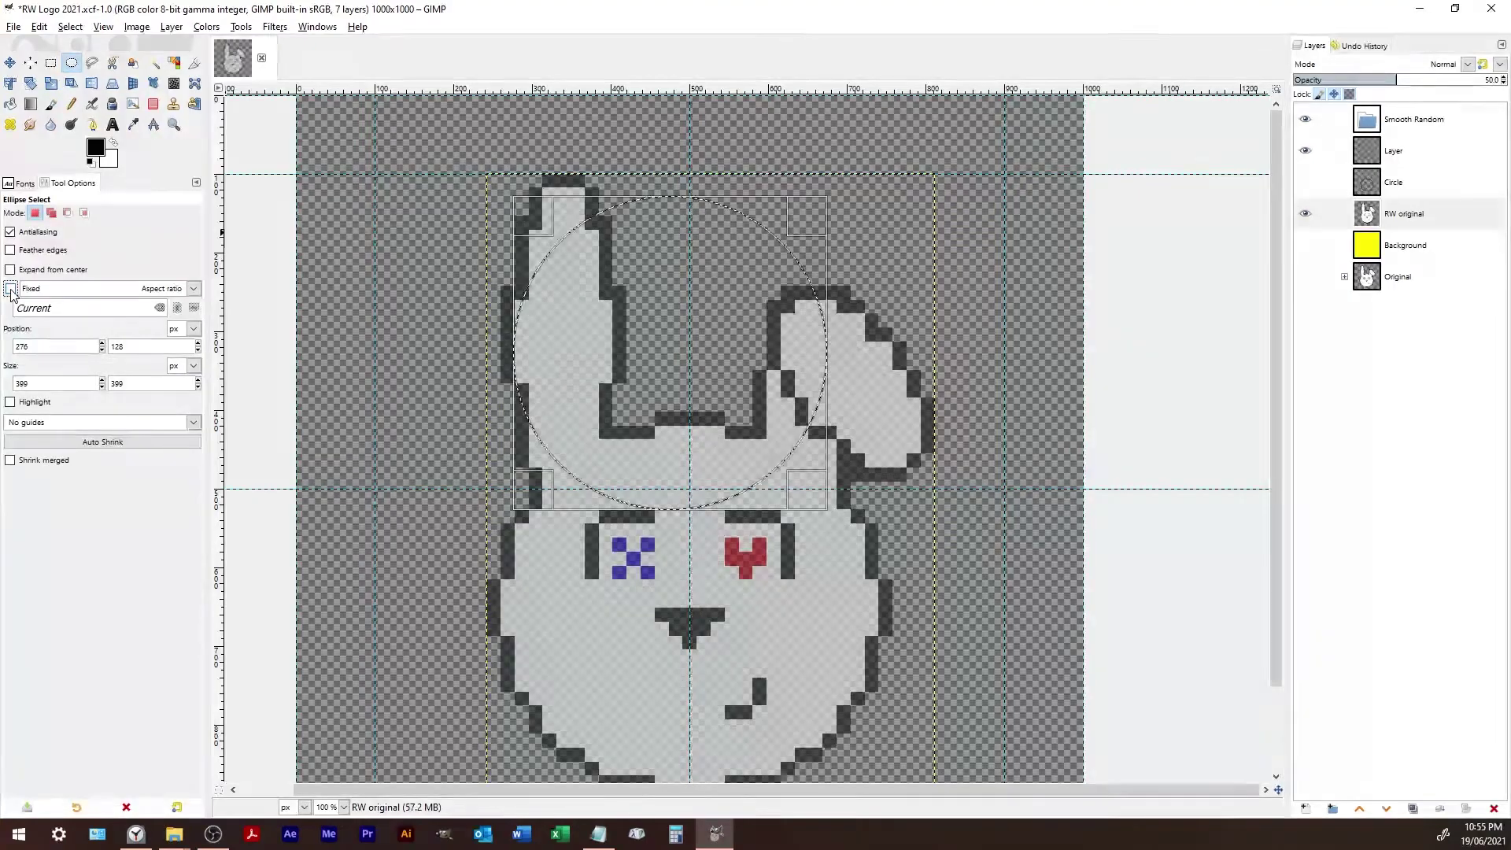
pyautogui.moveTo(821, 376); pyautogui.dragTo(600, 429)
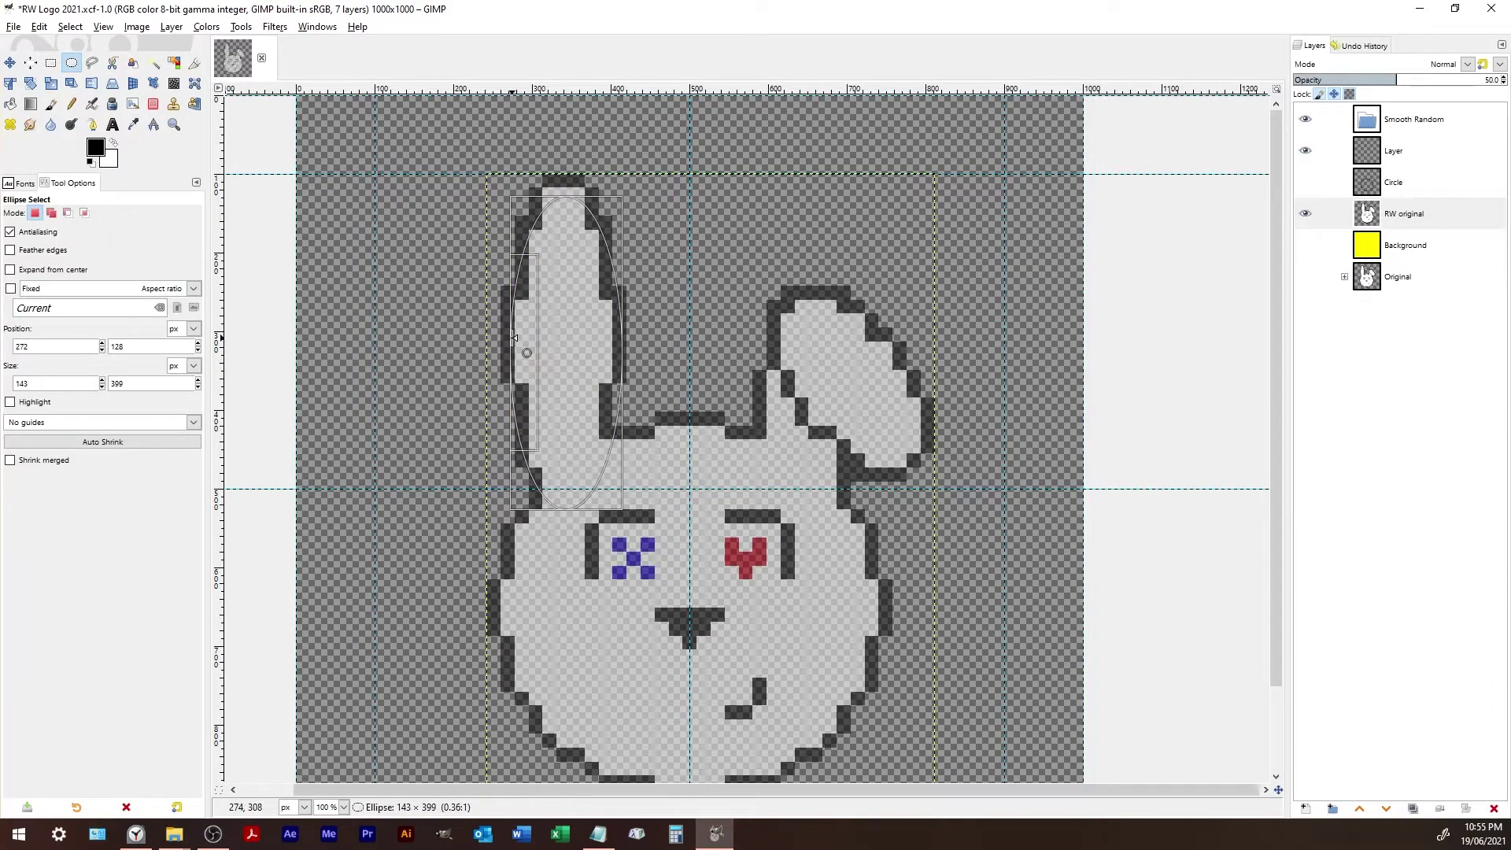
# - Redraw the ellipse selection over the tall ear at about 142 × 305 px, with its top edge at Y 100
pyautogui.click(571, 220)
pyautogui.moveTo(583, 264); pyautogui.dragTo(570, 239)
pyautogui.moveTo(600, 325); pyautogui.dragTo(601, 326)
pyautogui.moveTo(562, 218); pyautogui.dragTo(731, 385)
pyautogui.moveTo(648, 313); pyautogui.dragTo(580, 327)
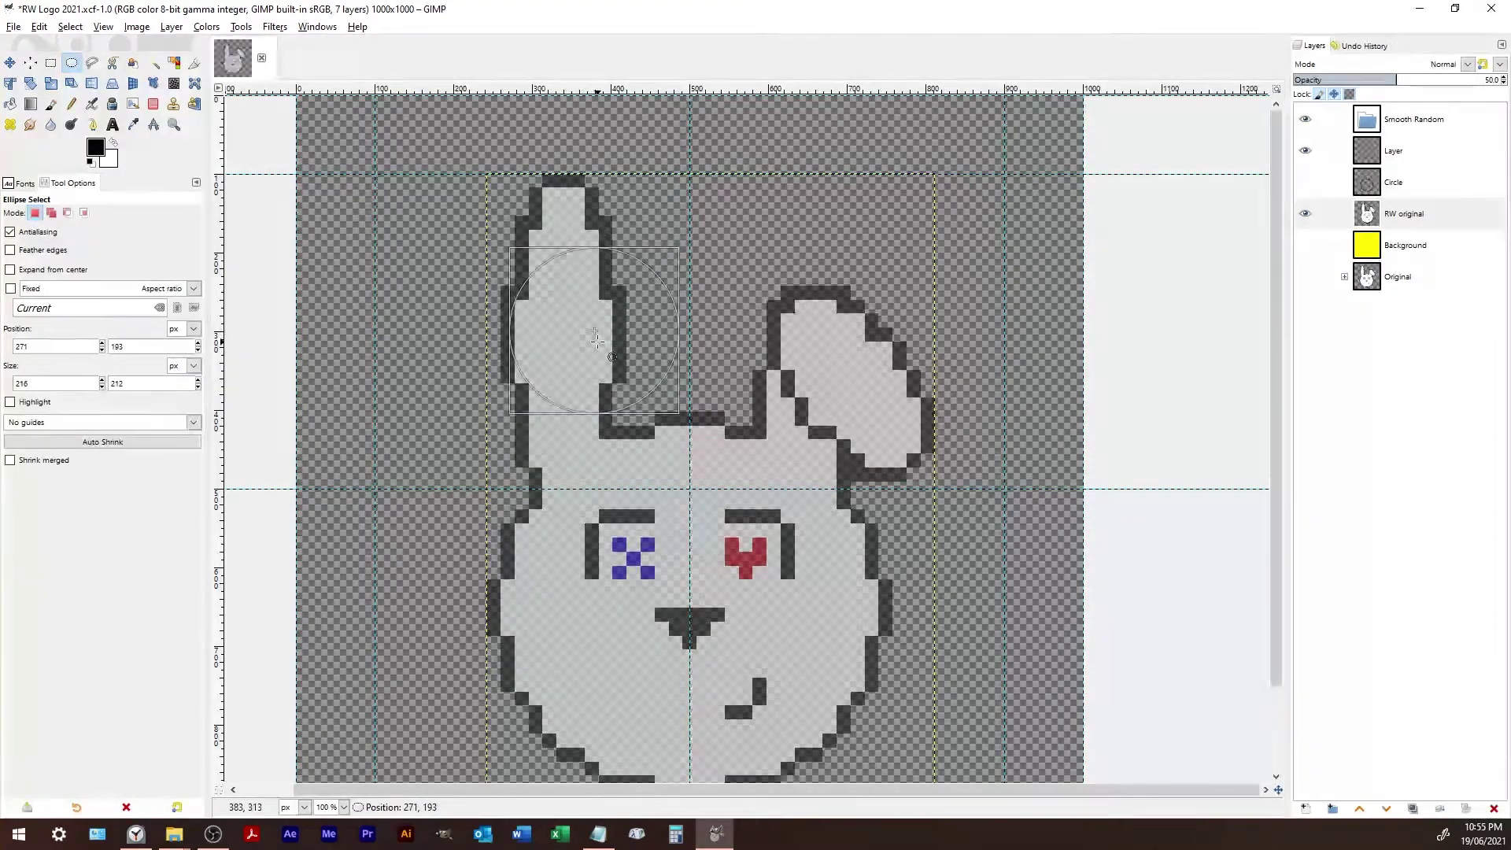
pyautogui.moveTo(676, 340); pyautogui.dragTo(615, 330)
pyautogui.moveTo(574, 264); pyautogui.dragTo(566, 196)
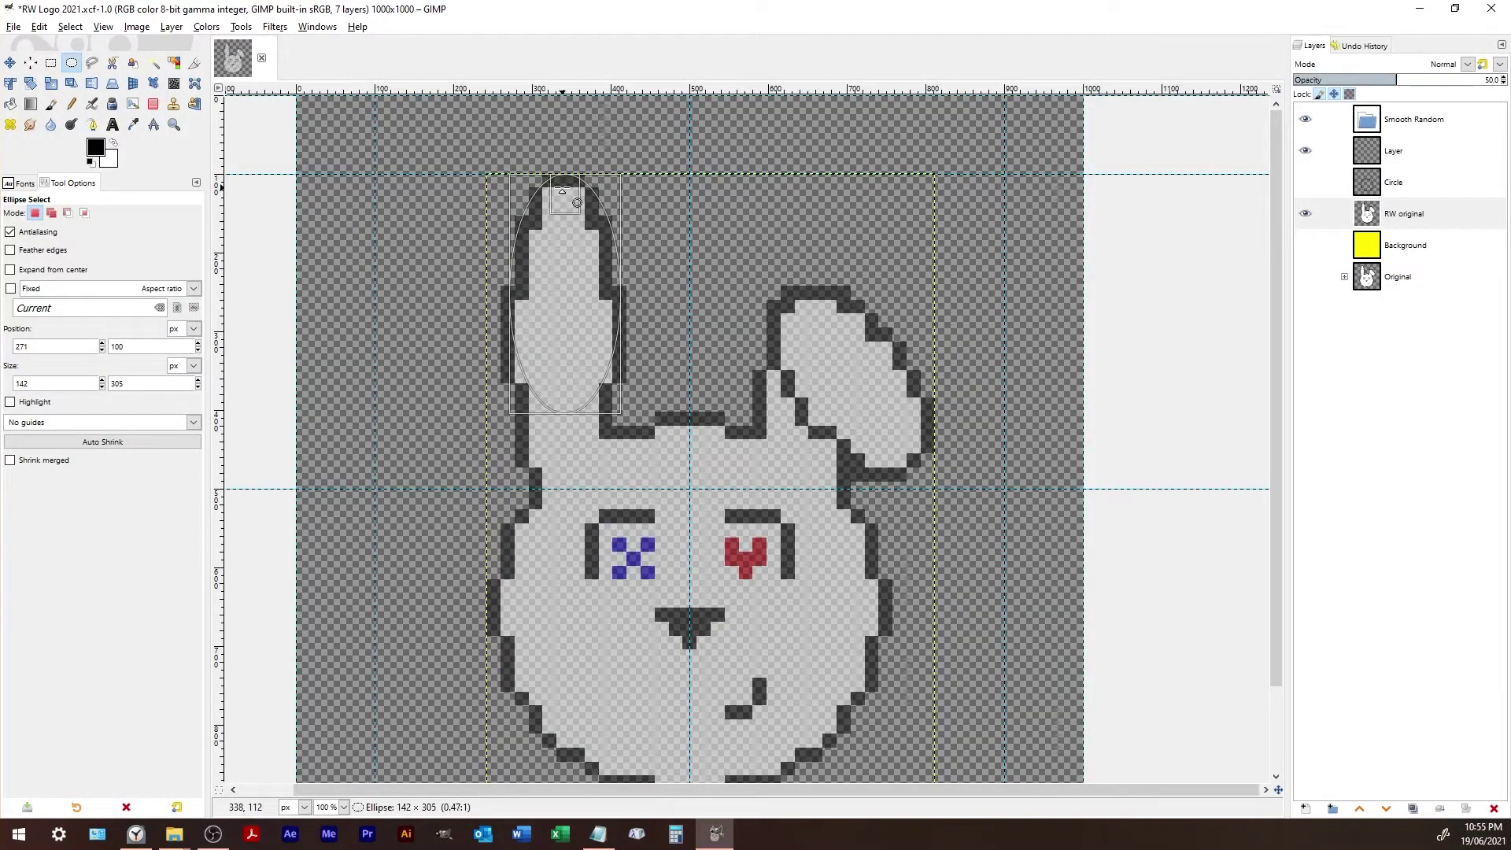
# - Turn off snapping to guides
pyautogui.click(70, 26)
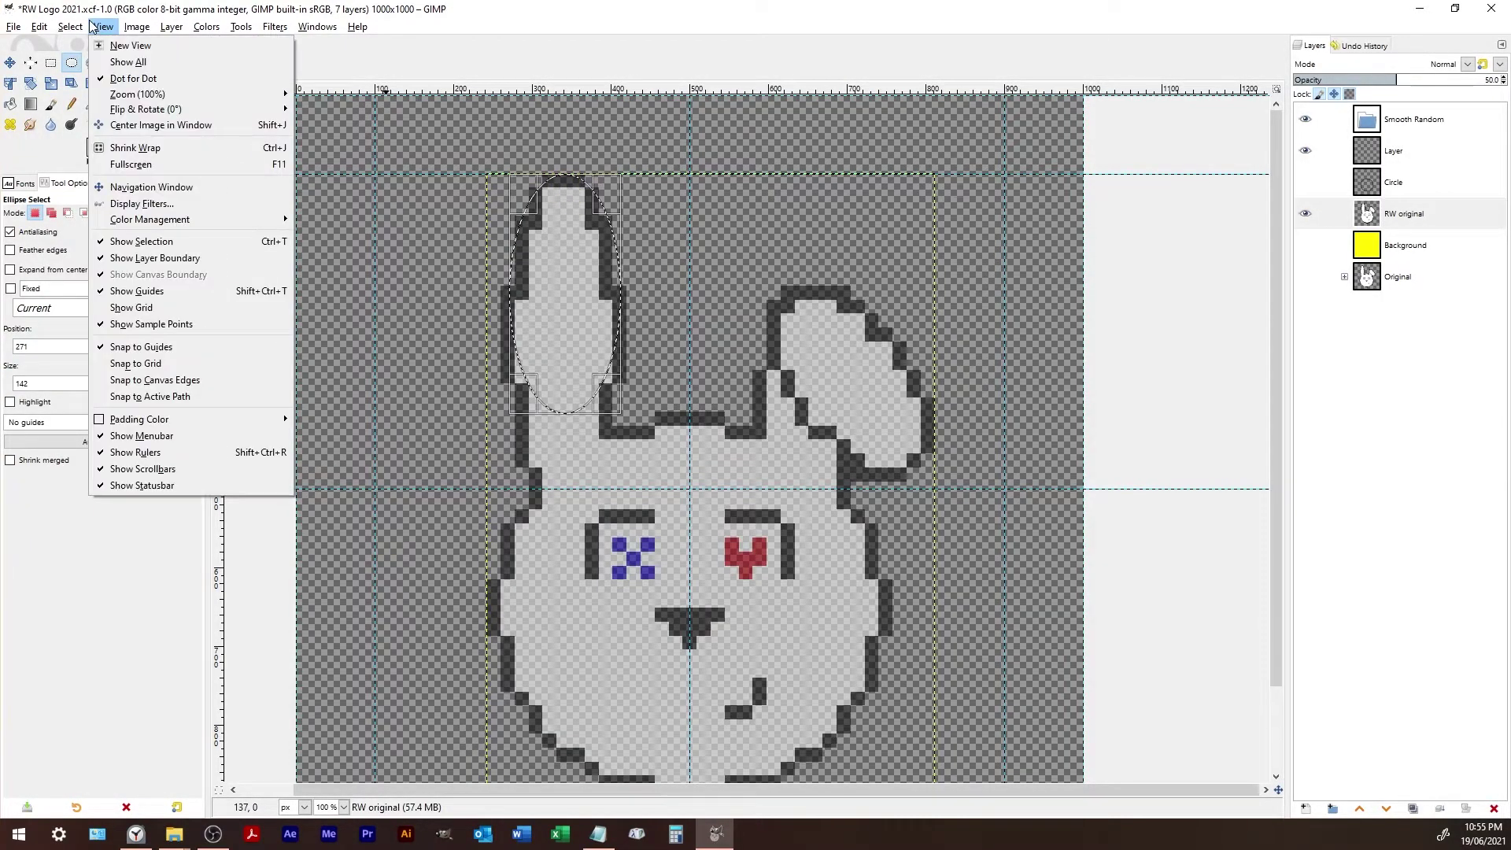
pyautogui.click(136, 837)
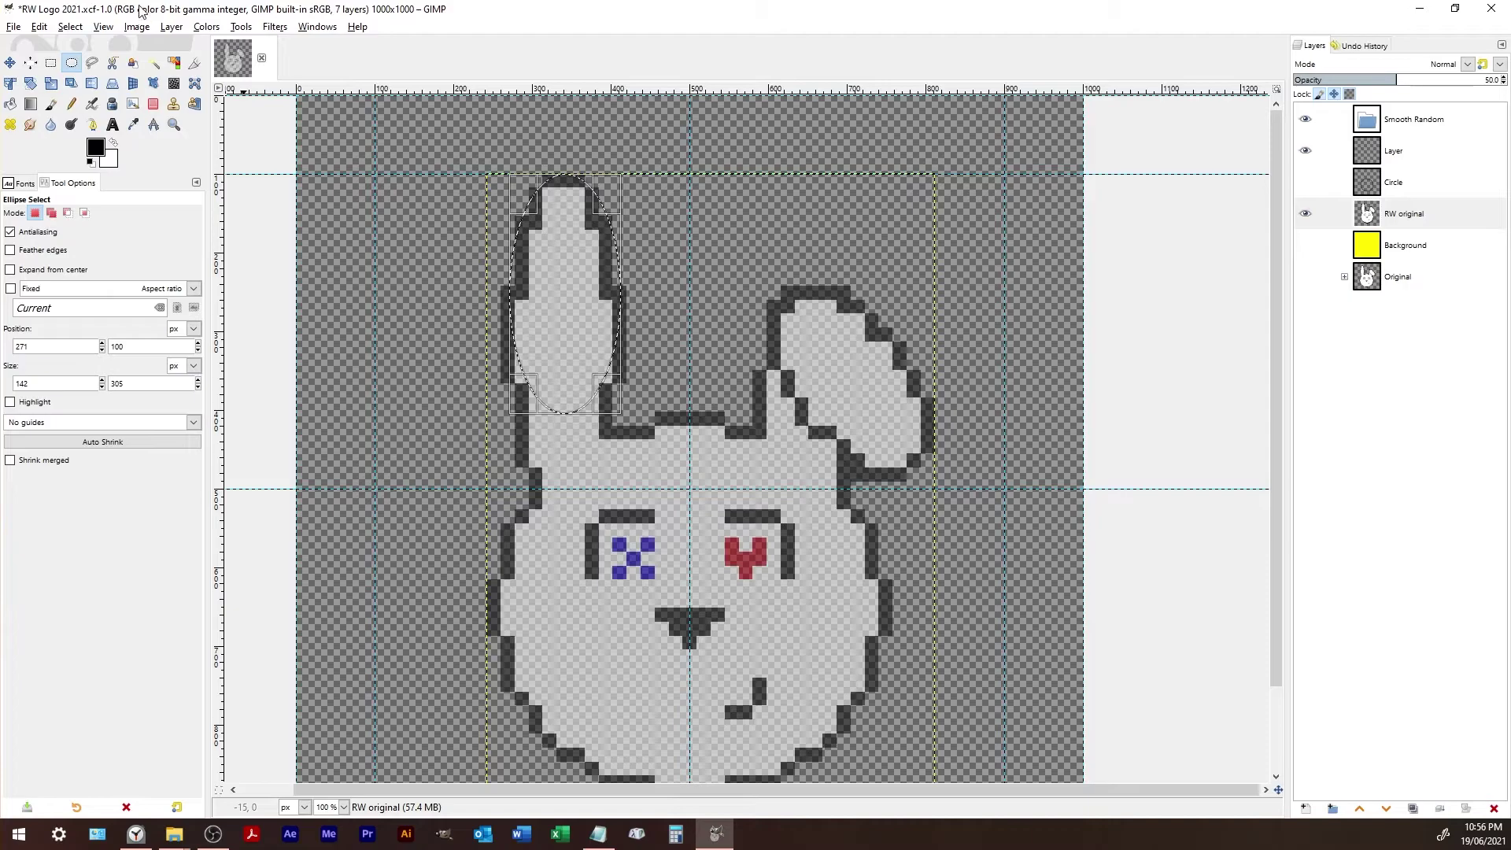
pyautogui.click(70, 26)
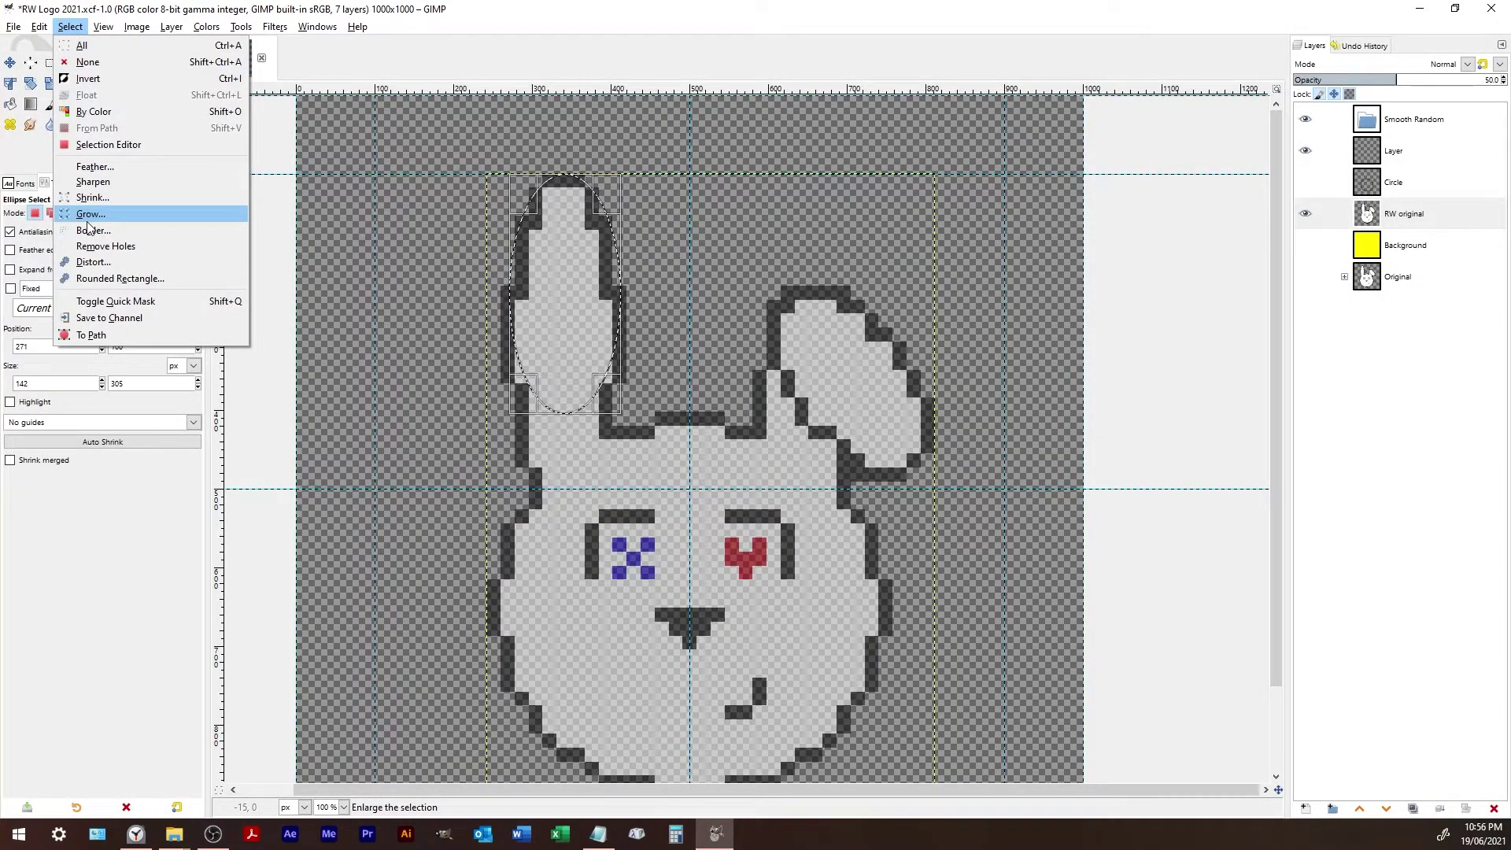
pyautogui.moveTo(104, 27)
pyautogui.click(106, 354)
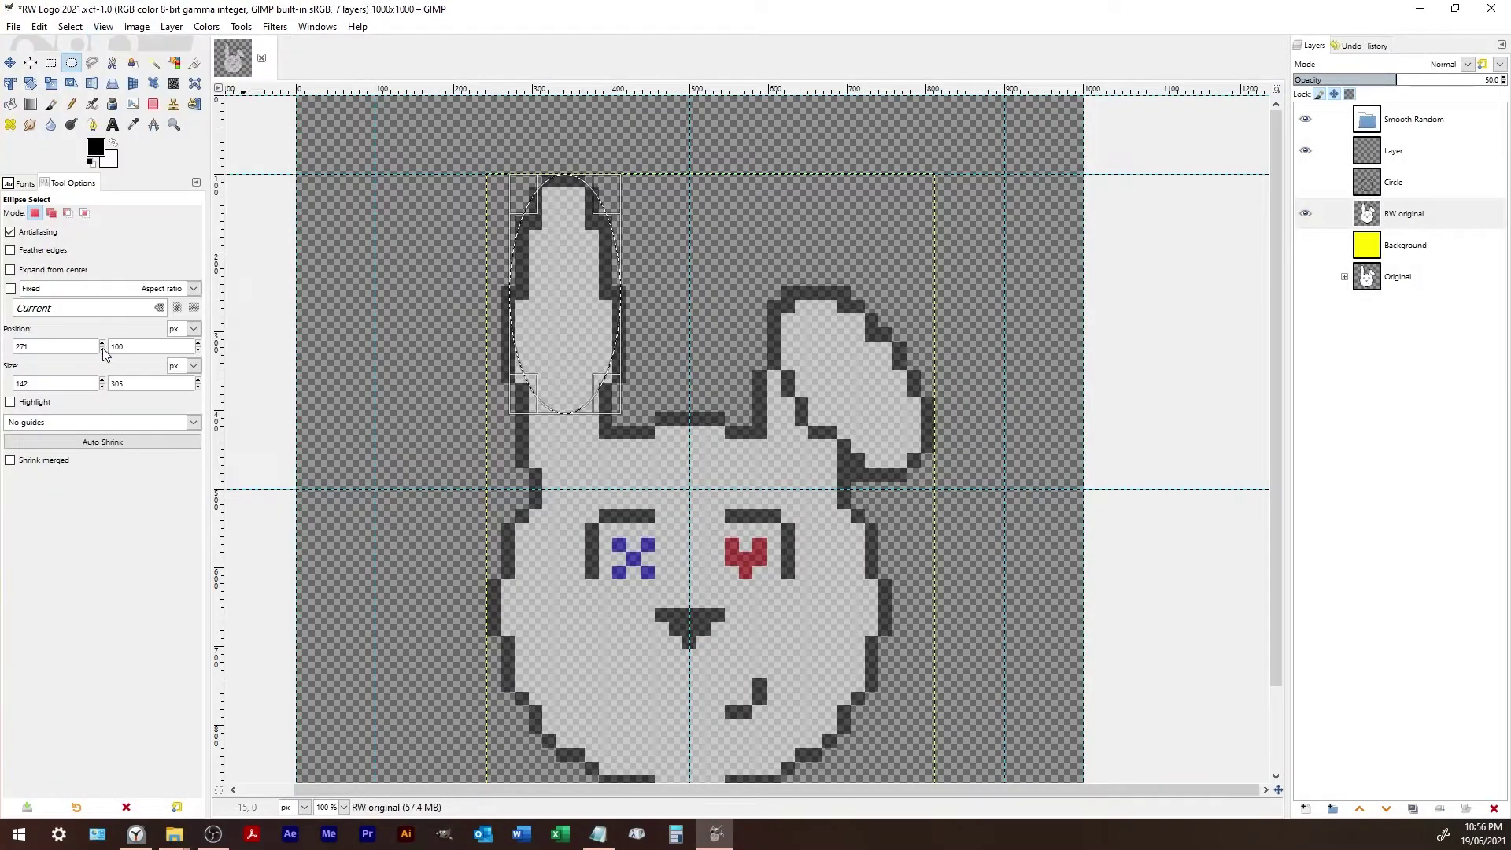
# - Stretch the ellipse selection down to about 142 × 437 px and position it at X 270, Y 100
pyautogui.moveTo(573, 202); pyautogui.dragTo(578, 208)
pyautogui.moveTo(548, 396); pyautogui.dragTo(583, 516)
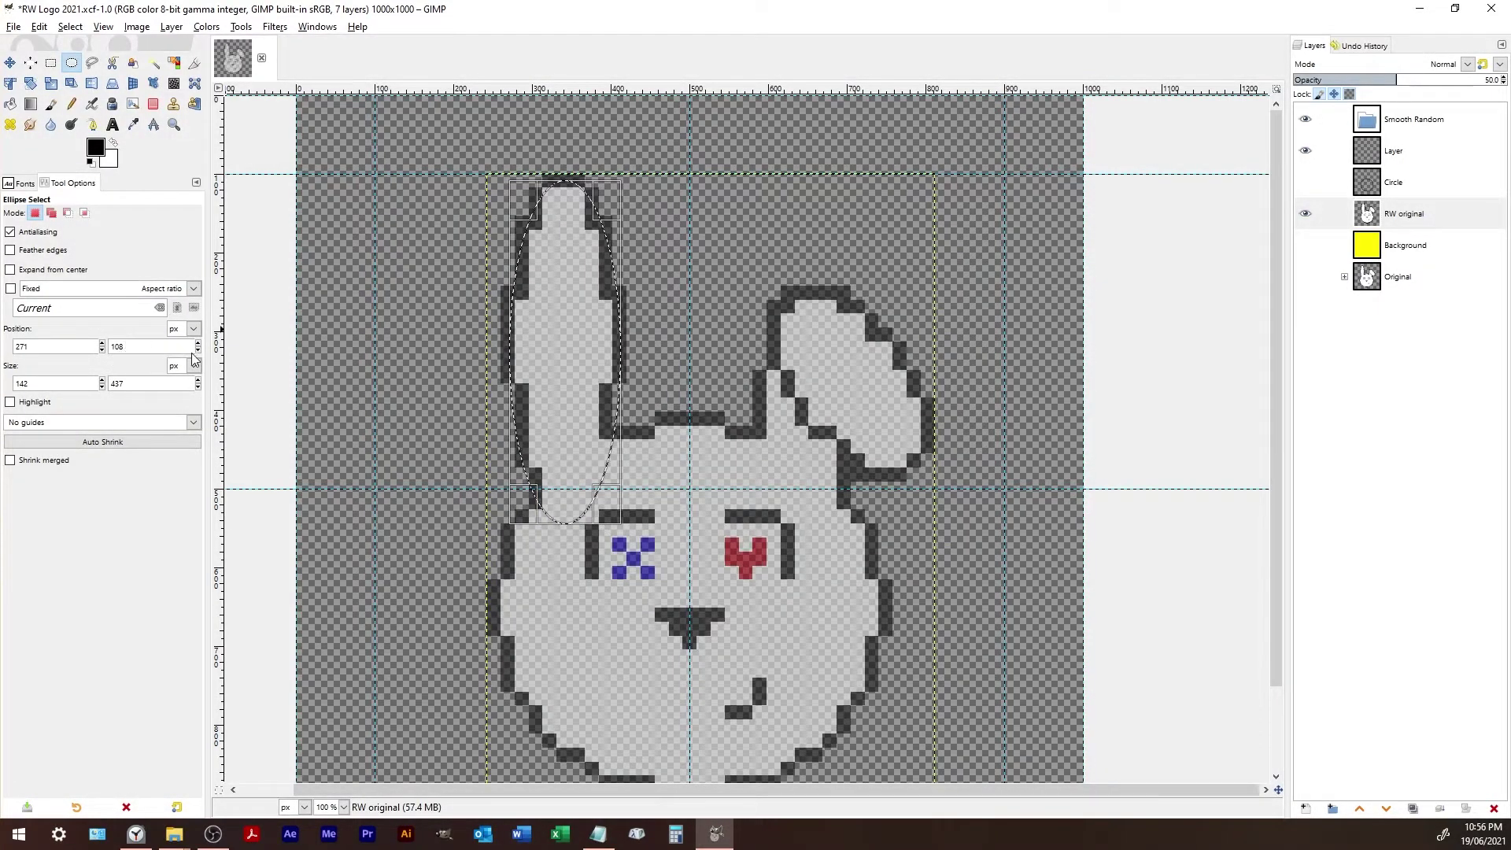
pyautogui.click(198, 350)
pyautogui.click(197, 350)
pyautogui.click(197, 351)
pyautogui.click(197, 350)
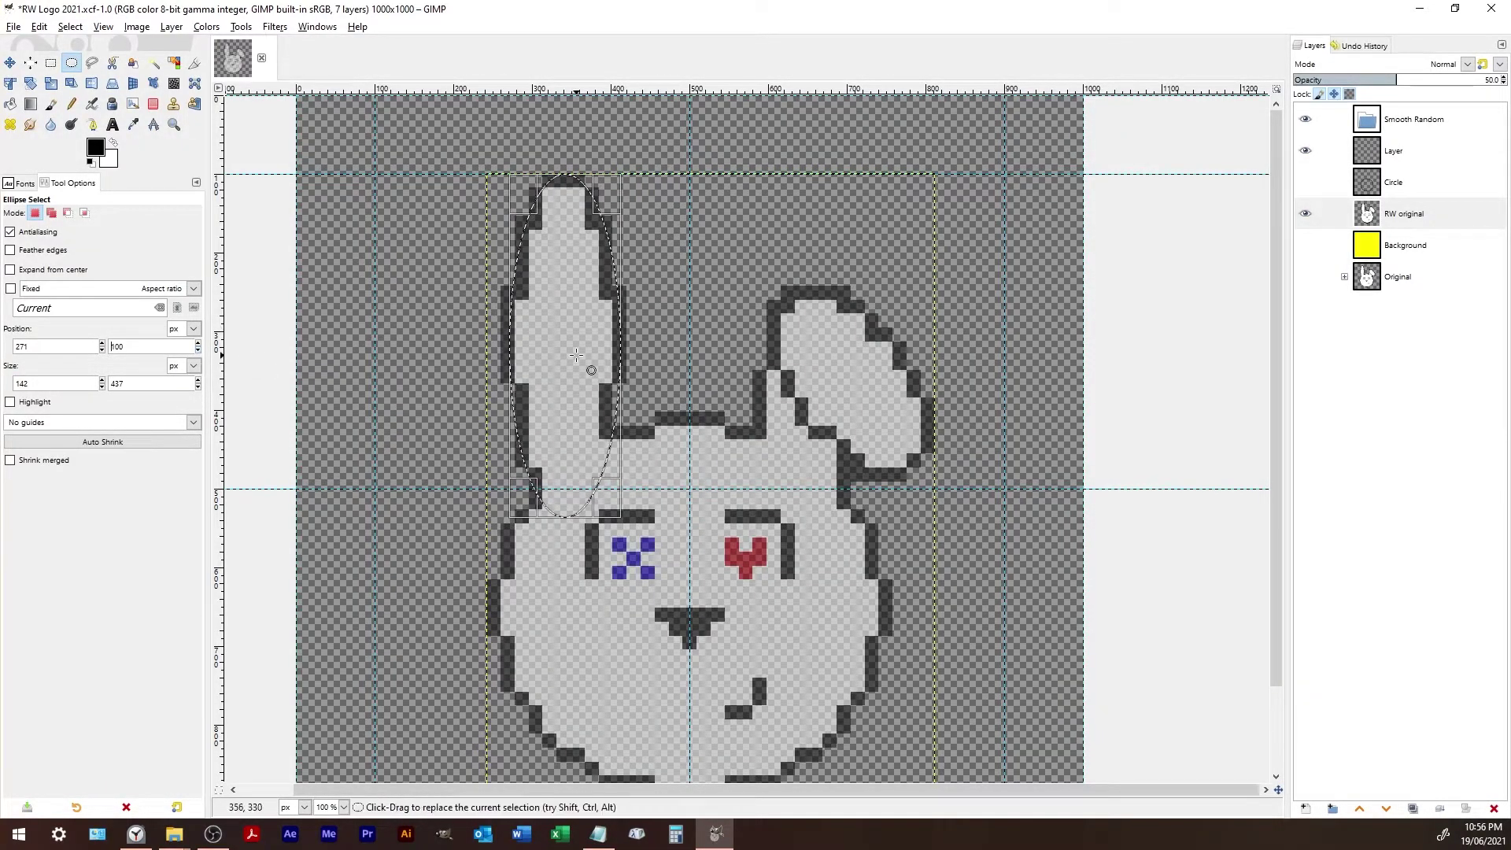
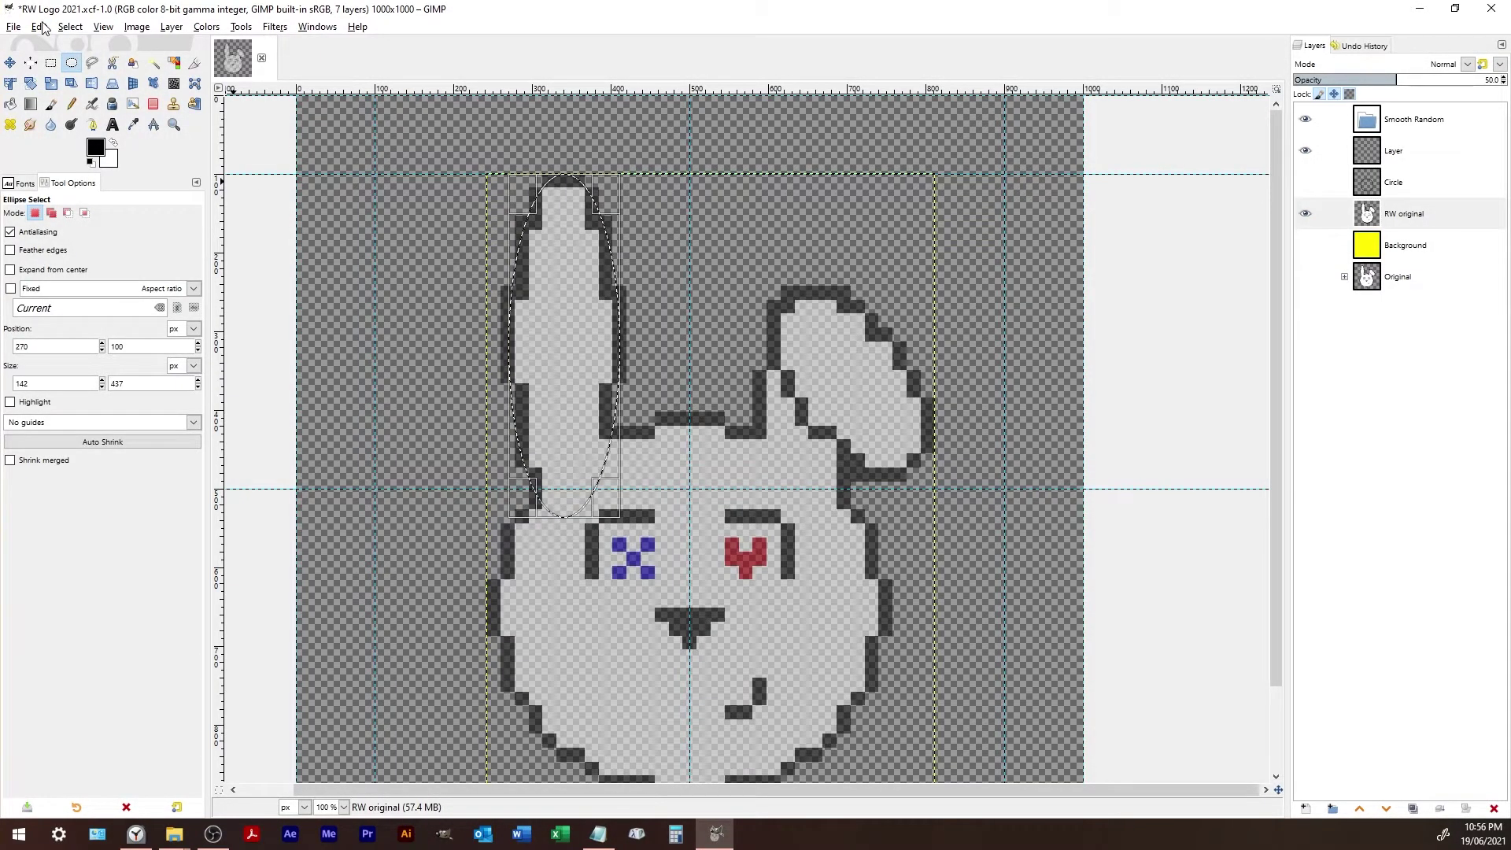
# - Stroke the ellipse selection in black on the new empty layer and nudge the ear outline slightly down
pyautogui.click(1395, 151)
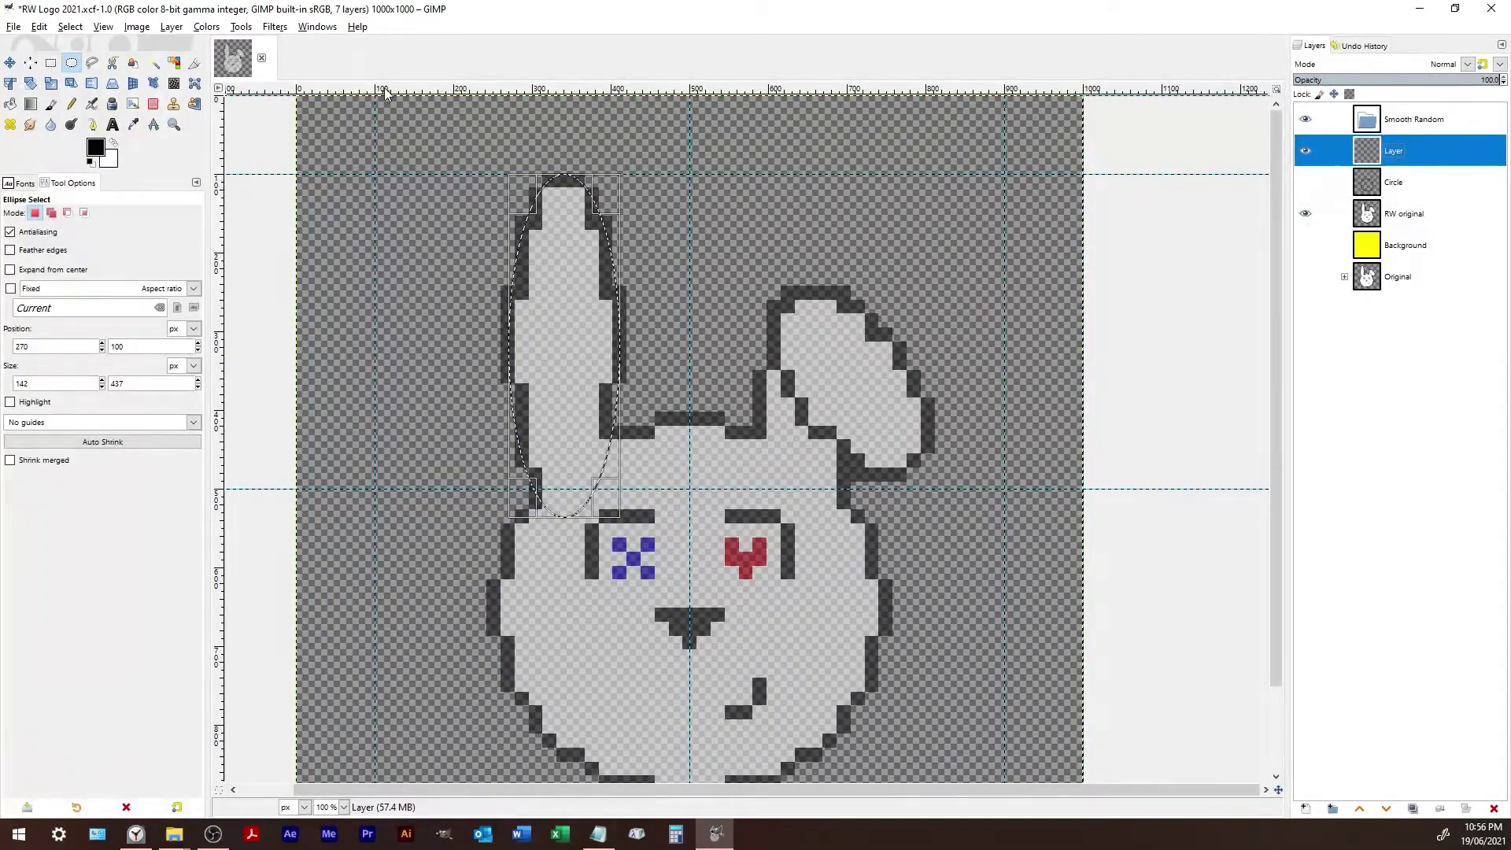
pyautogui.click(70, 26)
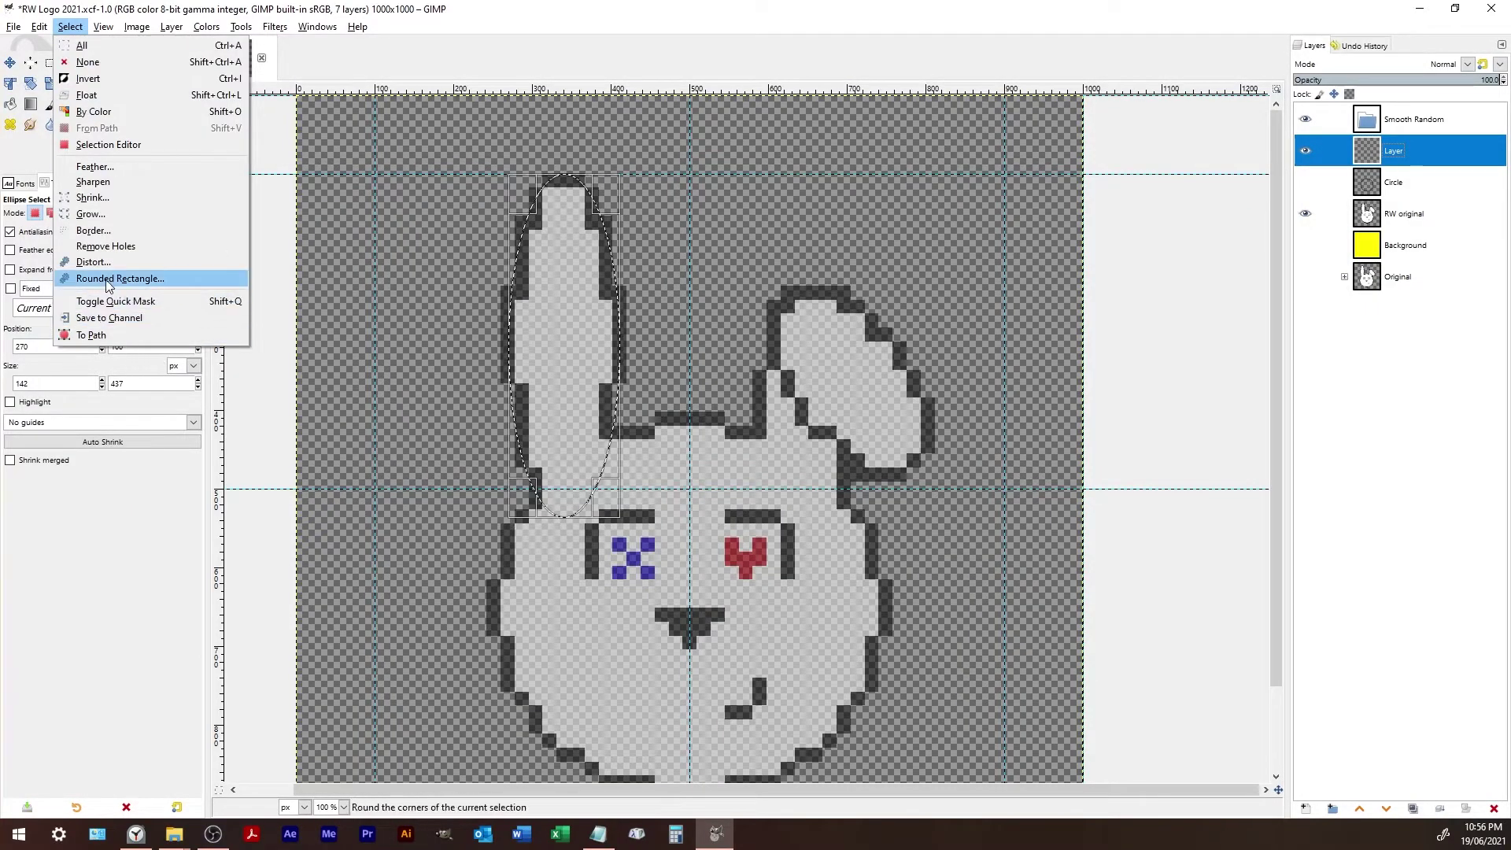
pyautogui.moveTo(38, 26)
pyautogui.click(104, 352)
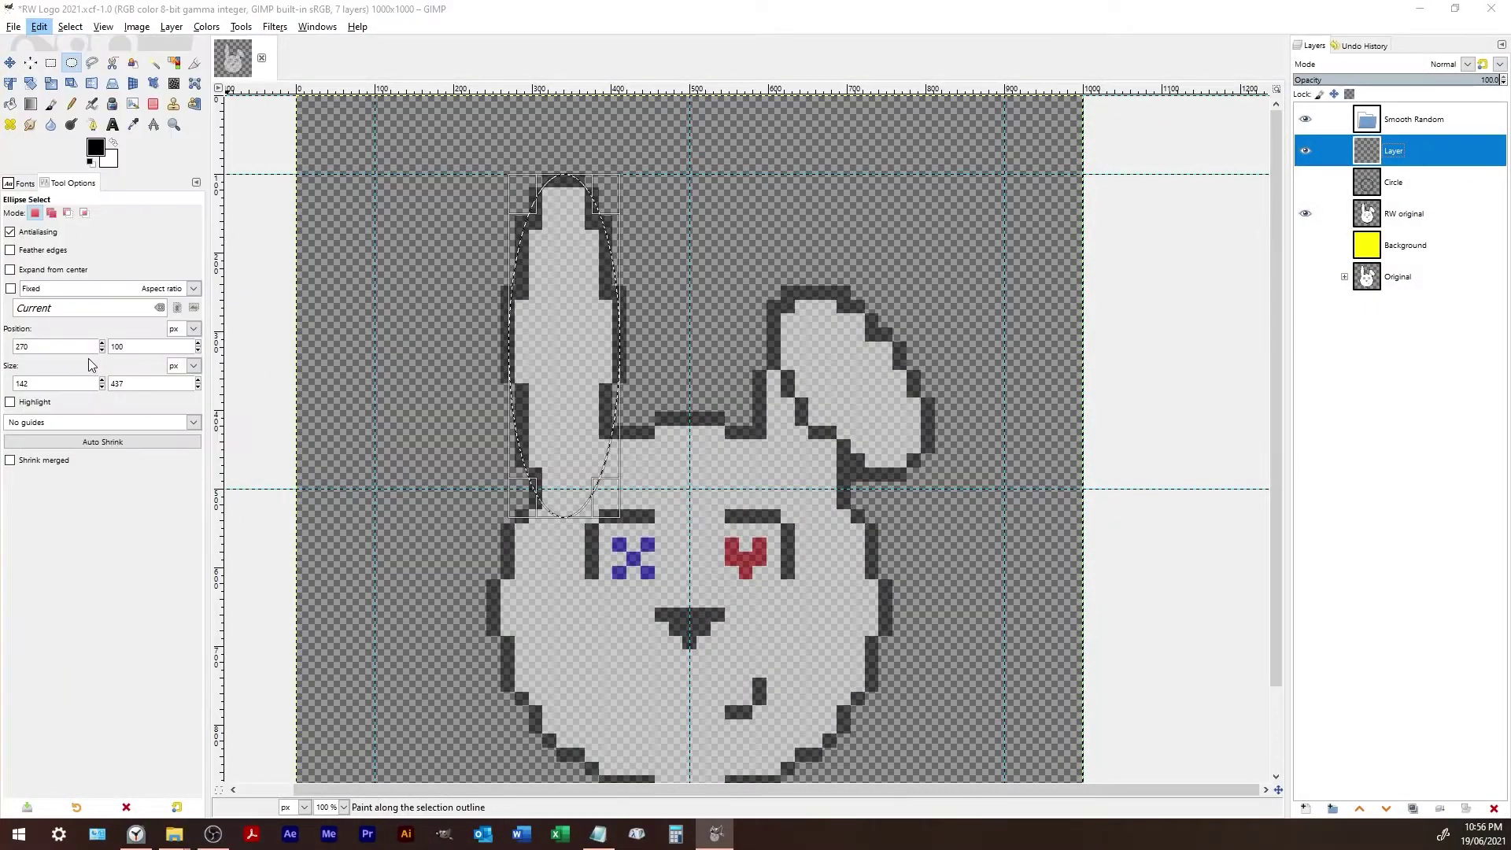
pyautogui.click(793, 558)
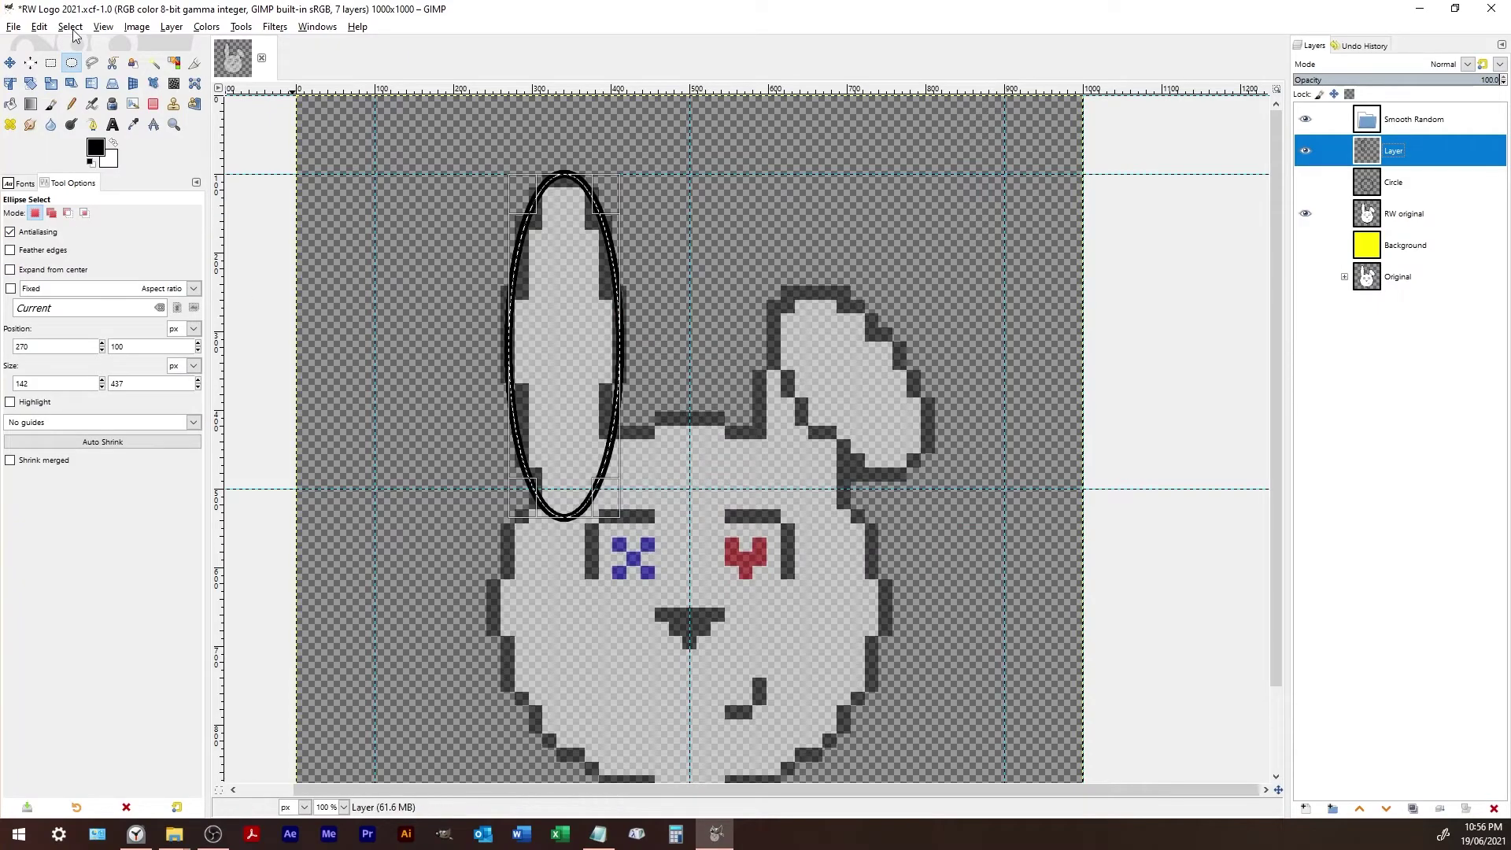
pyautogui.click(9, 63)
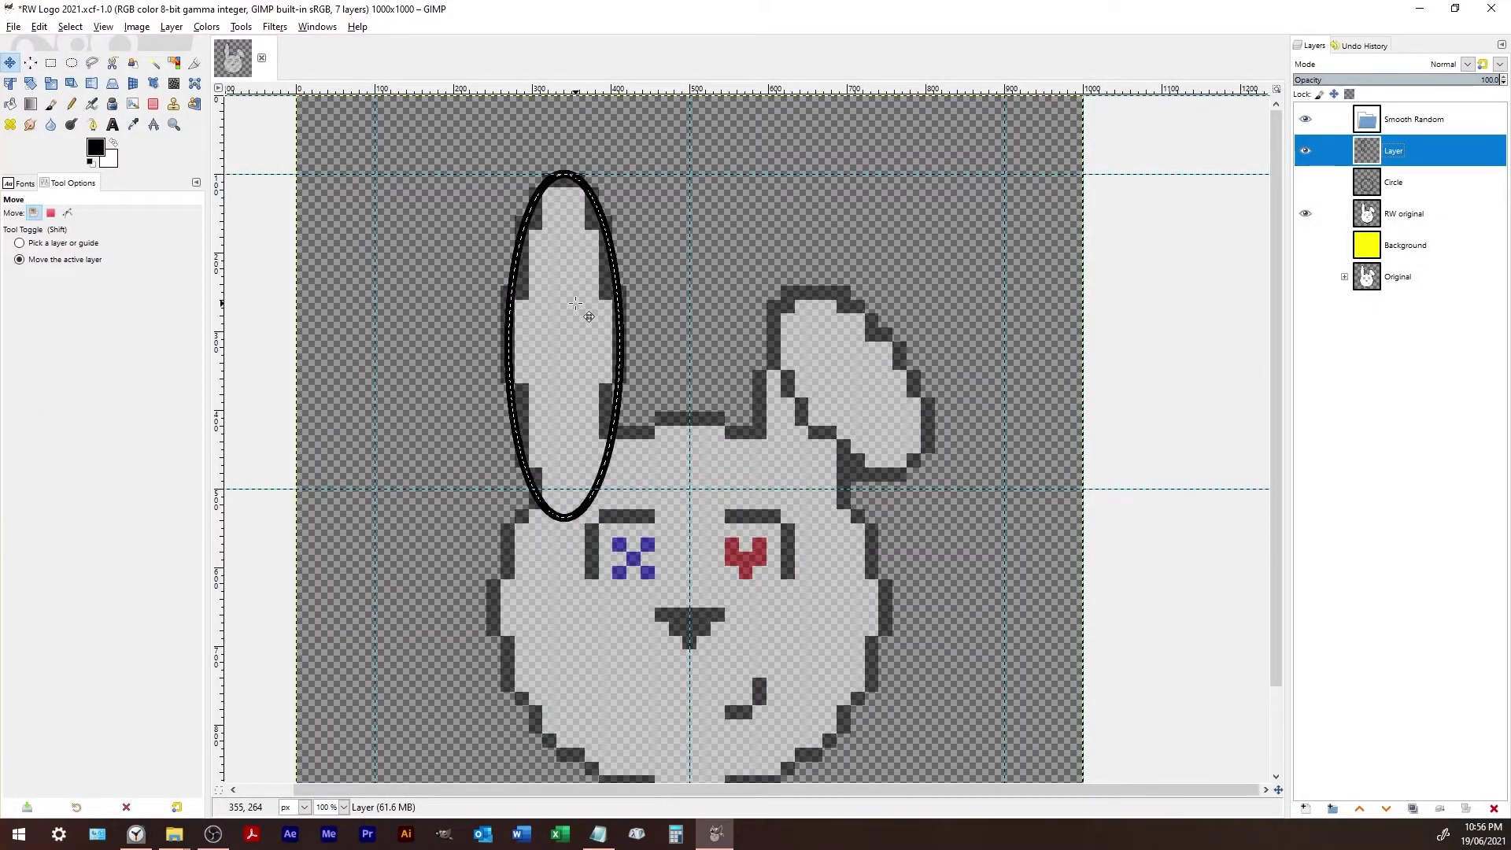
pyautogui.moveTo(551, 315)
pyautogui.mouseDown()
pyautogui.moveTo(574, 344)
pyautogui.moveTo(553, 319)
pyautogui.mouseUp()
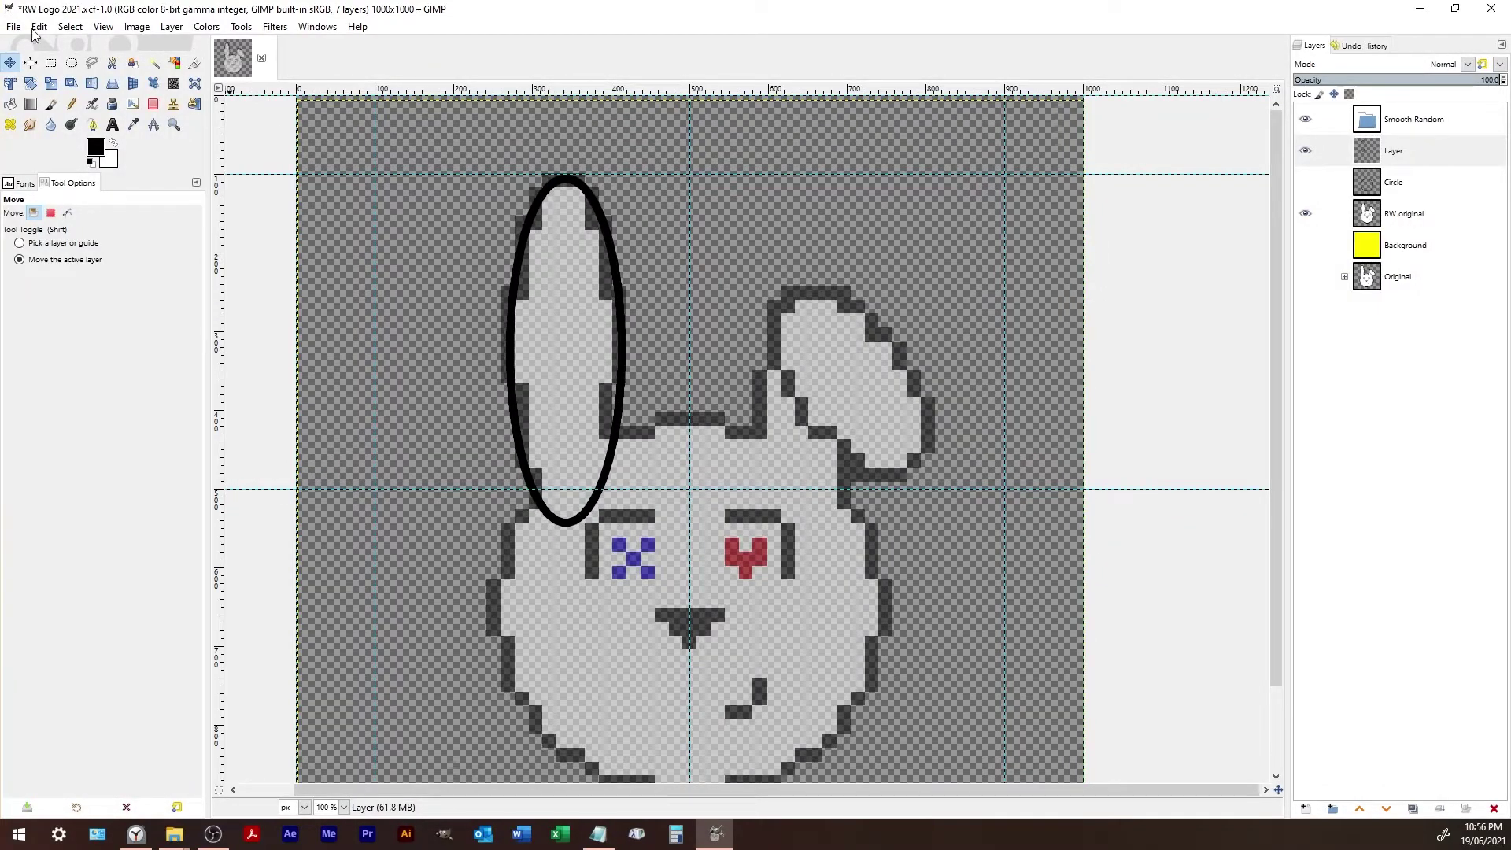
# - Crop only the ear outline's layer to 152 × 447 px, tightly around the ellipse
pyautogui.click(194, 63)
pyautogui.moveTo(503, 167); pyautogui.dragTo(684, 554)
pyautogui.scroll(5, 565, 347)
pyautogui.scroll(5, 809, 432)
pyautogui.moveTo(808, 389); pyautogui.dragTo(809, 431)
pyautogui.scroll(-6, 809, 432)
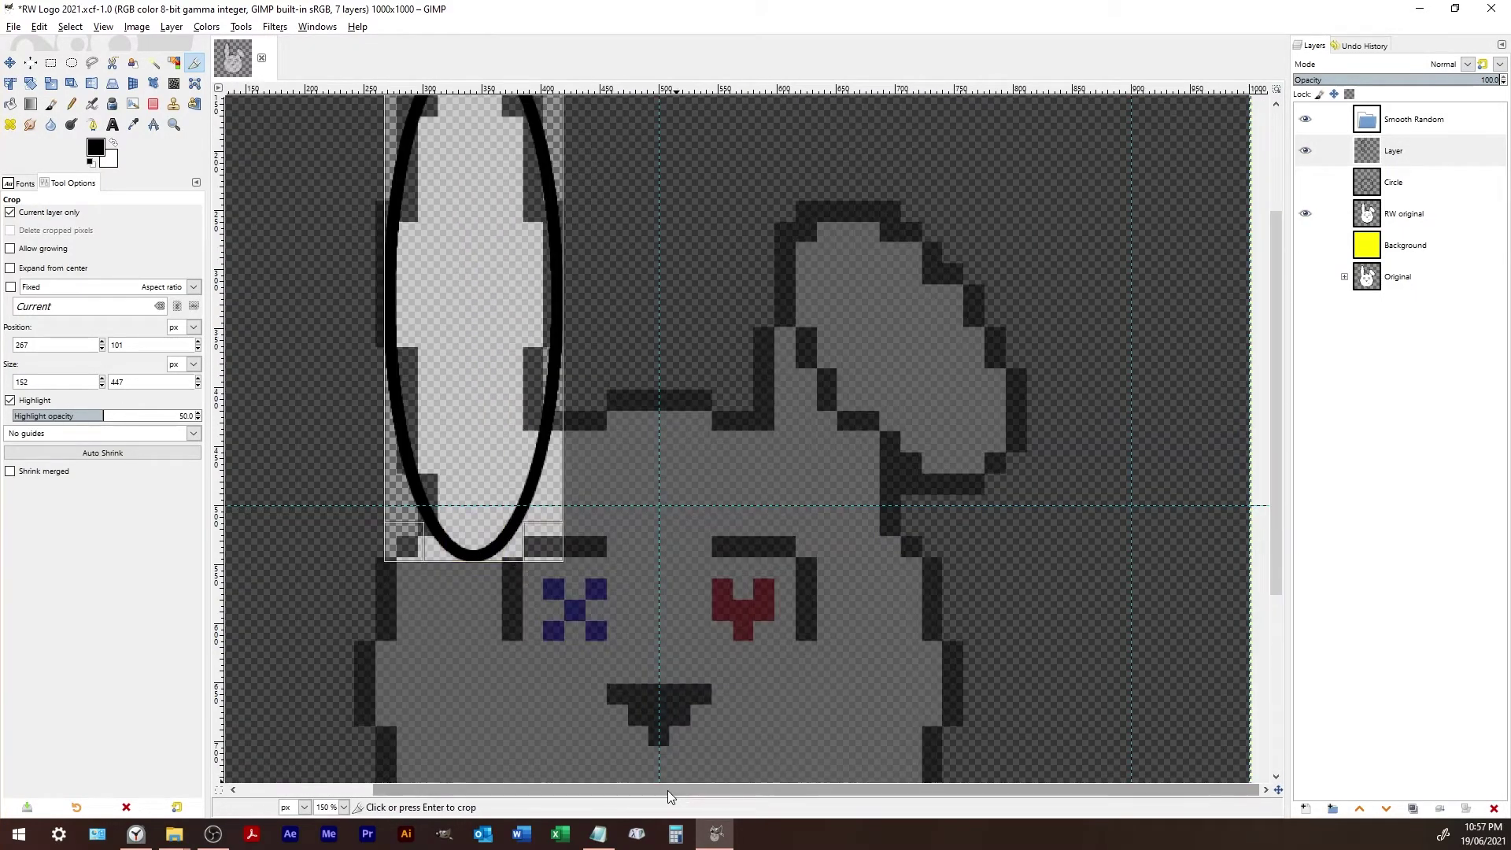
pyautogui.press('Return')
# - Duplicate the cropped ear outline layer
pyautogui.hscroll(-3, 667, 789)
pyautogui.scroll(3, 1023, 456)
pyautogui.click(1401, 151)
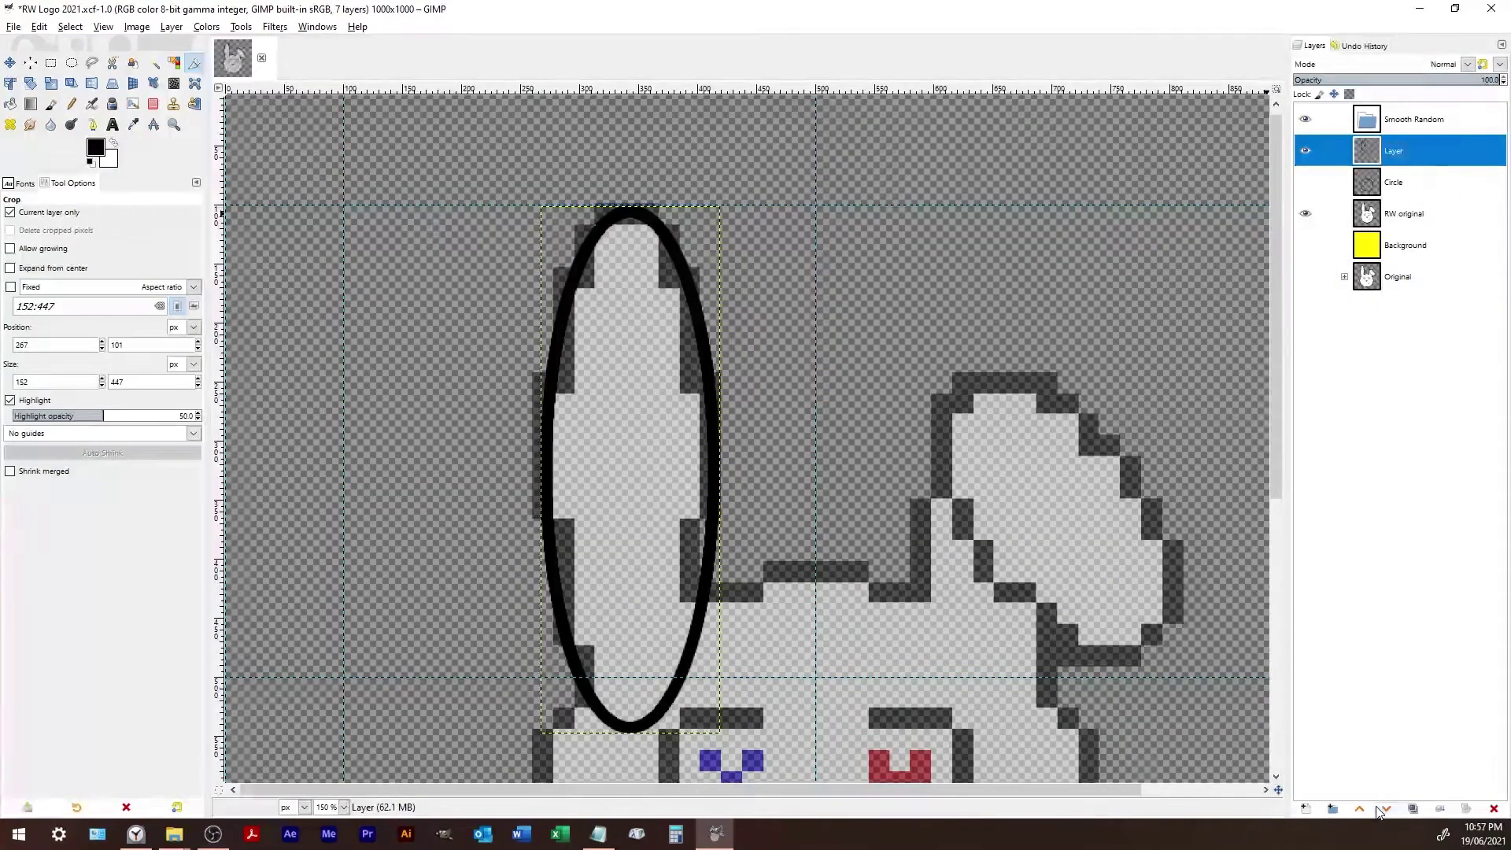
pyautogui.click(1412, 809)
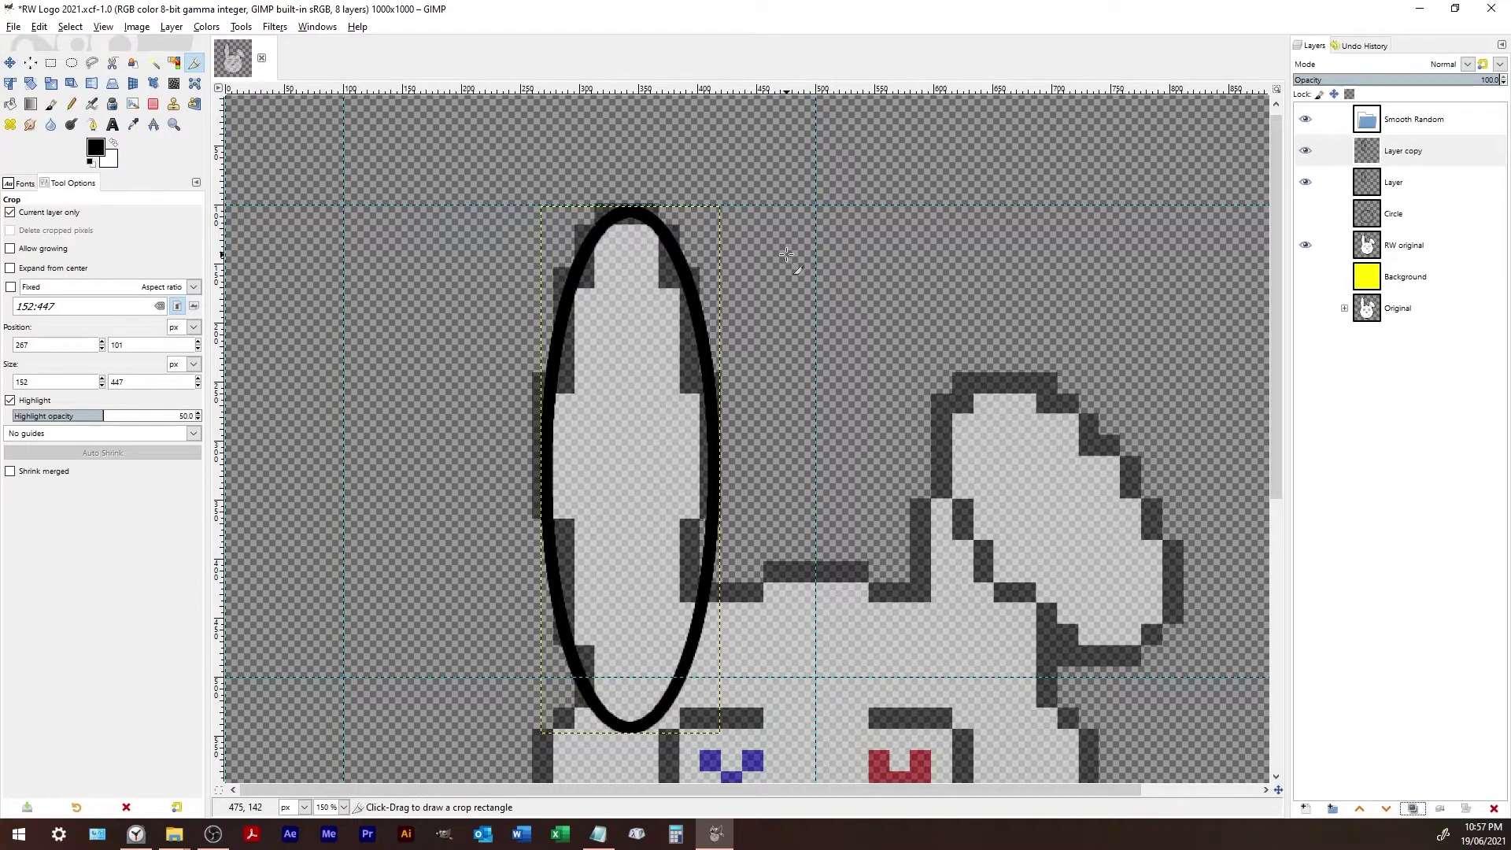
# - Try to move the duplicated ear outline over to the drooping ear, and undo the moves
pyautogui.click(10, 62)
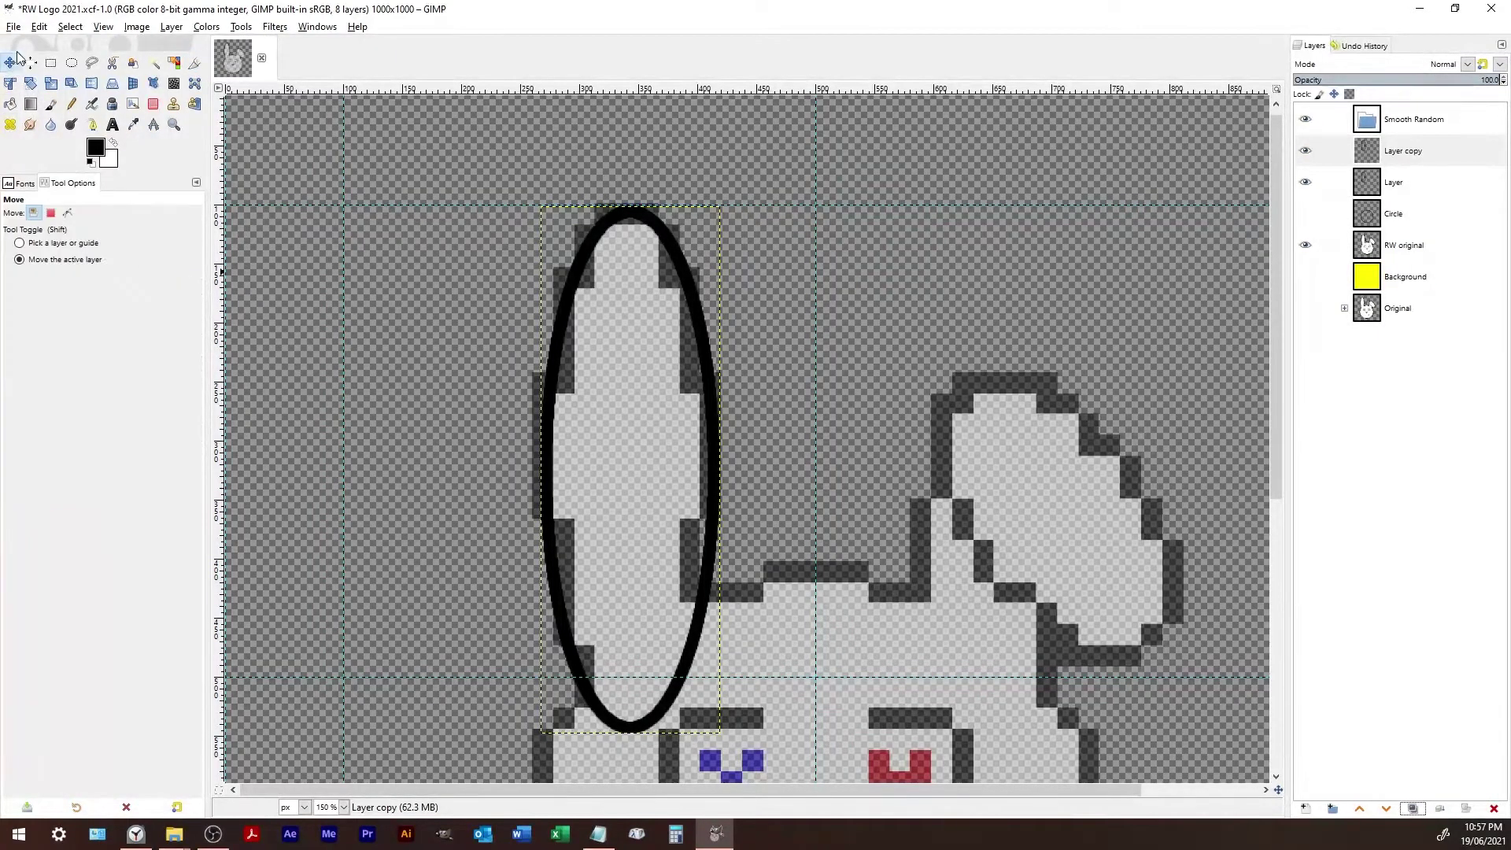
pyautogui.click(1397, 153)
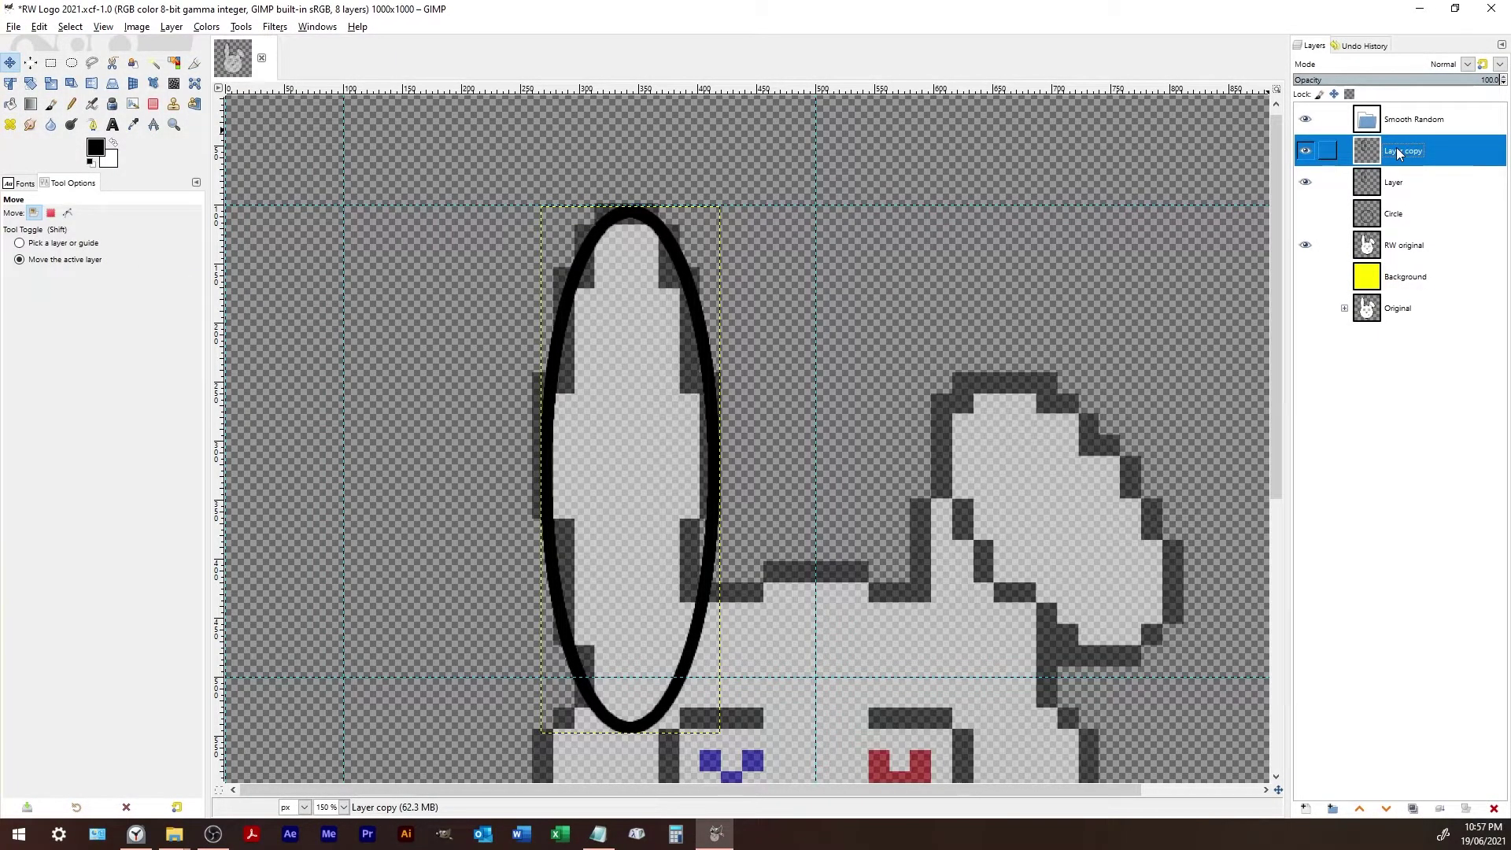
pyautogui.moveTo(574, 504); pyautogui.dragTo(973, 527)
pyautogui.hotkey('ctrl', 'z')
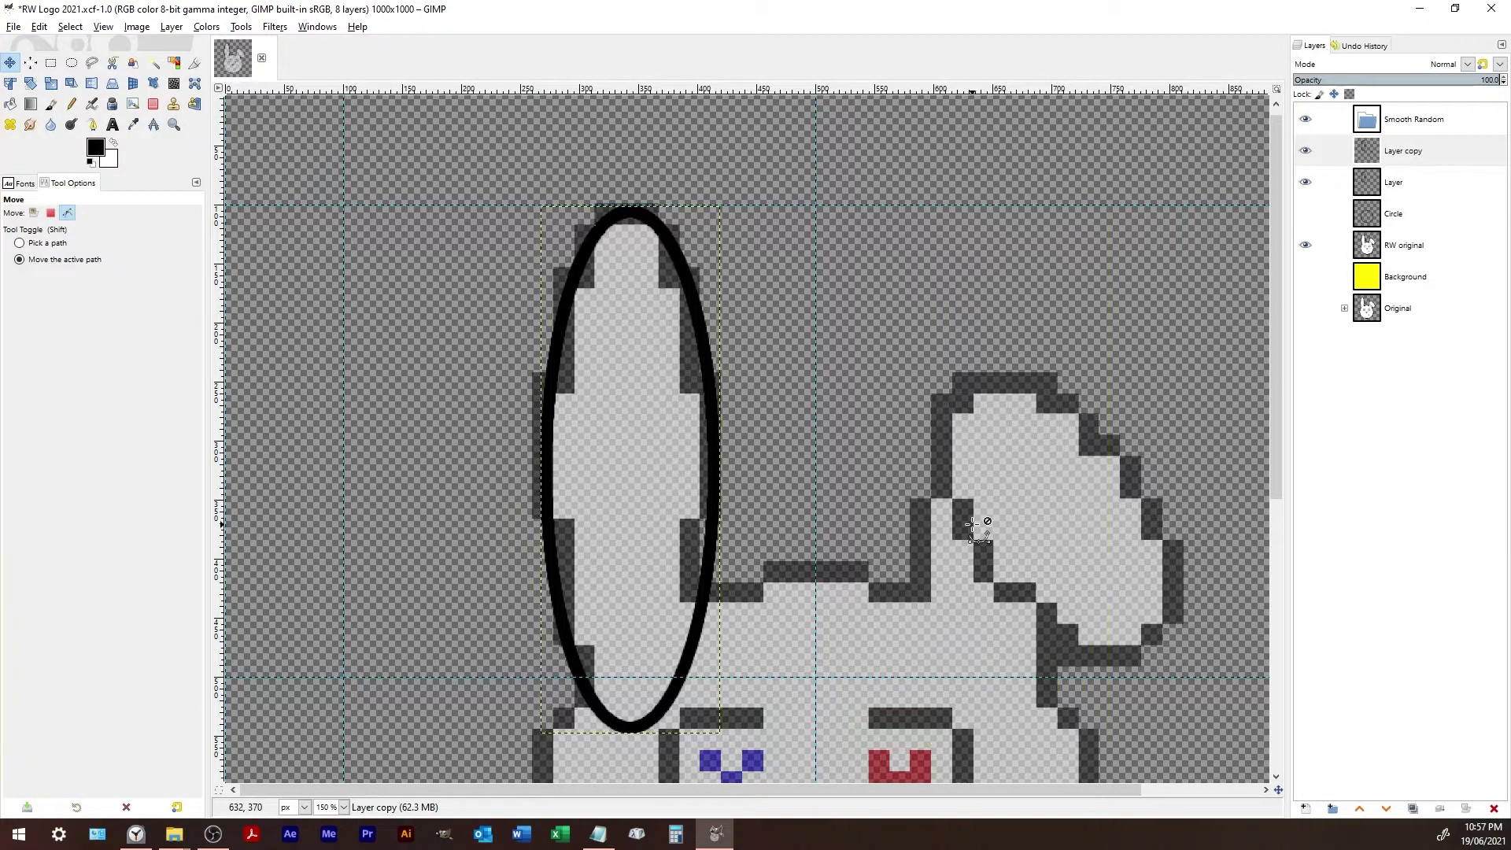
pyautogui.moveTo(682, 465); pyautogui.dragTo(667, 453)
pyautogui.scroll(-4, 476, 496)
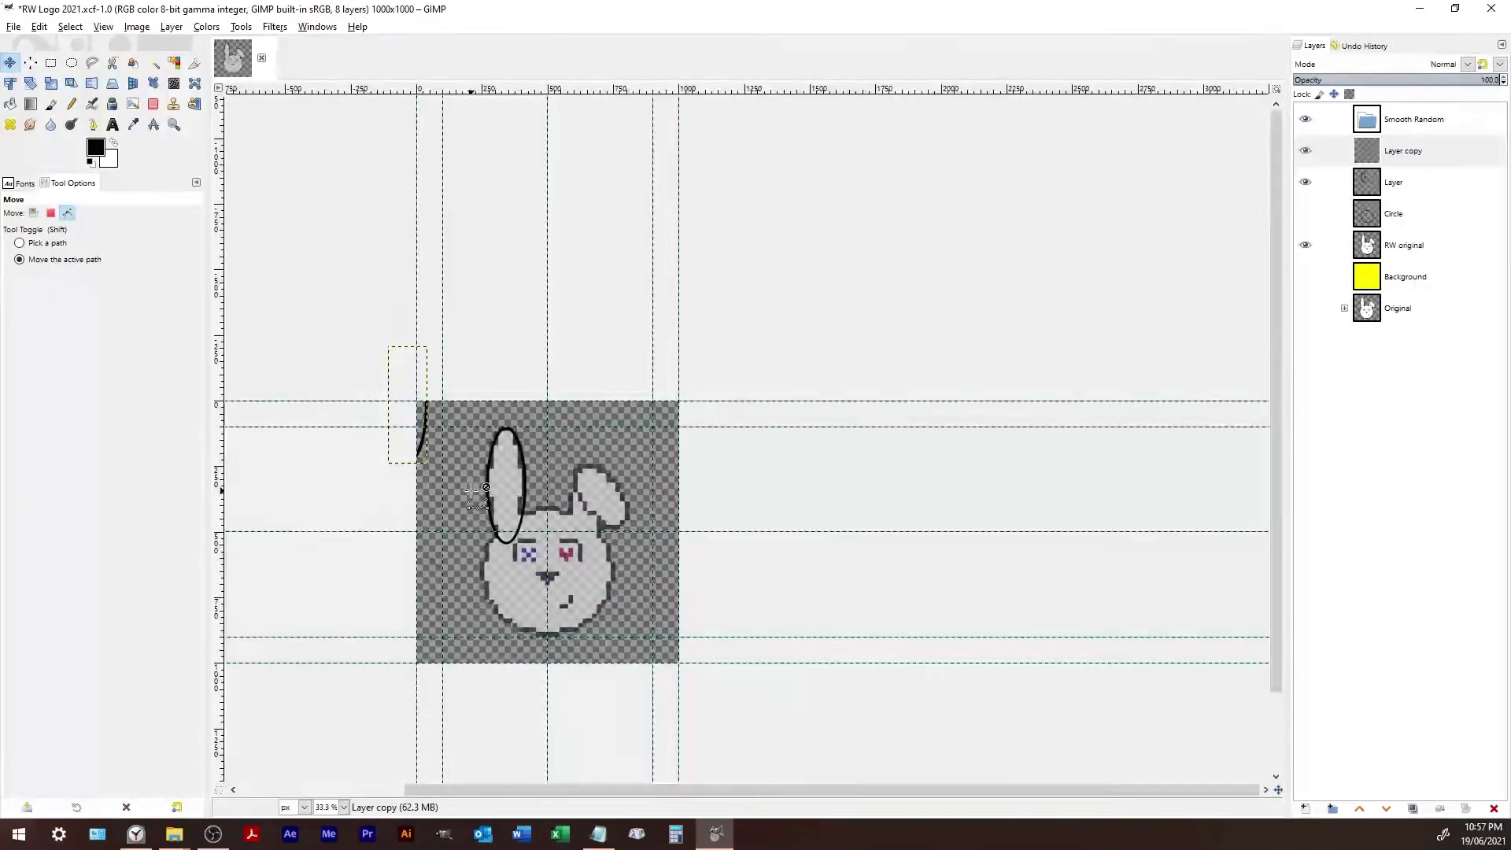
pyautogui.scroll(2, 473, 492)
pyautogui.hotkey('ctrl', 'z')
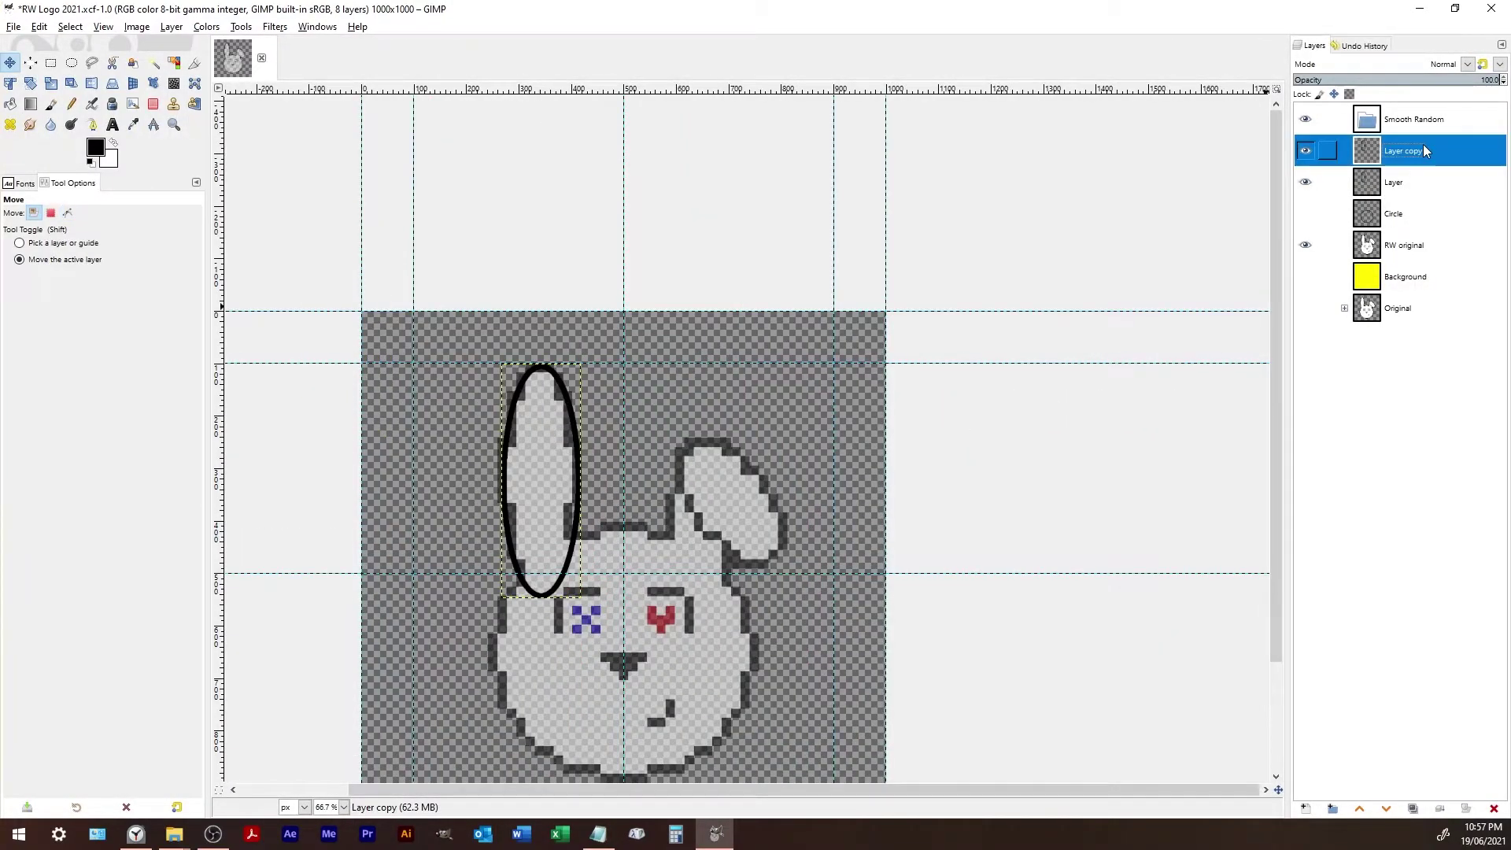
# - Move the duplicated ear outline across onto the drooping ear and show the circular head outline's layer again
pyautogui.click(1393, 182)
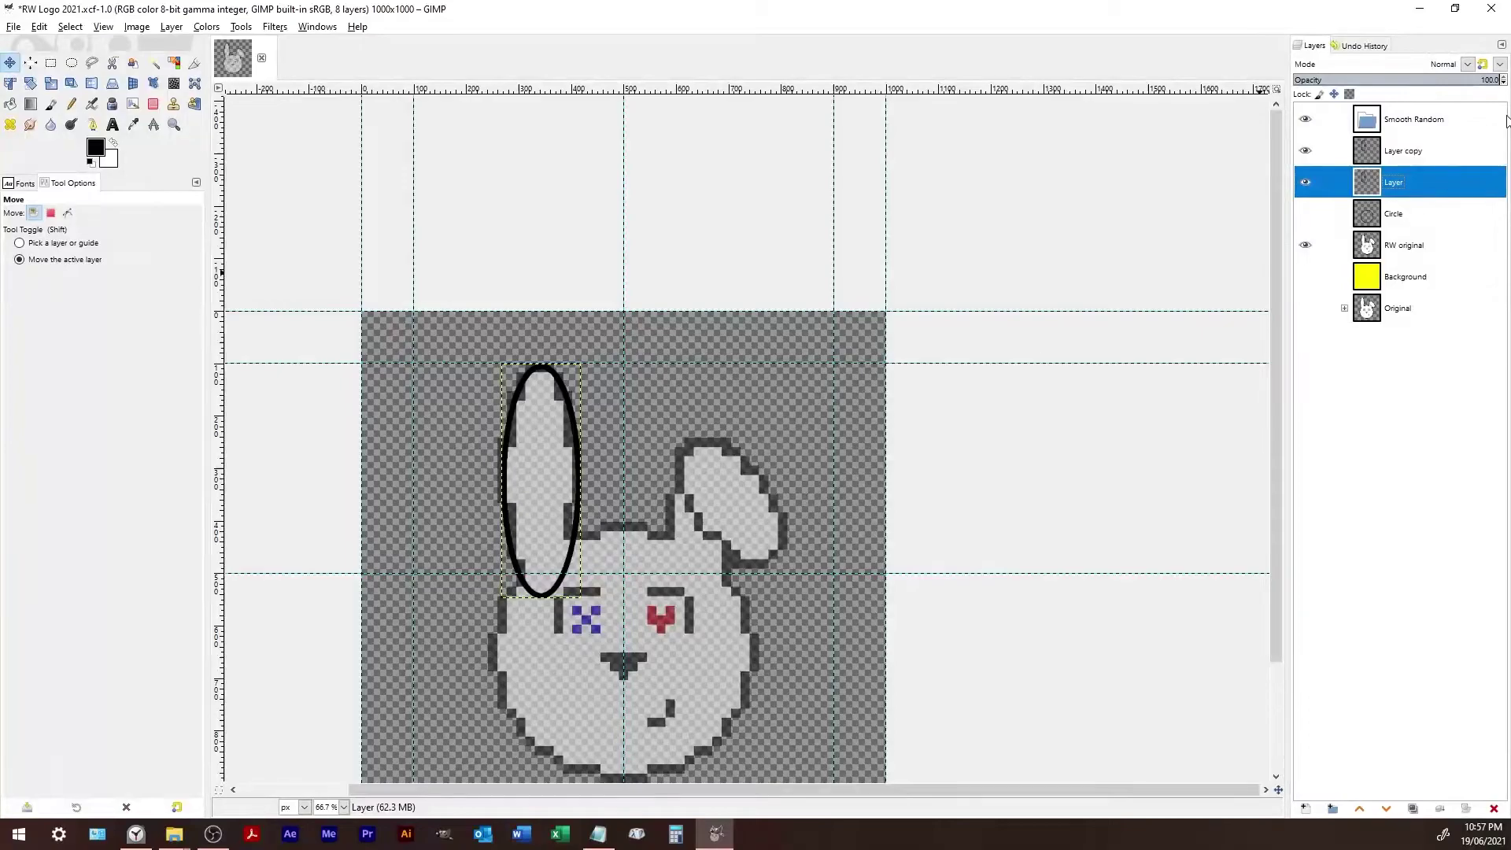
pyautogui.click(1455, 119)
pyautogui.click(1409, 150)
pyautogui.click(548, 489)
pyautogui.moveTo(549, 489); pyautogui.dragTo(711, 479)
pyautogui.scroll(5, 705, 468)
pyautogui.scroll(-2, 685, 394)
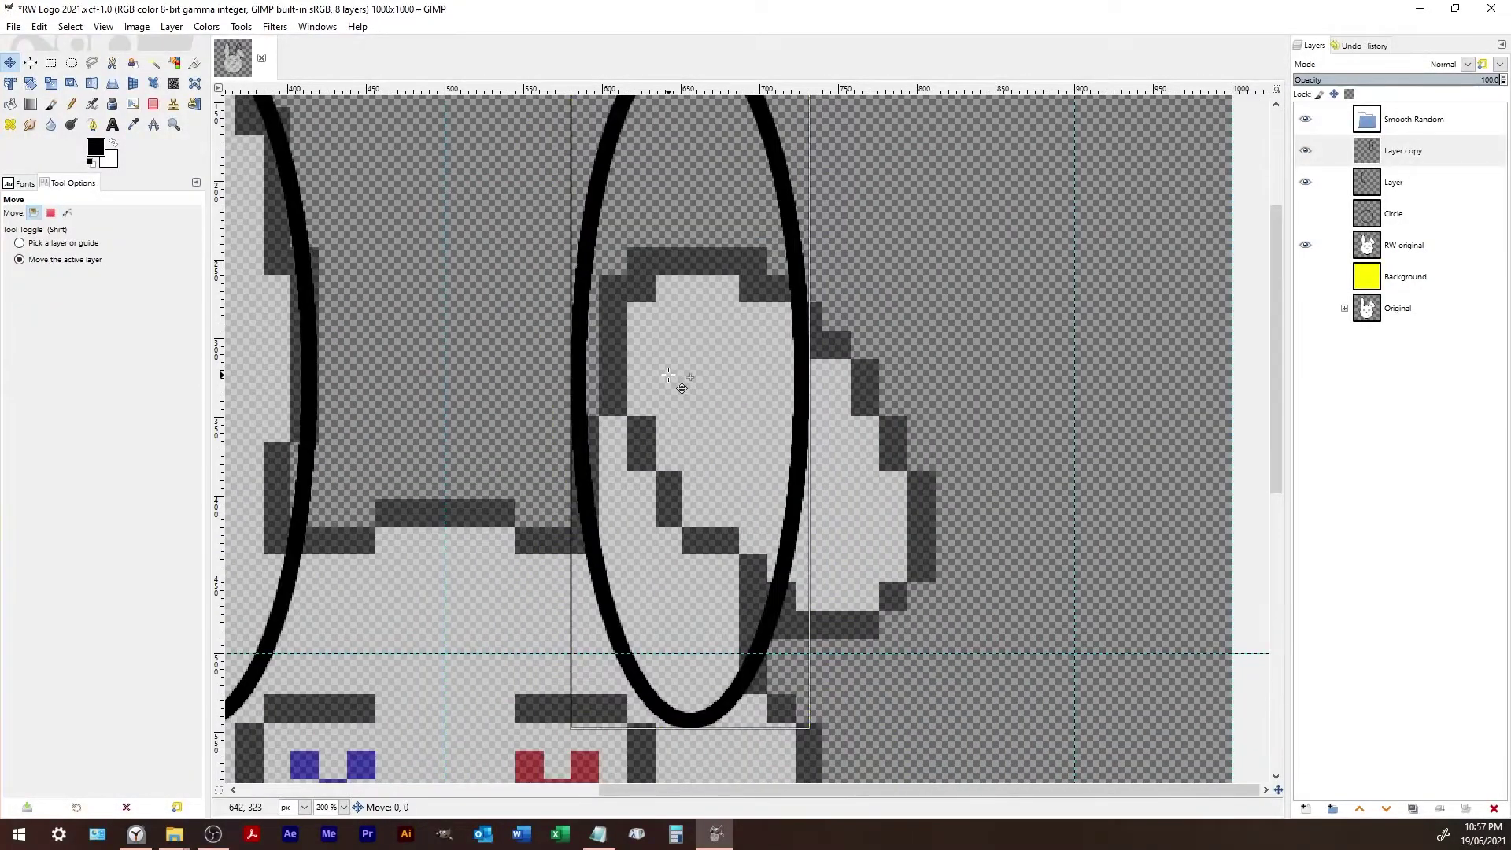
pyautogui.scroll(-2, 432, 456)
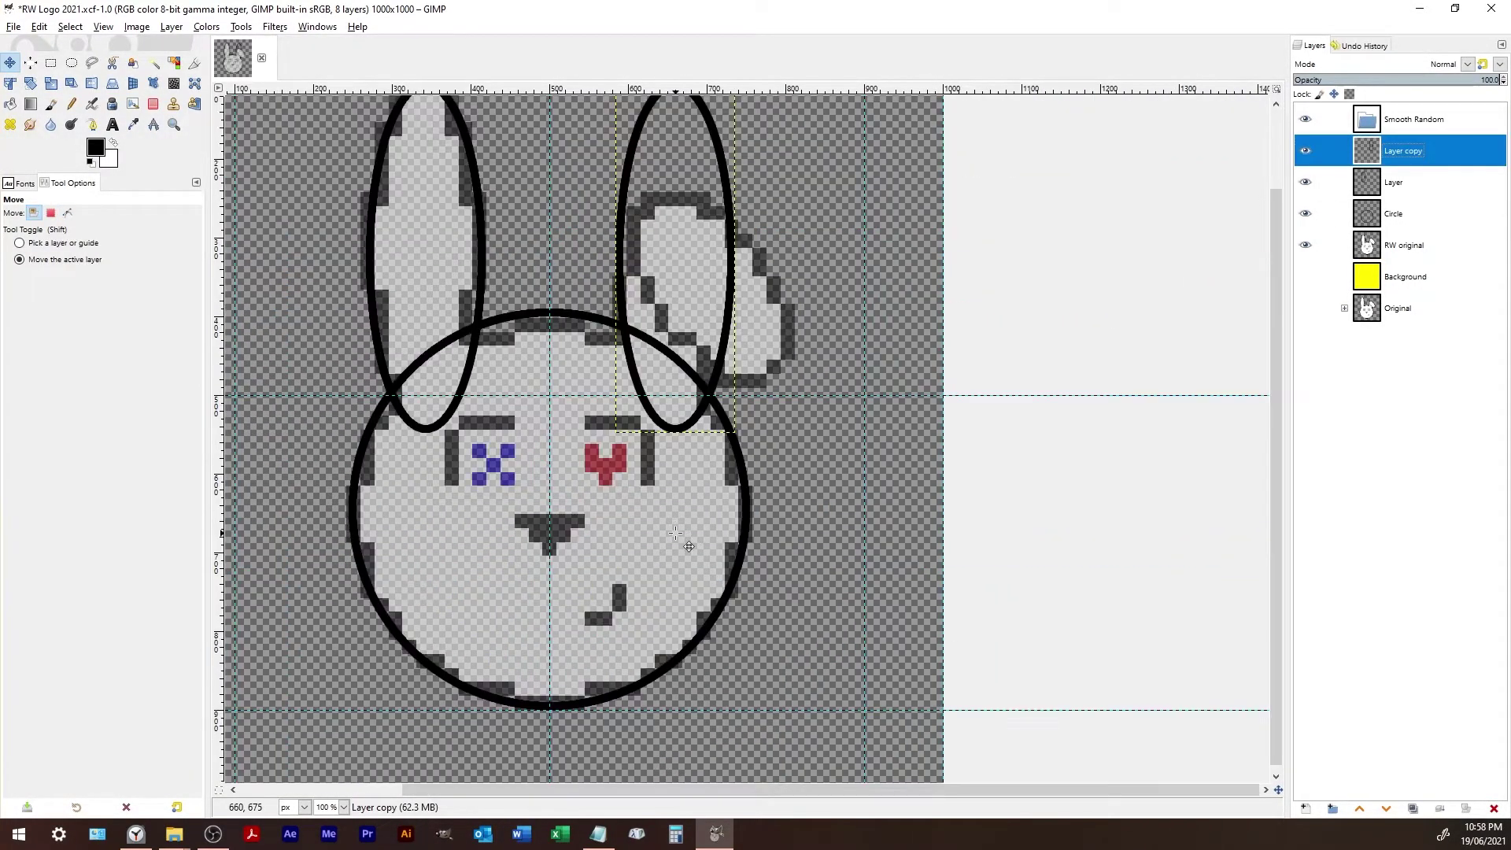
pyautogui.scroll(1, 331, 519)
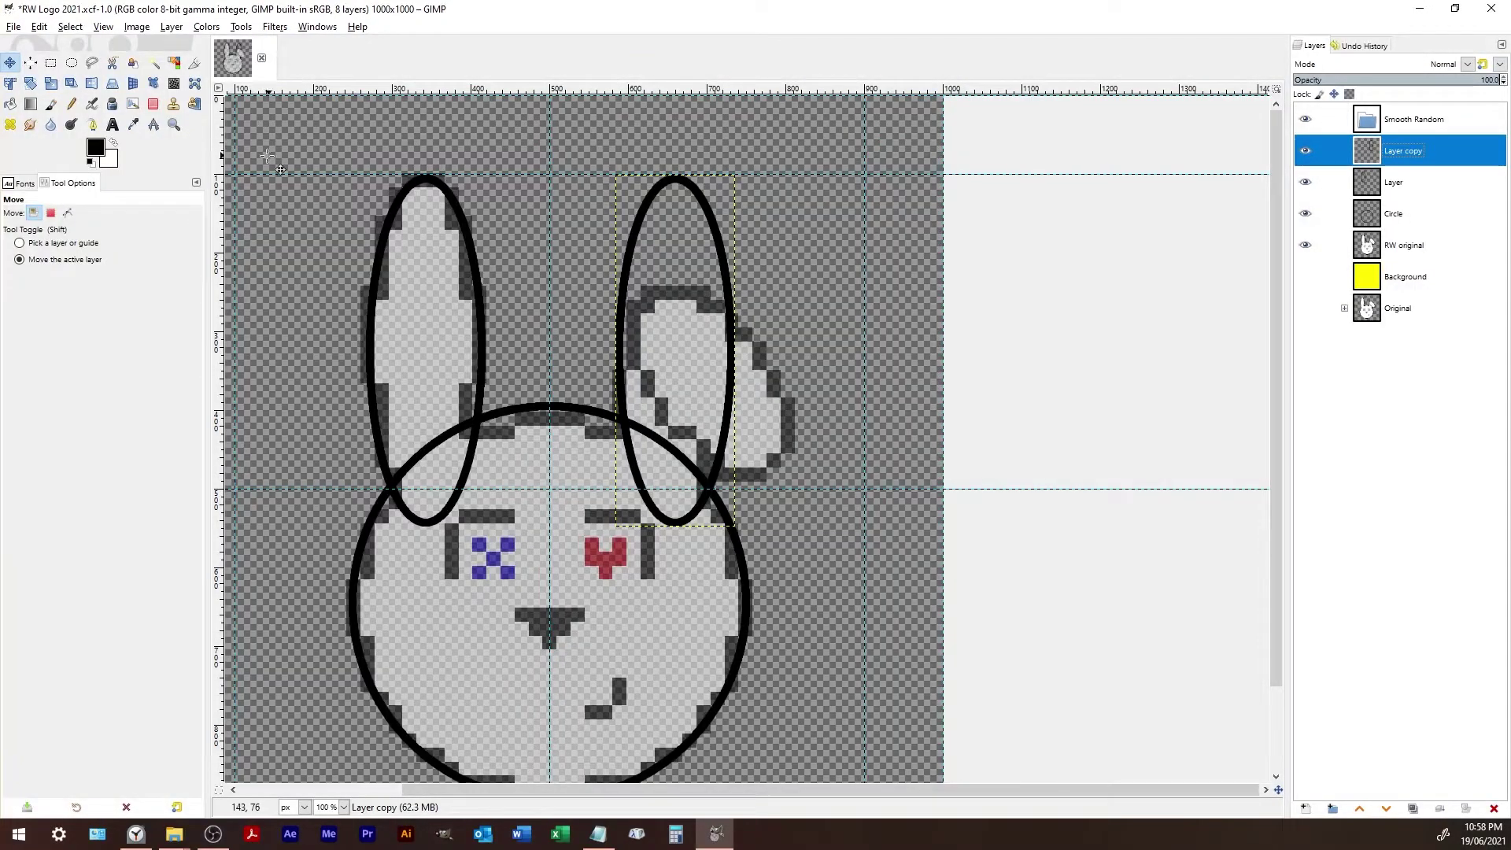
# - Place vertical guides at both outer edges of the circular head, the first at x = 242 px
pyautogui.moveTo(218, 169); pyautogui.dragTo(349, 175)
pyautogui.scroll(5, 339, 596)
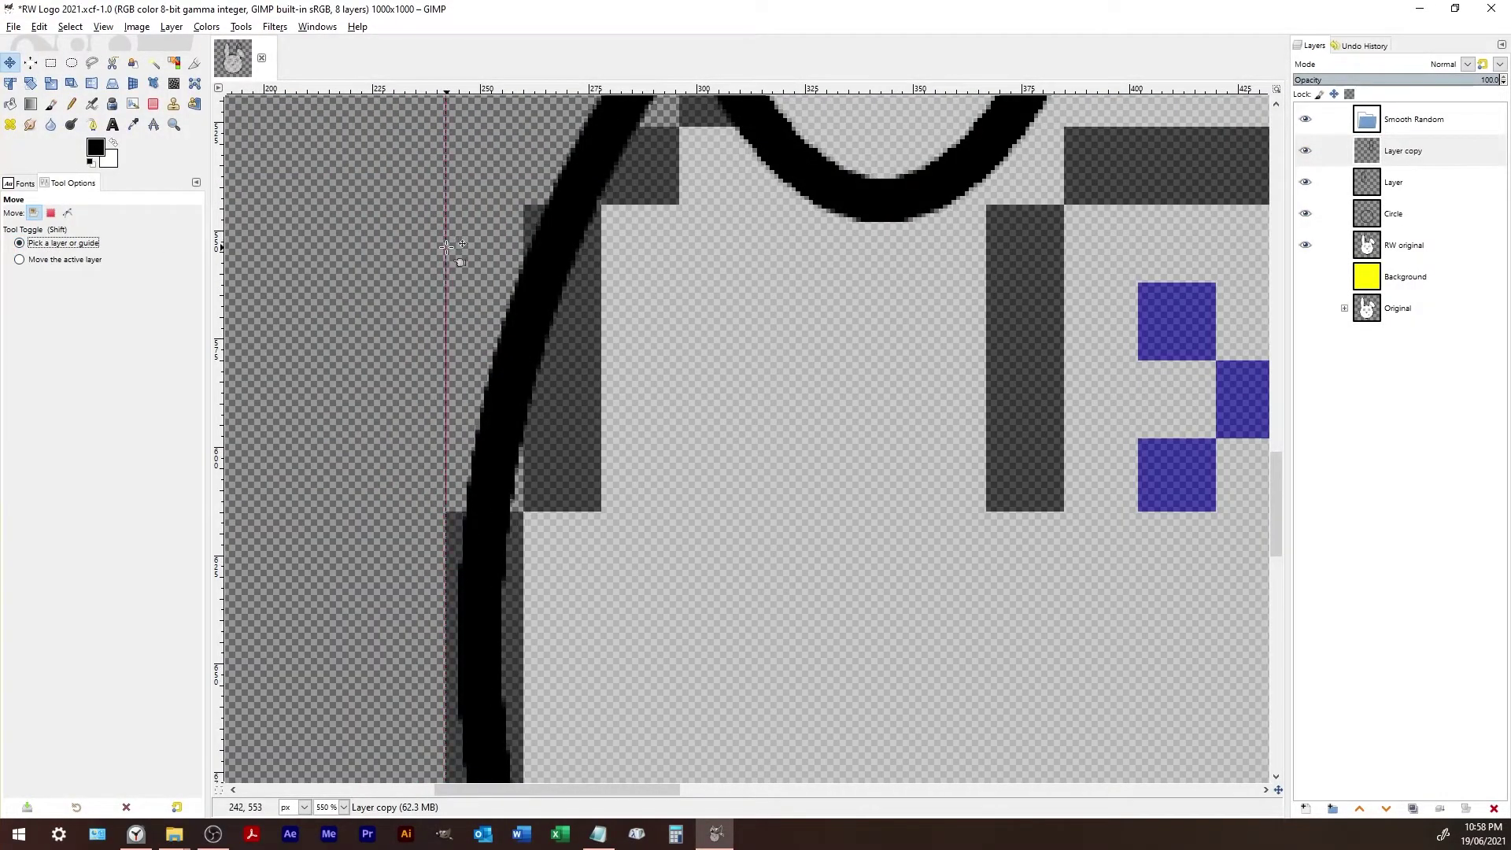
pyautogui.hscroll(10, 344, 393)
pyautogui.moveTo(222, 401); pyautogui.dragTo(633, 432)
pyautogui.scroll(-5, 391, 276)
pyautogui.scroll(5, 381, 315)
# - Align the duplicated ear outline with the guide at the head's outer edge on the drooping ear's side and with the ear-tip guide
pyautogui.click(392, 351)
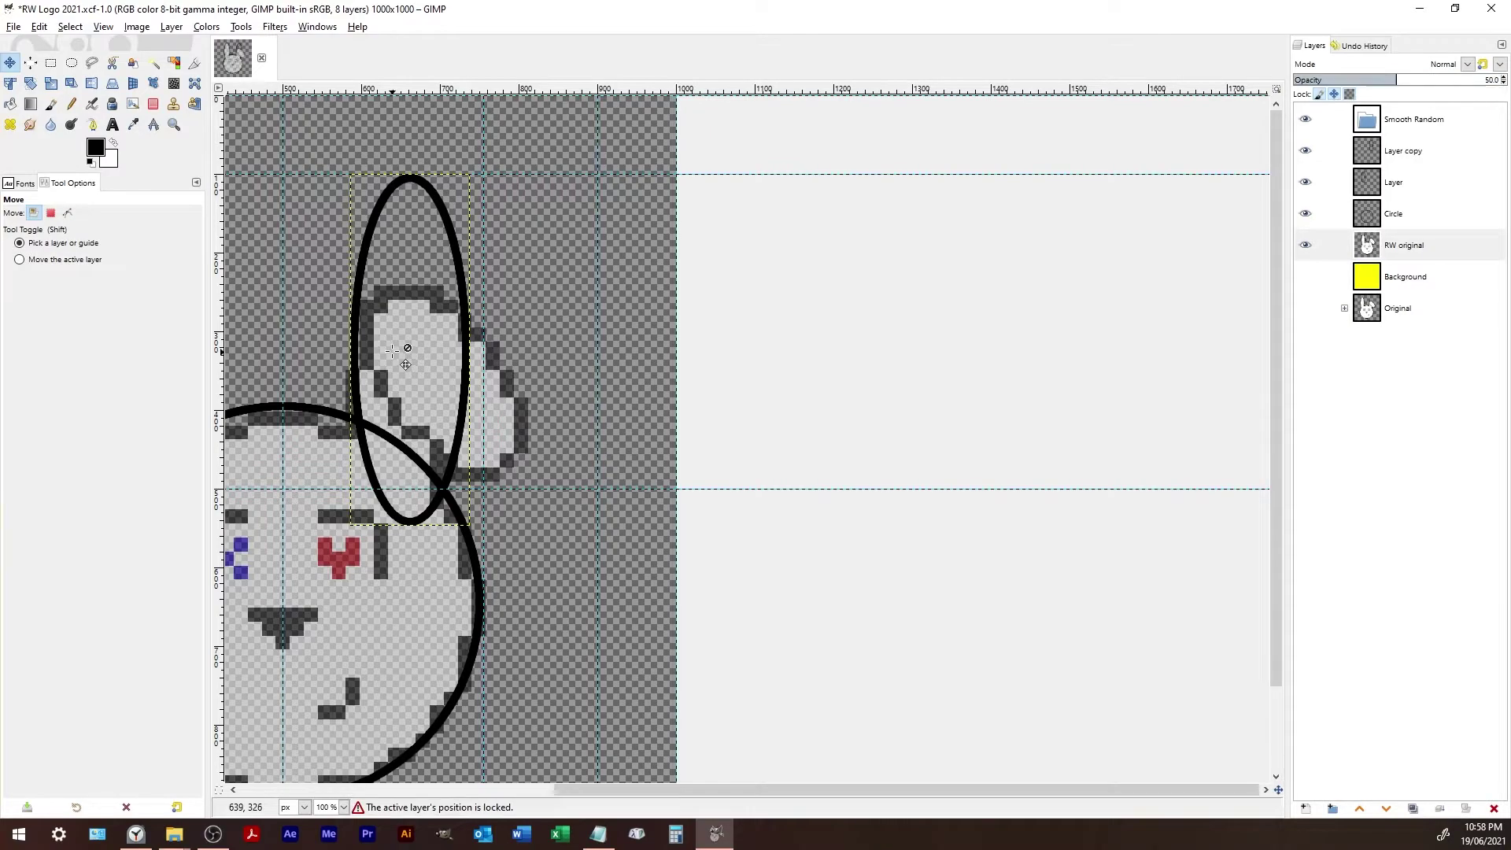
pyautogui.click(407, 318)
pyautogui.click(1402, 150)
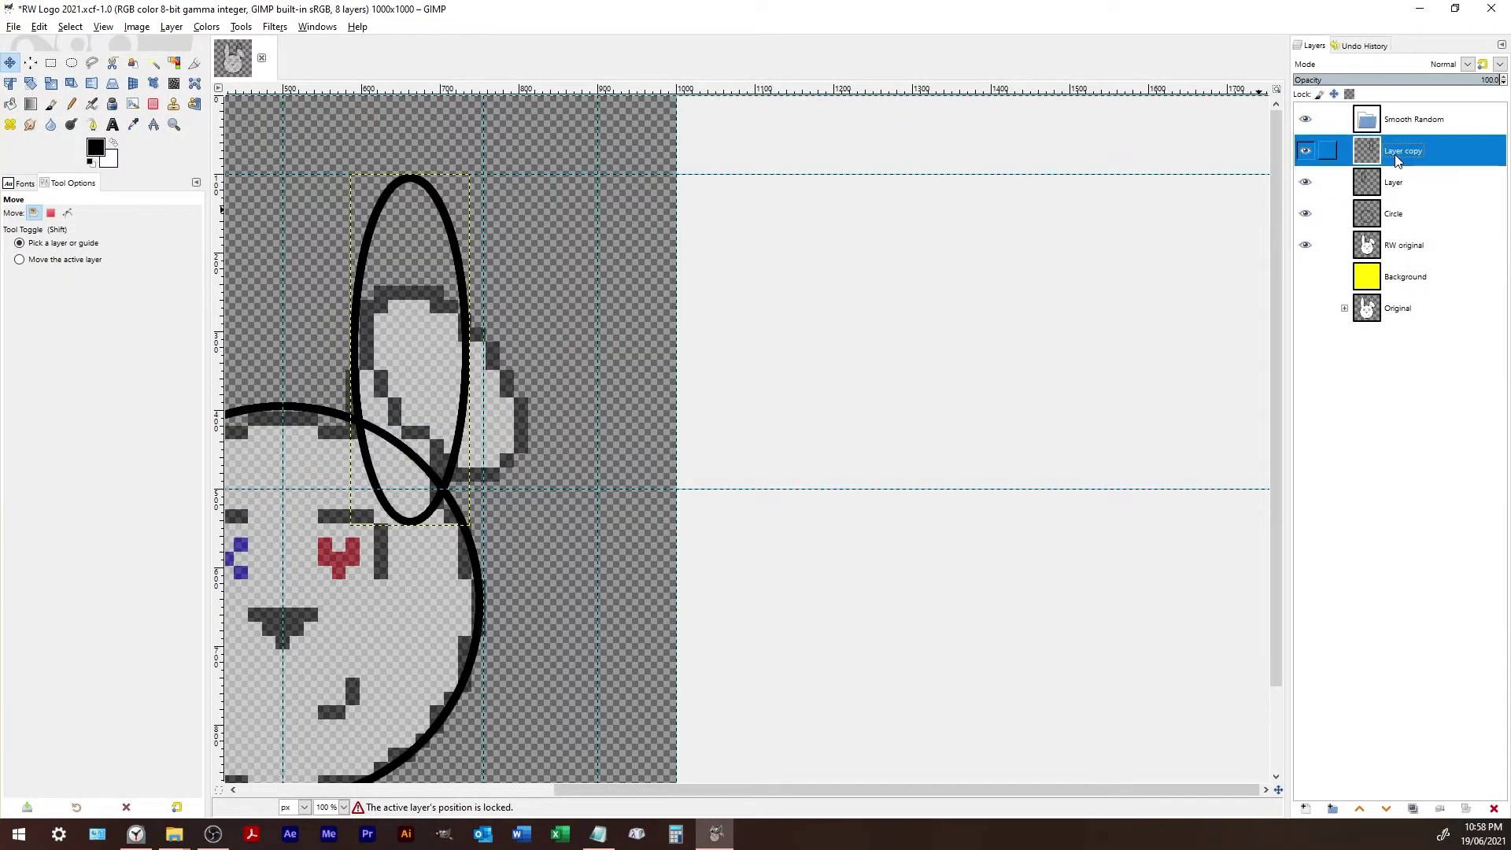
pyautogui.press('shift')
pyautogui.scroll(3, 468, 346)
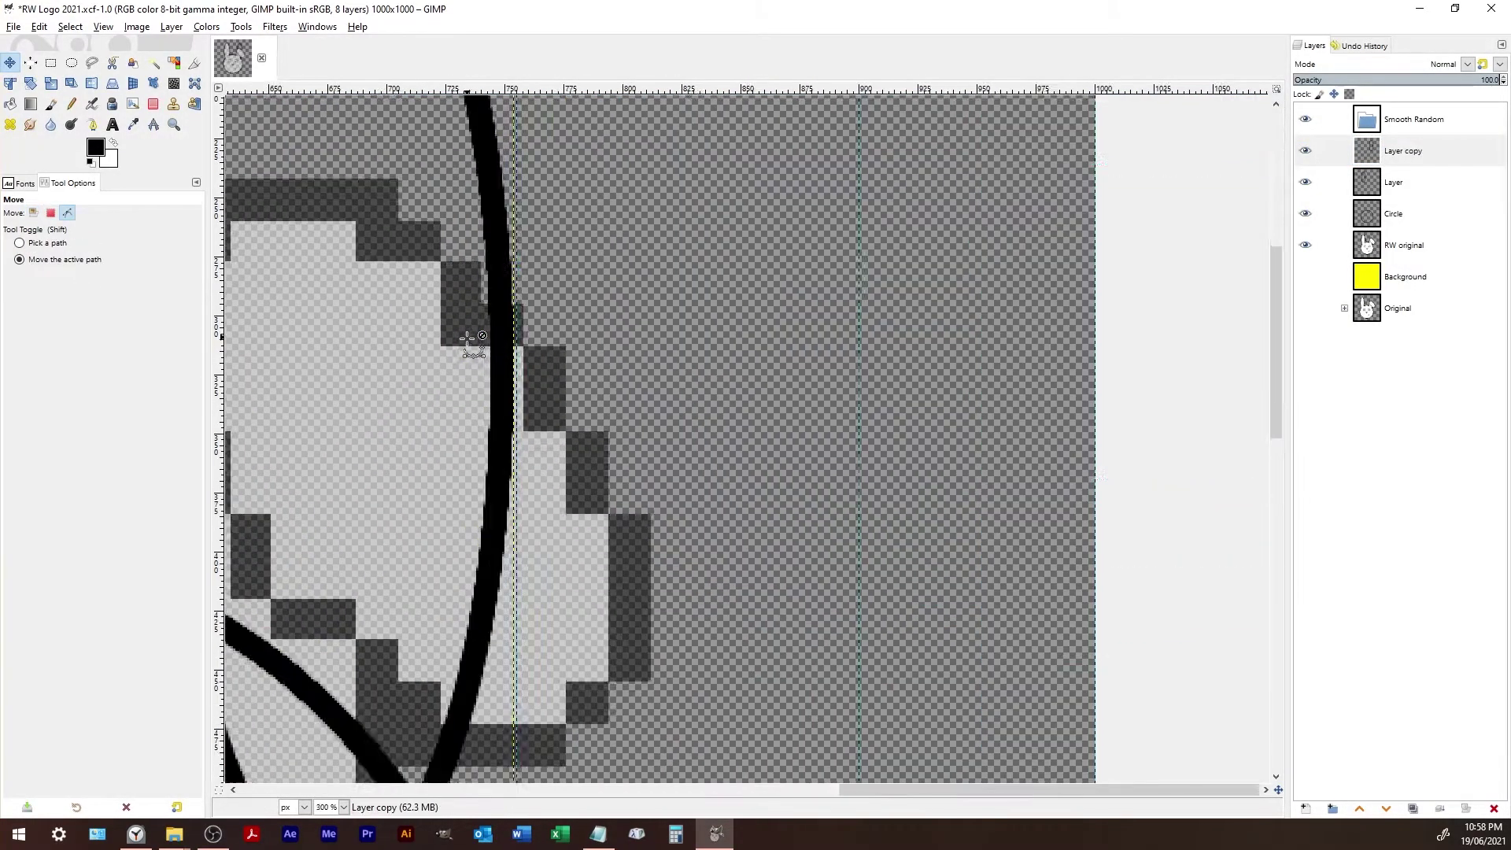
pyautogui.scroll(-1, 422, 450)
pyautogui.moveTo(403, 449)
pyautogui.mouseDown()
pyautogui.moveTo(416, 449)
pyautogui.moveTo(402, 449)
pyautogui.mouseUp()
pyautogui.click(103, 27)
pyautogui.click(145, 351)
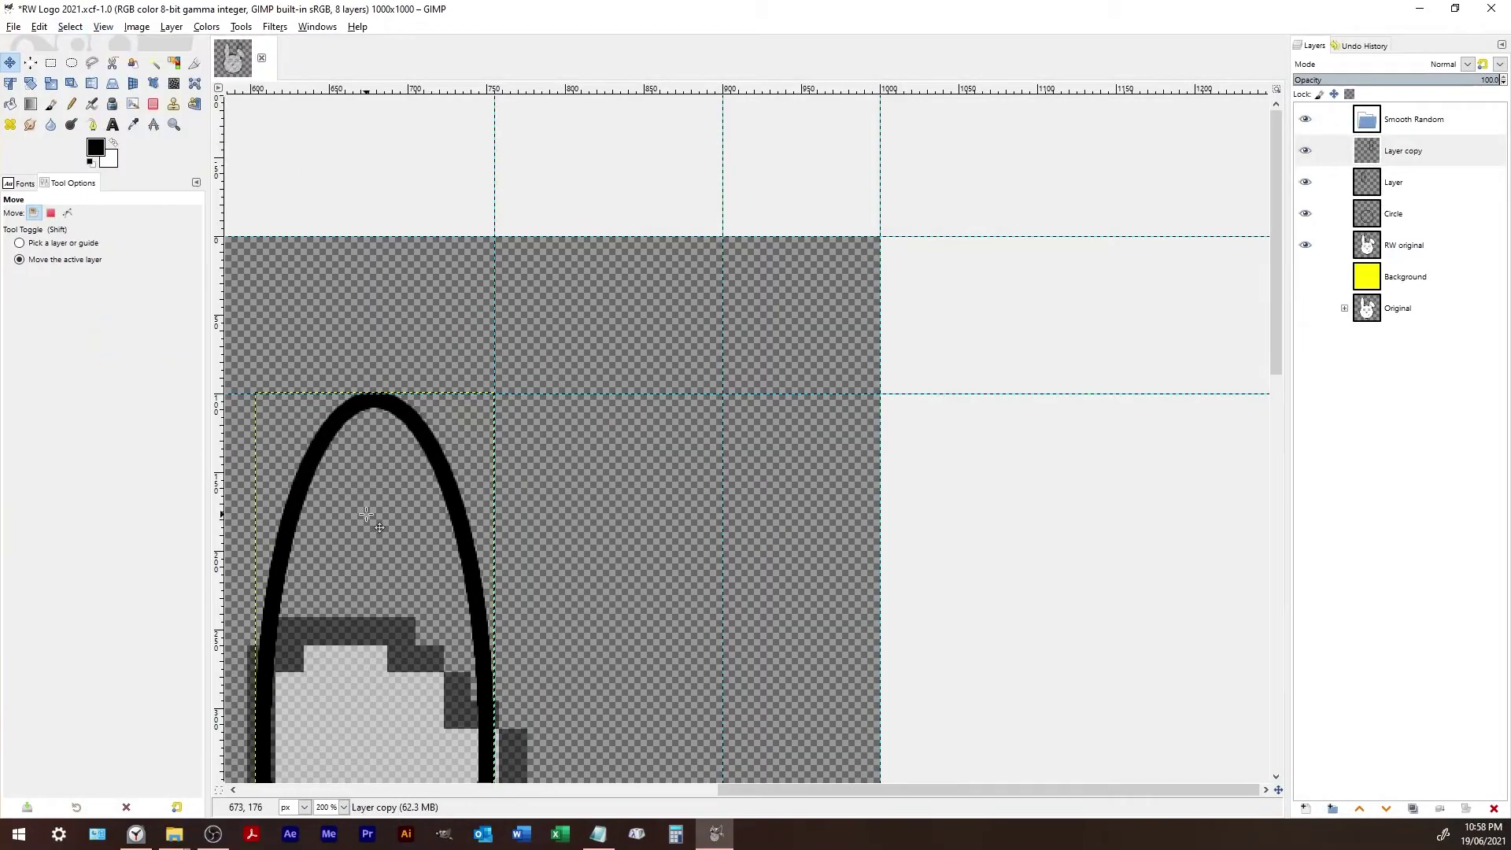
pyautogui.moveTo(360, 513); pyautogui.dragTo(365, 512)
# - Move the upright ear's outline outward to the opposite head-edge guide, with its tip at the horizontal ear-tip guide
pyautogui.scroll(-10, 408, 573)
pyautogui.scroll(7, 407, 573)
pyautogui.scroll(7, 484, 629)
pyautogui.scroll(-7, 609, 657)
pyautogui.press('pagedown')
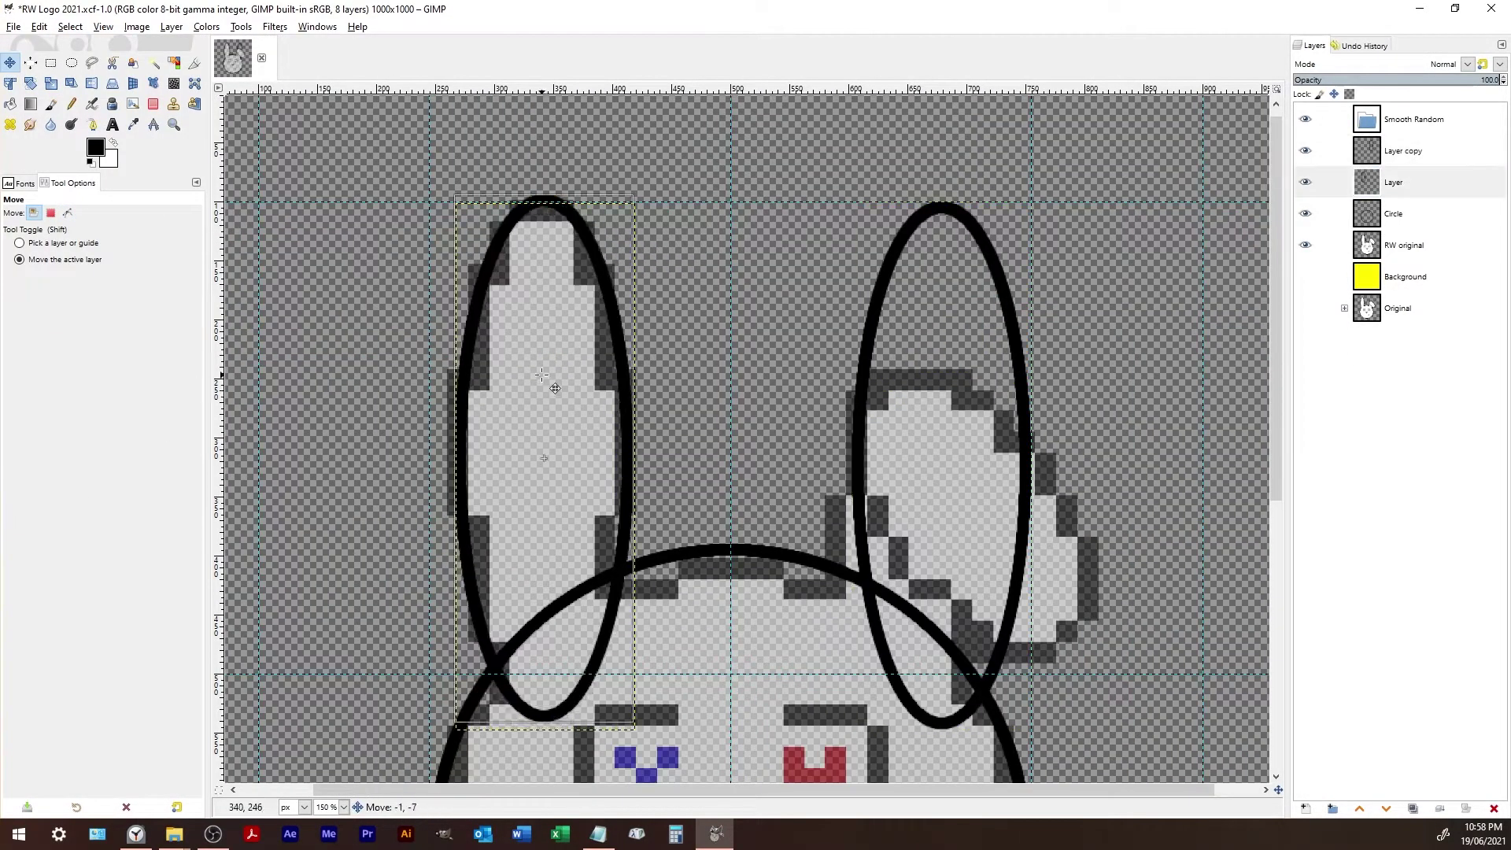
pyautogui.scroll(-2, 767, 535)
pyautogui.scroll(-1, 767, 535)
# - Fill both ear ellipses and the head circle with white on their own layers, and save the file
pyautogui.click(1405, 191)
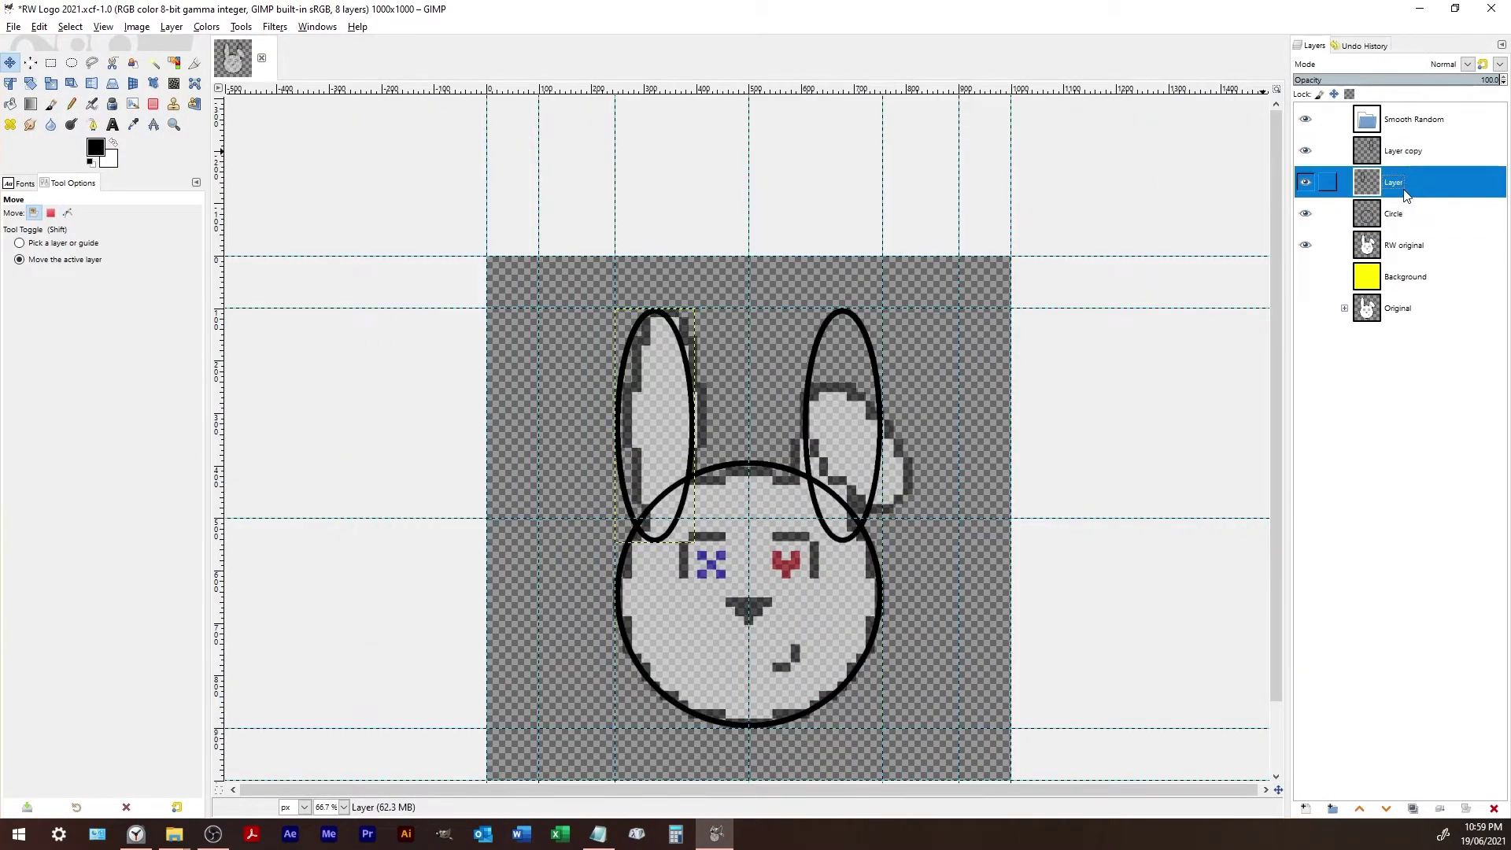
pyautogui.click(10, 103)
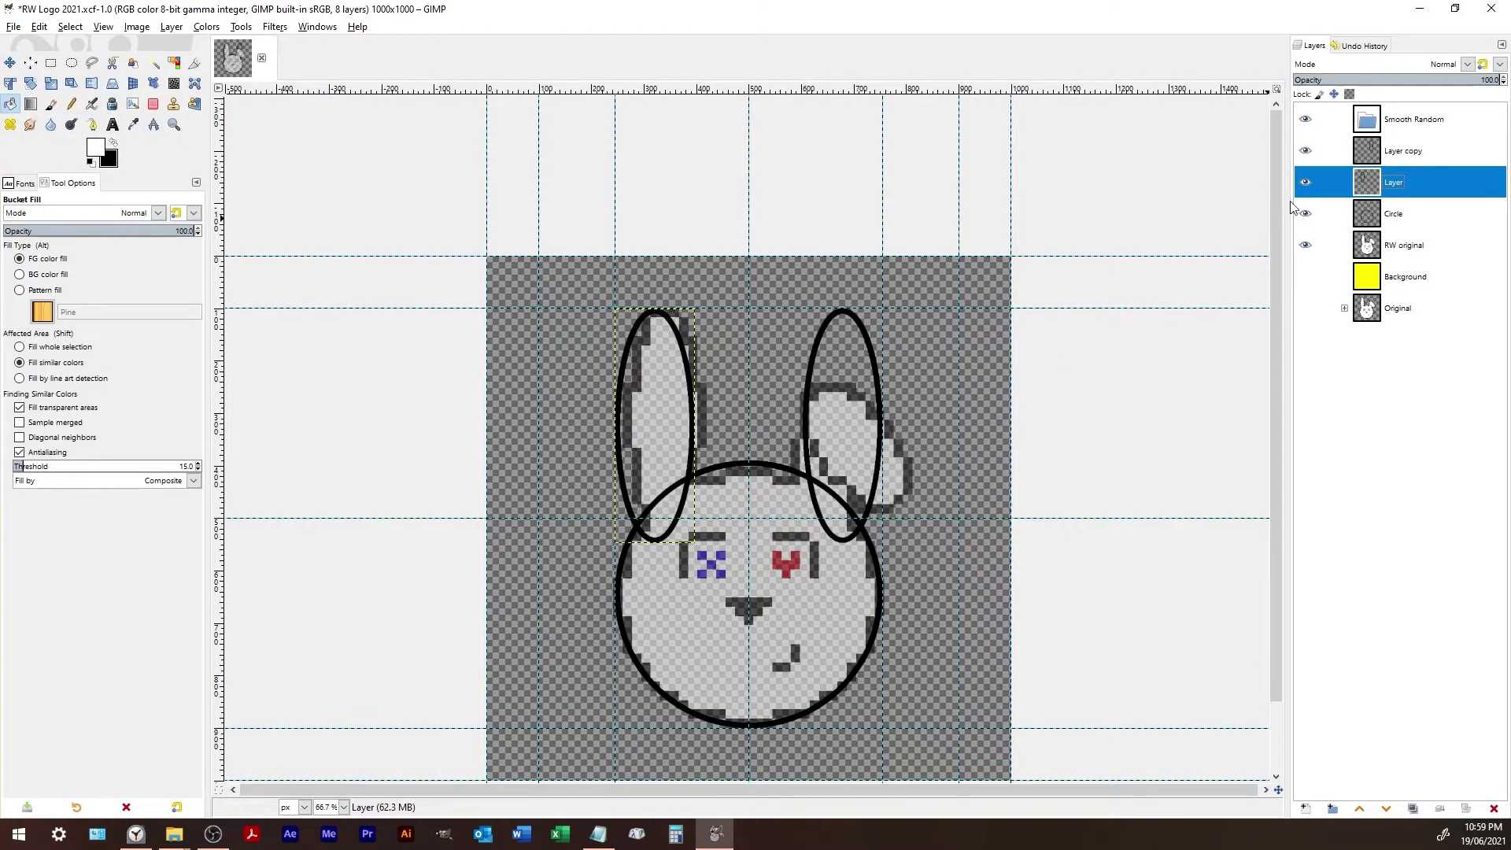
pyautogui.click(1403, 152)
pyautogui.click(842, 411)
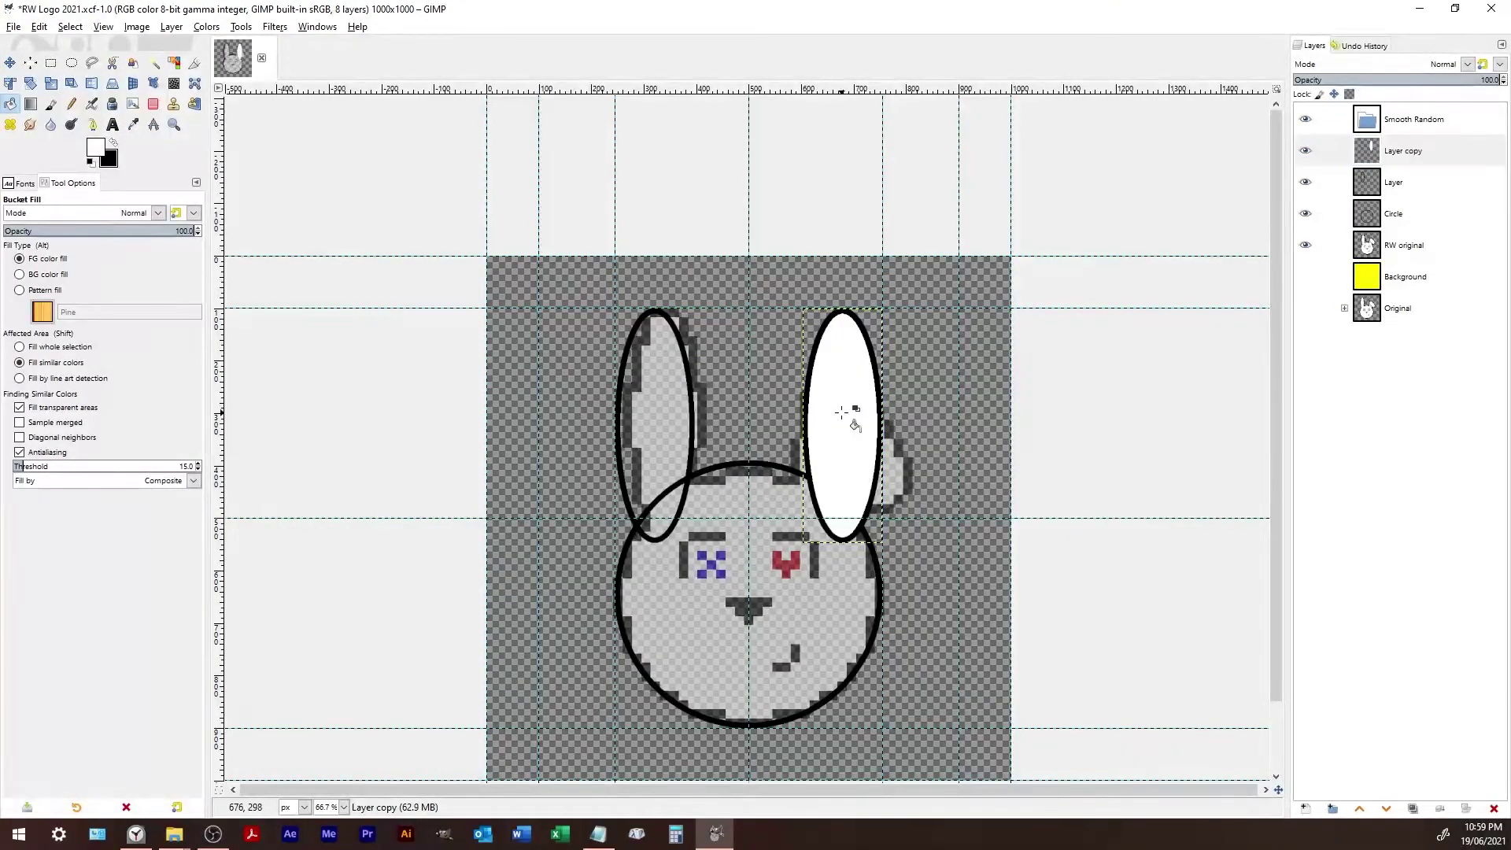
pyautogui.click(1397, 214)
pyautogui.click(772, 642)
pyautogui.click(1395, 183)
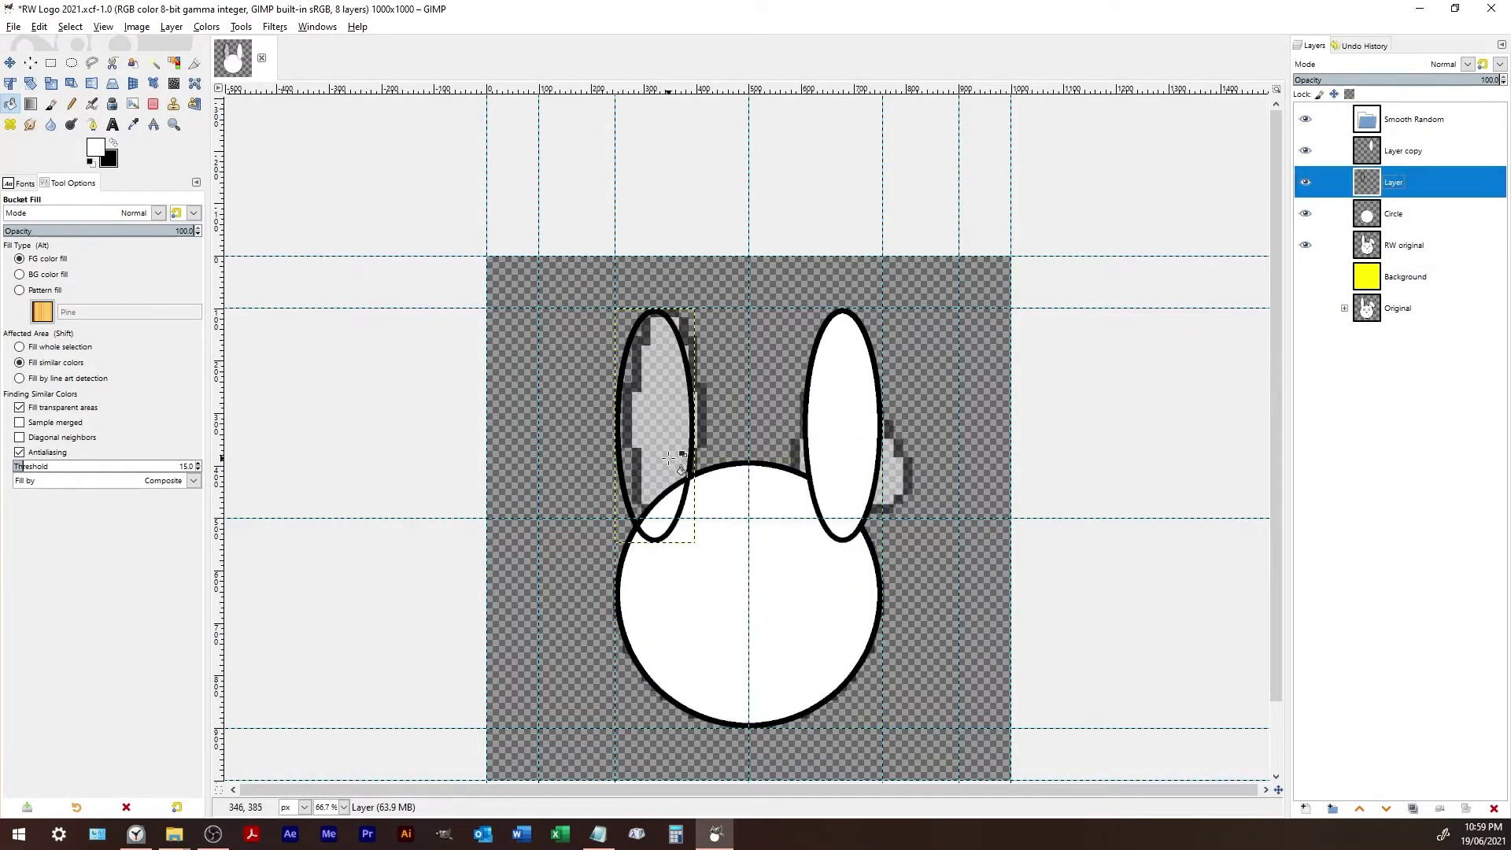
pyautogui.click(667, 464)
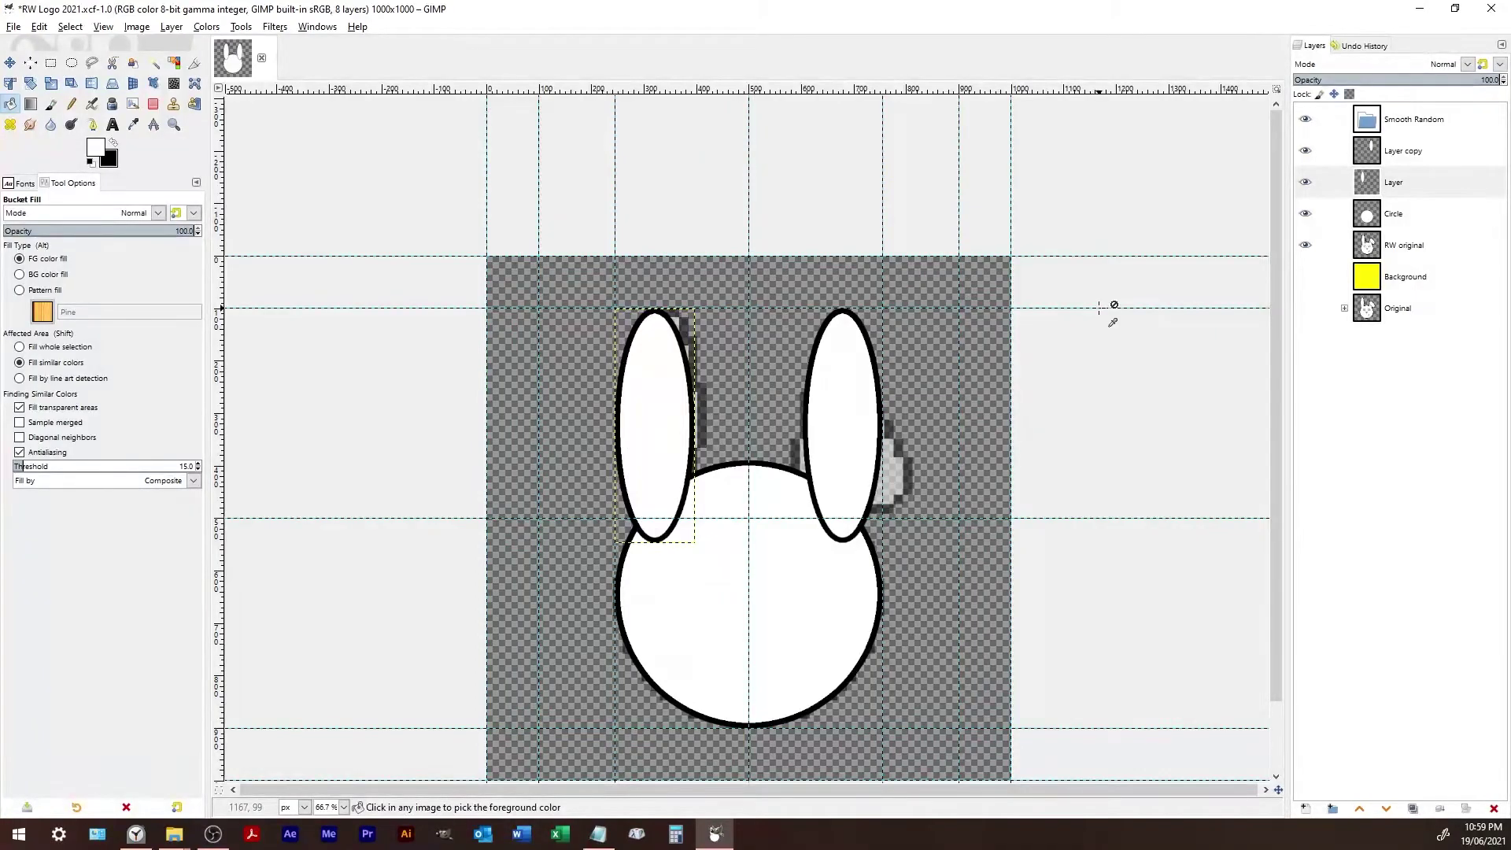
pyautogui.hotkey('ctrl', 's')
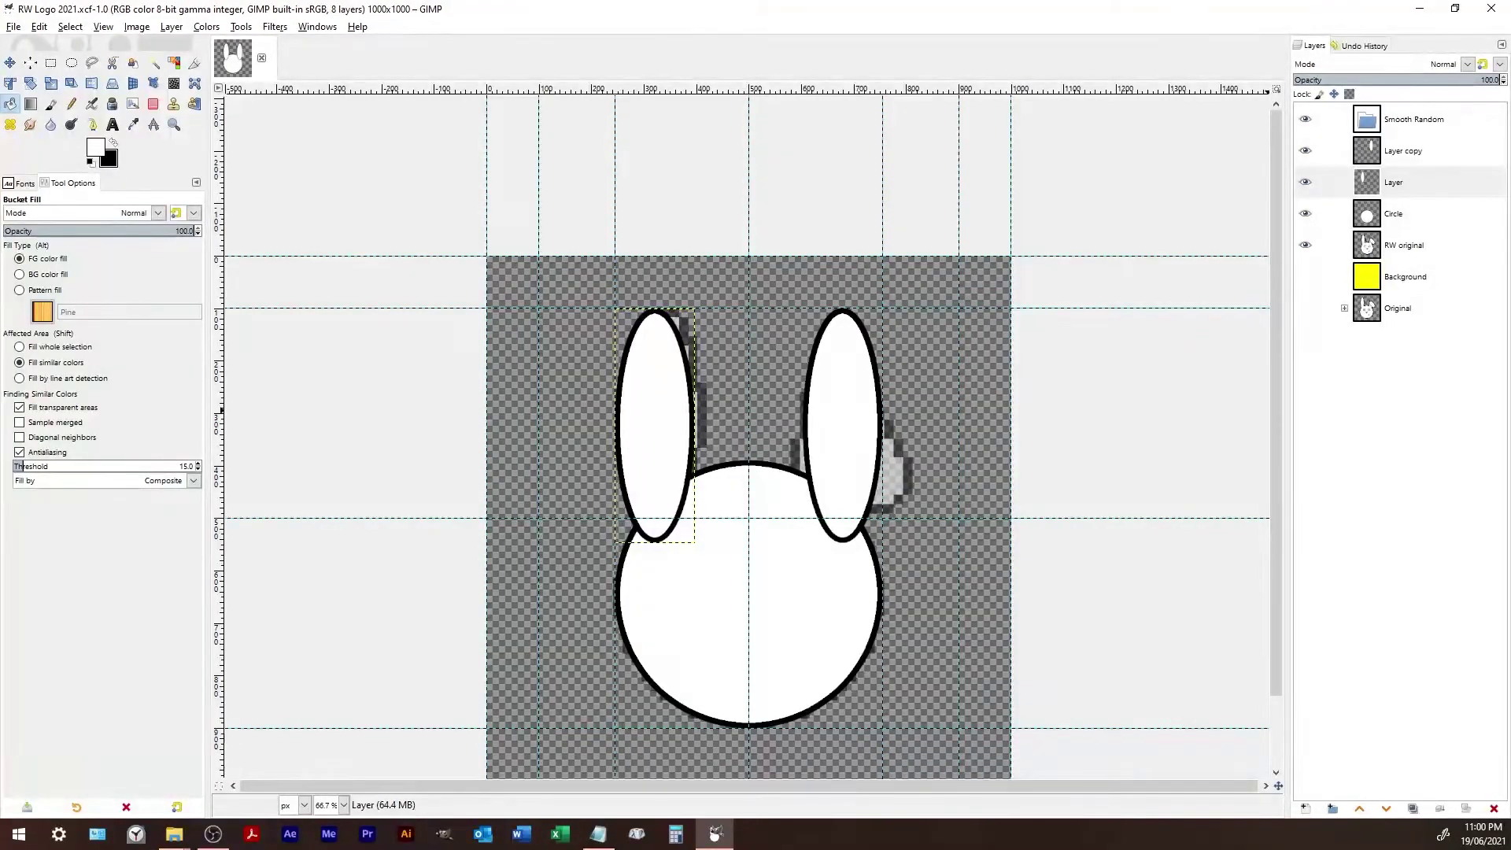
# - Hide the pixel original briefly to examine the filled shapes alone, and show it again
pyautogui.click(1373, 151)
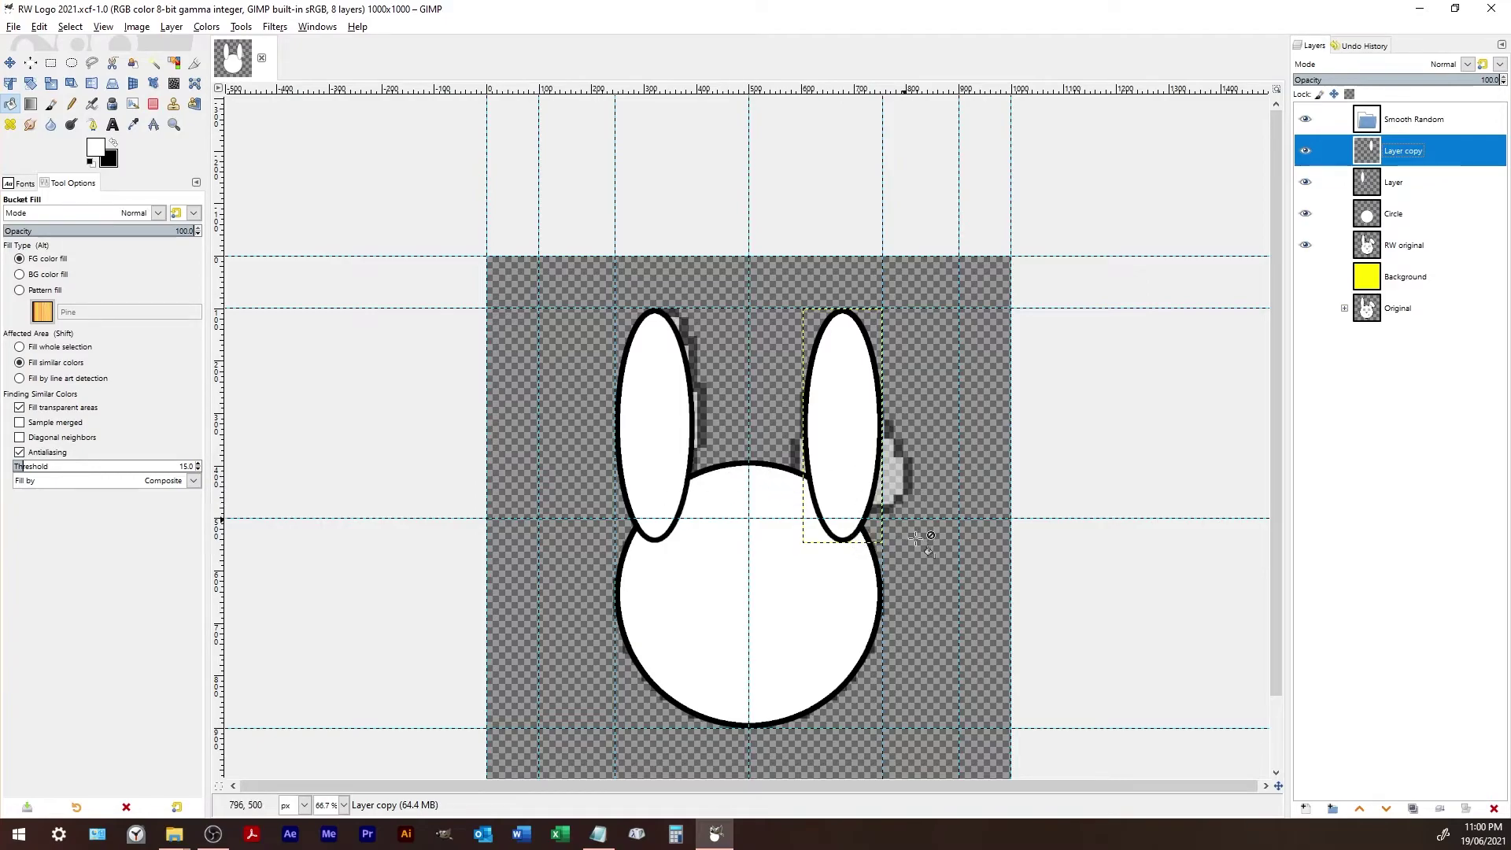
pyautogui.click(1306, 245)
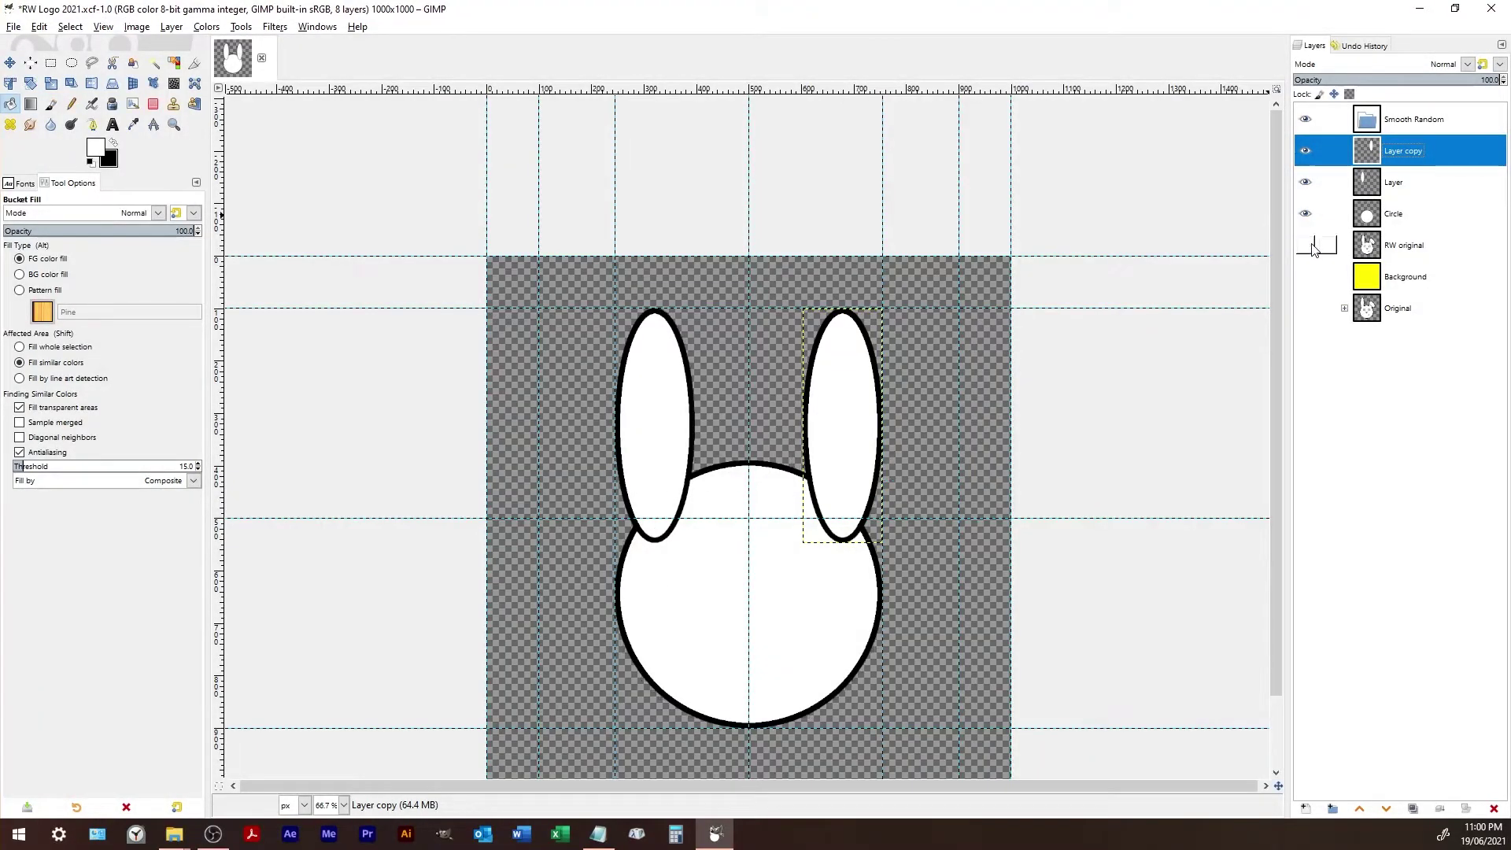
pyautogui.click(1311, 247)
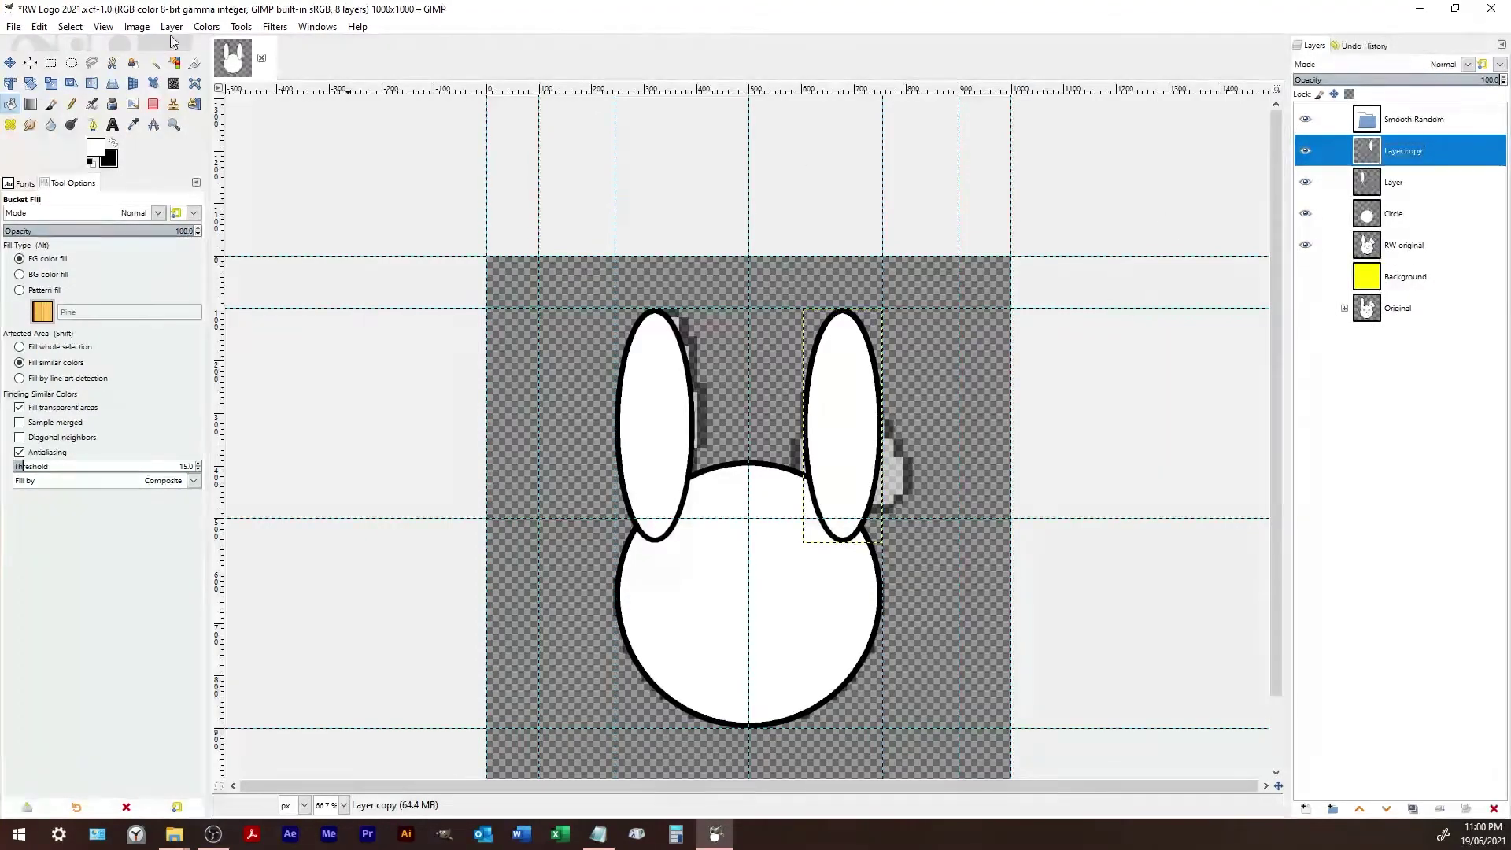
# - Create a layer group above the ear and head layers and name it Parts
pyautogui.click(1405, 175)
pyautogui.click(1409, 146)
pyautogui.click(1332, 808)
pyautogui.doubleClick(1406, 150)
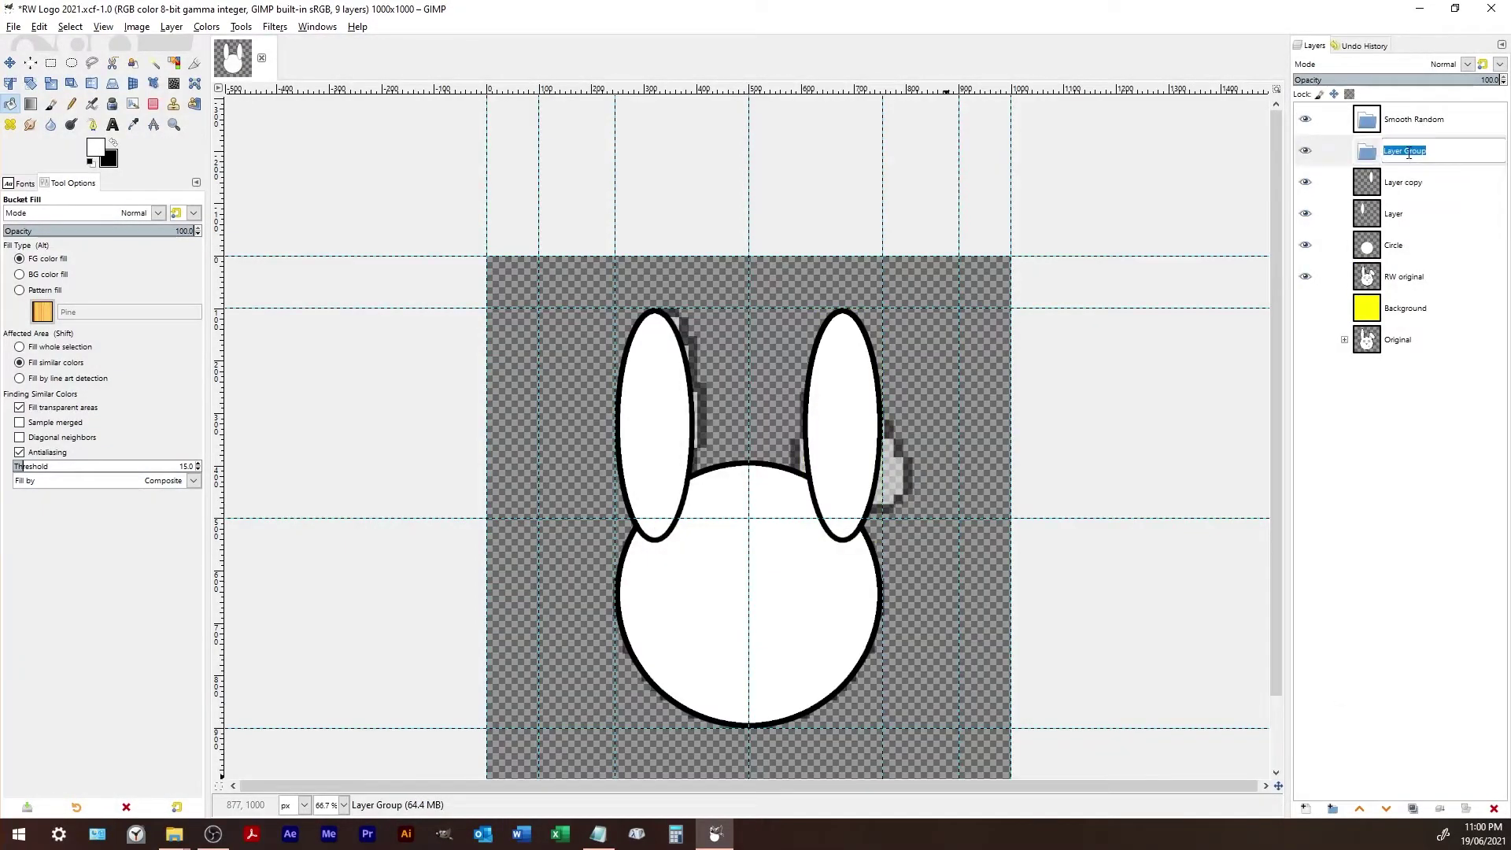
pyautogui.write('Parts')
pyautogui.press('Return')
# - Put both ear layers and the Circle layer into the Parts group and collapse the group
pyautogui.moveTo(1405, 181); pyautogui.dragTo(1389, 154)
pyautogui.moveTo(1398, 224)
pyautogui.mouseDown()
pyautogui.moveTo(1397, 195)
pyautogui.moveTo(1440, 240)
pyautogui.moveTo(1408, 227)
pyautogui.mouseUp()
pyautogui.click(1425, 154)
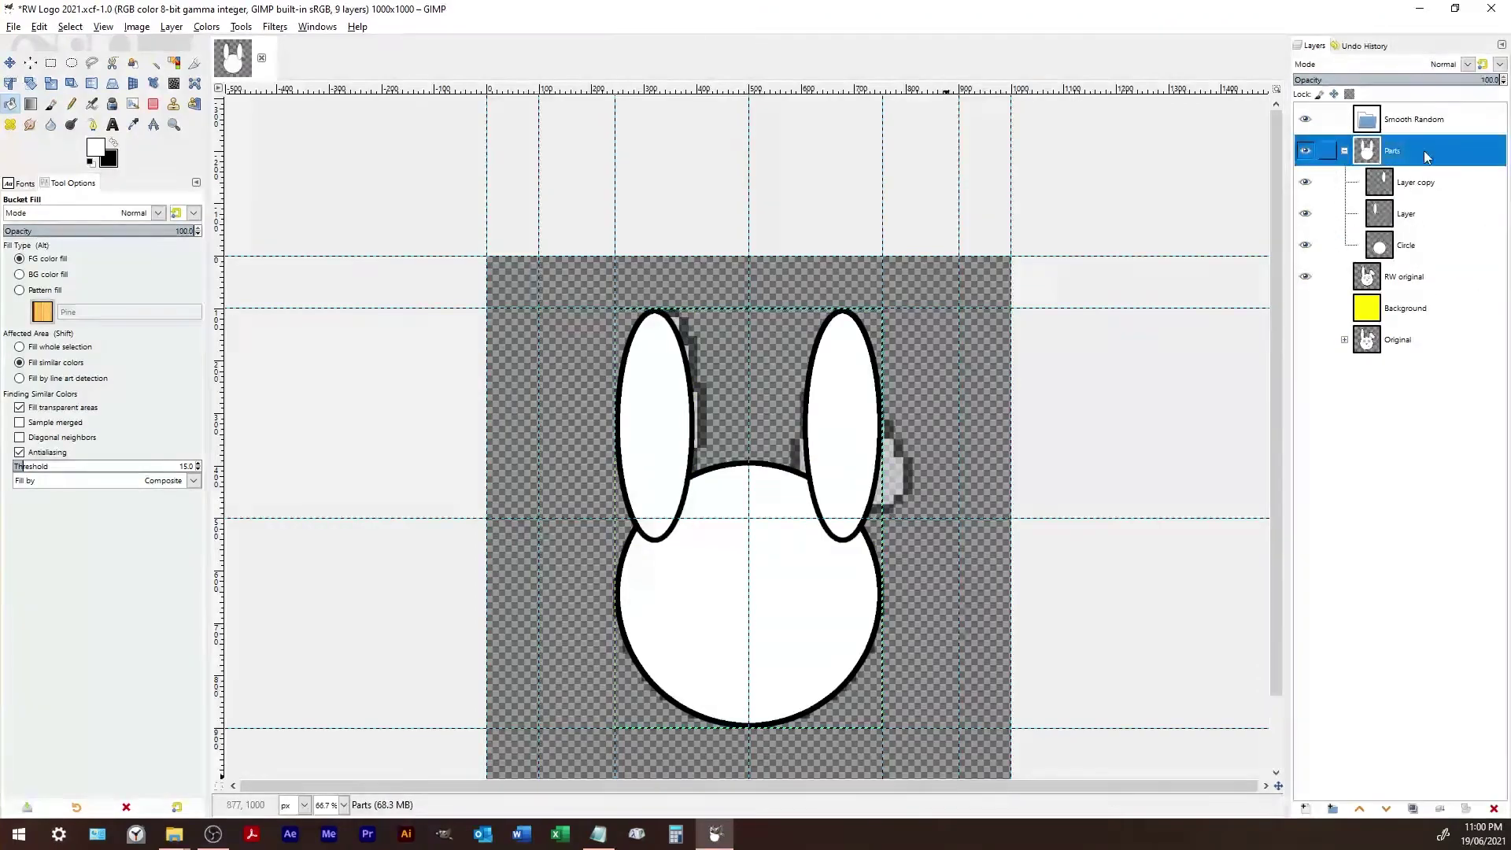
pyautogui.click(1345, 152)
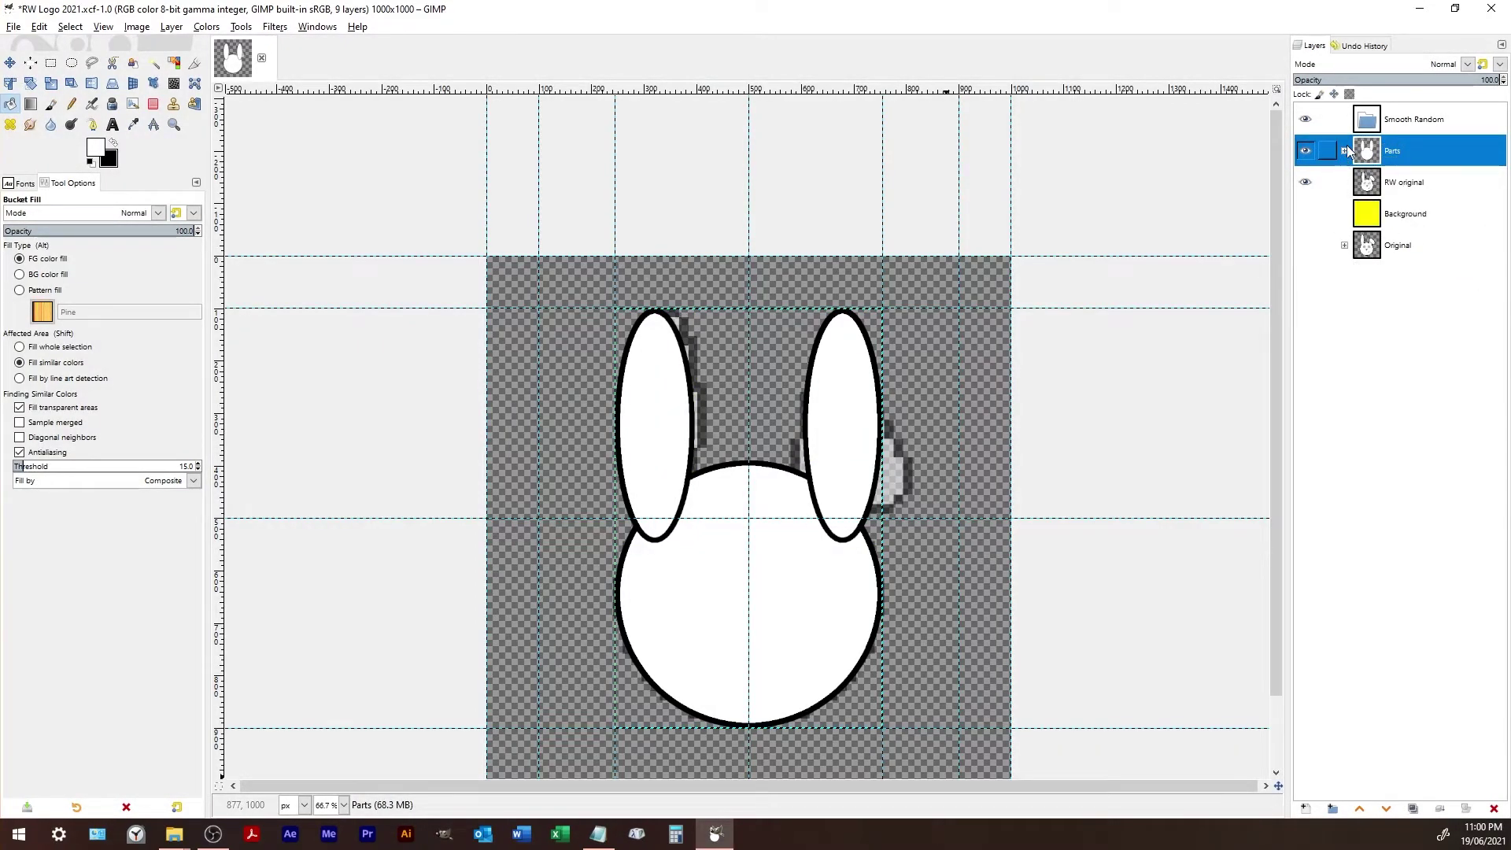
# - Try moving the whole Parts group as one object
pyautogui.click(10, 63)
pyautogui.moveTo(708, 513)
pyautogui.mouseDown()
pyautogui.moveTo(590, 530)
pyautogui.moveTo(769, 499)
pyautogui.moveTo(710, 513)
pyautogui.mouseUp()
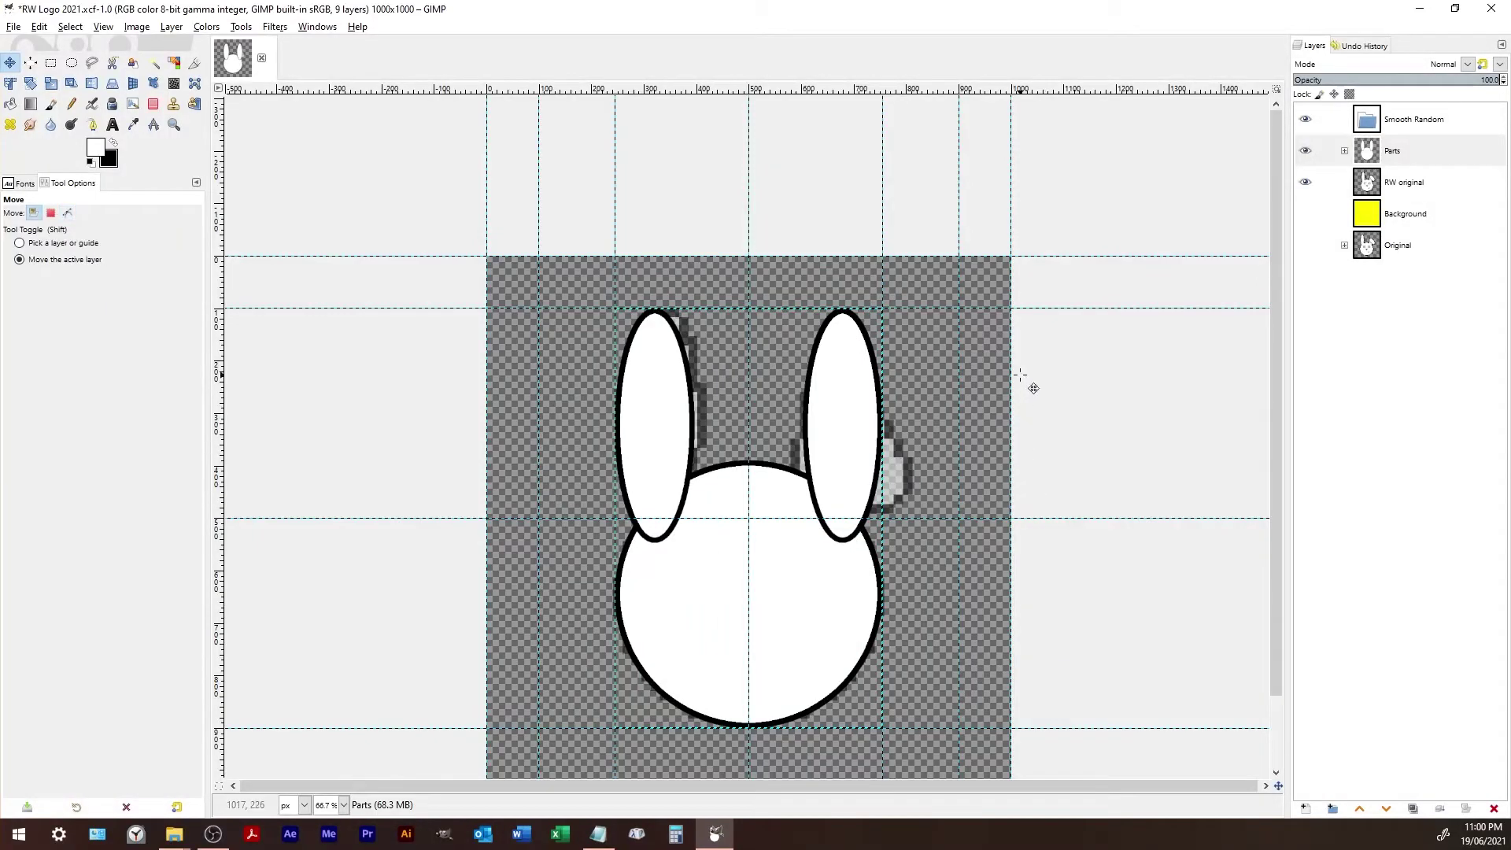
pyautogui.click(1394, 138)
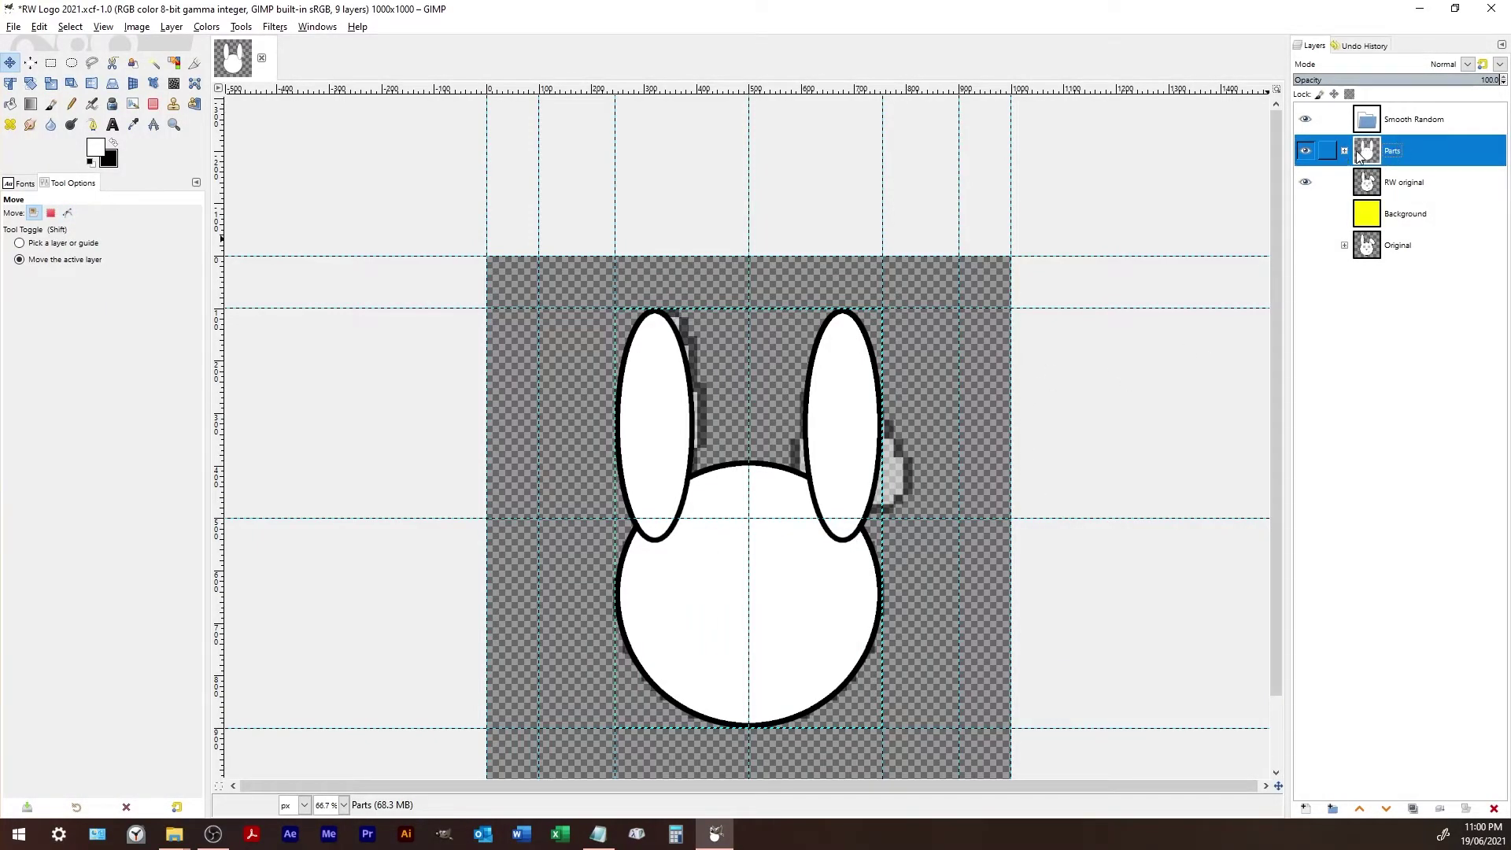
# - Hide the RW original layer and select the transparent area around the rabbit shape by colour
pyautogui.rightClick(1411, 164)
pyautogui.click(154, 63)
pyautogui.click(175, 63)
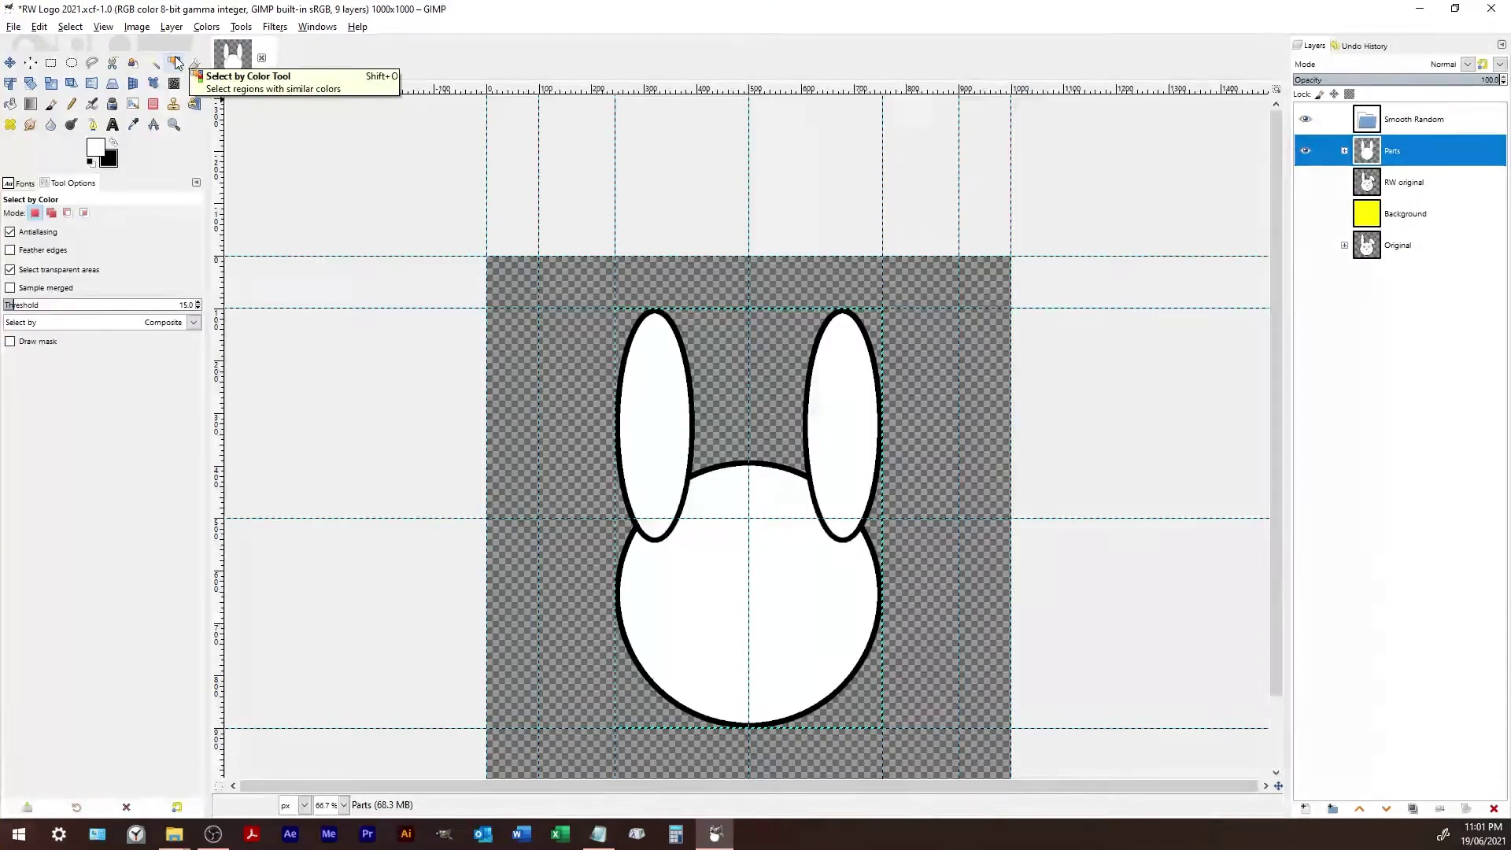
pyautogui.click(701, 361)
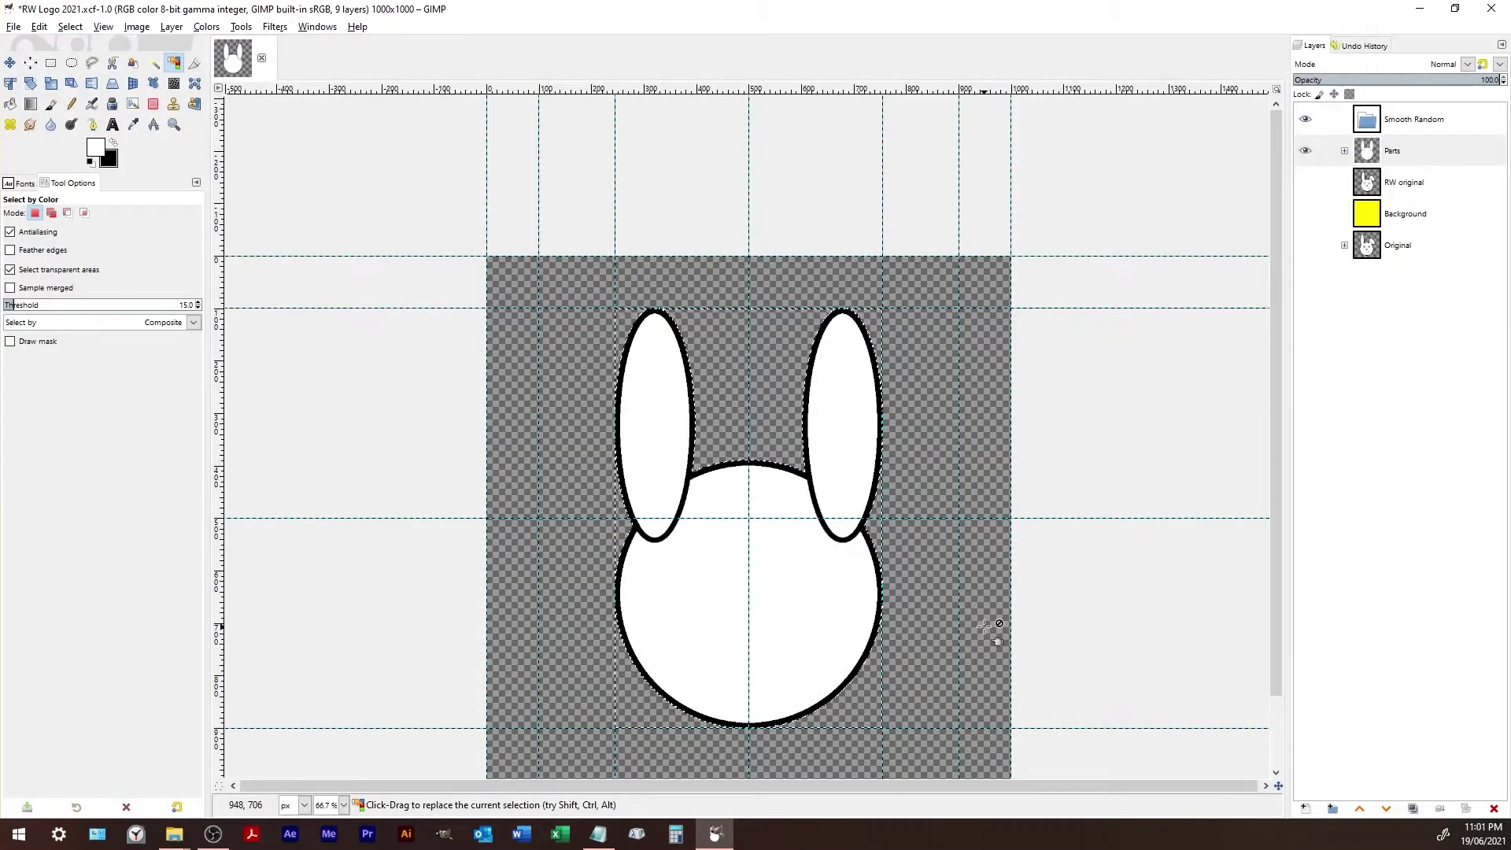
pyautogui.press('ctrl')
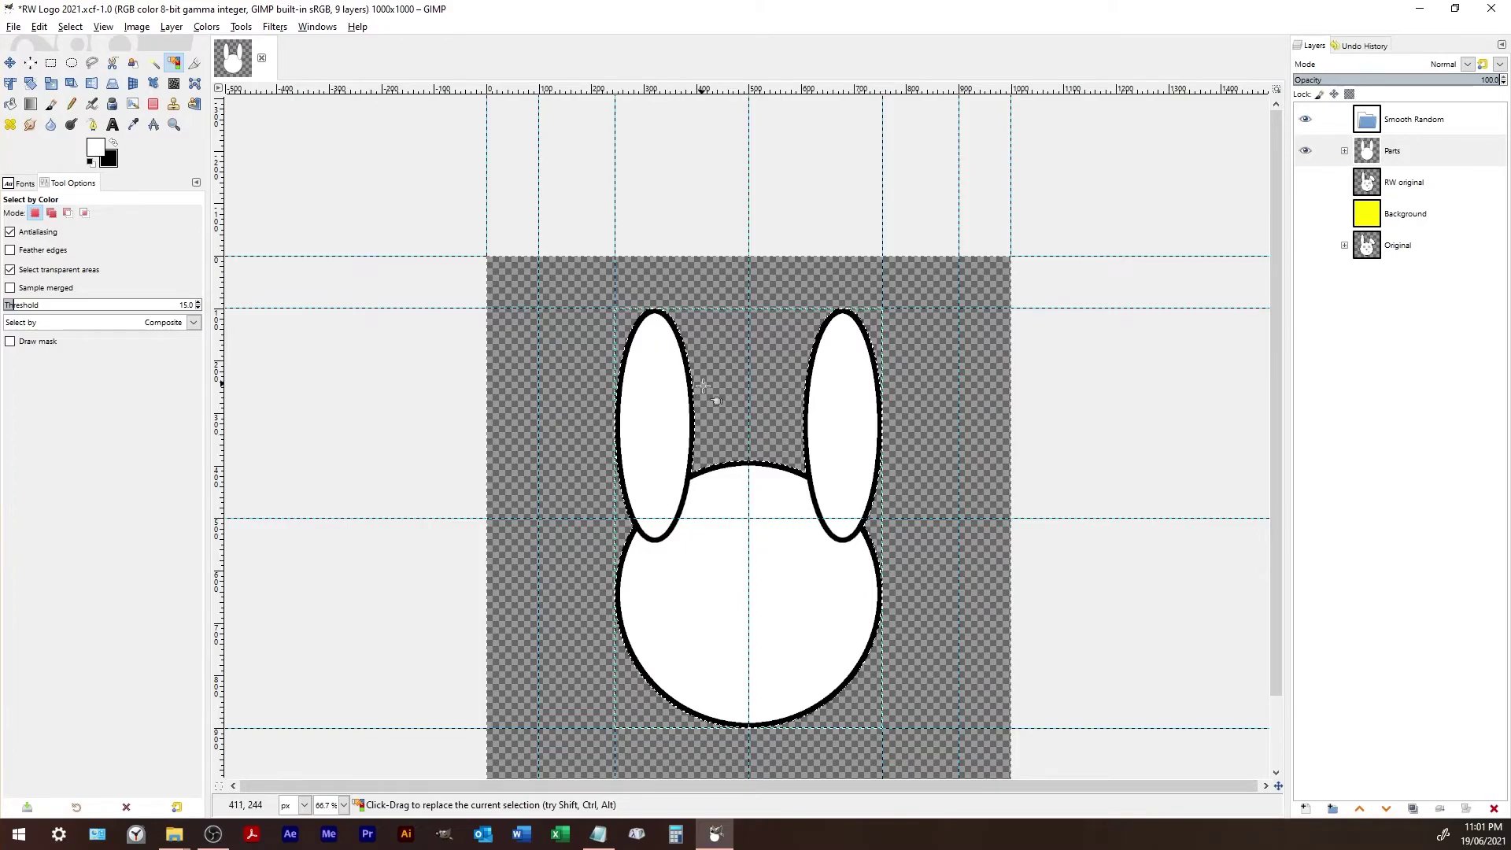
# - Add a transparent 1000 × 1000 px layer and place it above the Parts group, outside it
pyautogui.click(1305, 809)
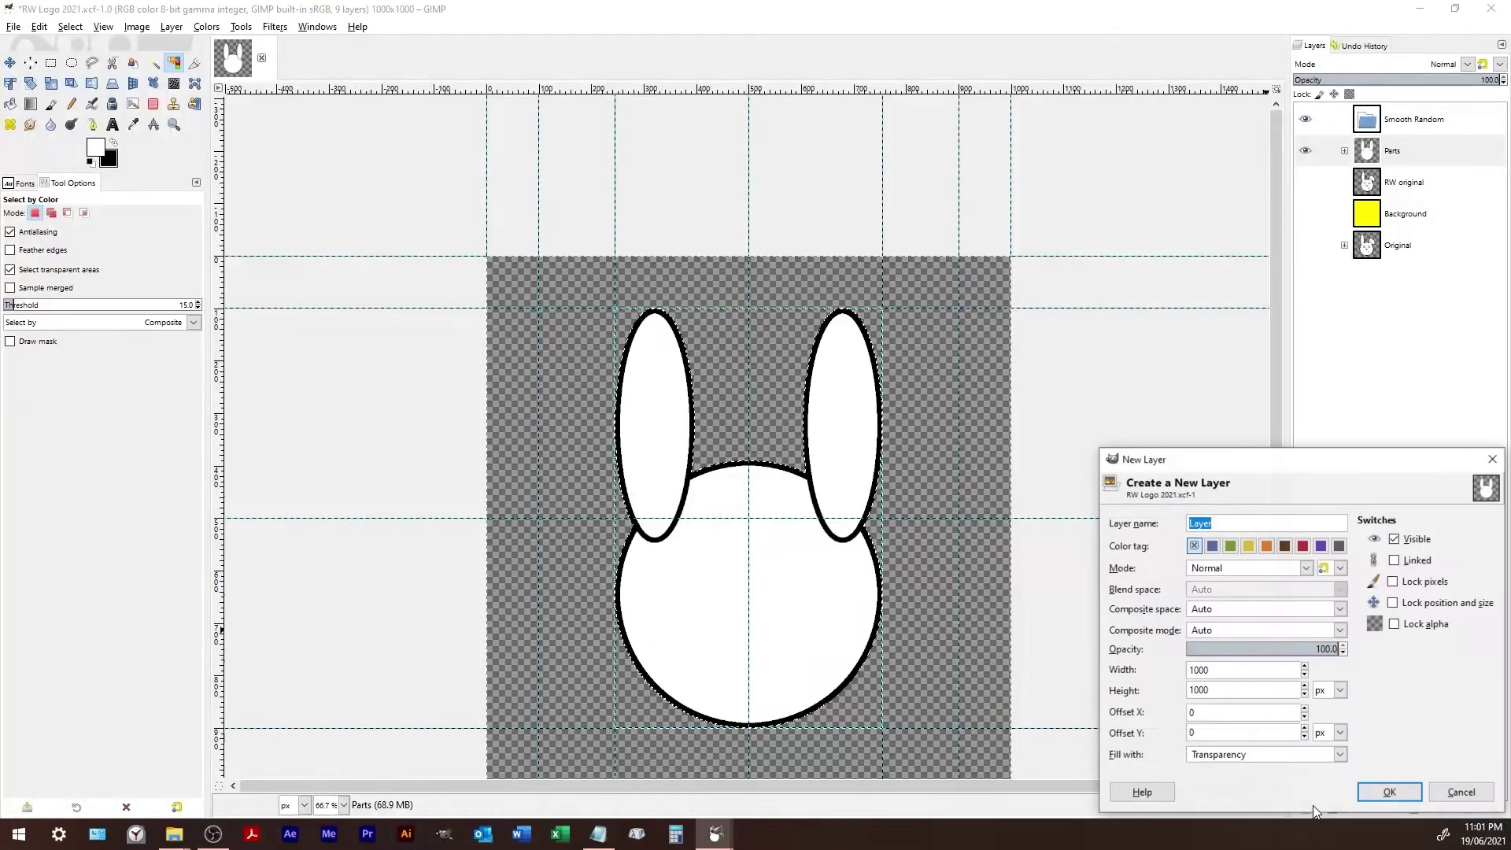
pyautogui.click(1397, 793)
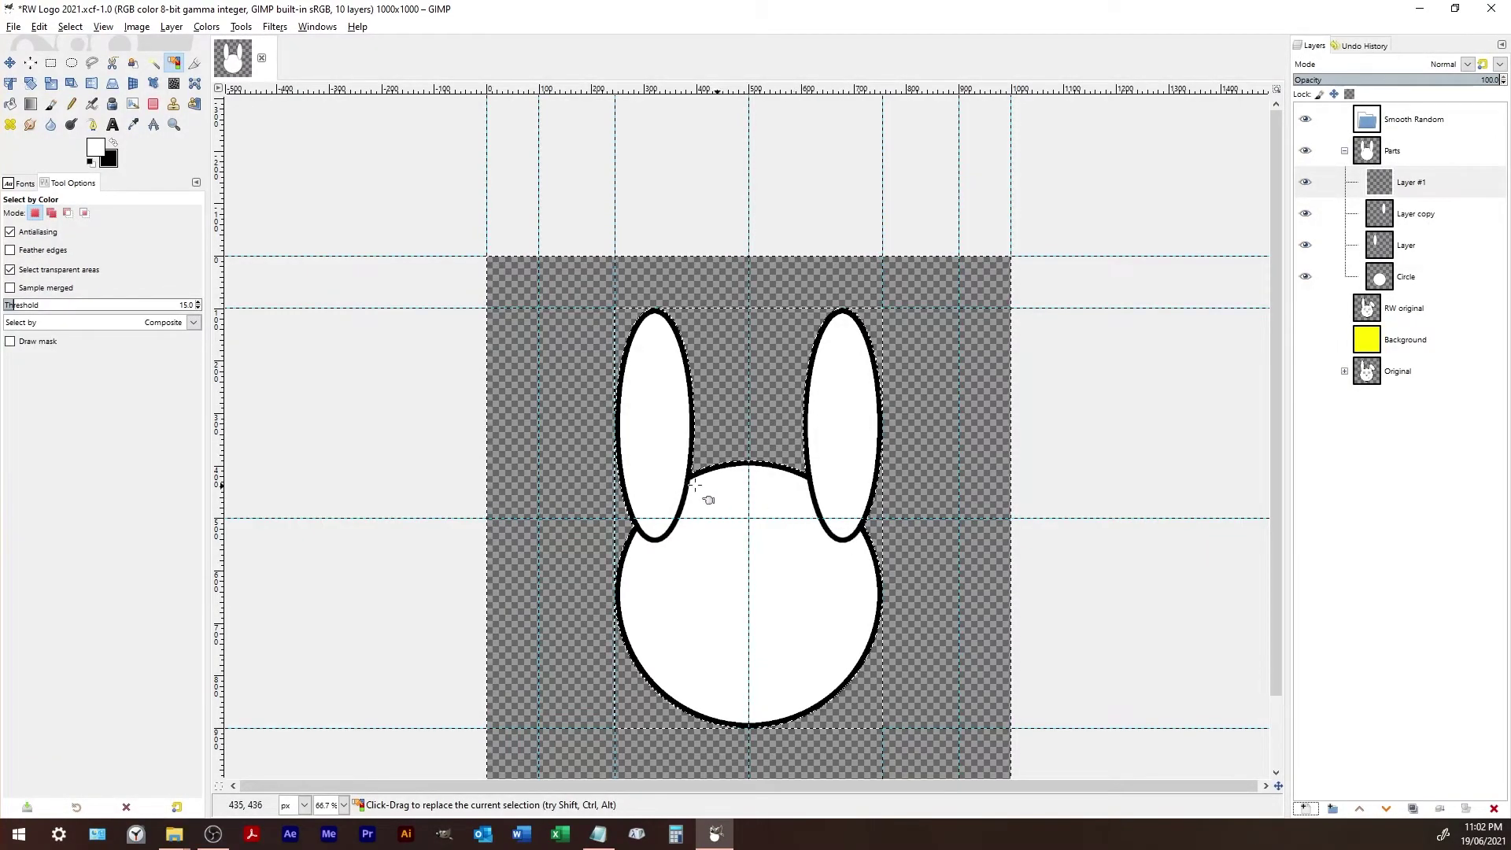
pyautogui.moveTo(1416, 184); pyautogui.dragTo(1416, 138)
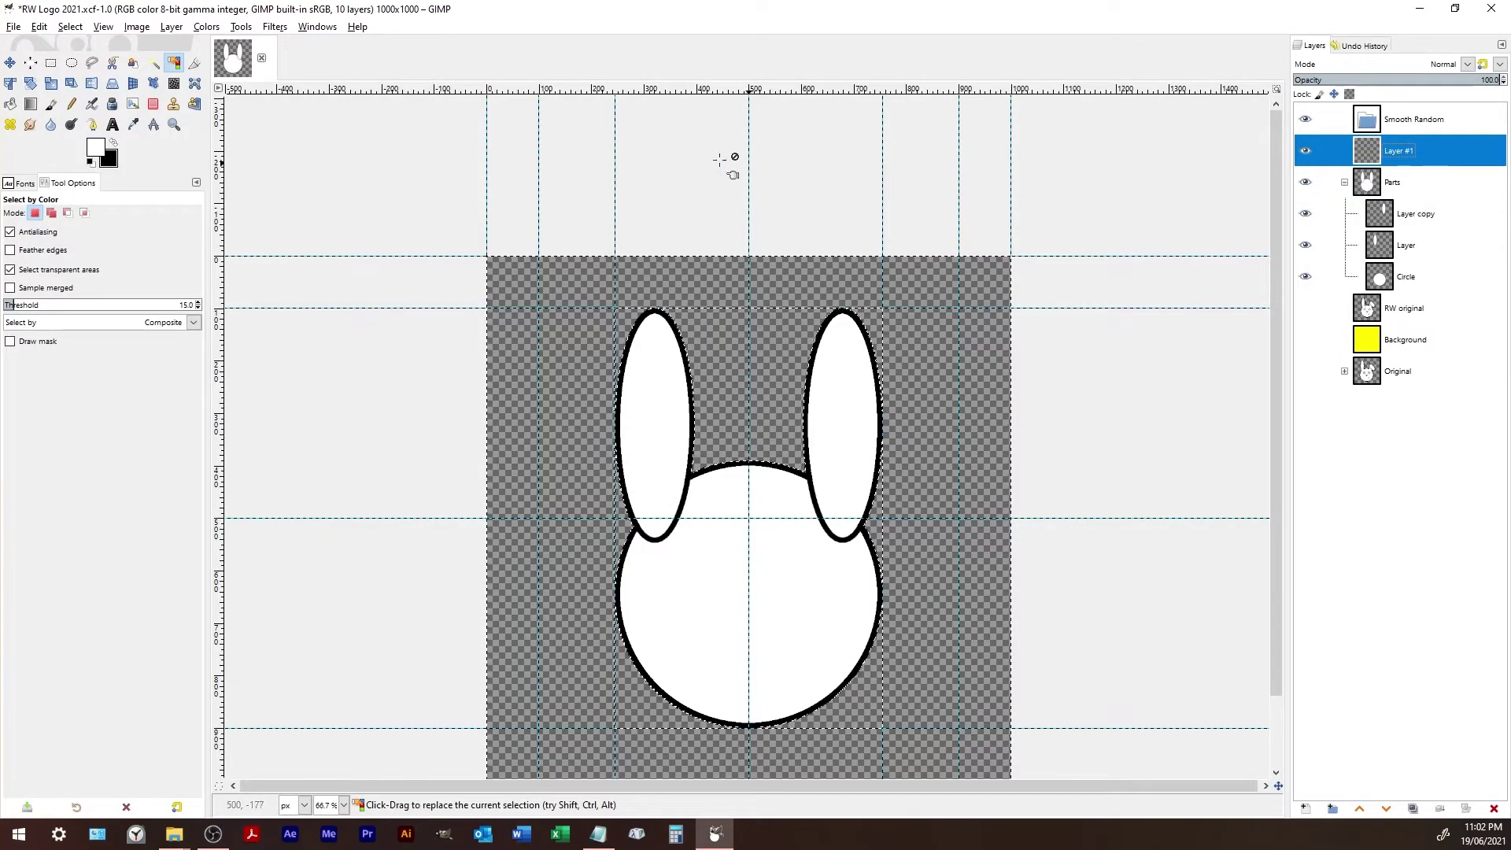
# - Shrink the selection so that its edge runs within the rabbit's black outline
pyautogui.click(70, 26)
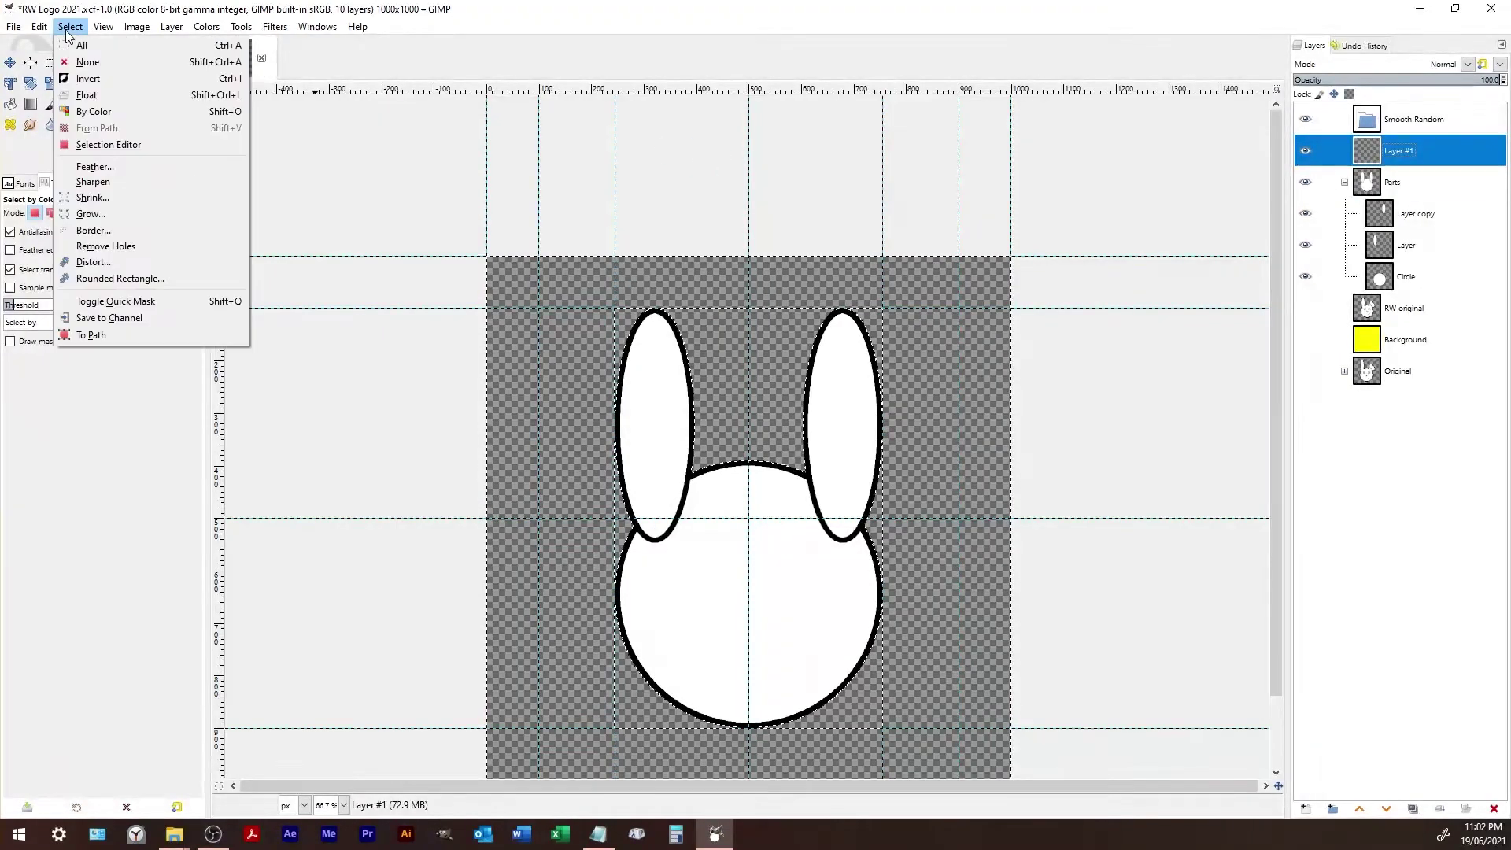
pyautogui.click(109, 193)
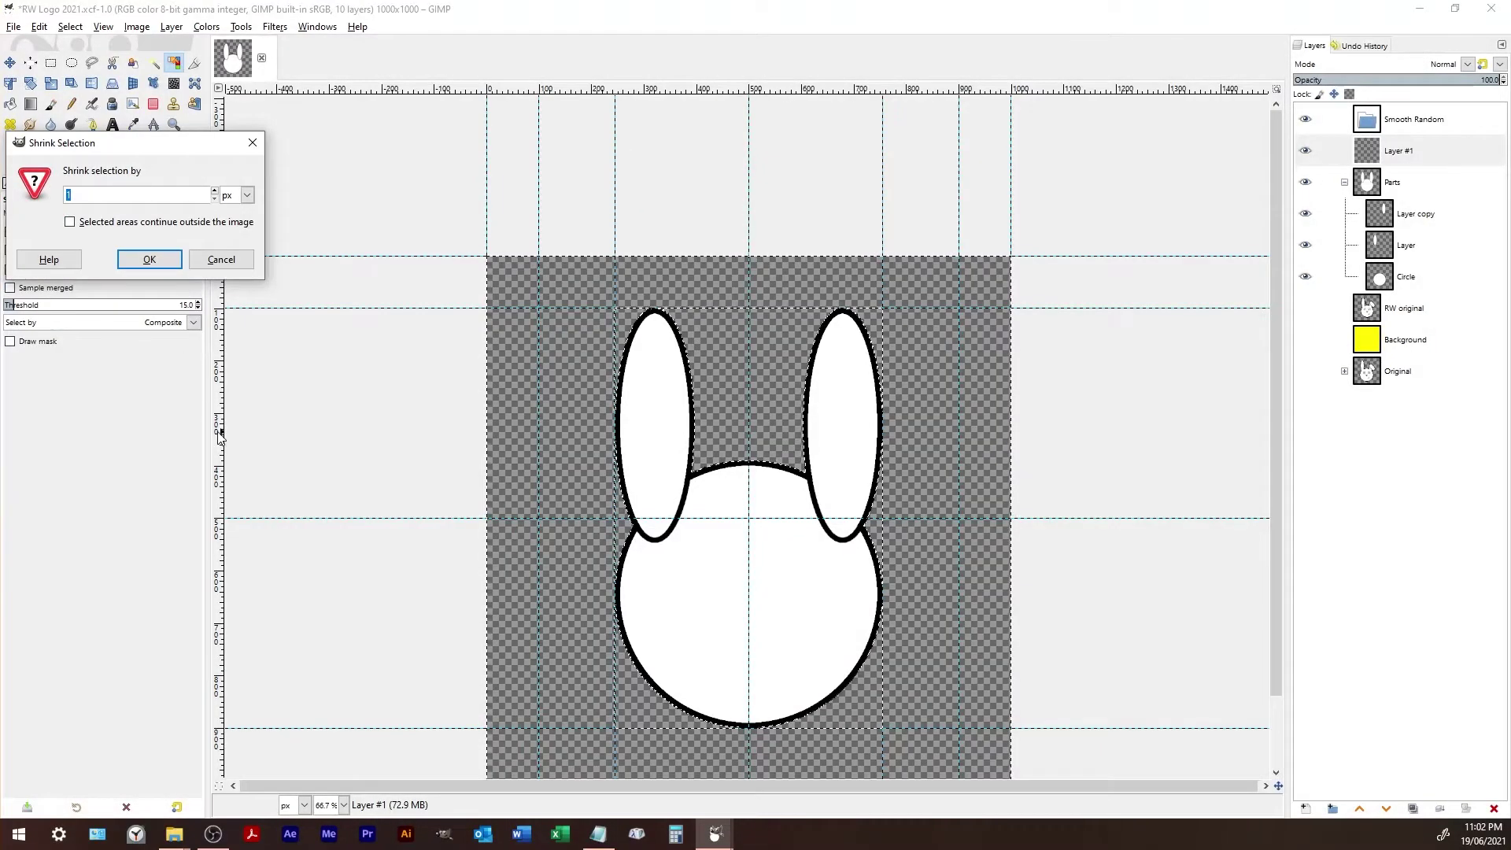
pyautogui.click(148, 259)
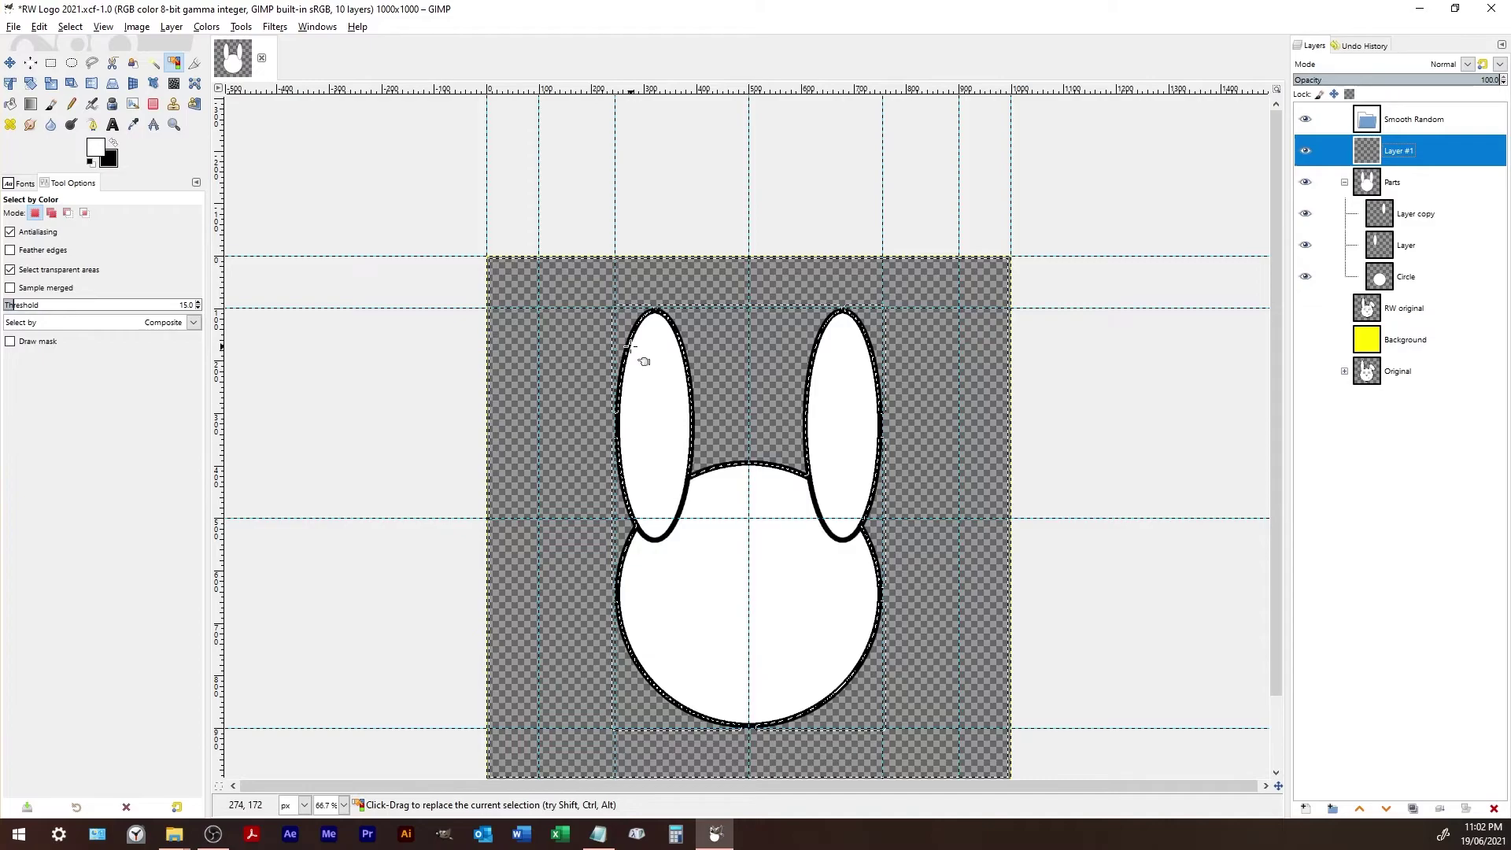
# - Stroke the shrunken selection with a 10 px solid white line on the new transparent layer
pyautogui.click(62, 33)
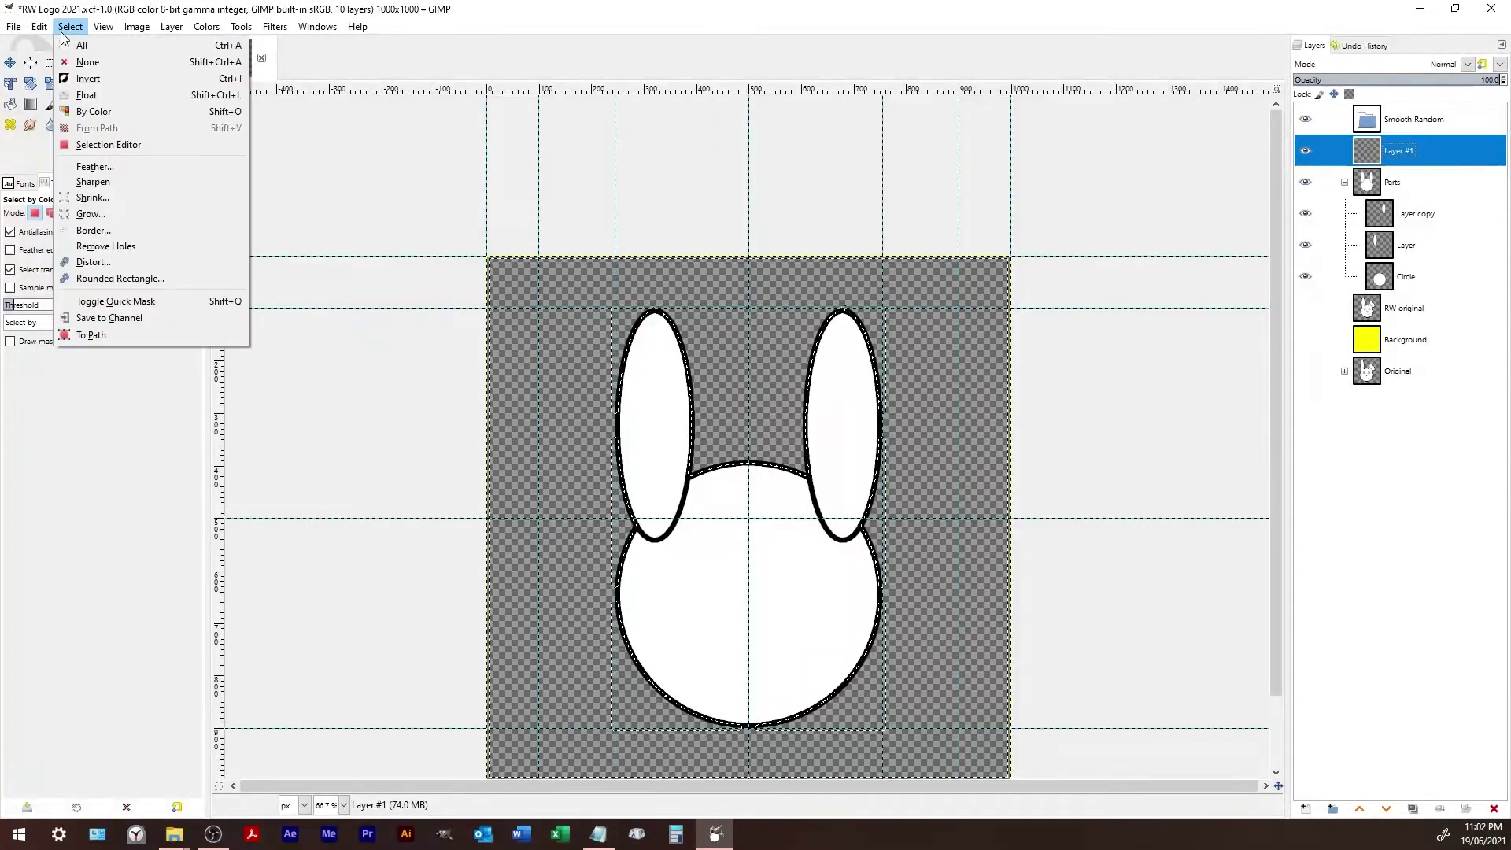
pyautogui.moveTo(39, 27)
pyautogui.click(50, 351)
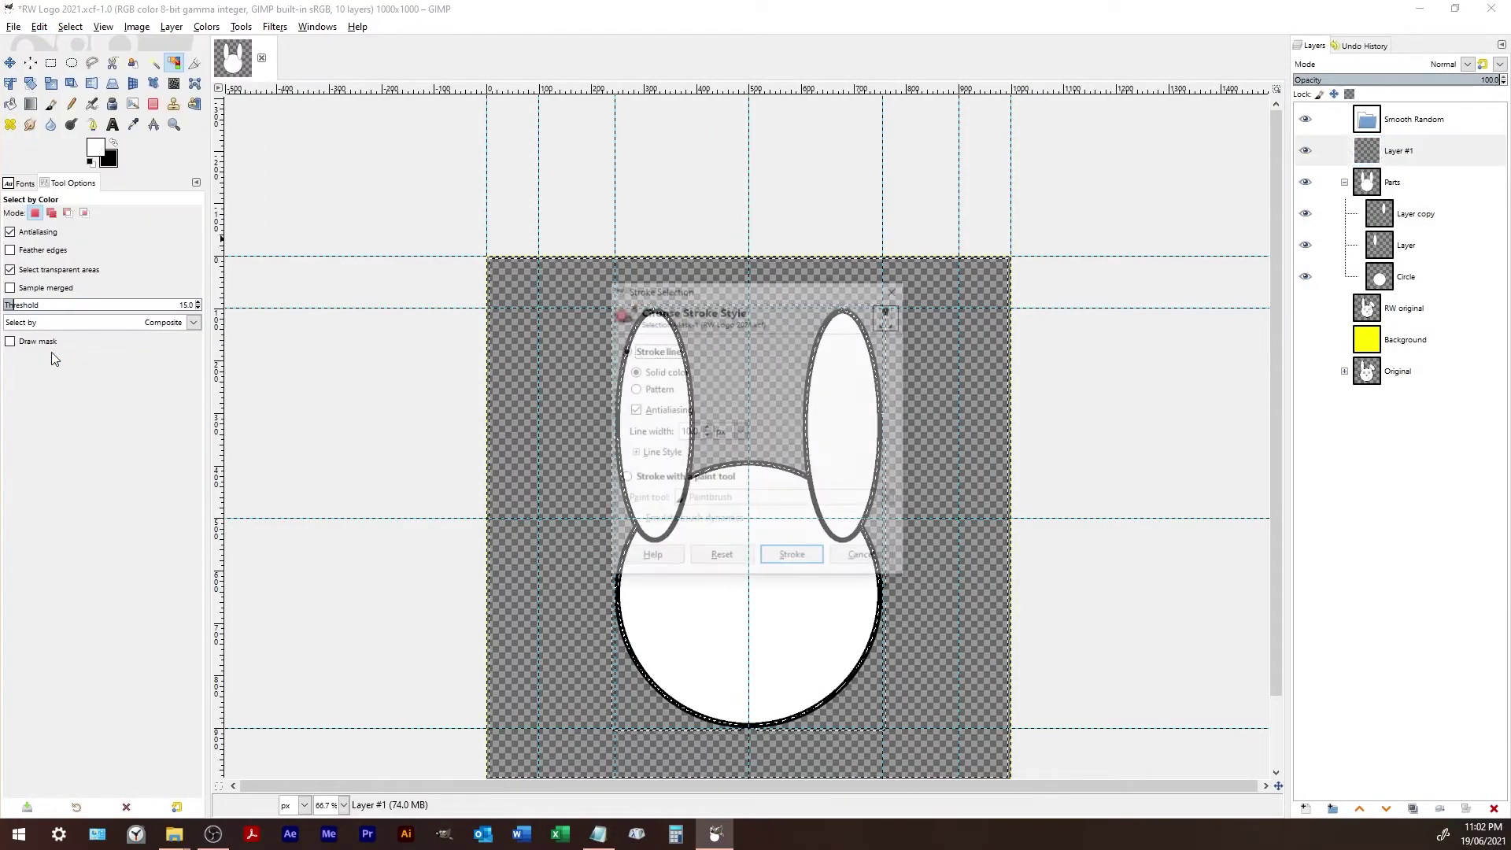
pyautogui.click(794, 558)
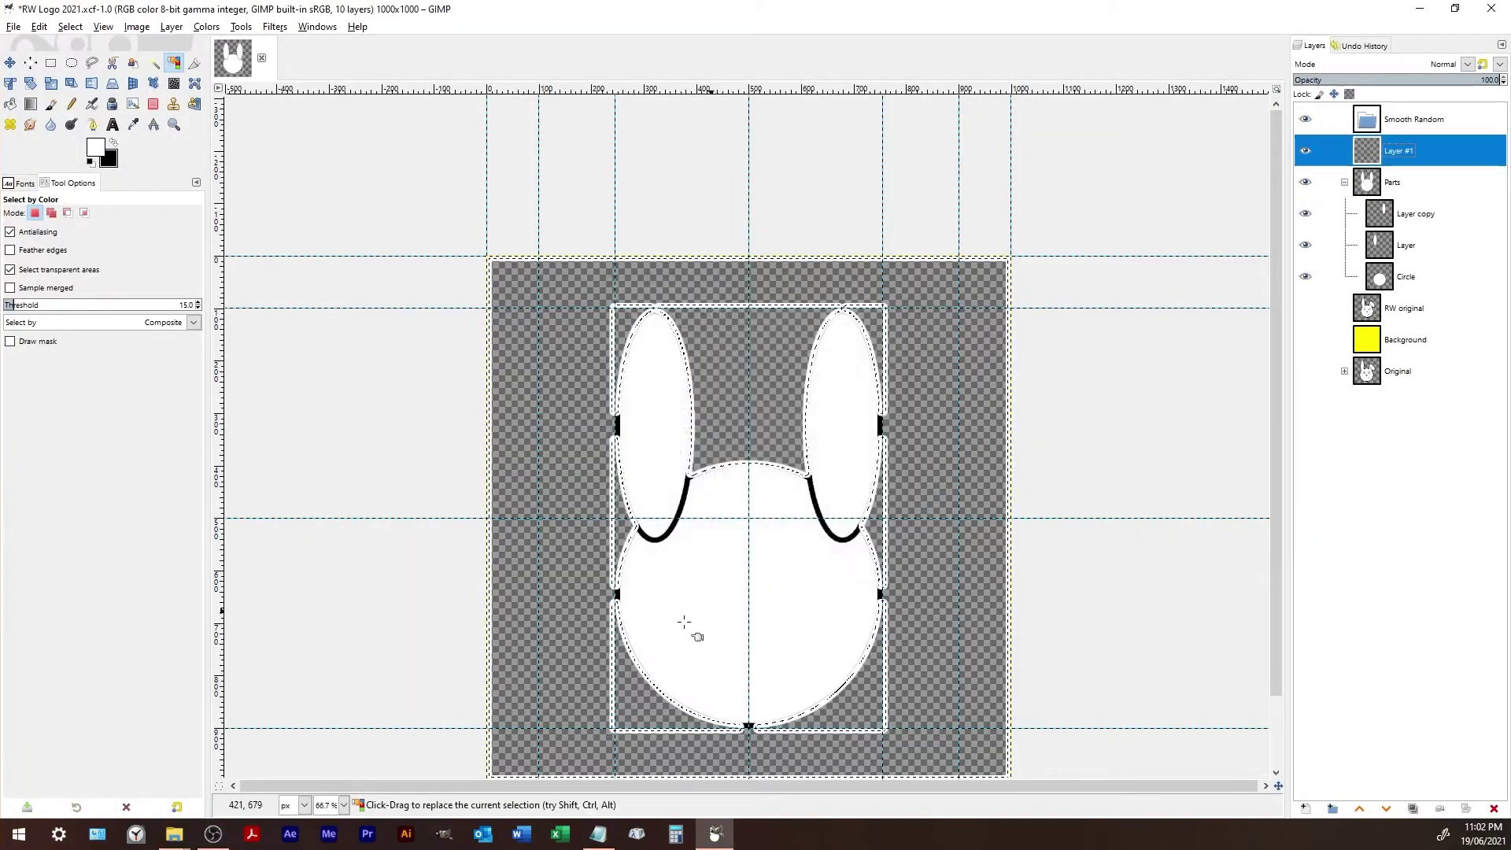
# - Hide the Parts group and clear the selection to inspect the stroked outline on its own
pyautogui.click(1305, 183)
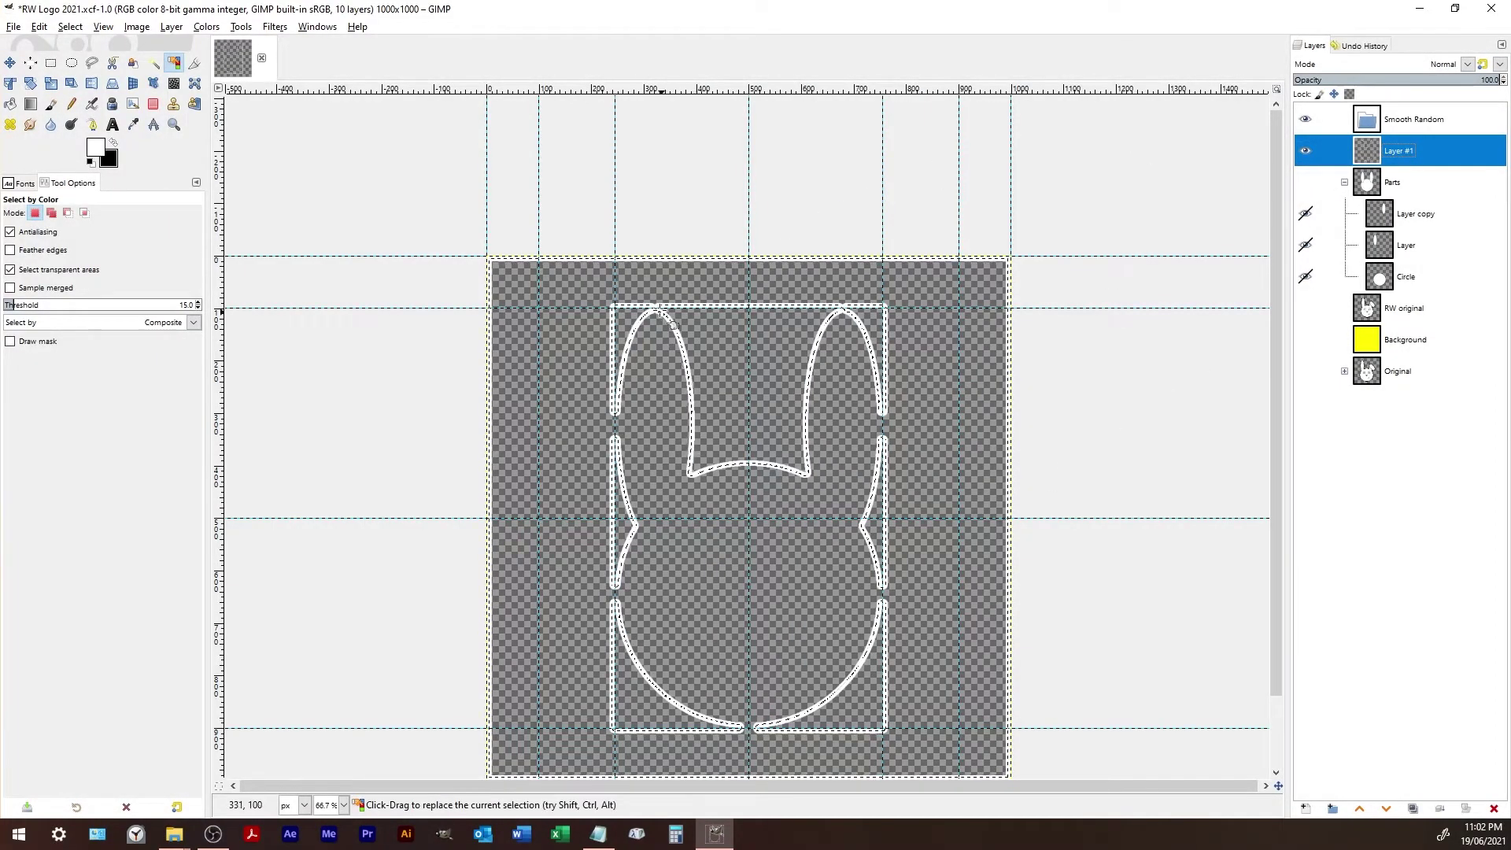
pyautogui.hotkey('ctrl', 'shift', 'a')
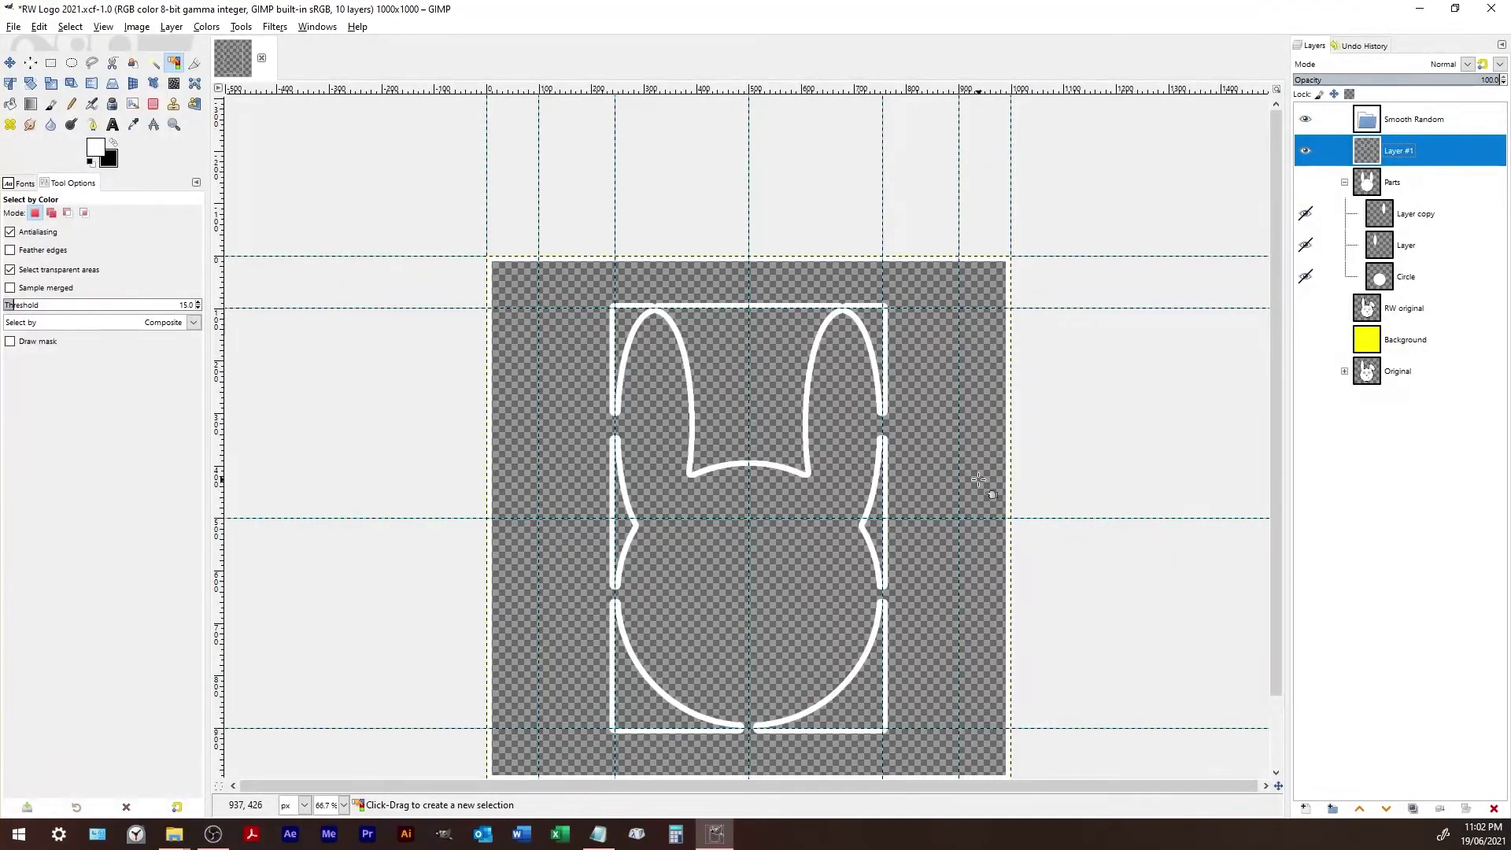
pyautogui.scroll(6, 611, 422)
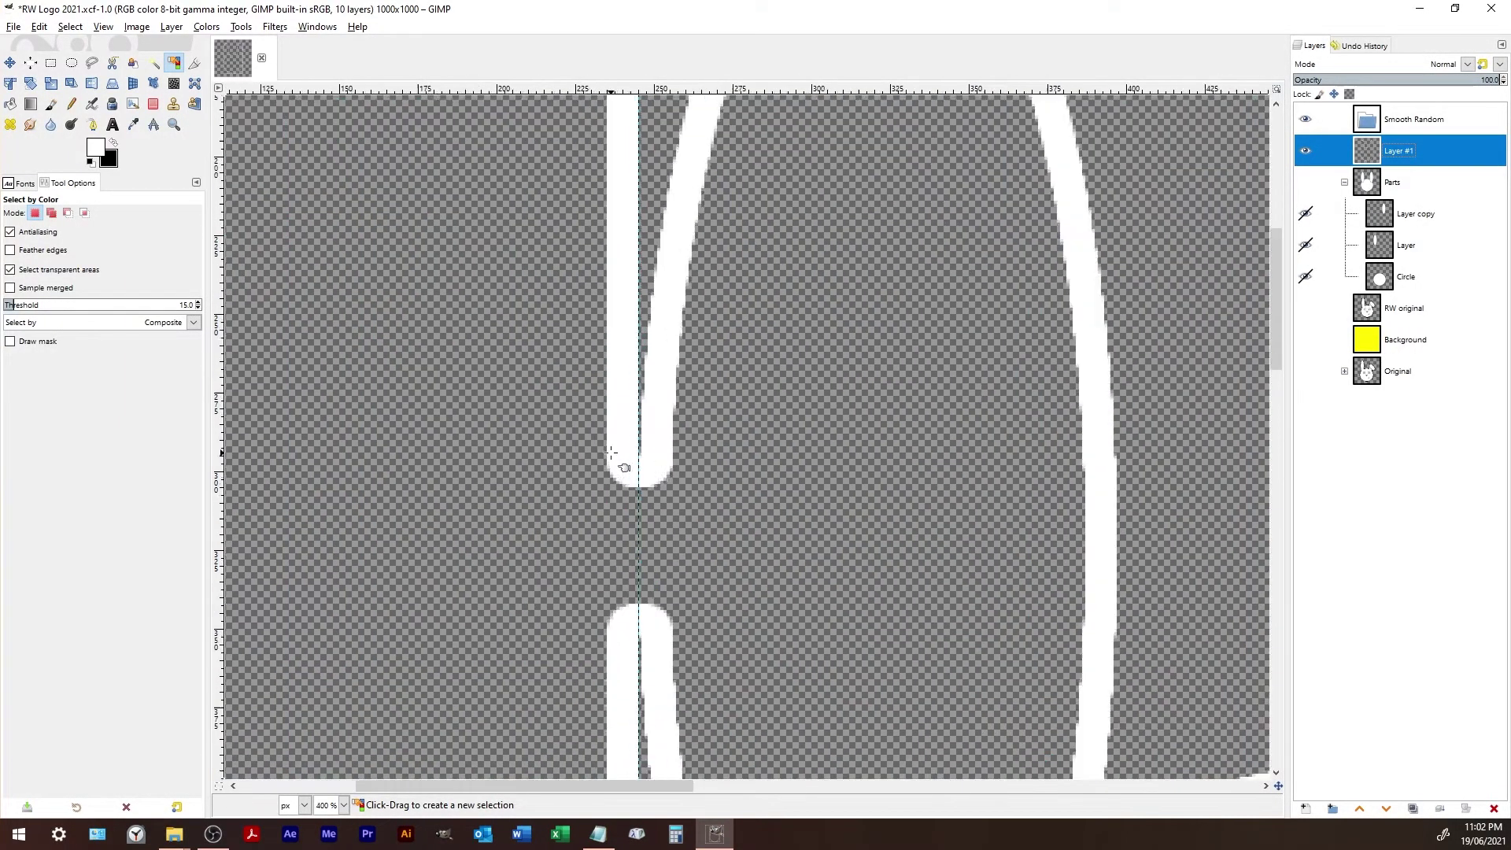
pyautogui.scroll(-6, 664, 500)
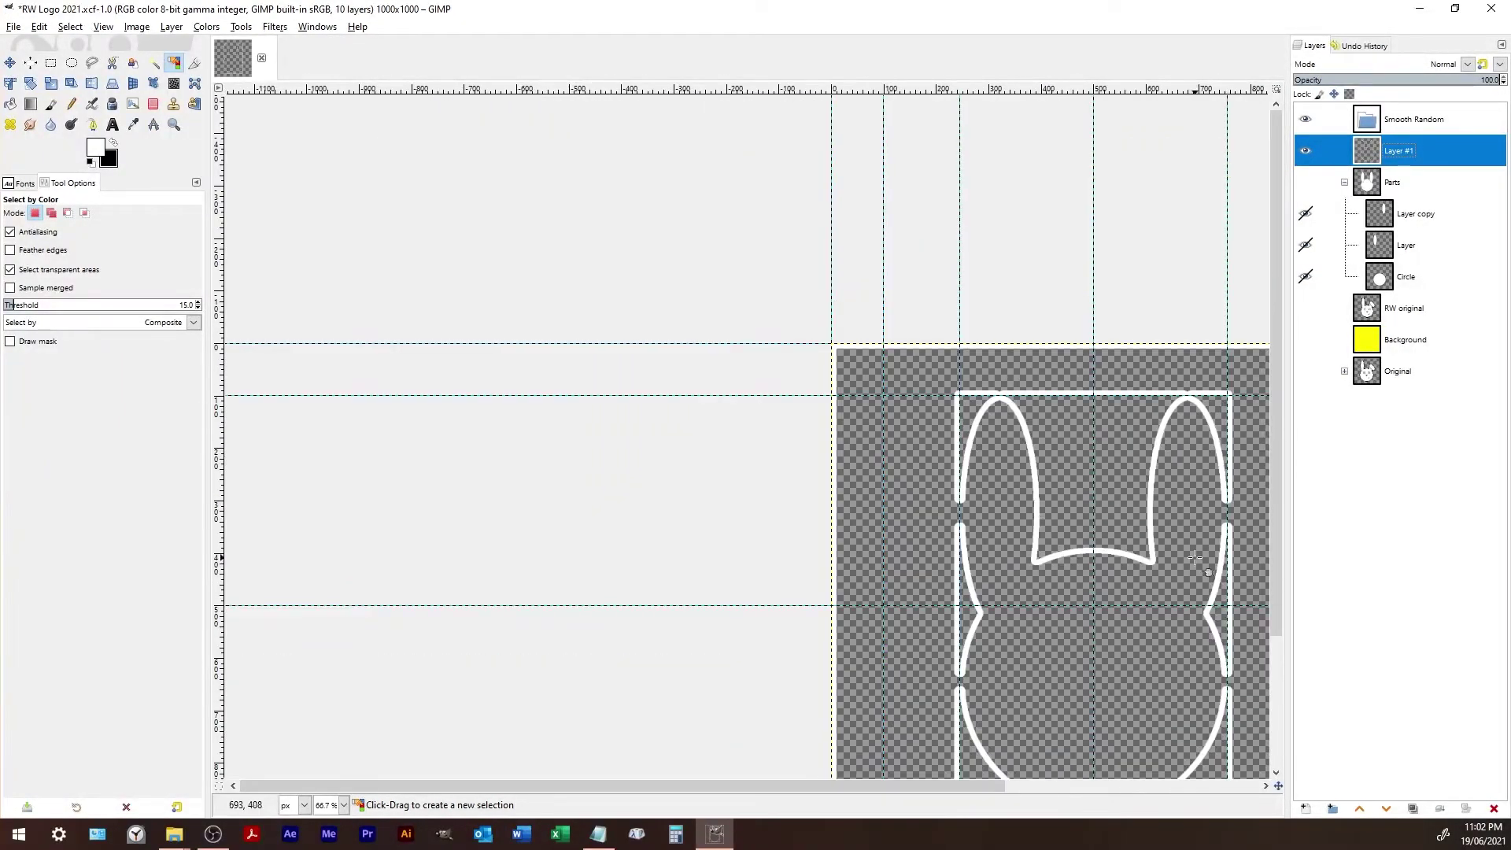
# - Undo the white stroke, the selection around the rabbit and the added transparent layer
pyautogui.scroll(3, 866, 433)
pyautogui.hotkey('ctrl', 'z')
pyautogui.hotkey('ctrl', 'z')
pyautogui.hotkey('ctrl', 'z')
pyautogui.scroll(-2, 867, 434)
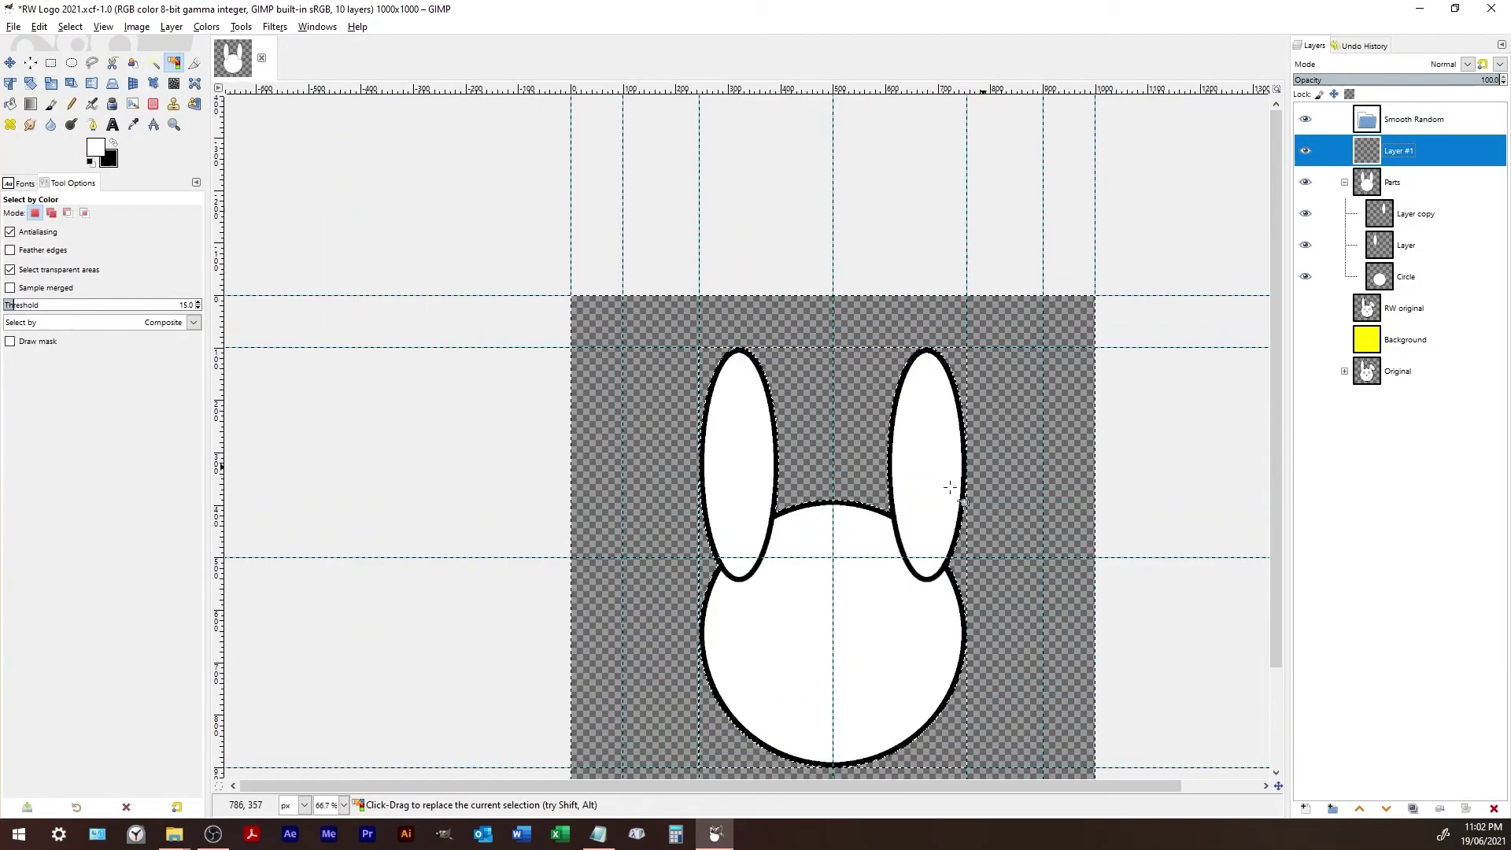
pyautogui.hotkey('ctrl', 'z')
pyautogui.hotkey('ctrl', 'z')
pyautogui.hotkey('ctrl', 'z')
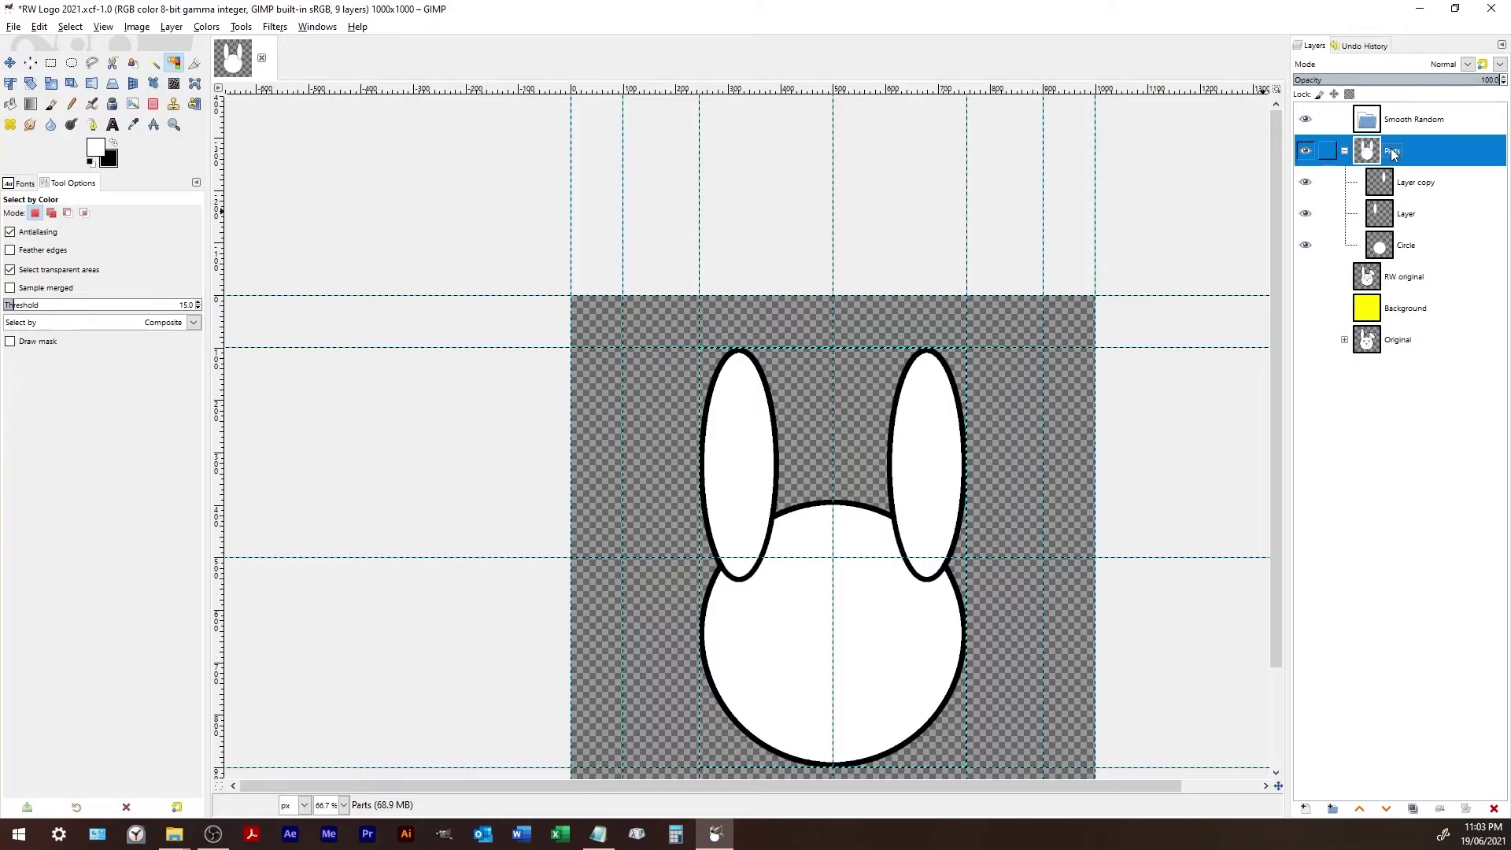
# - Create a new layer from the visible image and place it above the Parts group, outside it
pyautogui.click(1345, 150)
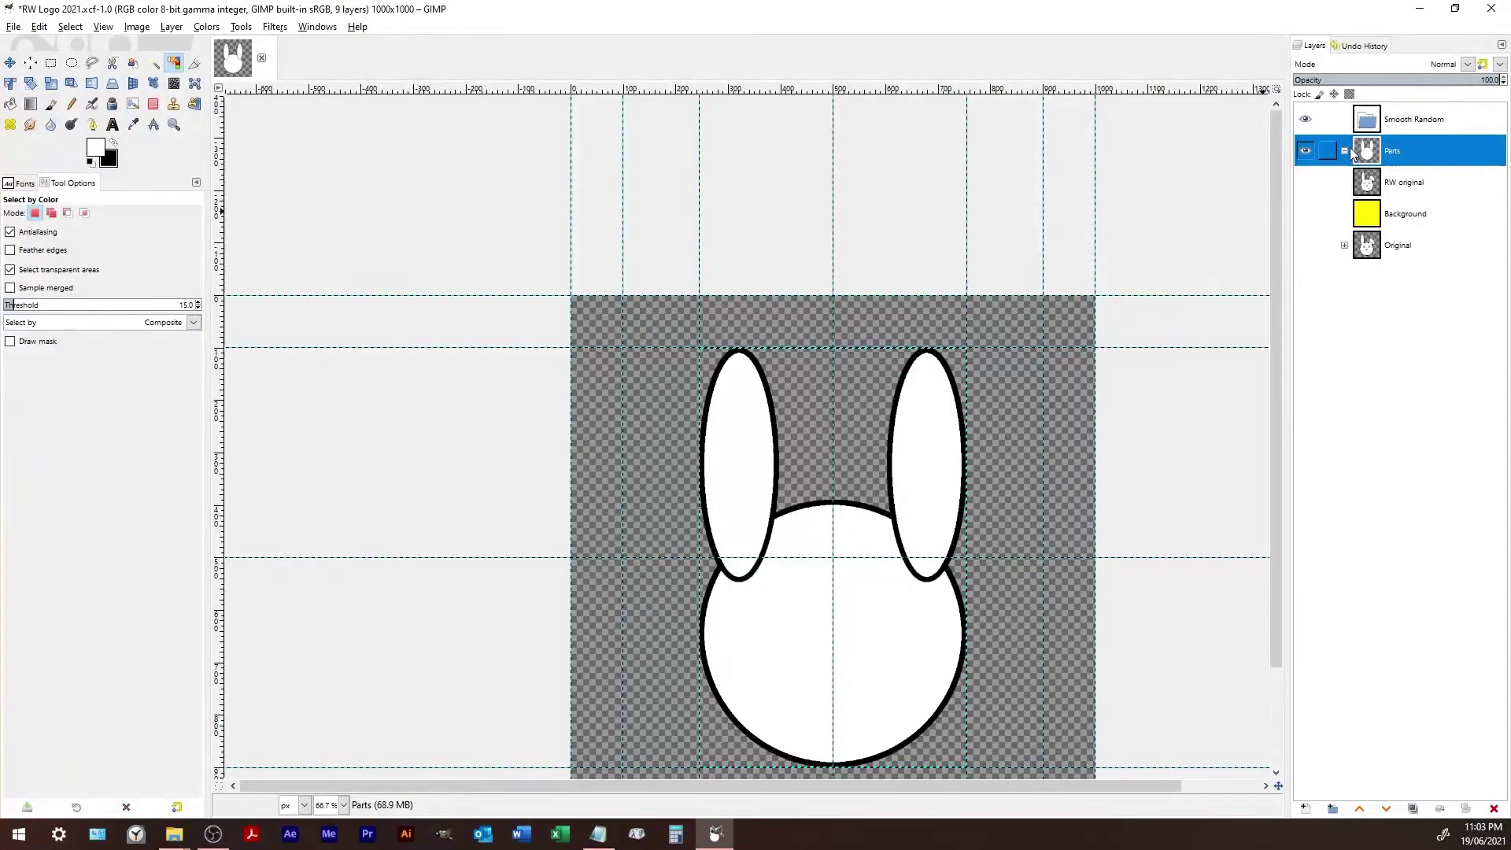
pyautogui.rightClick(1344, 288)
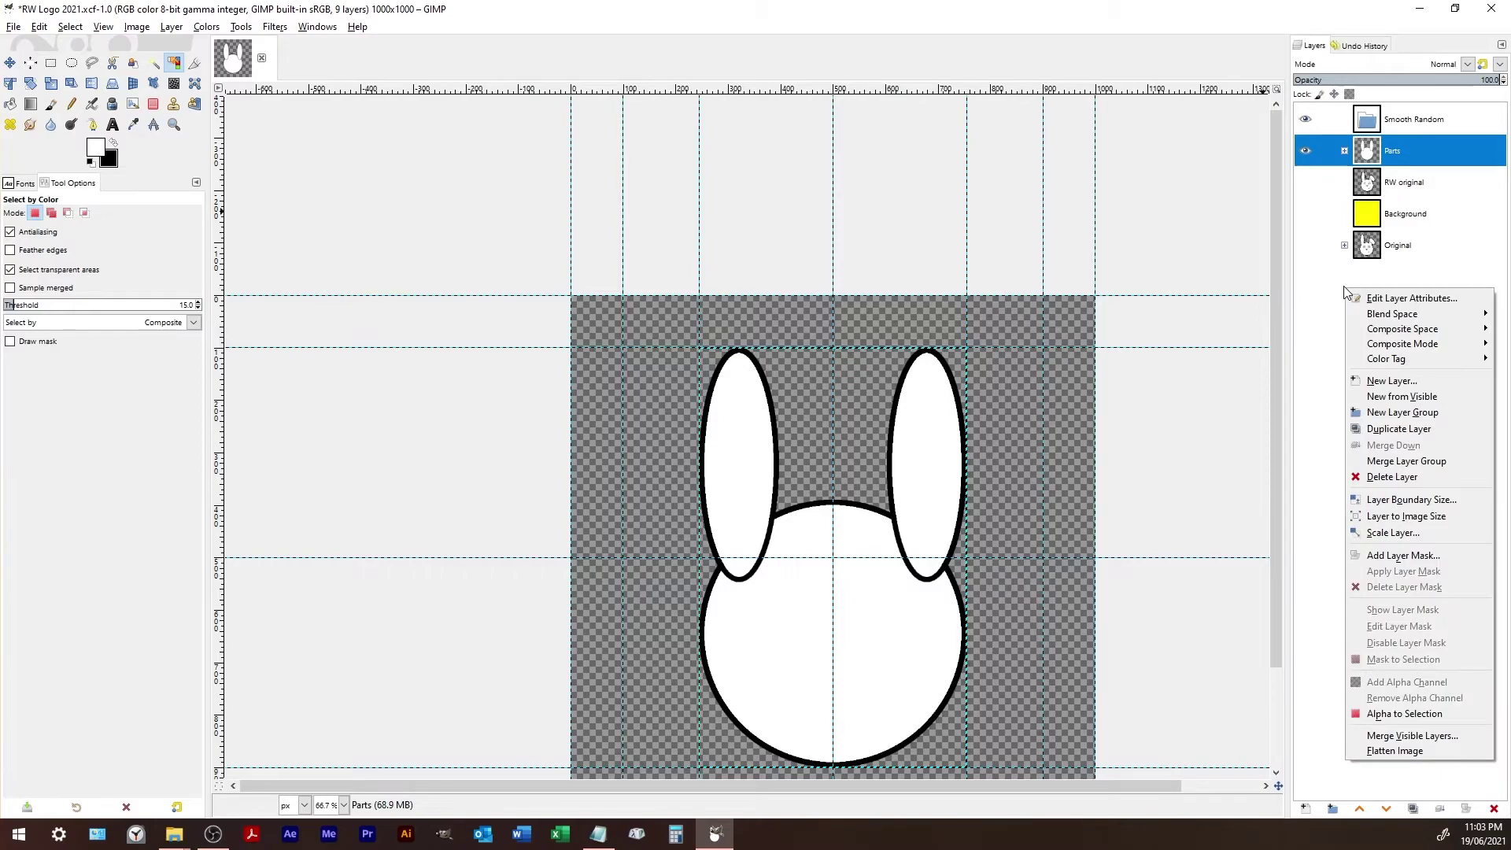
pyautogui.click(1395, 404)
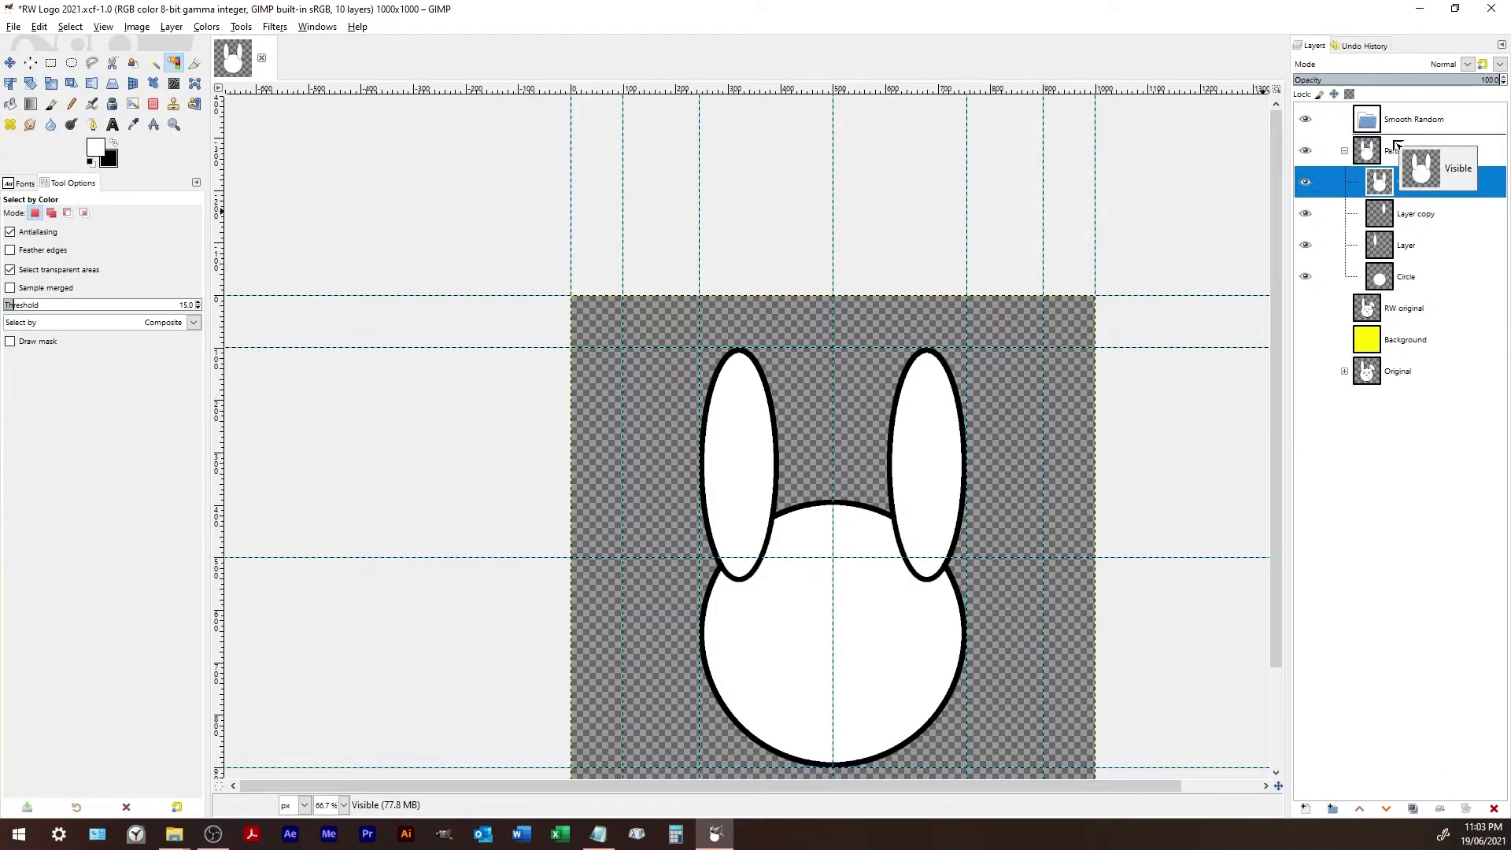
# - Try moving the Visible layer as one object, and undo the move
pyautogui.press('m')
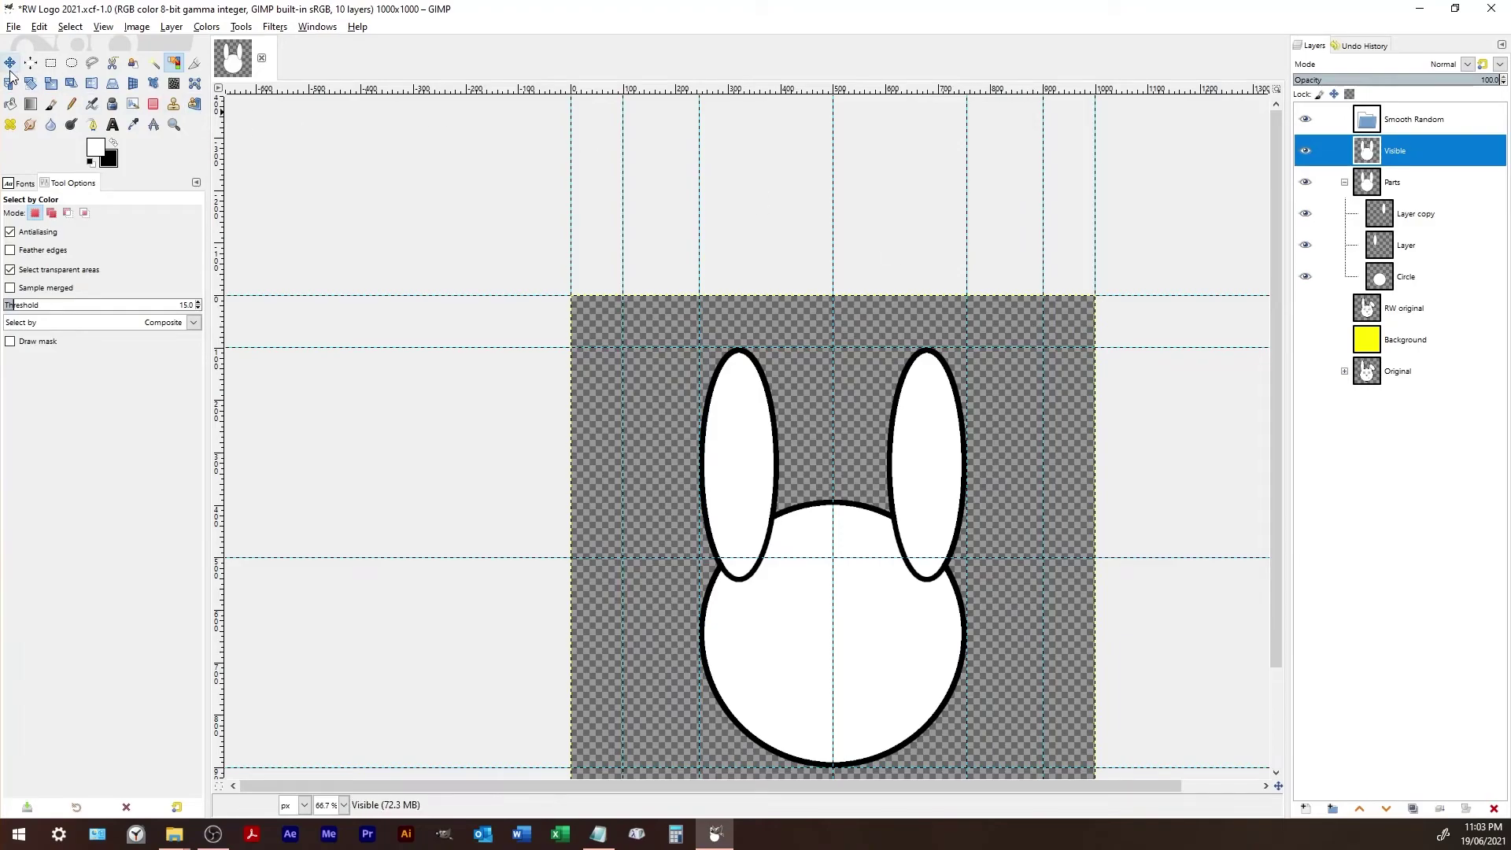
pyautogui.moveTo(1019, 450)
pyautogui.mouseDown()
pyautogui.moveTo(962, 456)
pyautogui.moveTo(994, 459)
pyautogui.mouseUp()
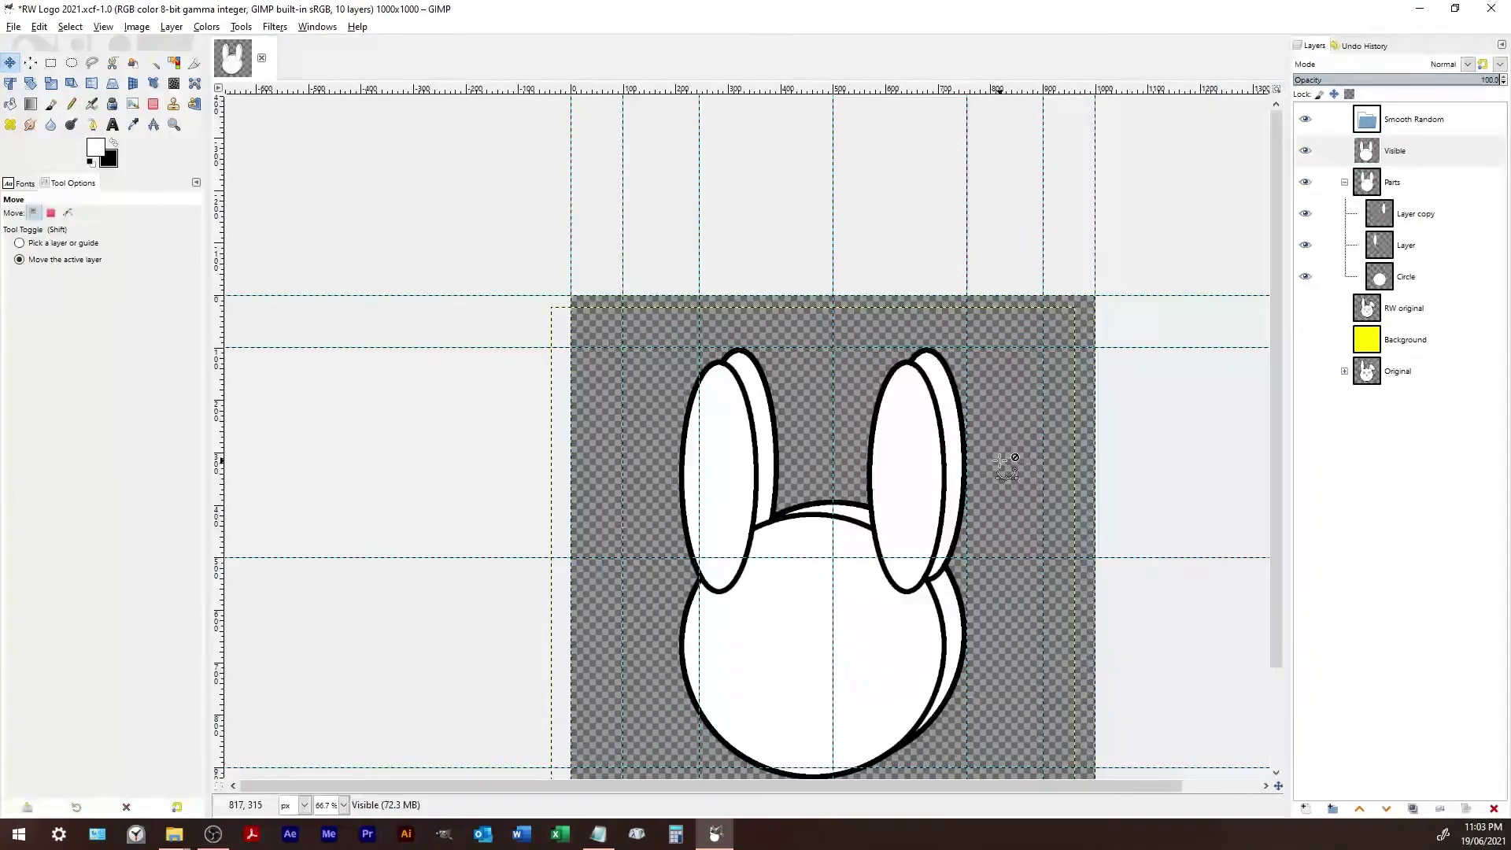
pyautogui.hotkey('ctrl', 'z')
# - Select the transparent area around the rabbit on the Visible layer by colour and add a transparent layer above it
pyautogui.click(174, 62)
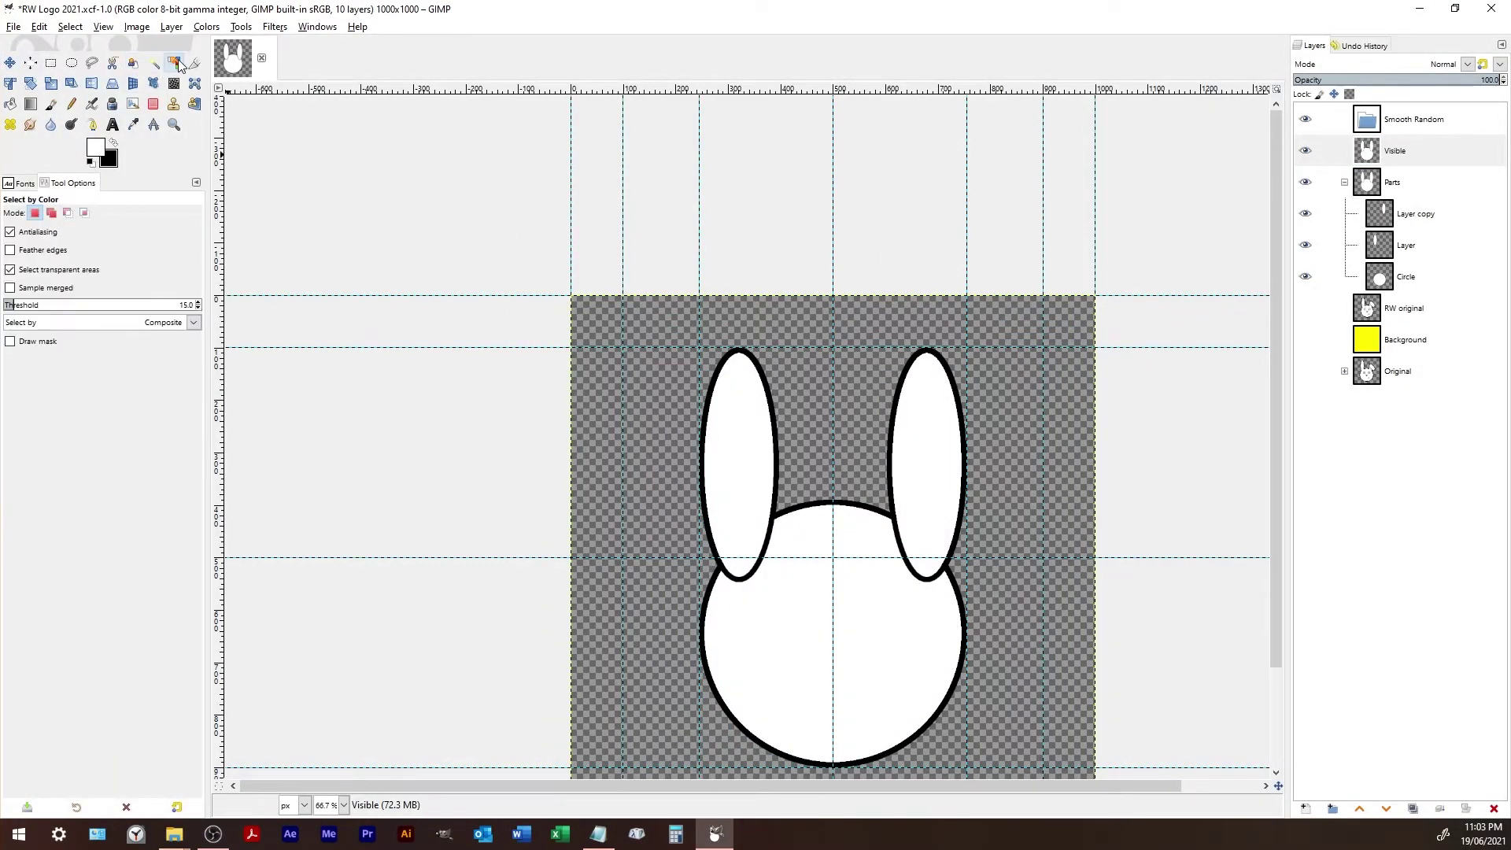
pyautogui.click(658, 388)
pyautogui.click(1306, 808)
pyautogui.click(1388, 790)
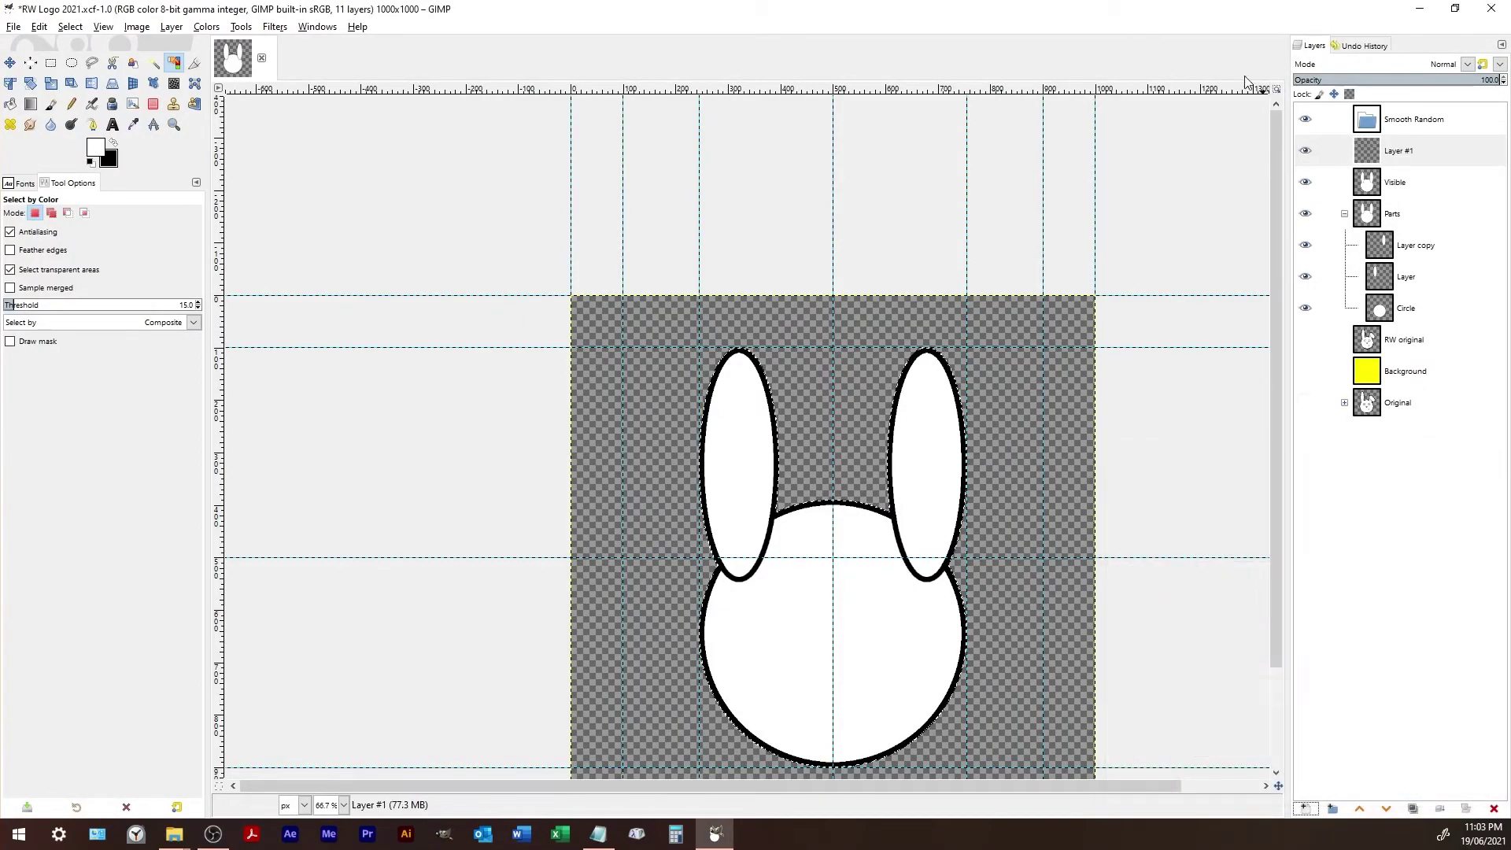
# - Make black the foreground colour and try stroking the selection with a solid line on the new layer
pyautogui.click(112, 144)
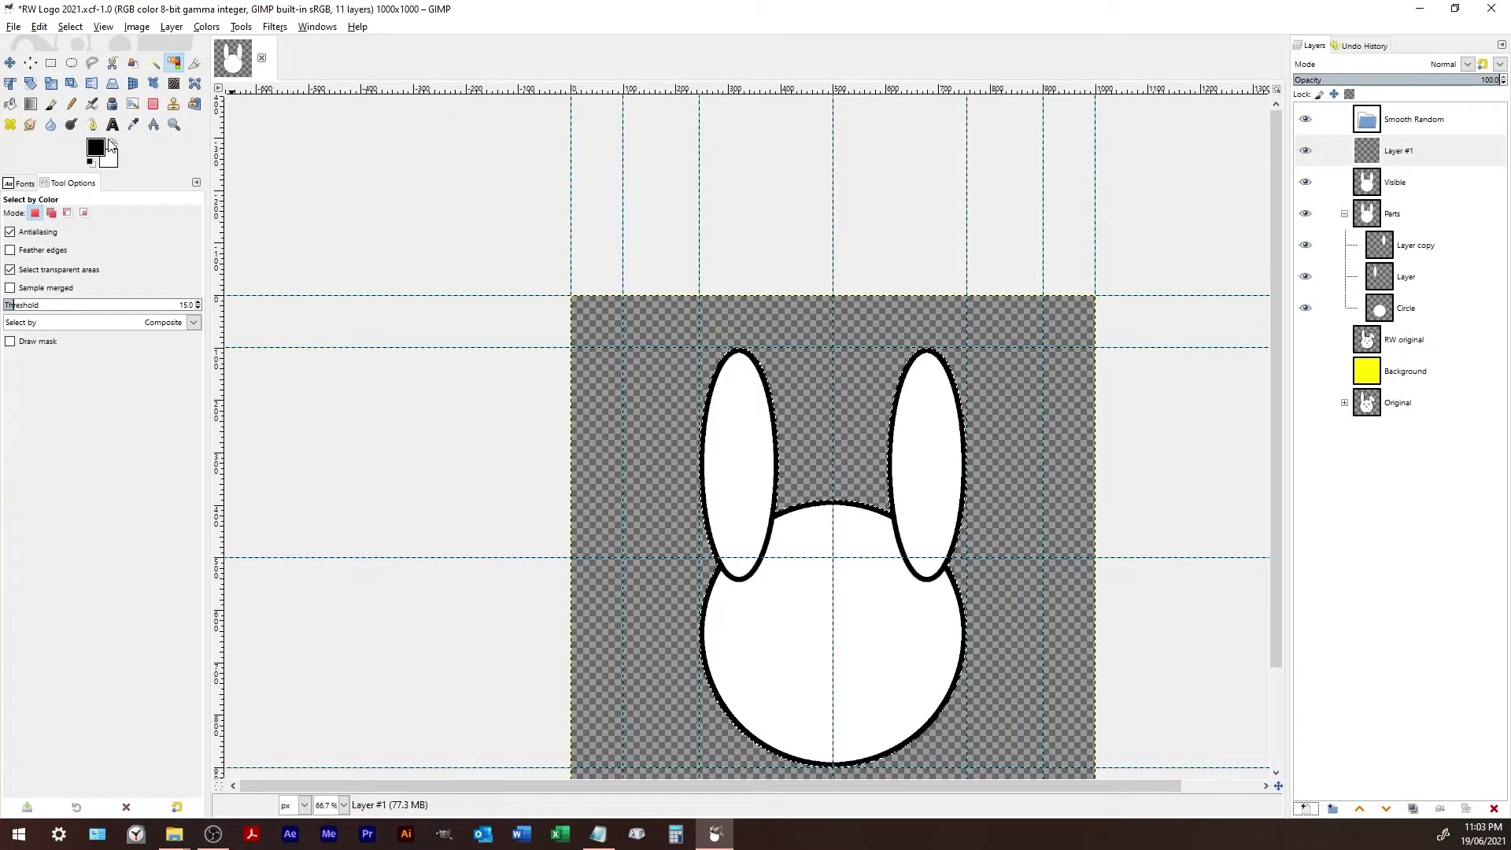
pyautogui.click(70, 27)
pyautogui.moveTo(38, 27)
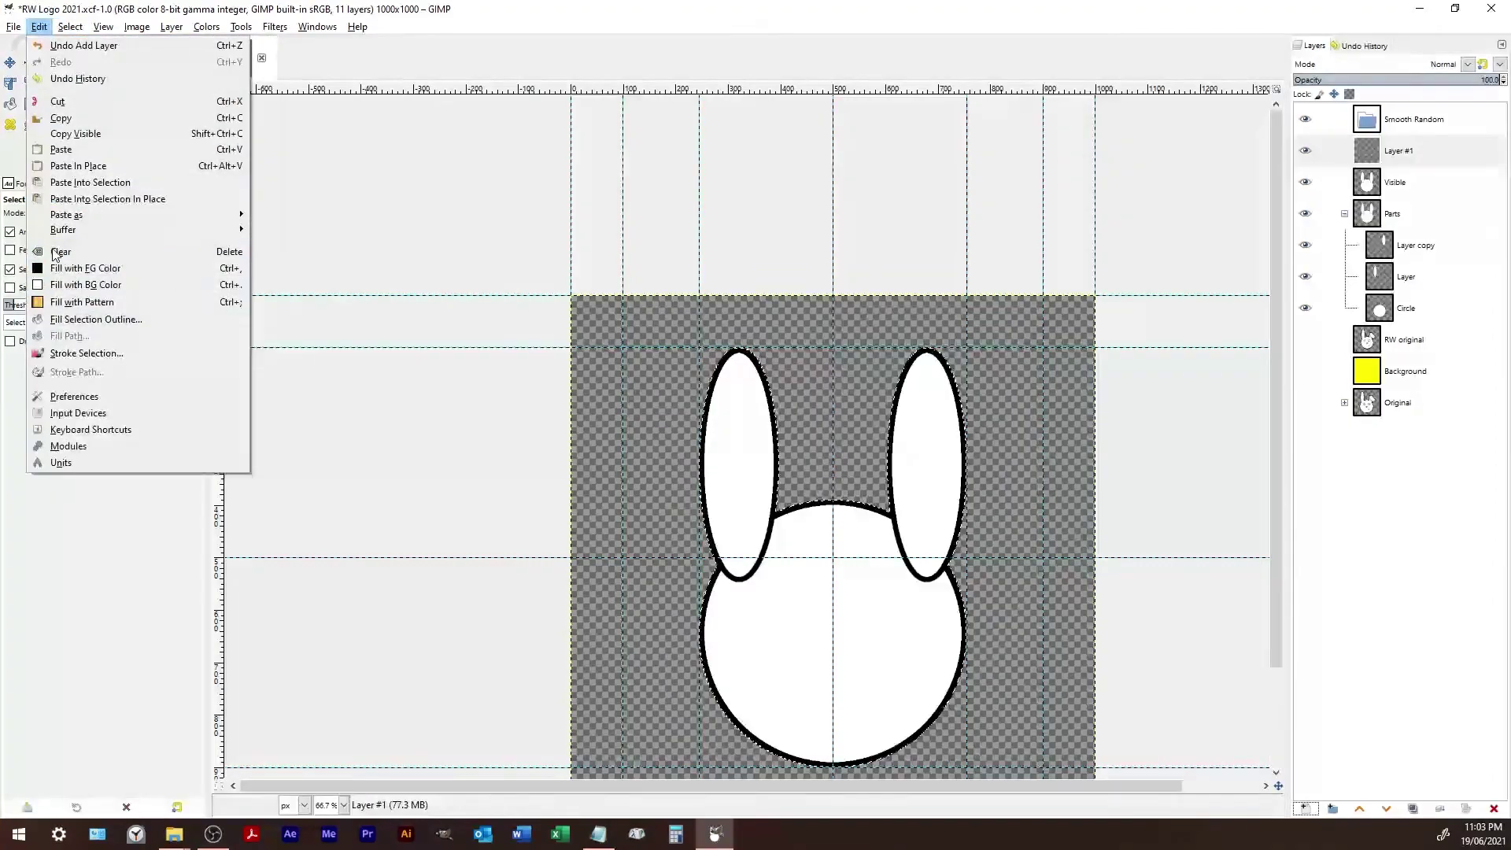
pyautogui.click(71, 354)
pyautogui.click(793, 558)
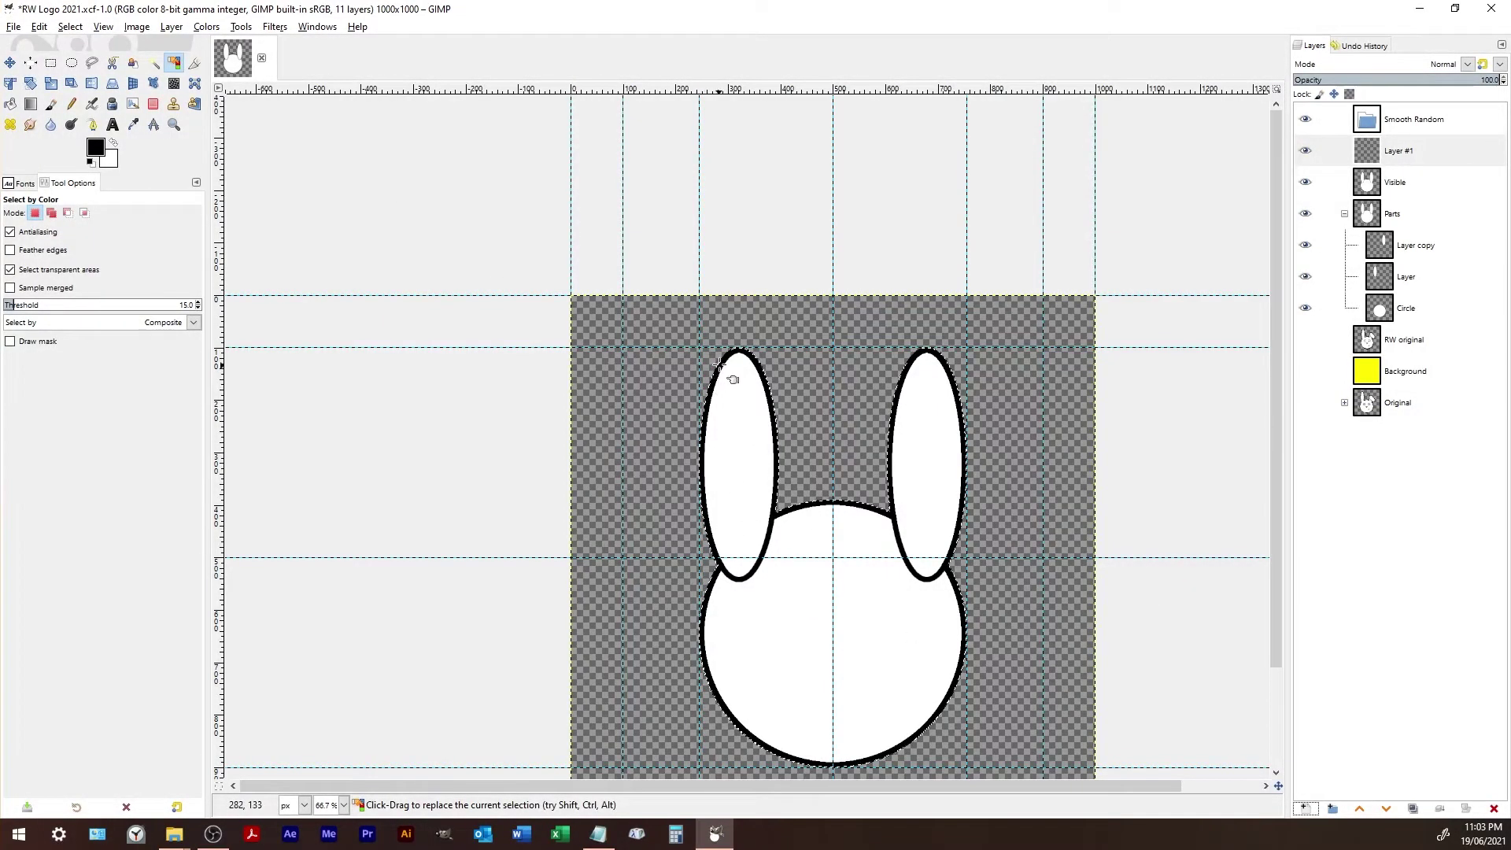
# - Shrink the selection around the rabbit so that its edge runs along the middle of the black outline
pyautogui.click(70, 27)
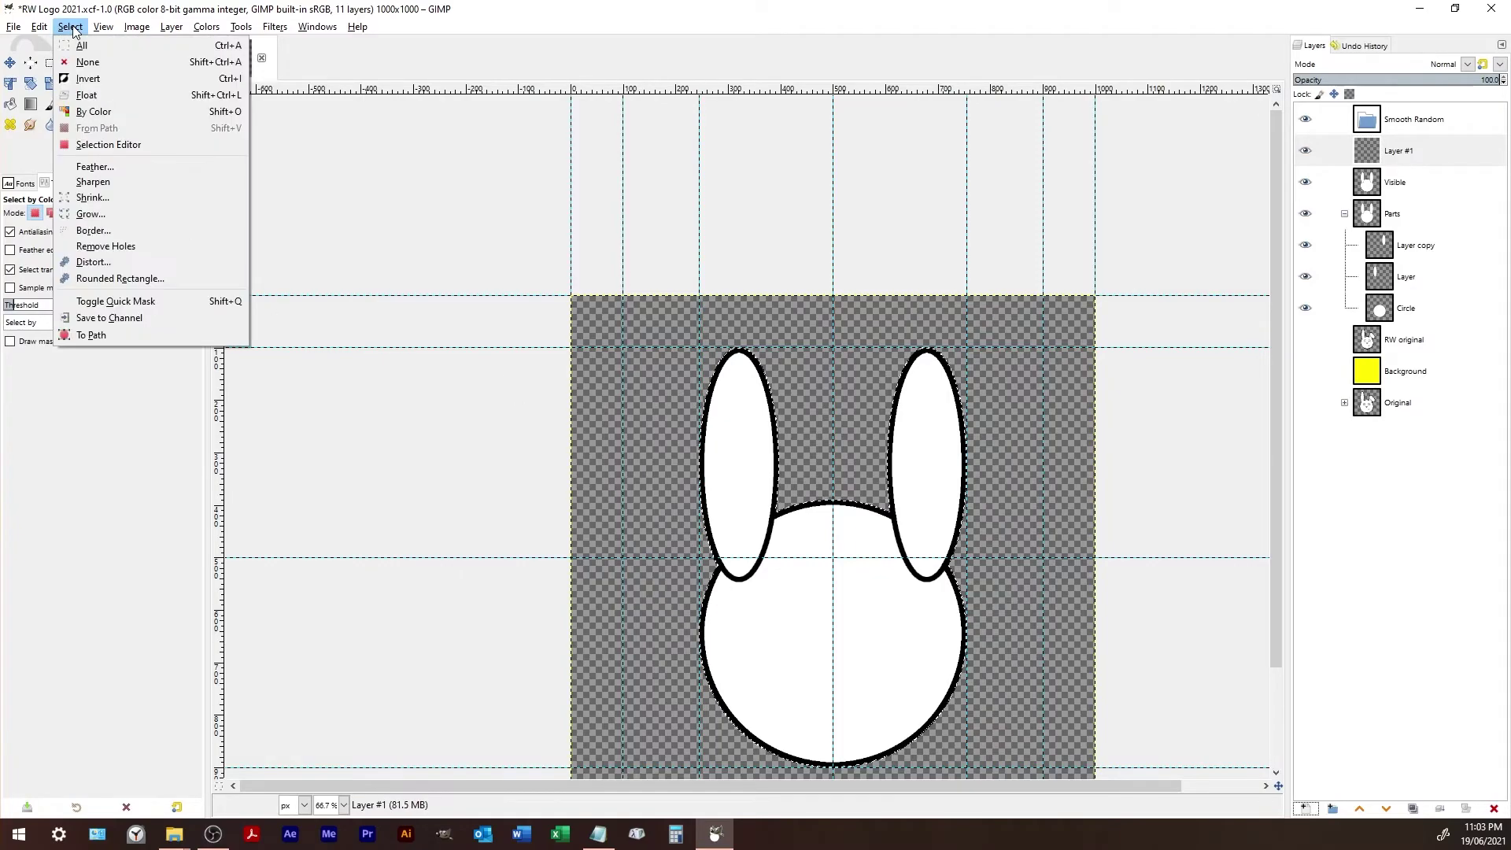
pyautogui.click(92, 198)
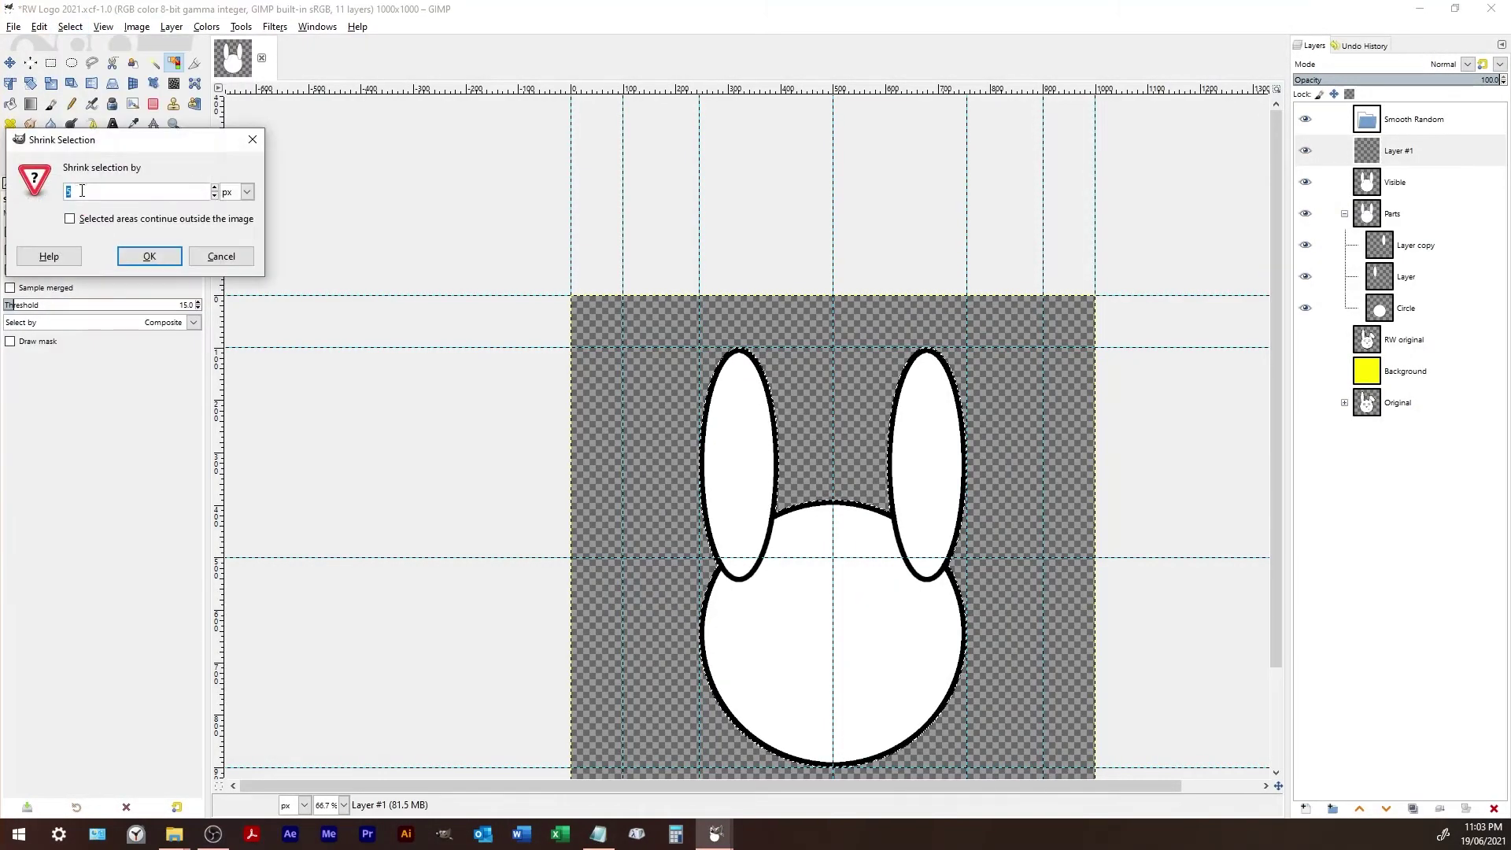
pyautogui.click(144, 256)
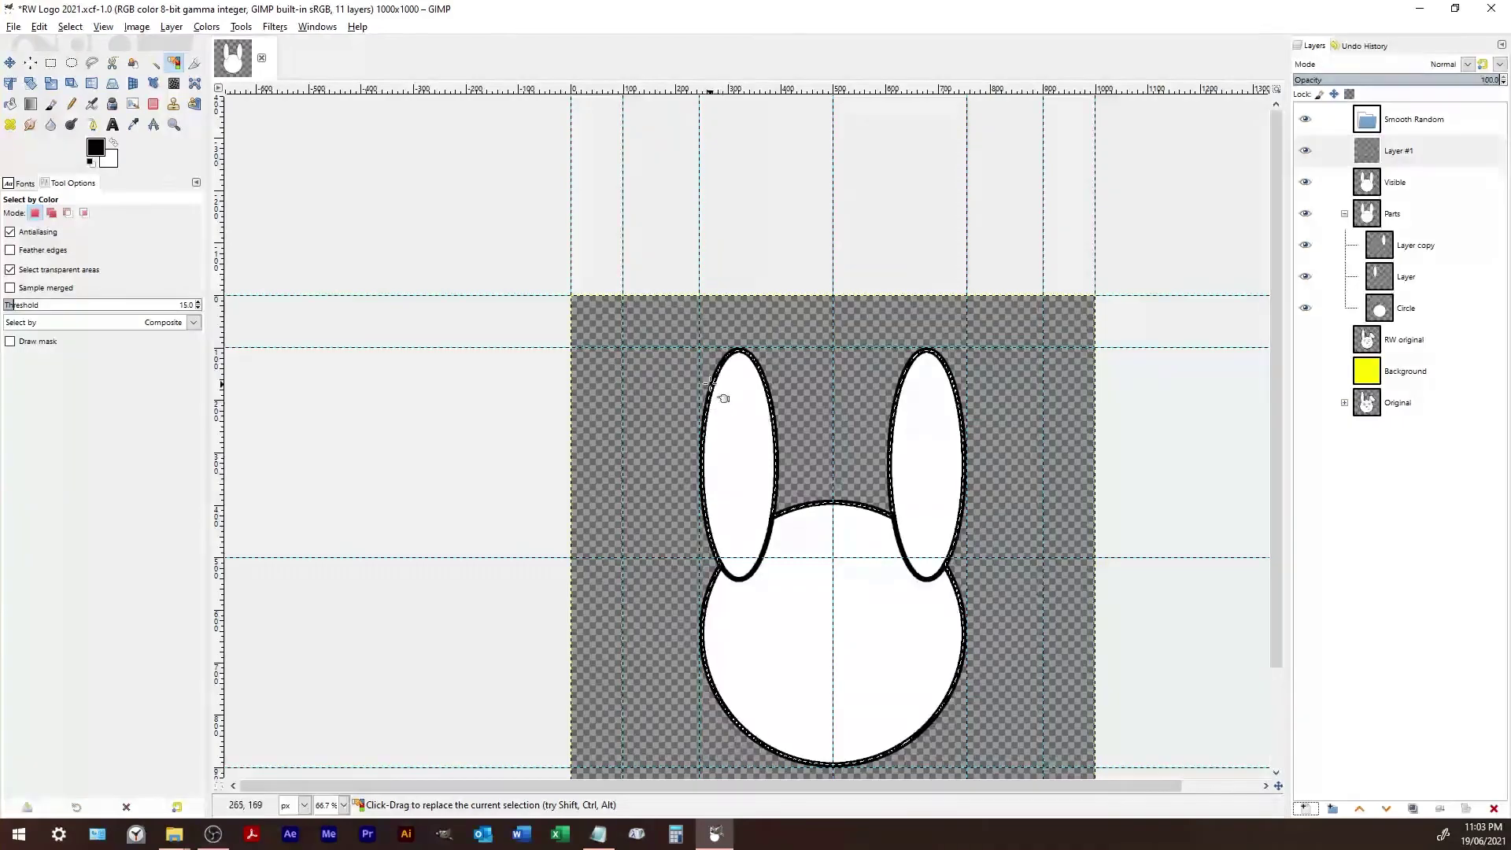
# - Stroke the shrunken selection with a 10 px solid black line on the new layer
pyautogui.click(103, 27)
pyautogui.moveTo(71, 29)
pyautogui.click(90, 348)
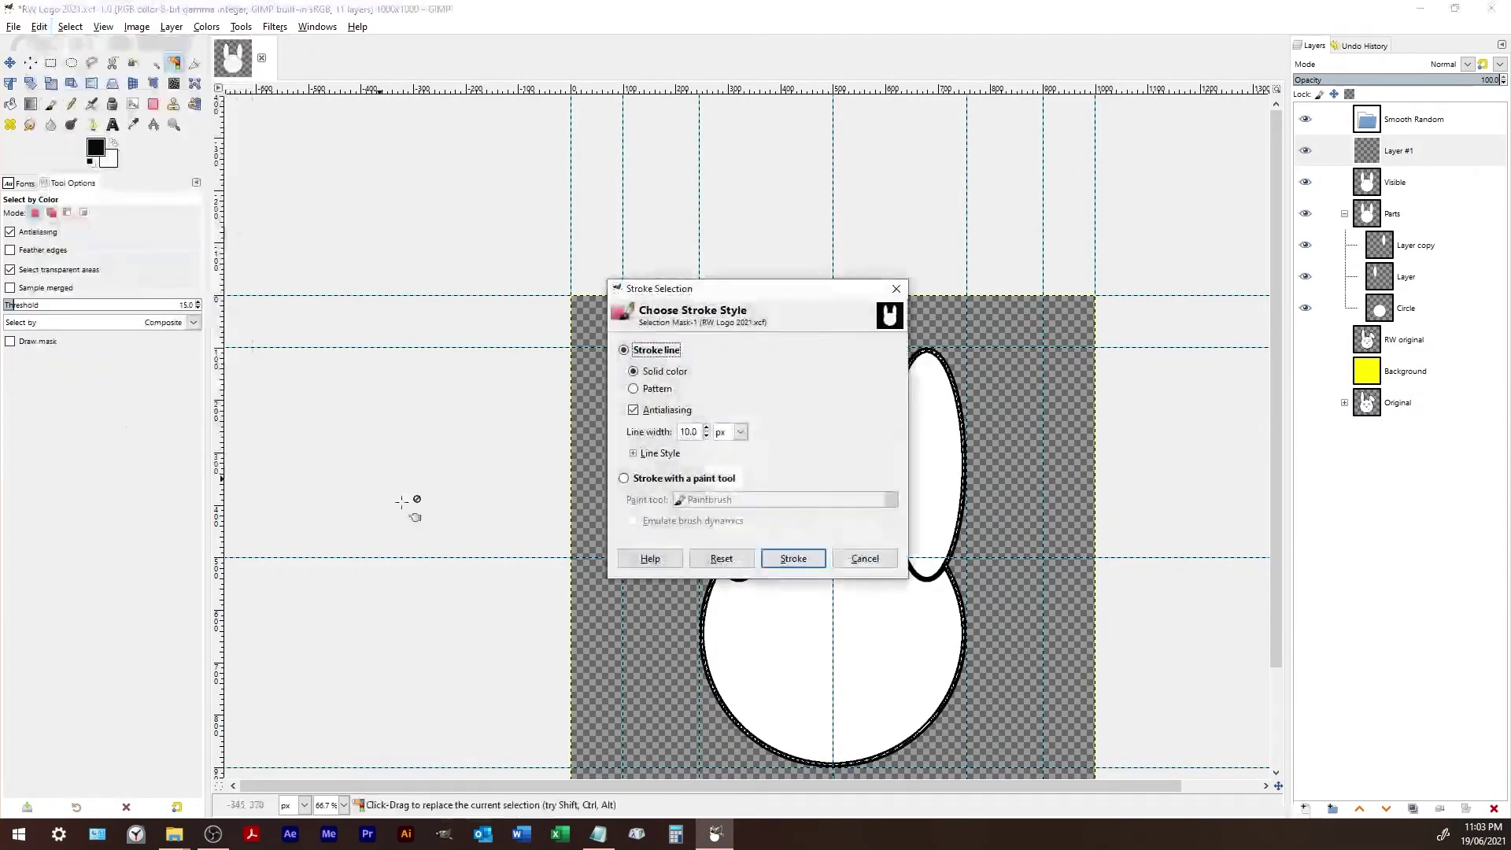
pyautogui.click(795, 556)
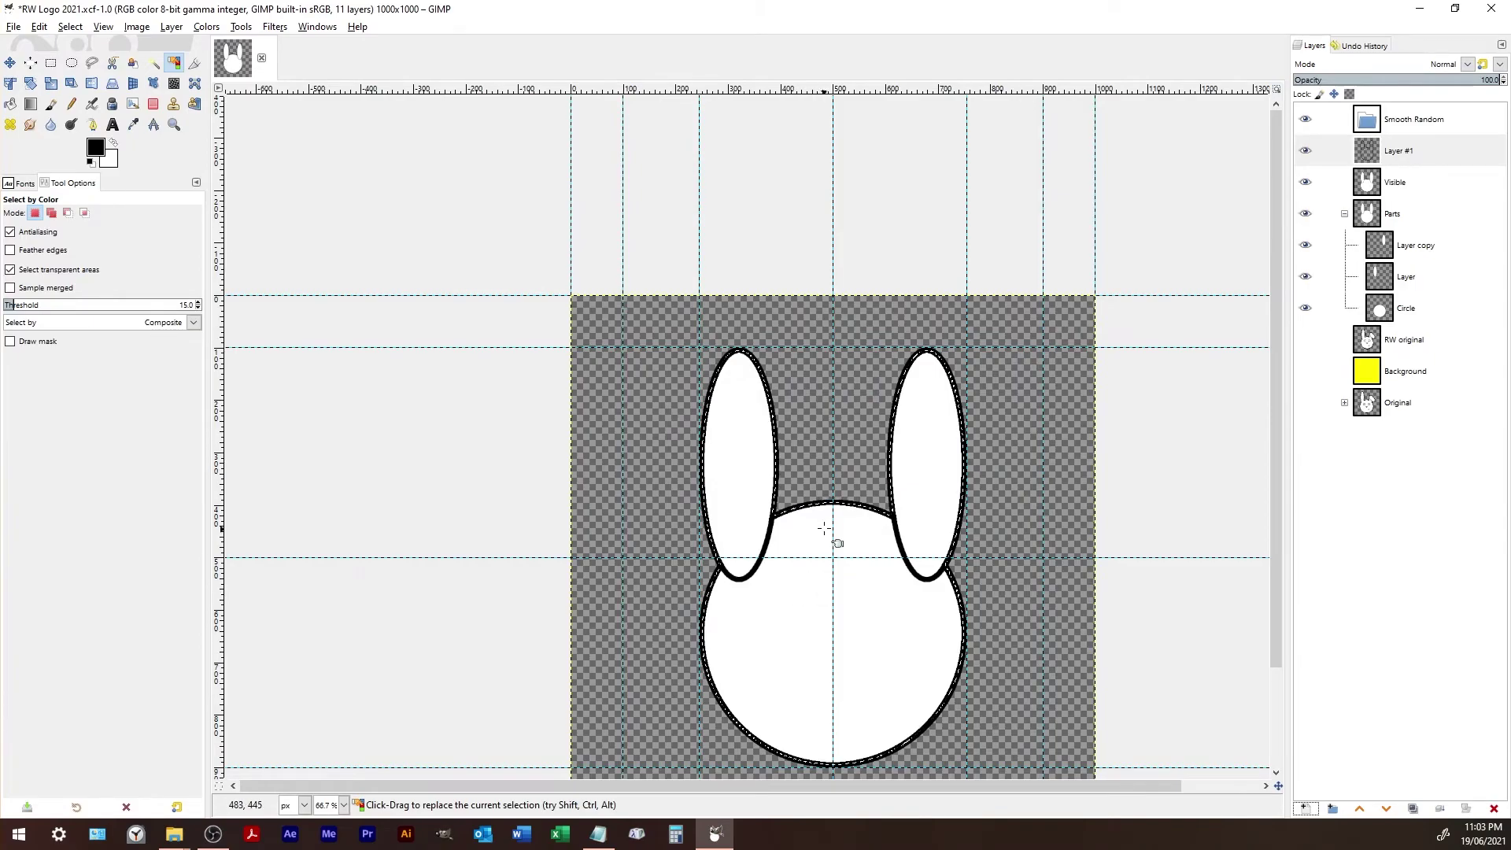
# - Hide the Visible layer and the Parts group, and clear the selection
pyautogui.click(1305, 183)
pyautogui.click(1306, 214)
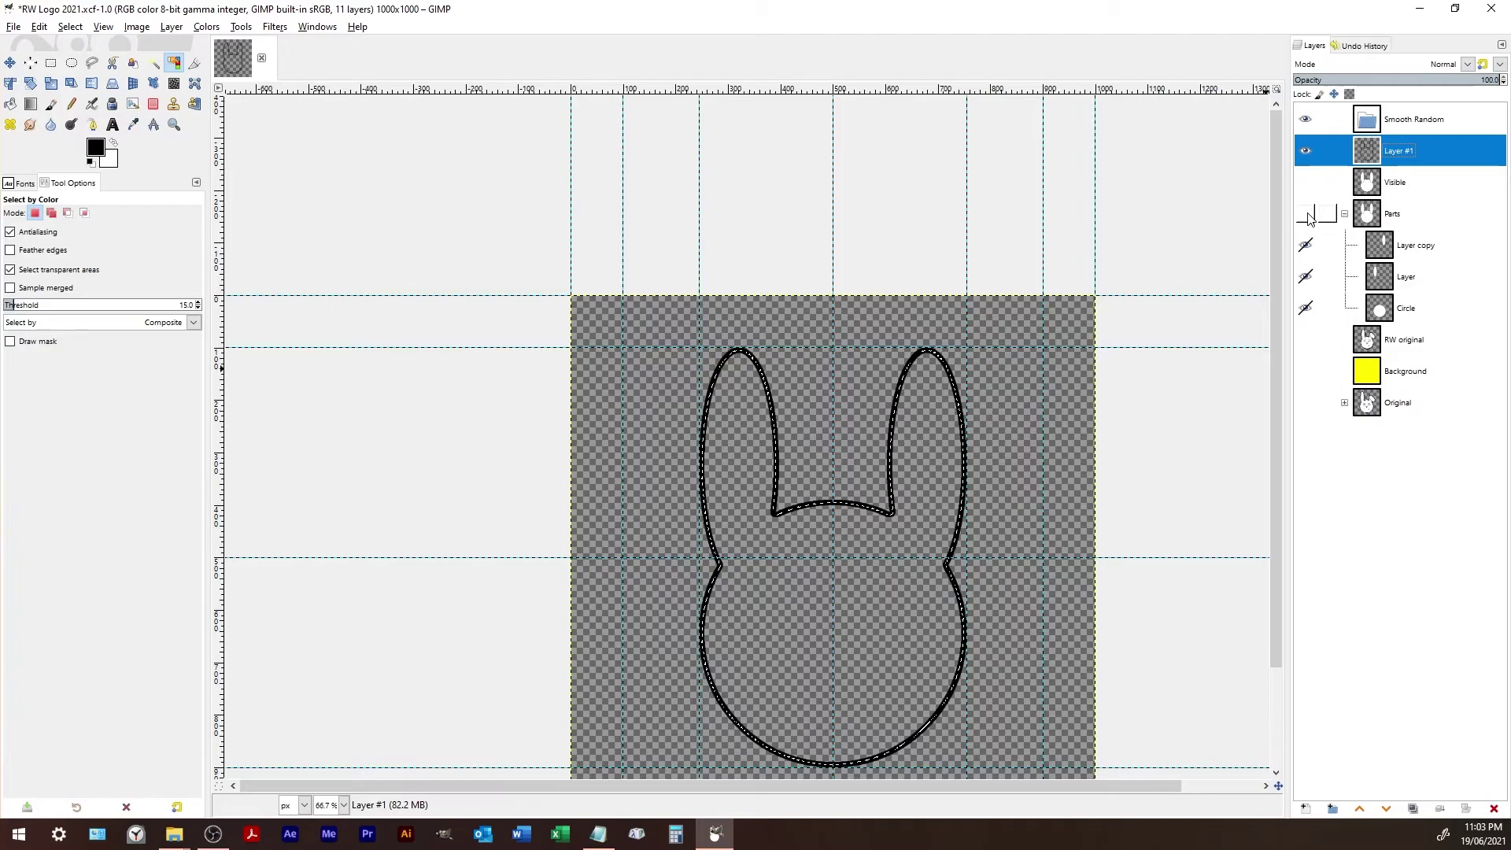
pyautogui.hotkey('ctrl', 'shift', 'a')
pyautogui.click(1306, 214)
pyautogui.click(1306, 214)
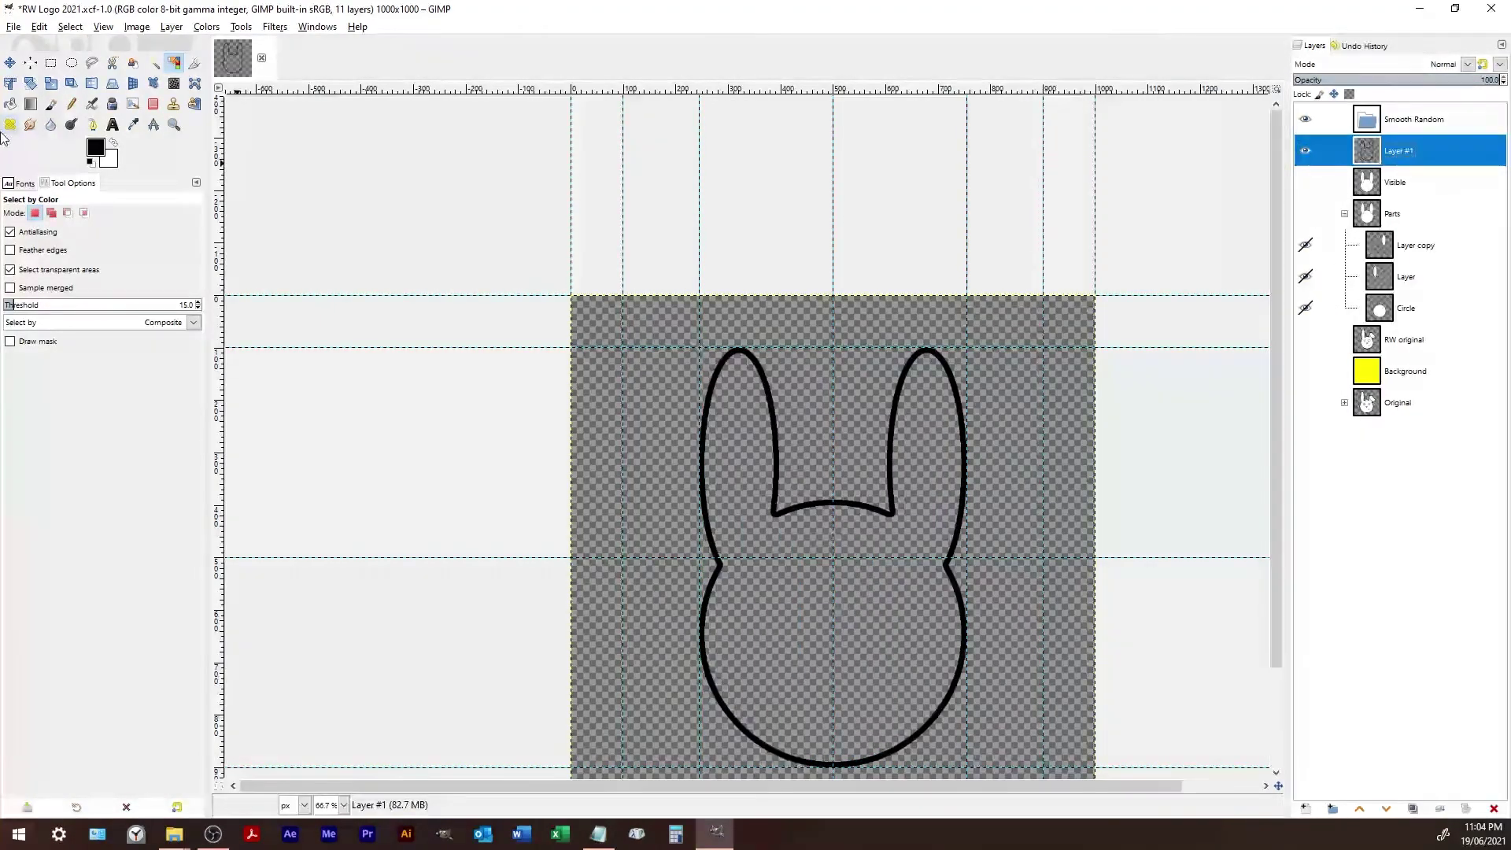
# - Fill the inside of the combined rabbit outline with white using Bucket Fill
pyautogui.click(10, 104)
pyautogui.click(114, 143)
pyautogui.click(732, 427)
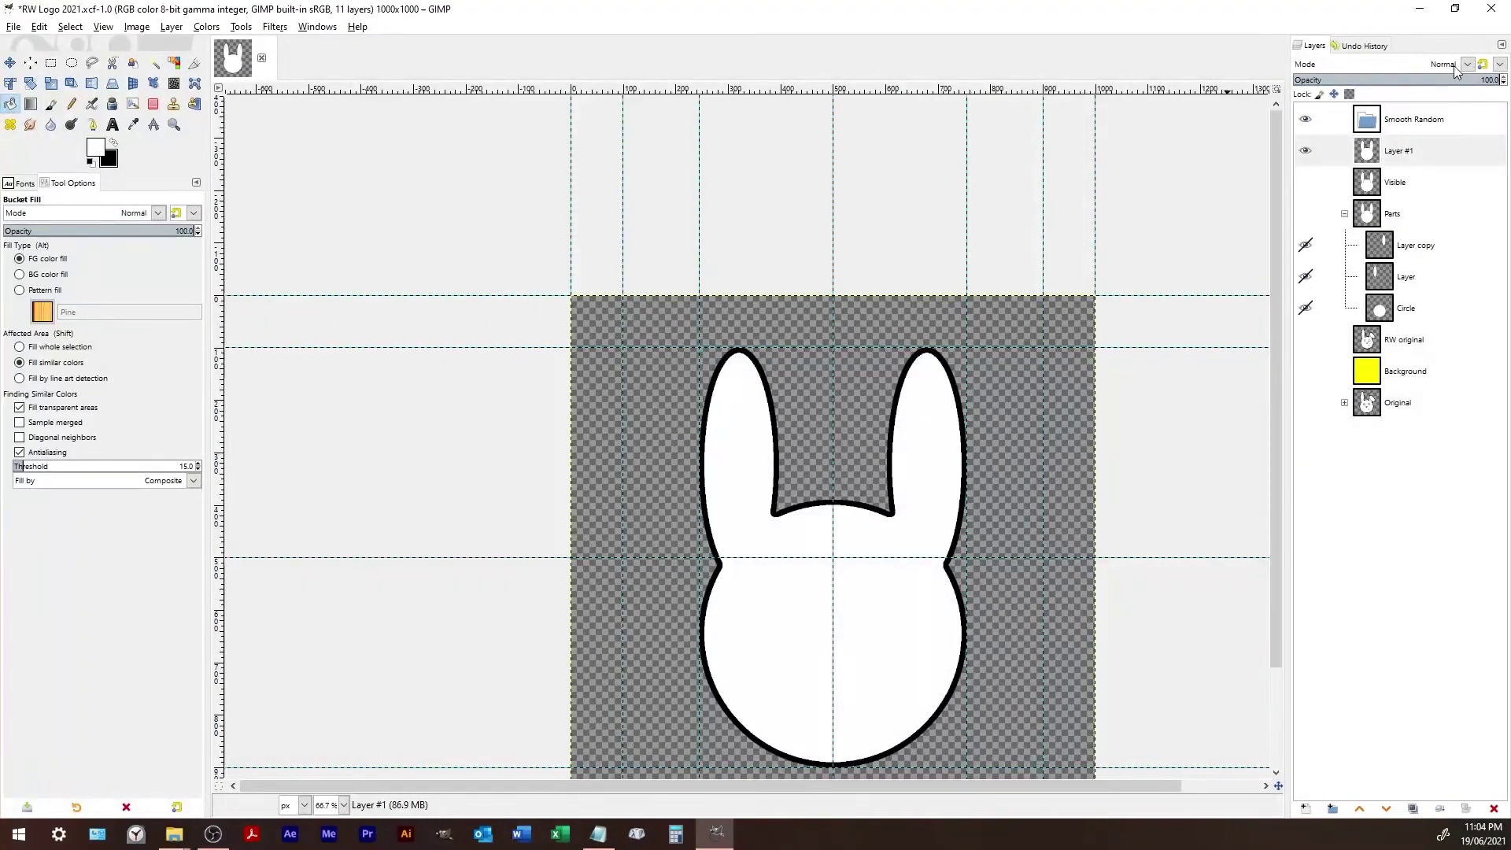